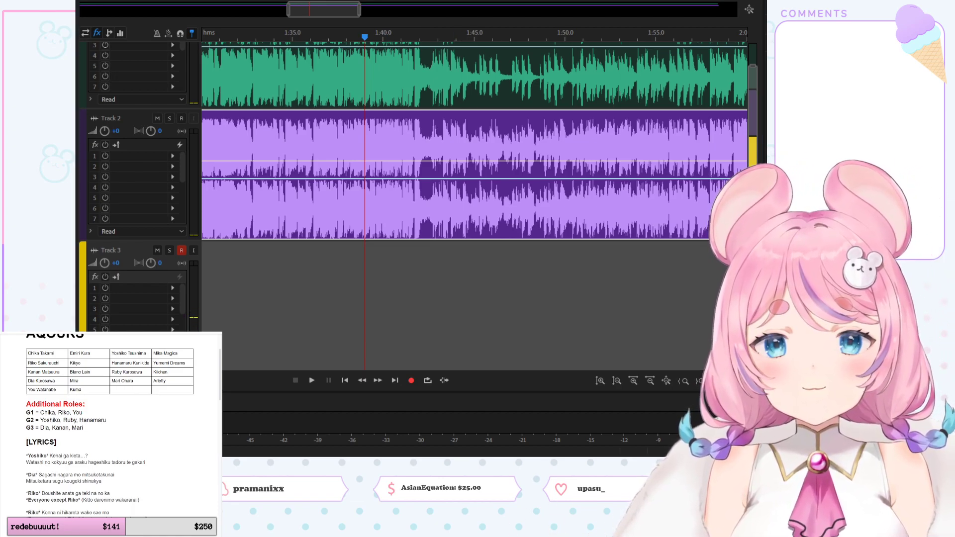
Step: Check the Chika role in the lyric sheet's cast table and in the G1 group under Additional Roles
scroll(109, 480, "down", 2)
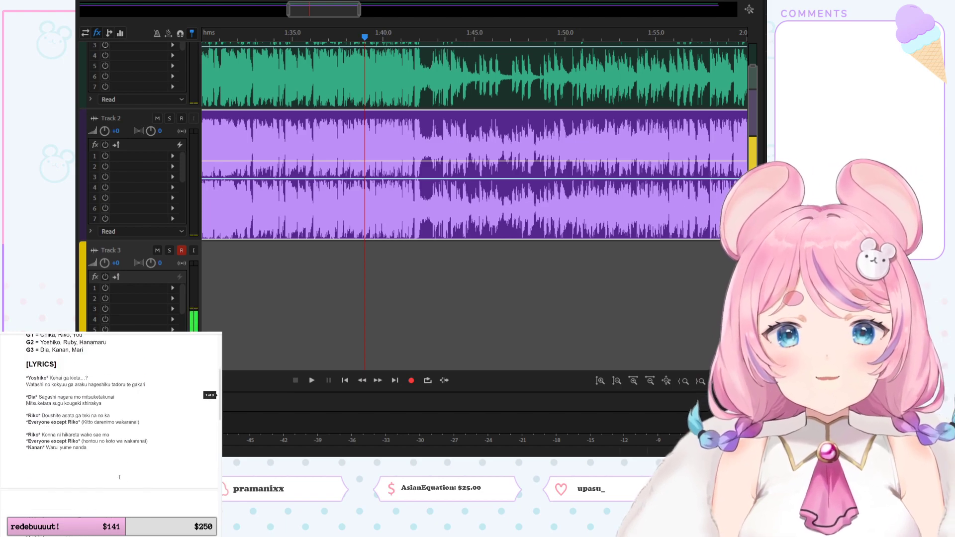
scroll(119, 474, "up", 2)
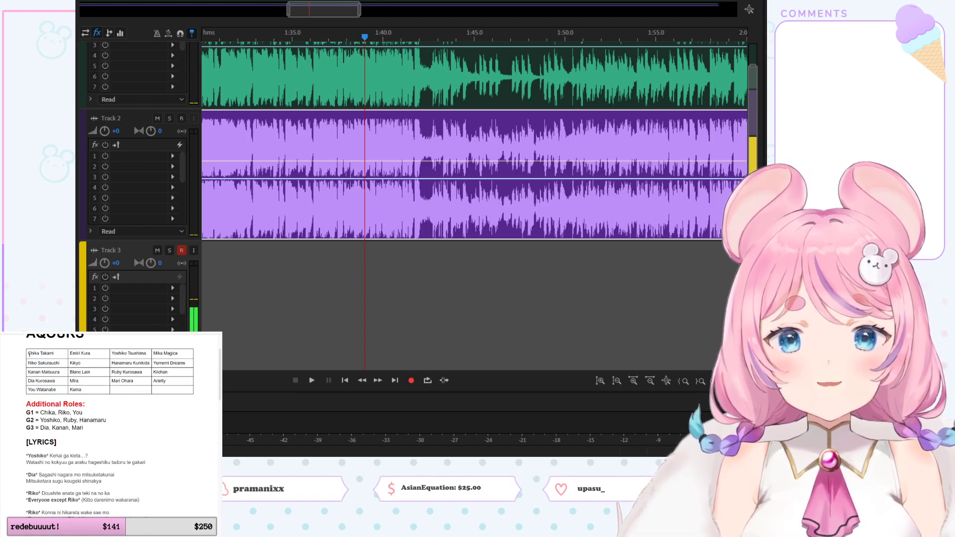
left_click_drag(27, 353, 66, 352)
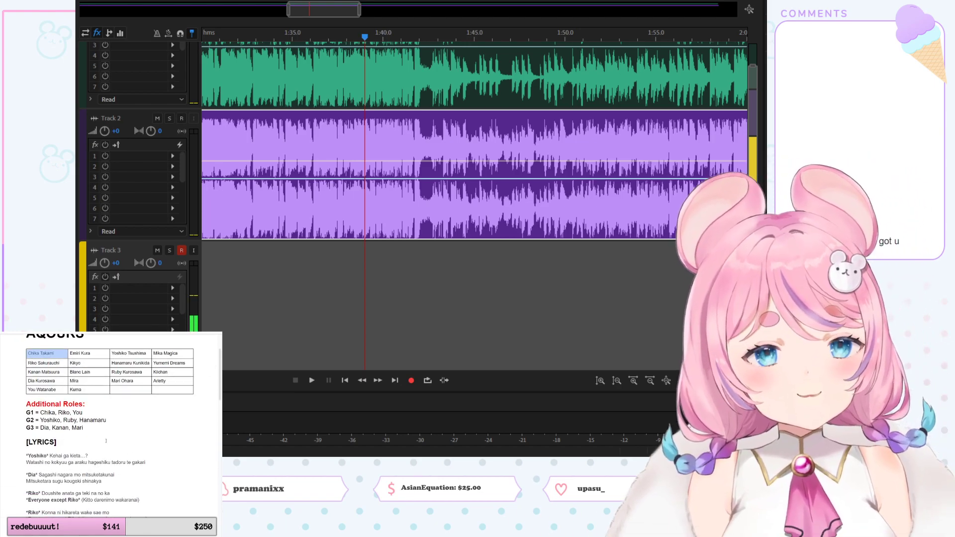
left_click(64, 358)
scroll(64, 359, "down", 1)
scroll(73, 459, "down", 4)
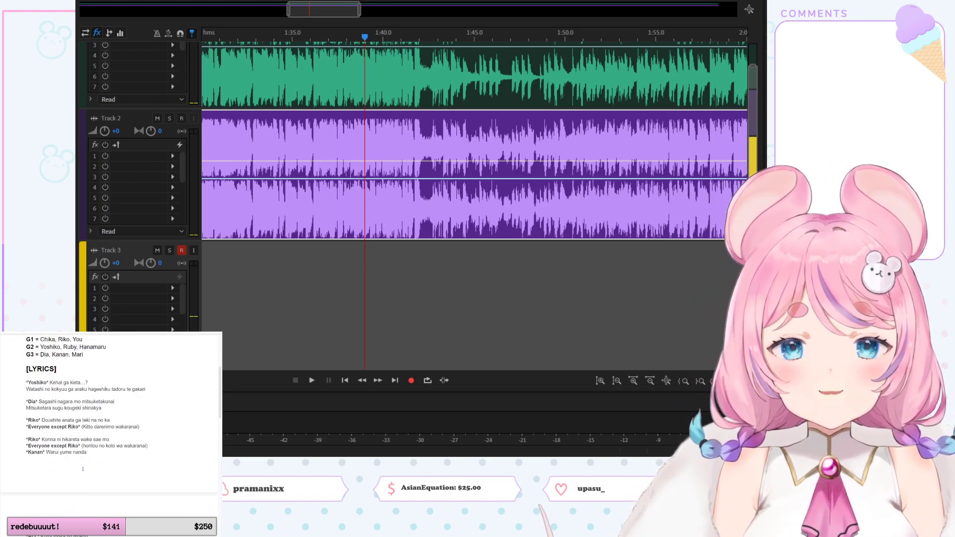
scroll(73, 459, "up", 4)
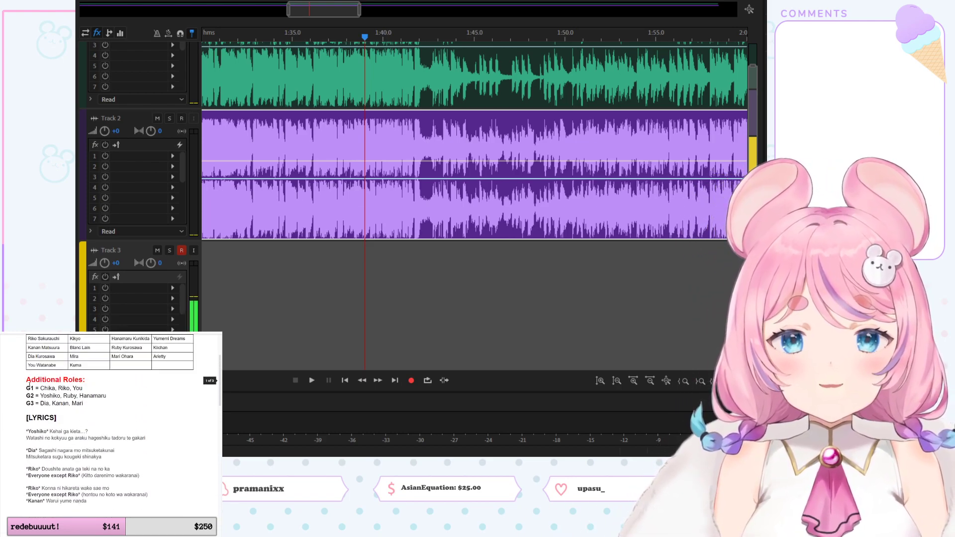
left_click_drag(26, 388, 34, 388)
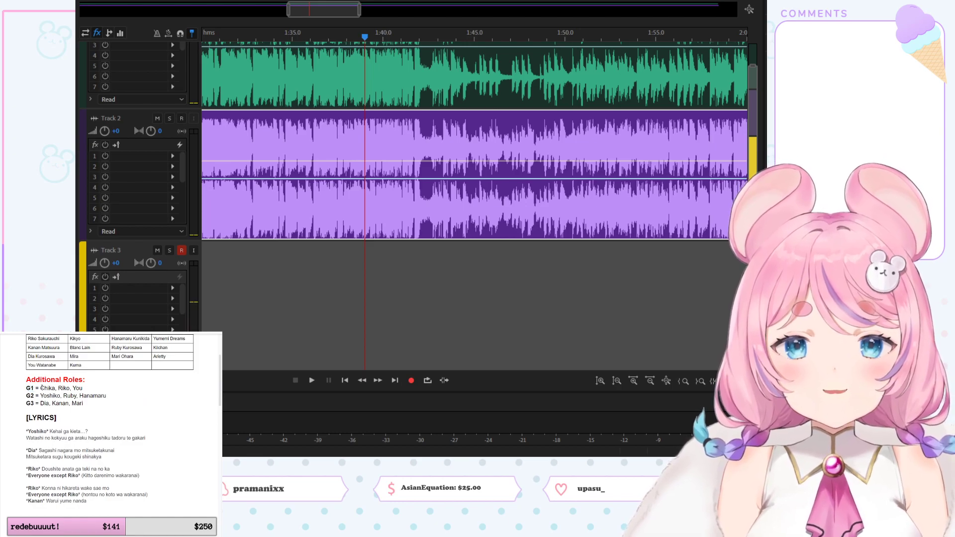
double_click(48, 389)
scroll(50, 469, "down", 2)
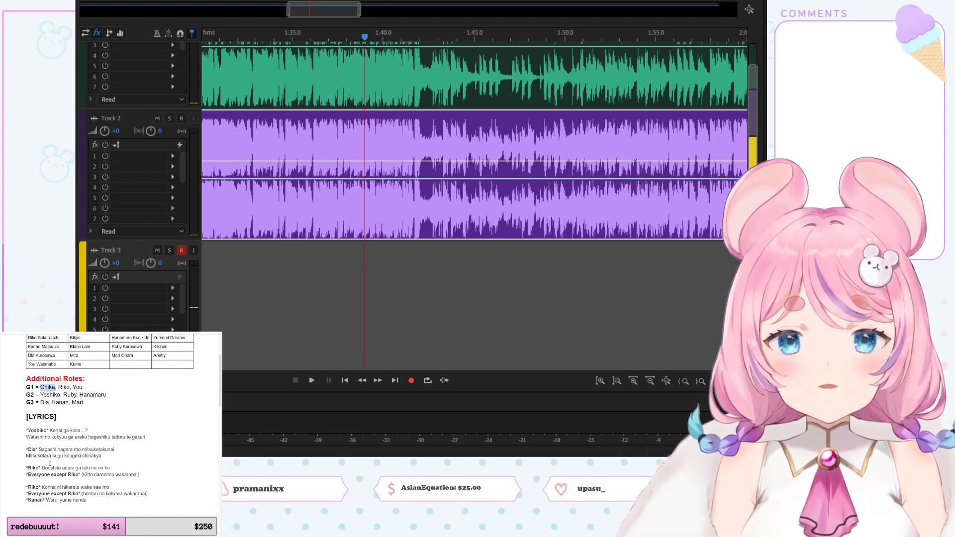
scroll(51, 464, "down", 1)
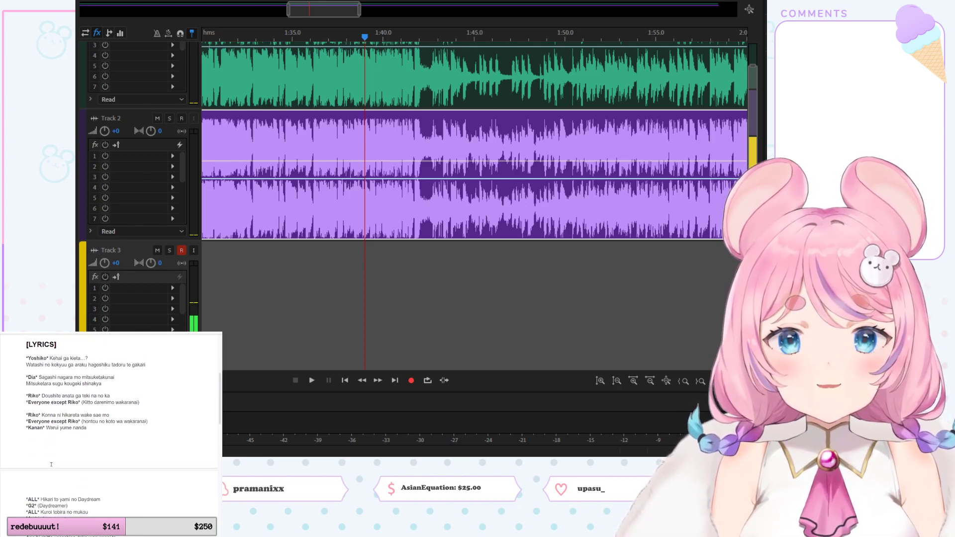
Step: Read the first chorus in the lyric sheet, highlighting ALL lines such as "Hikari to yami no Daydream", and compare it with the group assignments
key("alt+Tab")
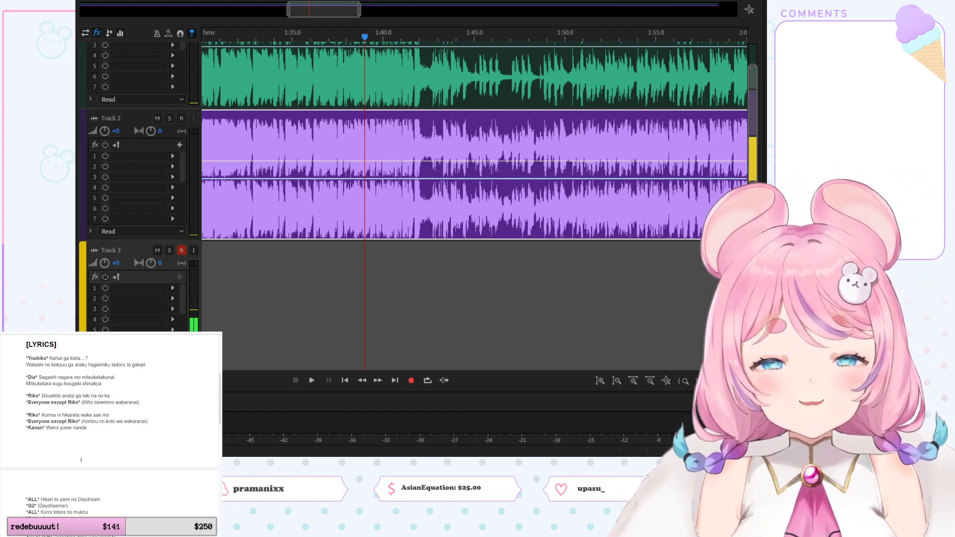
scroll(80, 454, "down", 2)
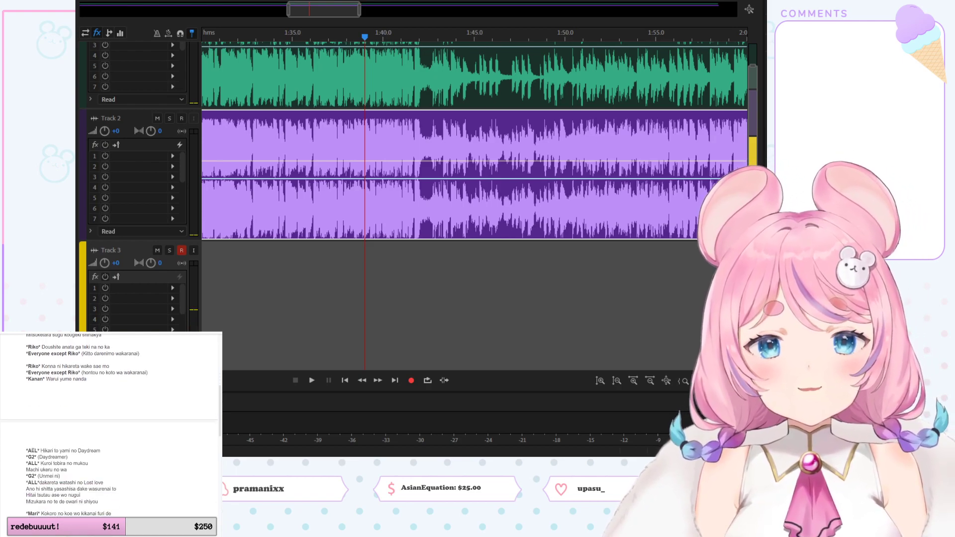
left_click_drag(41, 450, 103, 450)
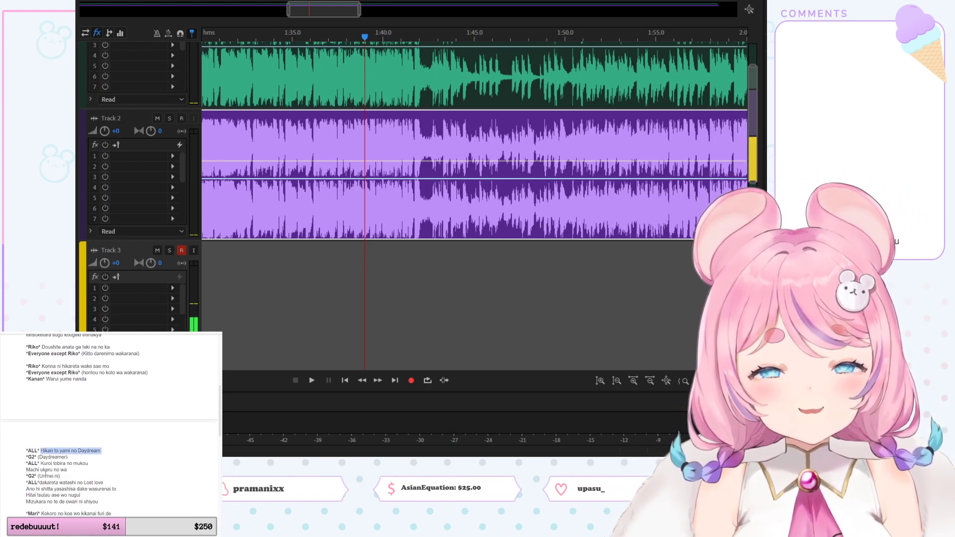
left_click_drag(41, 463, 81, 496)
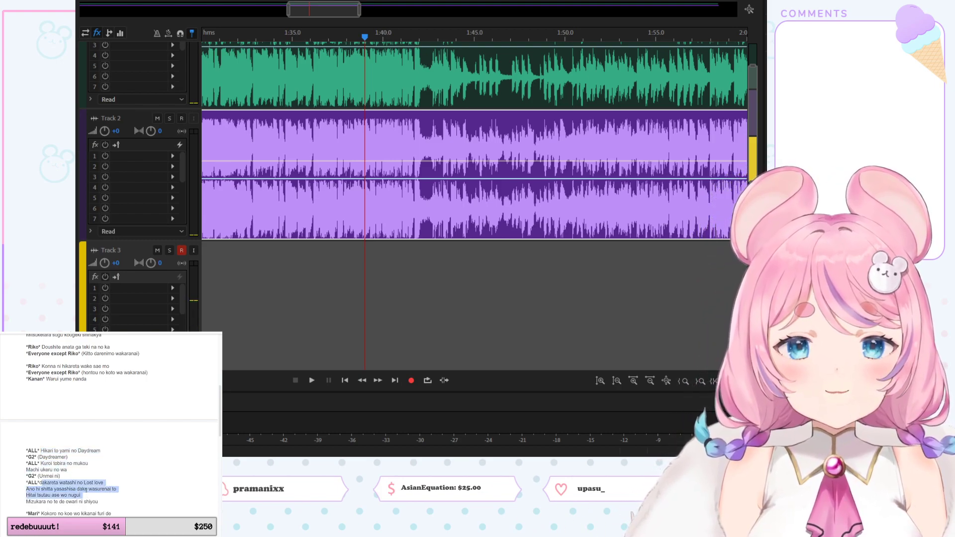
scroll(85, 490, "up", 6)
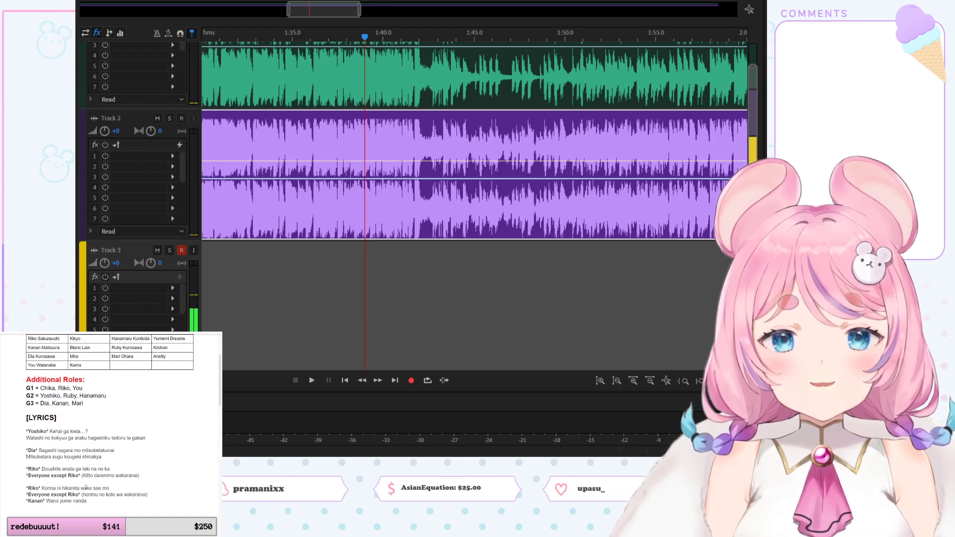
scroll(86, 485, "down", 10)
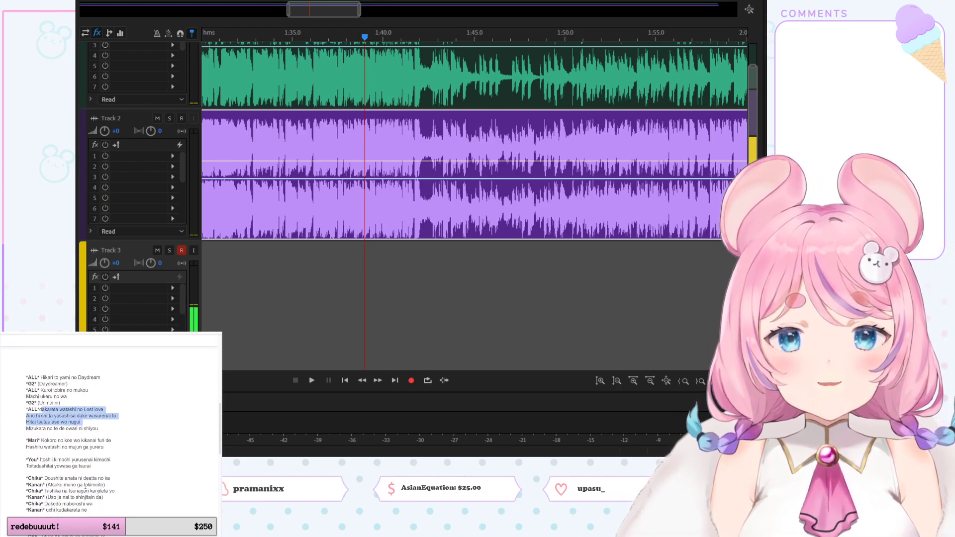
scroll(85, 485, "up", 10)
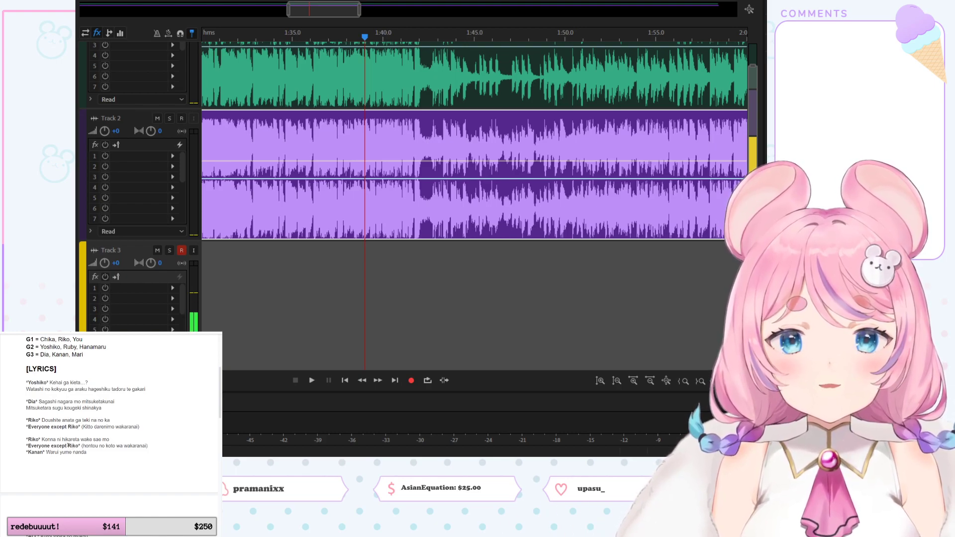
Step: Review the "Everyone except Riko" line and the first chorus, highlighting the G2 line "(Unmei ni)" in the lyric sheet
left_click_drag(69, 445, 79, 446)
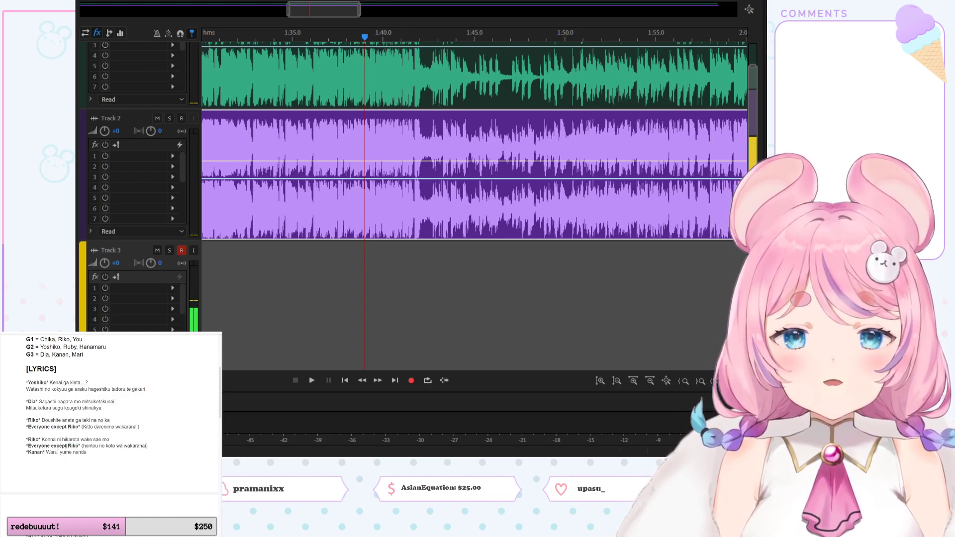
scroll(89, 452, "down", 1)
scroll(88, 452, "down", 4)
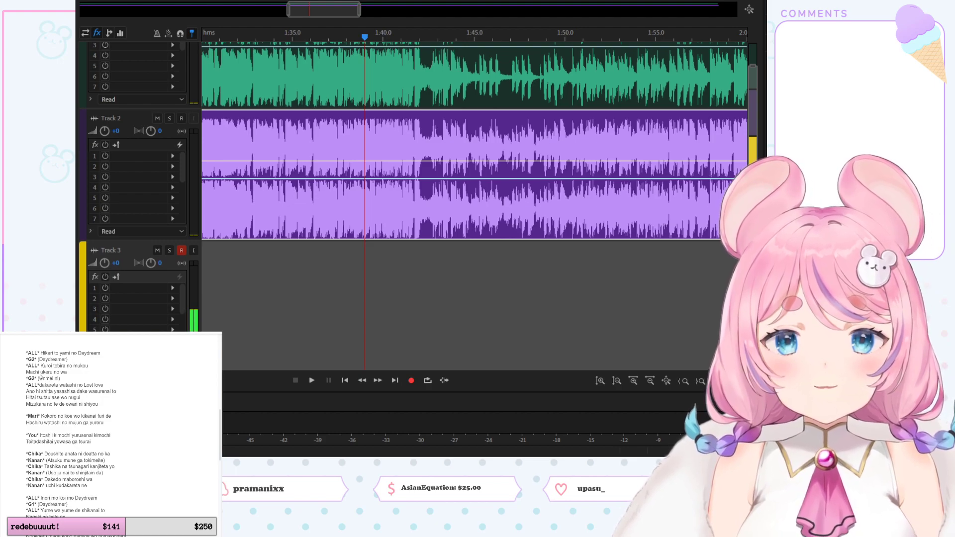
left_click_drag(27, 353, 104, 353)
left_click_drag(26, 379, 70, 379)
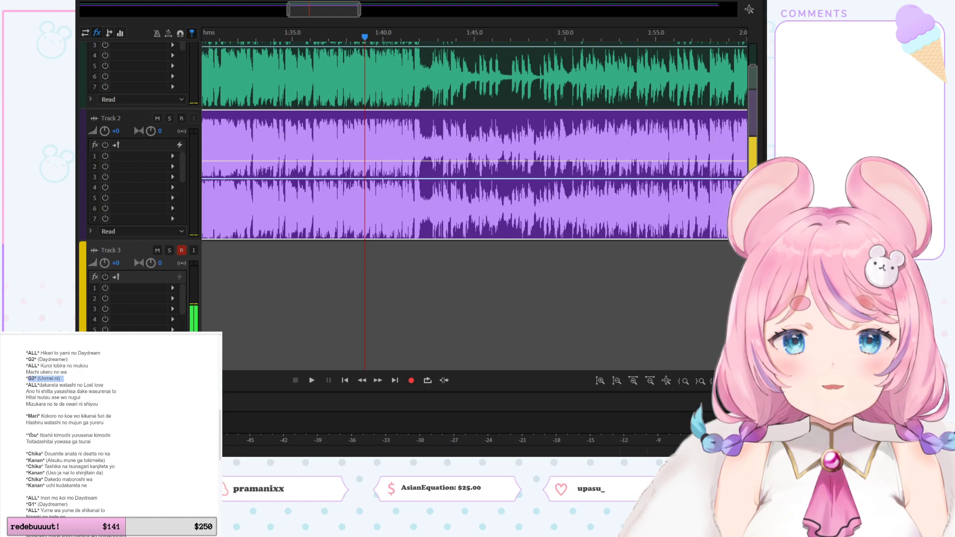
Step: Go through the second verse's You and Chika lines and the G1 "(Daydreamer)" line, highlighting each in the lyric sheet
scroll(30, 453, "down", 1)
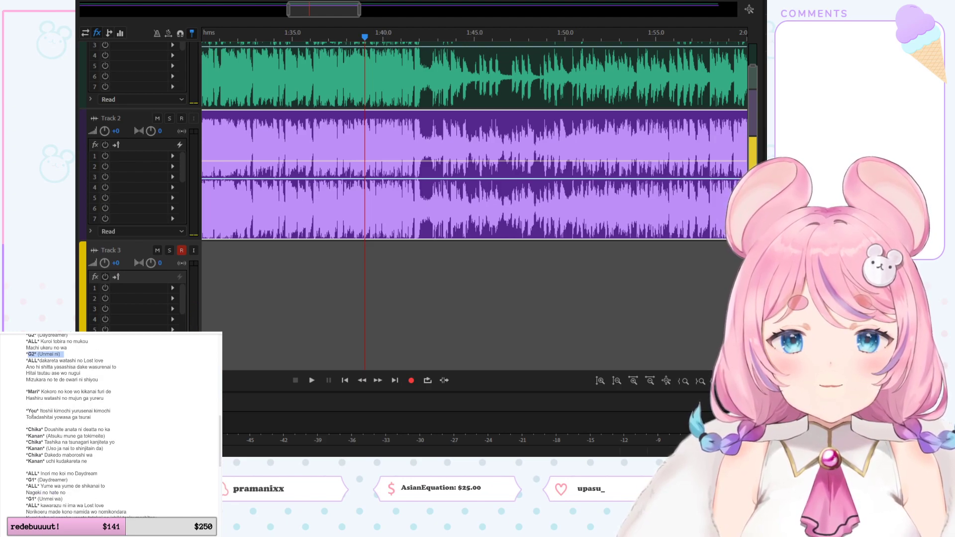
left_click_drag(27, 411, 92, 417)
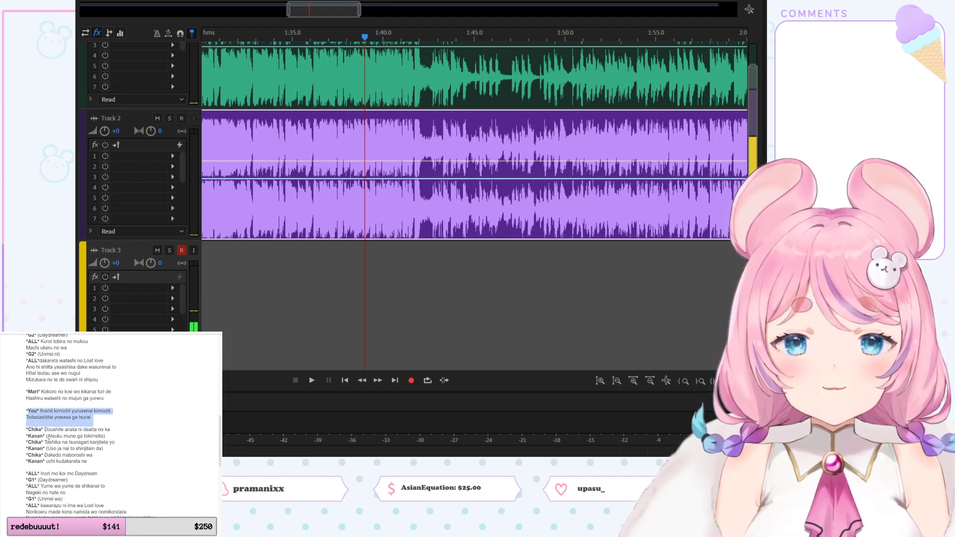
left_click_drag(44, 429, 115, 430)
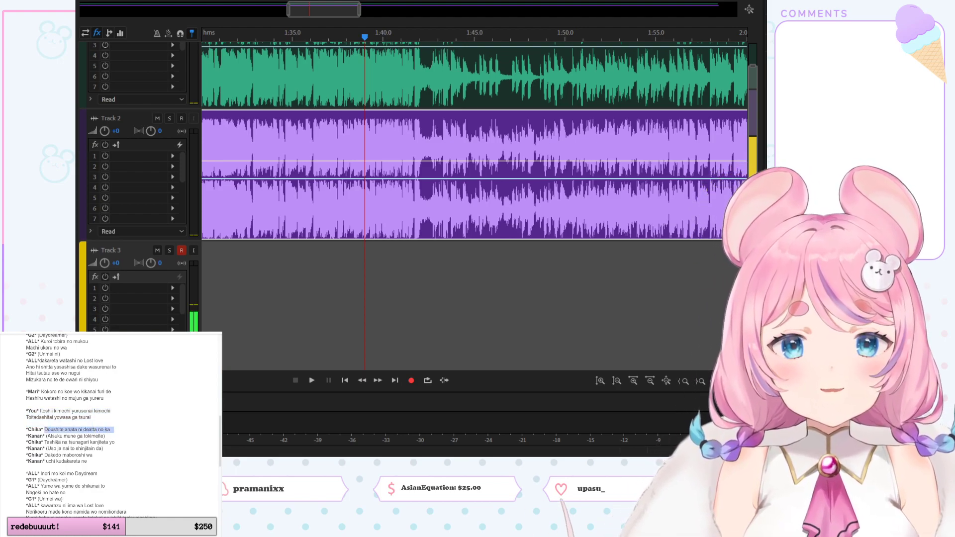
left_click_drag(44, 442, 119, 442)
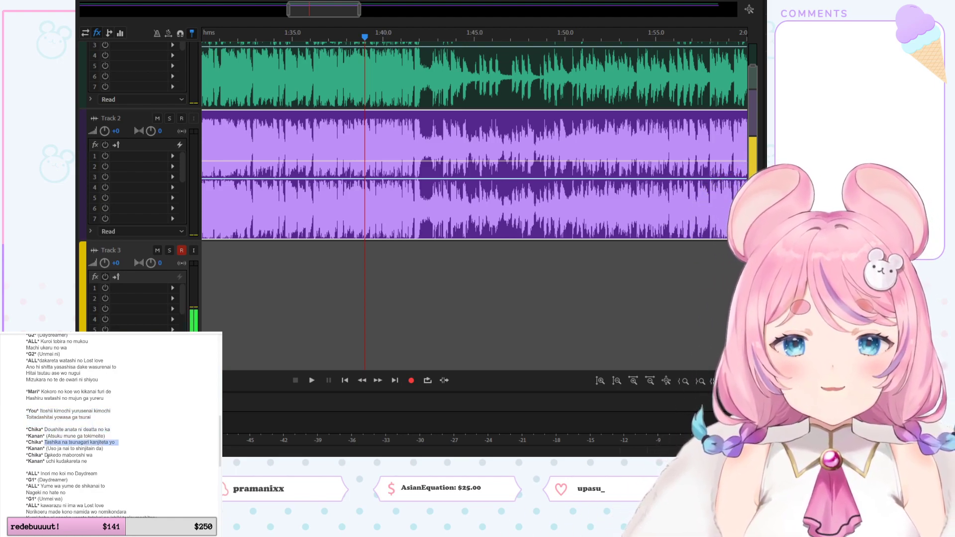
left_click_drag(44, 456, 98, 449)
scroll(98, 462, "down", 1)
left_click_drag(37, 456, 78, 458)
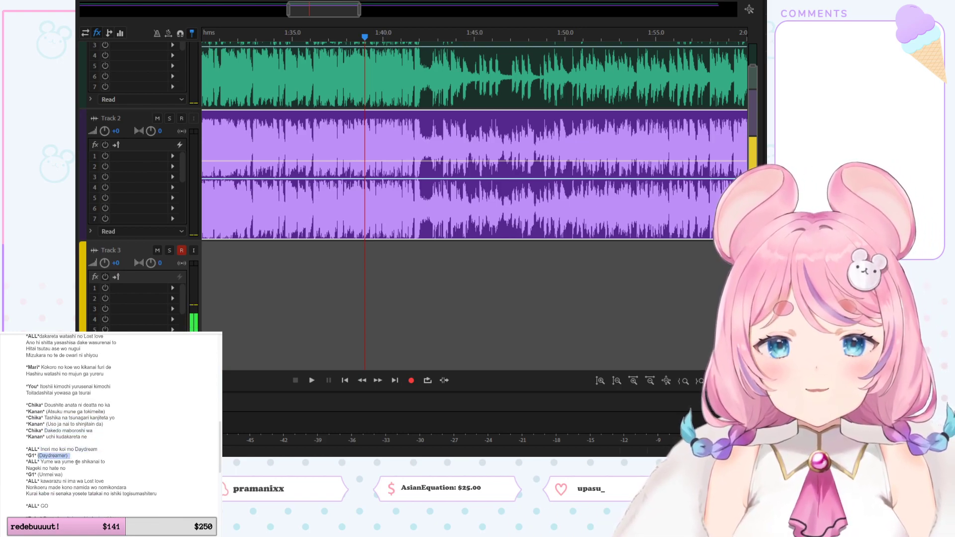
Step: Bring the opening verses of the lyric sheet into view and play the song tracks from the very start of the timeline
scroll(80, 474, "up", 15)
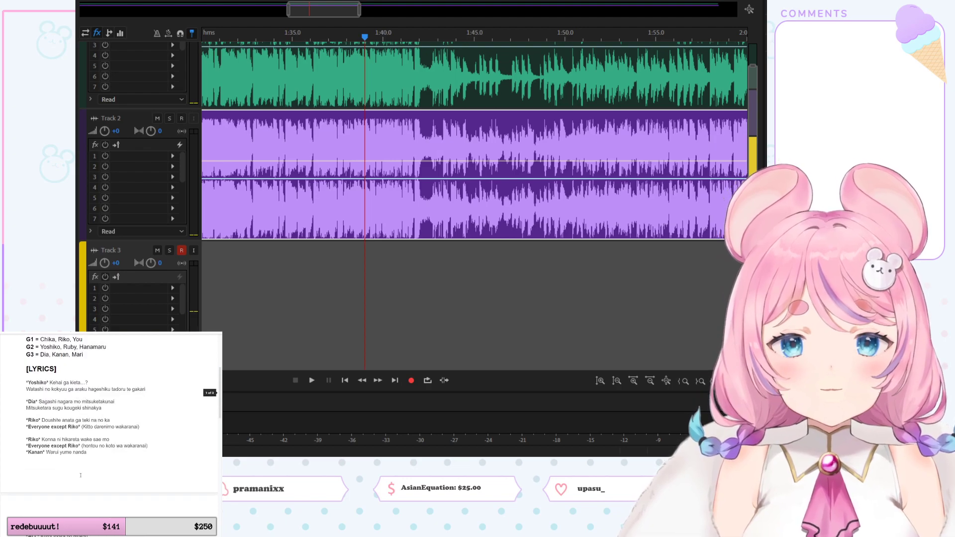
scroll(81, 475, "down", 1)
scroll(80, 475, "down", 1)
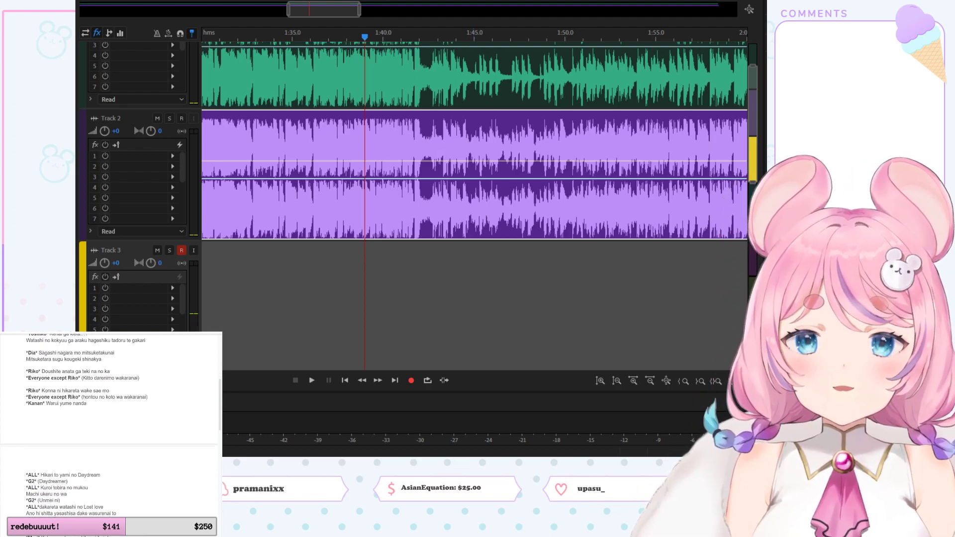
left_click_drag(336, 11, 144, 24)
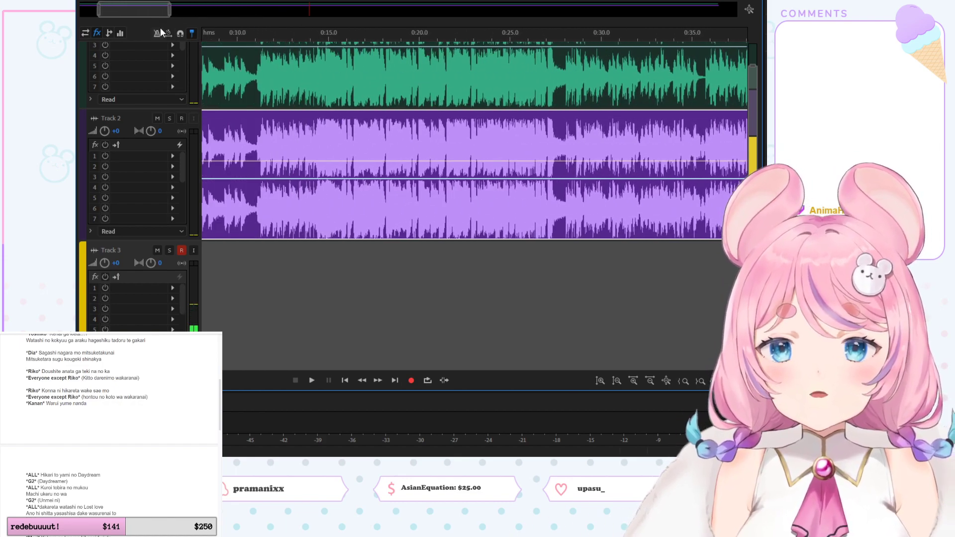
scroll(164, 32, "left", 3)
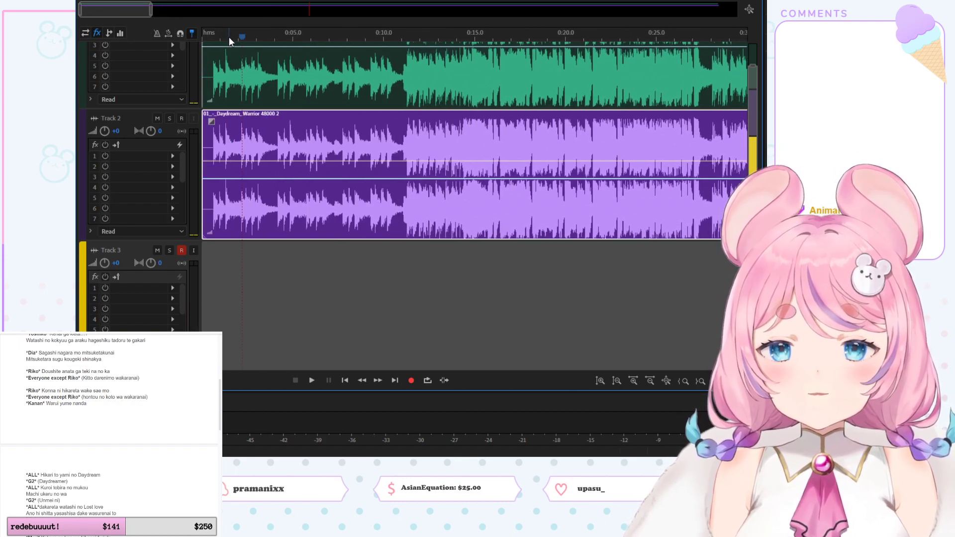
left_click(229, 38)
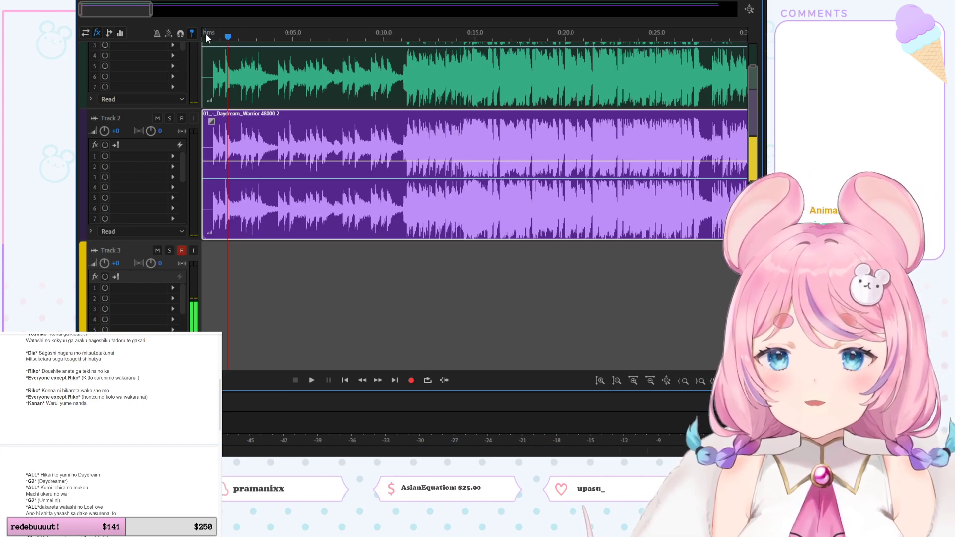
left_click(205, 35)
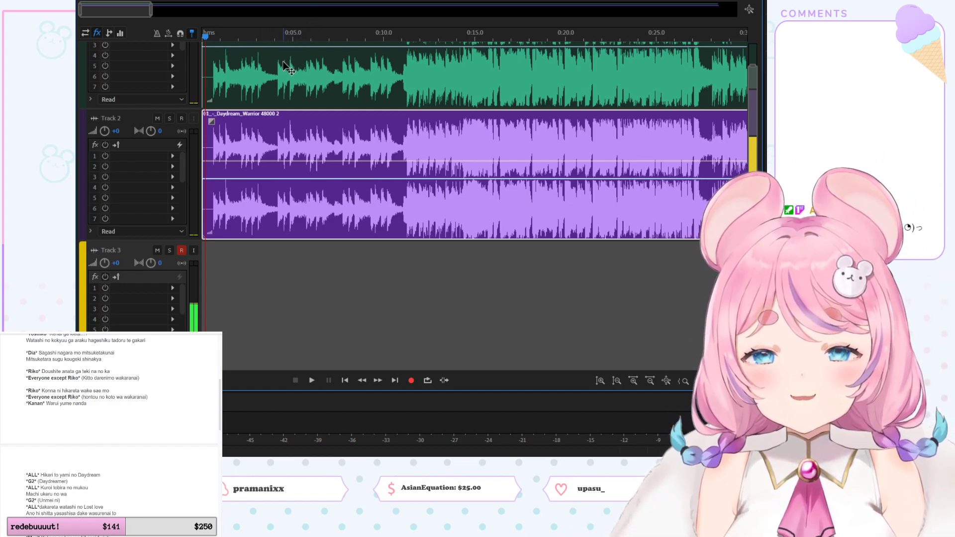
key("space")
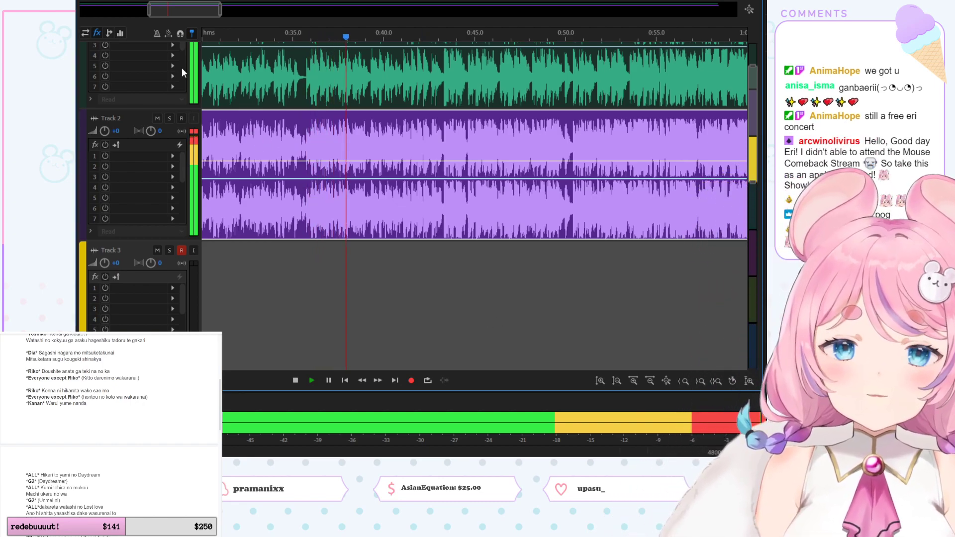
Step: Replay the end of the intro several times, restarting playback between about 0:10 and 0:12 on the timeline
left_click_drag(203, 11, 81, 11)
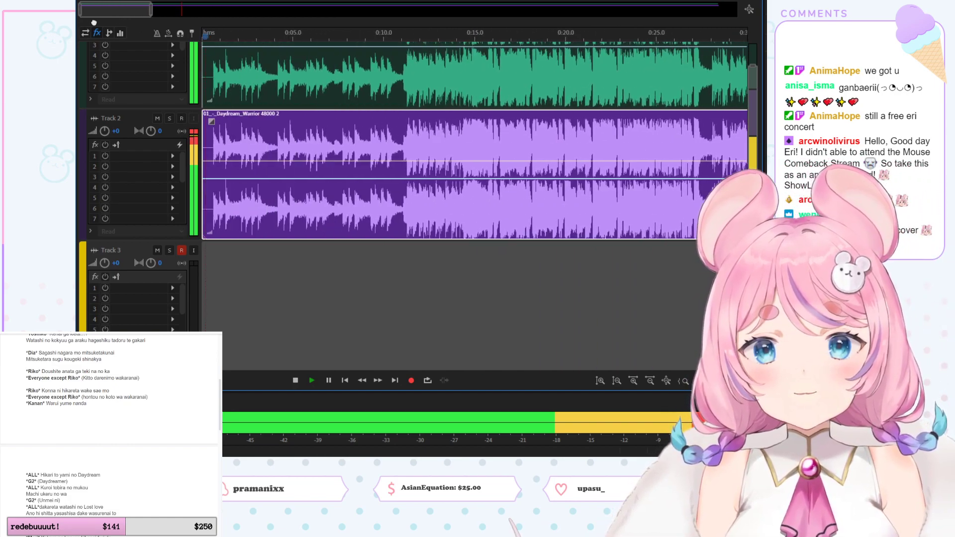
left_click(392, 36)
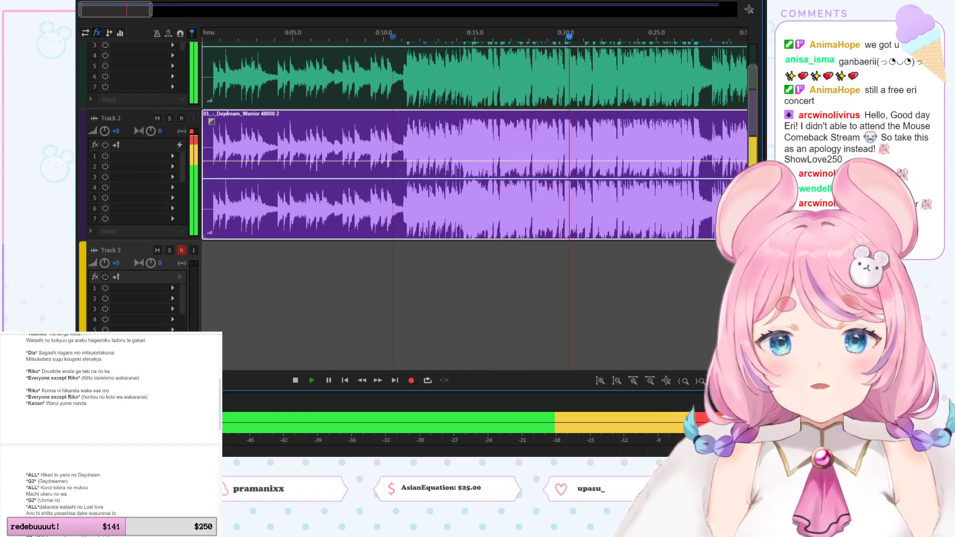
left_click(386, 35)
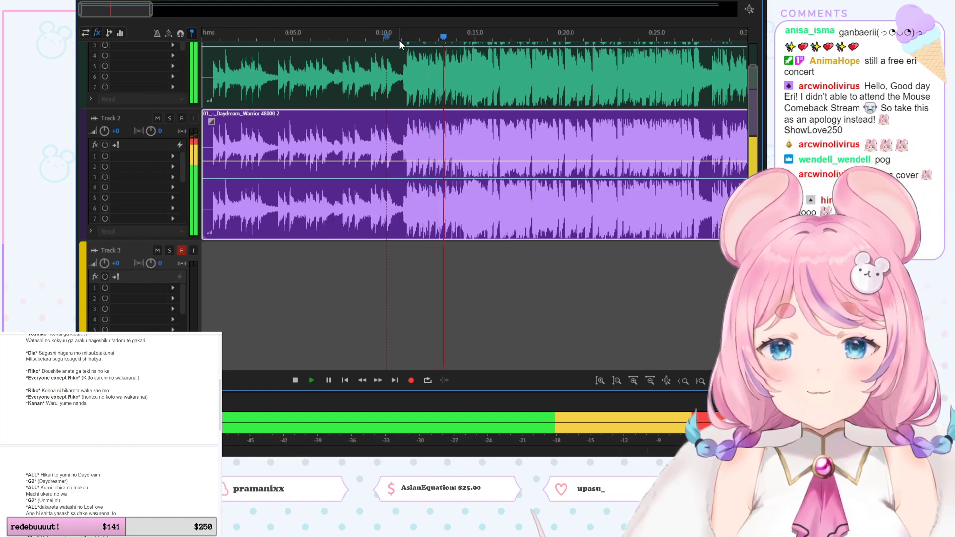
left_click(427, 37)
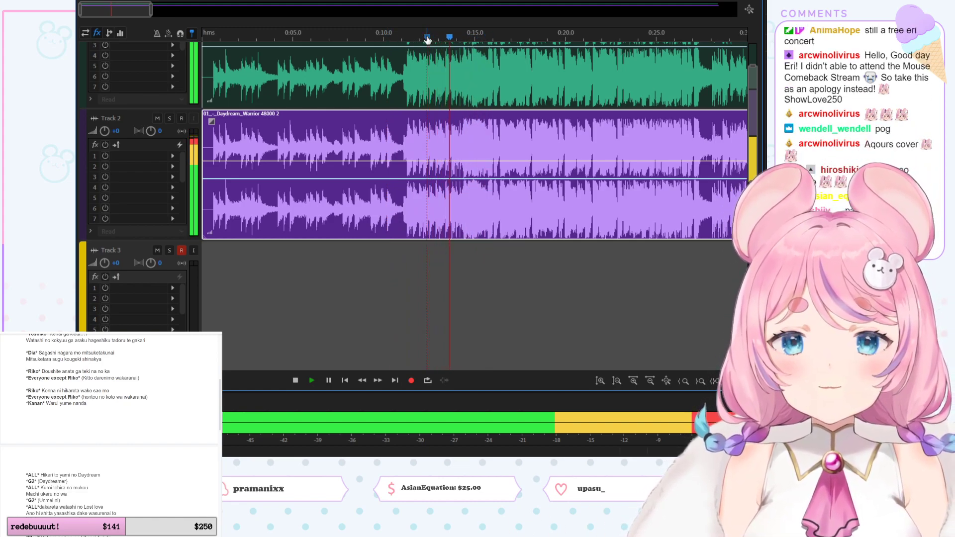
left_click(386, 36)
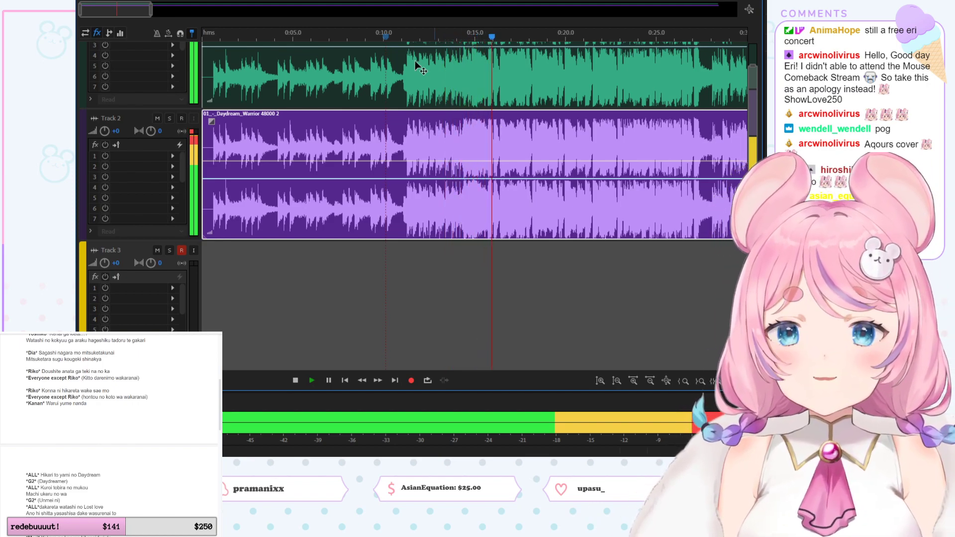
Step: Replay the end of the intro from about 0:10 and return the playhead to the very start of the timeline
left_click(383, 36)
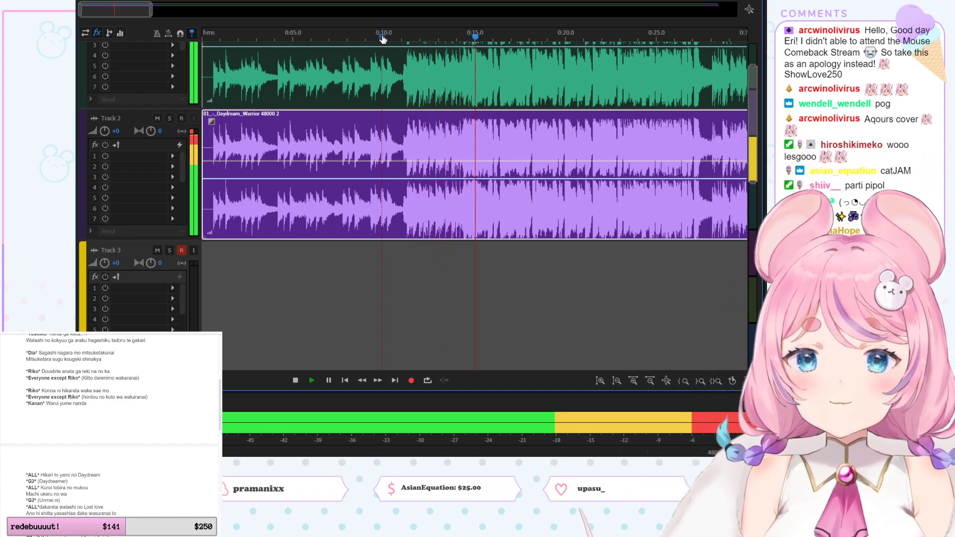
key("space")
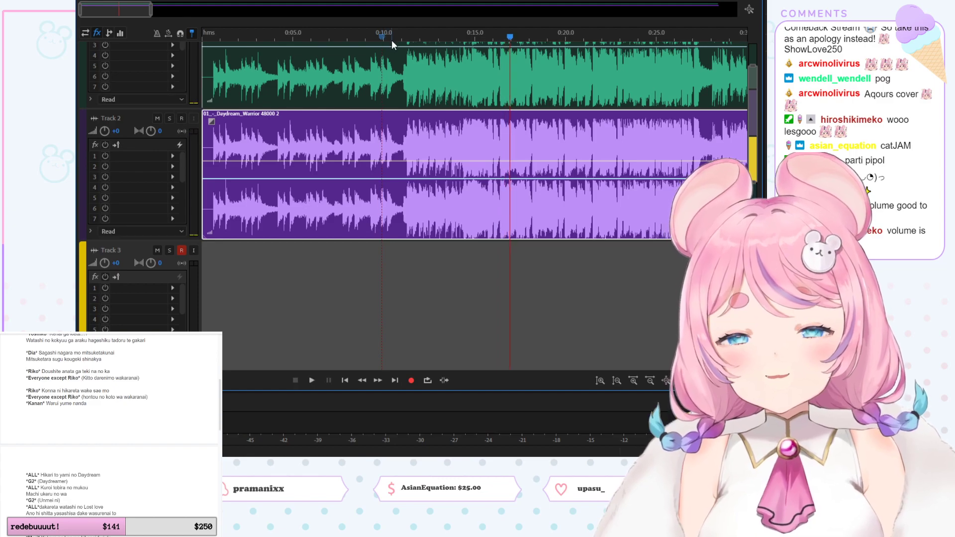
left_click(210, 36)
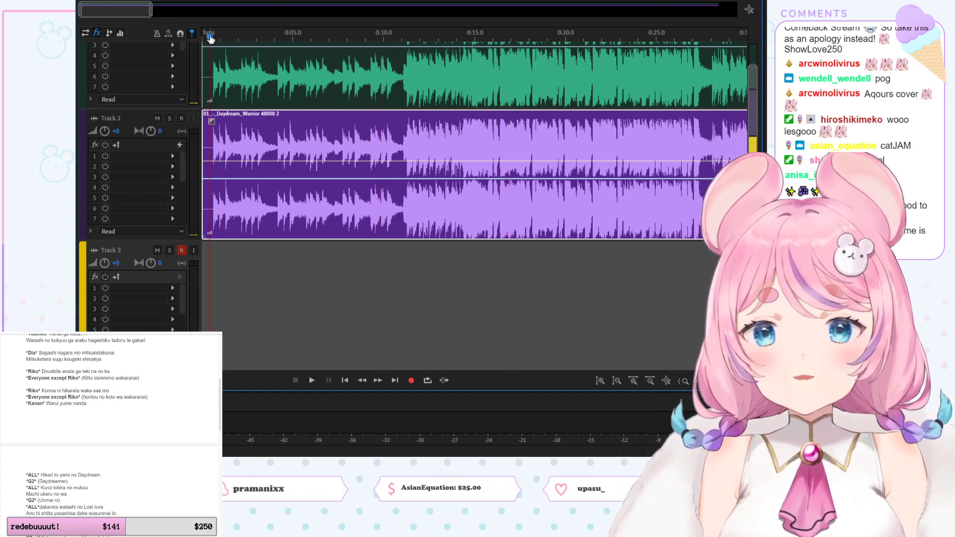
left_click(199, 36)
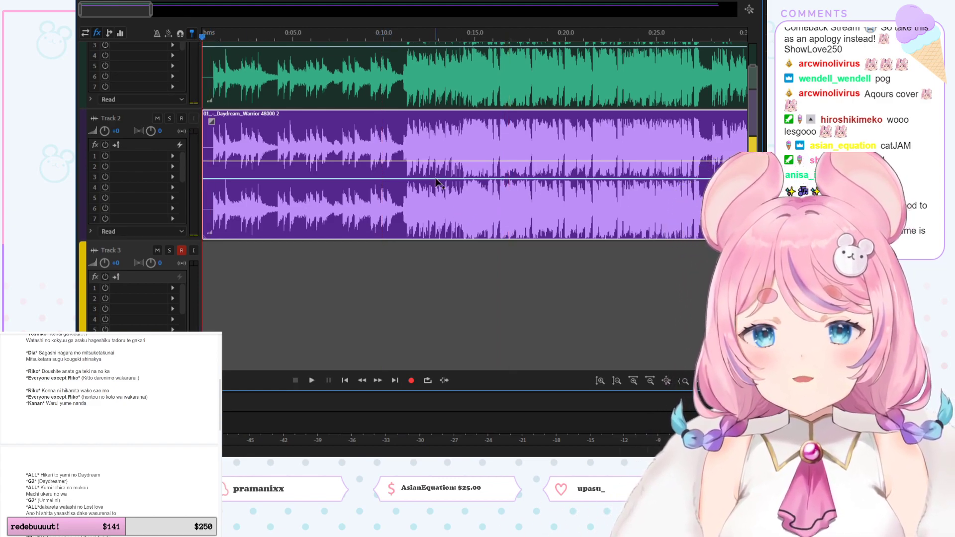
Step: Try recording a take on Track 3 from the very start of the timeline and undo it
left_click(428, 149)
left_click(422, 82)
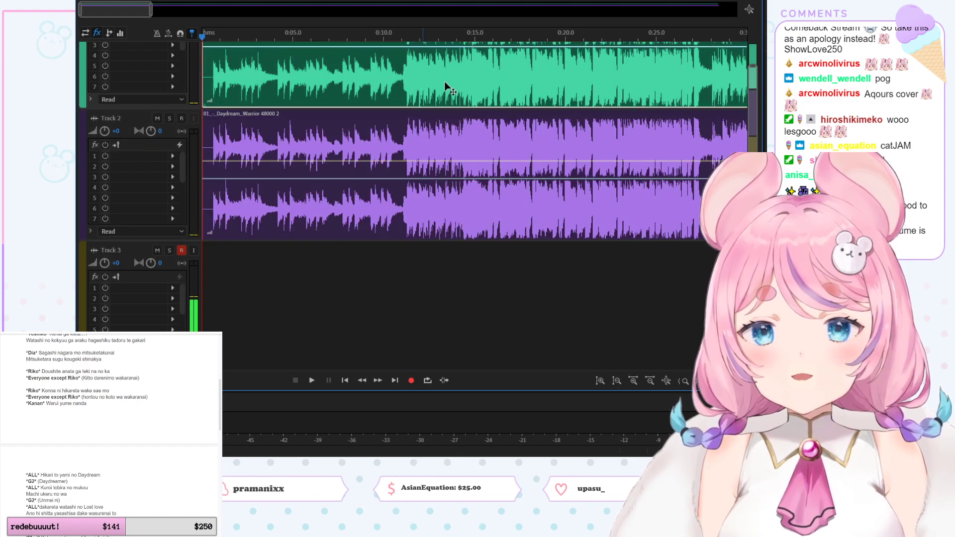
left_click(407, 147)
scroll(600, 159, "down", 3)
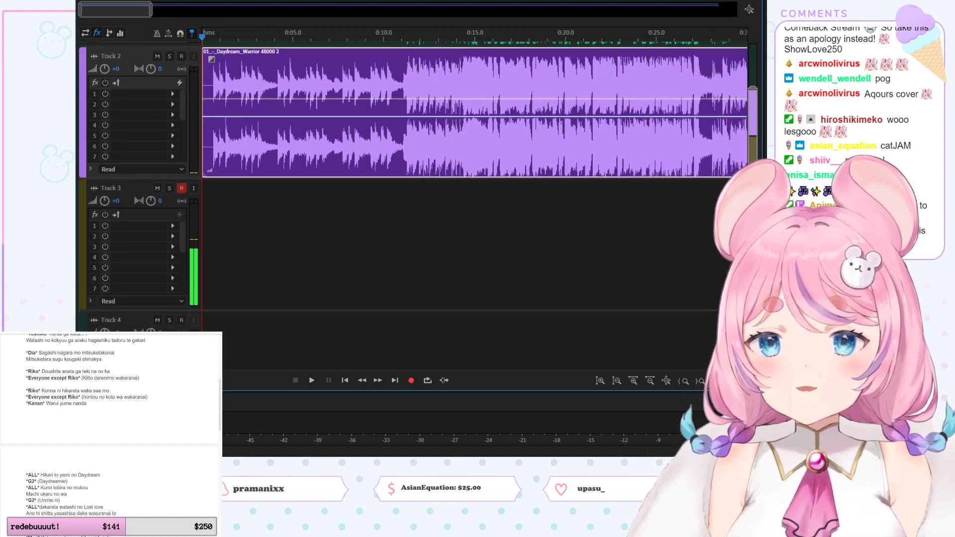
scroll(456, 158, "up", 4)
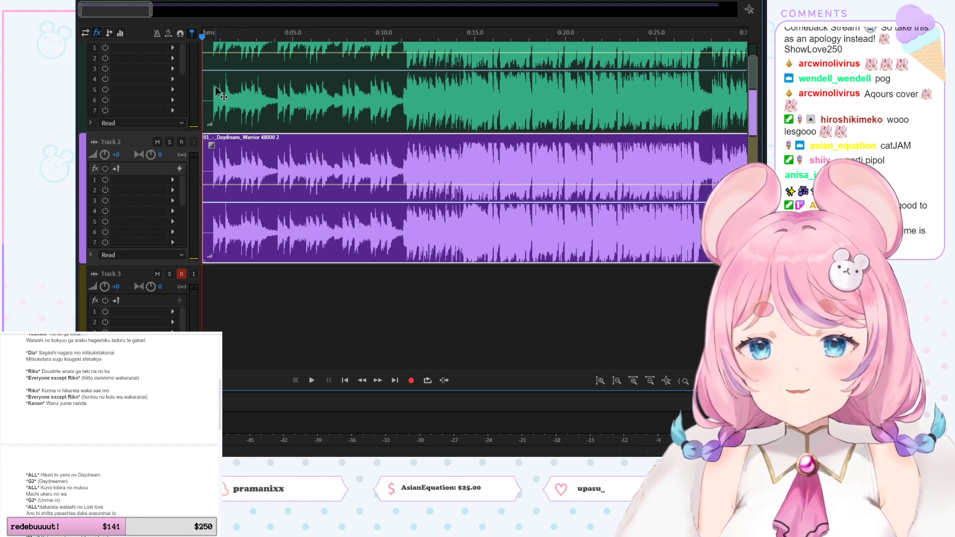
left_click(416, 381)
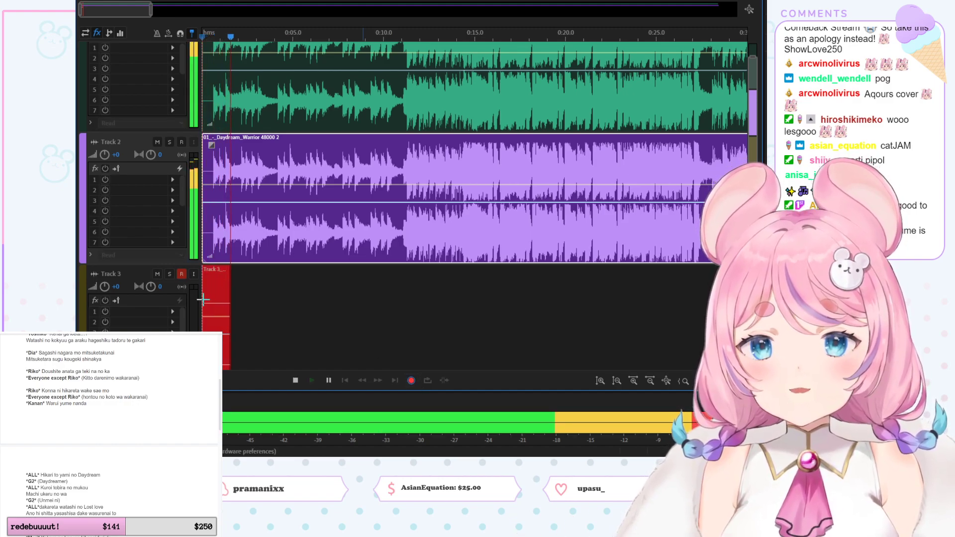
key("space")
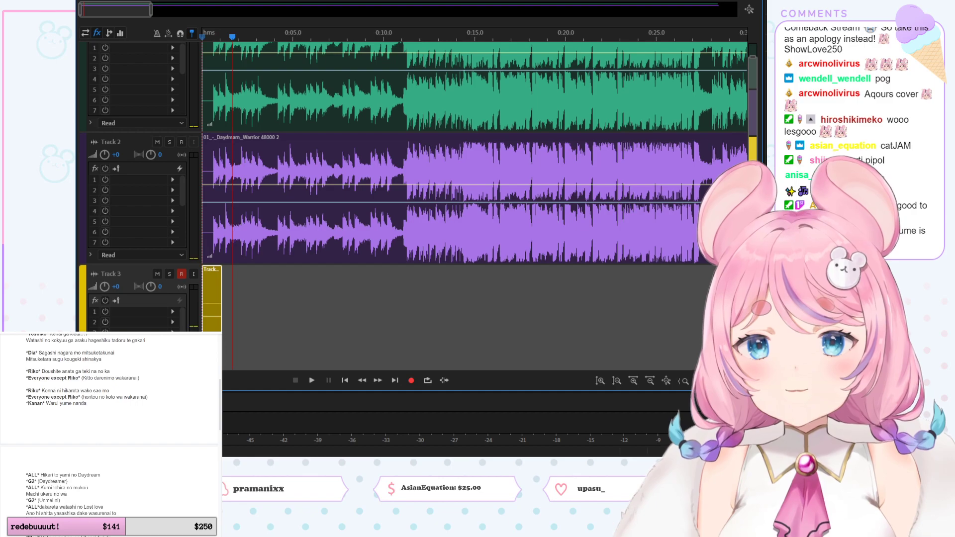
key("ctrl+z")
Step: Record a short vocal take on Track 3 from about 0:11 to about 0:16
left_click(400, 36)
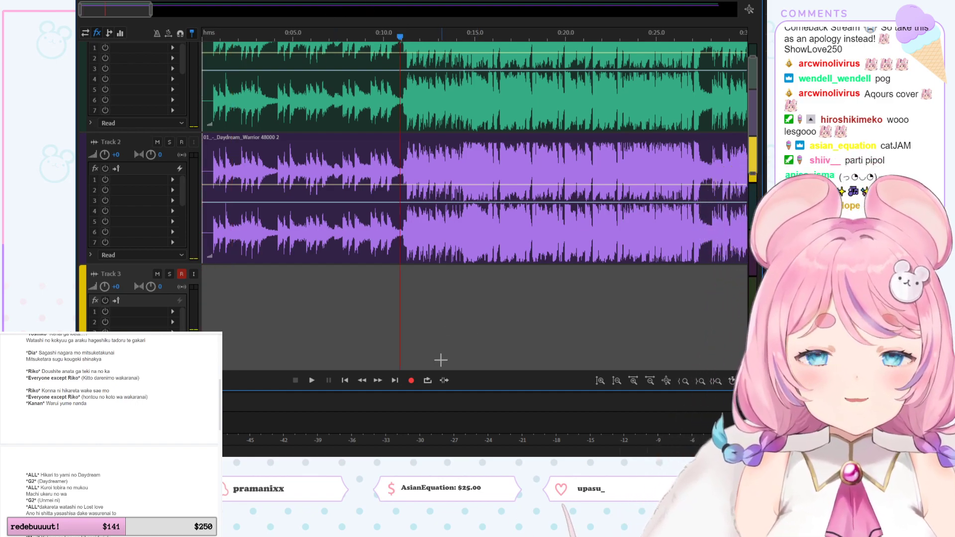
left_click(411, 381)
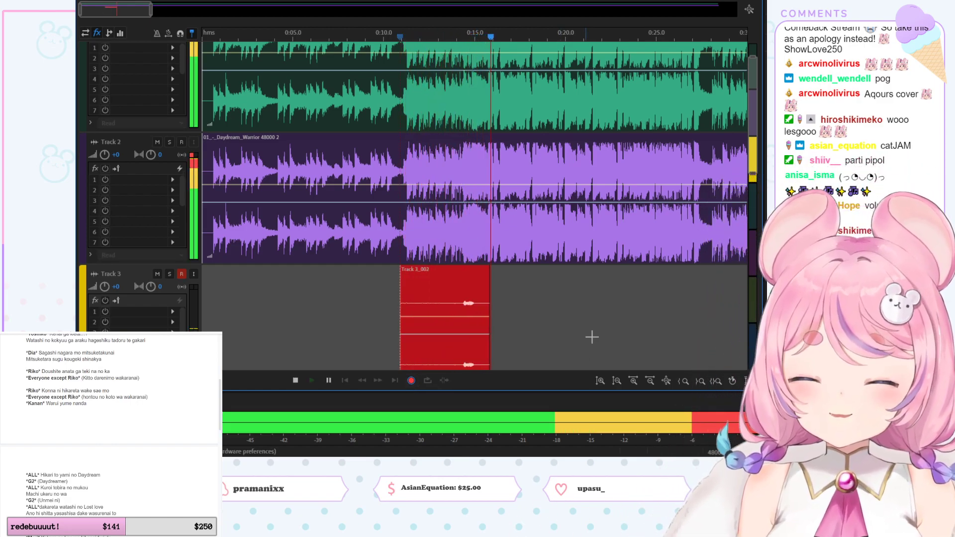
key("space")
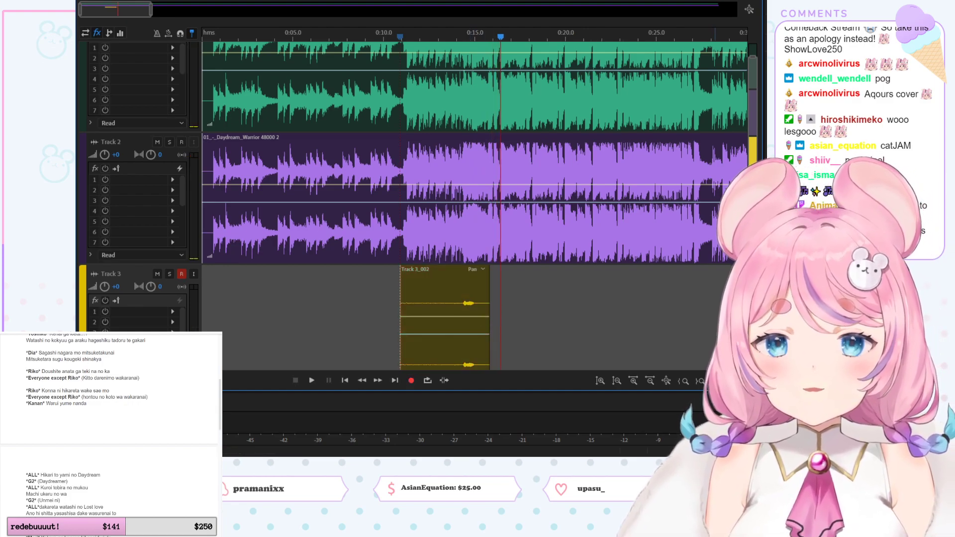
Step: Solo Track 3 and play back the recorded take from about 0:14
scroll(469, 297, "down", 2)
scroll(469, 199, "down", 1)
left_click(459, 36)
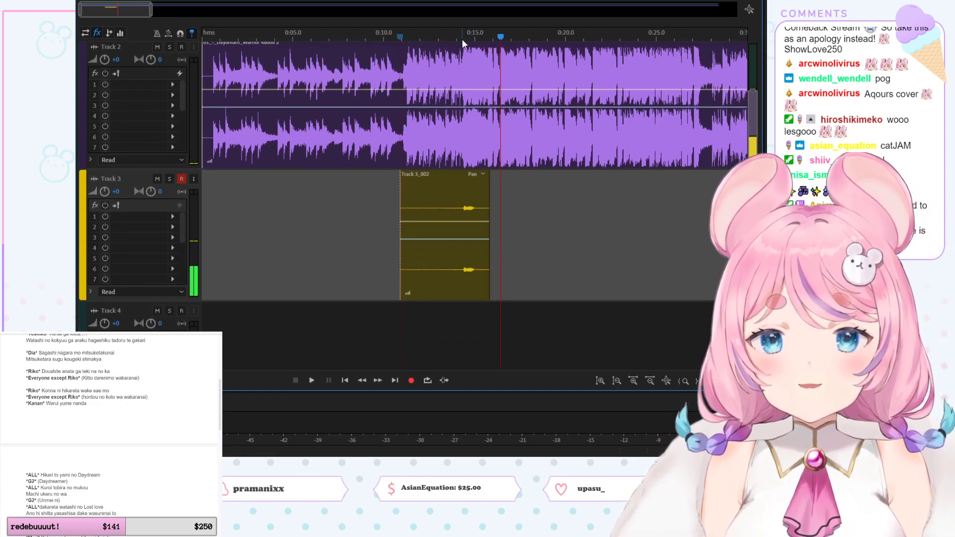
left_click(169, 179)
key("space")
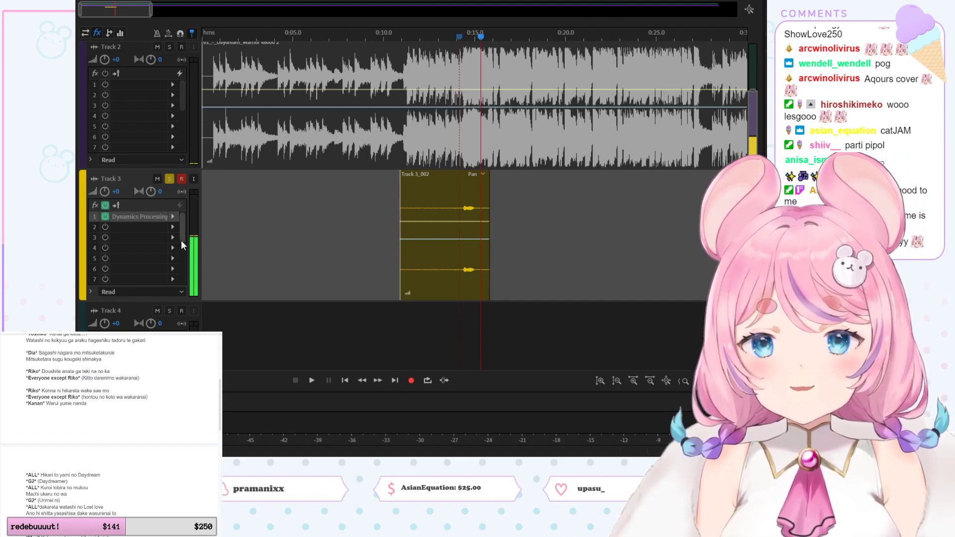
Step: Add a Single-band Compressor in the second effect slot and a Reverb in the third slot of Track 3
left_click(174, 226)
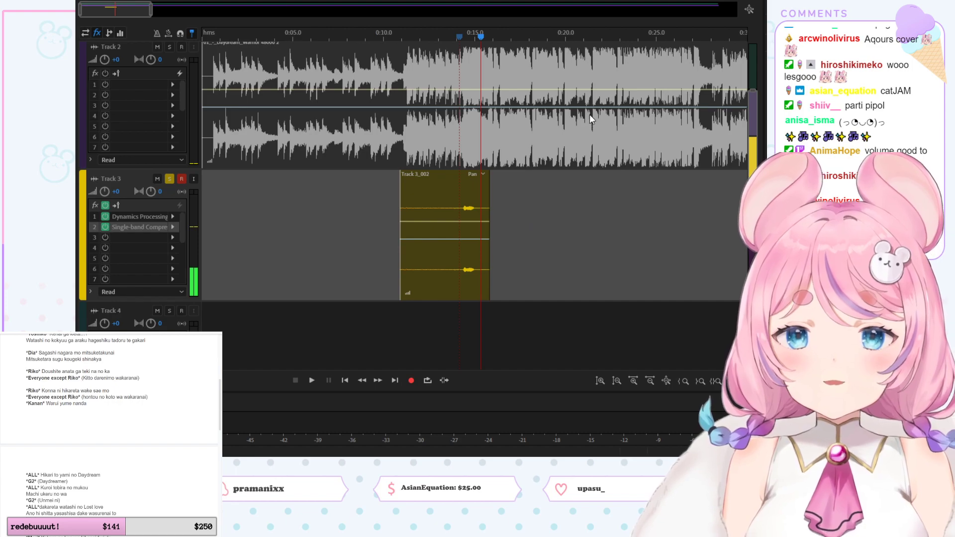
left_click(173, 238)
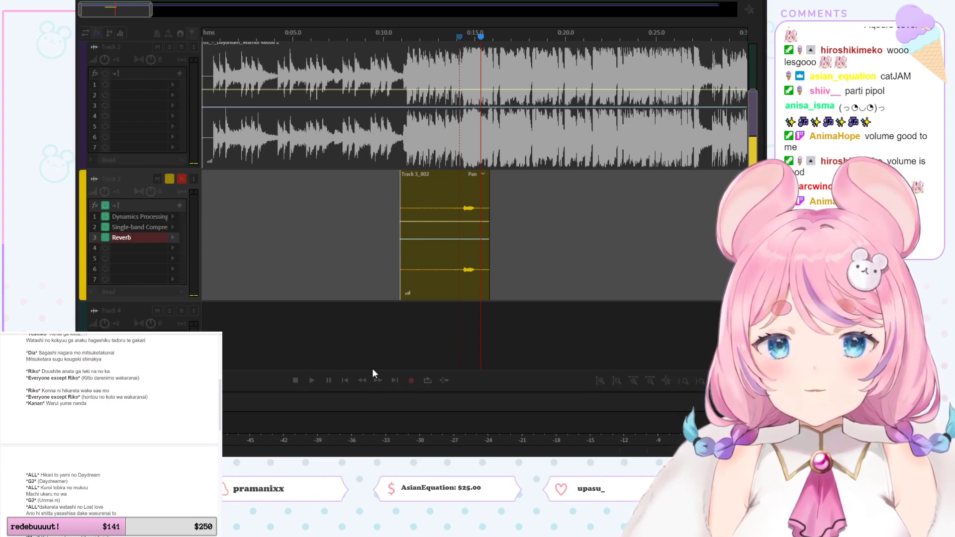
left_click(570, 247)
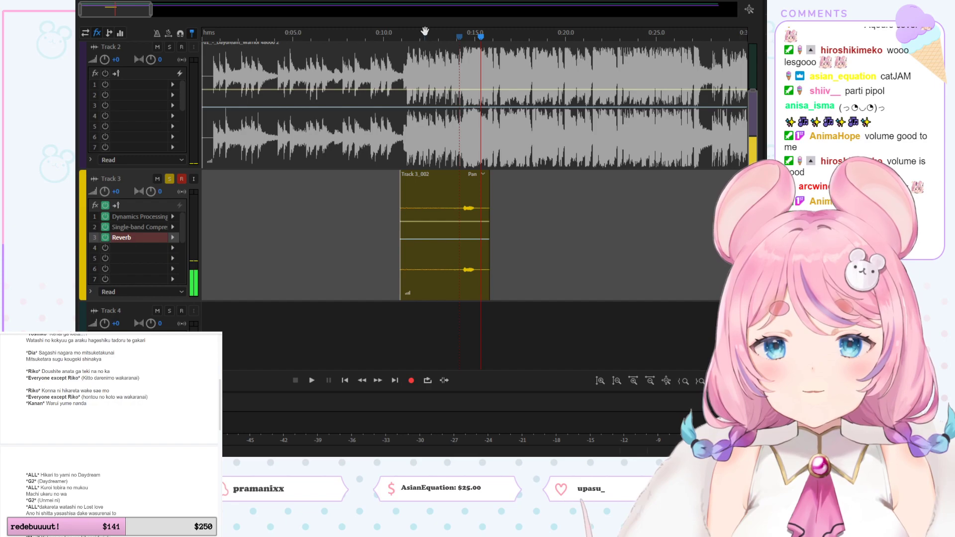
Step: Listen to the soloed take with its effects, starting playback at about 0:13.6 and again at about 0:14
left_click(449, 35)
key("space")
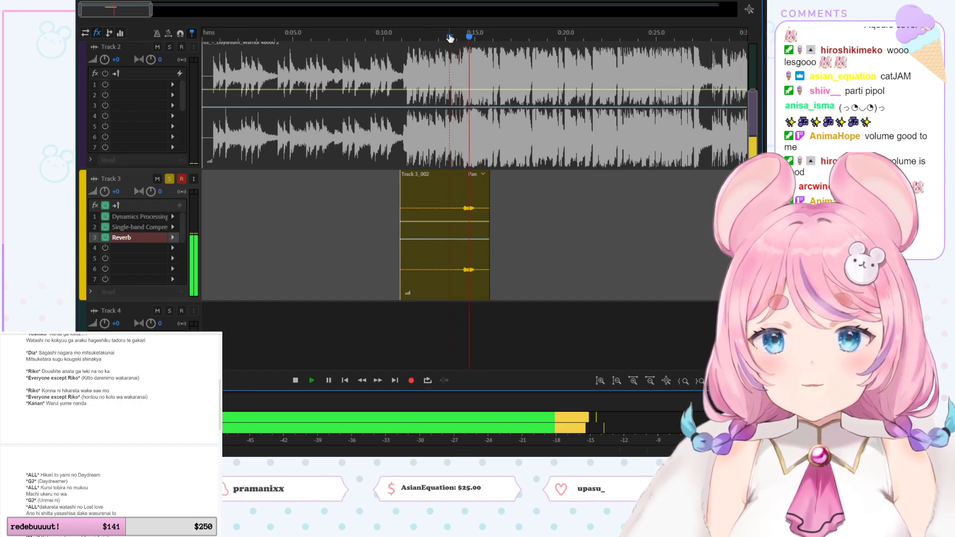
key("space")
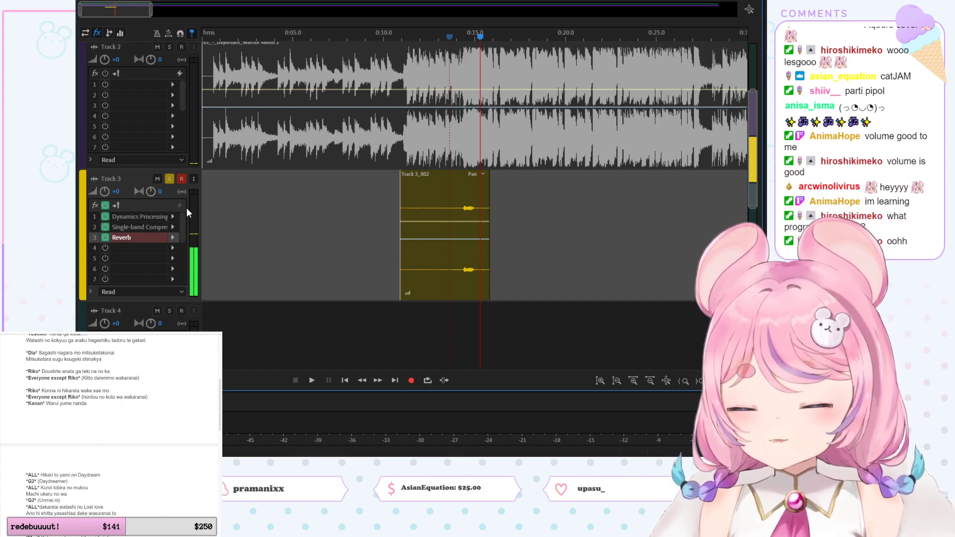
left_click(455, 36)
key("space")
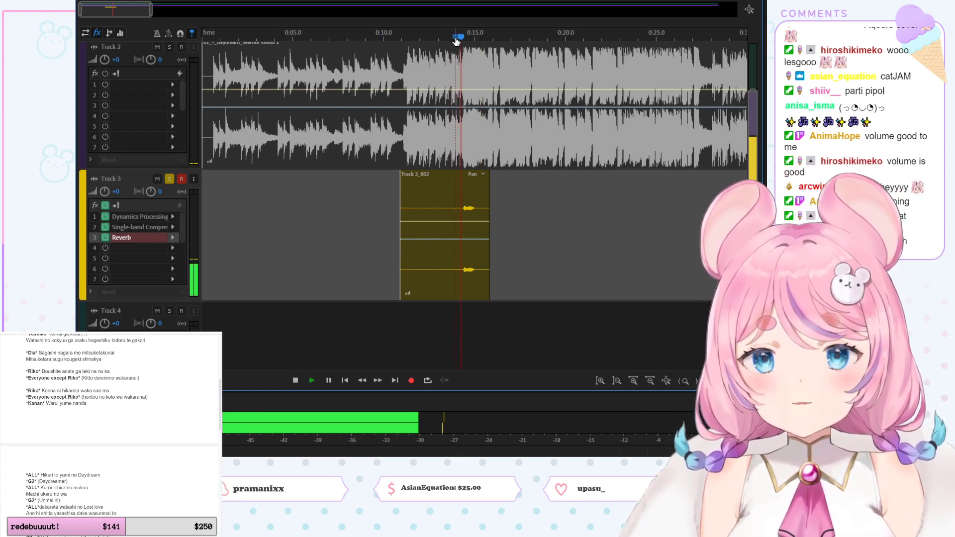
key("space")
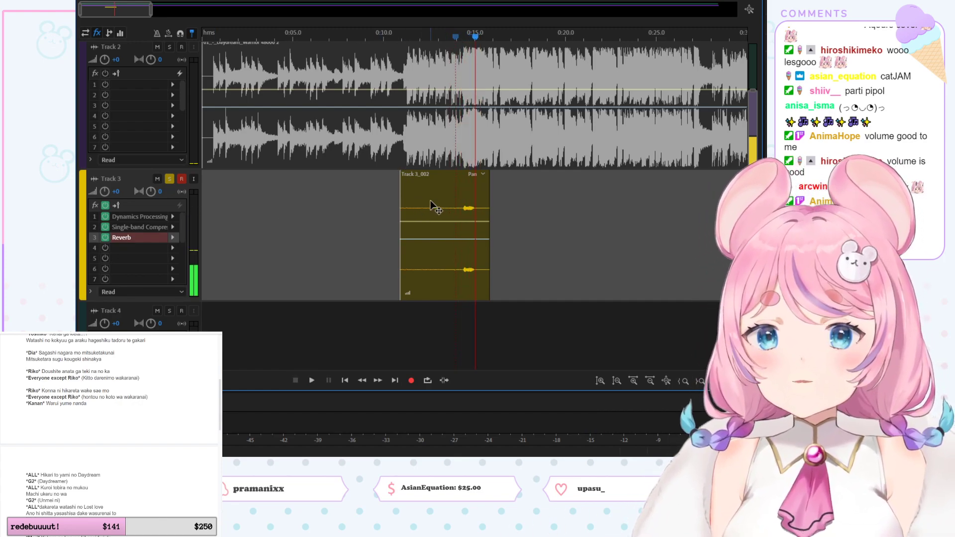
Step: Mute Track 3, turn off its solo, and play the backing tracks from about 0:12.6 and about 0:14
left_click(431, 202)
left_click(431, 45)
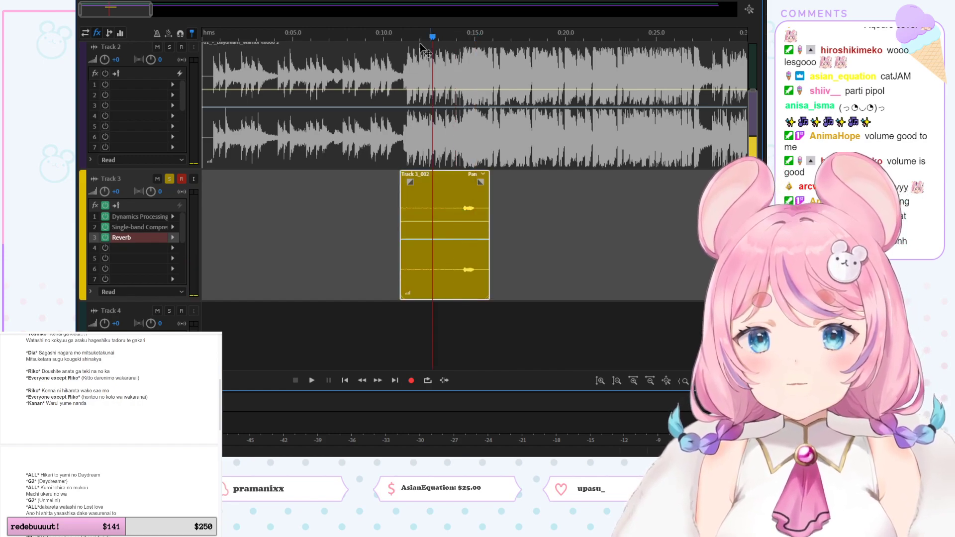
left_click(158, 179)
left_click(170, 179)
left_click(378, 124)
key("space")
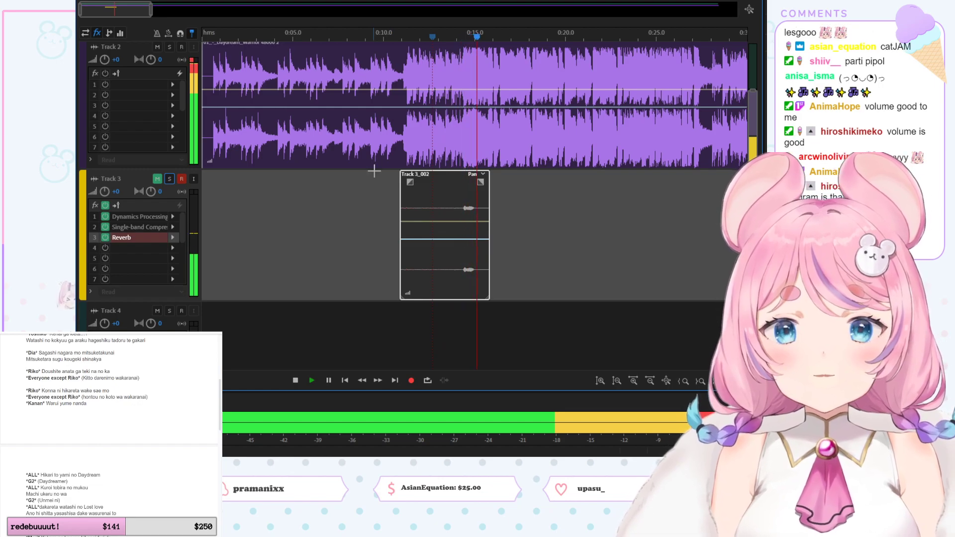
left_click(456, 37)
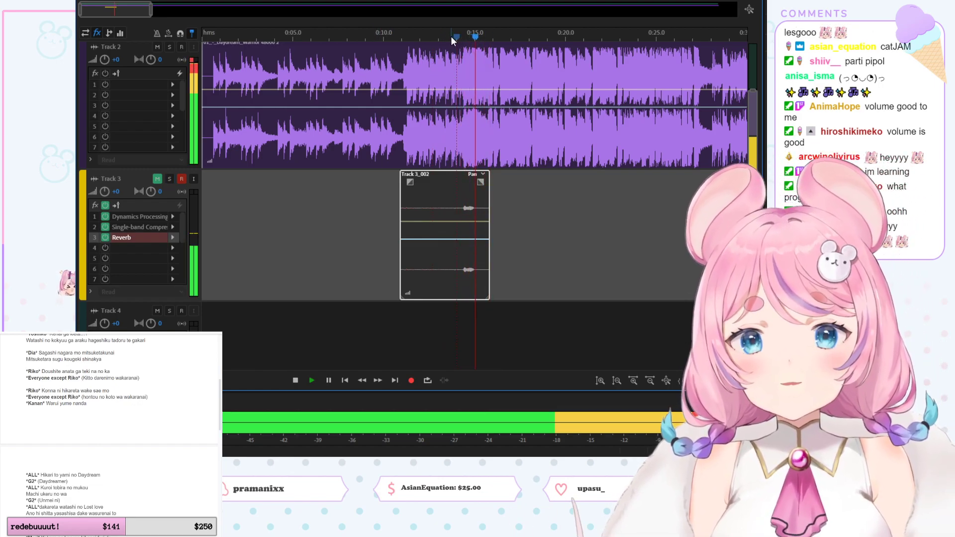
key("space")
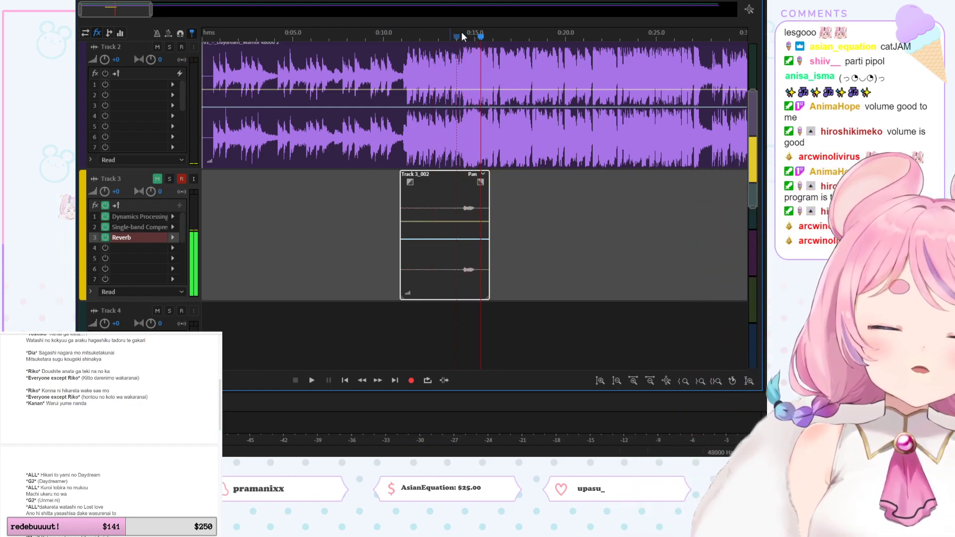
Step: Bring the role list and opening verses of the lyric sheet into view and delete the recorded take from Track 3
scroll(77, 426, "up", 3)
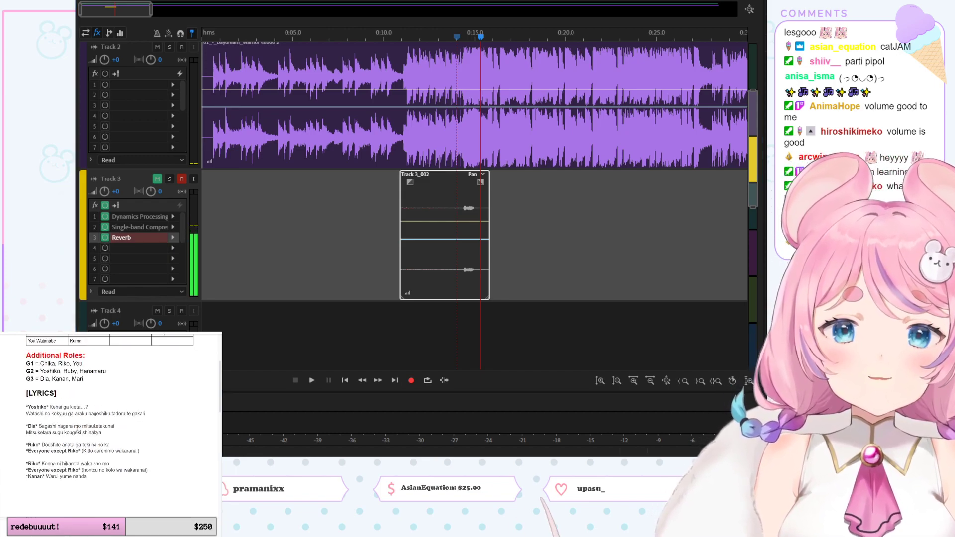
scroll(73, 433, "up", 1)
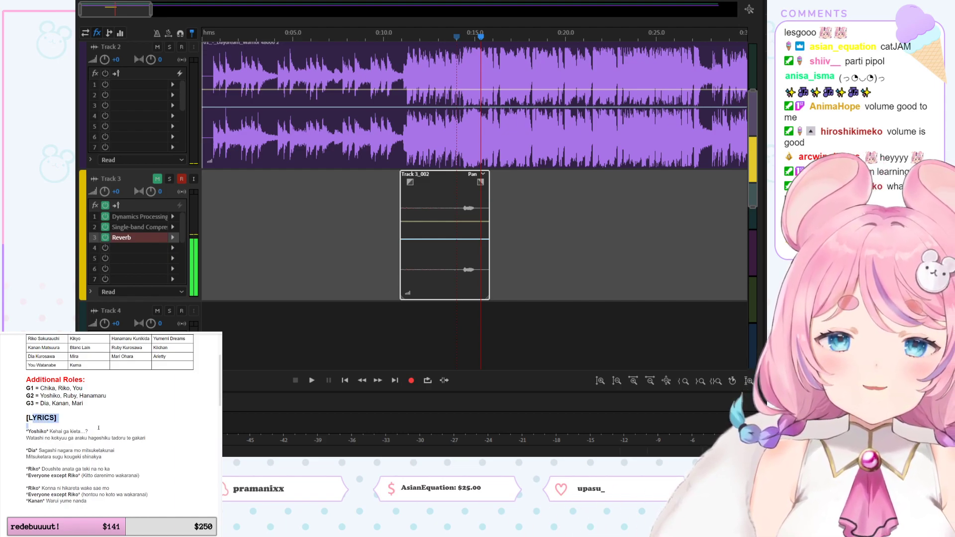
left_click(440, 37)
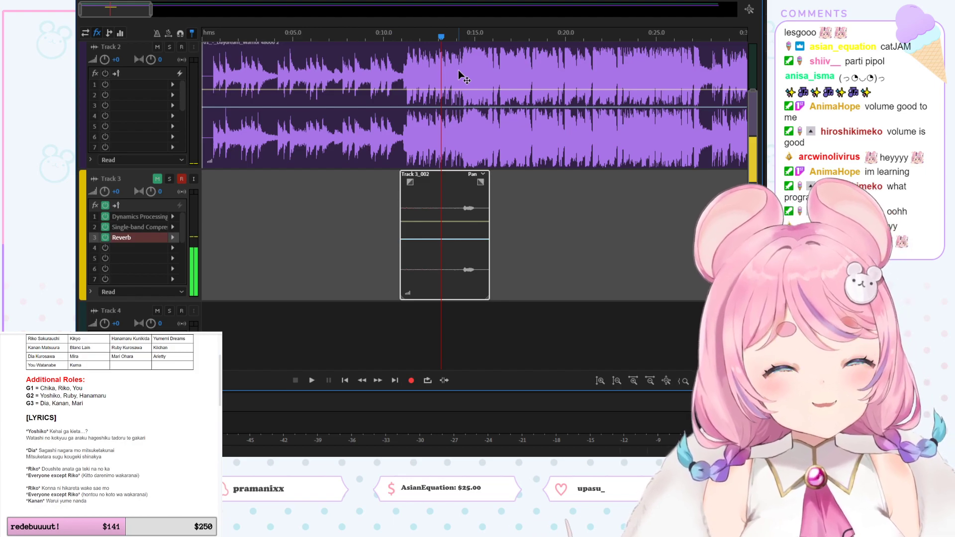
left_click(429, 47)
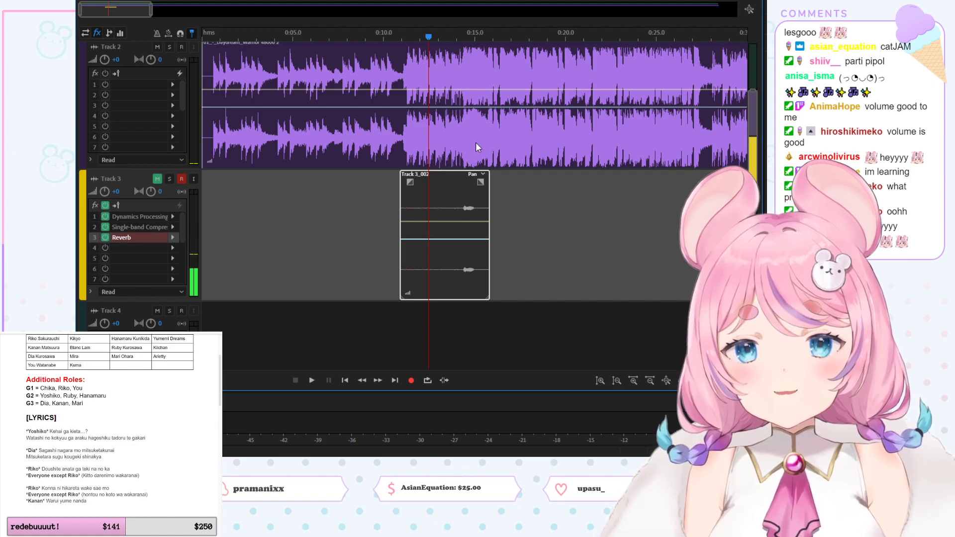
key("Delete")
Step: Play the backing tracks from about 0:11 to rehearse the first vocal entry
left_click(405, 37)
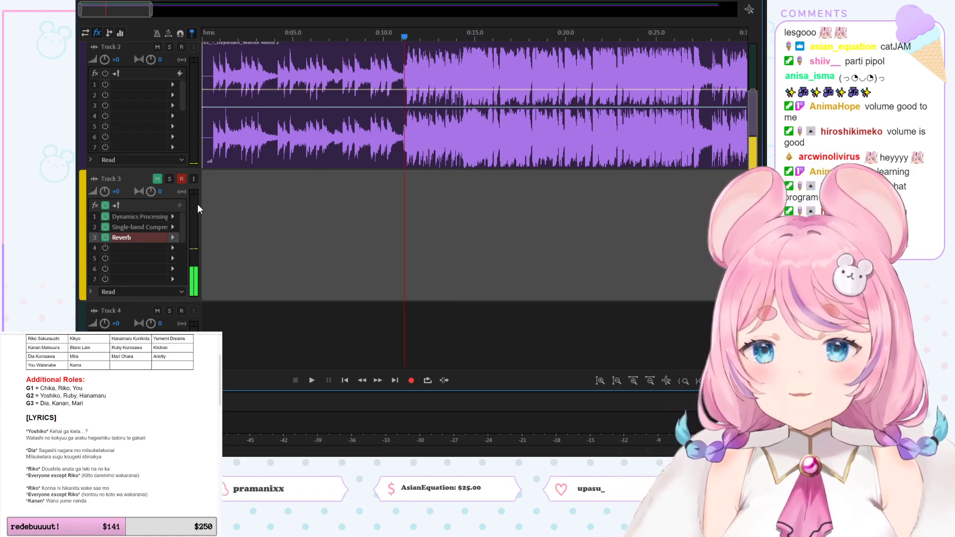
key("space")
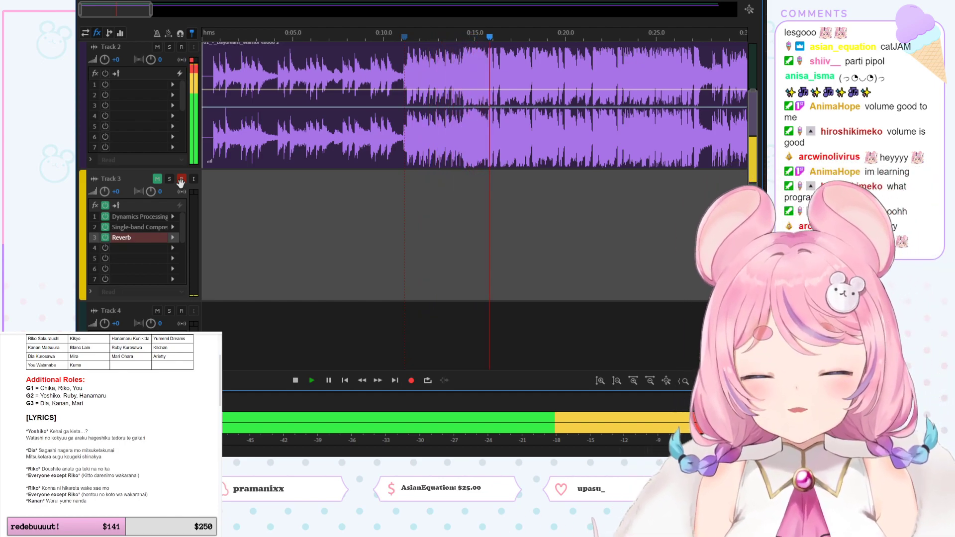
key("space")
Step: Record a new take on unmuted Track 3 from about 0:09 to about 0:16 and trim its start to about 0:11.6
left_click(366, 41)
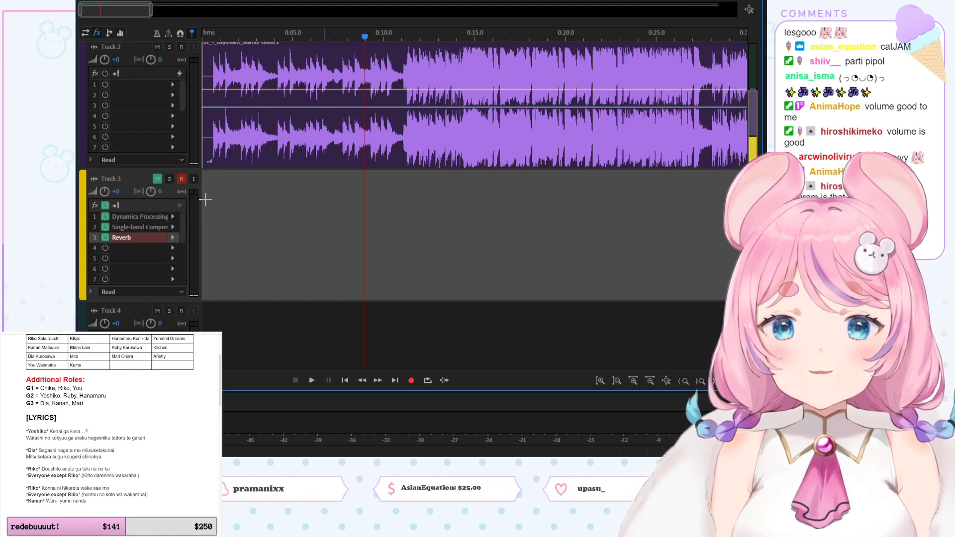
left_click(412, 381)
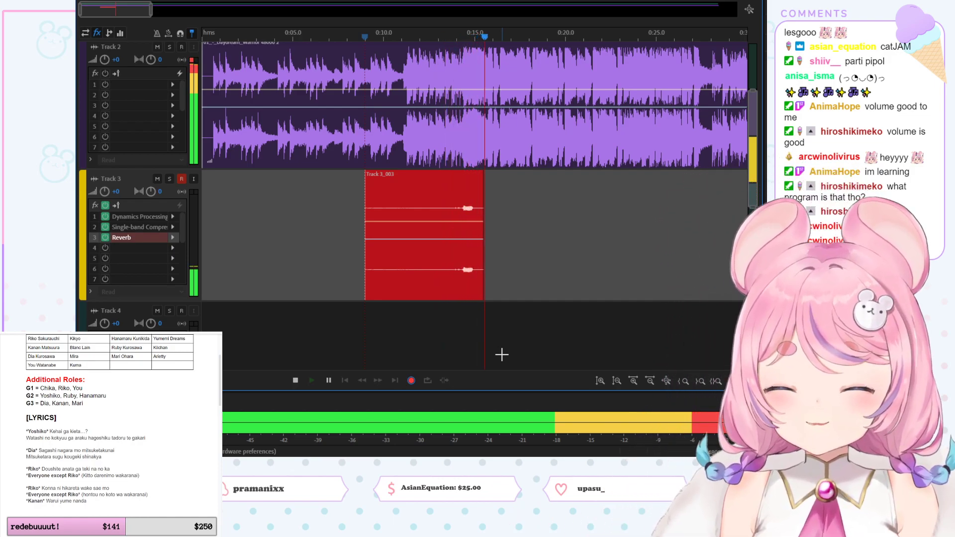
key("space")
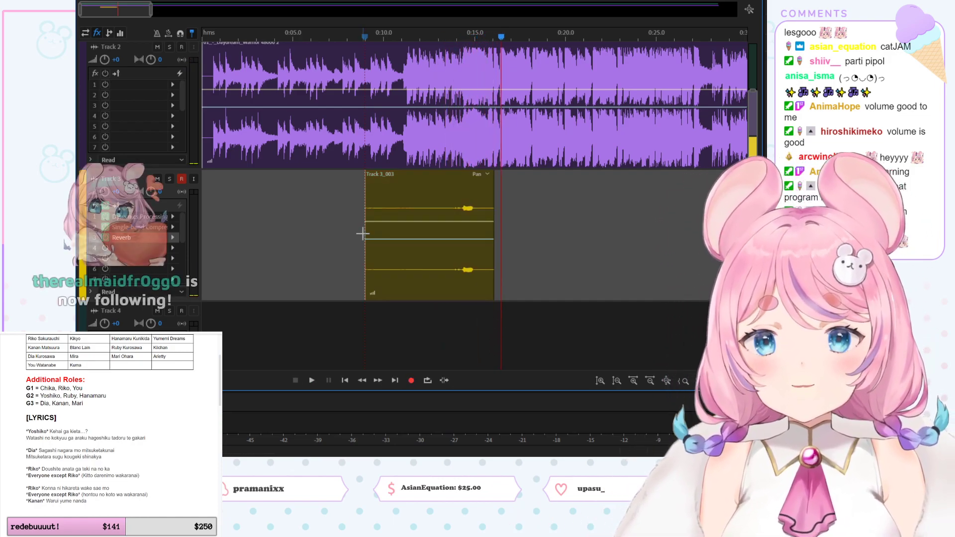
left_click_drag(366, 228, 415, 226)
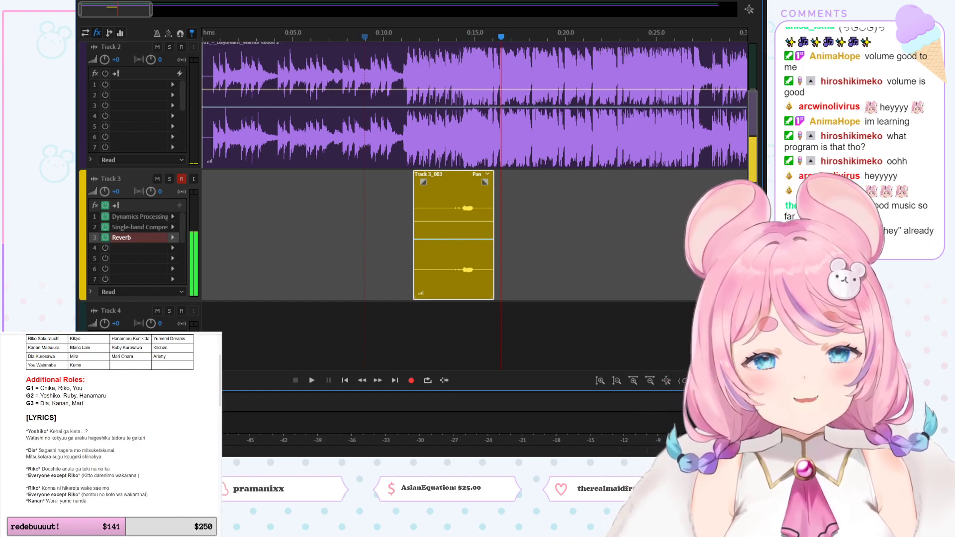
Step: Listen to the new take with Track 3 soloed from about 0:14.4 and about 0:14, then turn the solo off
left_click(462, 44)
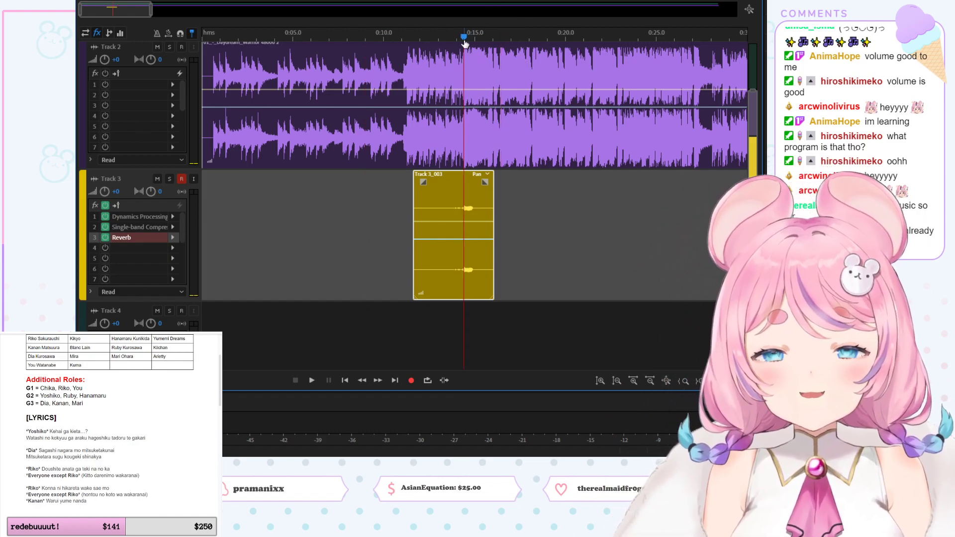
left_click(169, 179)
key("space")
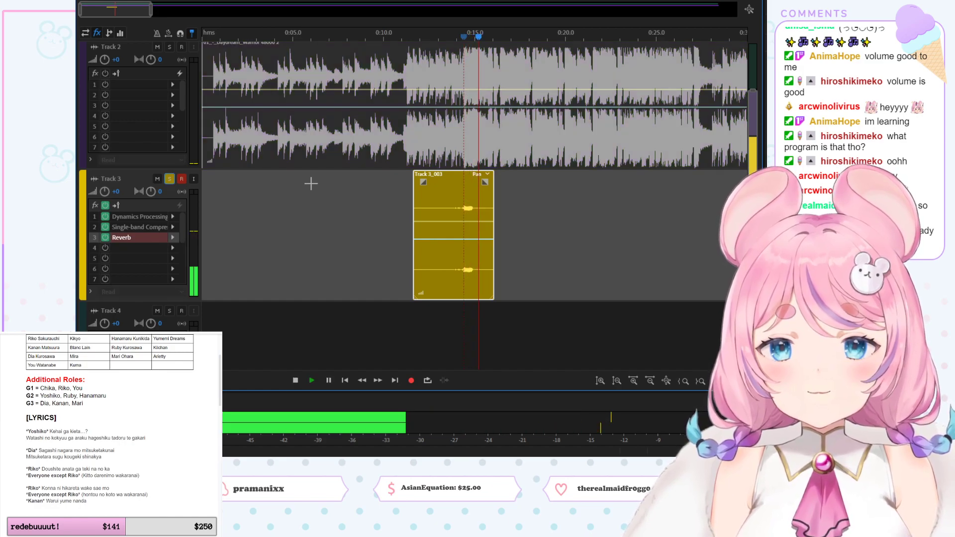
left_click(456, 37)
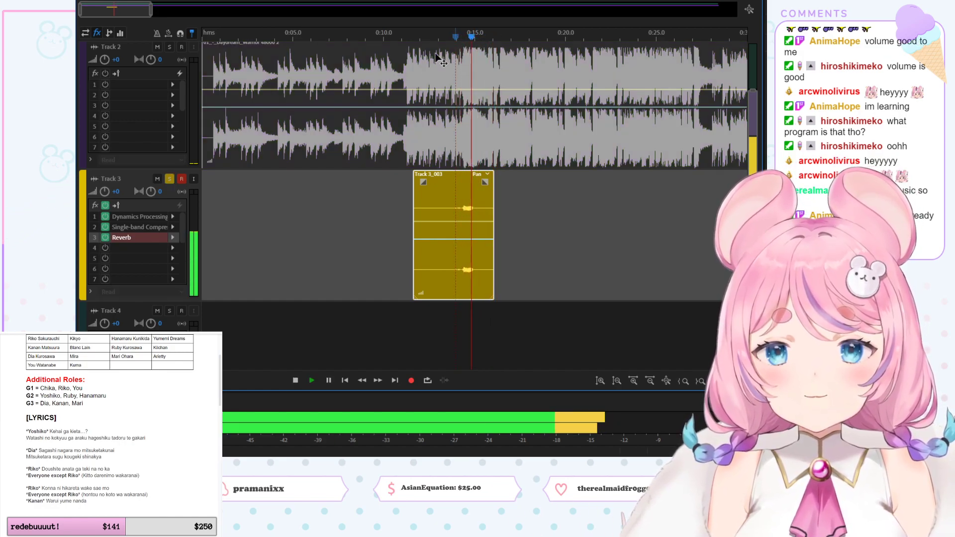
key("space")
left_click(169, 179)
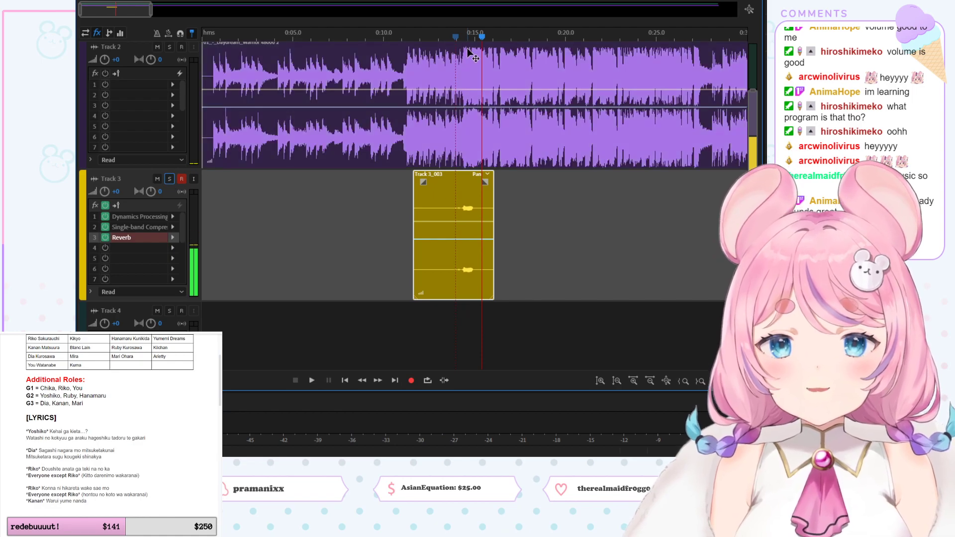
Step: Play the backing tracks from about 0:16.8 and trim the start of the Track 3 take to about 0:13.5
left_click(508, 38)
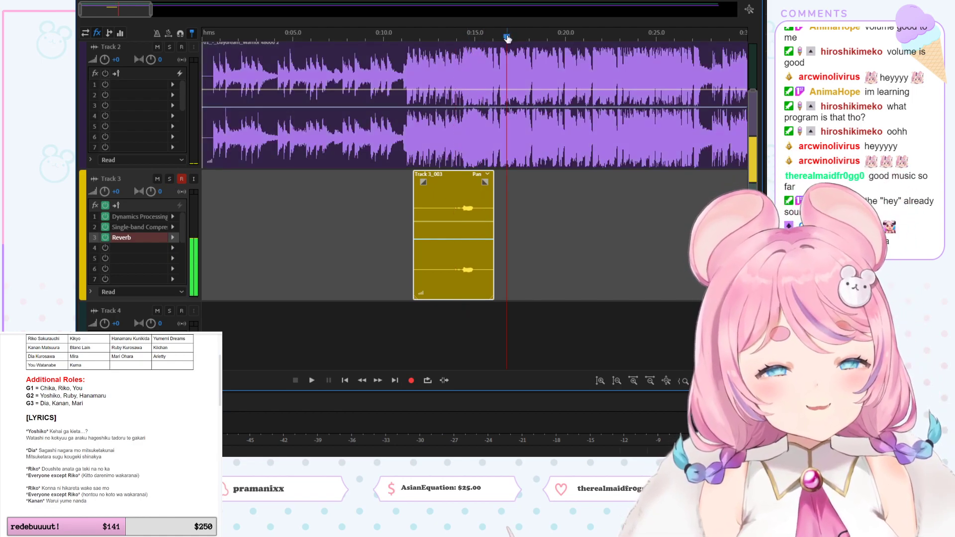
key("space")
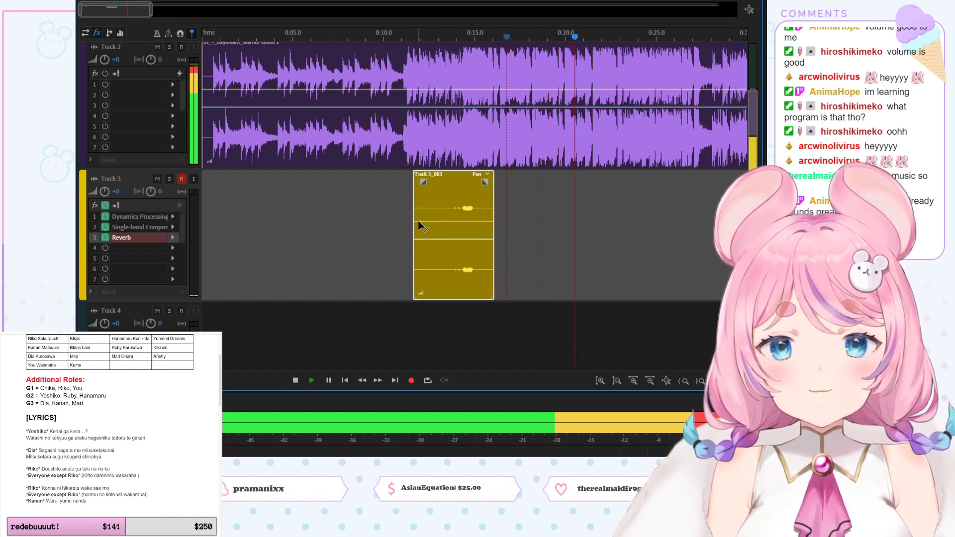
left_click_drag(413, 219, 447, 219)
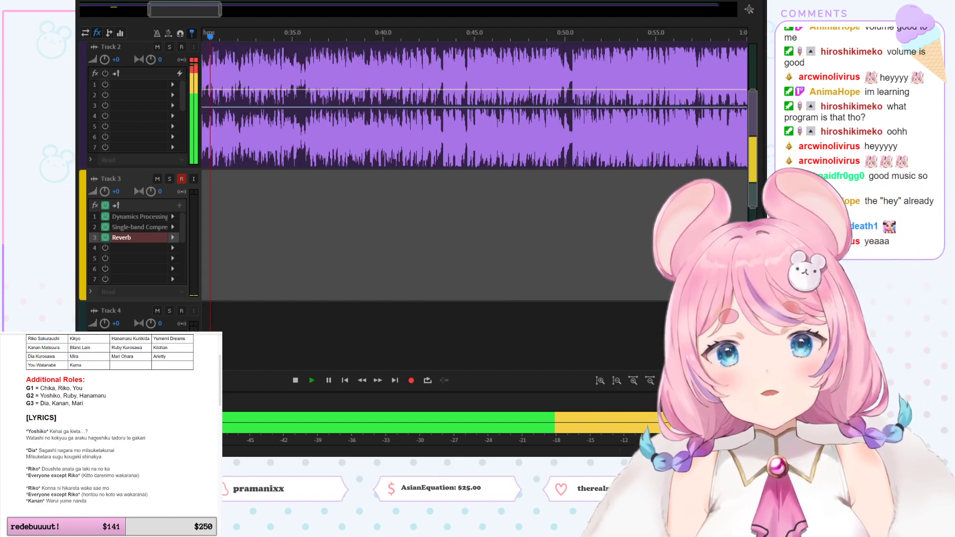
Step: Follow the lyric sheet down to the "Hikari to yami no Daydream" section during playback and return the playhead to about 0:44.7
scroll(95, 453, "down", 1)
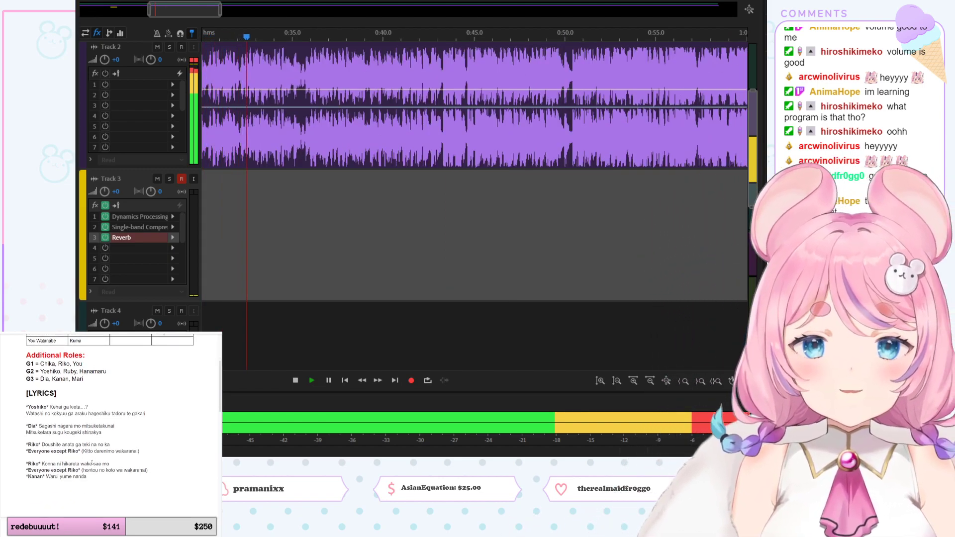
scroll(87, 466, "down", 2)
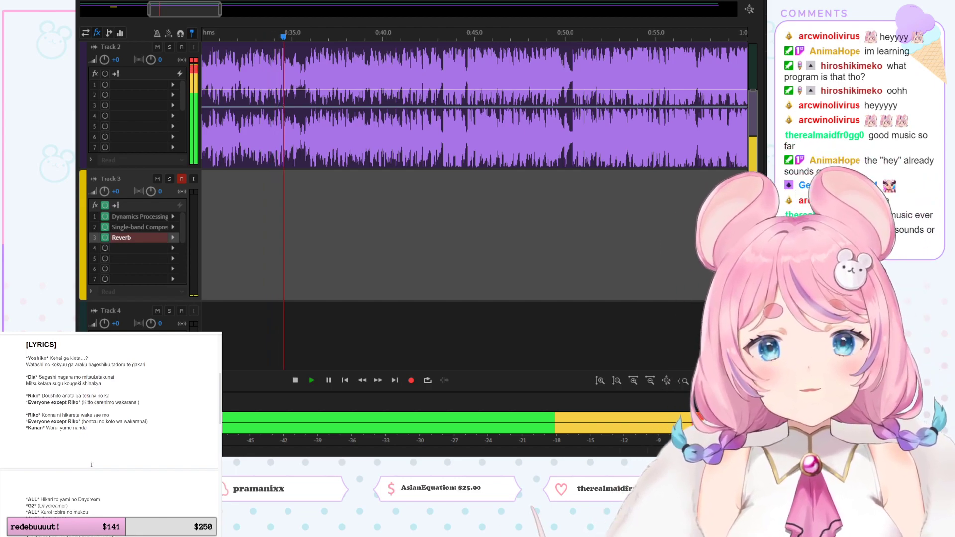
scroll(62, 436, "down", 1)
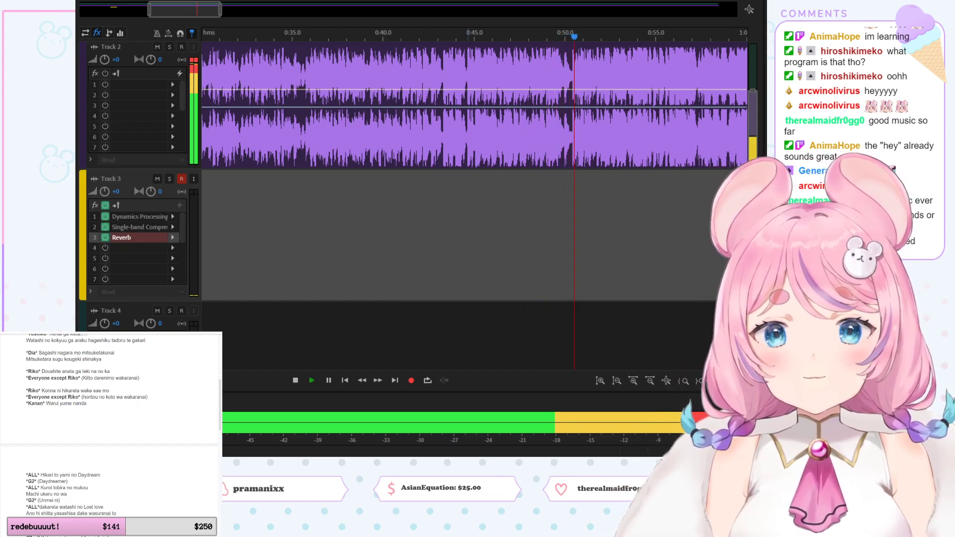
left_click(468, 36)
key("space")
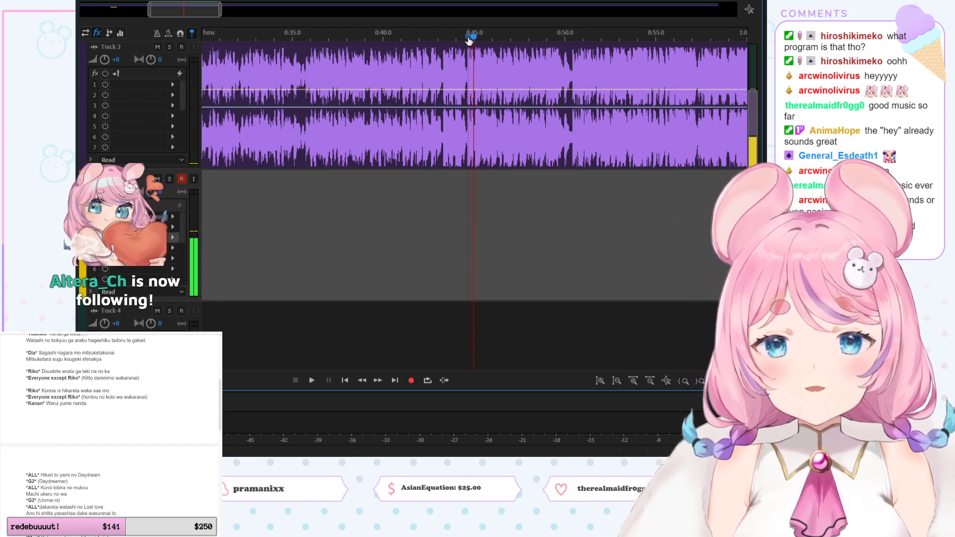
Step: Listen to the backing tracks from about 0:38.8 and about 0:43.6 to locate the next vocal entry
scroll(468, 40, "up", 1)
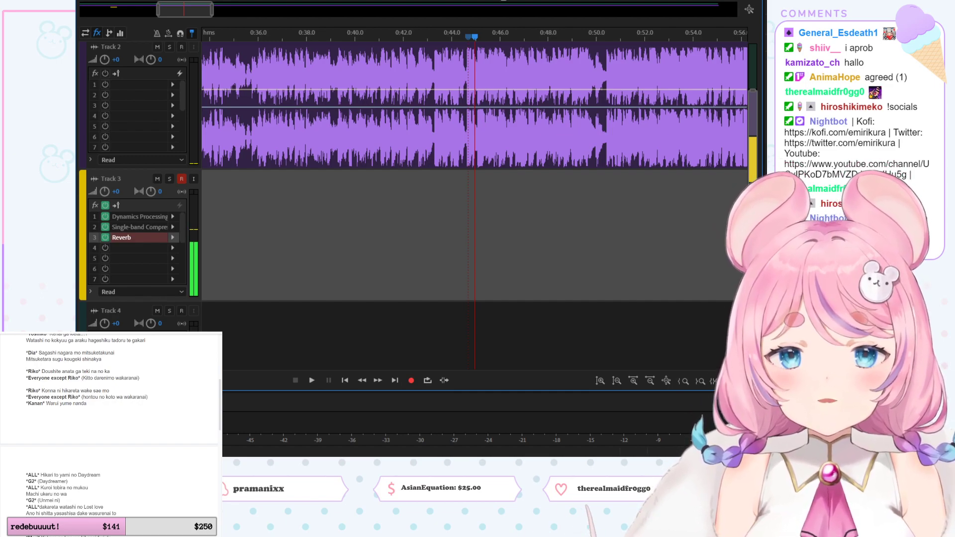
left_click(326, 36)
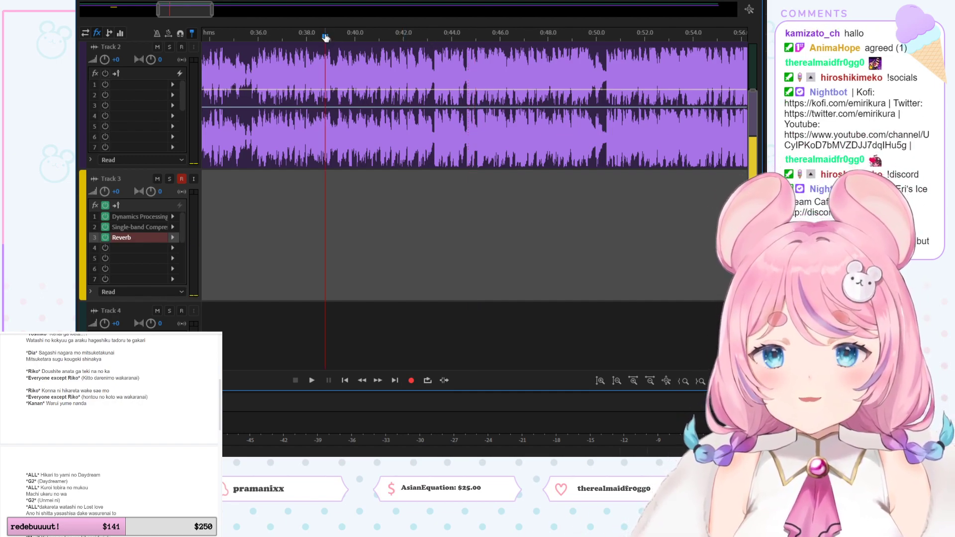
key("space")
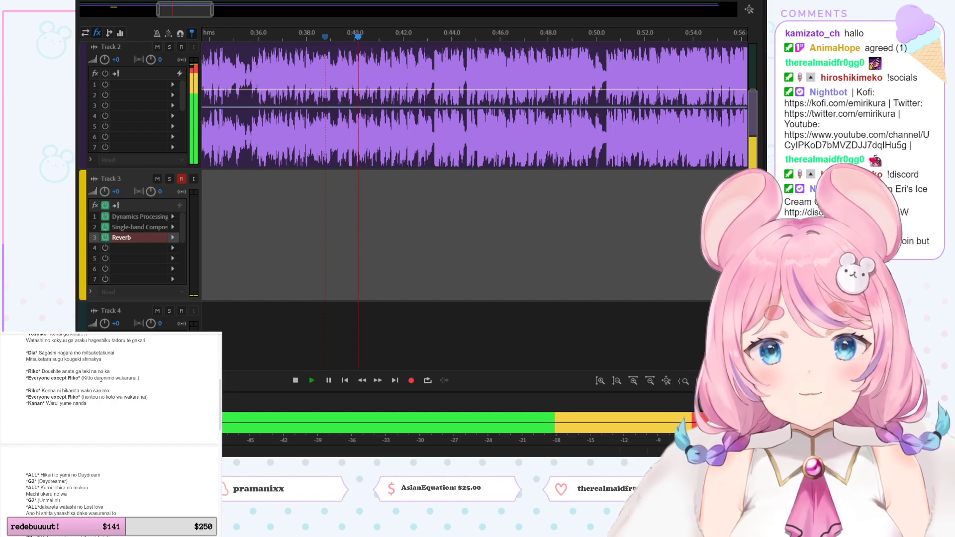
left_click(442, 33)
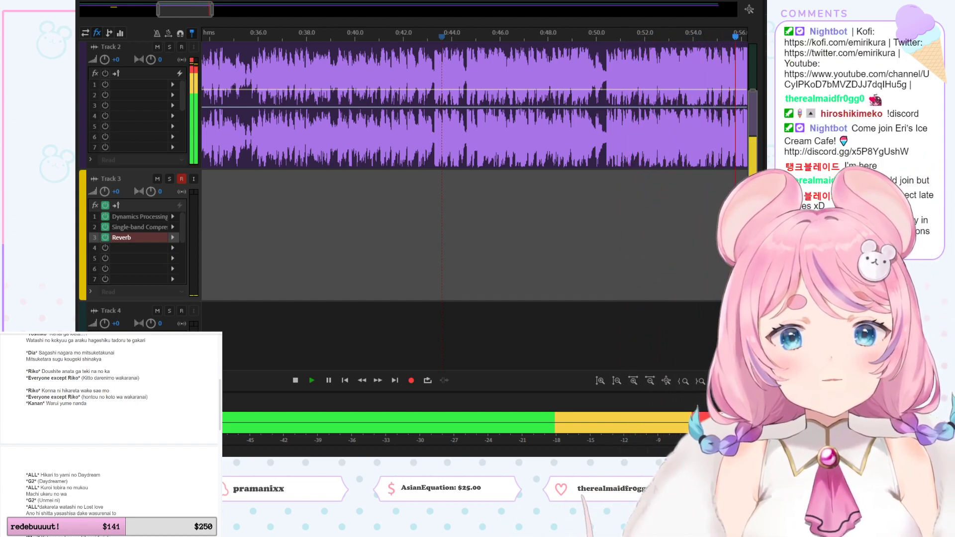
key("space")
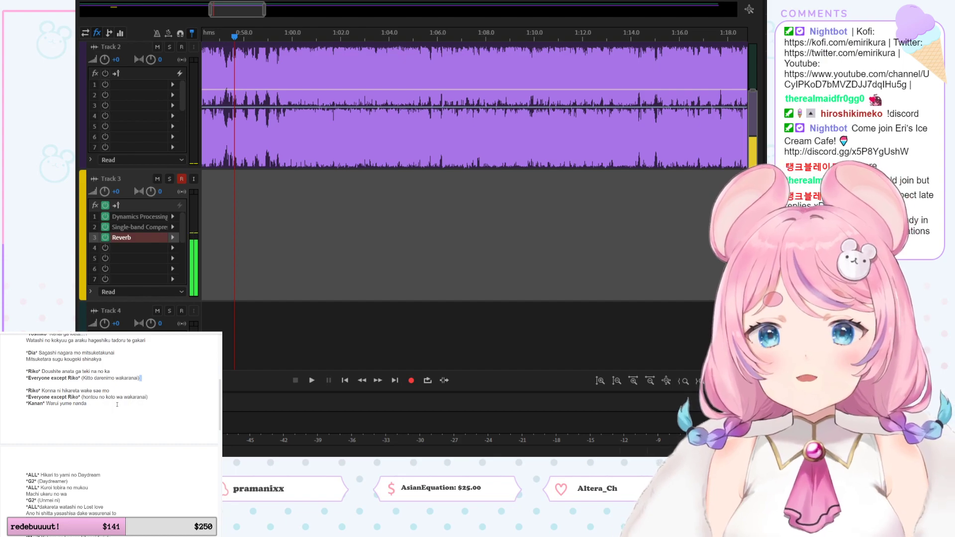
Step: Play the backing tracks from about 0:53.4 and again from about 0:53.1
left_click_drag(242, 13, 228, 12)
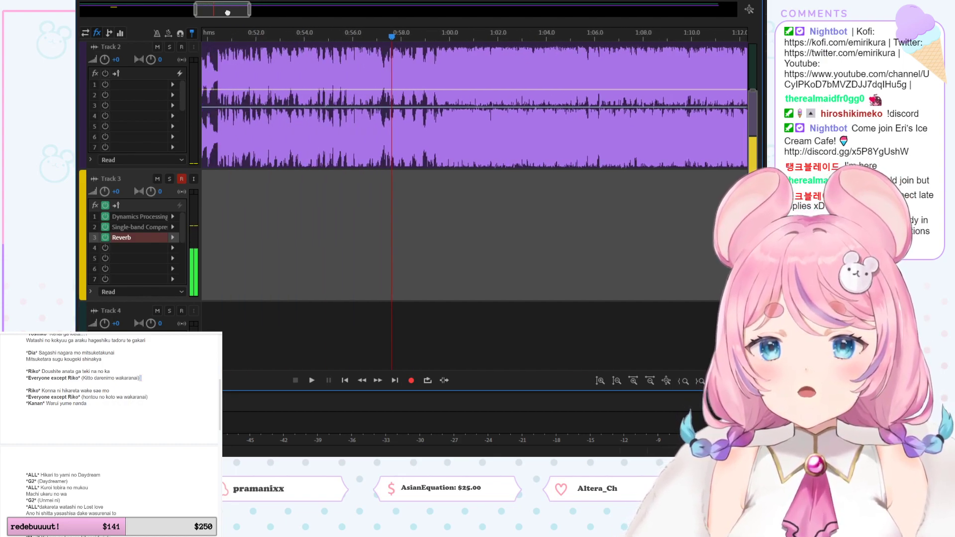
left_click(290, 36)
key("space")
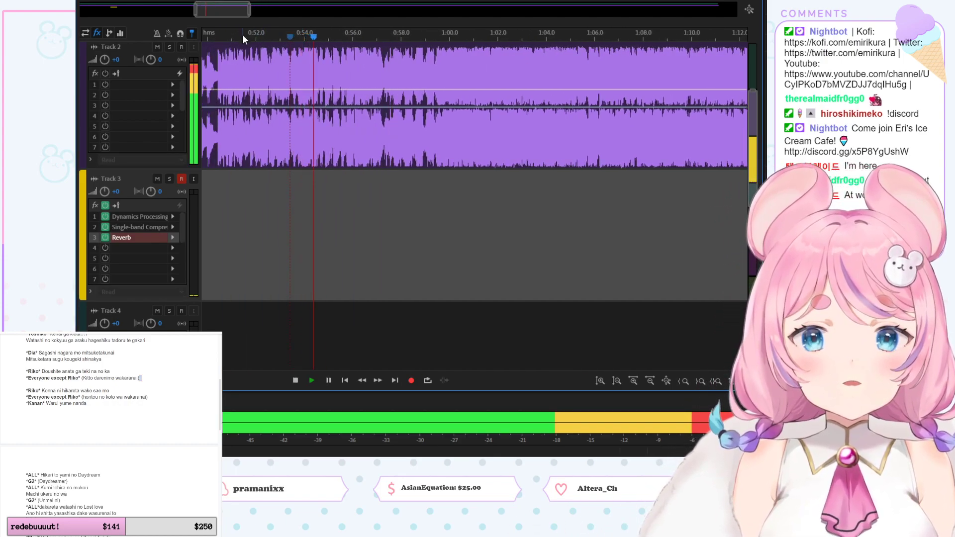
left_click(282, 36)
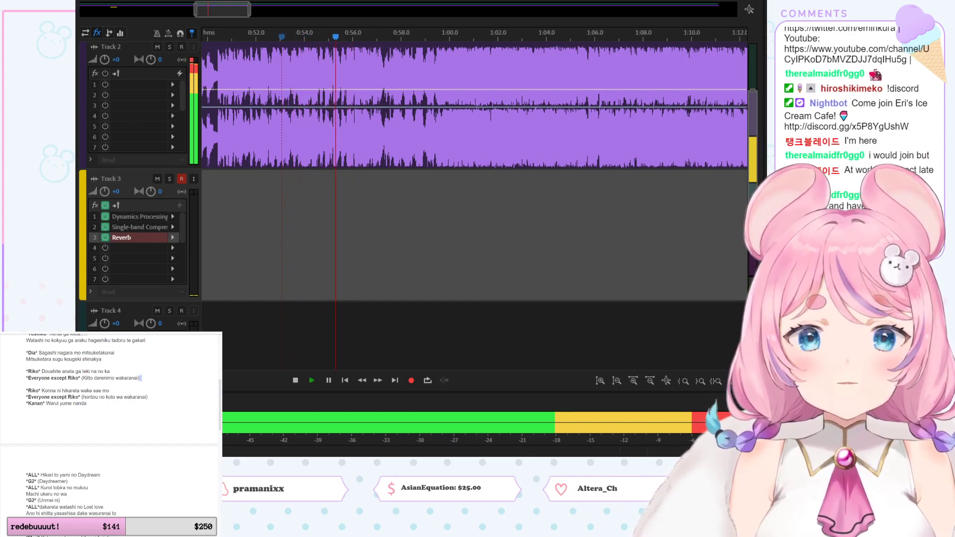
key("space")
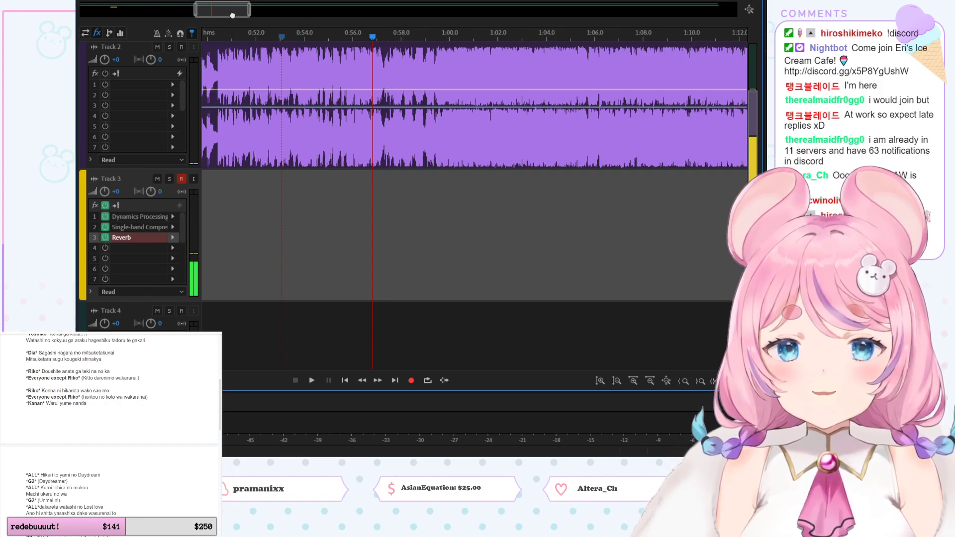
Step: Play the backing tracks from about 0:49.2 and about 0:48.2, following the lyric sheet into the chorus
scroll(231, 15, "right", 2)
left_click_drag(231, 15, 198, 8)
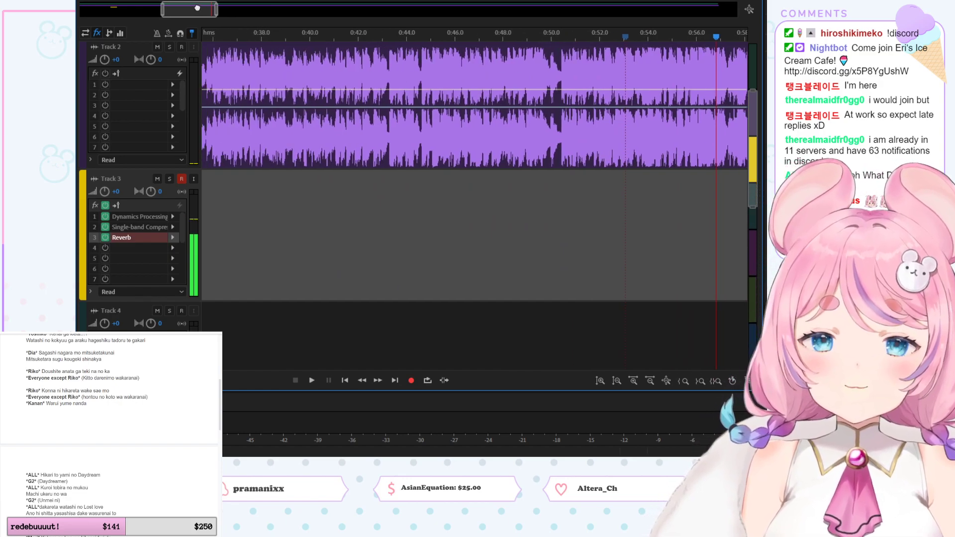
left_click(532, 40)
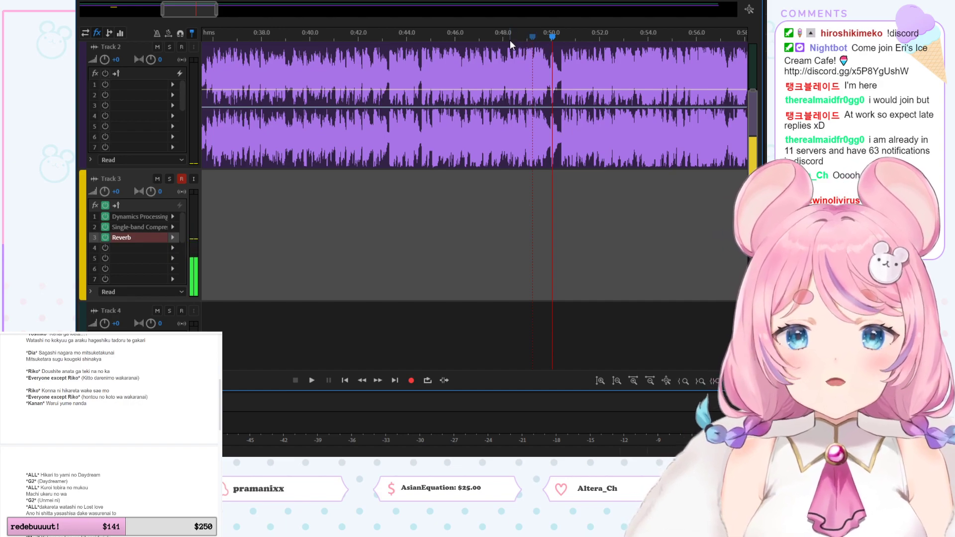
left_click(509, 34)
key("space")
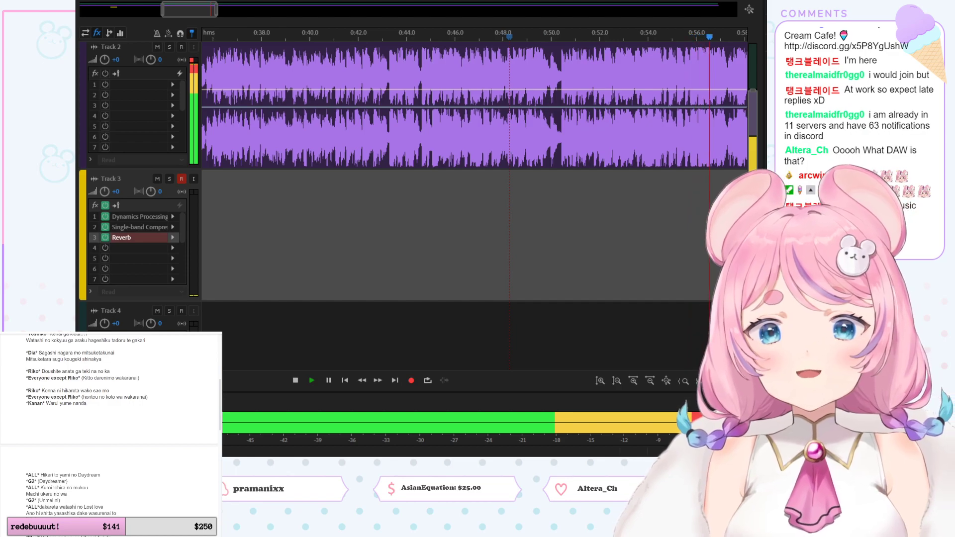
scroll(96, 438, "down", 1)
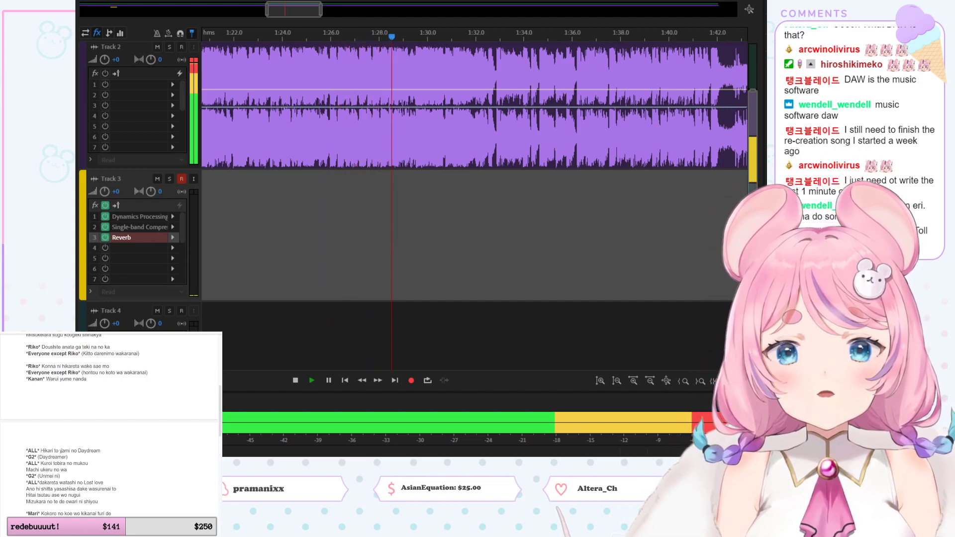
key("space")
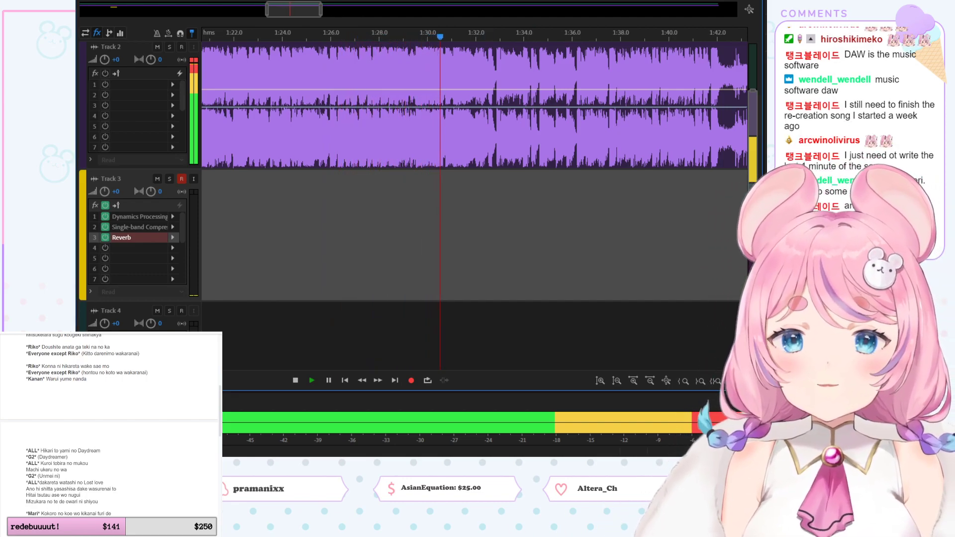
Step: Bring the opening verses of the lyric sheet back into view and play the backing tracks from about 0:44 and about 0:41.6
left_click(231, 37)
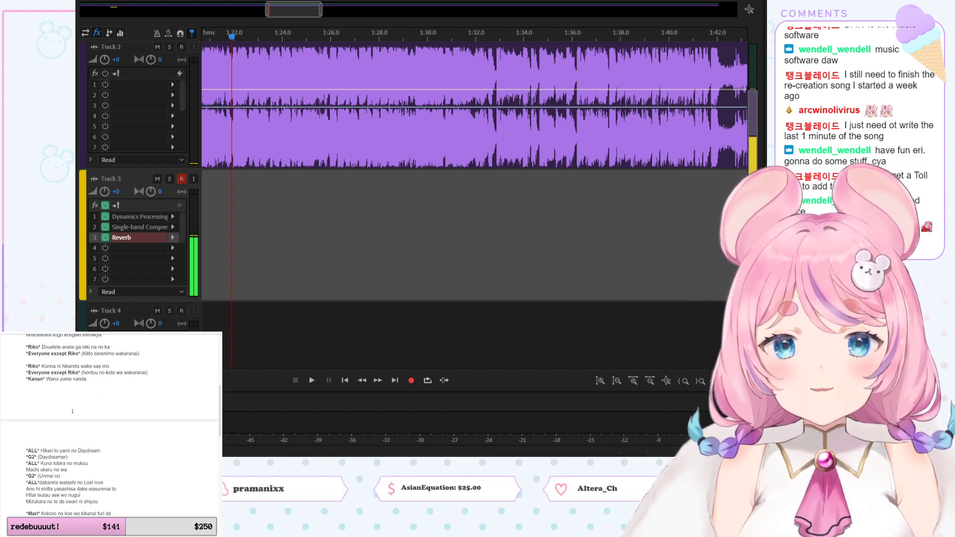
left_click_drag(305, 15, 255, 7)
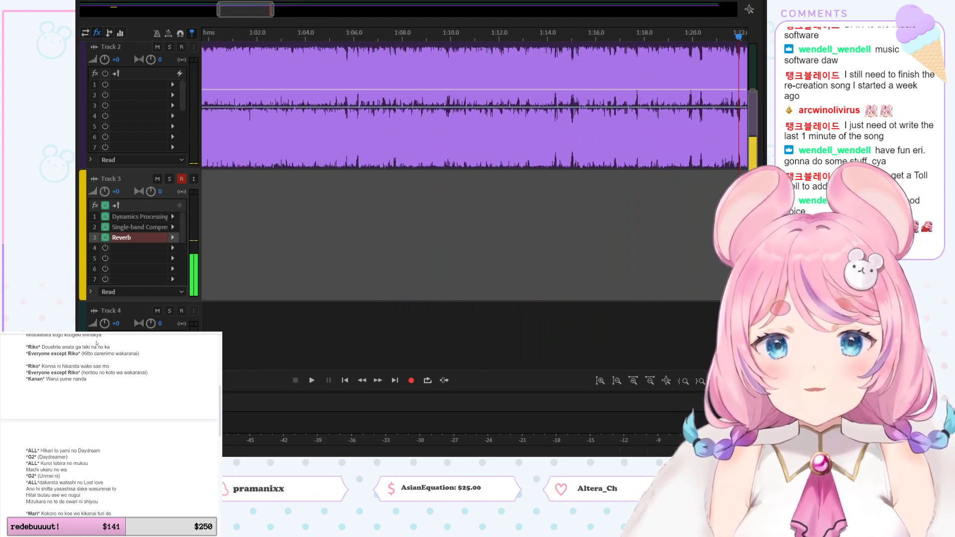
scroll(90, 463, "up", 3)
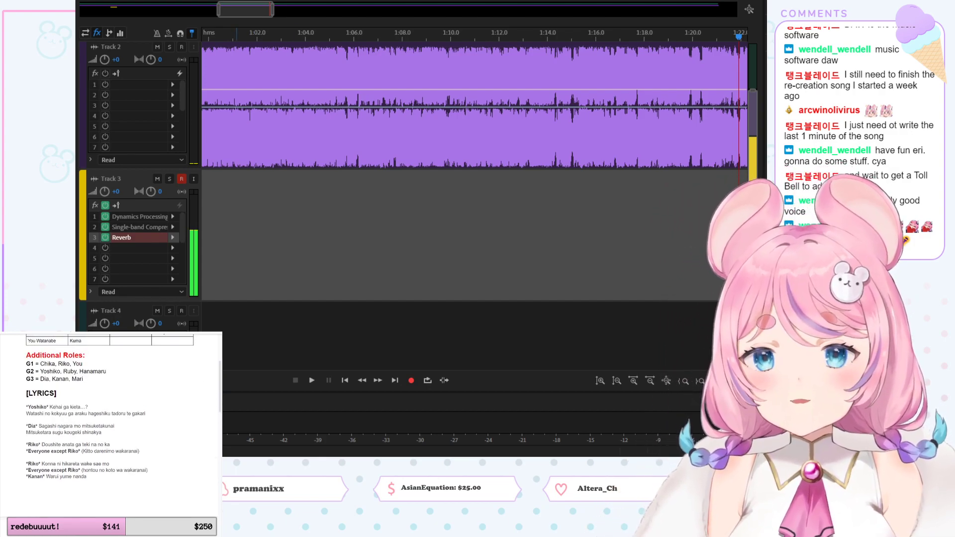
left_click_drag(244, 14, 215, 10)
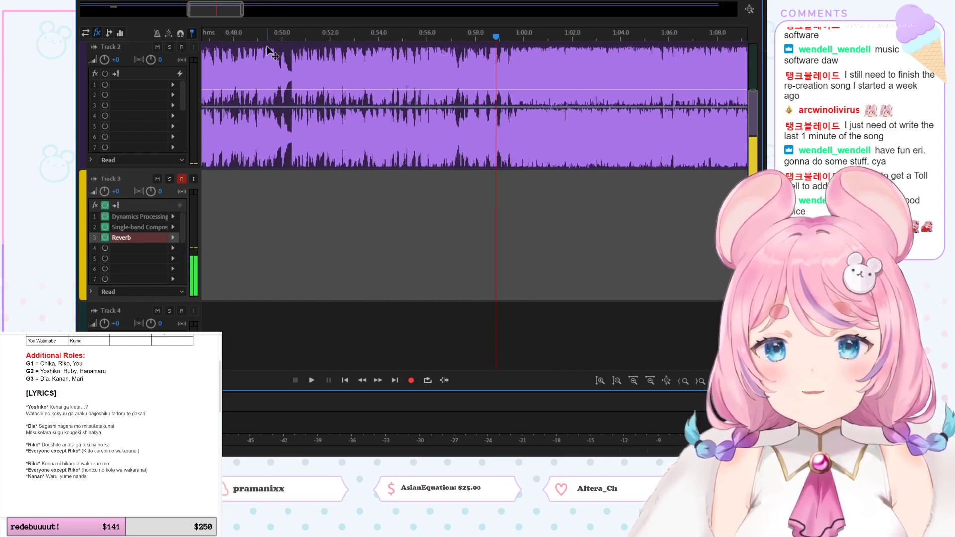
left_click(255, 40)
key("space")
scroll(297, 67, "left", 3)
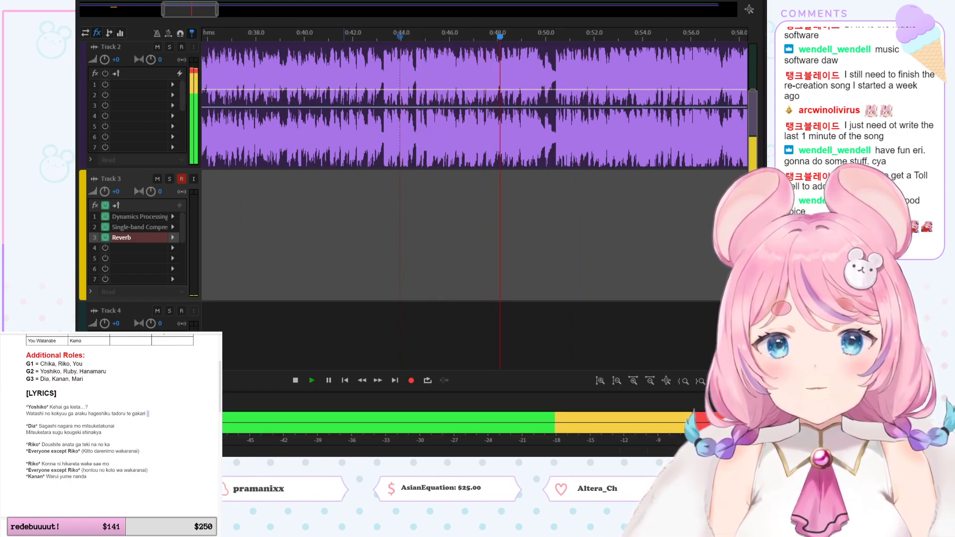
left_click(343, 34)
key("space")
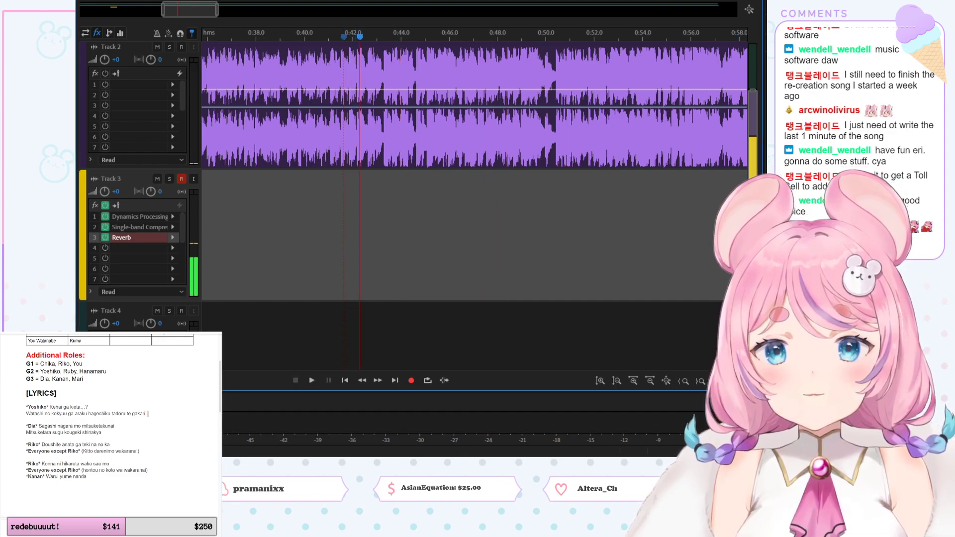
Step: Record a vocal take on Track 3 from about 0:40 to about 0:58
left_click(152, 443)
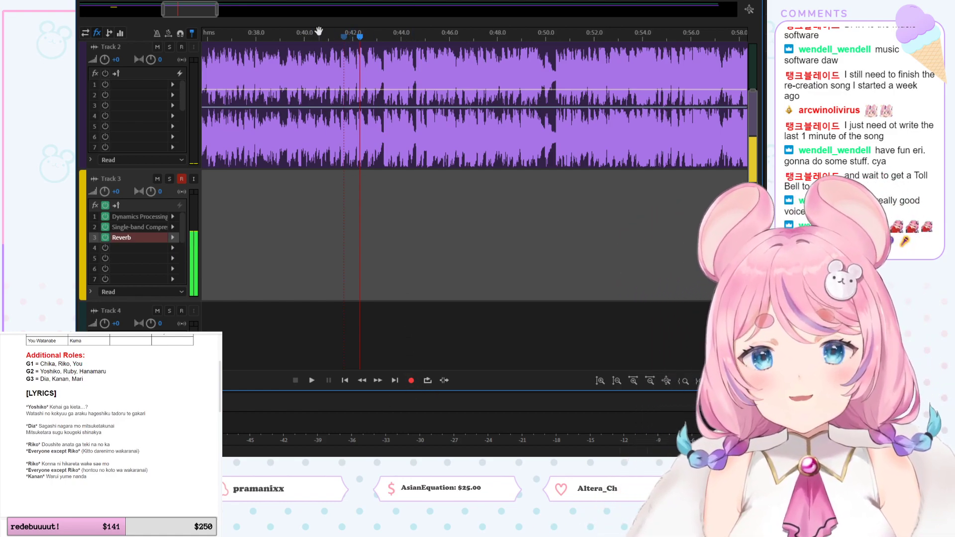
left_click(301, 35)
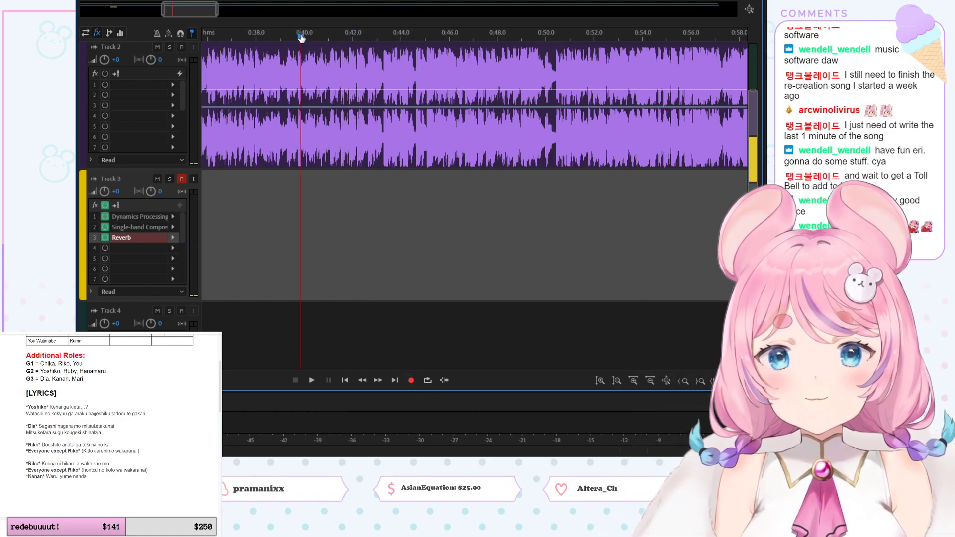
left_click(411, 381)
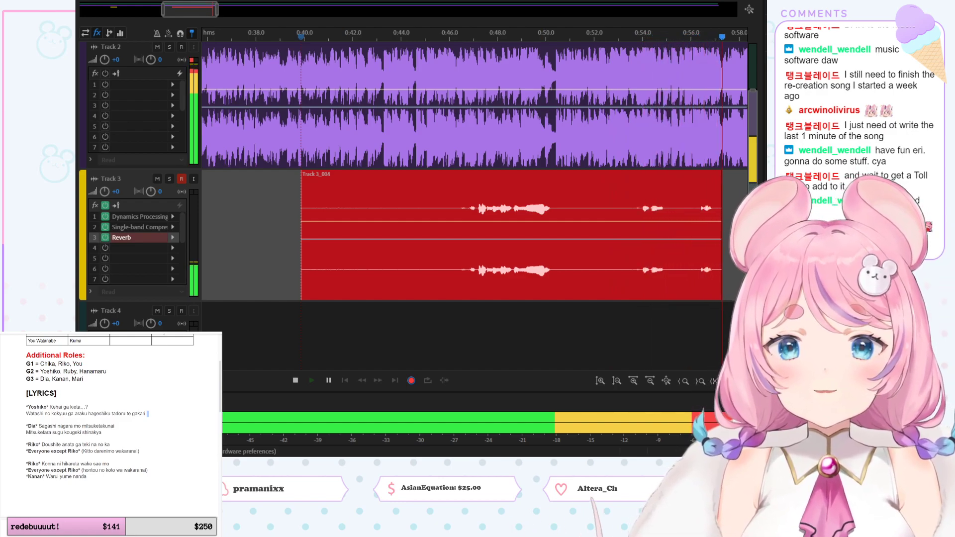
key("space")
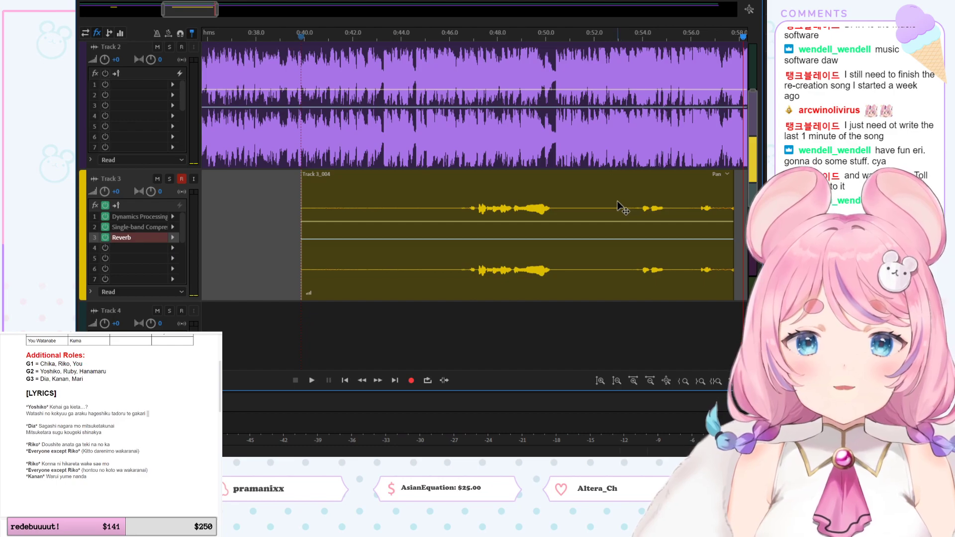
Step: Trim the end of the latest Track 3 take to about 0:51.5, and delete the take from the track
left_click_drag(732, 197, 582, 193)
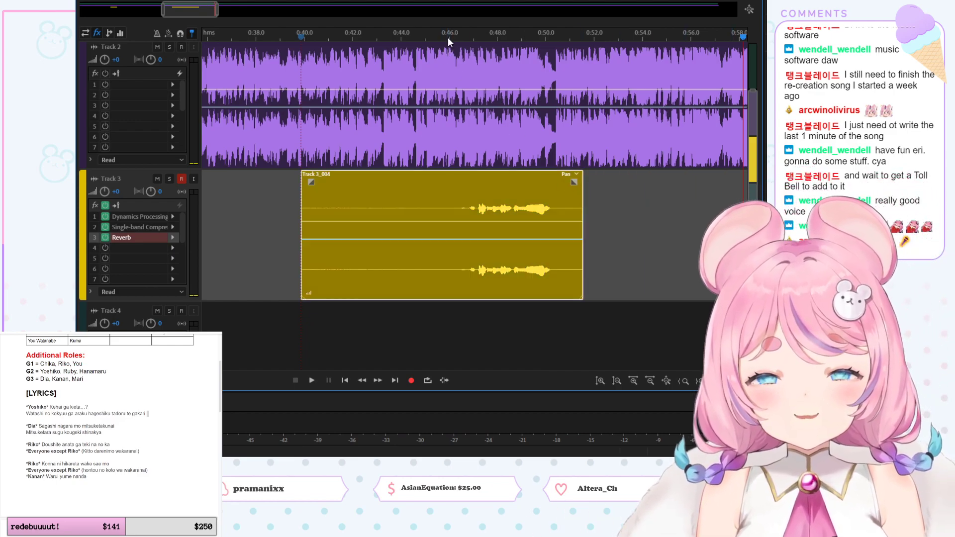
left_click(446, 35)
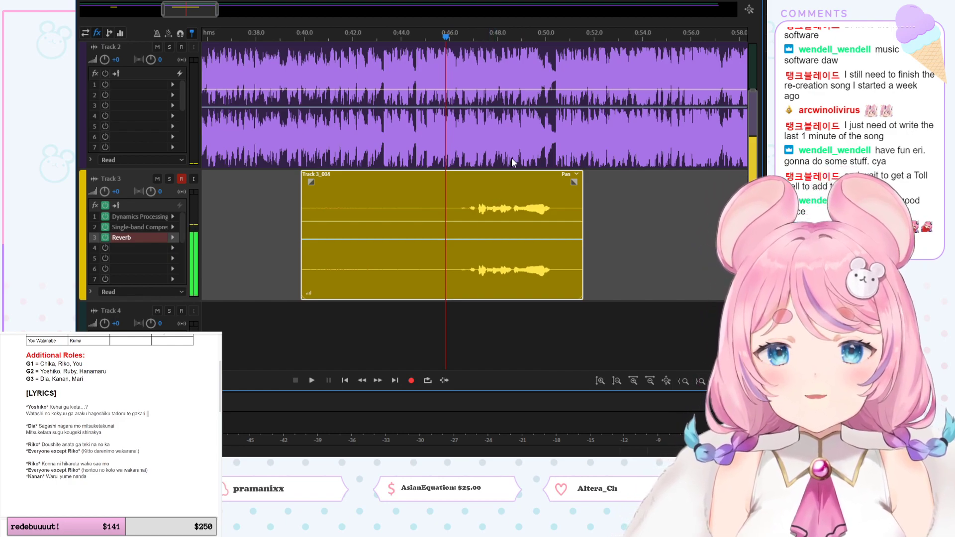
key("Delete")
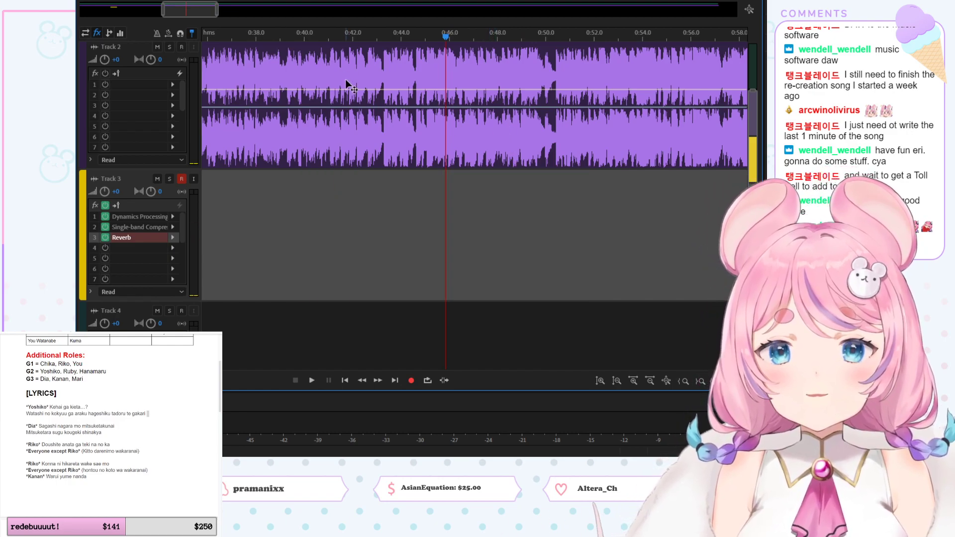
Step: Record a short vocal take on Track 3 from about 0:41 to about 0:44
left_click(330, 38)
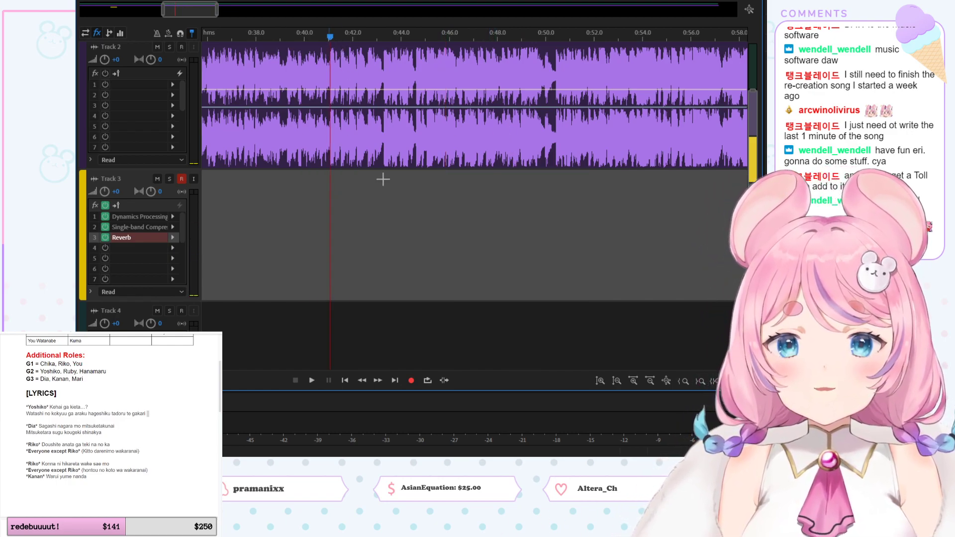
left_click(411, 380)
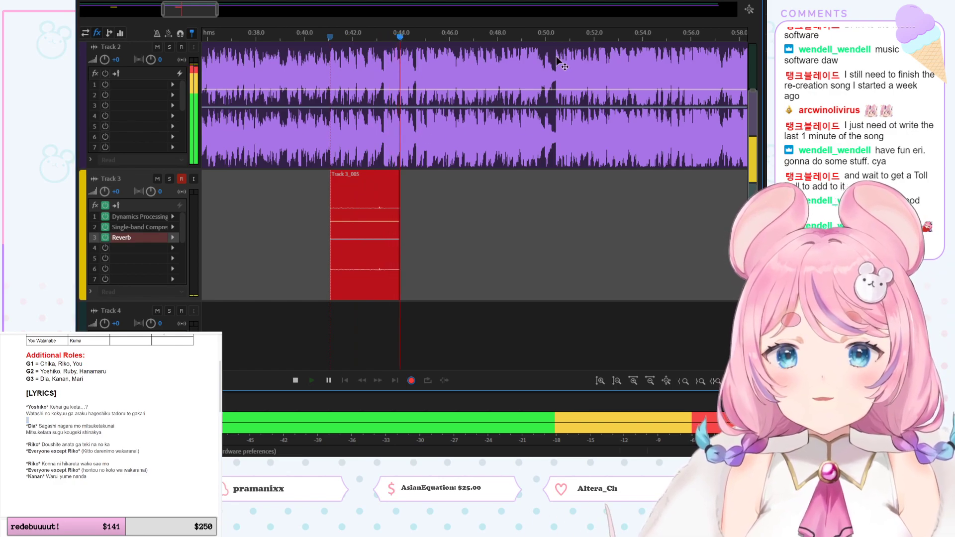
key("space")
Step: Play the backing tracks from about 0:49.3 to about 0:57, marking the place in Yoshiko's opening lines of the lyric sheet
left_click(530, 37)
key("space")
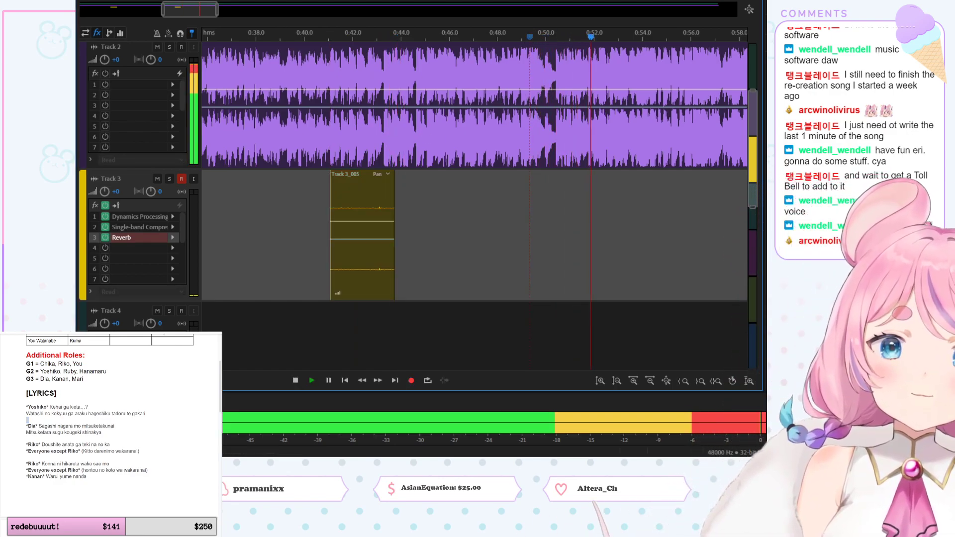
left_click(169, 407)
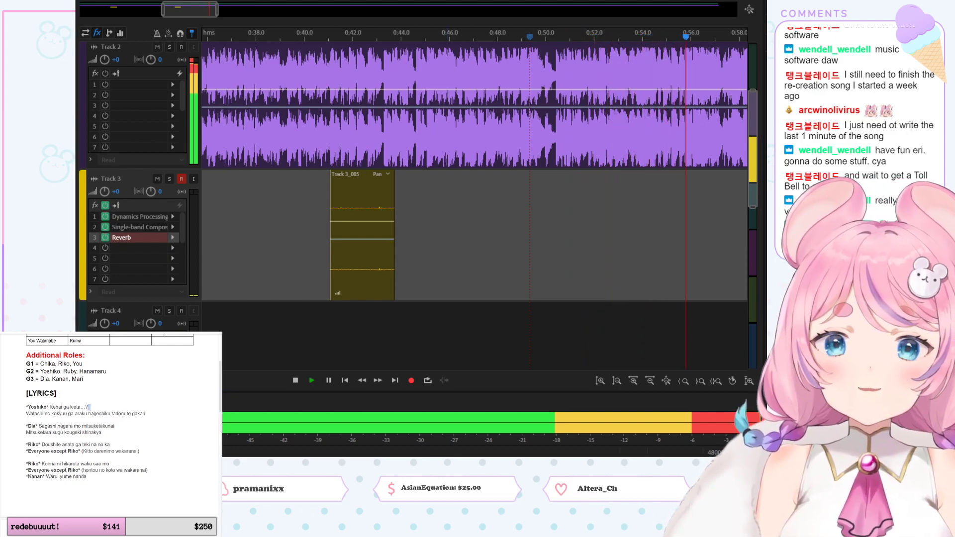
left_click(447, 6)
key("space")
left_click(139, 416)
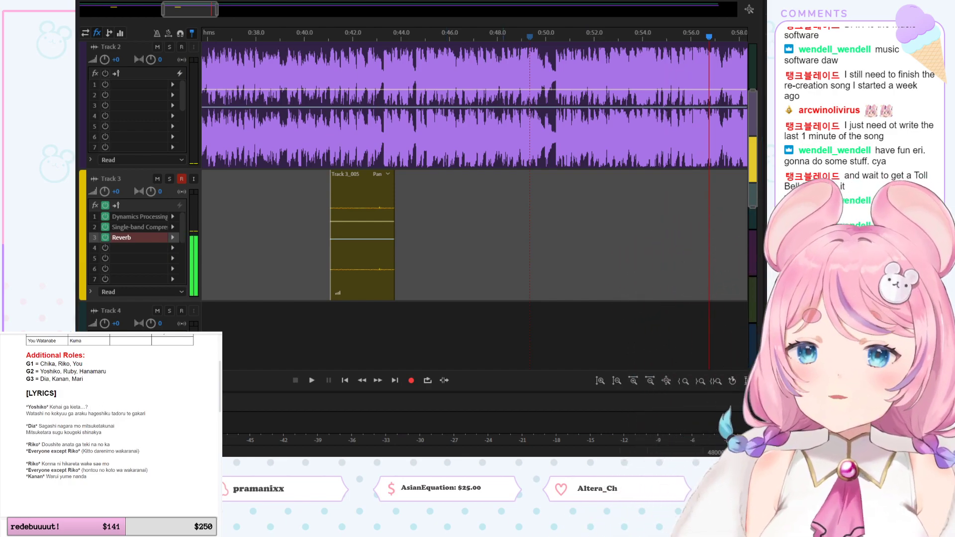
Step: Play the backing tracks from about 0:47.5 to about 0:56 while following the opening verses on the lyric sheet
left_click(486, 60)
key("space")
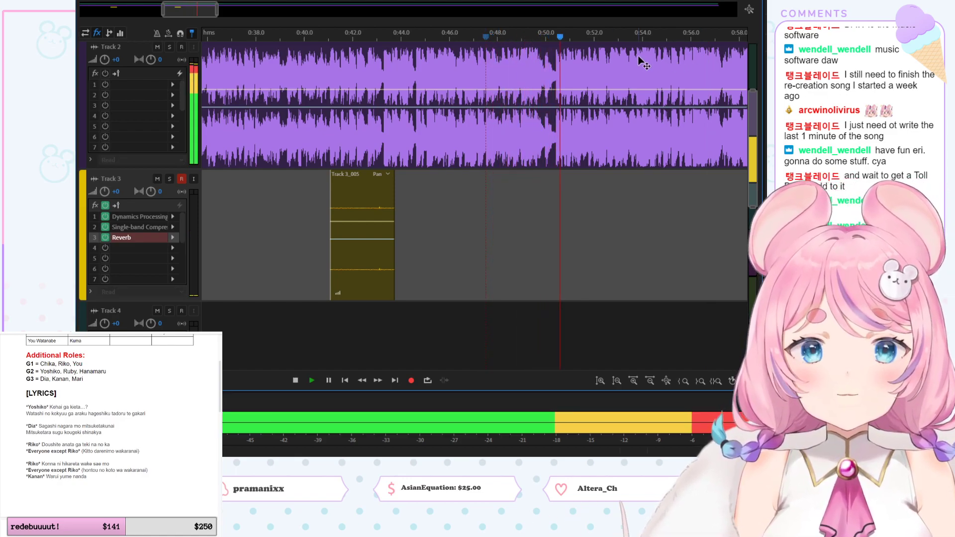
left_click(163, 388)
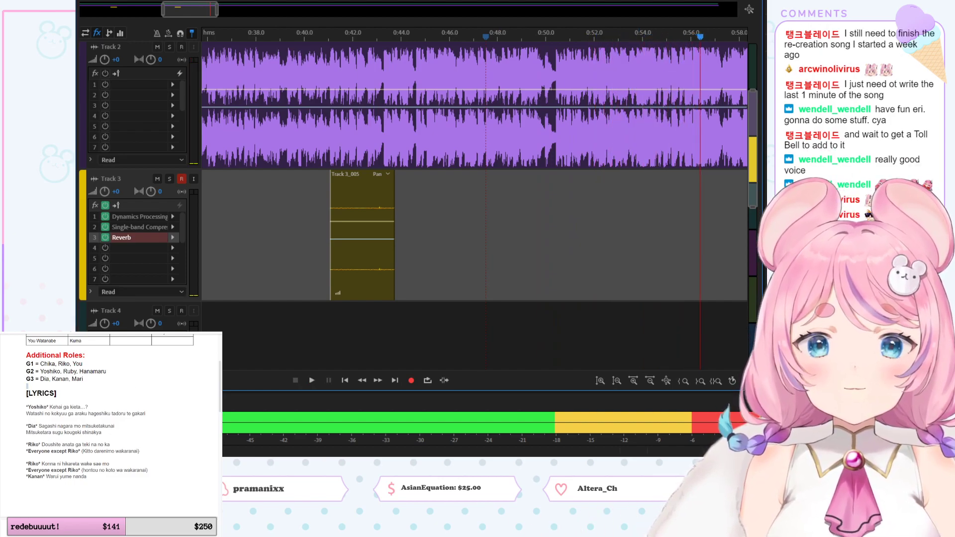
key("space")
left_click(163, 424)
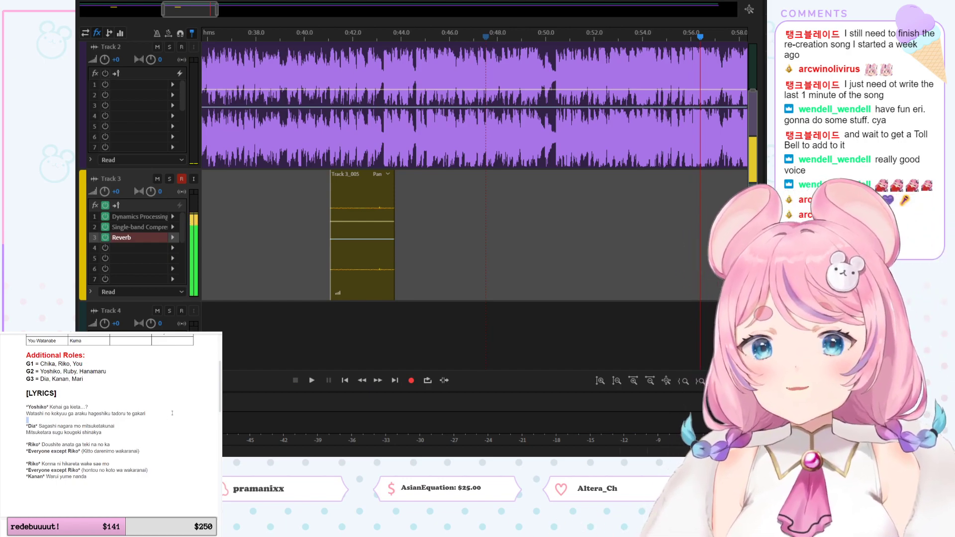
Step: Play the backing tracks from about 0:45.3, keeping the place at the end of Yoshiko's second lyric line
left_click(453, 38)
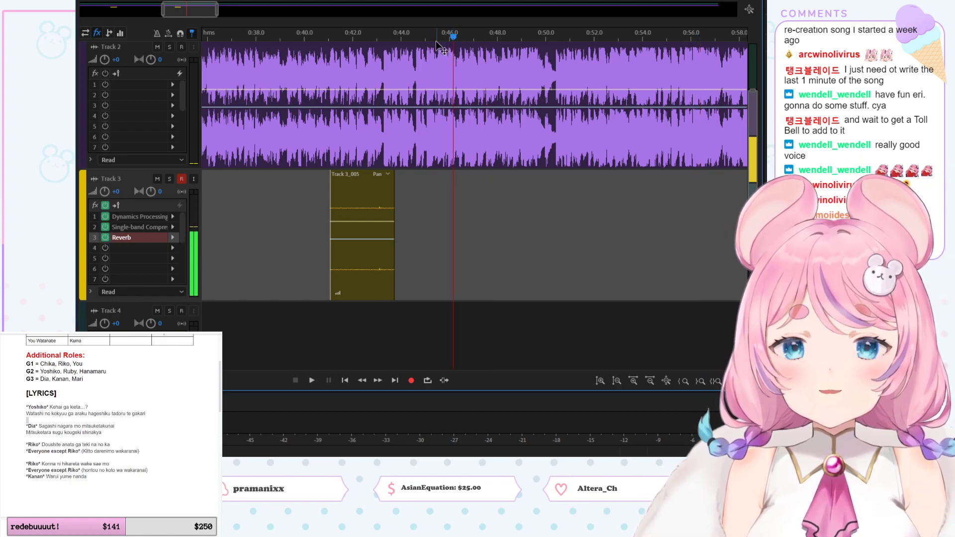
left_click(433, 39)
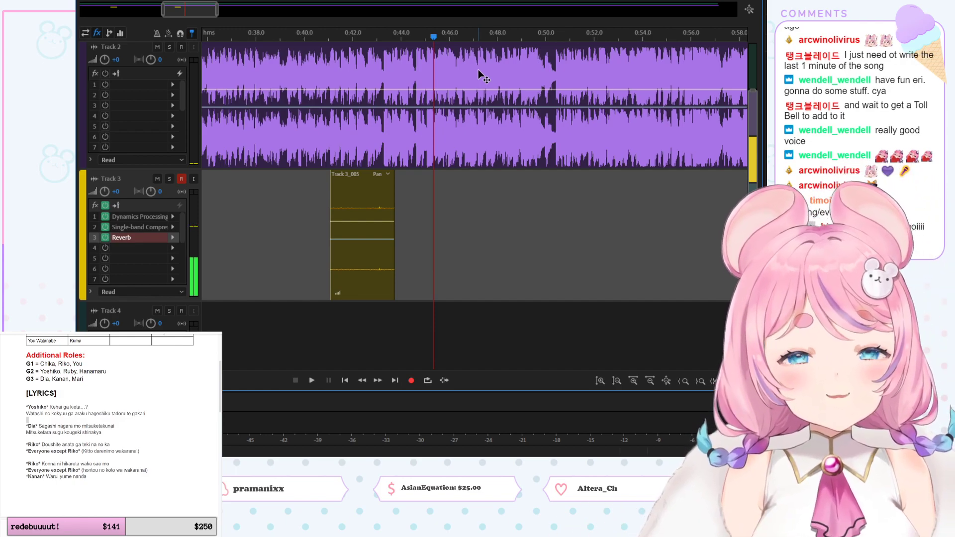
key("space")
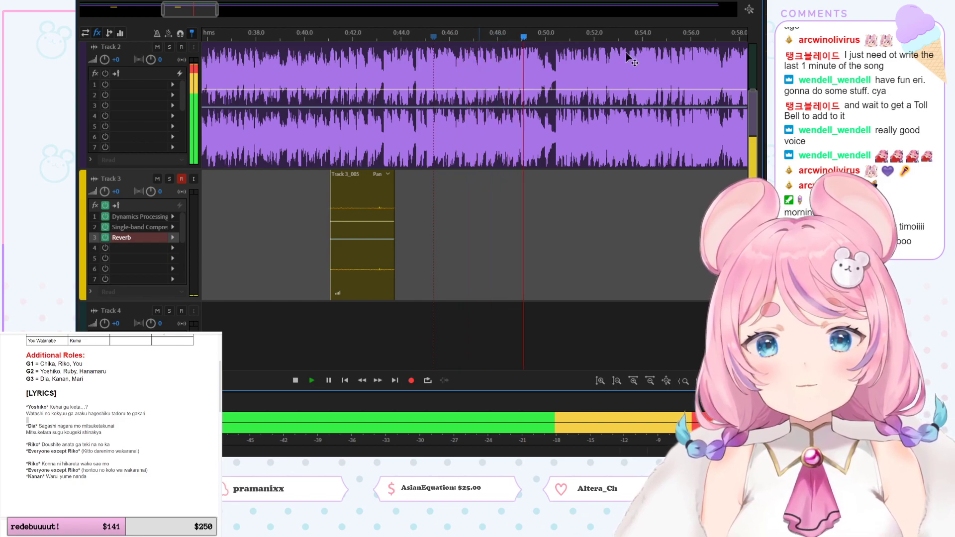
left_click(149, 414)
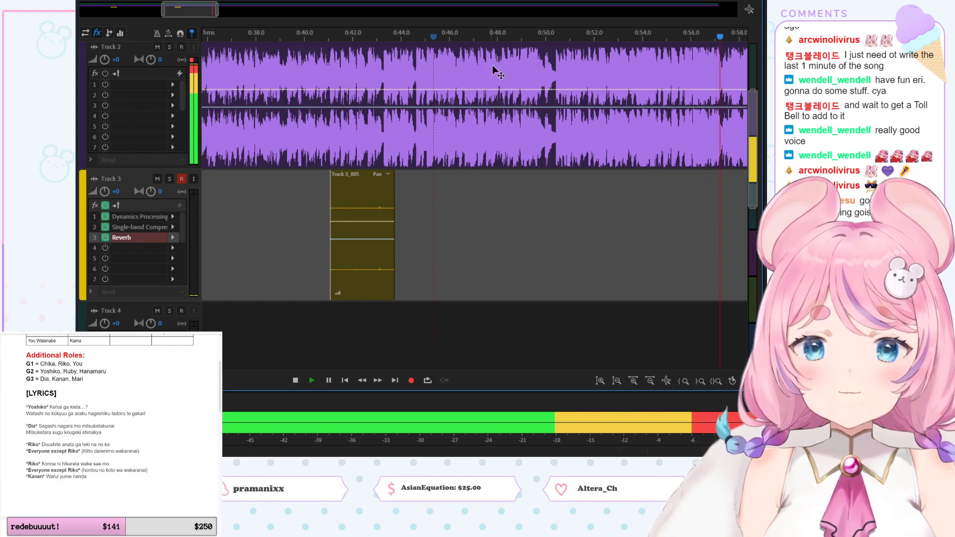
Step: Stop playback and delete the short Track 3 take between about 0:41 and 0:44
left_click(424, 37)
left_click(354, 196)
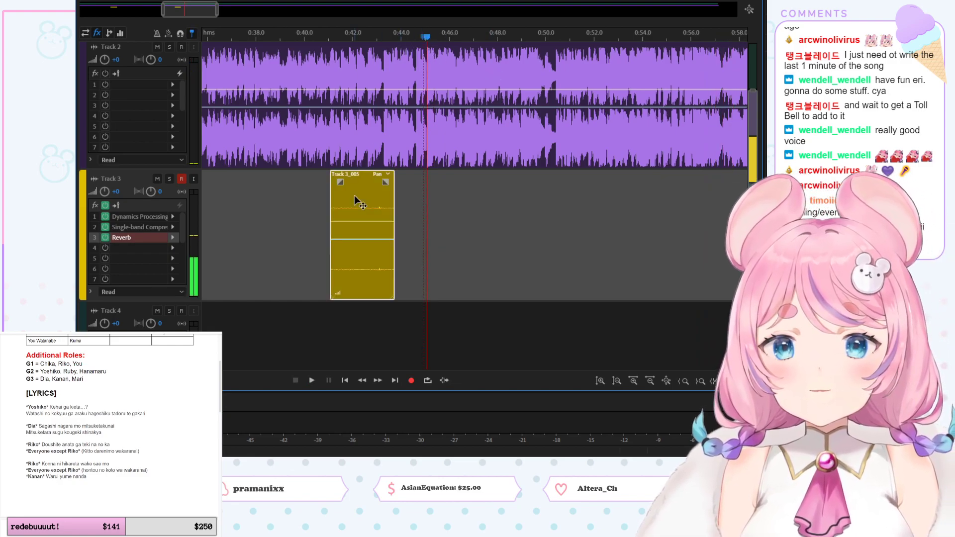
key("Delete")
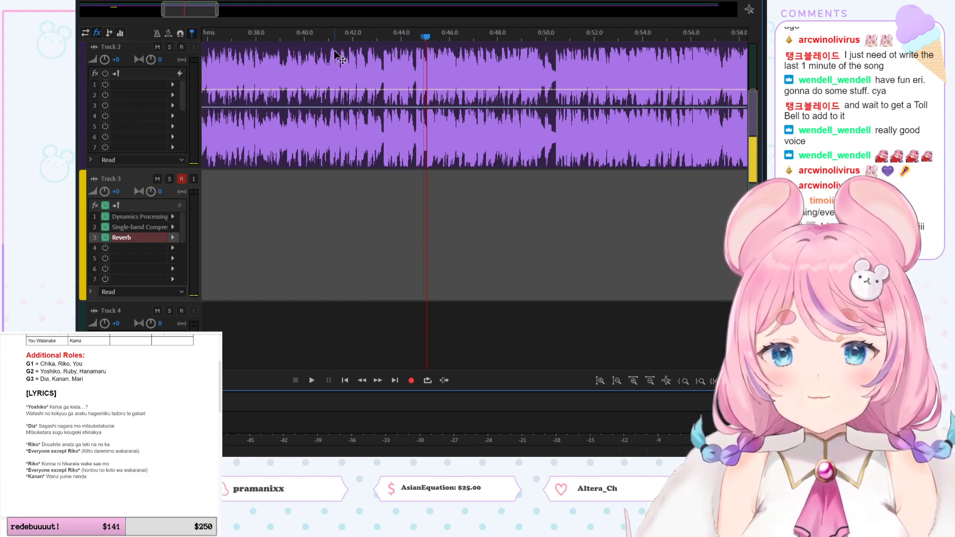
Step: Play the backing tracks briefly from about 0:41 and about 0:40.6 to find the recording start point
left_click(329, 37)
left_click(154, 470)
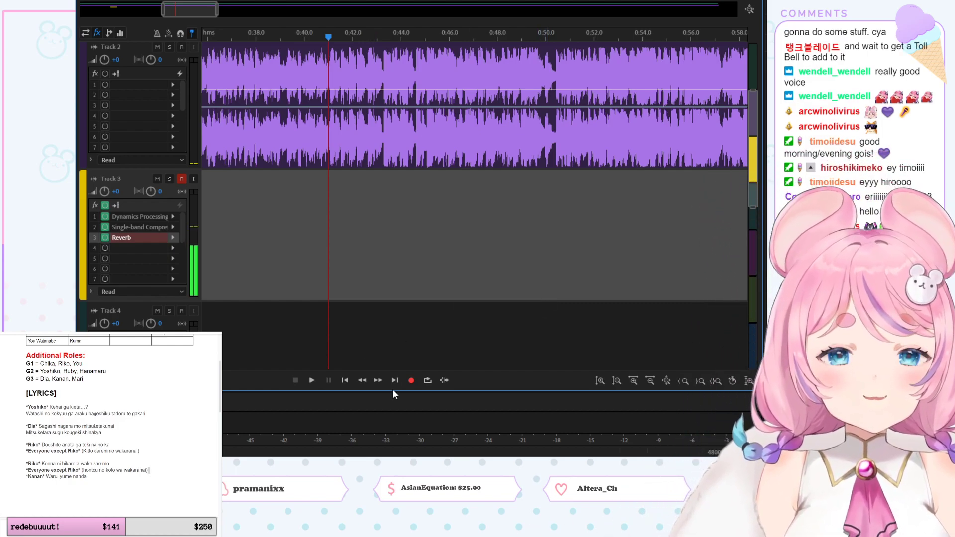
key("space")
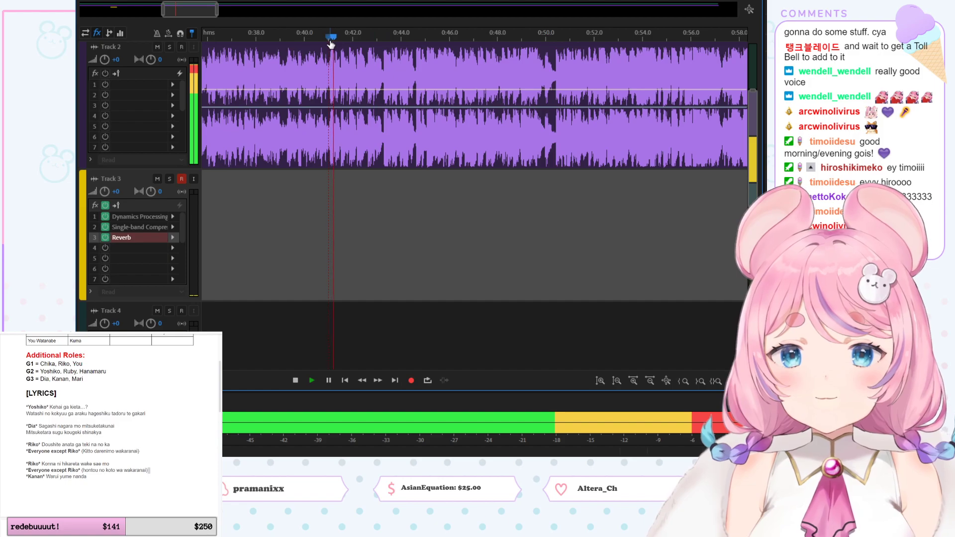
left_click(318, 37)
key("space")
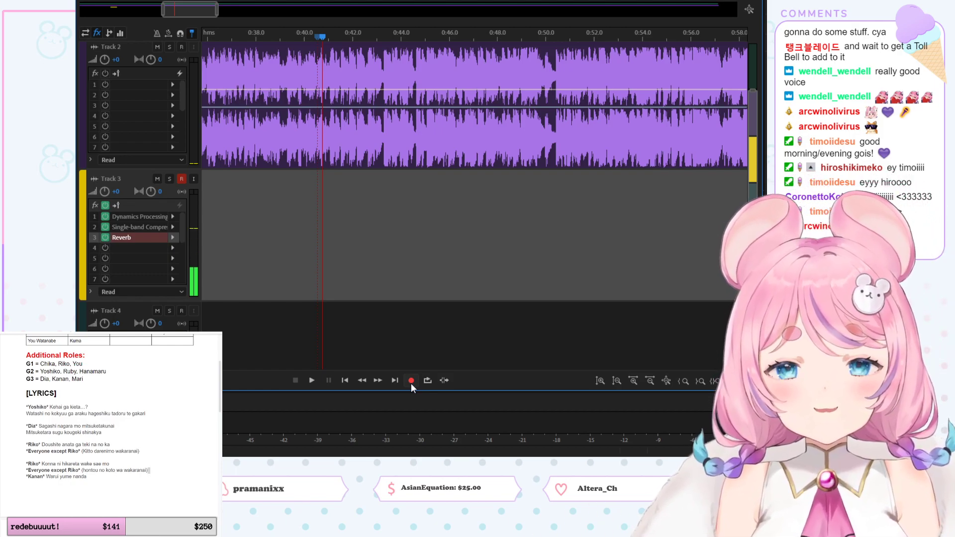
Step: Record a vocal take on Track 3 from about 0:40.7 to about 1:07, following the lyric sheet into the chorus
left_click(411, 381)
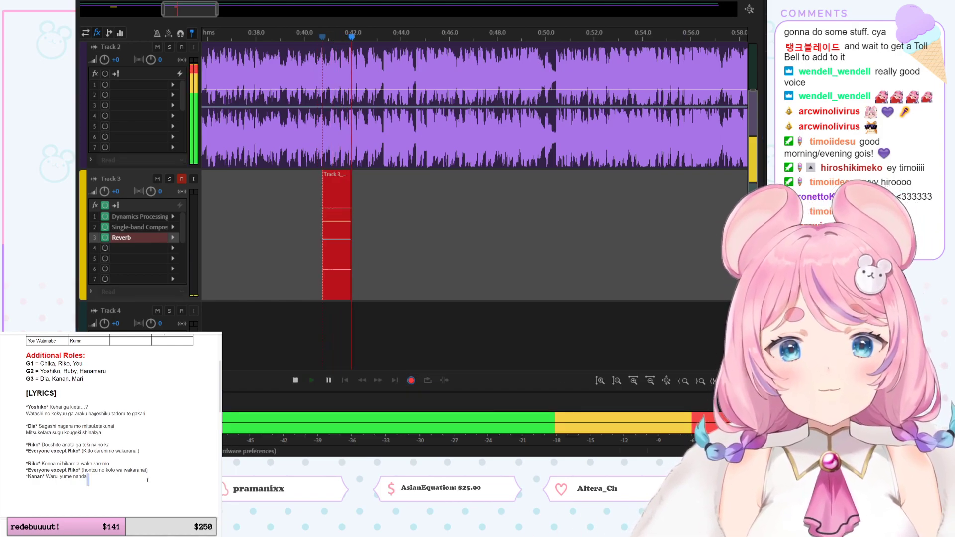
left_click(147, 480)
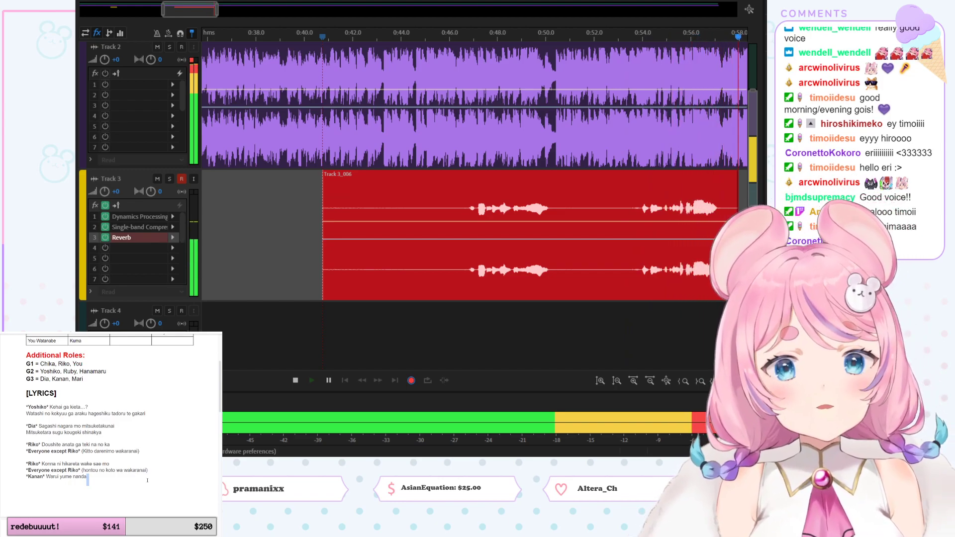
scroll(144, 475, "down", 3)
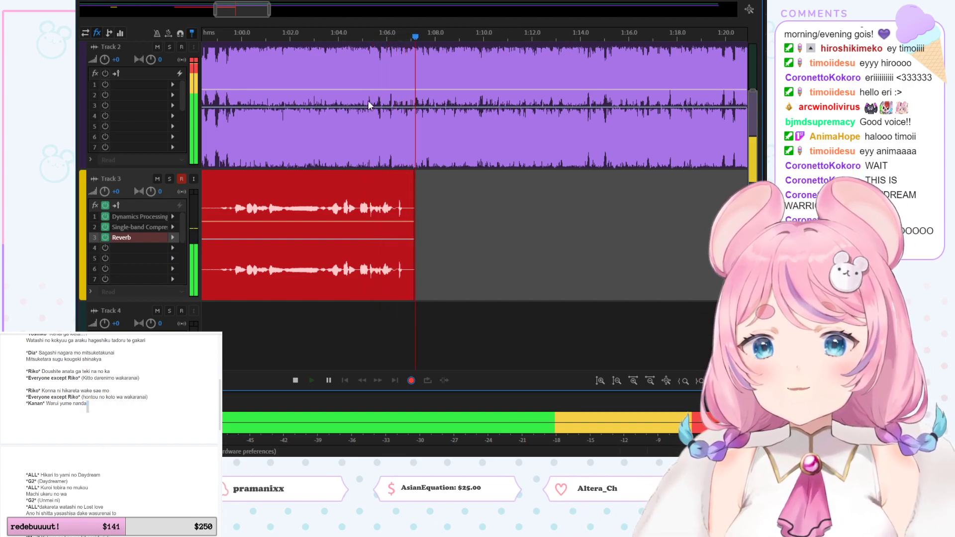
key("space")
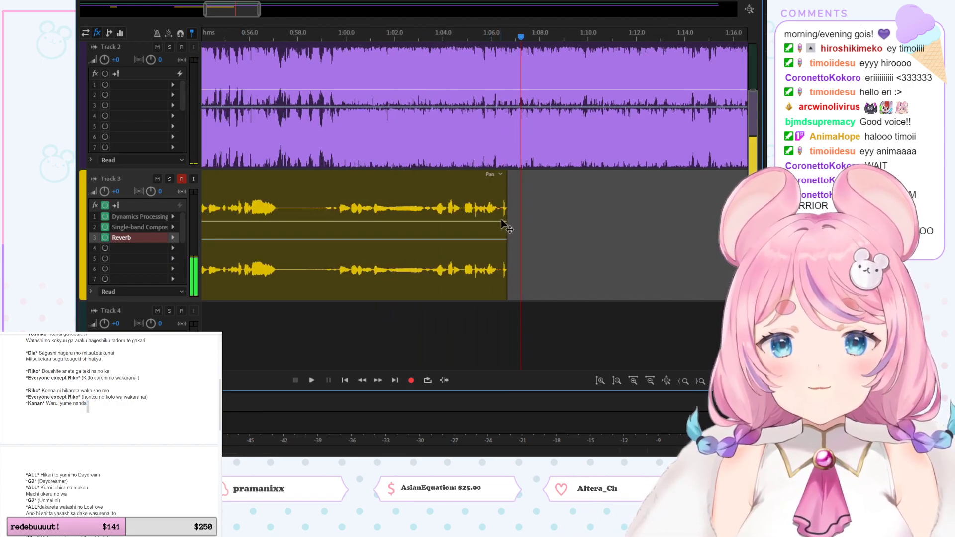
Step: Trim the end of the new Track 3 take to about 0:58 and play it with the backing from about 0:46.6
left_click_drag(506, 225, 298, 225)
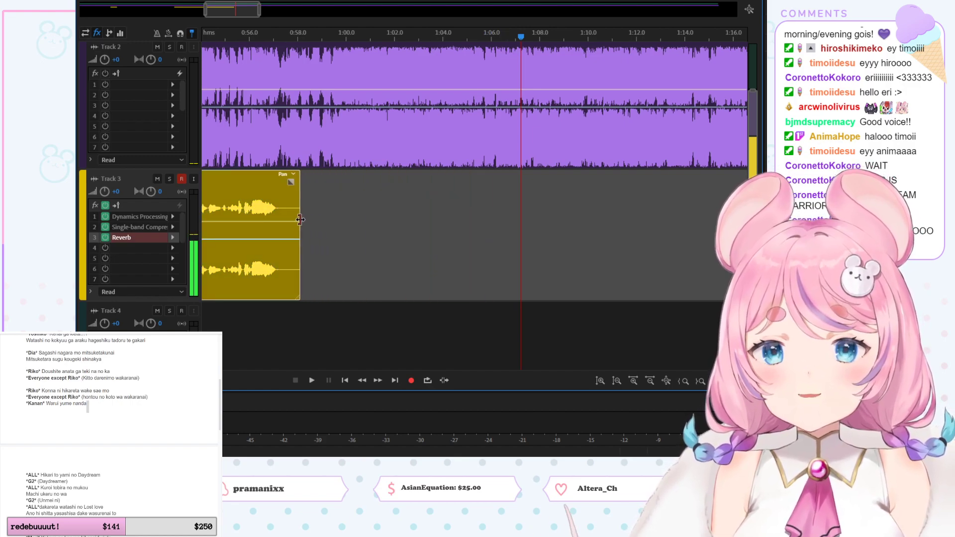
left_click_drag(233, 16, 202, 19)
left_click(320, 32)
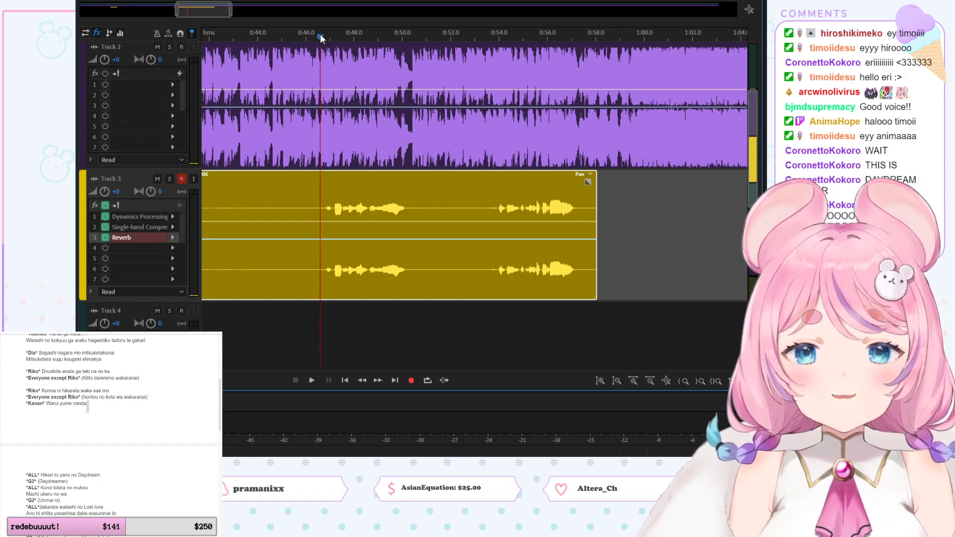
key("space")
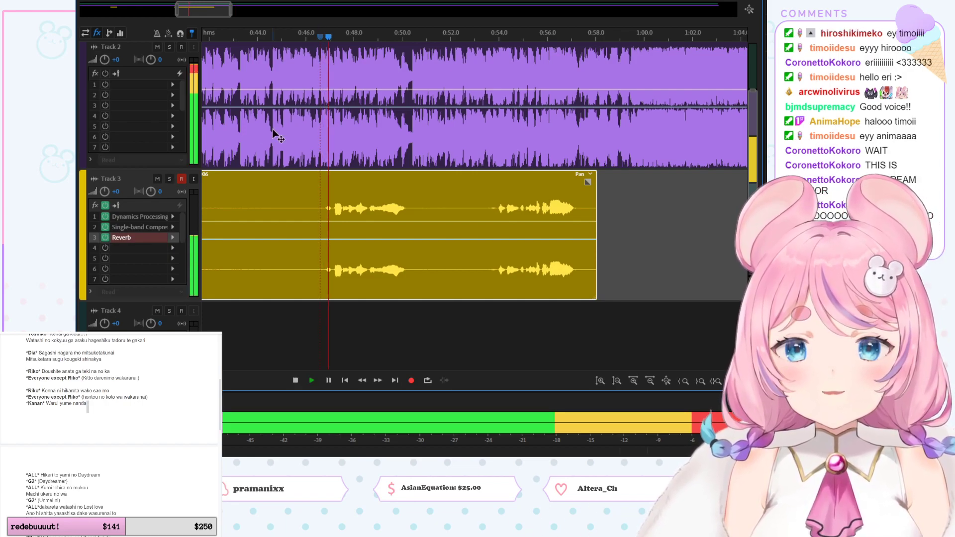
key("space")
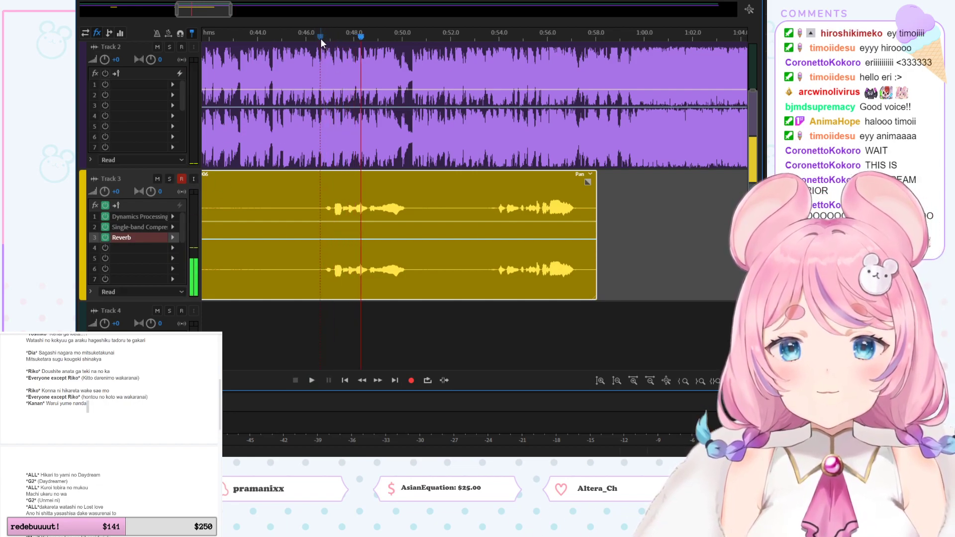
Step: Solo Track 3 and play the vocal take from about 0:46.6, about 0:53.8 and about 0:53.7
left_click(168, 180)
key("space")
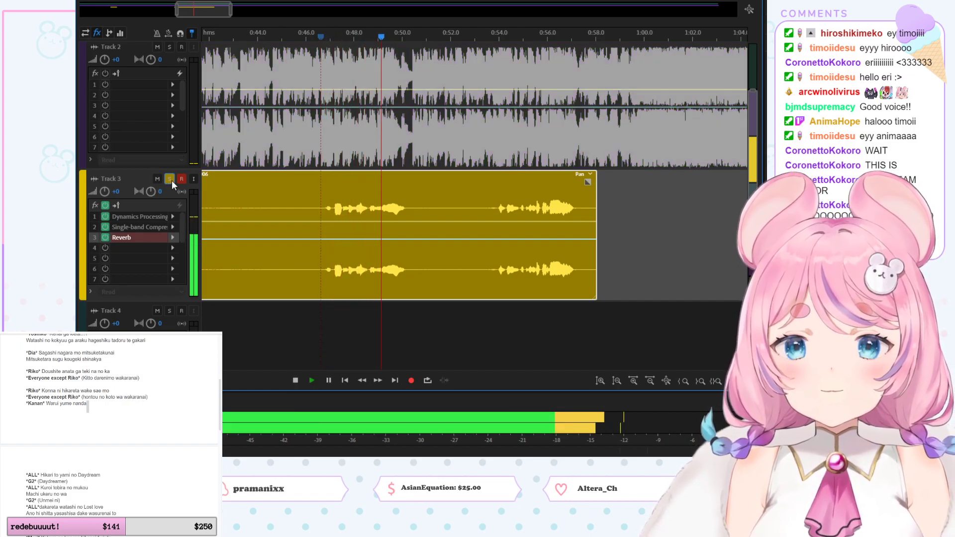
left_click(494, 37)
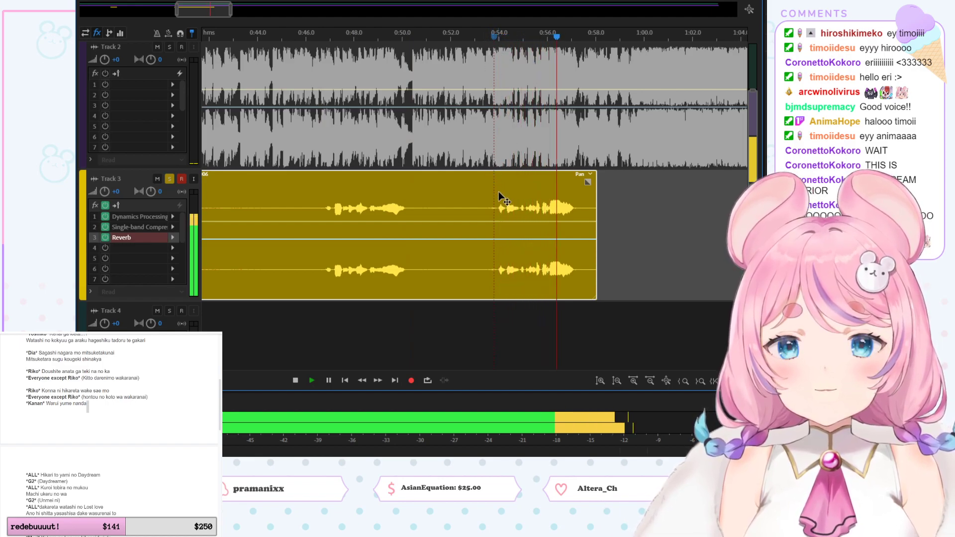
key("space")
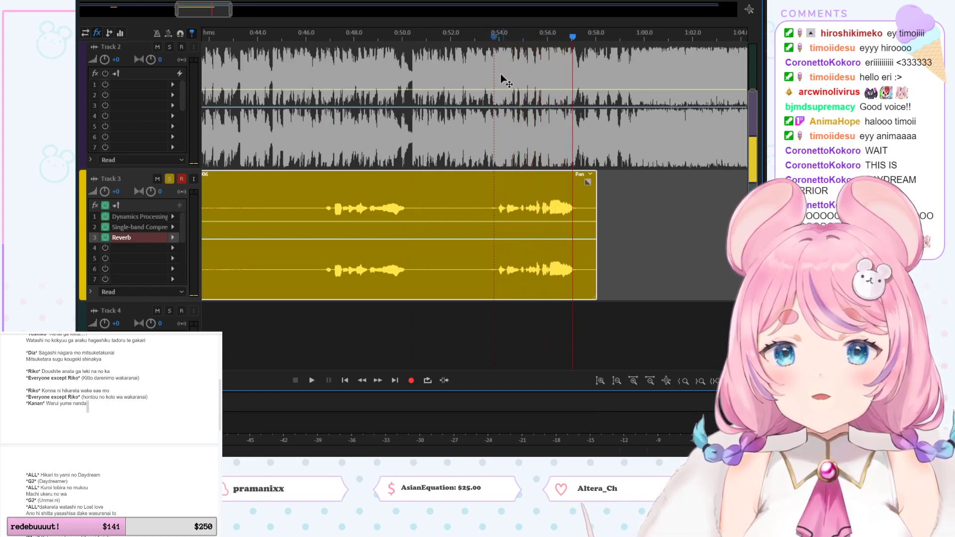
key("space")
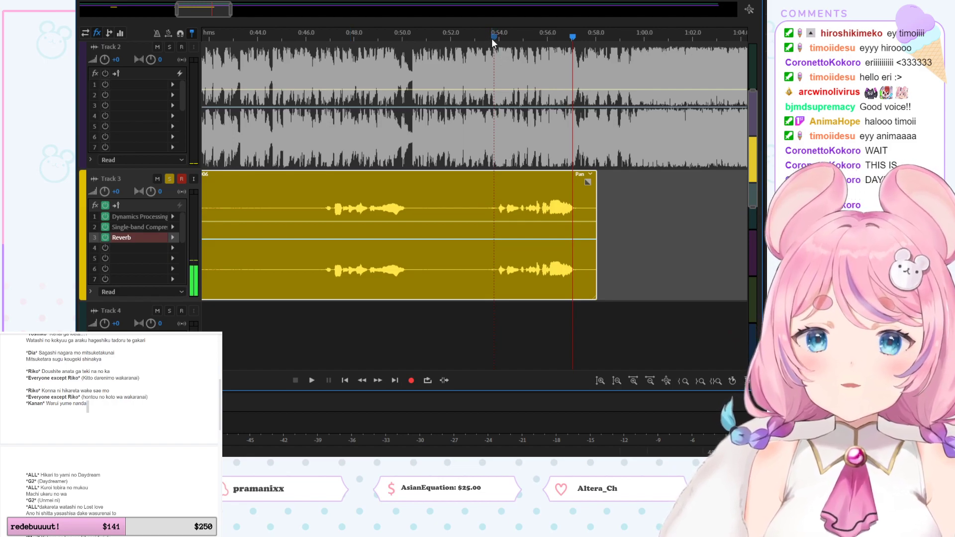
left_click(491, 38)
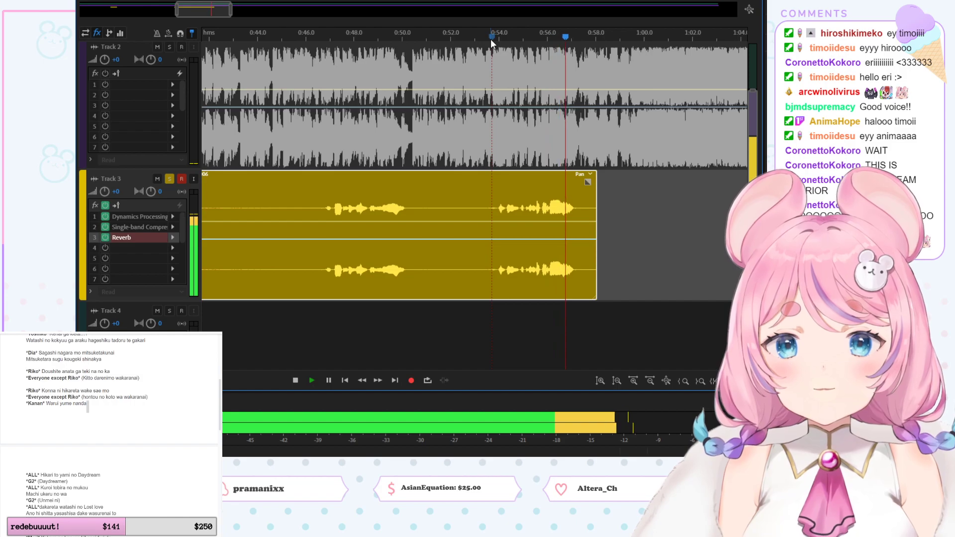
key("space")
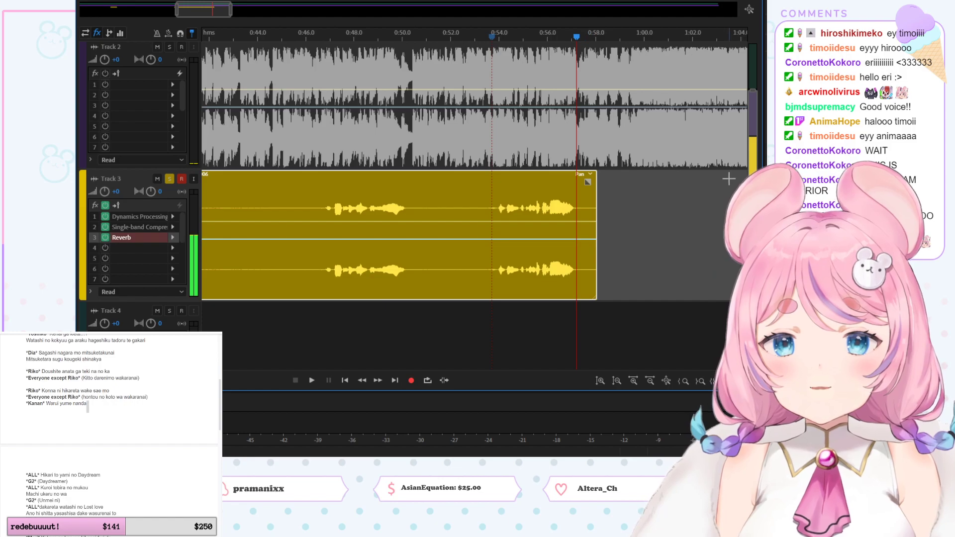
scroll(749, 158, "down", 2)
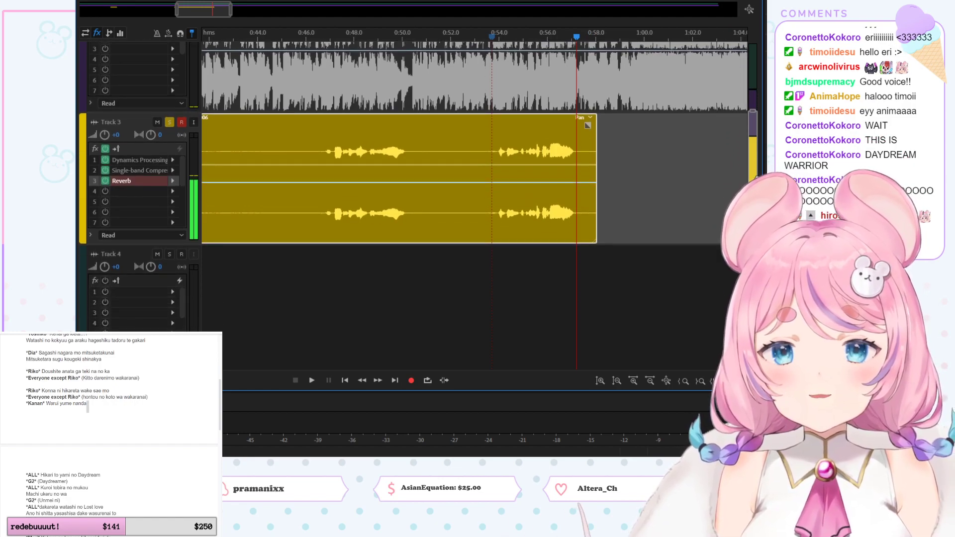
Step: Trim the start of the Track 3 take to about 0:45.4
left_click_drag(753, 167, 751, 157)
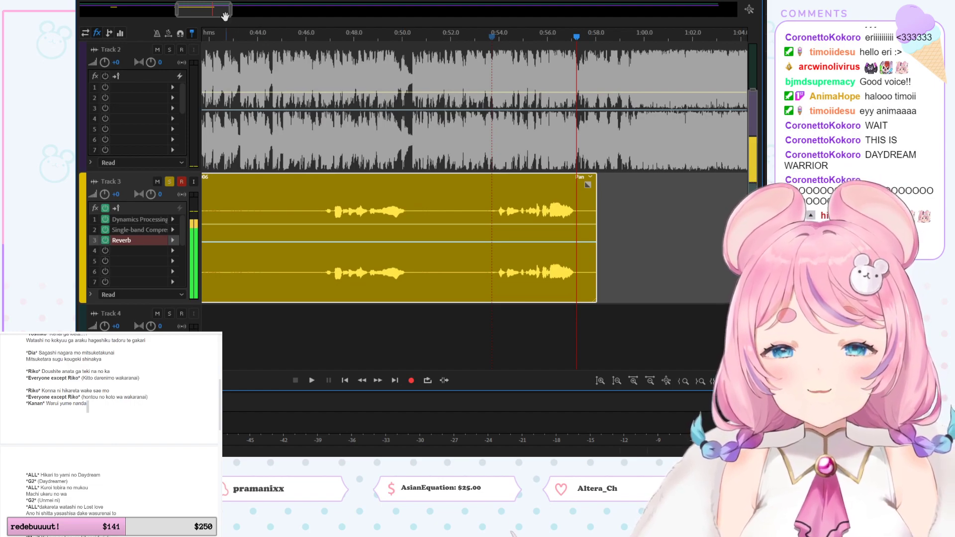
left_click_drag(212, 12, 202, 13)
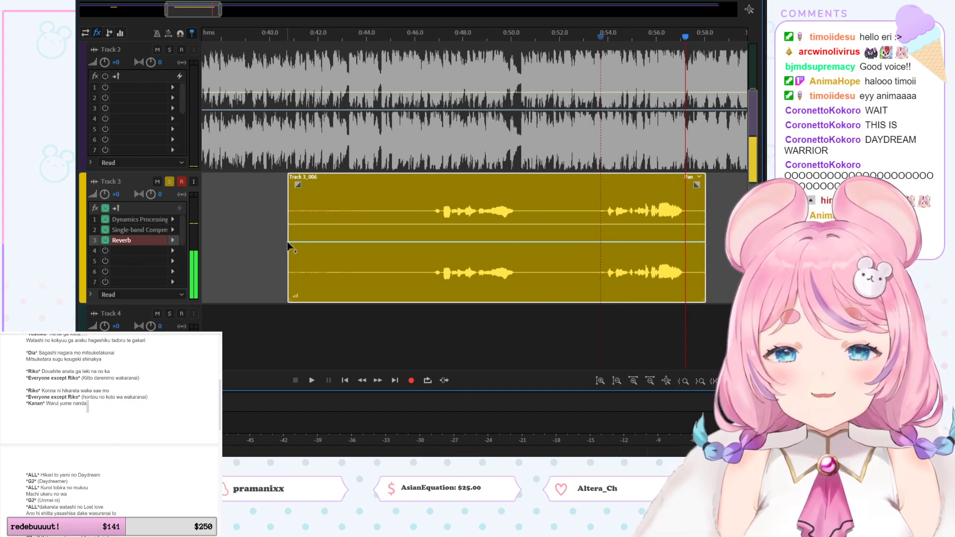
left_click_drag(290, 239, 402, 239)
left_click(420, 34)
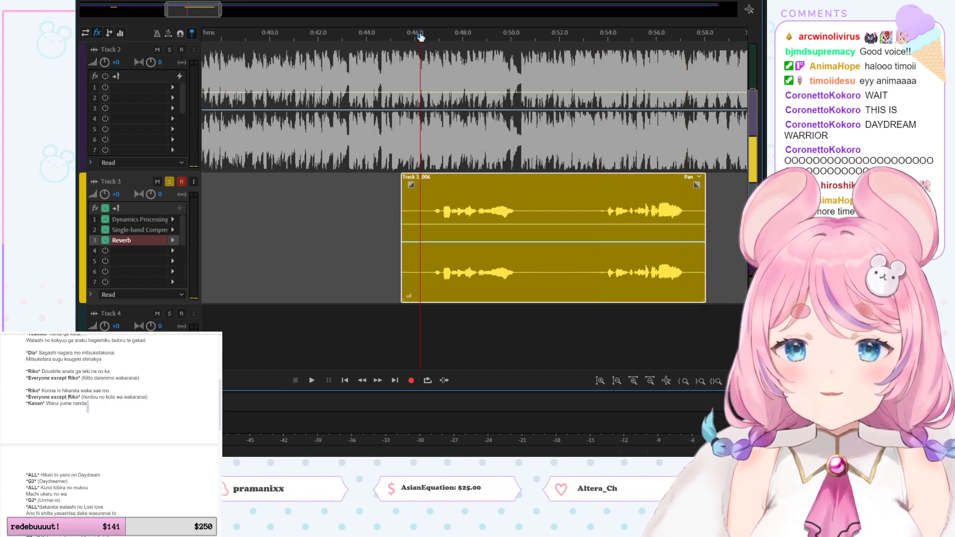
Step: Play the soloed Track 3 take from about 0:45.9 and again from about 0:53.2
left_click_drag(205, 15, 224, 16)
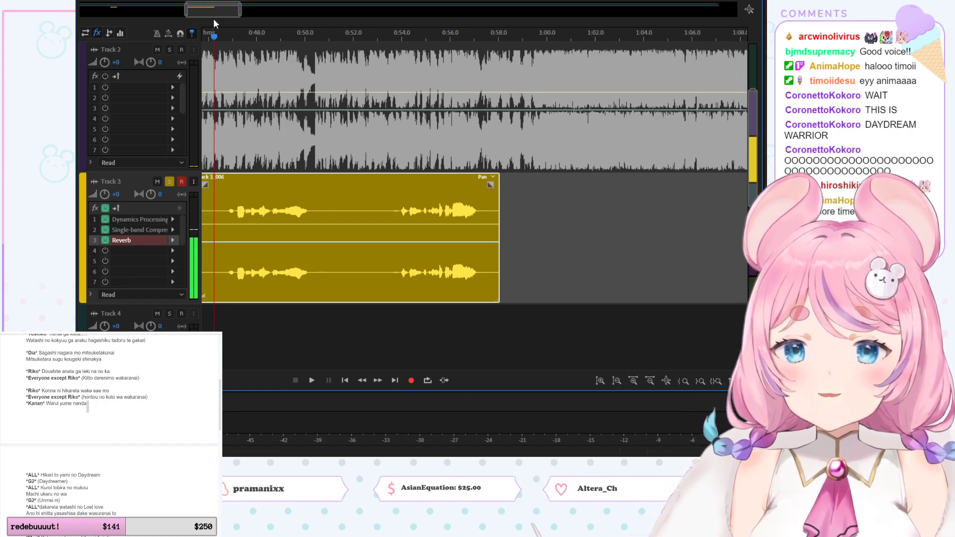
mouse_move(215, 9)
left_mouse_down()
mouse_move(232, 9)
mouse_move(206, 8)
left_mouse_up()
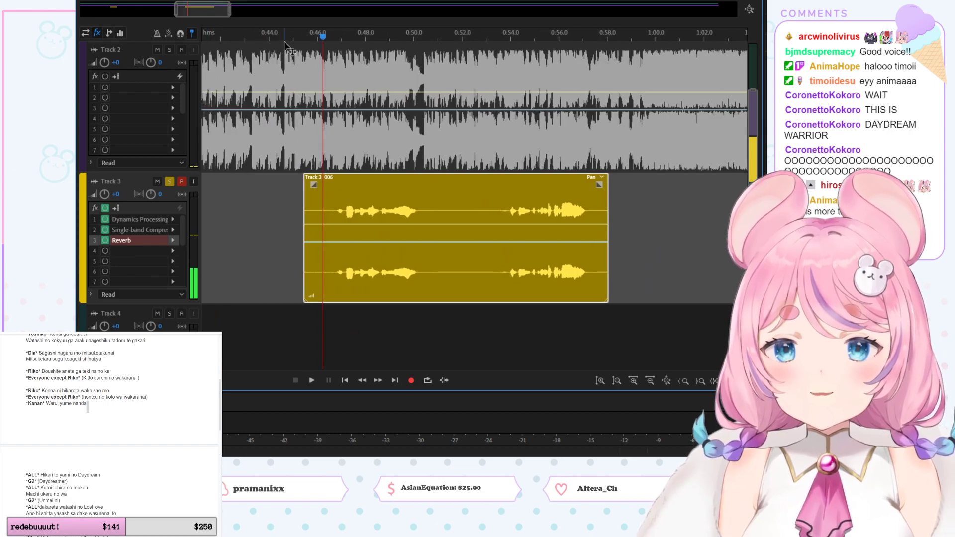
left_click(316, 44)
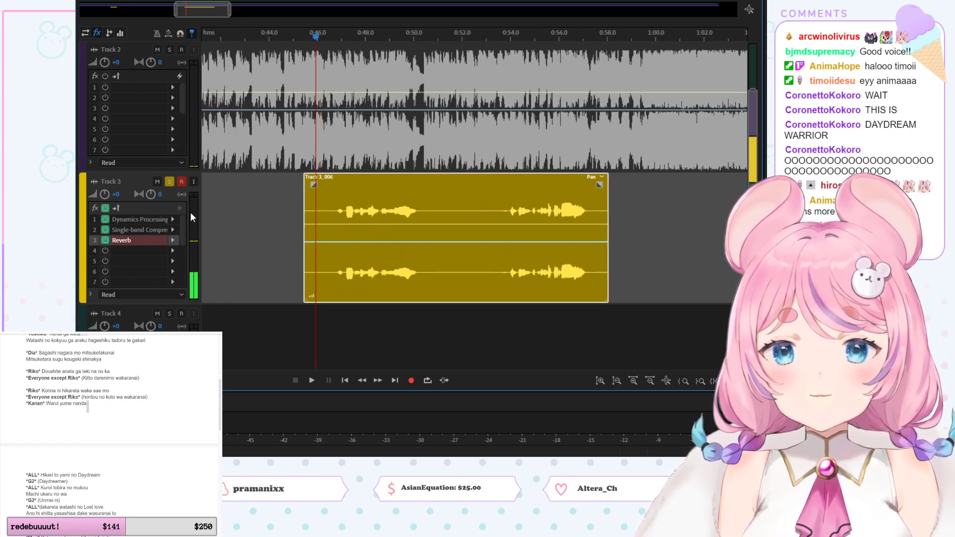
key("space")
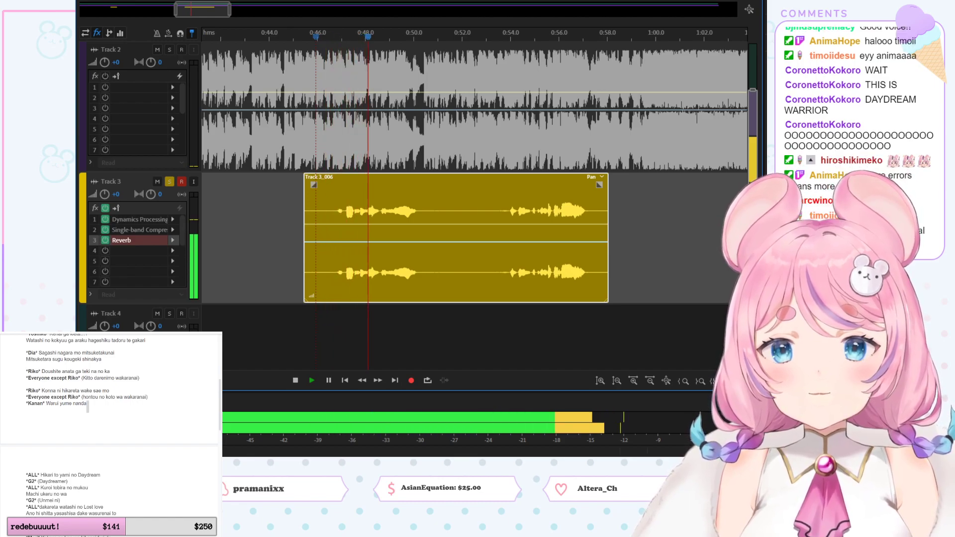
left_click(491, 35)
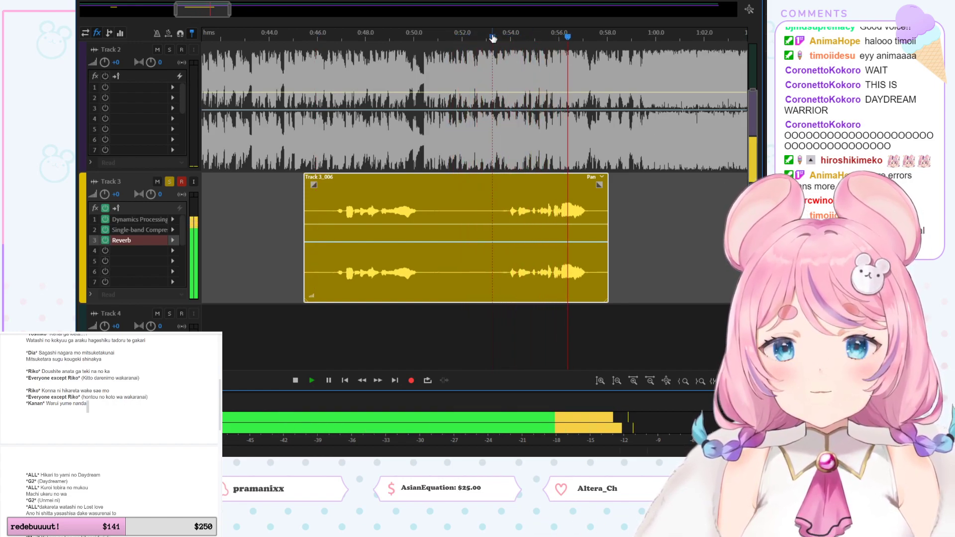
key("space")
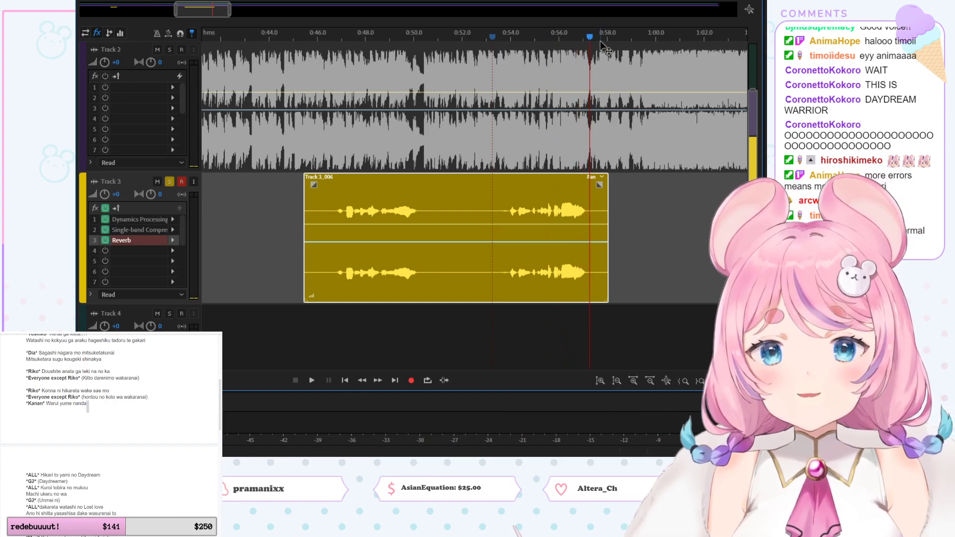
Step: Tighten the Track 3 take so it runs from about 0:46.4 to about 0:57.3
left_click(601, 39)
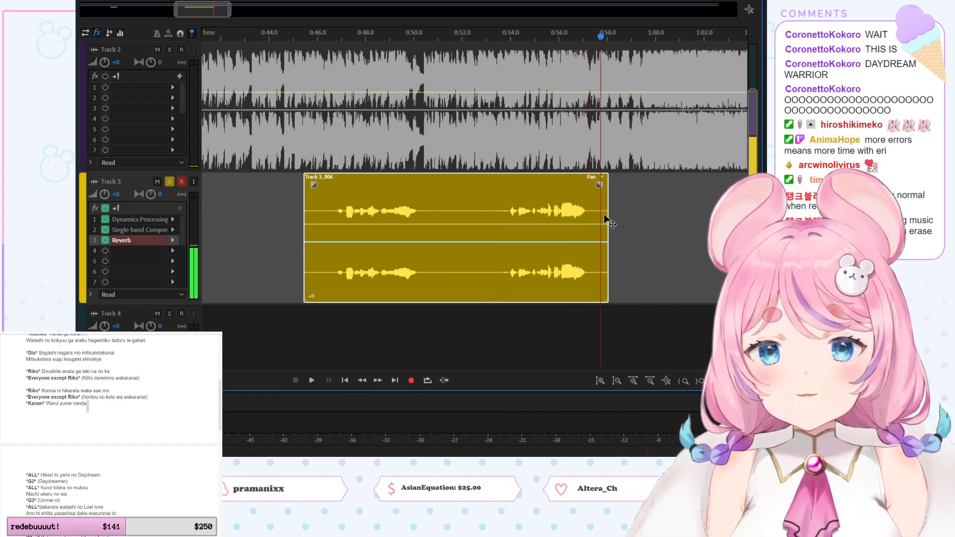
left_click_drag(607, 211, 591, 210)
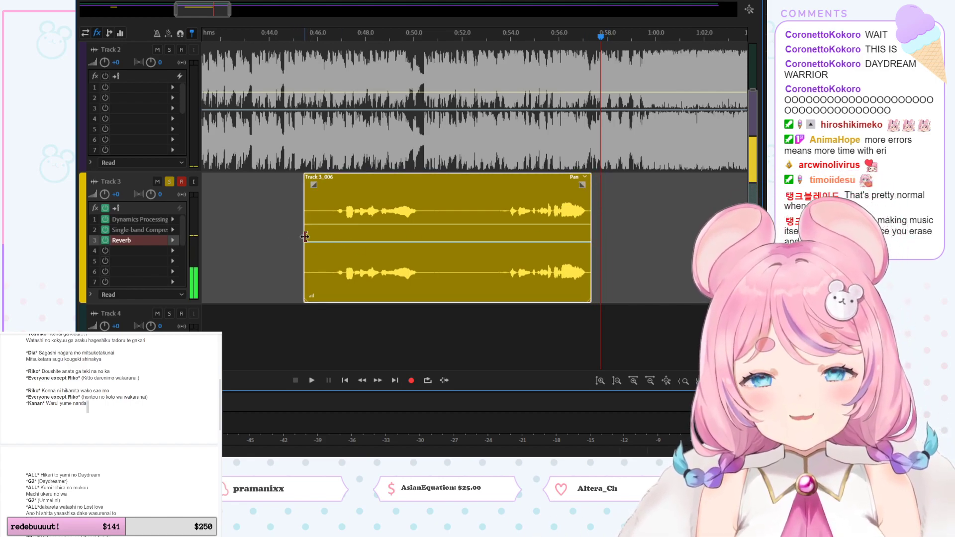
left_click_drag(305, 236, 328, 237)
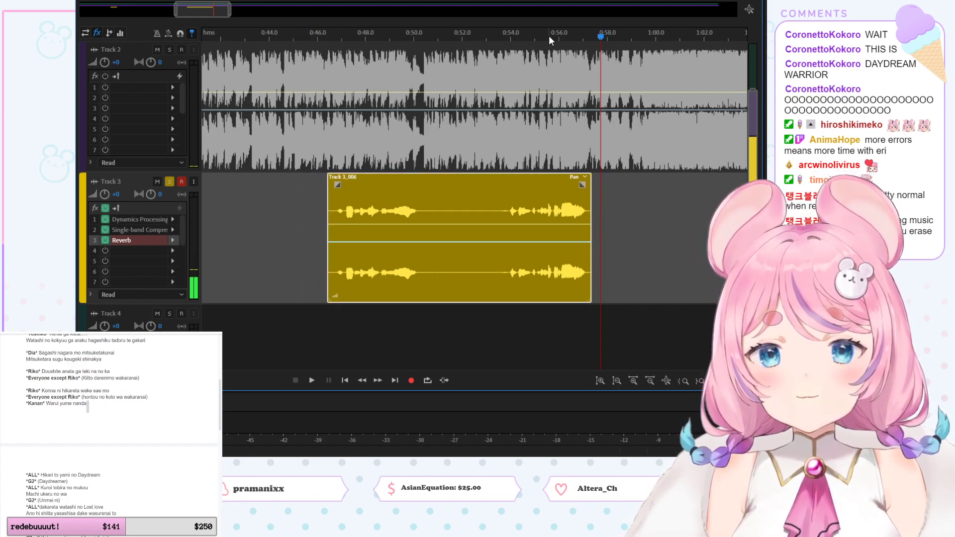
Step: Arm Track 4 for recording
left_click(508, 36)
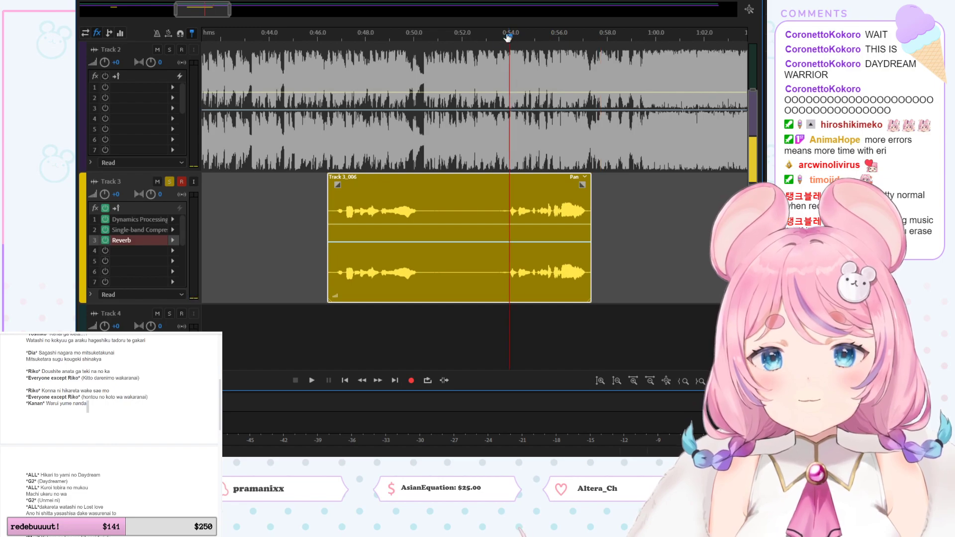
left_click(182, 314)
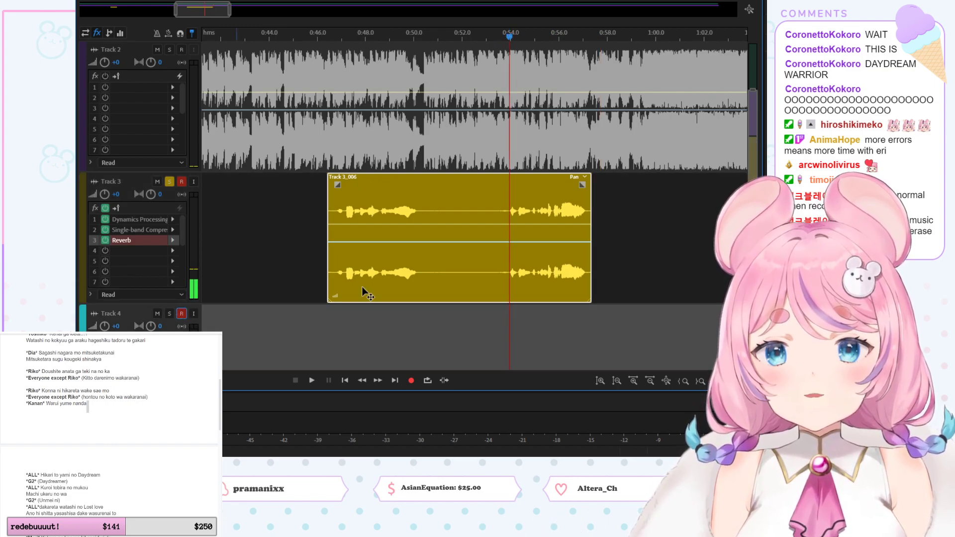
scroll(418, 187, "down", 2)
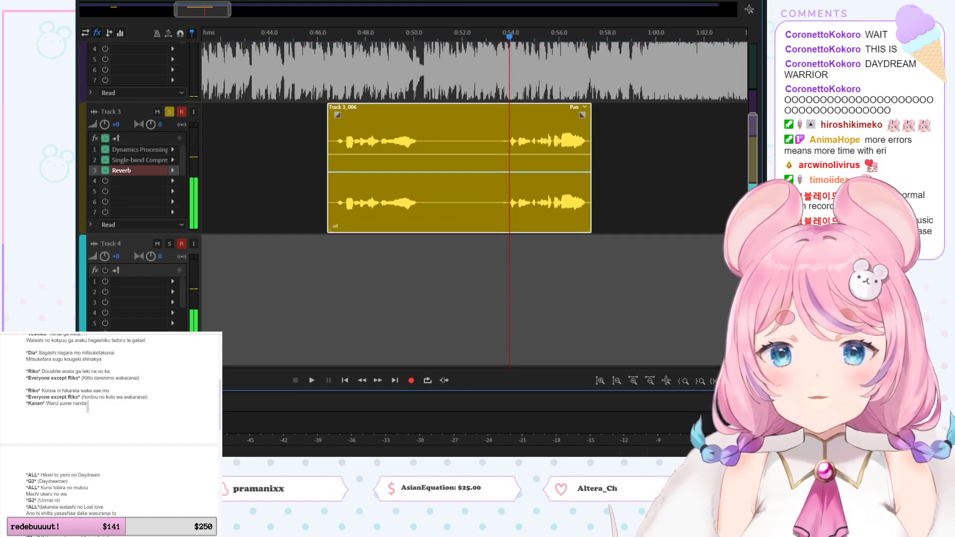
Step: Try to copy Track 3's Dynamics Processing, Single-band Compressor and Reverb effects onto Track 4
left_click(133, 150)
left_click(138, 169)
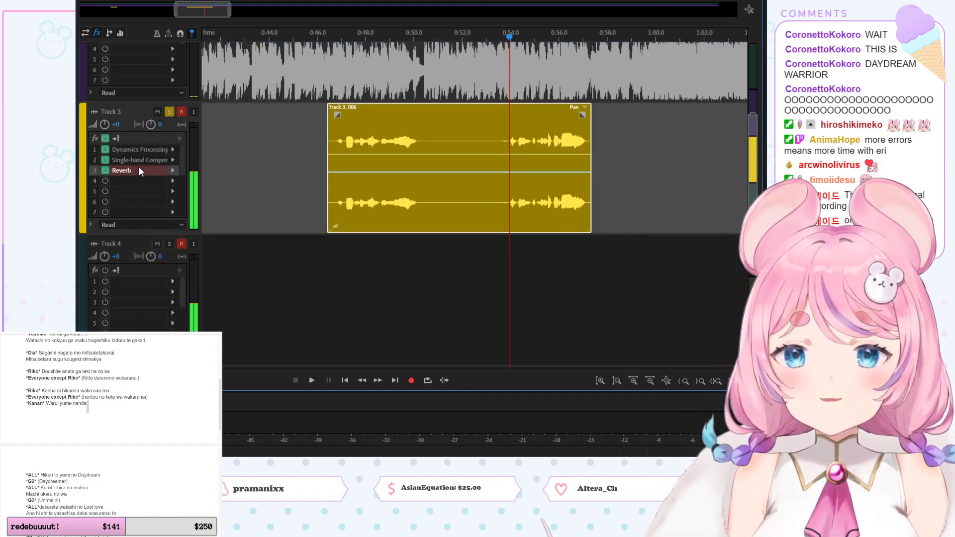
left_click(136, 171, "shift")
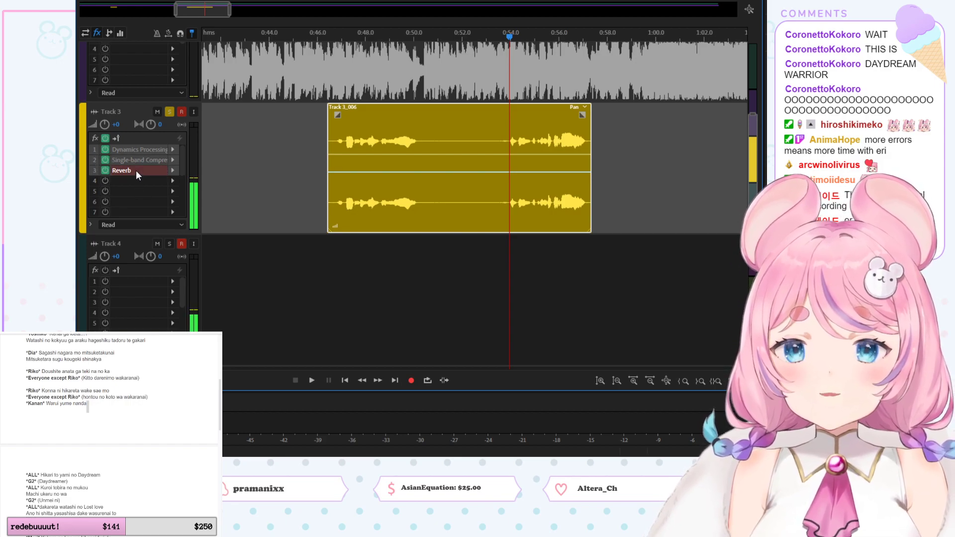
left_click(153, 282)
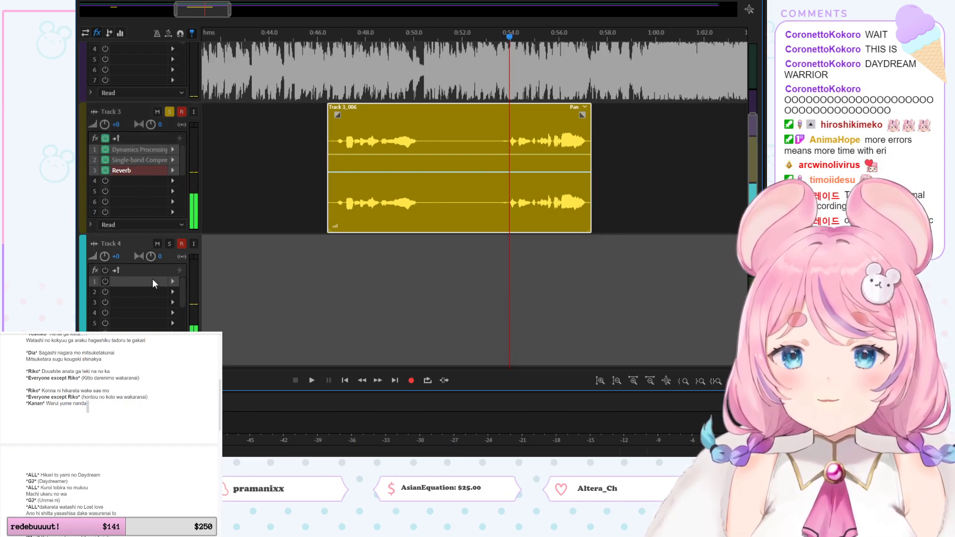
key("ctrl+v")
key("ctrl+z")
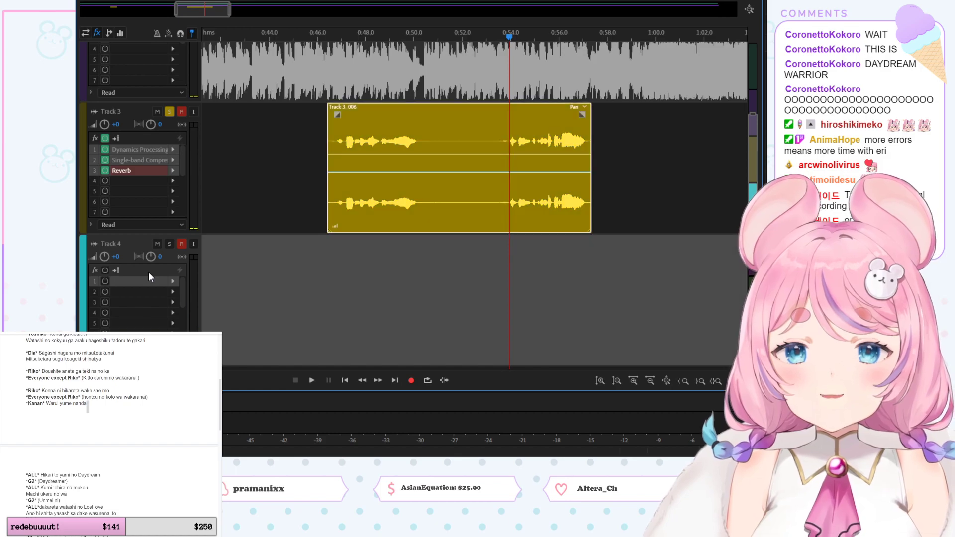
Step: Unsolo Track 3 and play its take with the backing tracks from about 0:53.4
left_click(497, 34)
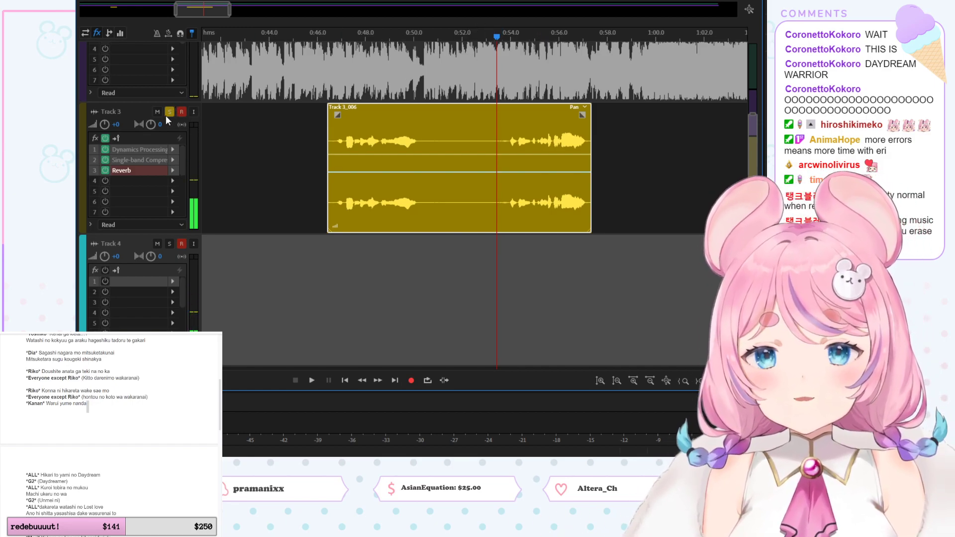
left_click(166, 115)
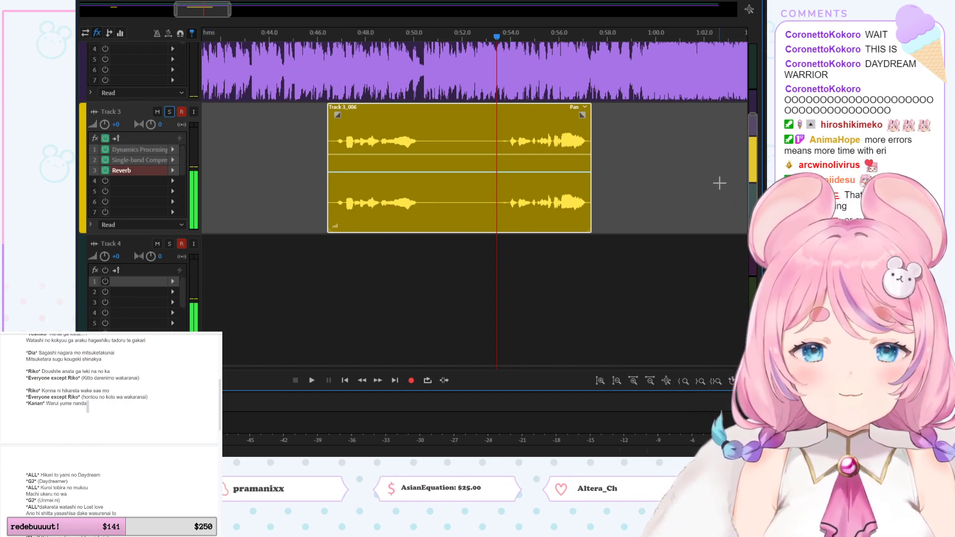
scroll(744, 167, "up", 4)
key("space")
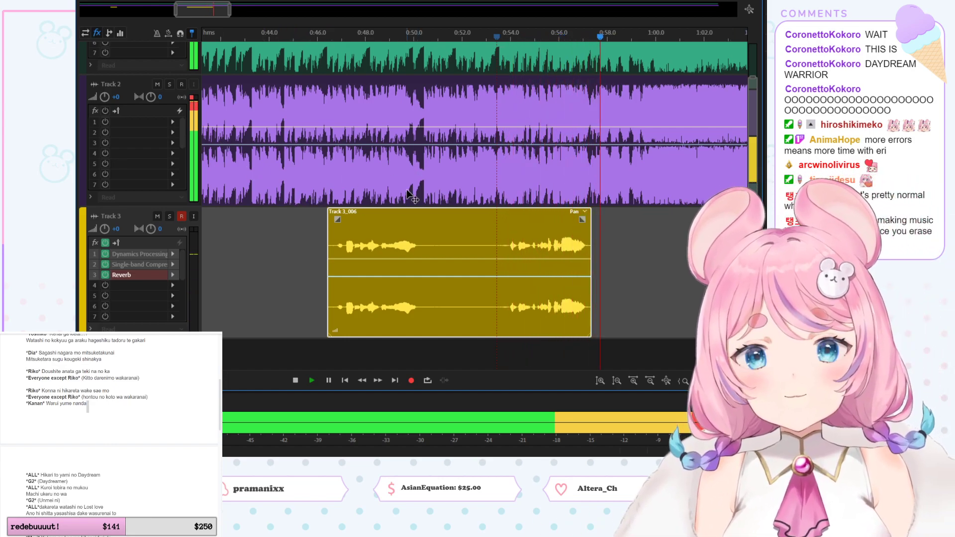
key("space")
Step: Add Dynamics Processing, Single-band Compressor and Reverb to Track 4's first three effect slots
scroll(755, 135, "down", 3)
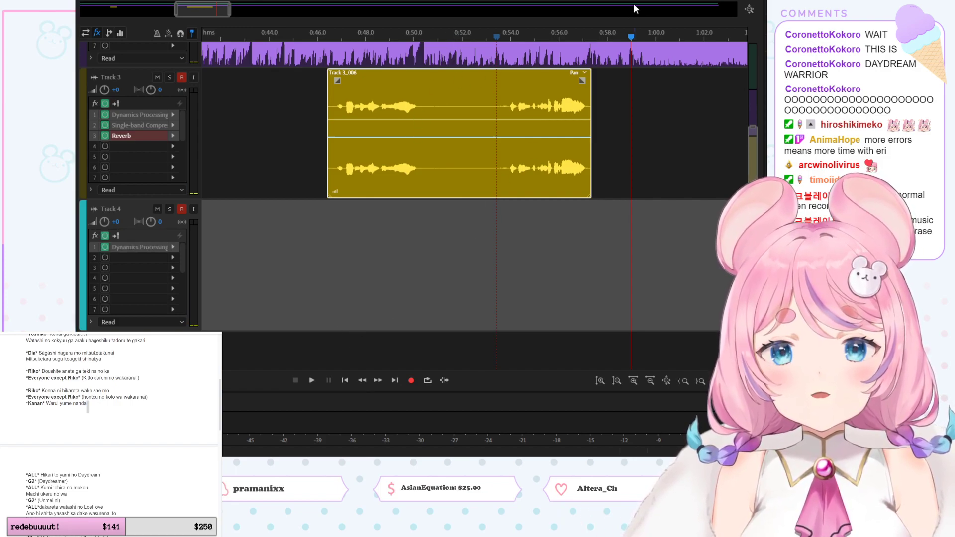
left_click(172, 257)
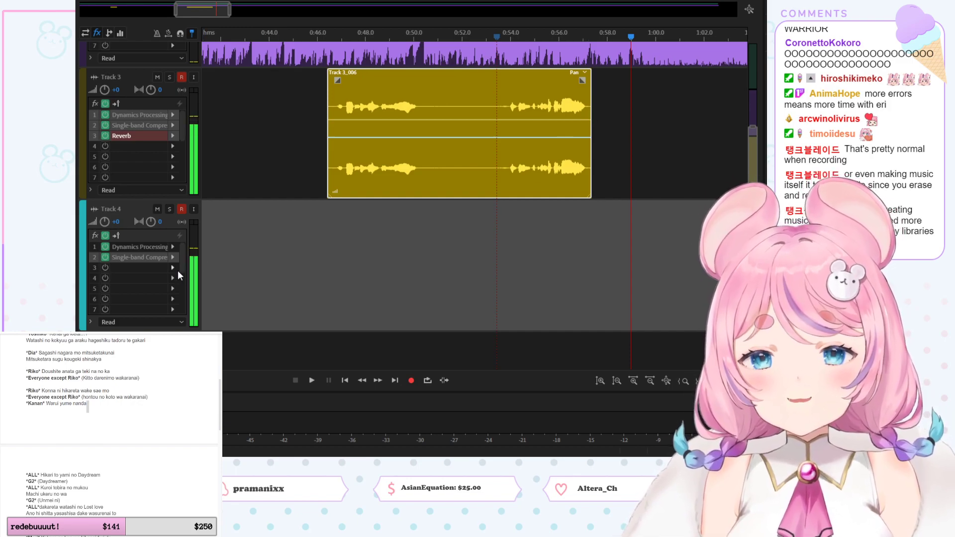
left_click(174, 268)
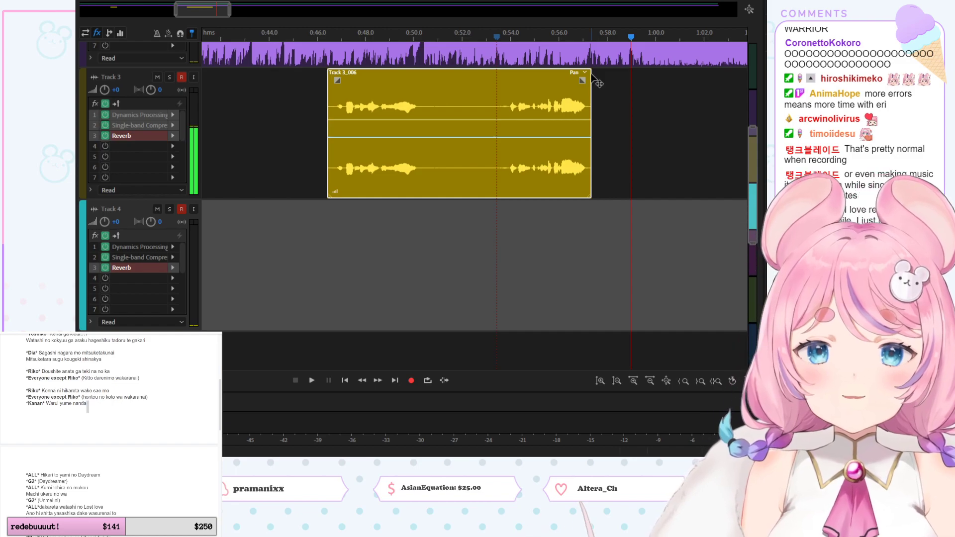
Step: Play the Track 3 take with the backing tracks from about 0:54
left_click(337, 36)
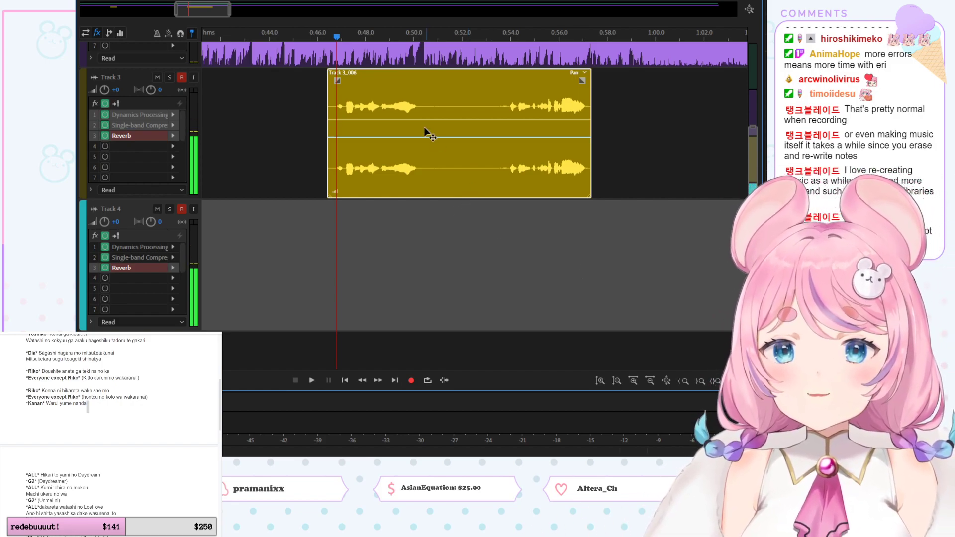
left_click(511, 35)
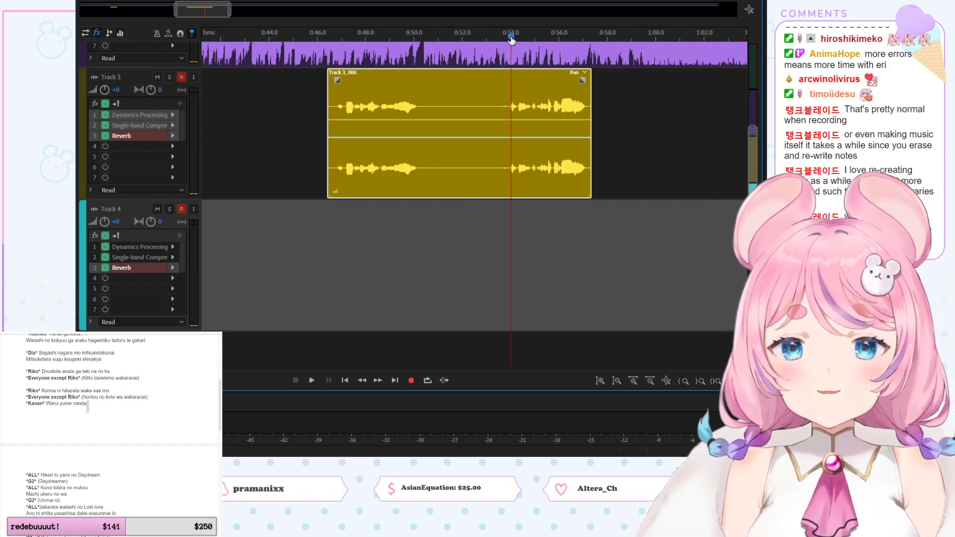
key("space")
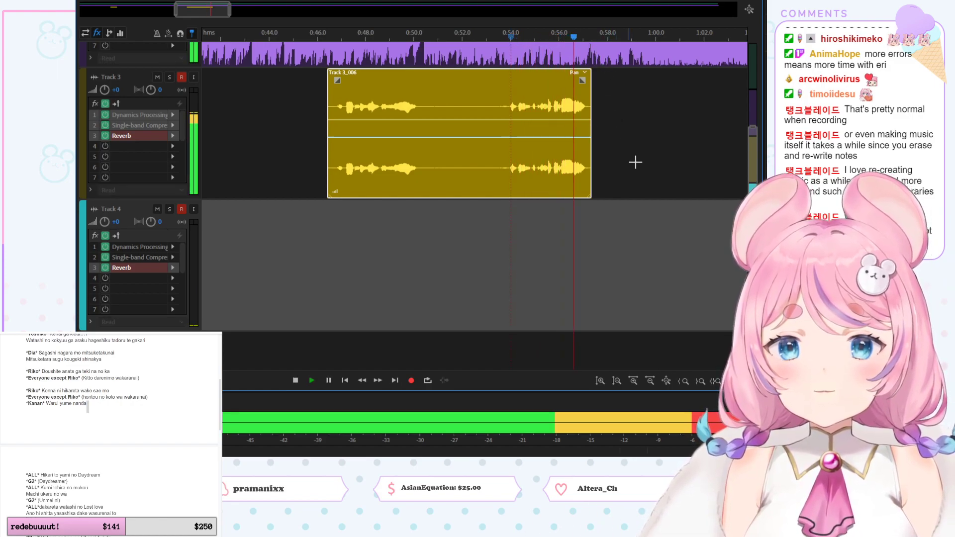
key("space")
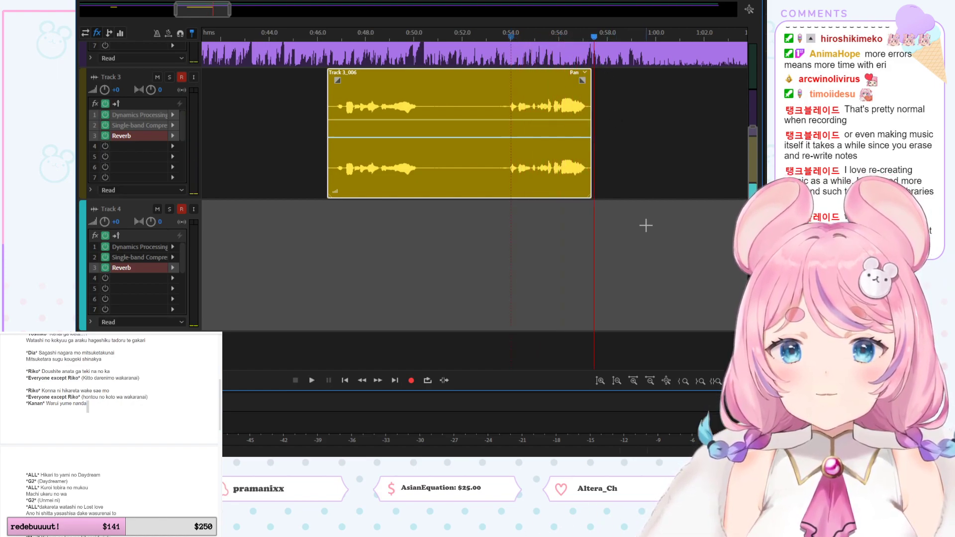
Step: Set the playhead to about 0:50.1 and disarm Track 3 for recording
left_click(417, 36)
left_click(181, 77)
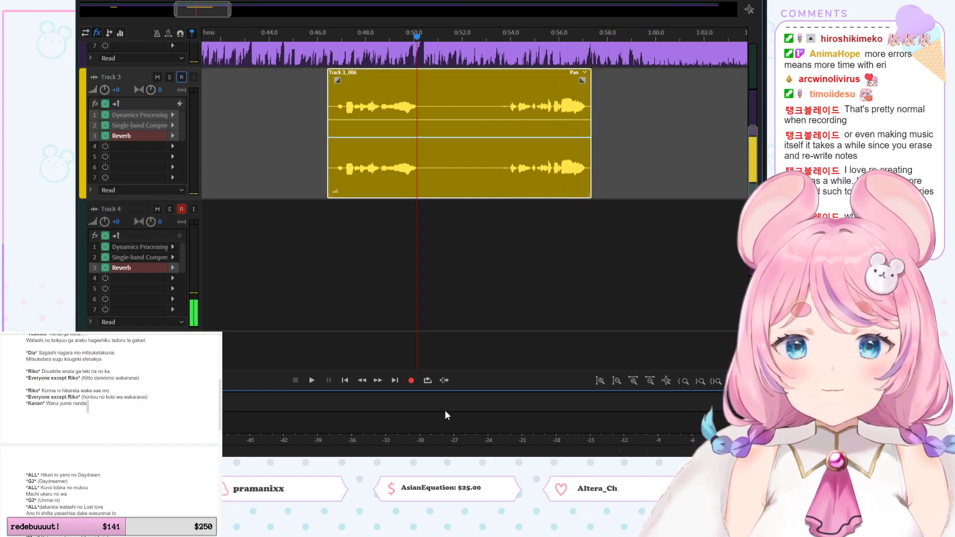
Step: Review the chorus section of the lyric sheet, starting at "Hikari to yami no Daydream" and "(Daydreamer)"
left_click(88, 407)
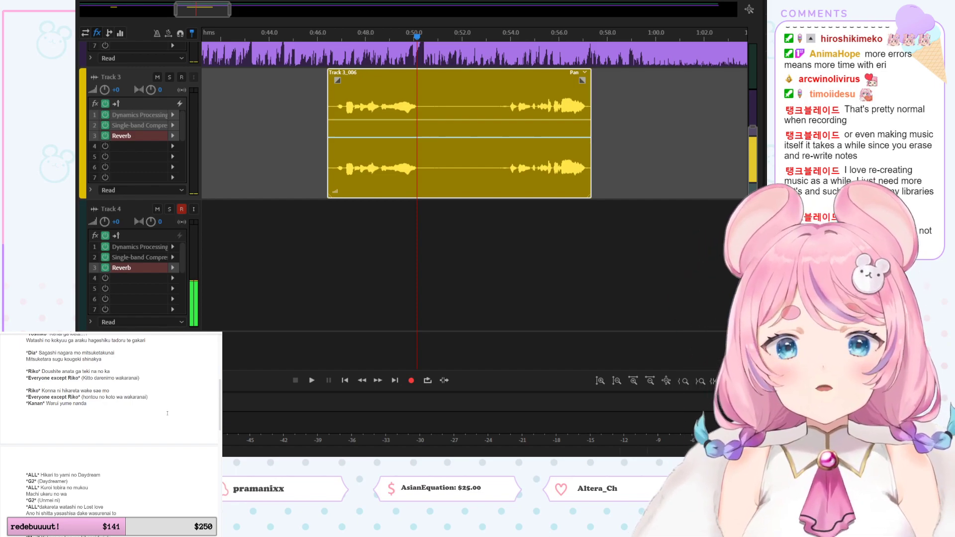
scroll(130, 446, "down", 1)
scroll(130, 446, "down", 1)
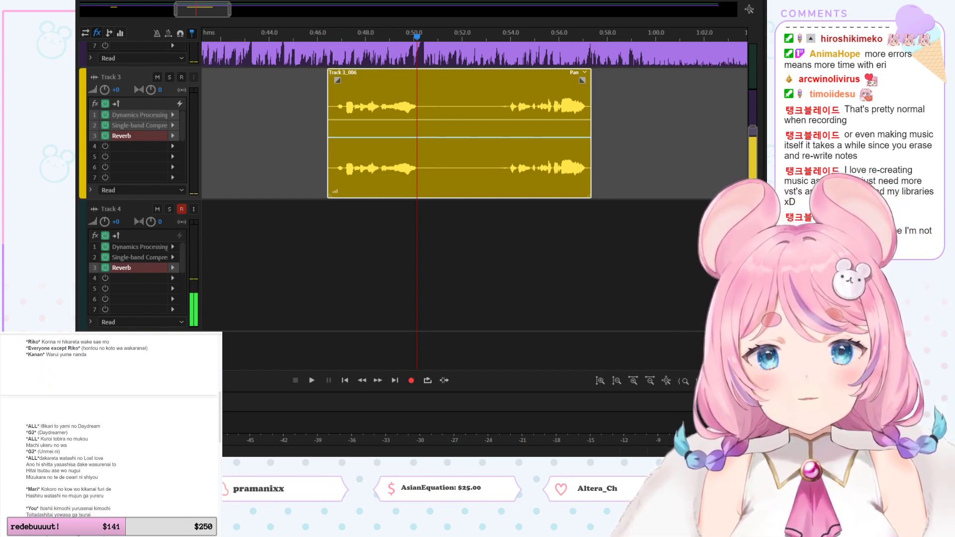
scroll(43, 433, "down", 2)
double_click(45, 378)
left_click(67, 384, "shift")
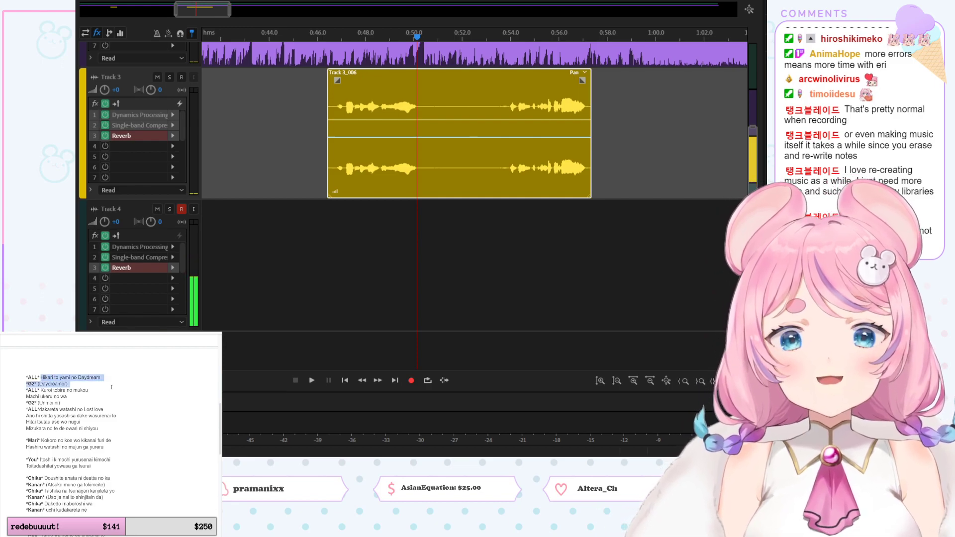
left_click(119, 416)
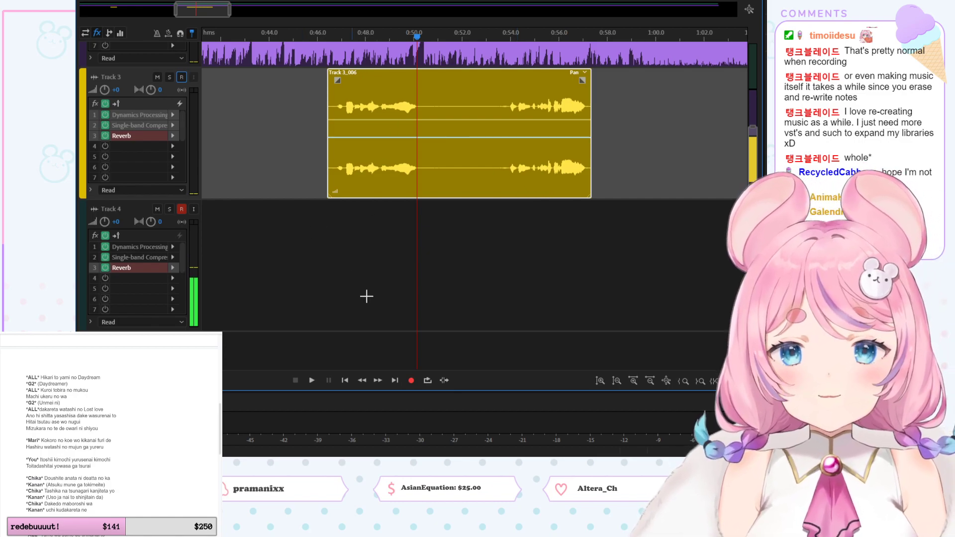
Step: Record a short Track 4 take from about 0:50.1, then delete it and move the playhead back to about 0:50.2
left_click(412, 381)
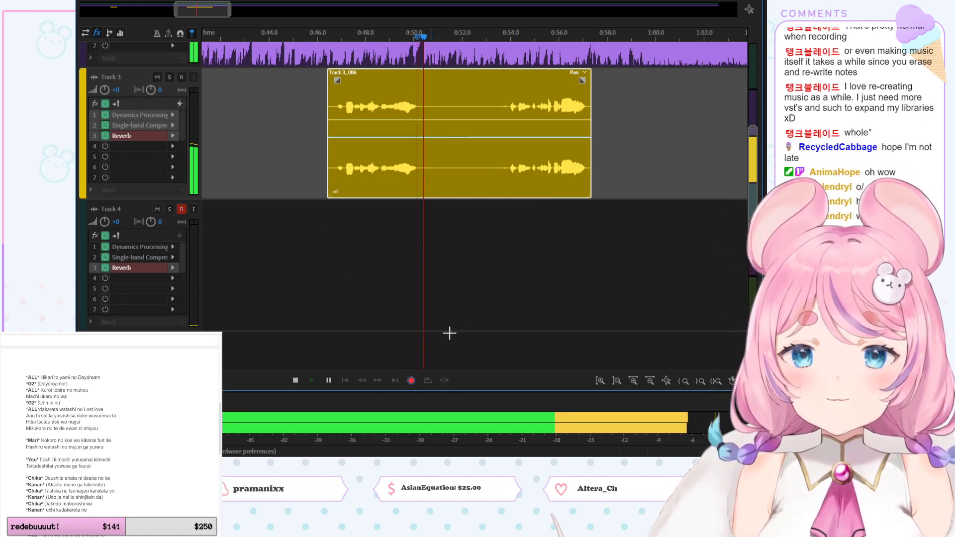
left_click(173, 447)
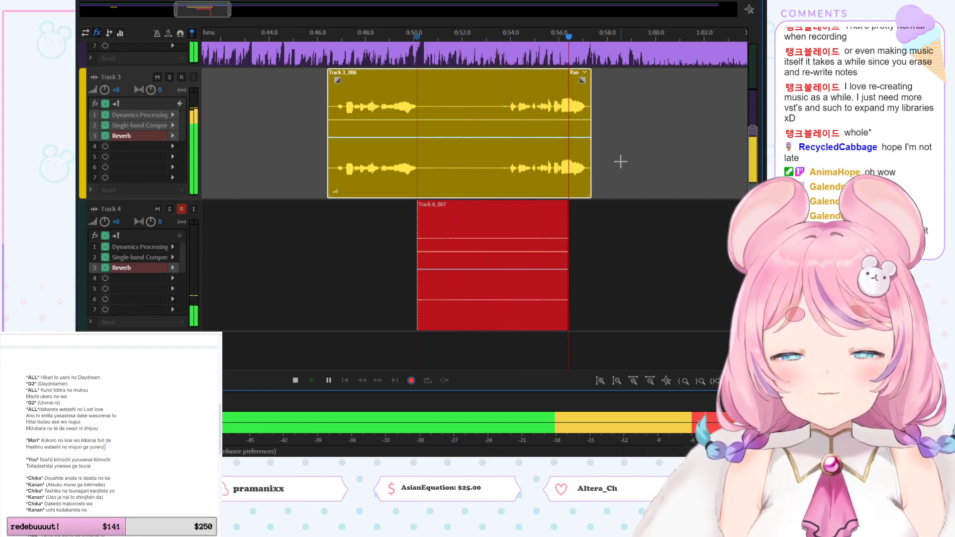
key("space")
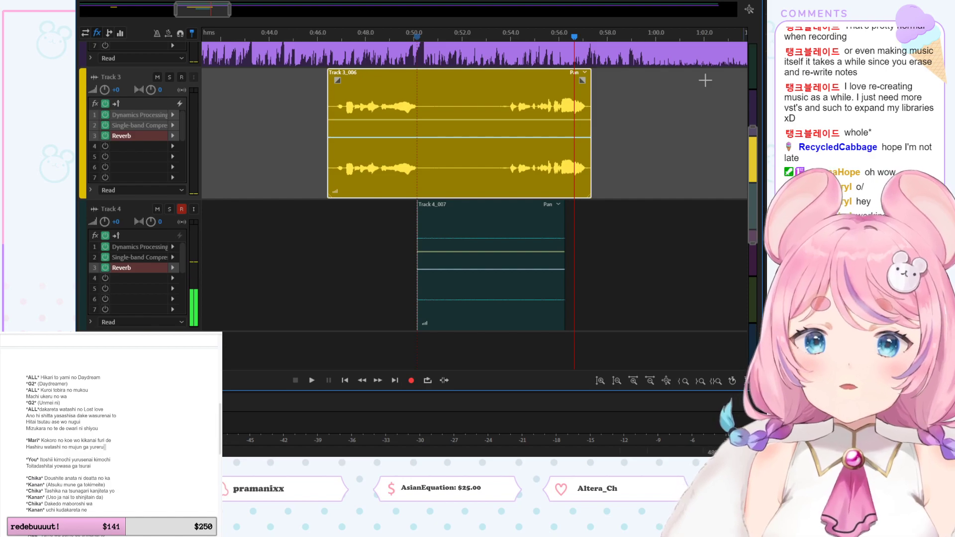
left_click(514, 232)
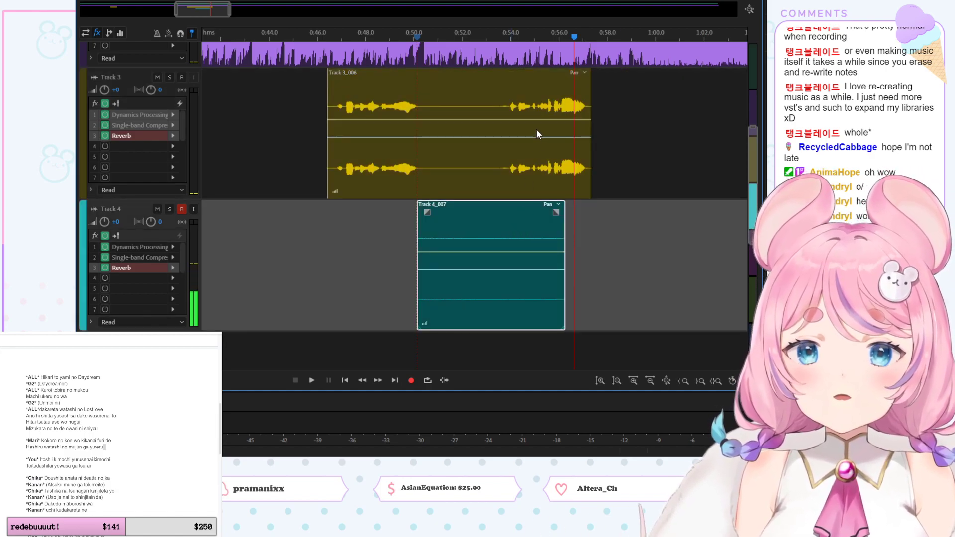
key("Delete")
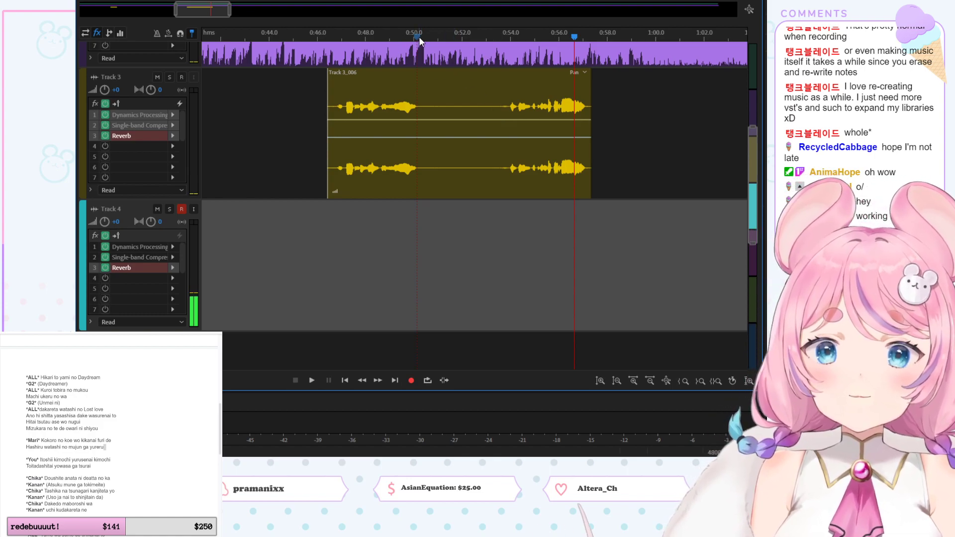
left_click(419, 38)
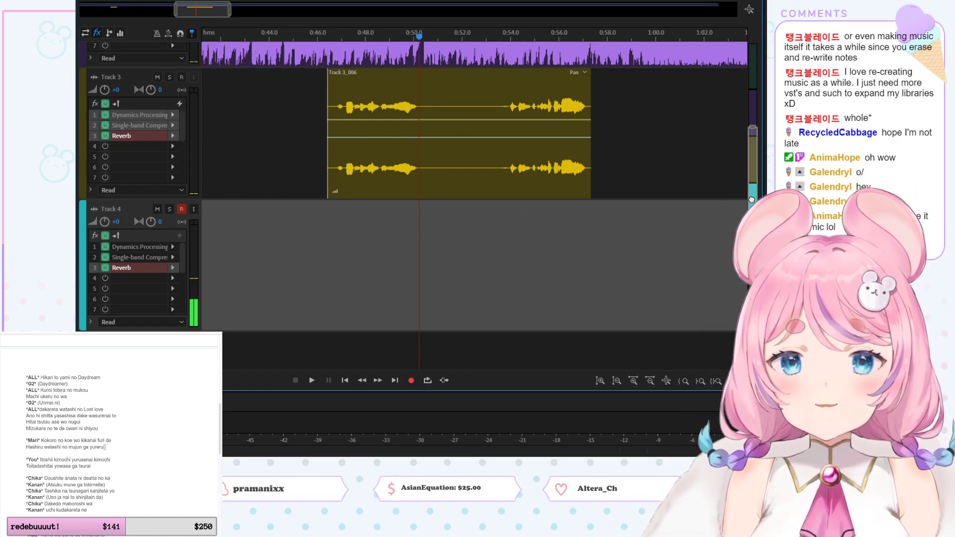
Step: Review the chorus lyric lines from "dakareta watashi no Lost love" to "Mizukara no te de owari ni shiyou" by highlighting them
left_click_drag(752, 199, 748, 176)
left_click(179, 429)
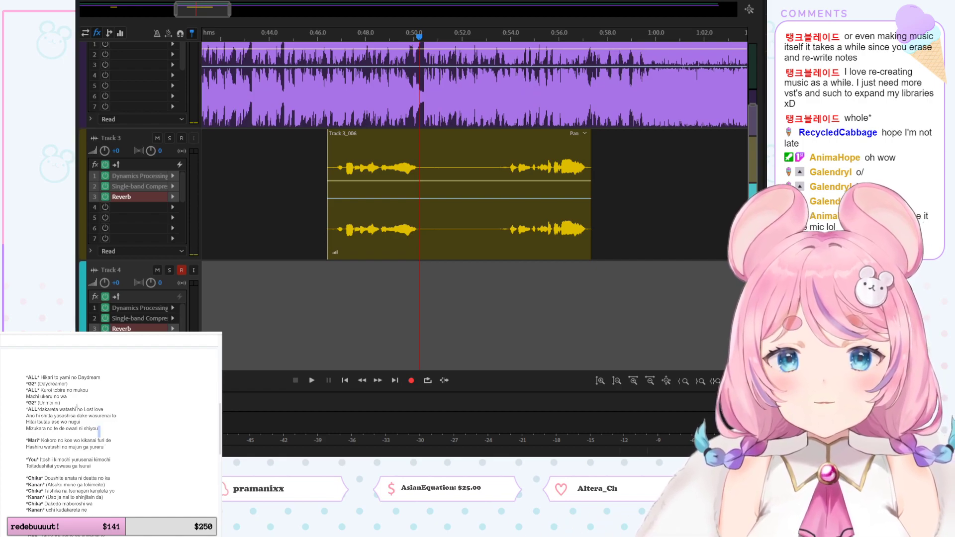
left_click_drag(47, 377, 118, 430)
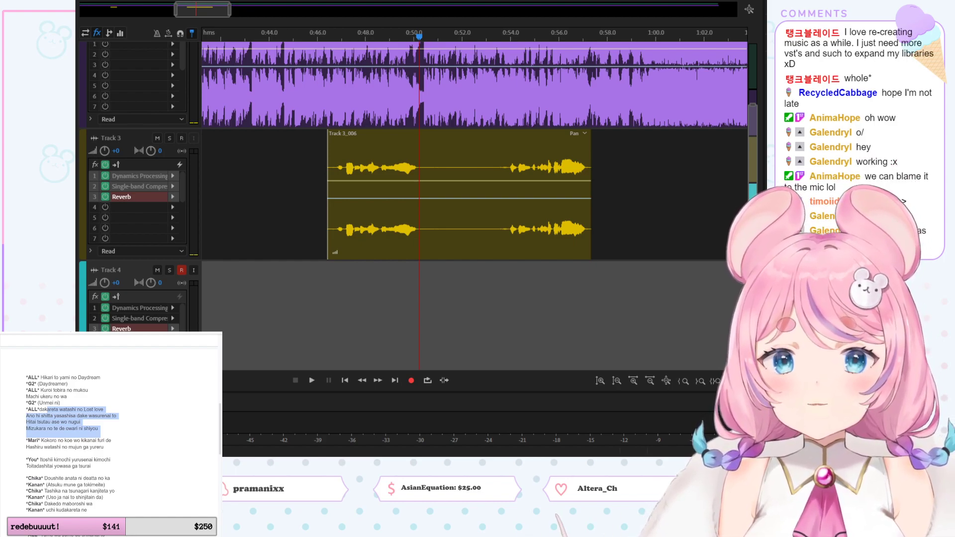
key("alt+Tab")
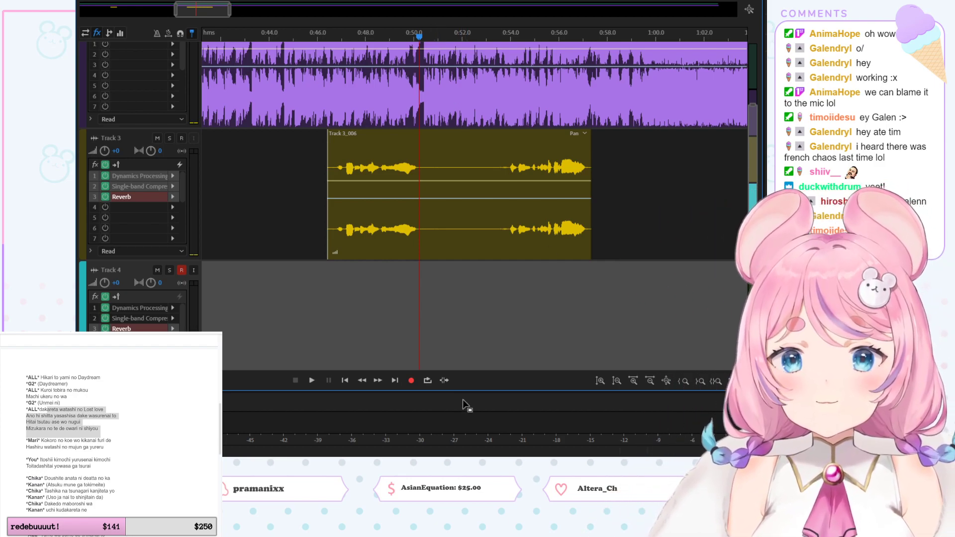
Step: Record a Track 4 take from about 0:50.2 to 1:09.6, then delete the clip
left_click(411, 380)
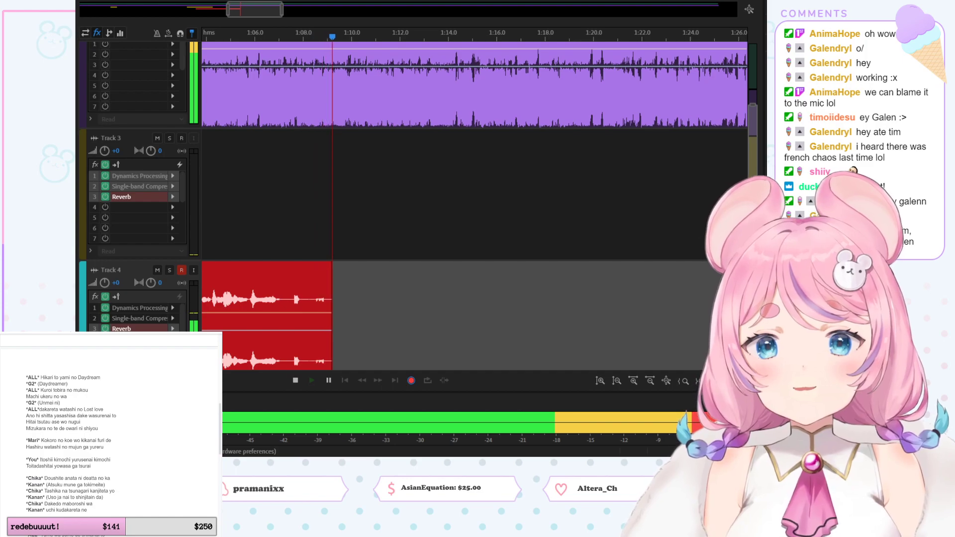
key("space")
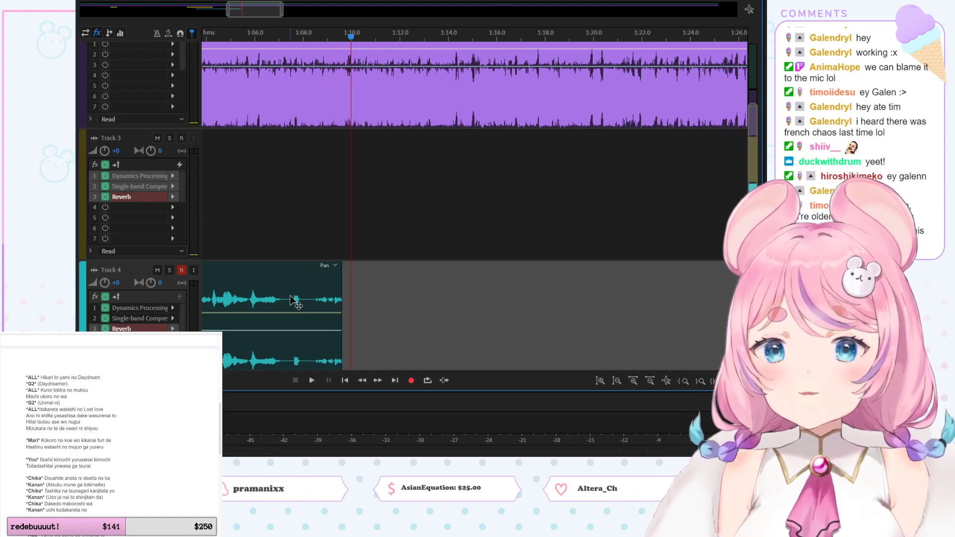
left_click(290, 296)
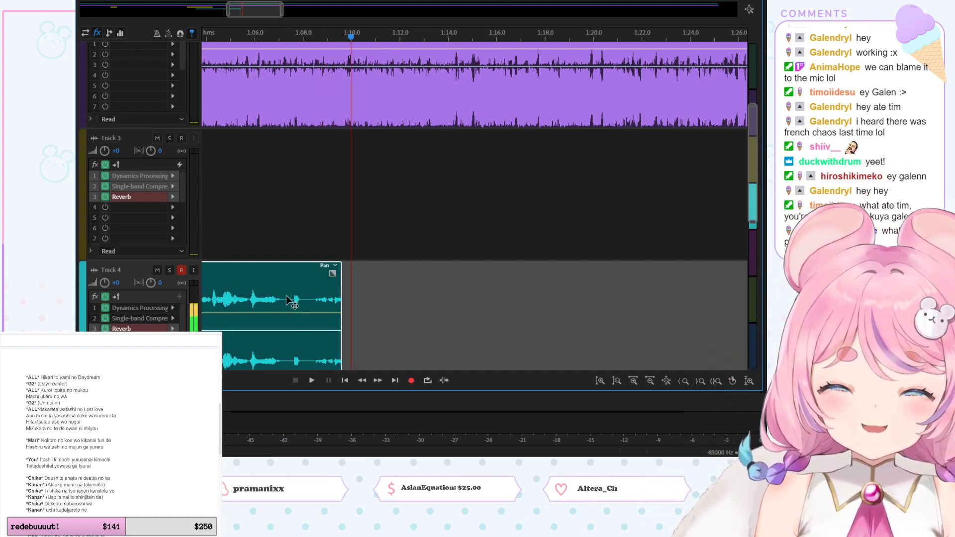
key("Delete")
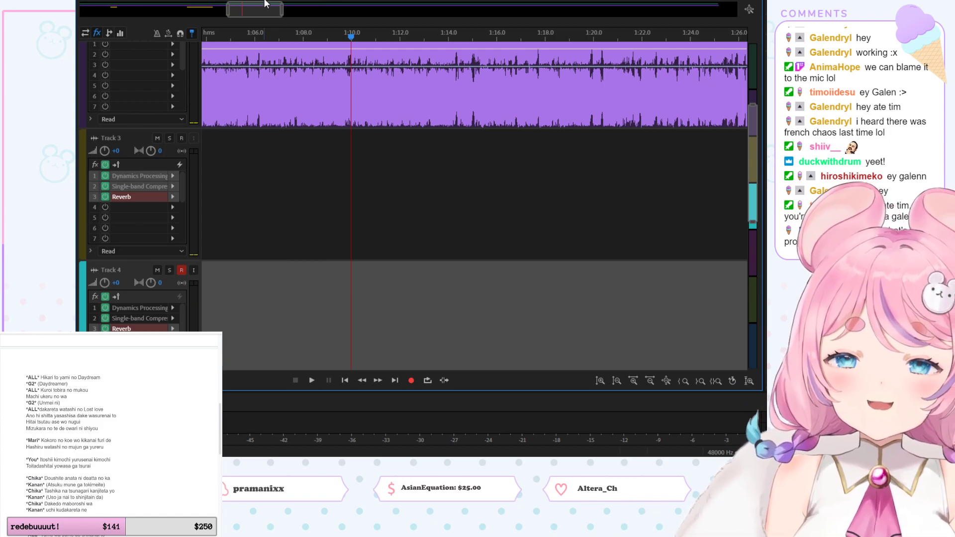
left_click_drag(257, 8, 214, 9)
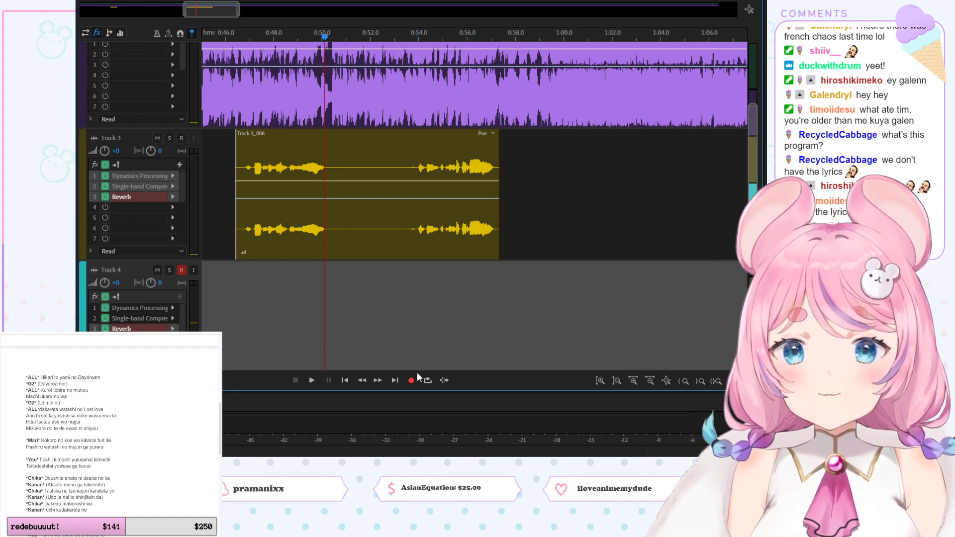
Step: Record a long Track 4 take from about 0:50.1 to 1:41, look over its waveform and delete the clip
left_click(412, 383)
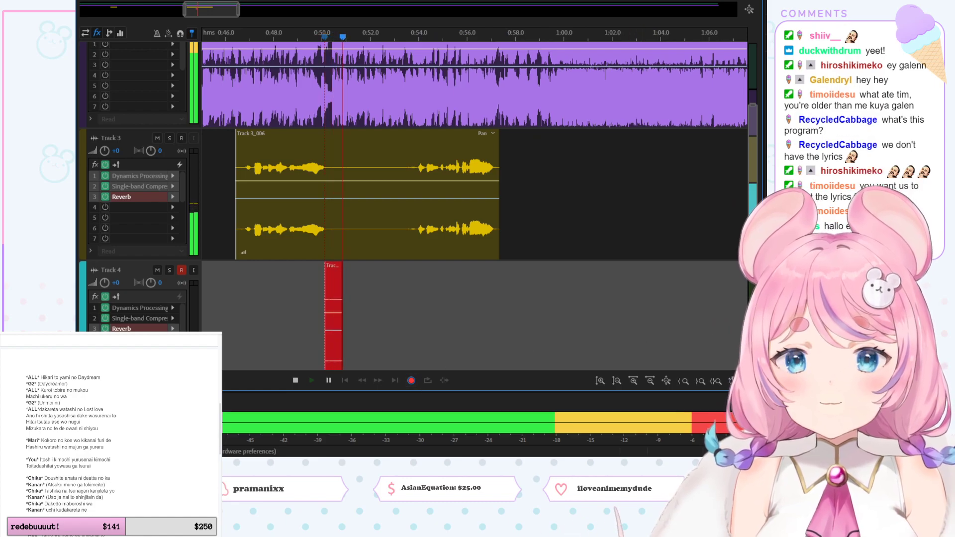
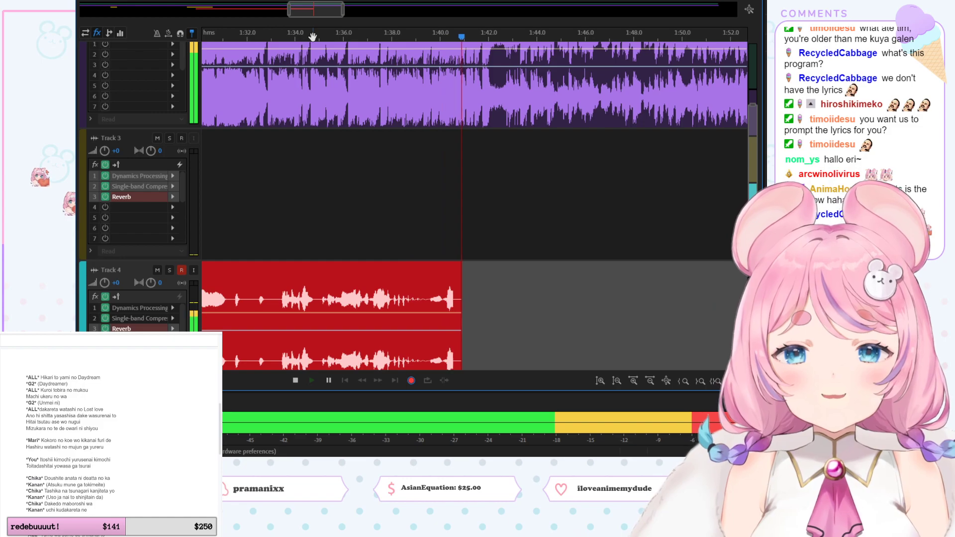
key("space")
left_click_drag(318, 17, 294, 17)
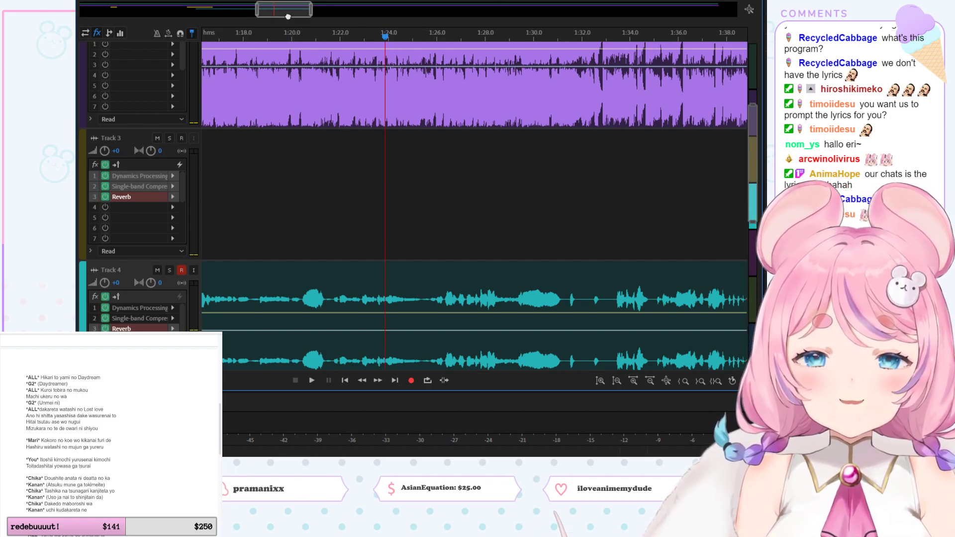
left_click_drag(287, 16, 323, 18)
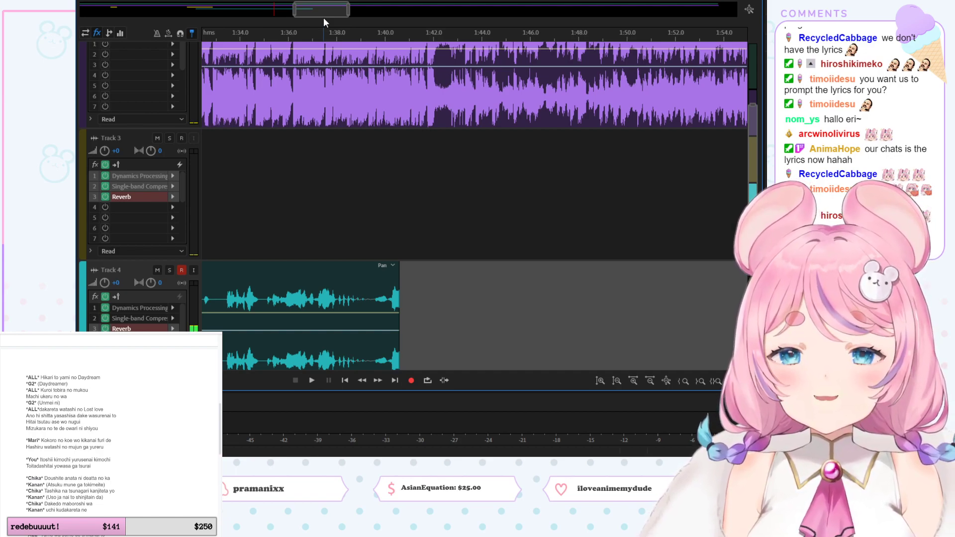
left_click_drag(323, 17, 233, 17)
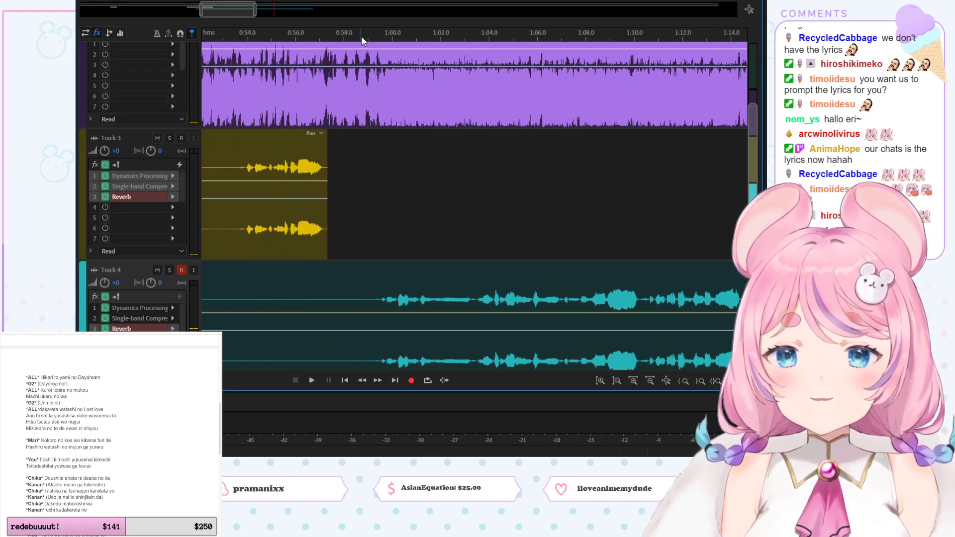
left_click(422, 276)
key("Delete")
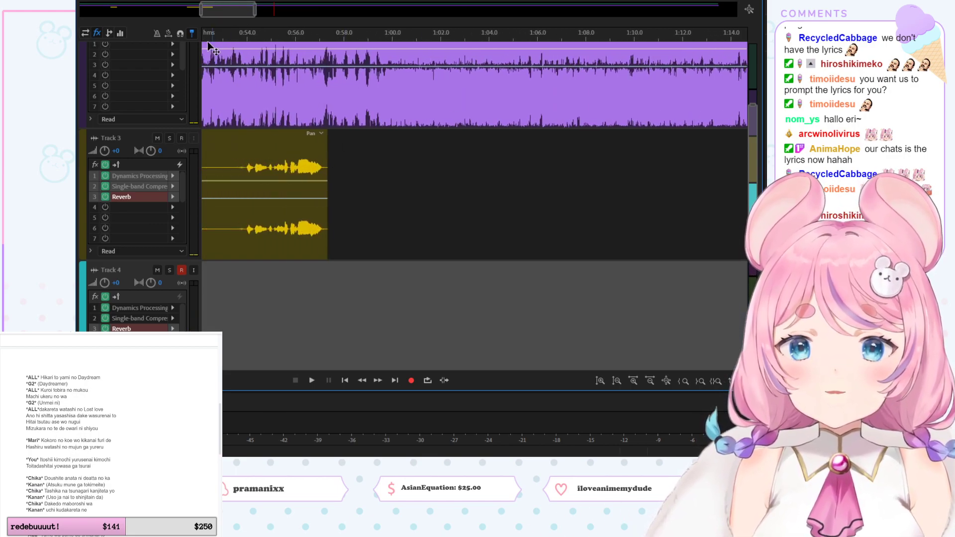
Step: Record a Track 4 take from about 0:51.3 to 0:58, then delete the clip
scroll(408, 40, "up", 4)
left_click(405, 38)
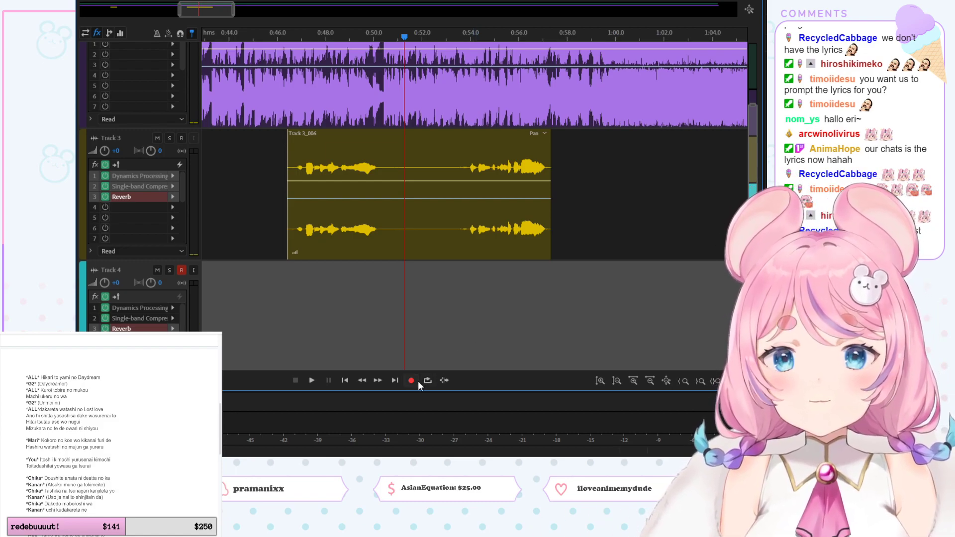
left_click(417, 381)
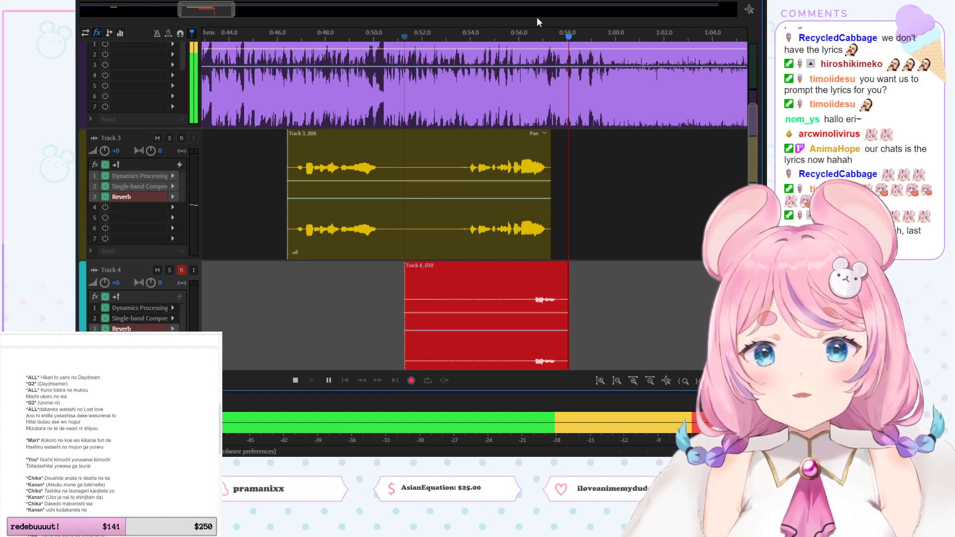
key("space")
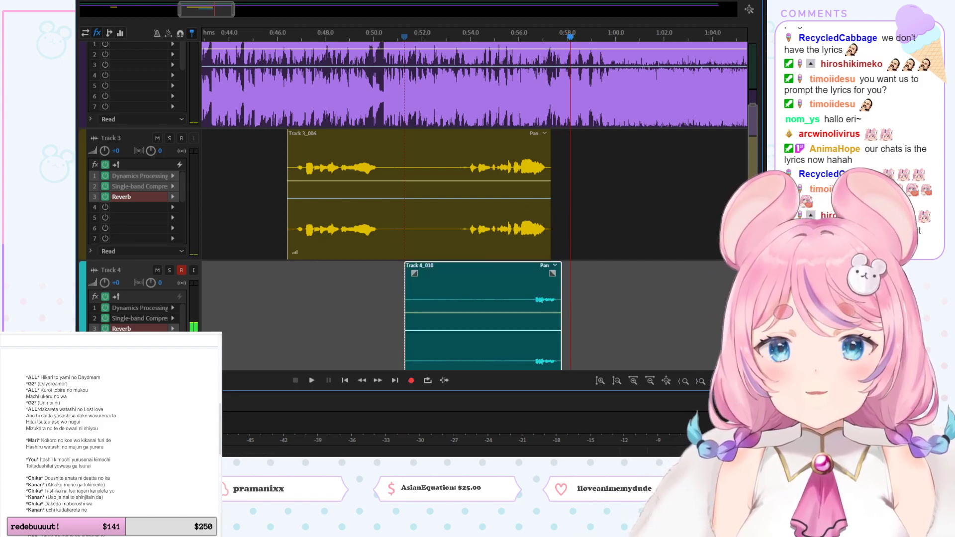
key("Delete")
Step: Play the backing tracks from about 0:59, then replay the passage starting at about 1:19
left_click(595, 37)
key("space")
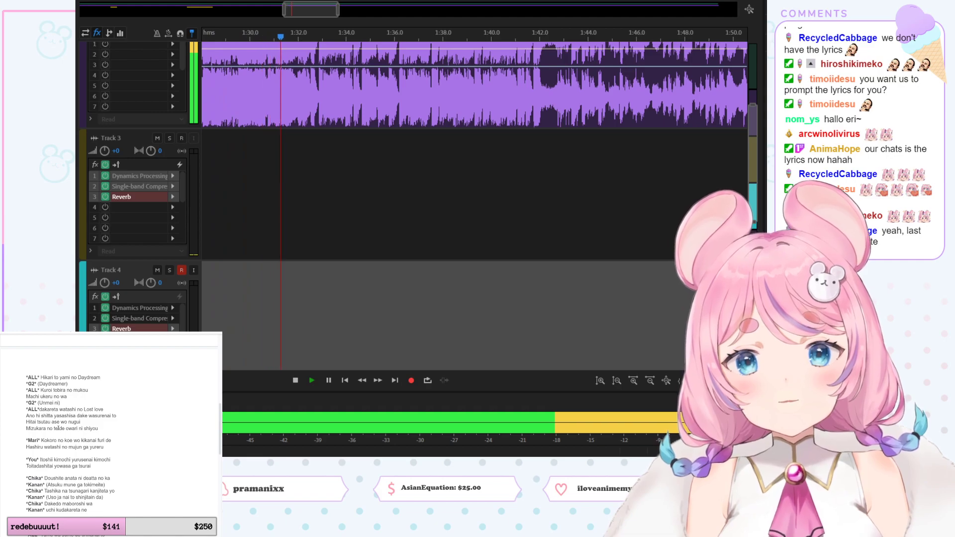
left_click_drag(311, 9, 286, 10)
left_click(306, 31)
key("space")
left_click(294, 34)
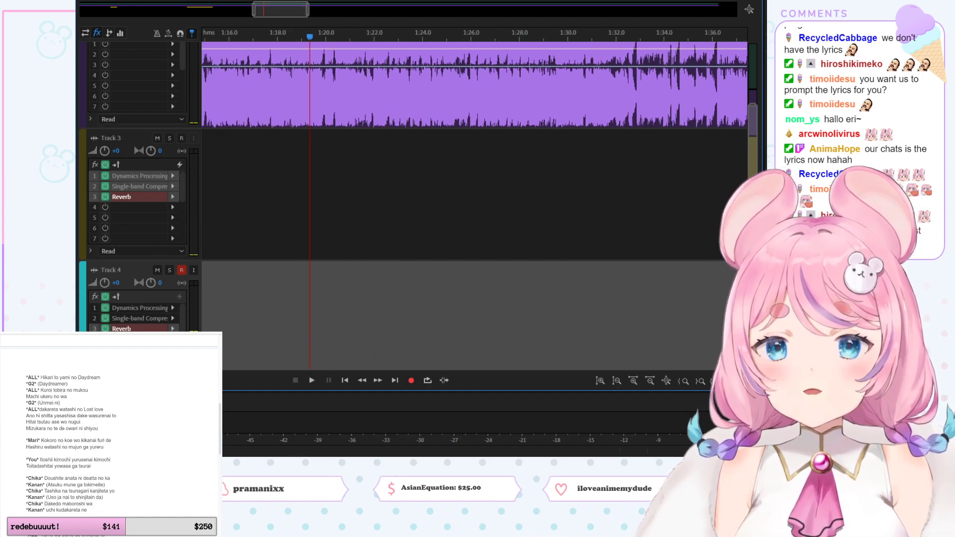
key("space")
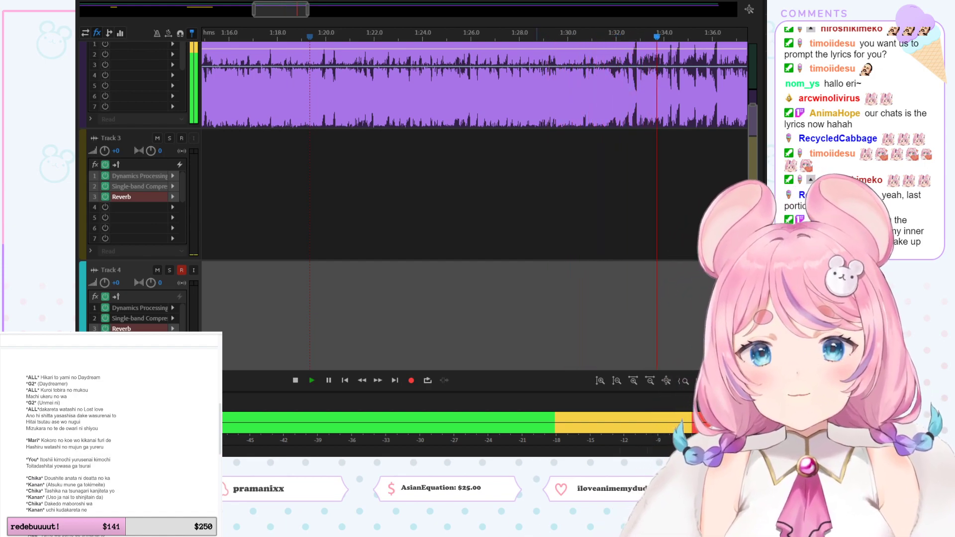
left_click(304, 36)
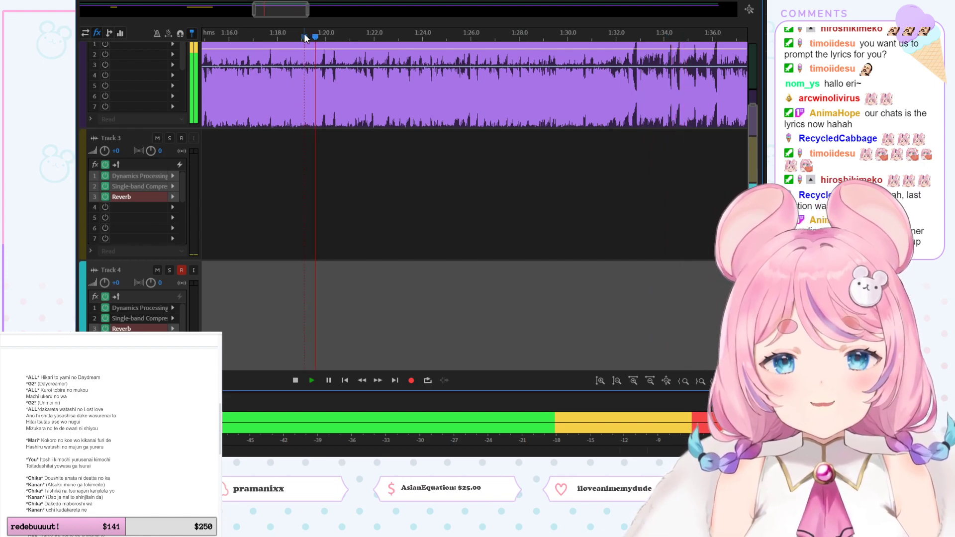
key("space")
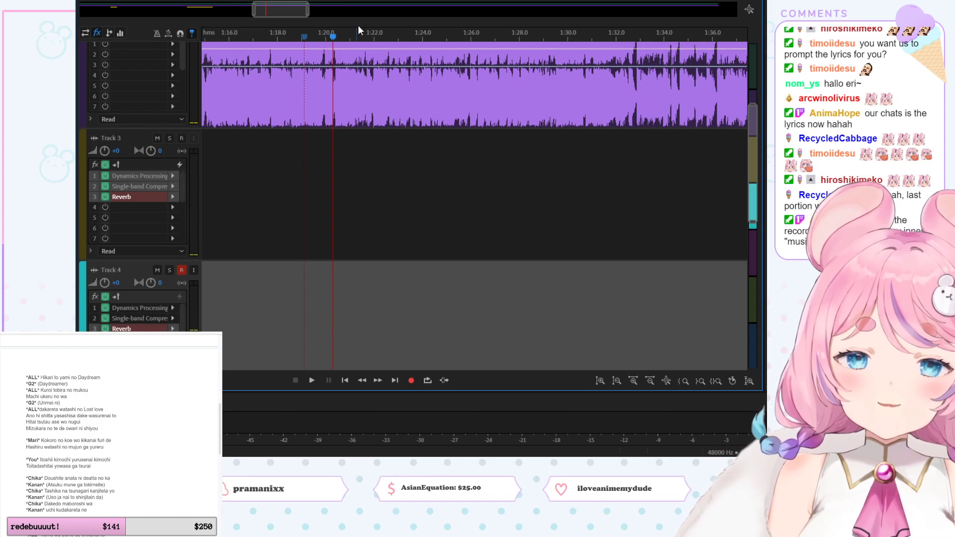
Step: Set the playhead to about 0:51, in the gap between the two sung phrases of the Track 3 clip
left_click_drag(292, 12, 226, 19)
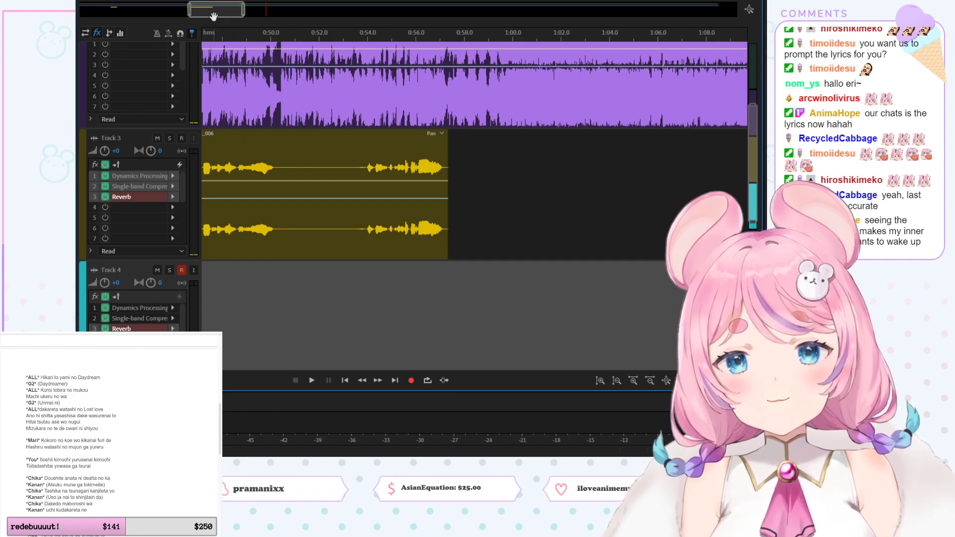
left_click_drag(262, 33, 359, 34)
left_click(408, 37)
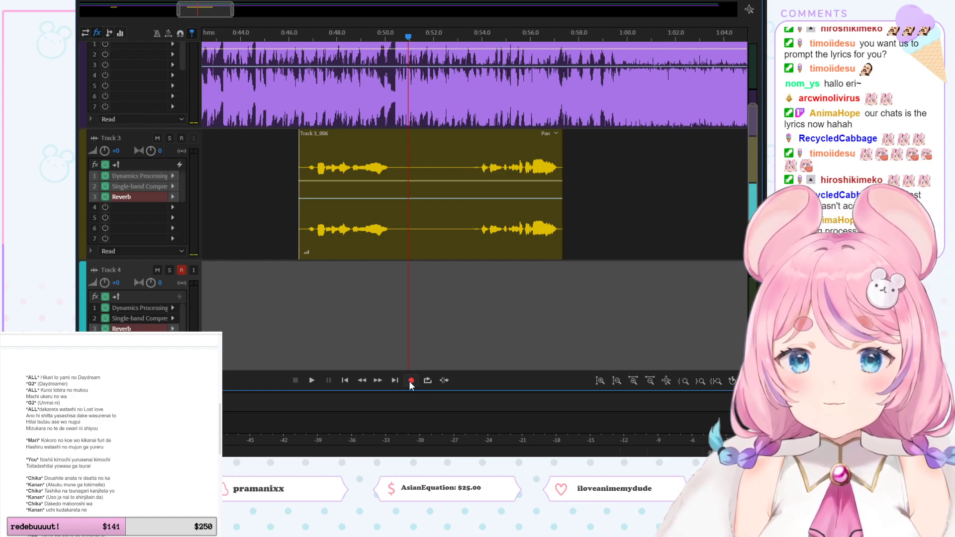
Step: Review the lyric sheet's two chorus sections, comparing the G2 "(Daydreamer)" part with the G1 part after "Inori mo koi mo Daydream"
left_click(99, 431)
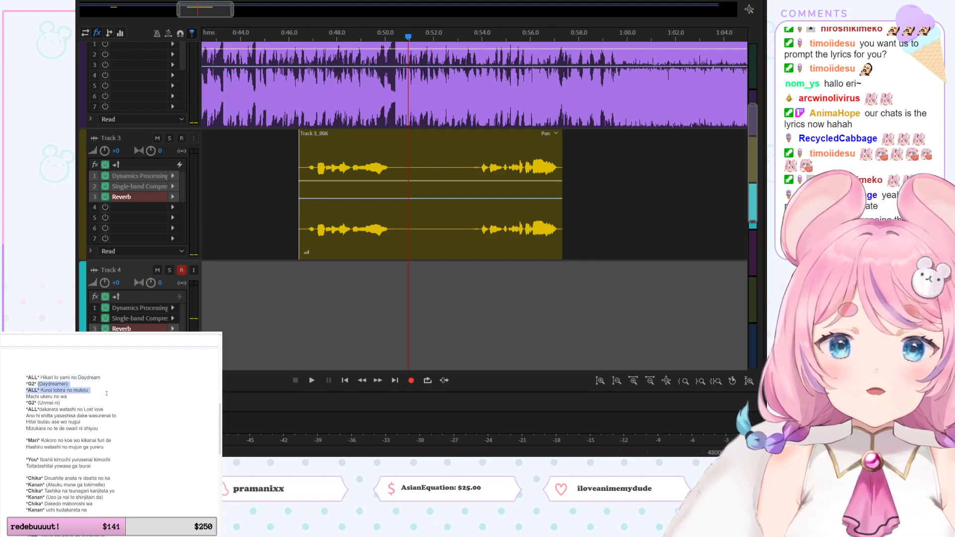
scroll(118, 463, "down", 5)
scroll(118, 463, "down", 3)
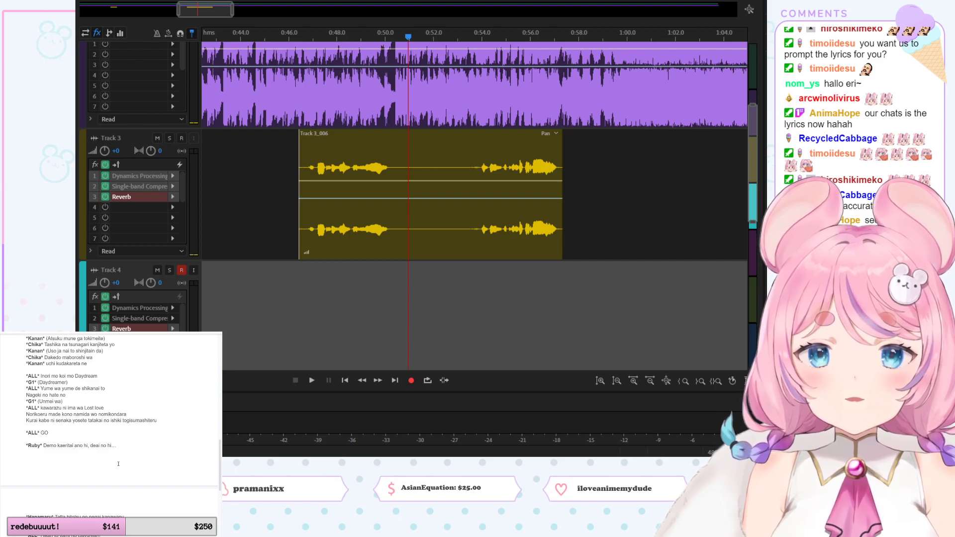
scroll(119, 464, "up", 3)
scroll(118, 463, "up", 2)
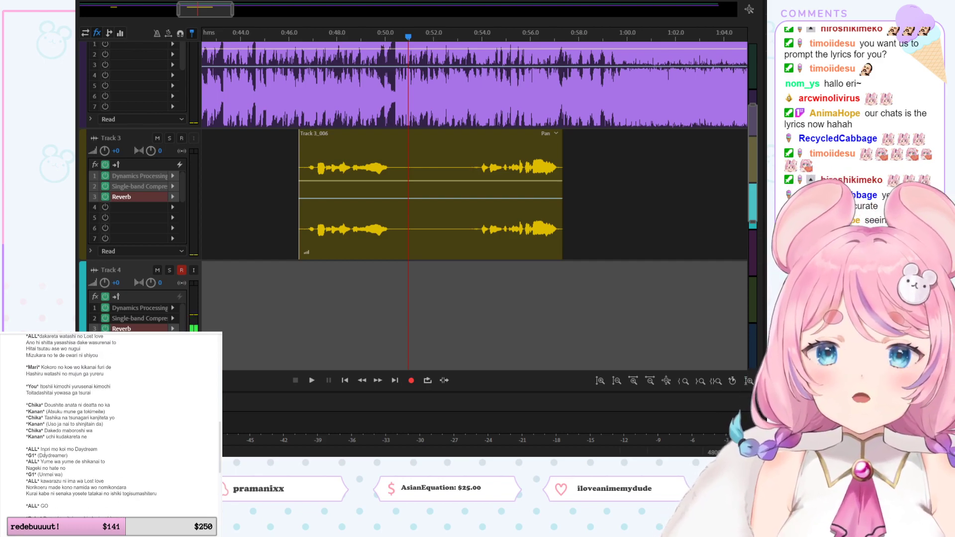
left_click_drag(40, 449, 107, 456)
left_click(60, 482)
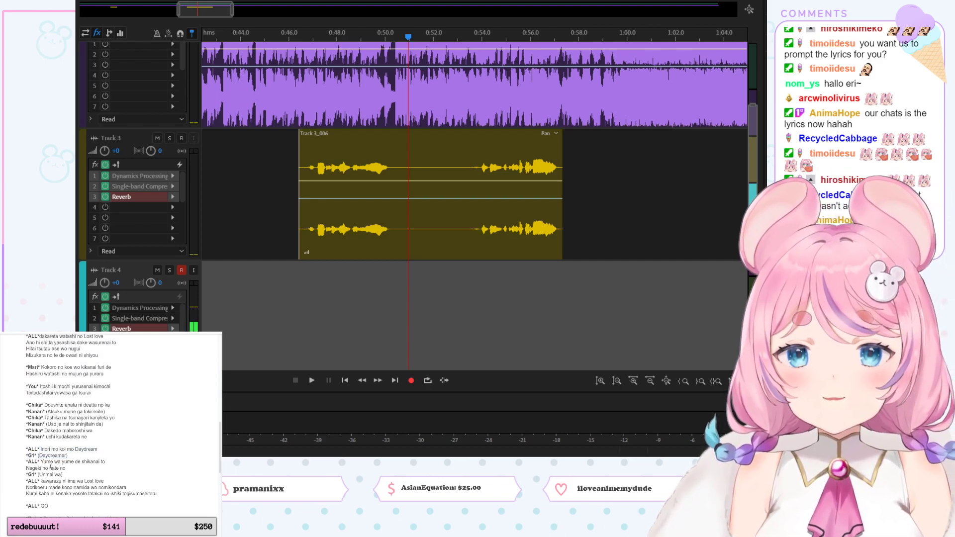
scroll(63, 481, "up", 3)
scroll(67, 481, "down", 2)
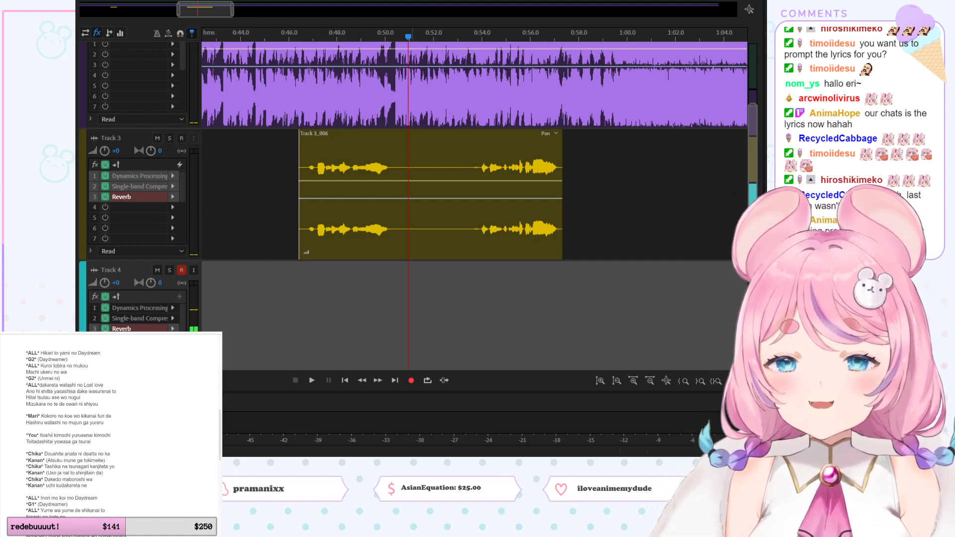
Step: Record a Track 4 vocal take from about 0:51 to 1:21, then delete the clip
key("alt+Tab")
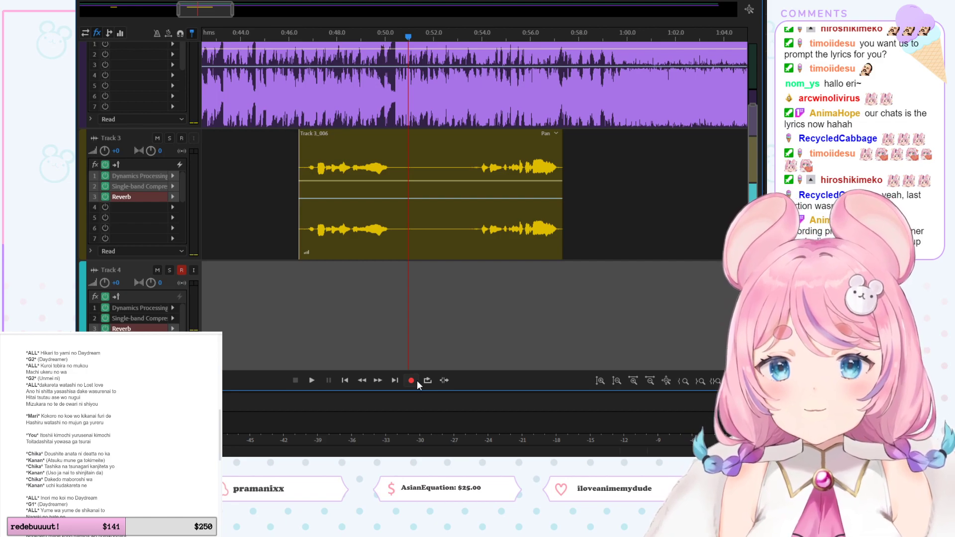
left_click(416, 381)
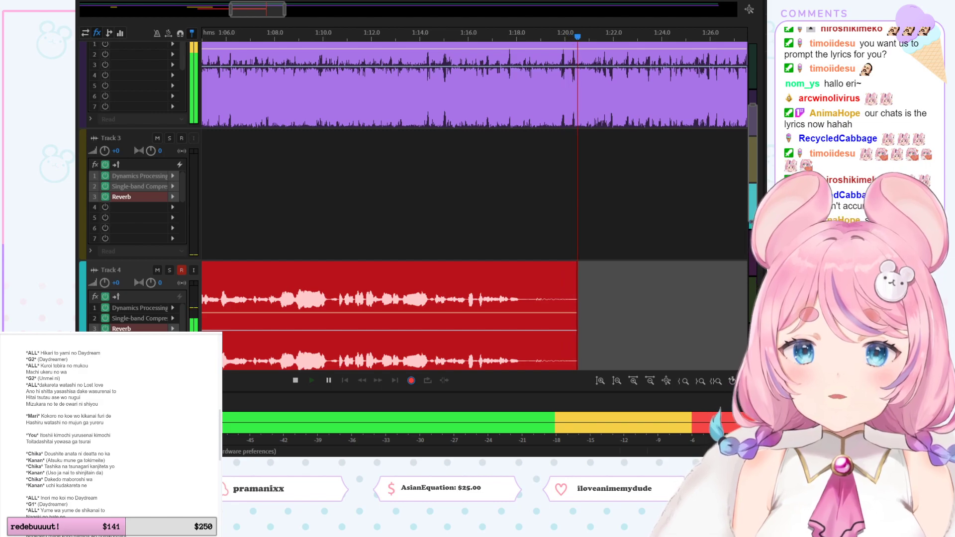
key("space")
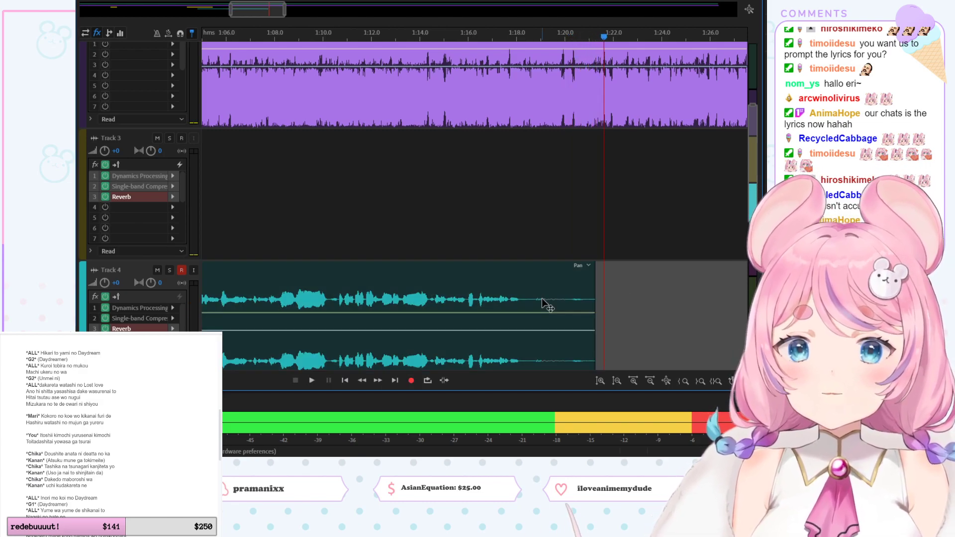
key("Delete")
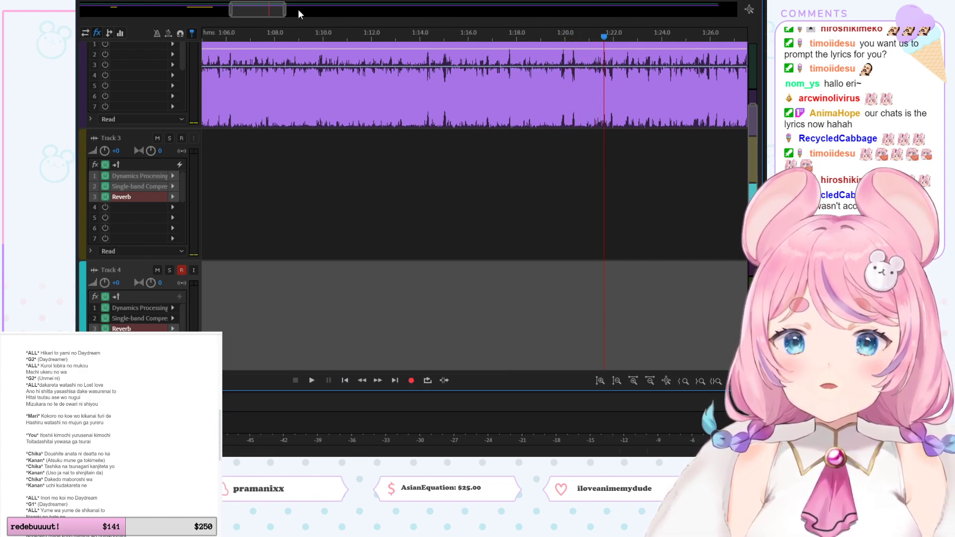
Step: Record another Track 4 take from about 0:51 to 1:29, then delete that clip
left_click_drag(265, 10, 208, 10)
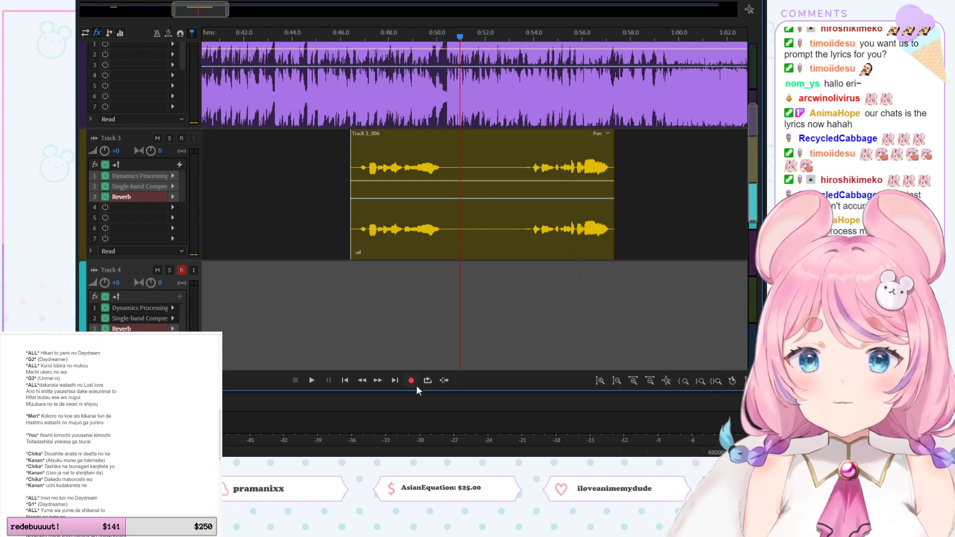
left_click(411, 380)
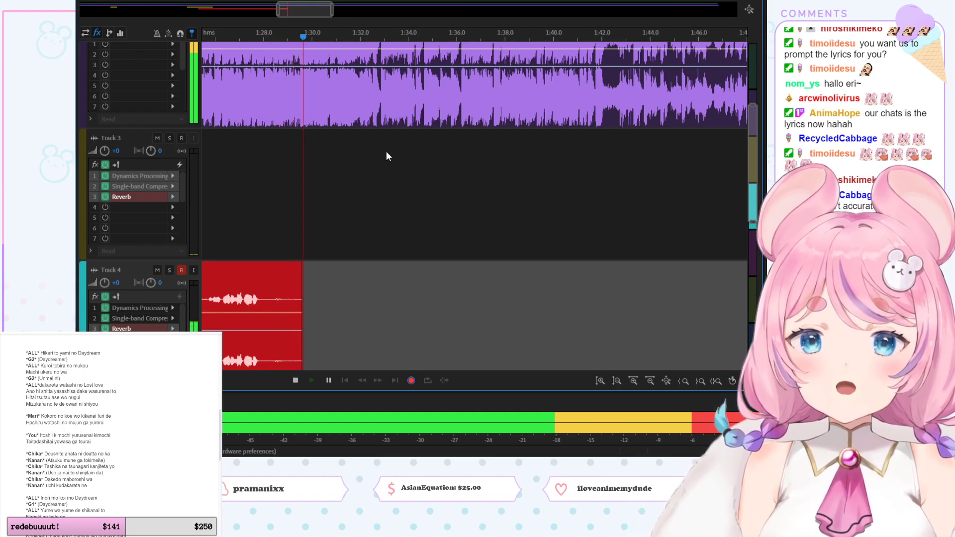
key("space")
scroll(342, 22, "left", 5)
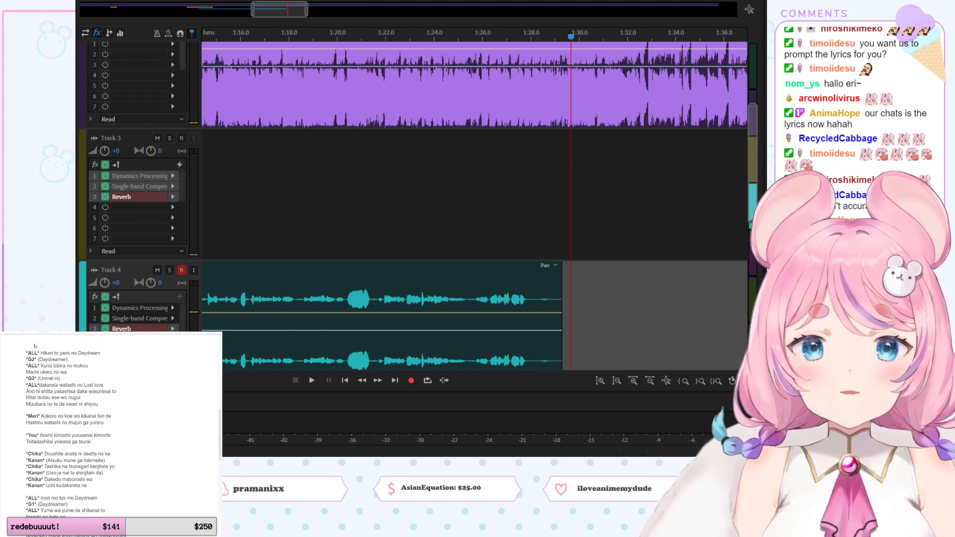
left_click(325, 36)
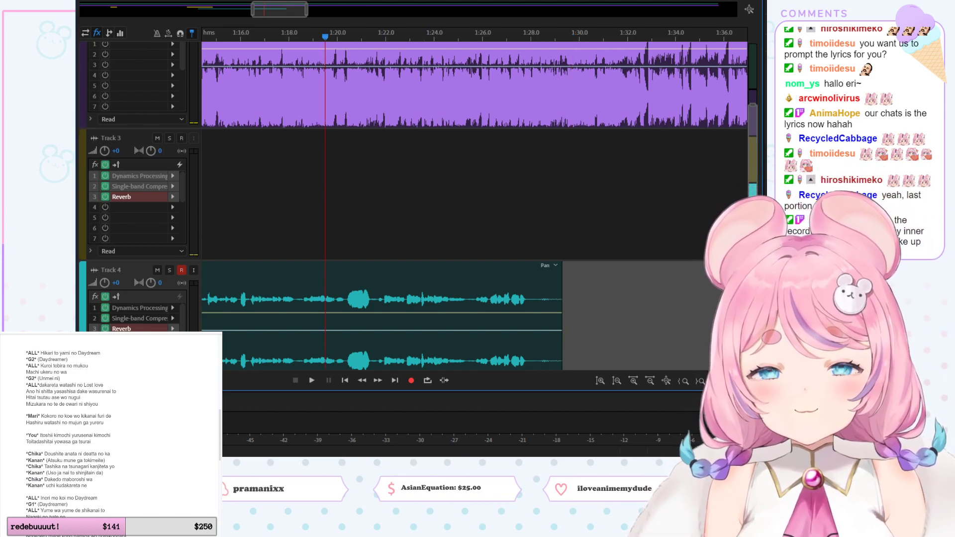
left_click(152, 397)
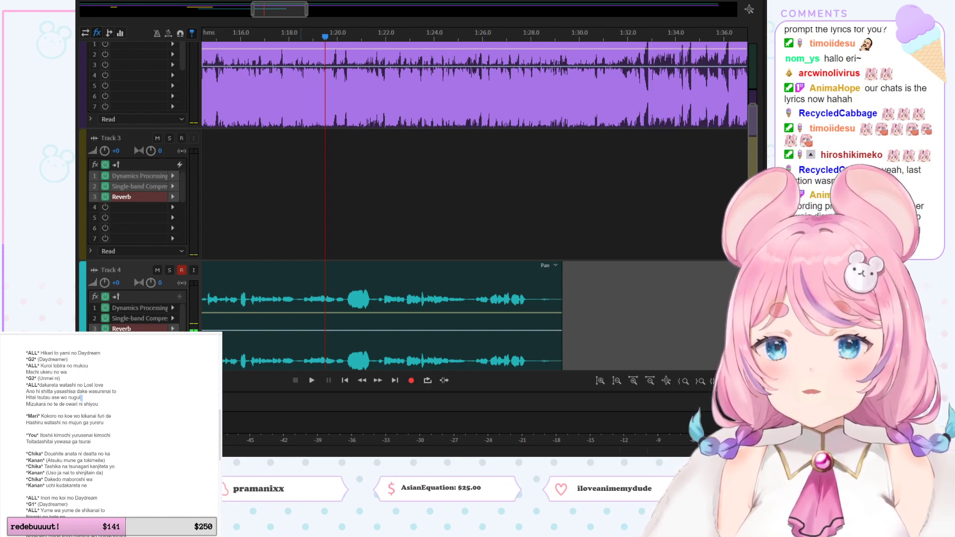
left_click(296, 36)
left_click(304, 295)
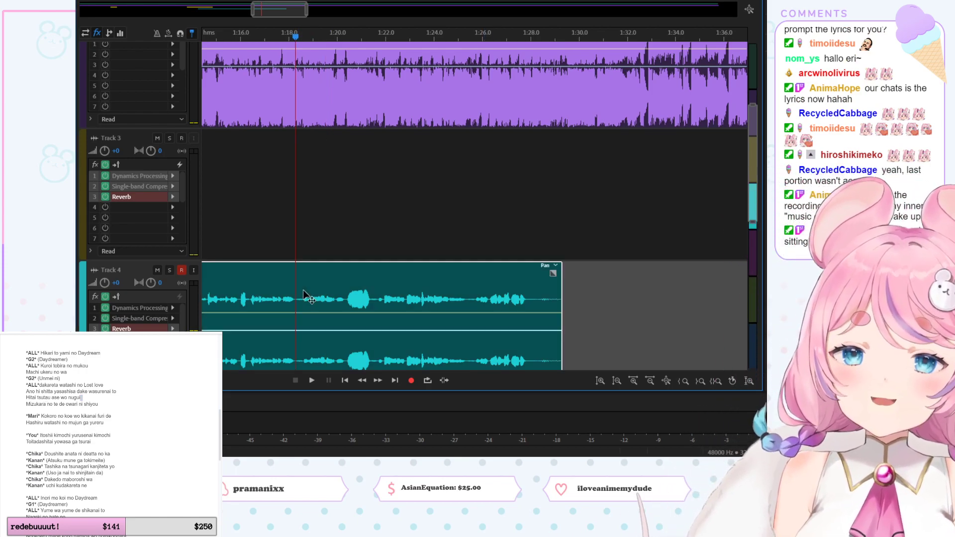
key("Delete")
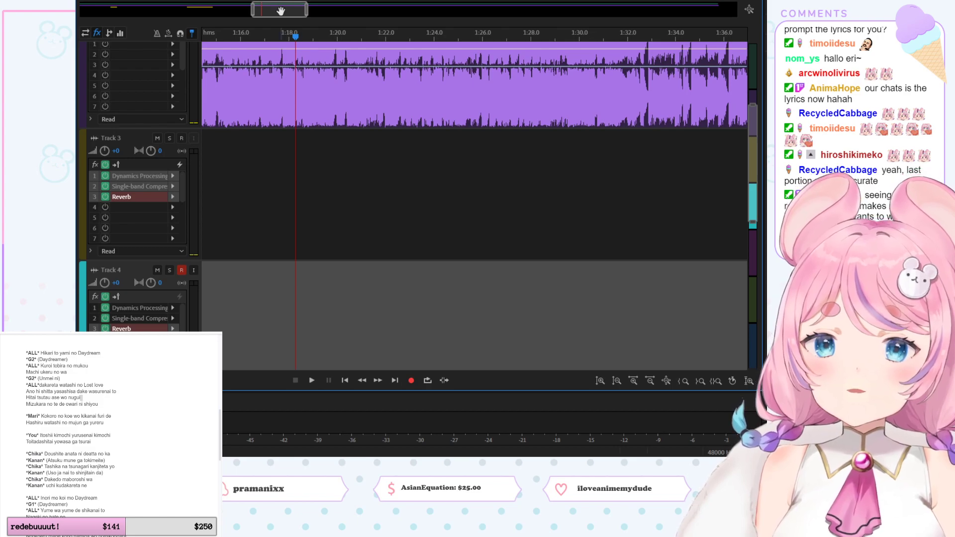
Step: Record a new vocal take on Track 4 from about 0:51 to 1:34
left_click_drag(278, 9, 216, 12)
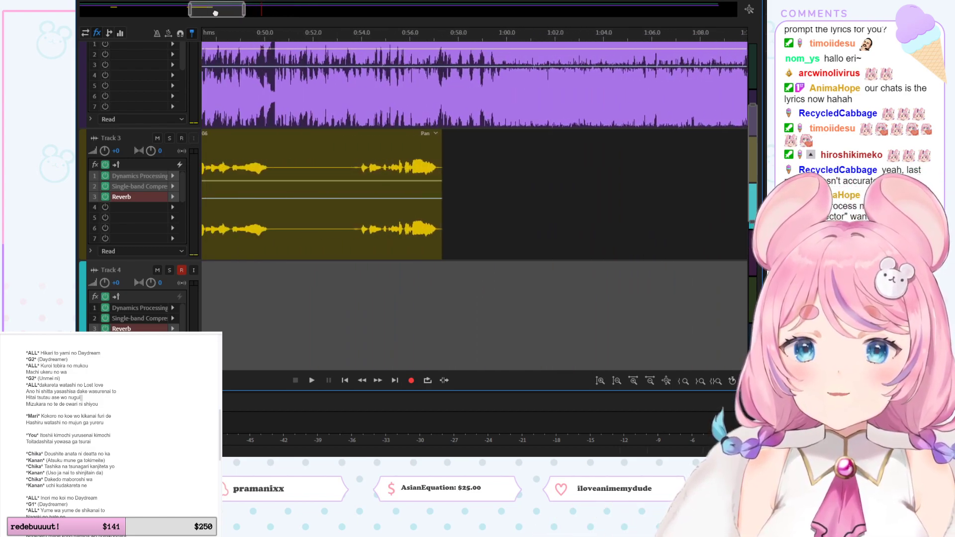
left_click(285, 33)
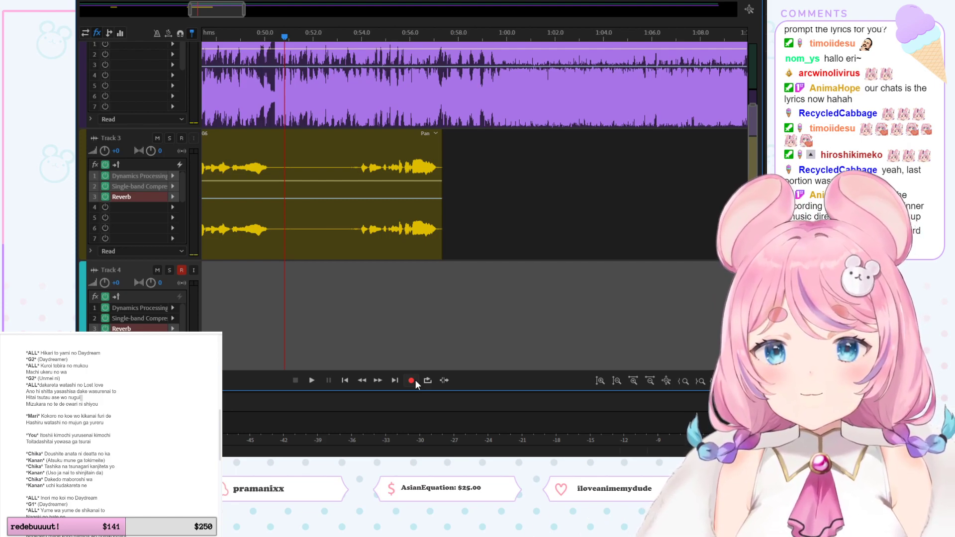
left_click(411, 380)
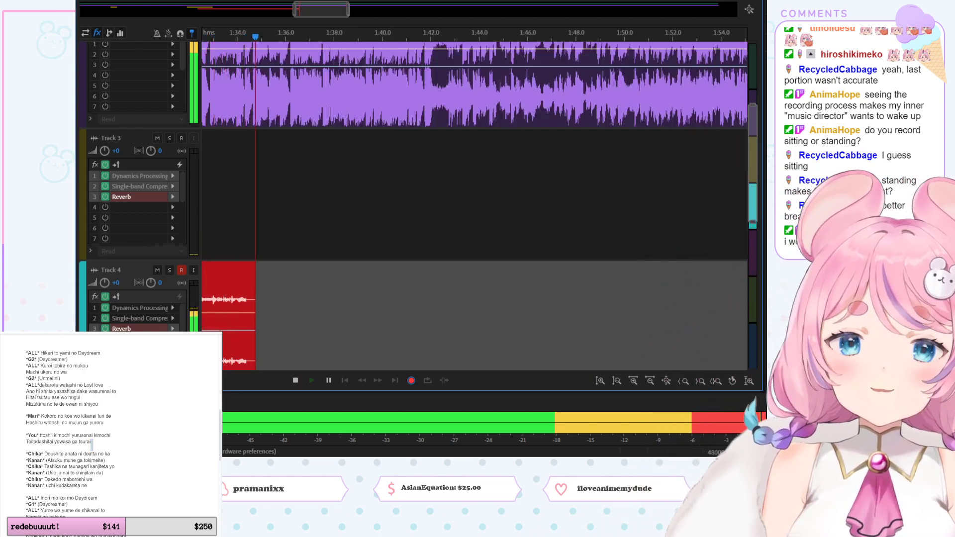
key("space")
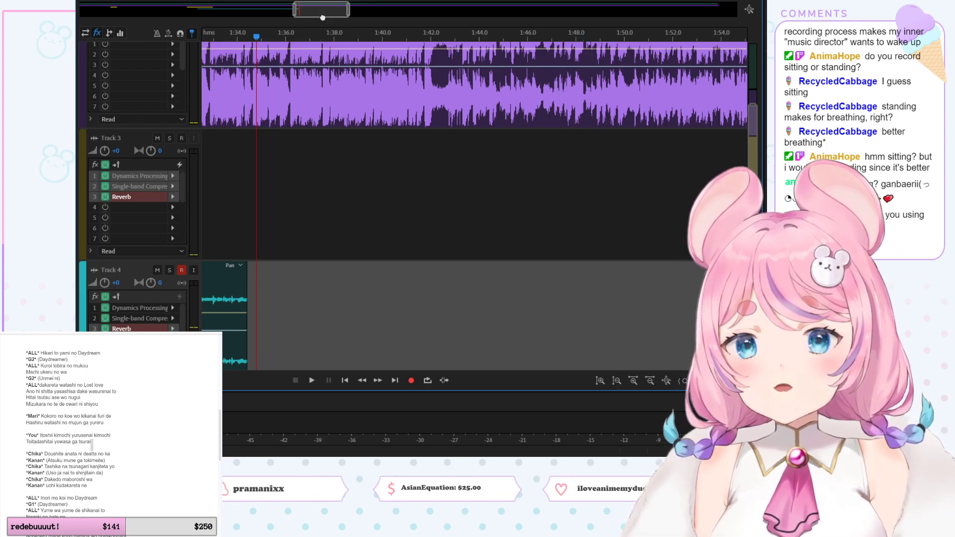
Step: Solo Track 4 and play back the new take from about 0:59 to 1:34 while following the lyric sheet
left_click_drag(323, 17, 226, 9)
left_click(379, 35)
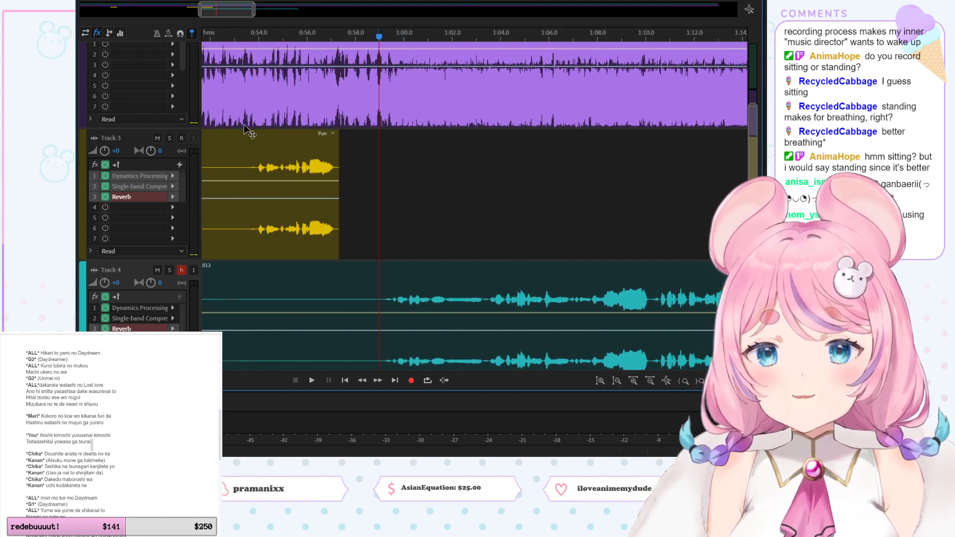
left_click(169, 270)
key("space")
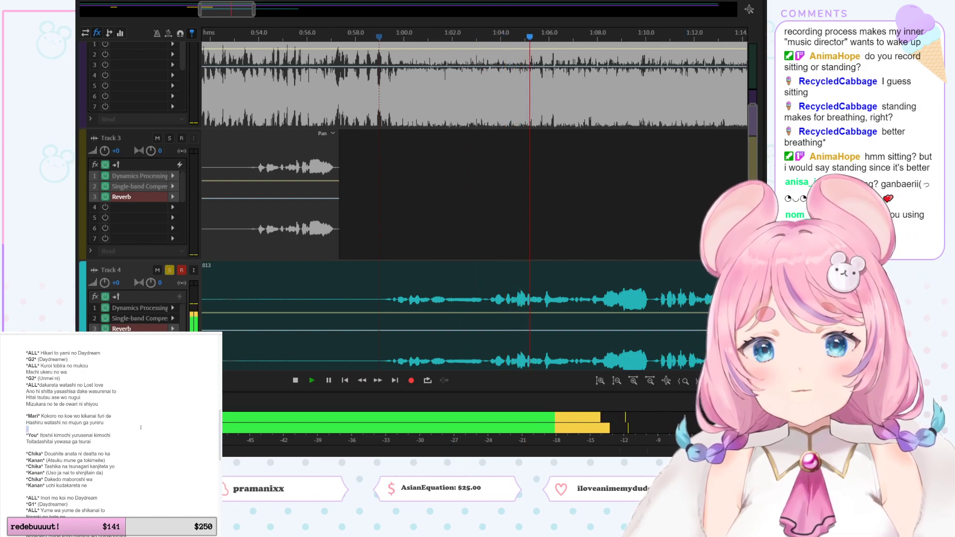
left_click(141, 427)
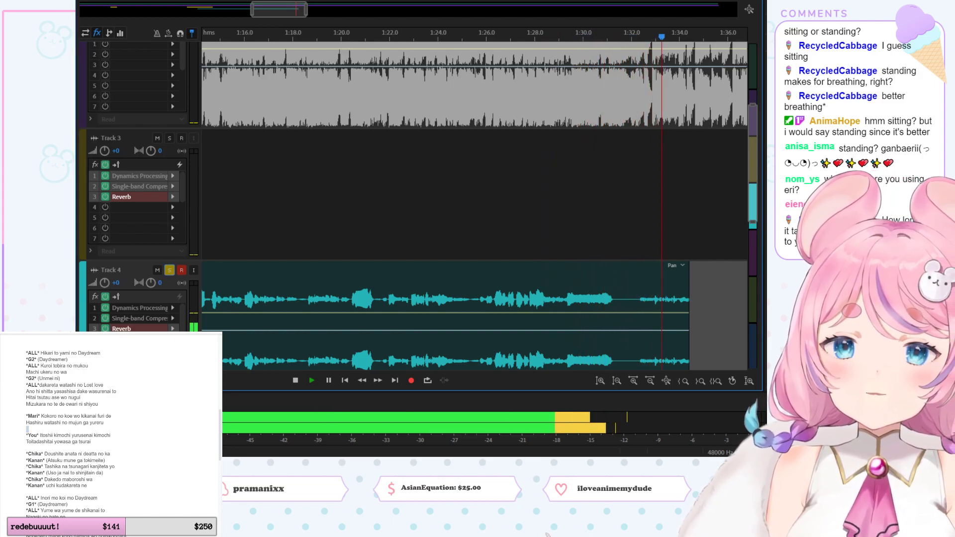
key("space")
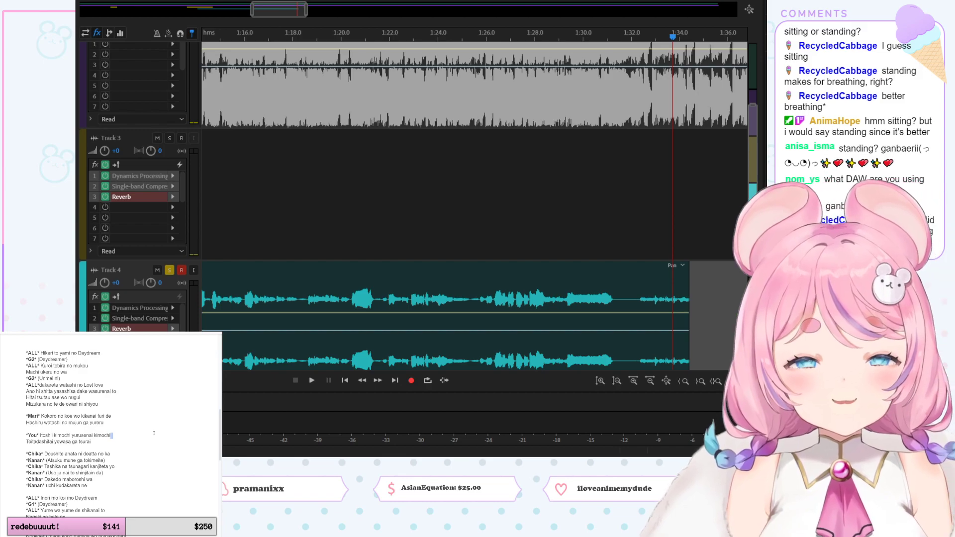
left_click(155, 429)
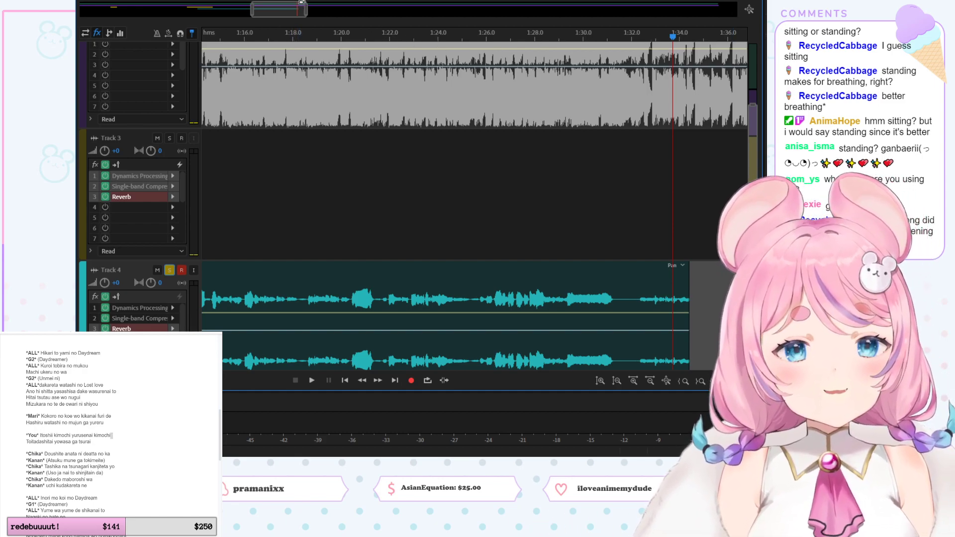
Step: Replay the opening phrase of the soloed Track 4 take several times from about 0:59
left_click_drag(282, 5, 232, 5)
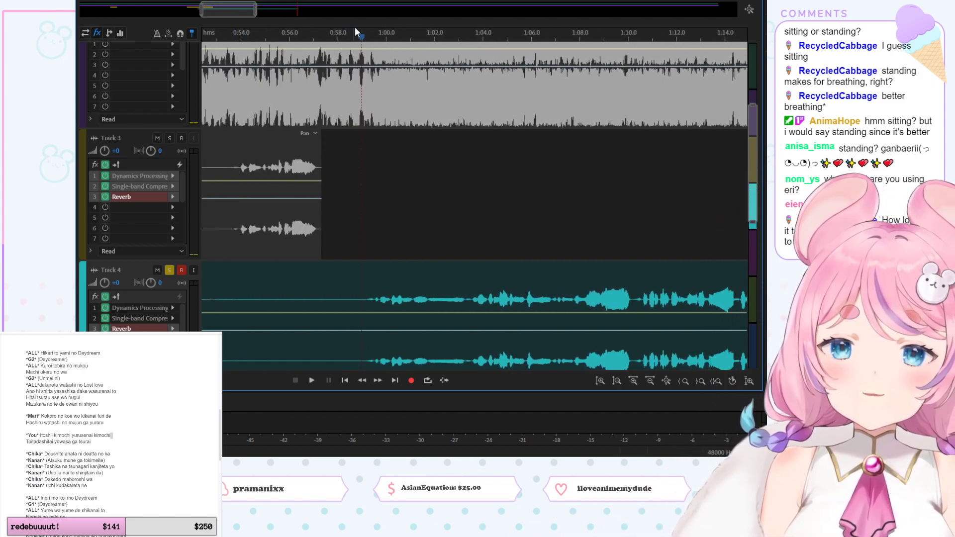
left_click(365, 39)
key("space")
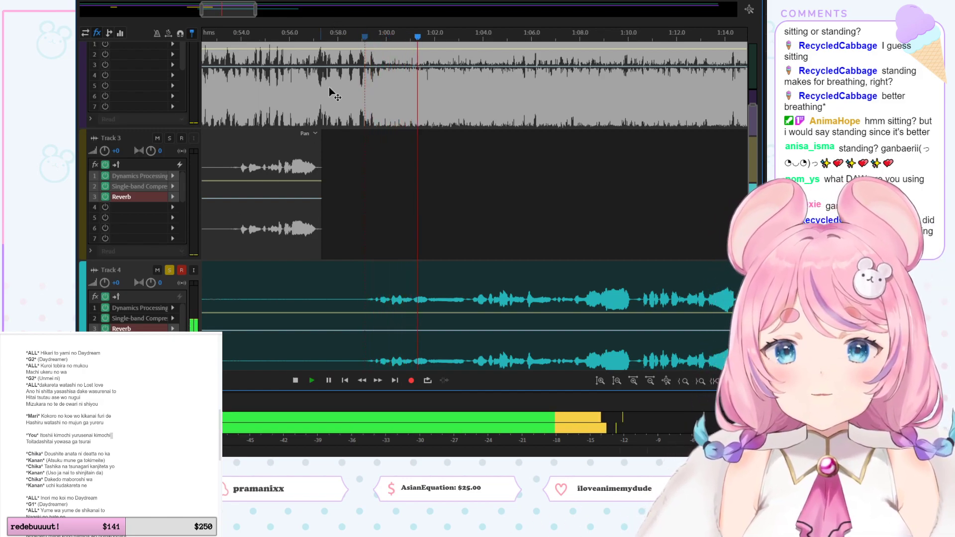
key("space")
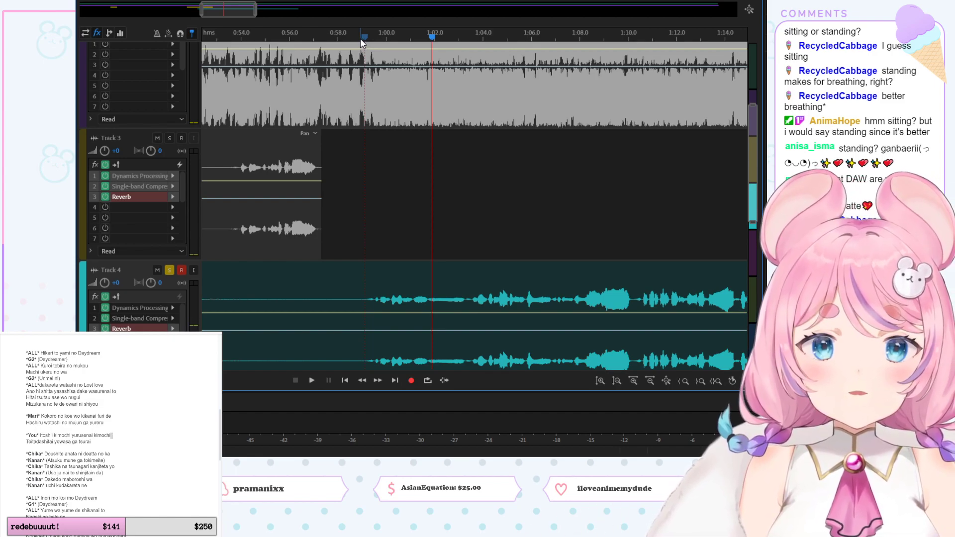
left_click(360, 38)
key("space")
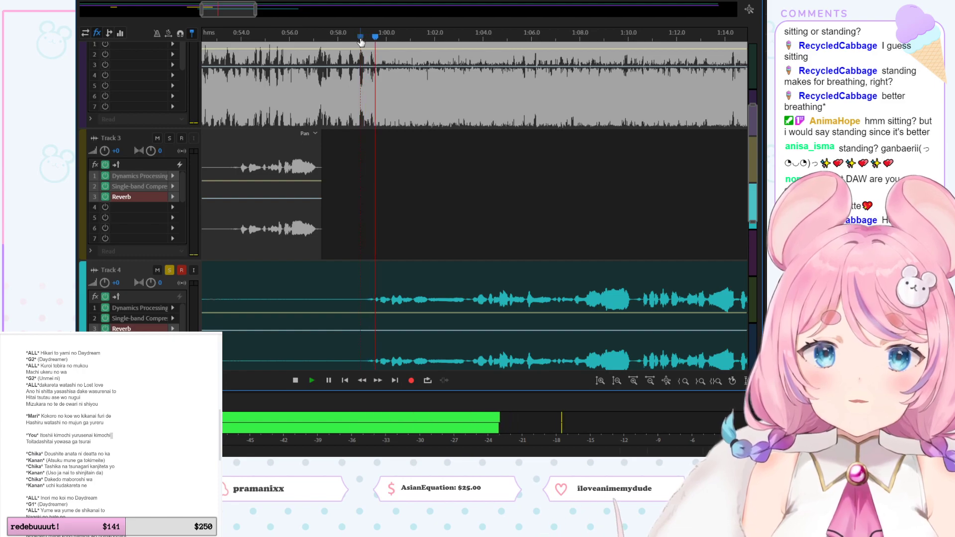
key("space")
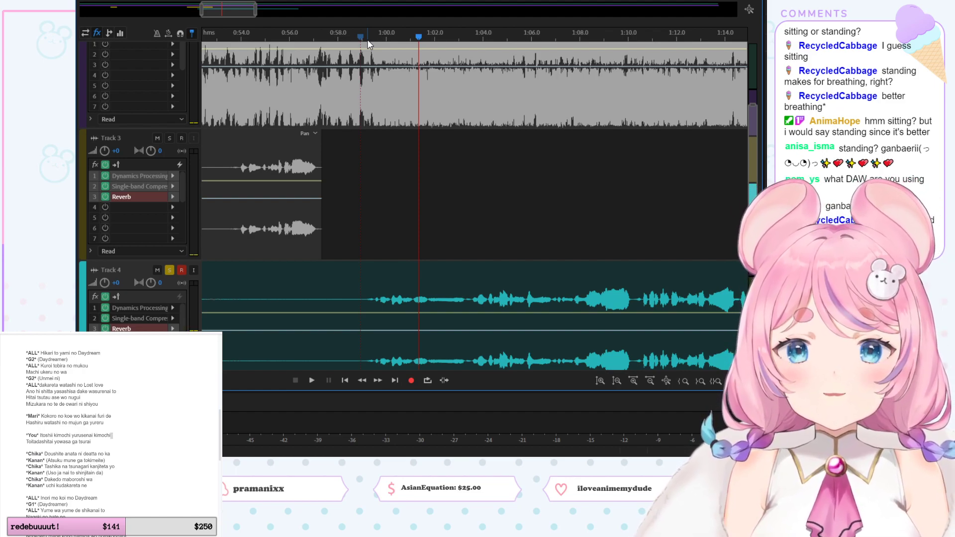
left_click(367, 36)
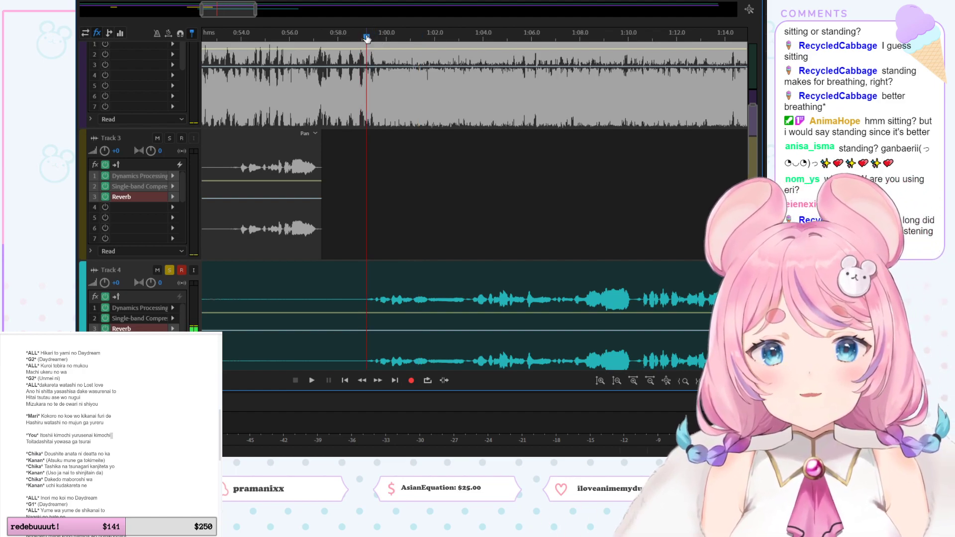
key("space")
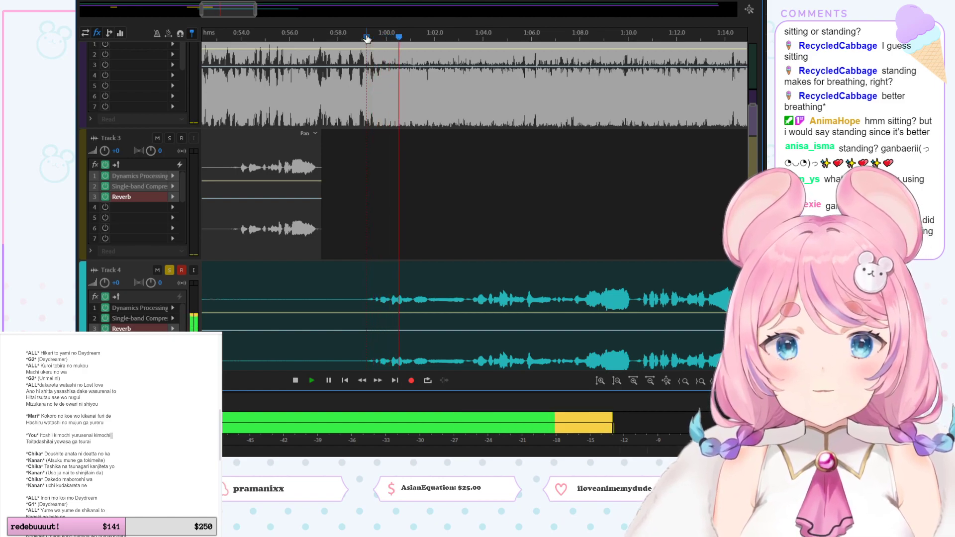
key("space")
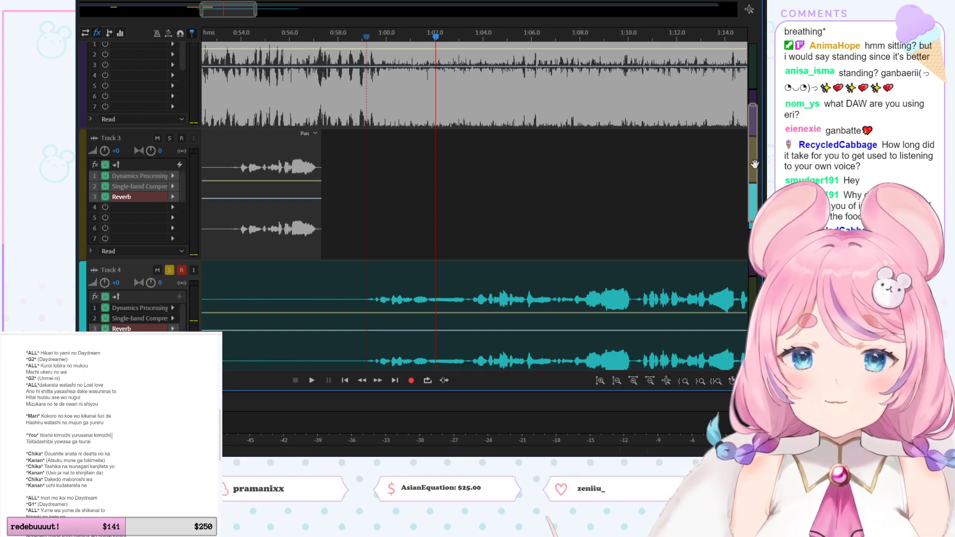
Step: Audition the first syllables of the Track 4 take in short bursts between about 0:59.6 and 1:01
scroll(755, 164, "down", 2)
left_click(376, 36)
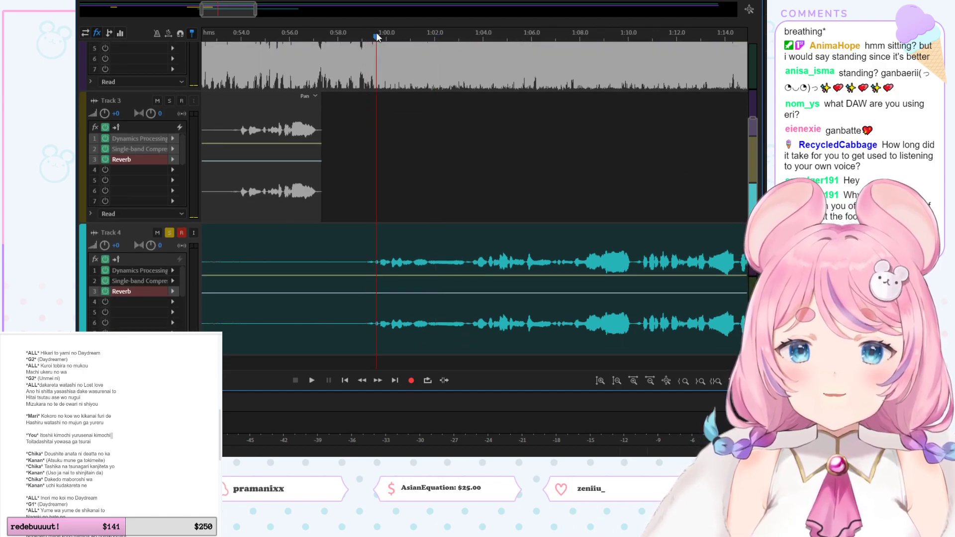
key("space")
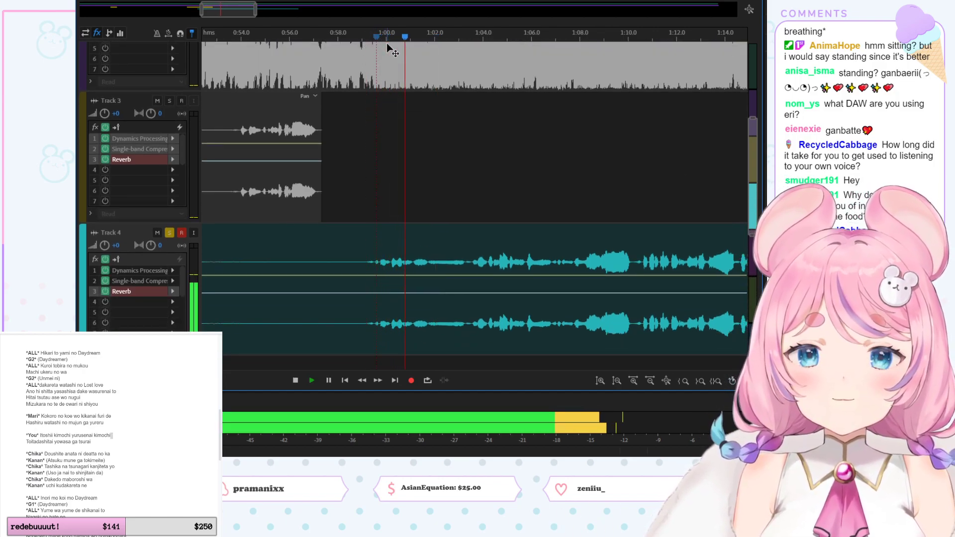
key("space")
left_click(380, 37)
key("space")
key("space")
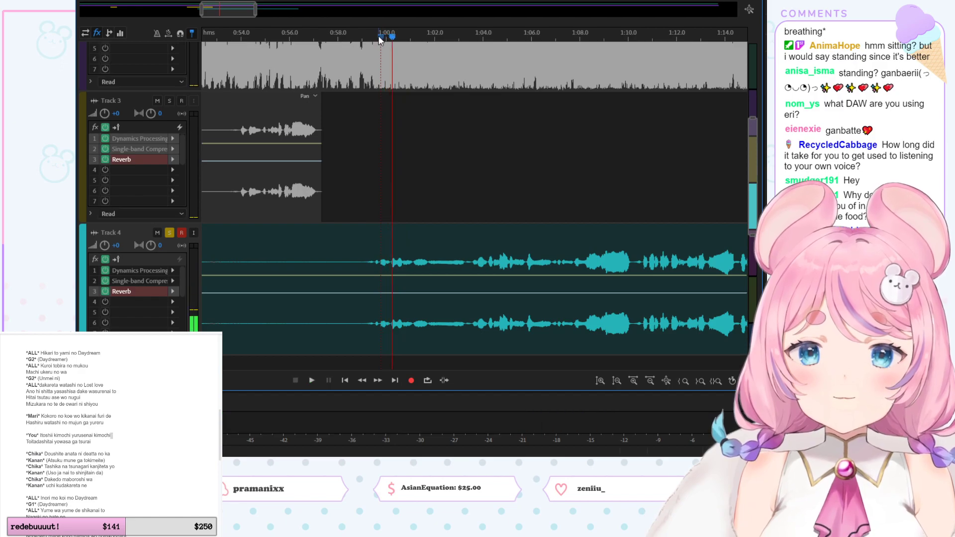
key("space")
key("space")
left_click(395, 37)
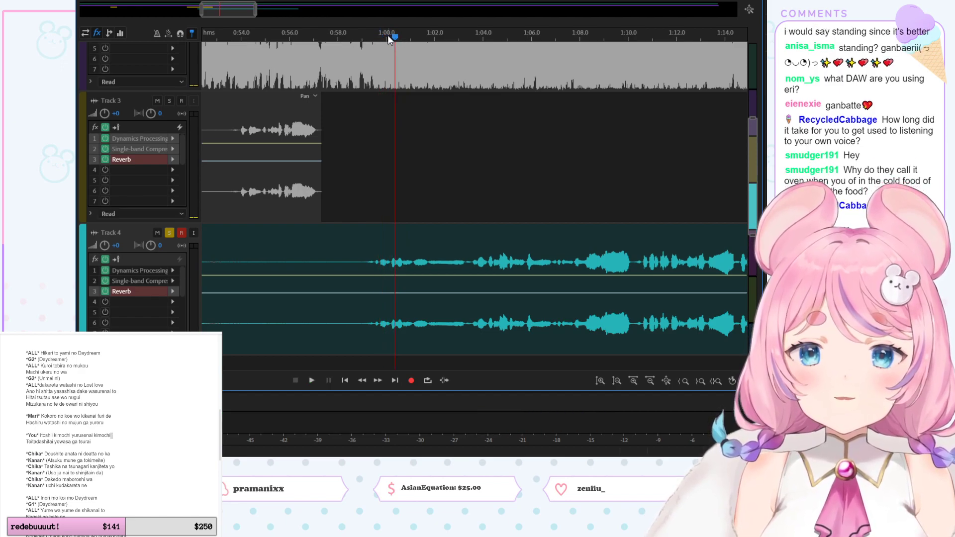
left_click(378, 34)
Step: Open the Track 4 clip in the waveform editor, select about 0:59.7 to 1:00 and play the selection
double_click(409, 249)
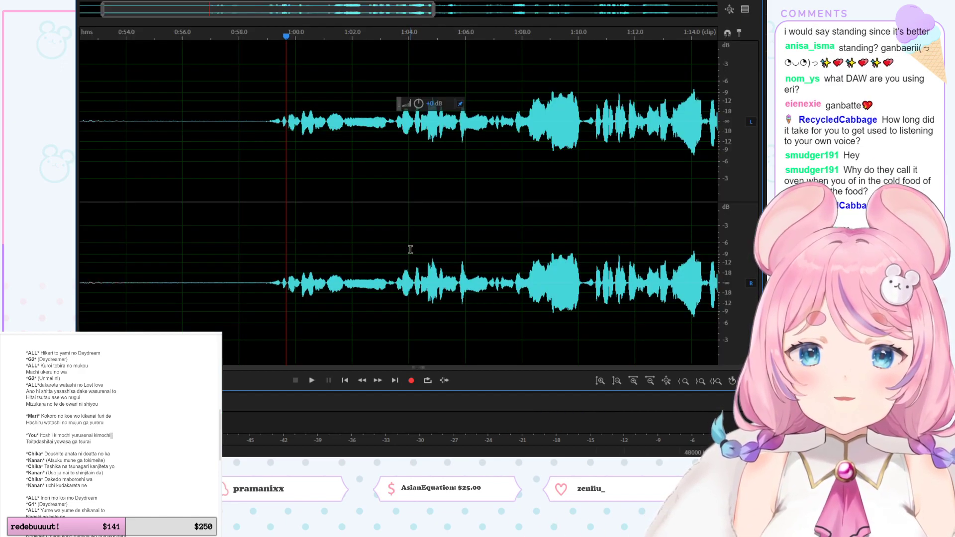
left_click(287, 120)
key("space")
key("space")
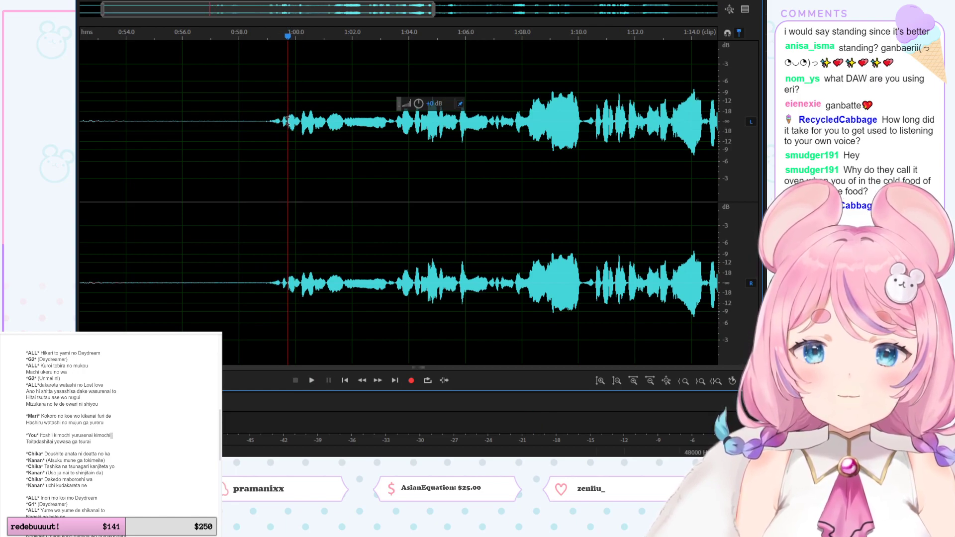
left_click_drag(289, 121, 296, 123)
key("space")
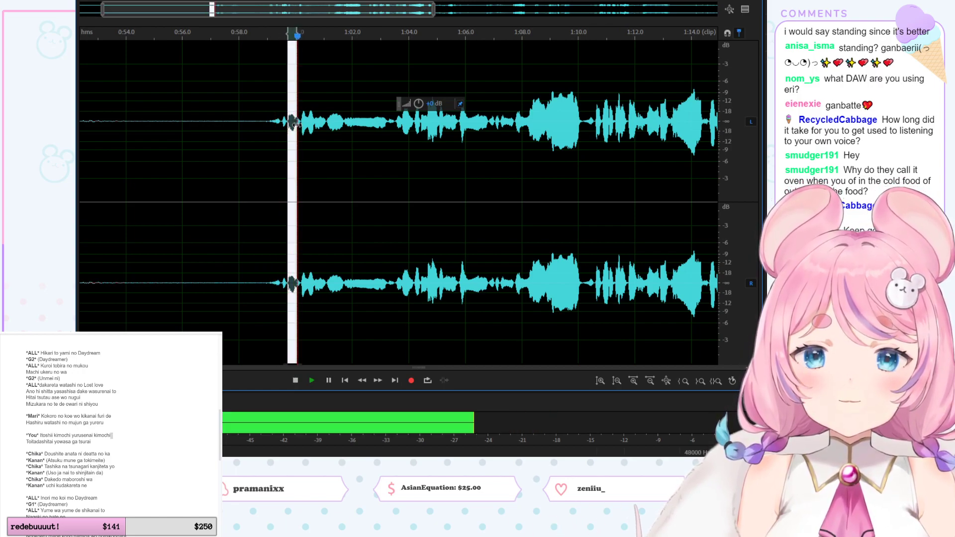
Step: Audition the clip's opening around 0:59 in the waveform editor, play the selection from about 0:59.3 to 0:59.7, and return to the multitrack session
left_click(268, 126)
key("space")
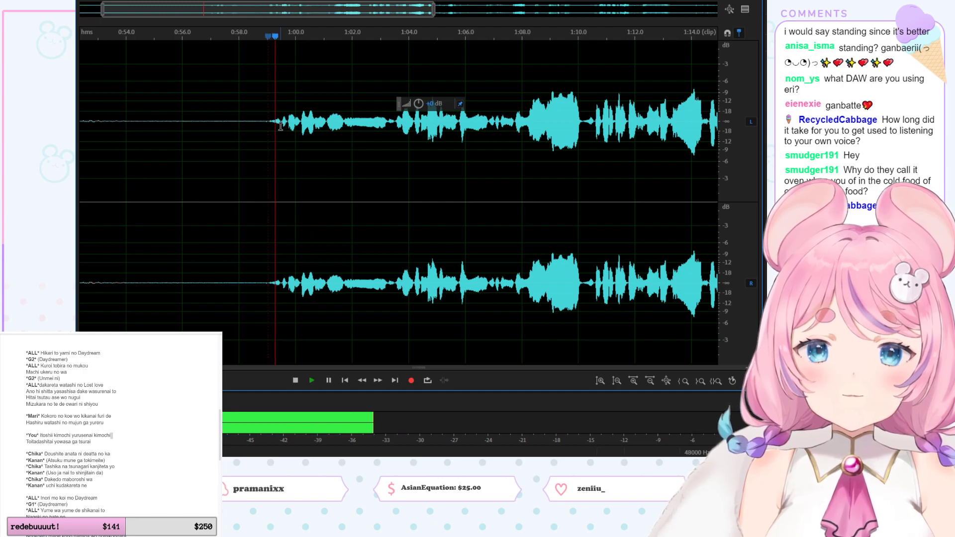
key("space")
left_click_drag(282, 125, 287, 123)
key("space")
key("space")
key("space")
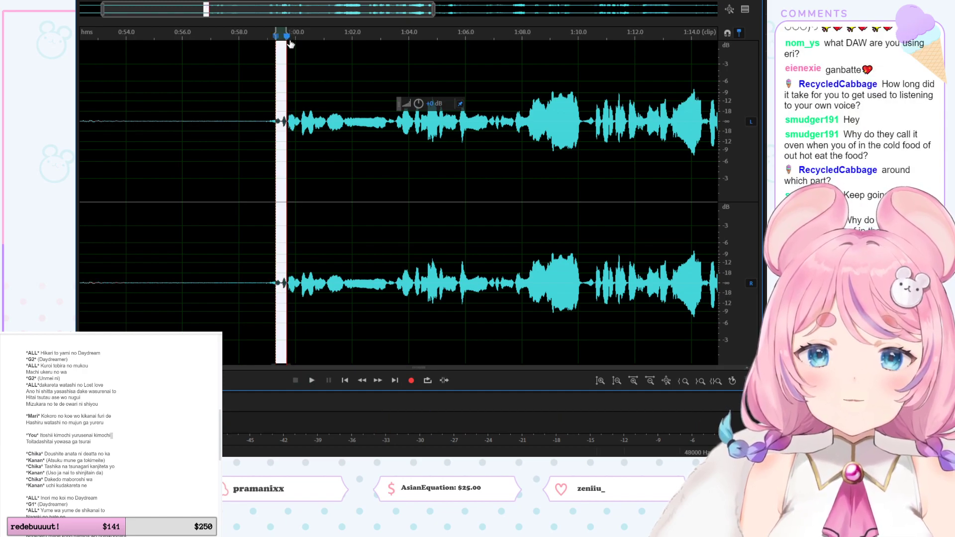
left_click(317, 131)
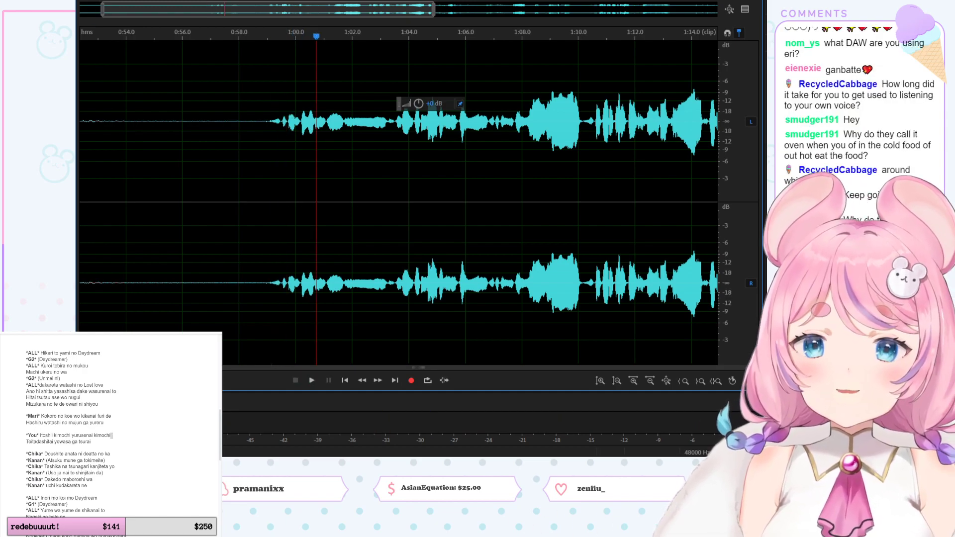
key("0")
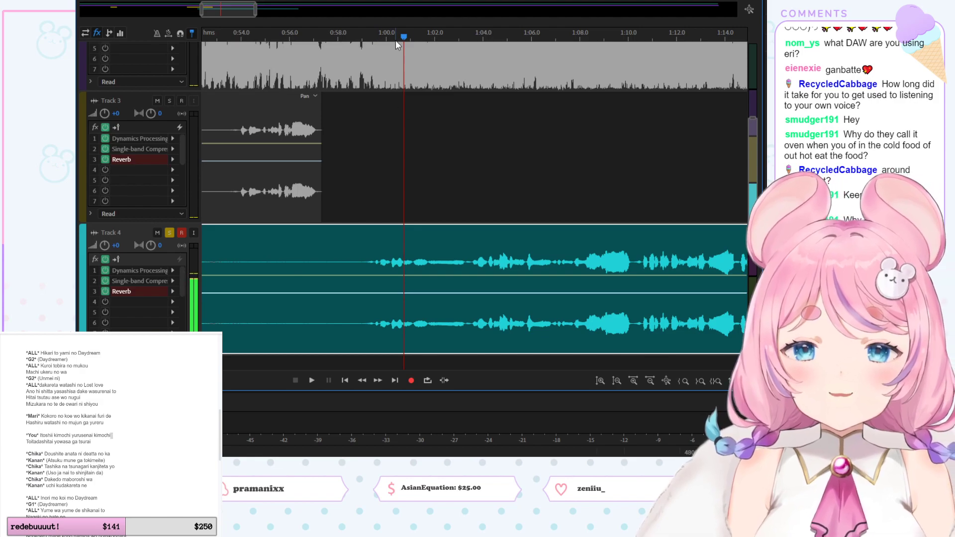
Step: Play the soloed Track 4 take from about 0:59.8 and skip ahead to about 1:04
left_click(382, 38)
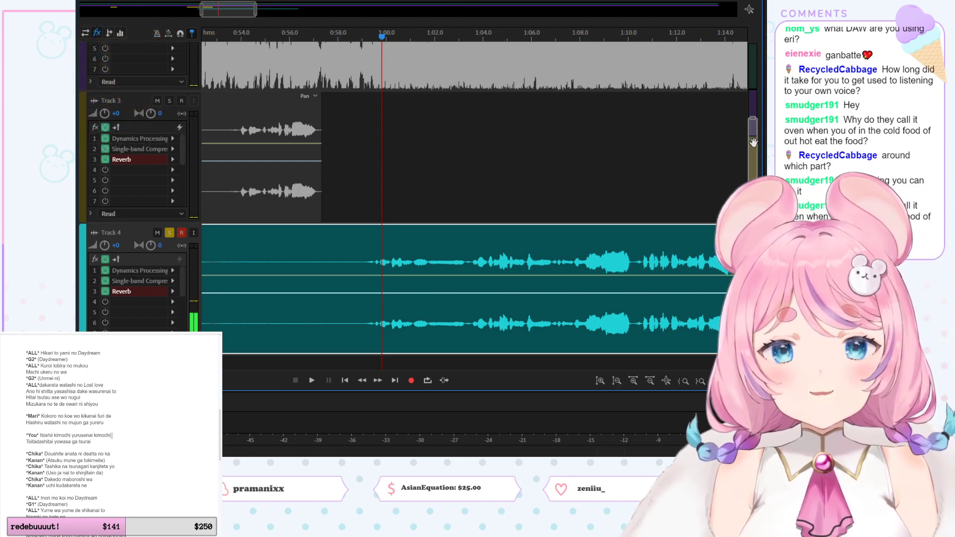
left_click_drag(753, 130, 759, 174)
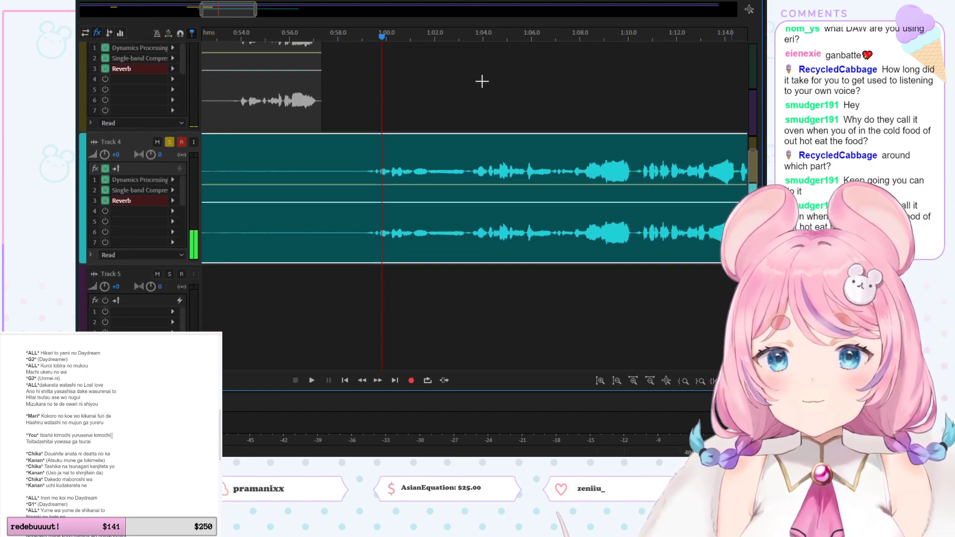
key("space")
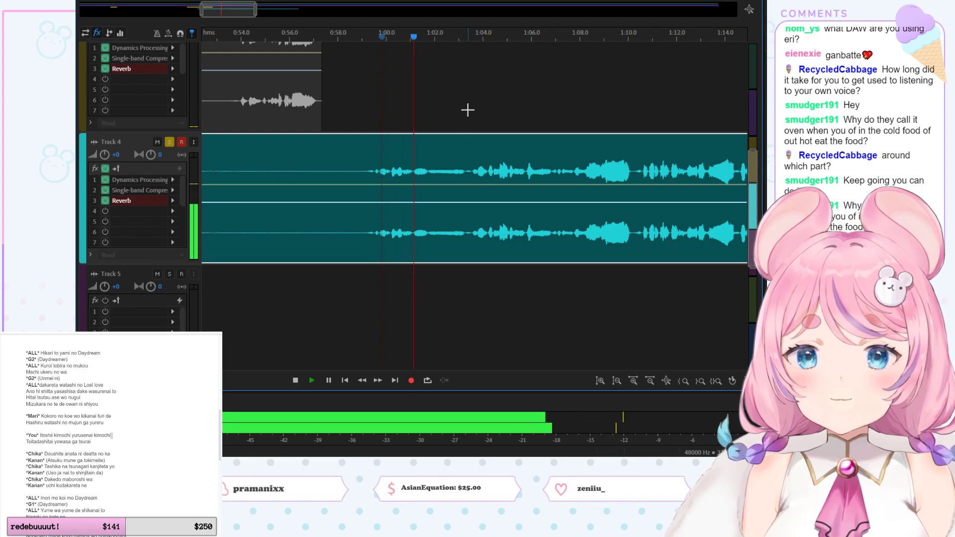
left_click(485, 34)
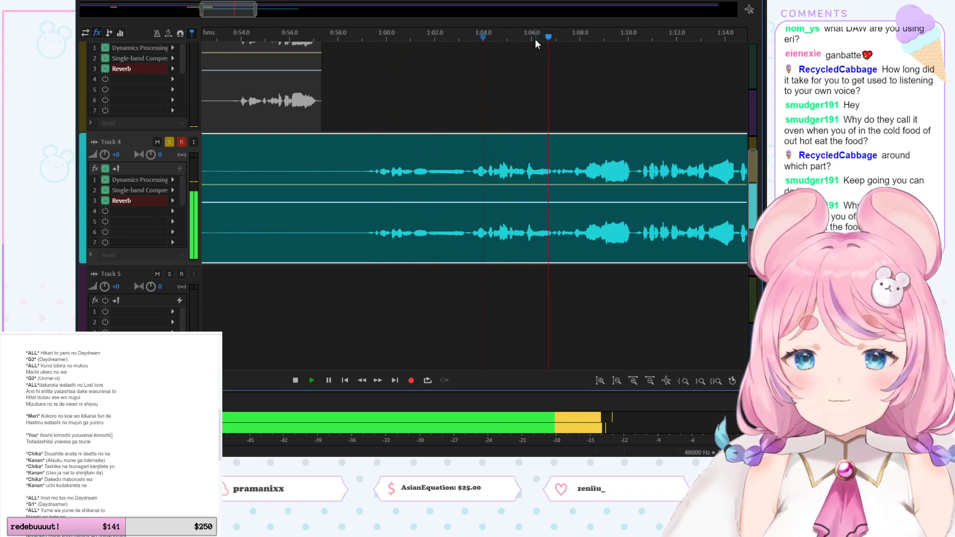
left_click_drag(237, 17, 253, 16)
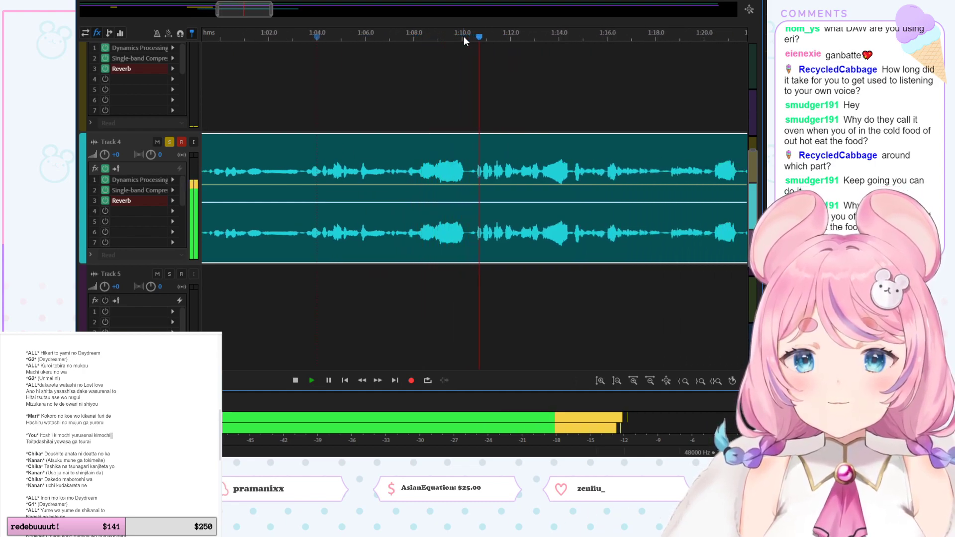
Step: Replay the start of the Track 4 phrase at about 1:10 several times and listen through to about 1:22
left_click_drag(466, 38, 475, 39)
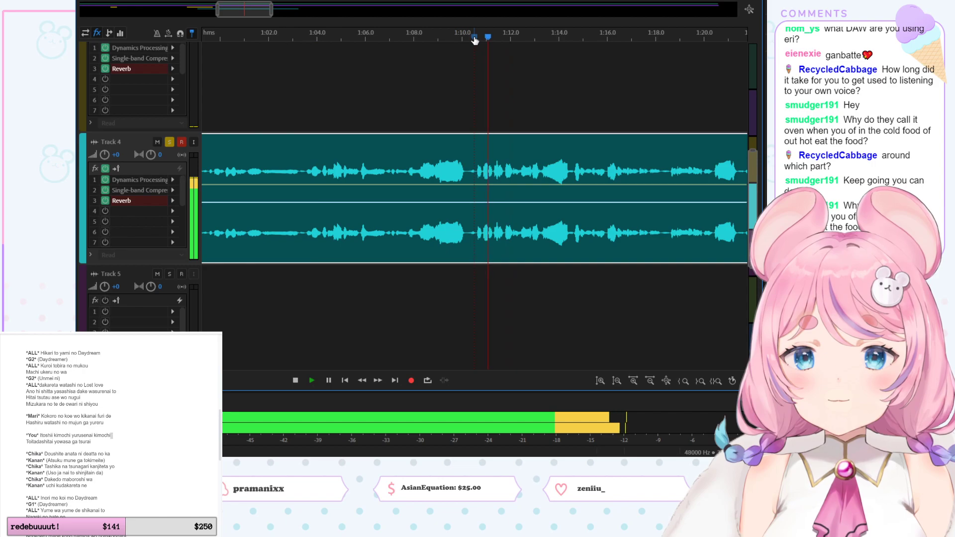
left_click(471, 38)
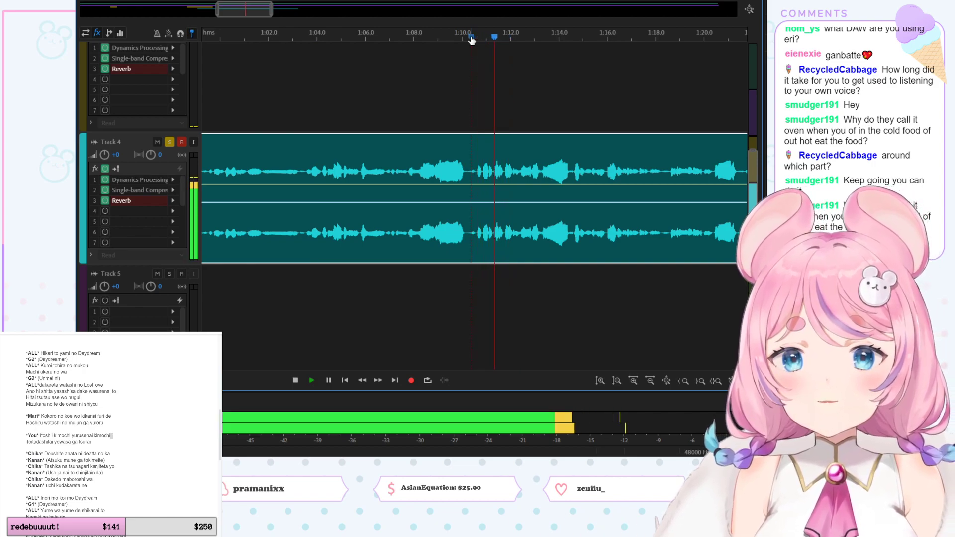
left_click(466, 36)
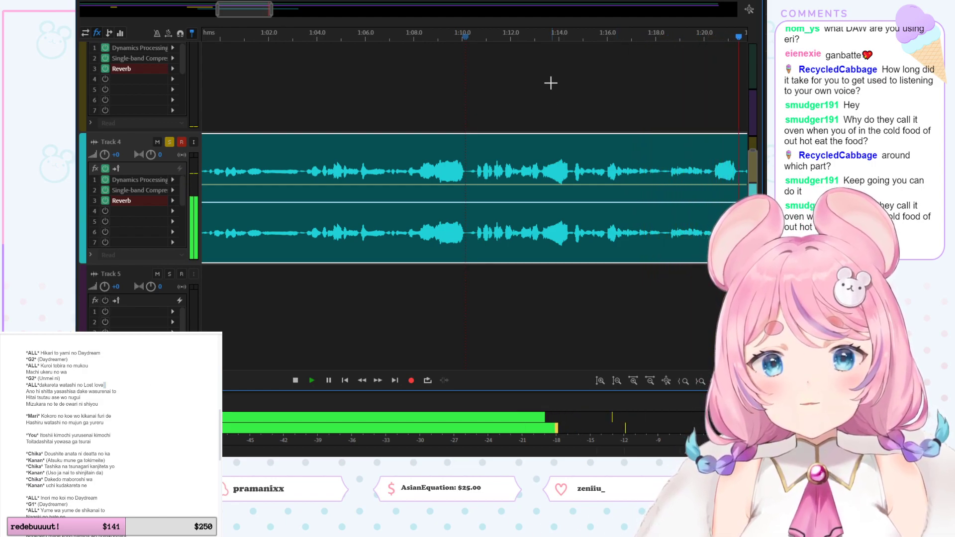
left_click(547, 173)
key("space")
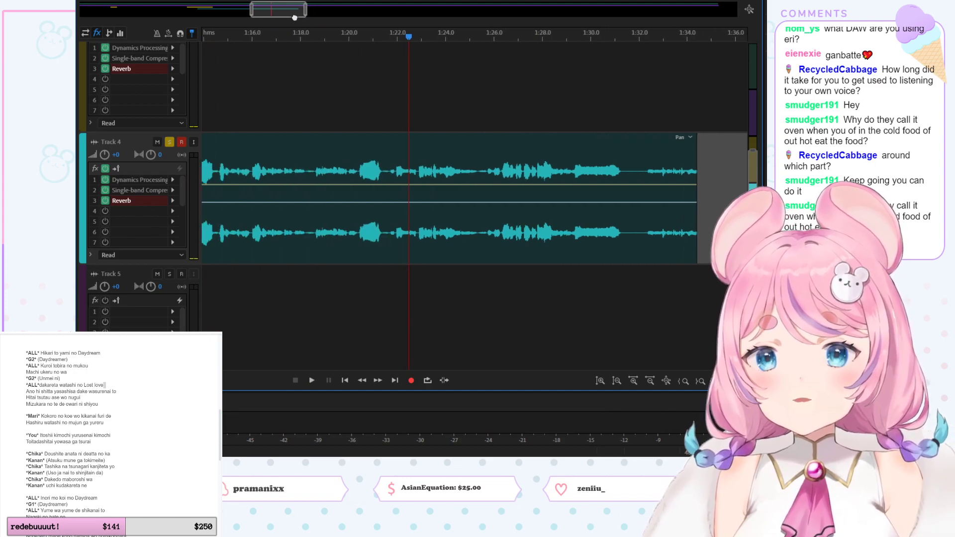
Step: Mute, unsolo and disarm Track 4, and arm Track 5 for recording with the same vocal effects
left_click(157, 142)
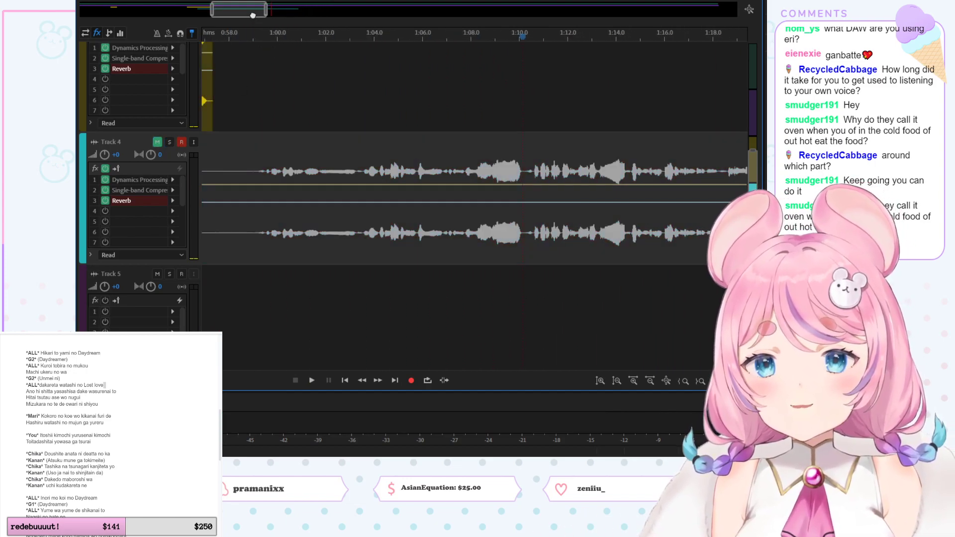
left_click_drag(250, 12, 231, 15)
left_click(182, 142)
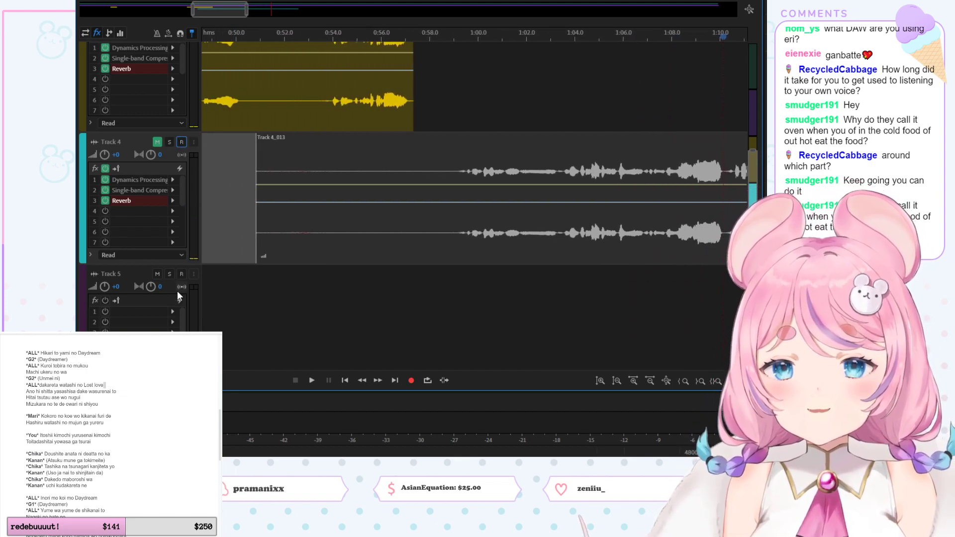
left_click(182, 274)
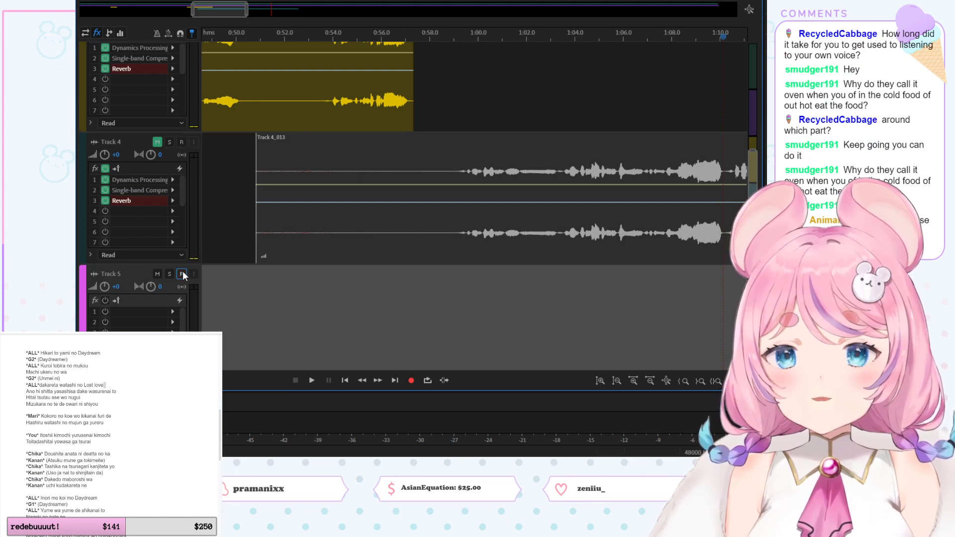
left_click(182, 274)
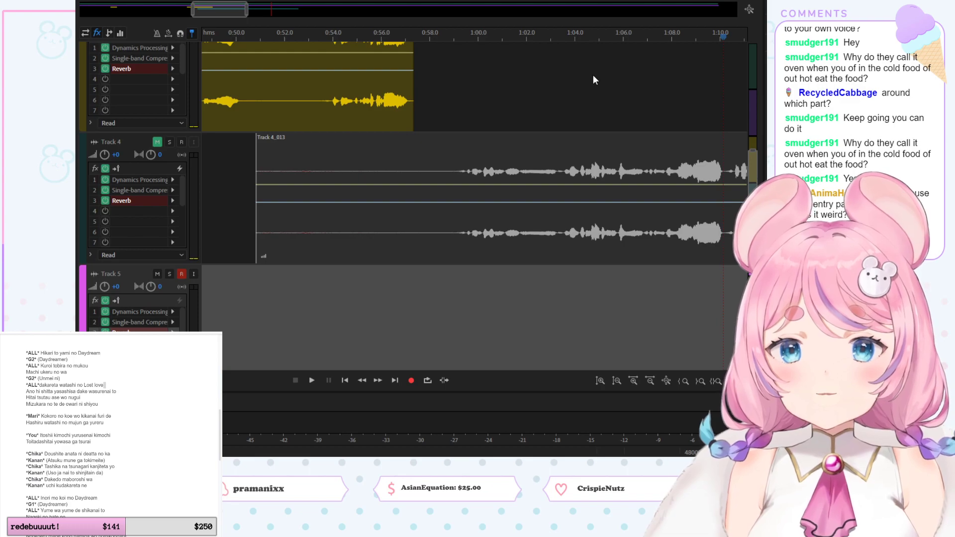
Step: Record a new vocal take on Track 5 from about 0:52.4 to 1:35, following the lyric sheet
left_click(294, 35)
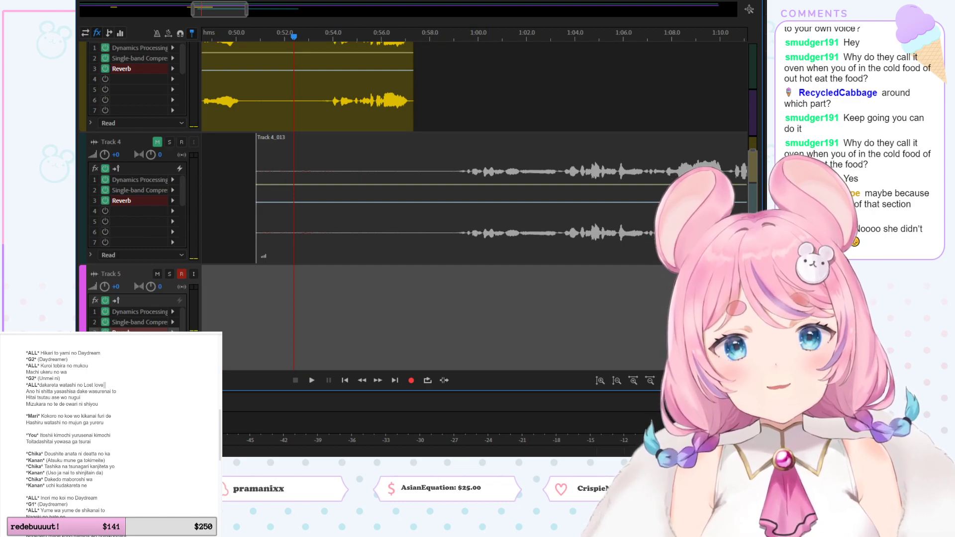
scroll(122, 451, "up", 1)
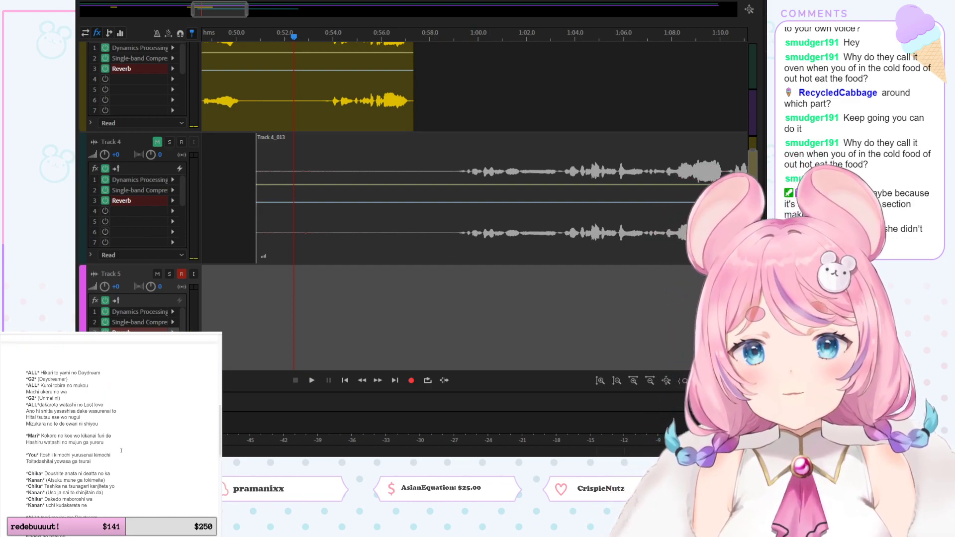
scroll(121, 450, "down", 1)
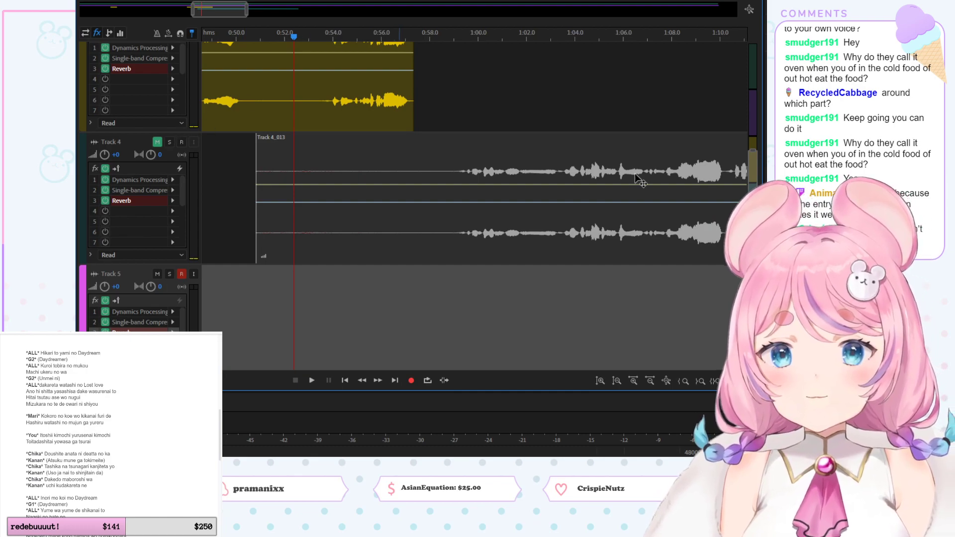
scroll(418, 187, "up", 3)
scroll(418, 186, "down", 4)
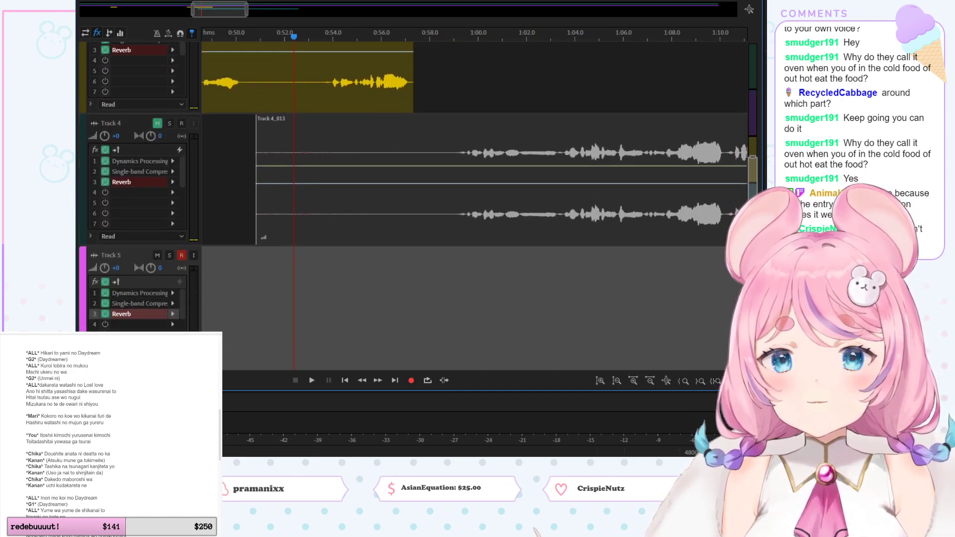
scroll(492, 324, "down", 2)
scroll(493, 323, "up", 4)
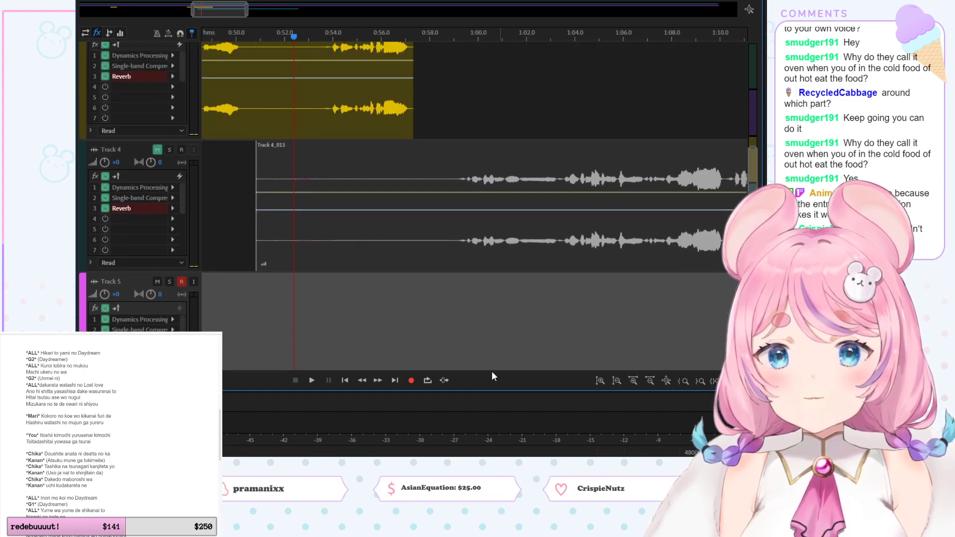
left_click(411, 381)
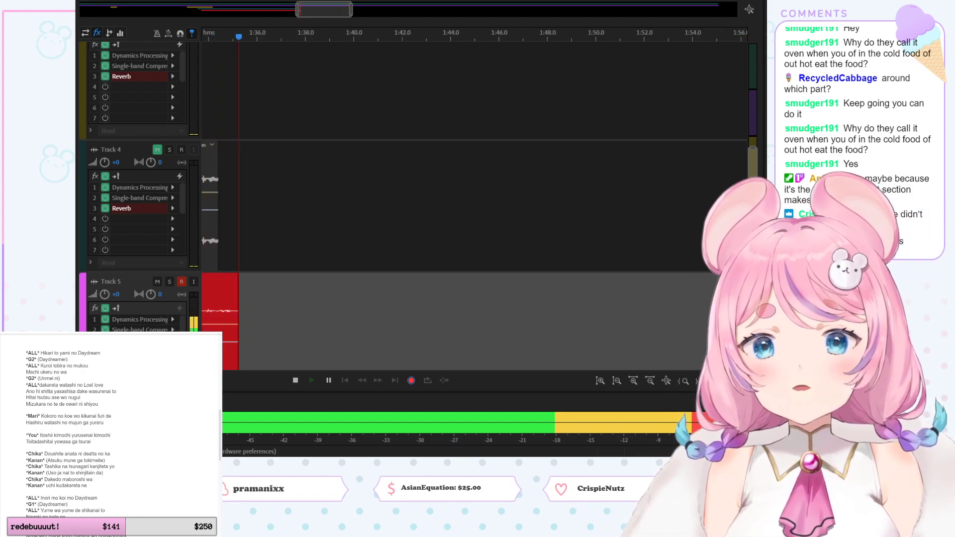
key("space")
Step: Play back the sustained ending of the new Track 5 take twice from about 1:28.5
scroll(345, 34, "left", 5)
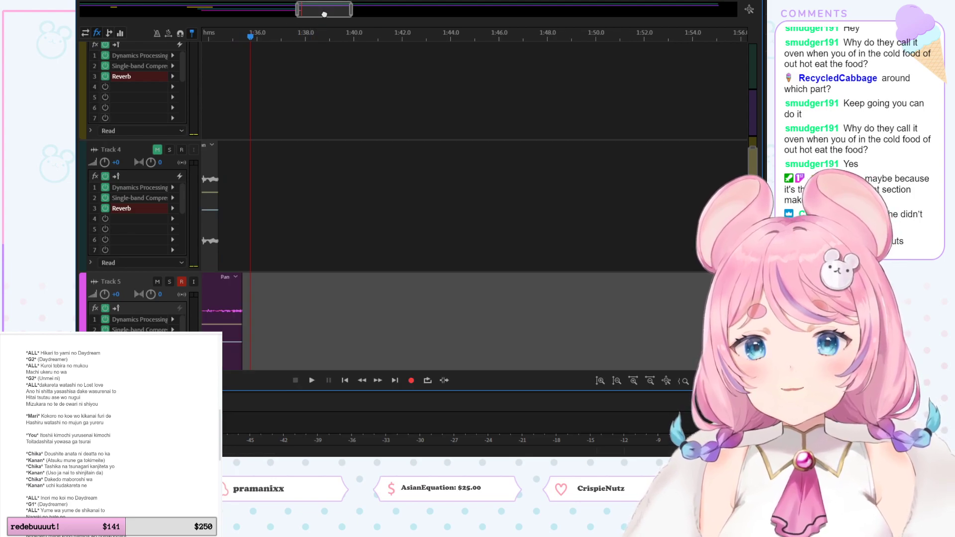
left_click(375, 37)
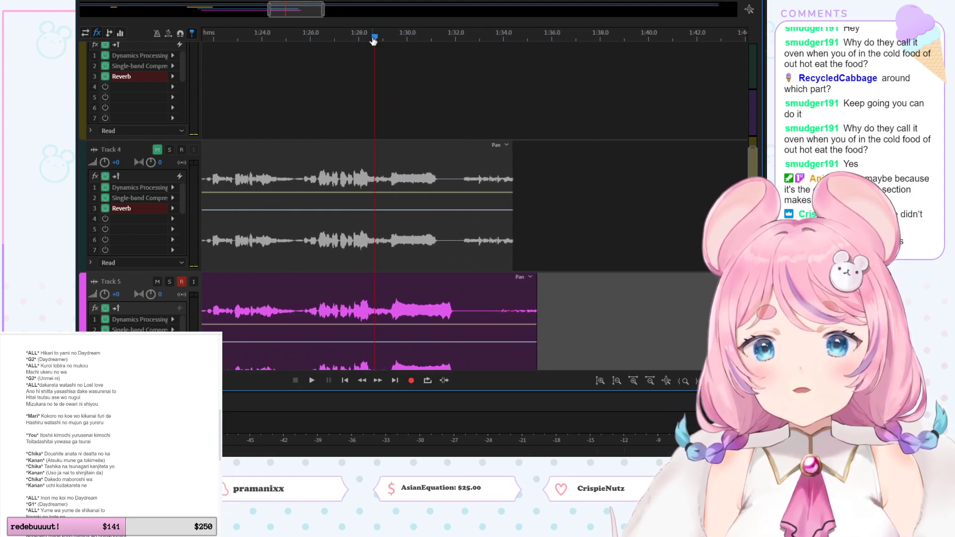
key("space")
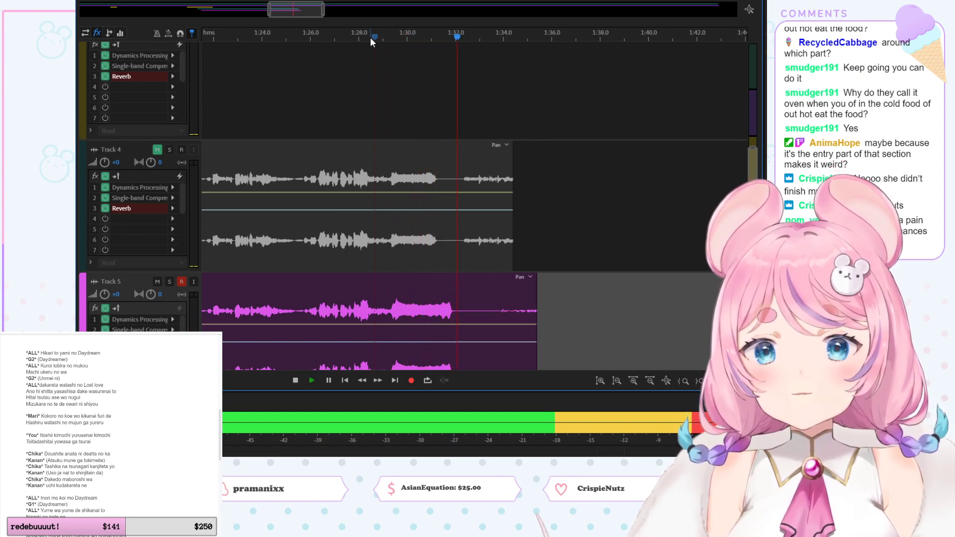
left_click(371, 37)
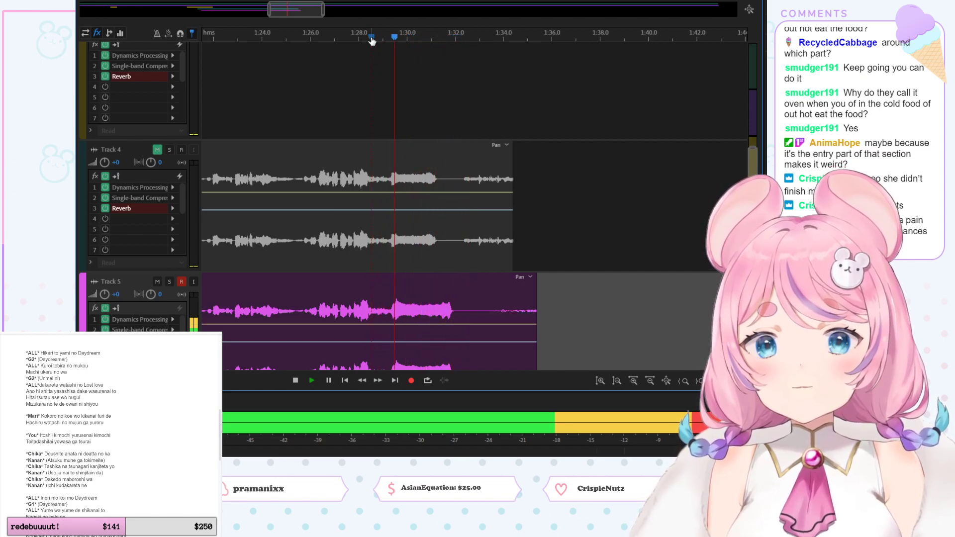
key("space")
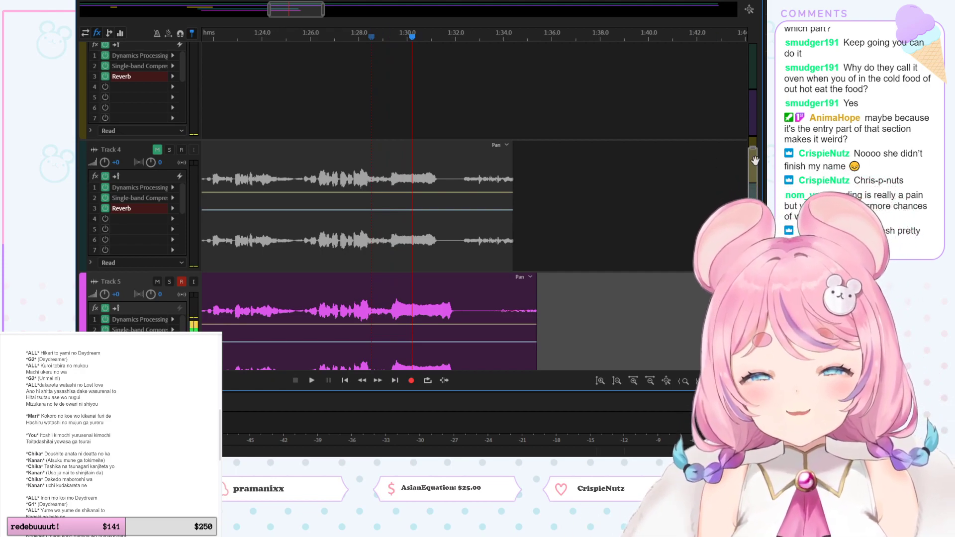
Step: Solo Track 5 and play the opening phrase of its new take twice from about 0:58.5
left_click_drag(755, 160, 754, 188)
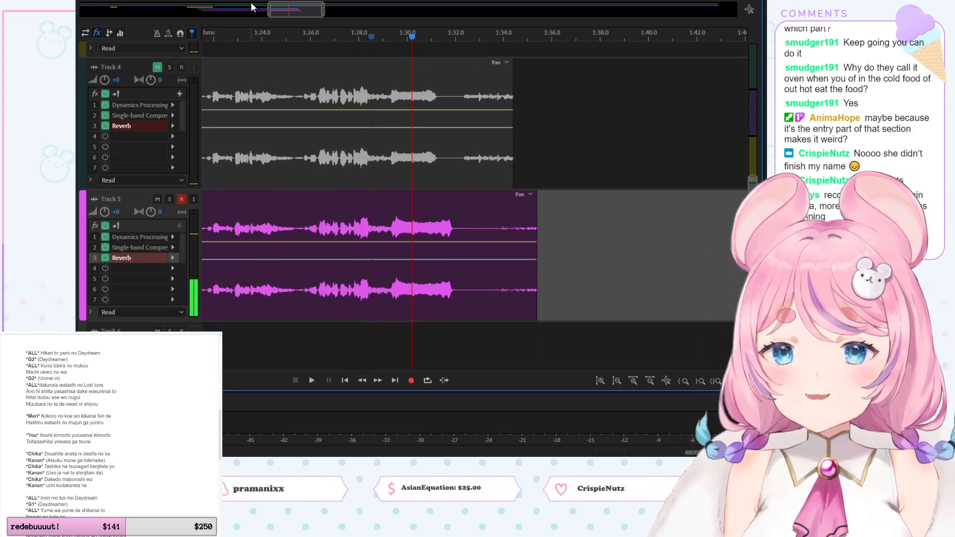
left_click_drag(282, 10, 206, 8)
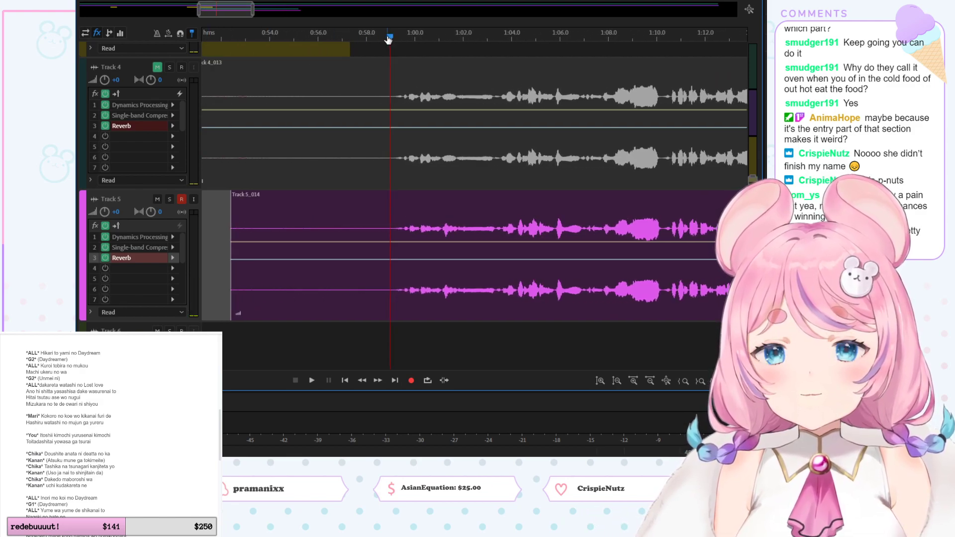
left_click(390, 35)
key("space")
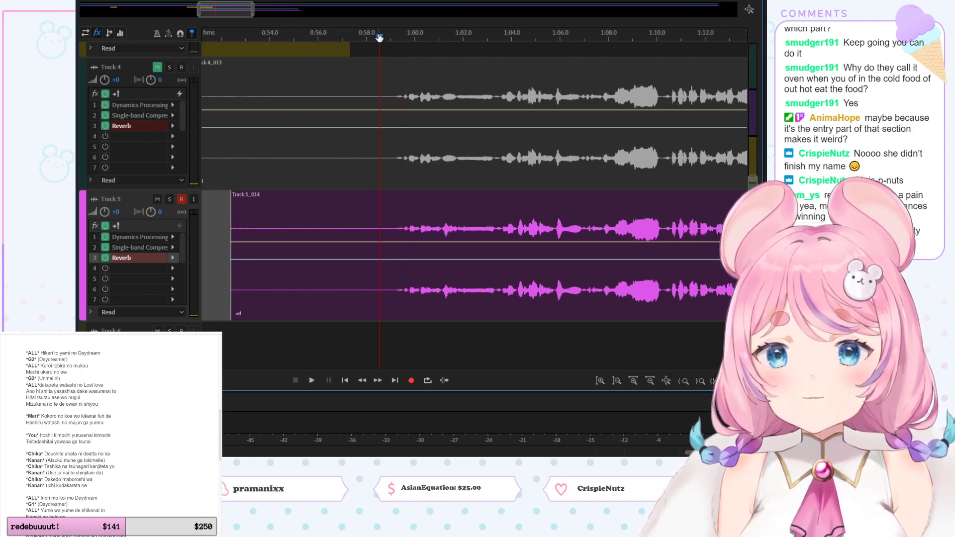
left_click(166, 200)
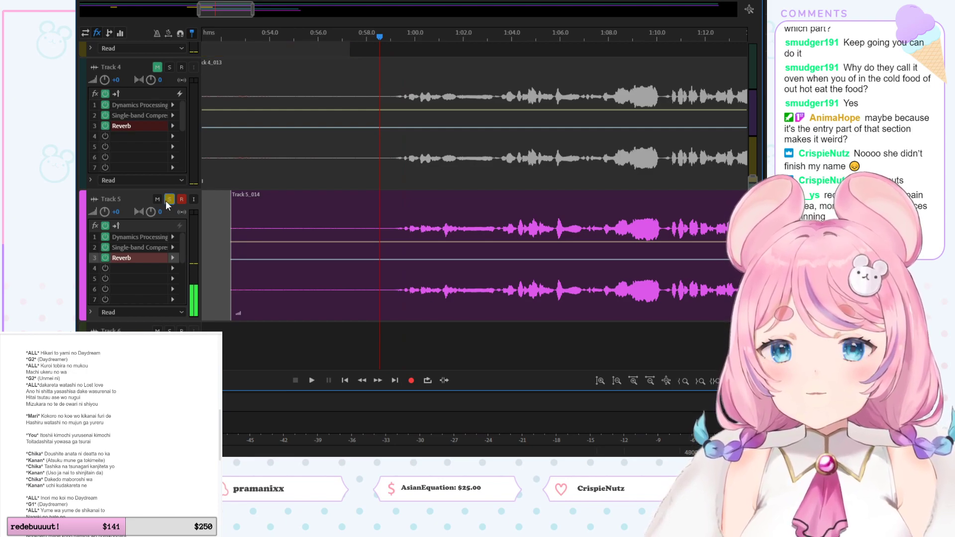
key("space")
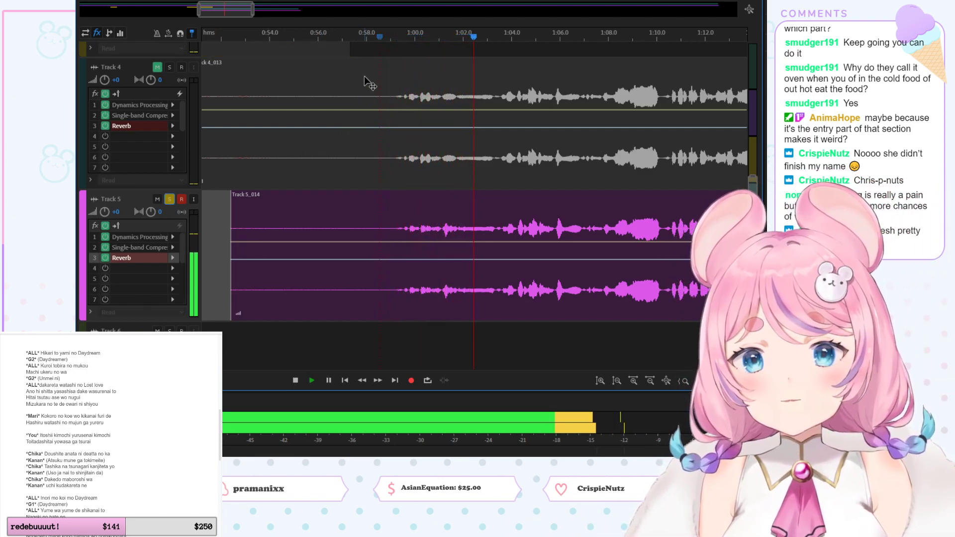
left_click(378, 37)
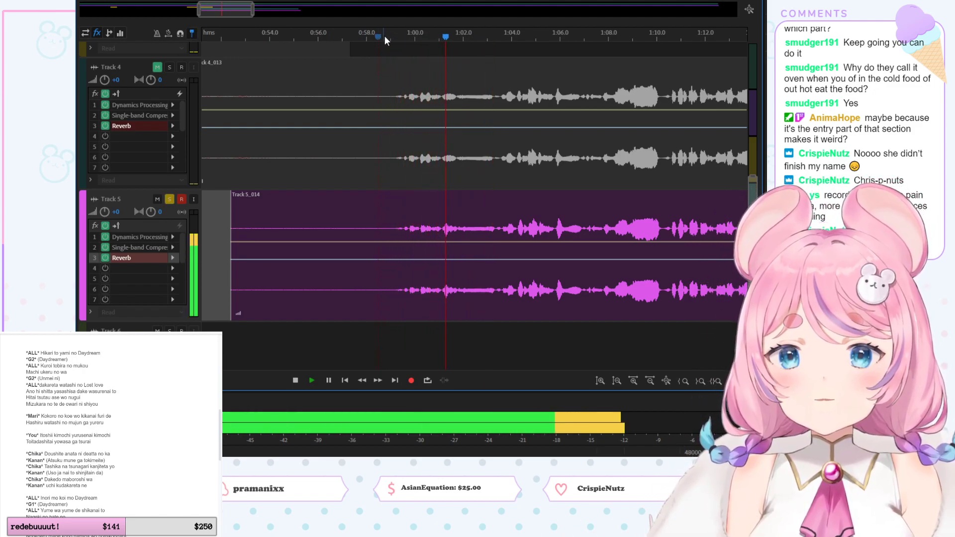
key("space")
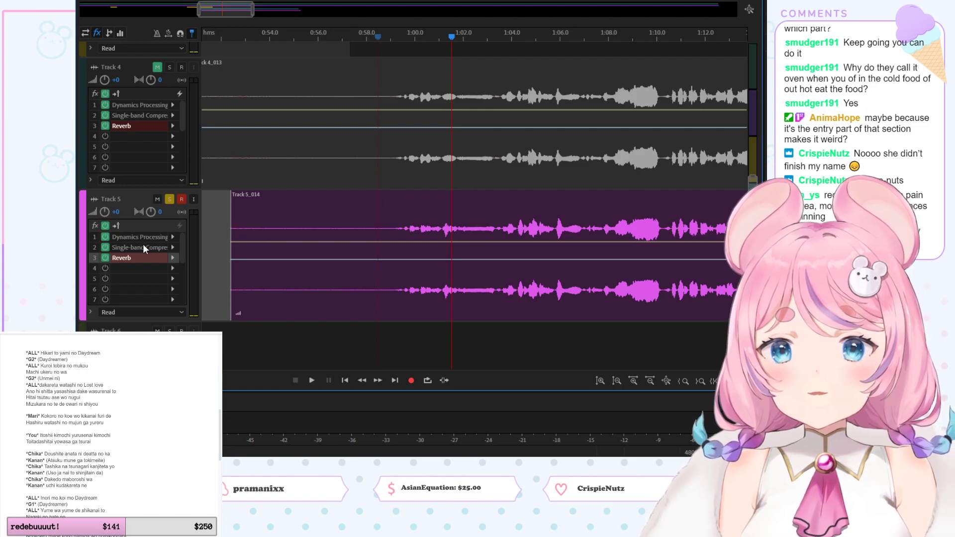
Step: Bypass the Track 5 effects rack and play the dry opening phrase of its take twice from about 0:58.8
left_click(105, 225)
left_click(386, 38)
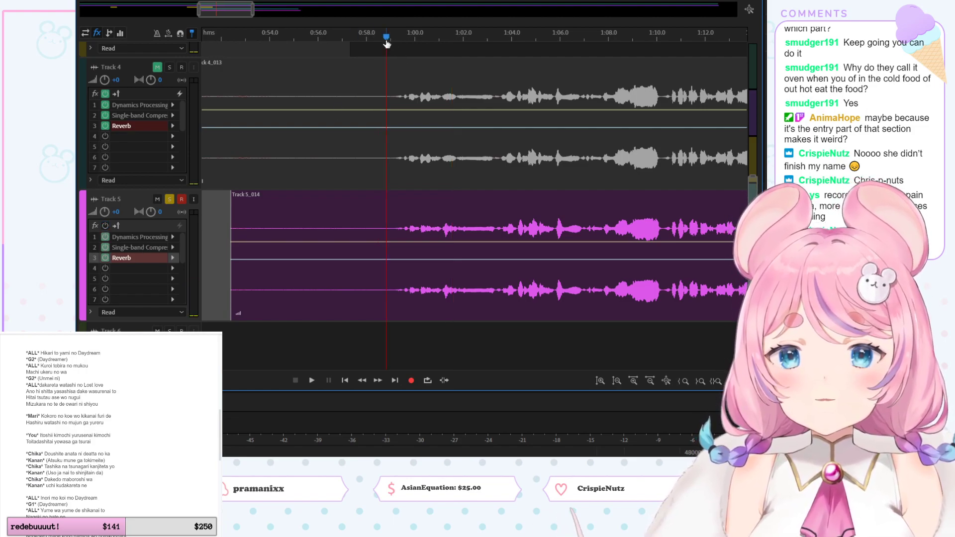
key("space")
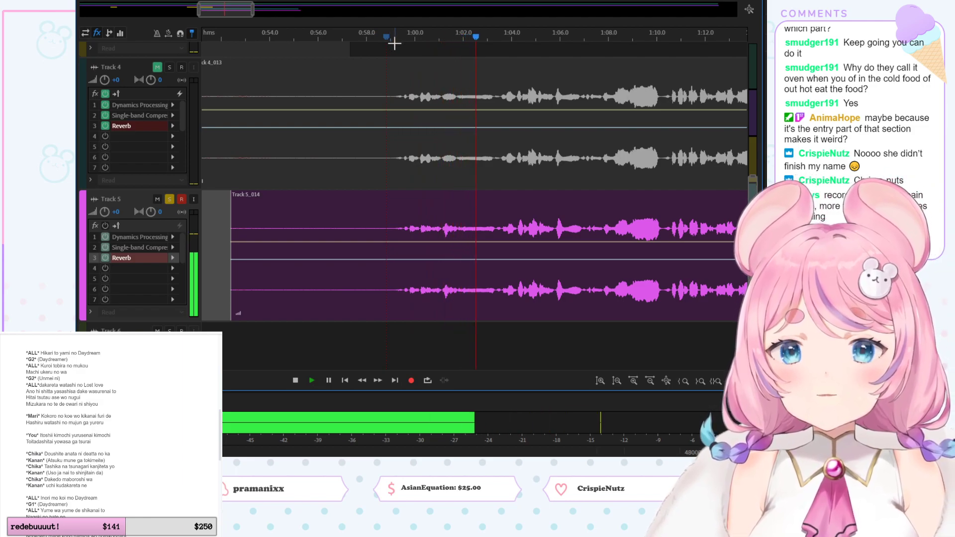
left_click(387, 41)
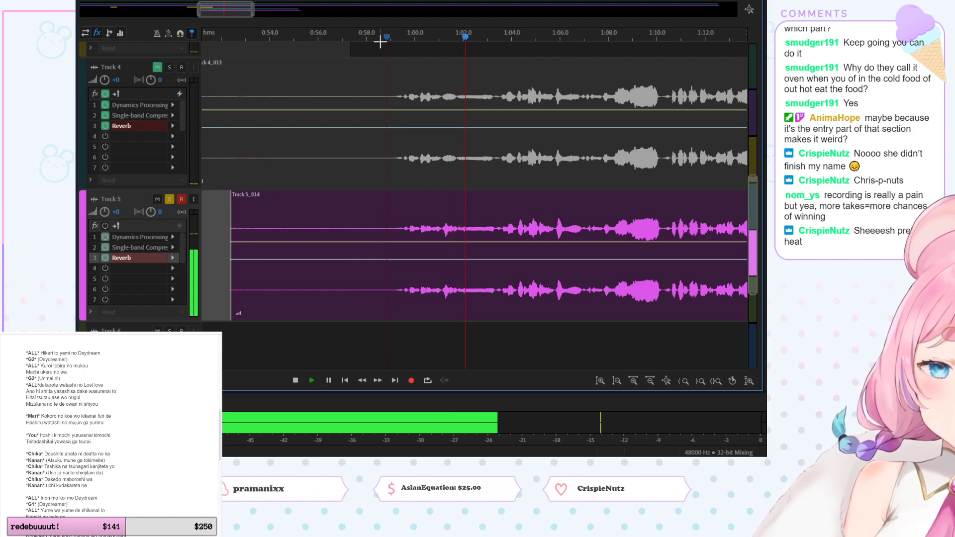
key("space")
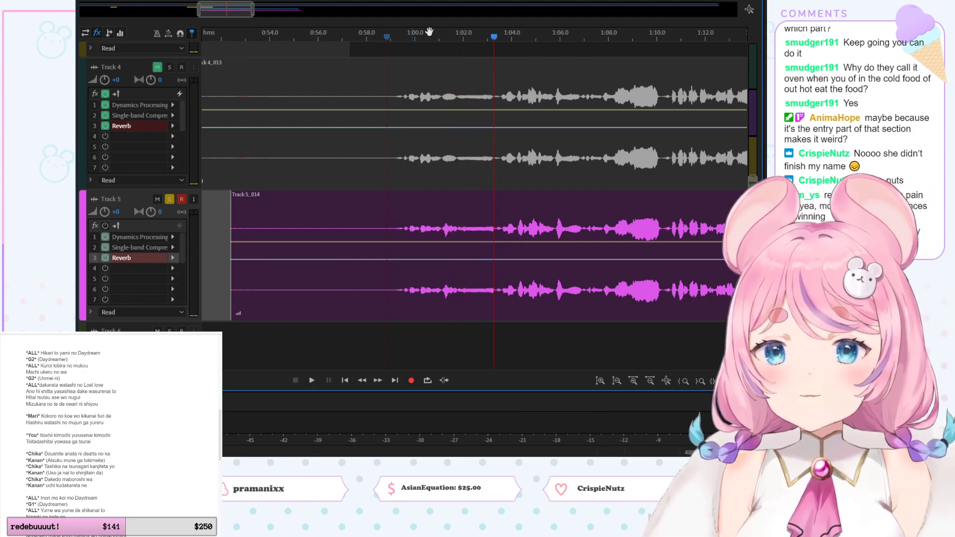
Step: Delete the current vocal take from Track 5 and re-enable the track's effects rack
left_click(303, 213)
key("Delete")
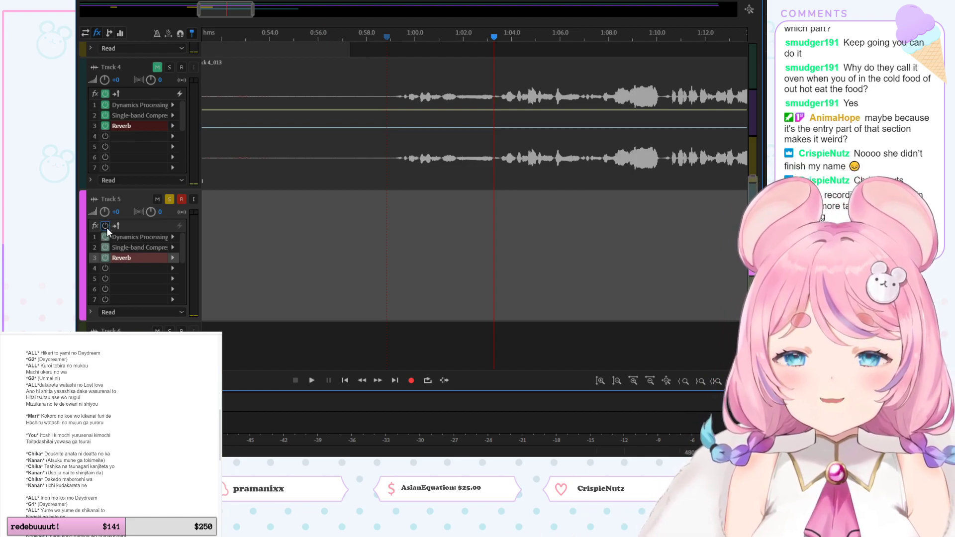
Step: Unsolo Track 5 and record a new vocal take from about 0:55 to 1:35, following the lyric sheet
left_click(322, 36)
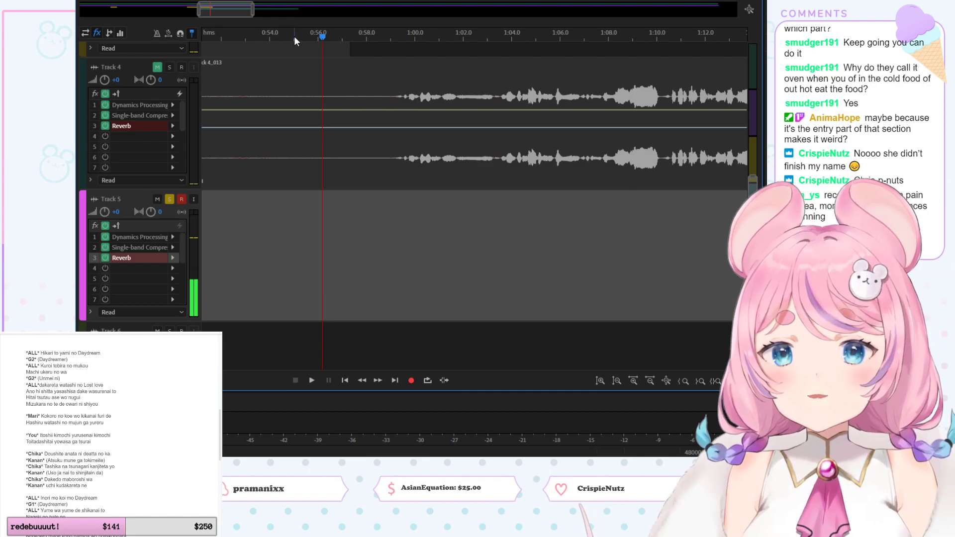
left_click(294, 35)
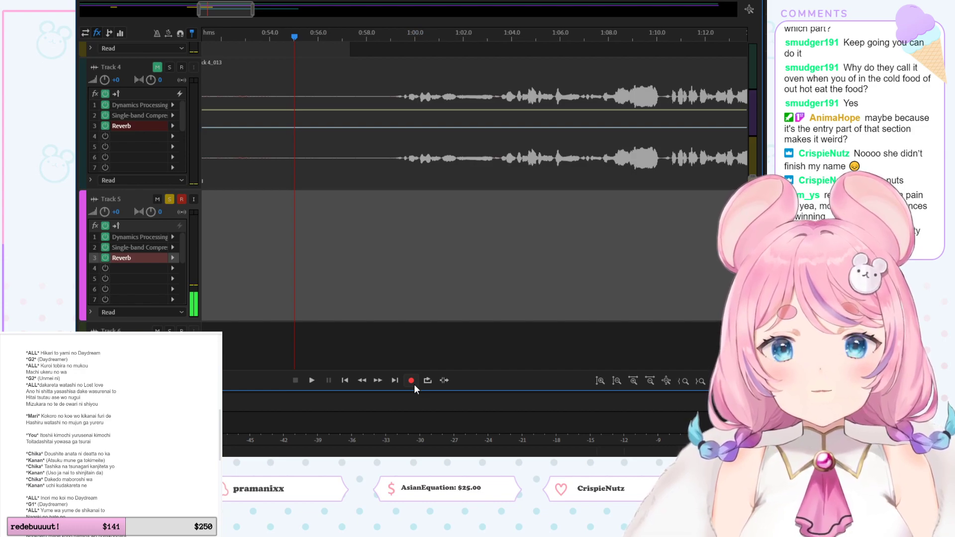
left_click(169, 199)
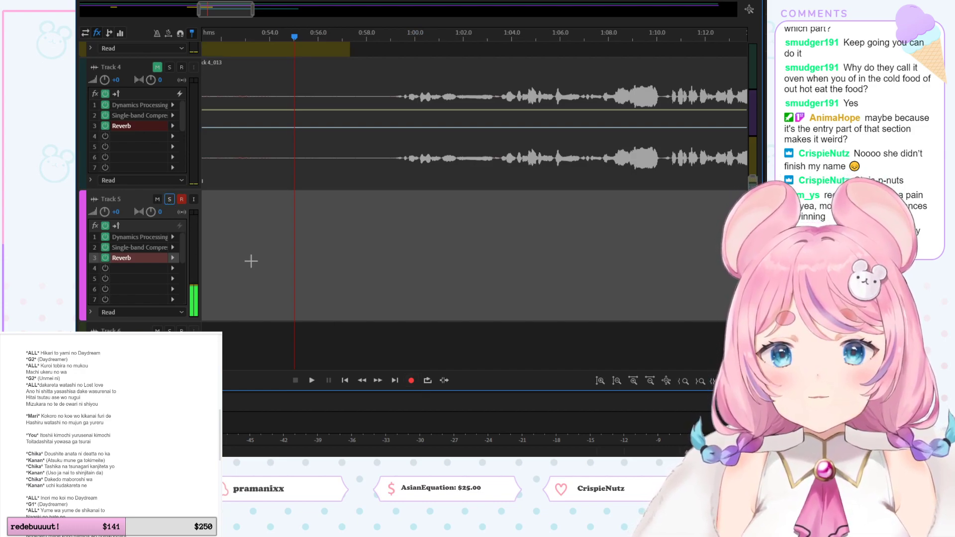
left_click(411, 380)
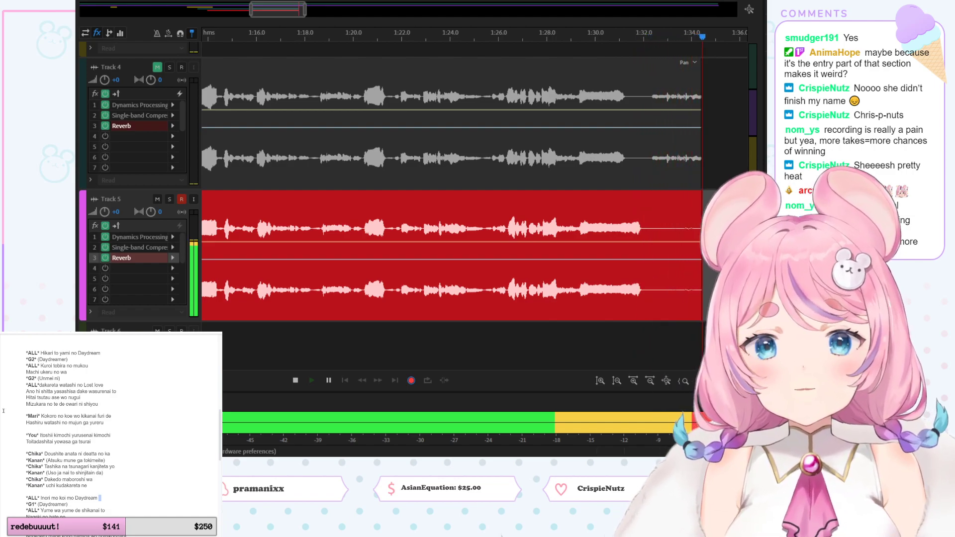
key("space")
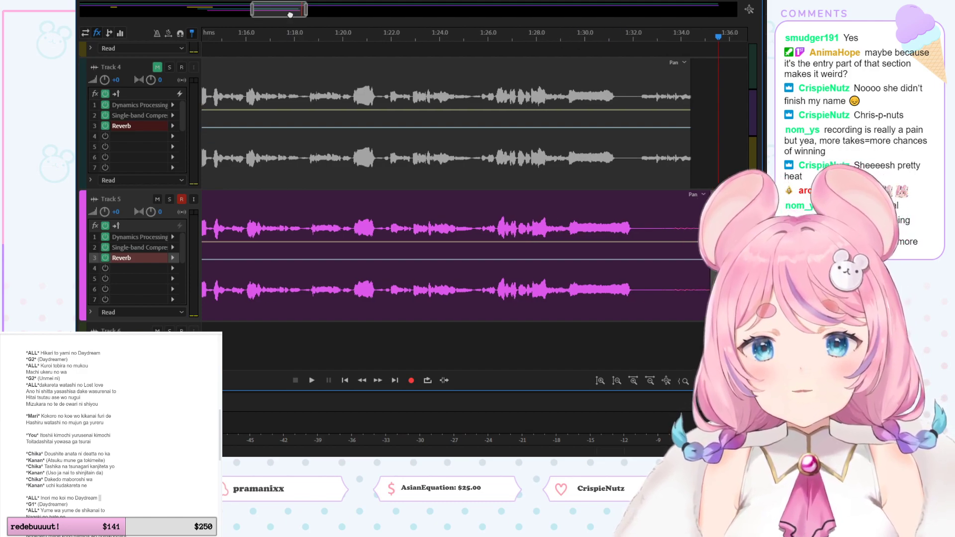
Step: Solo Track 5 and play the opening phrase of its new take repeatedly from about 0:58.6
left_click(390, 36)
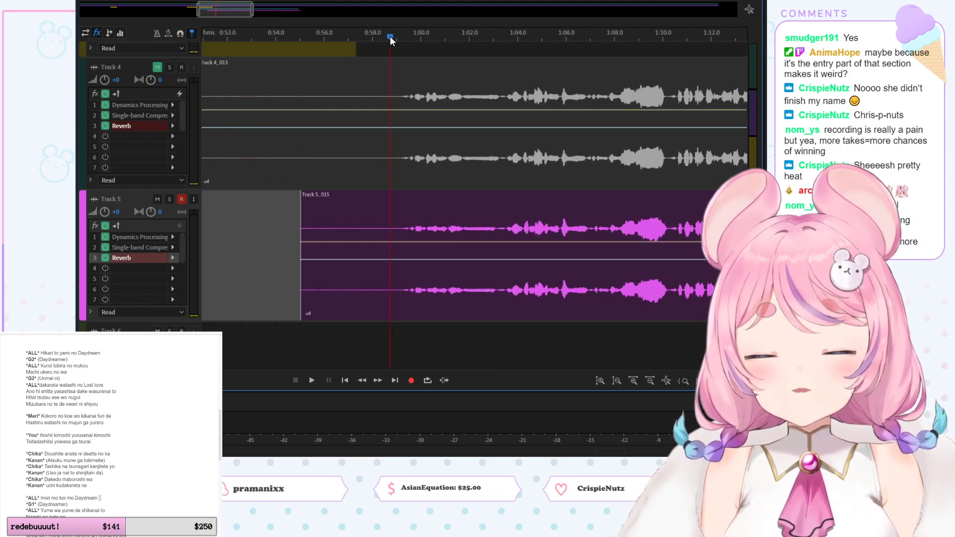
left_click(169, 200)
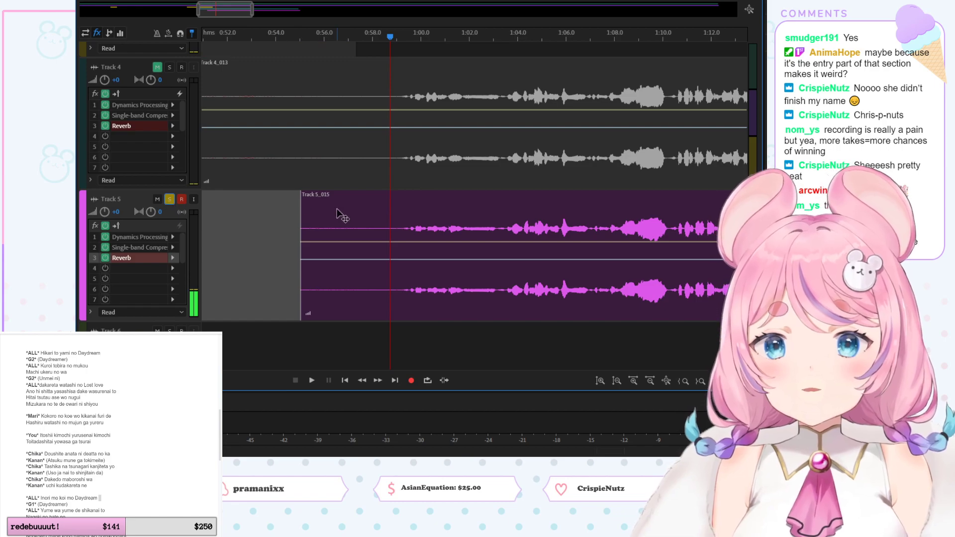
key("space")
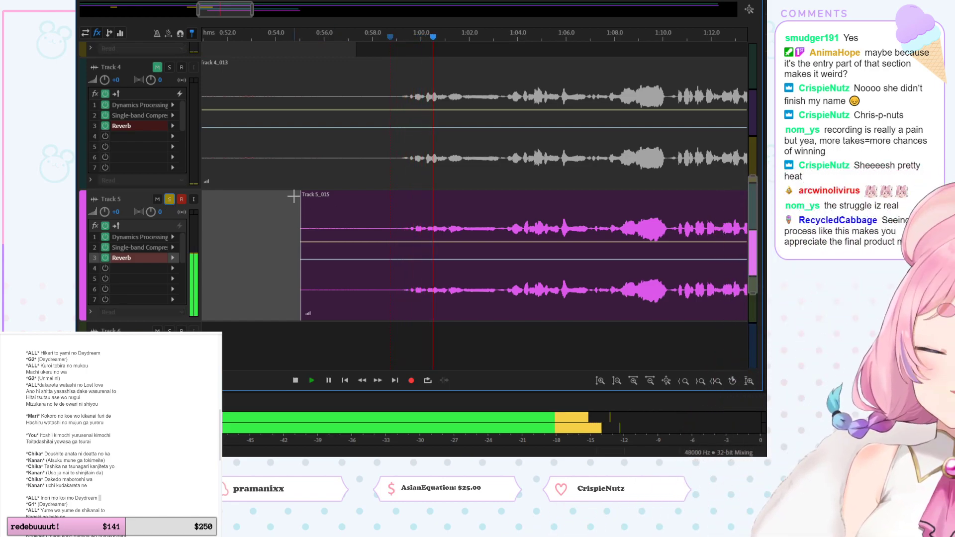
left_click(383, 48)
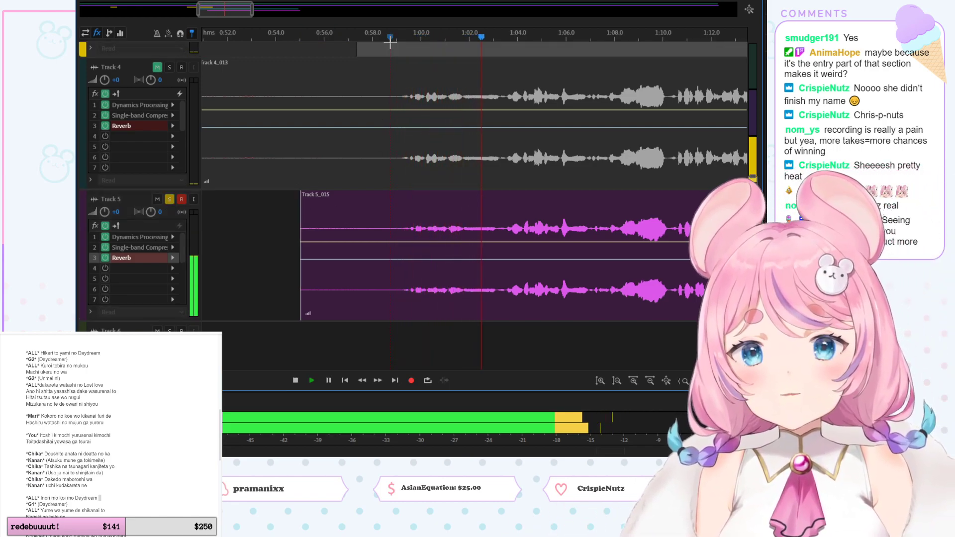
left_click(388, 37)
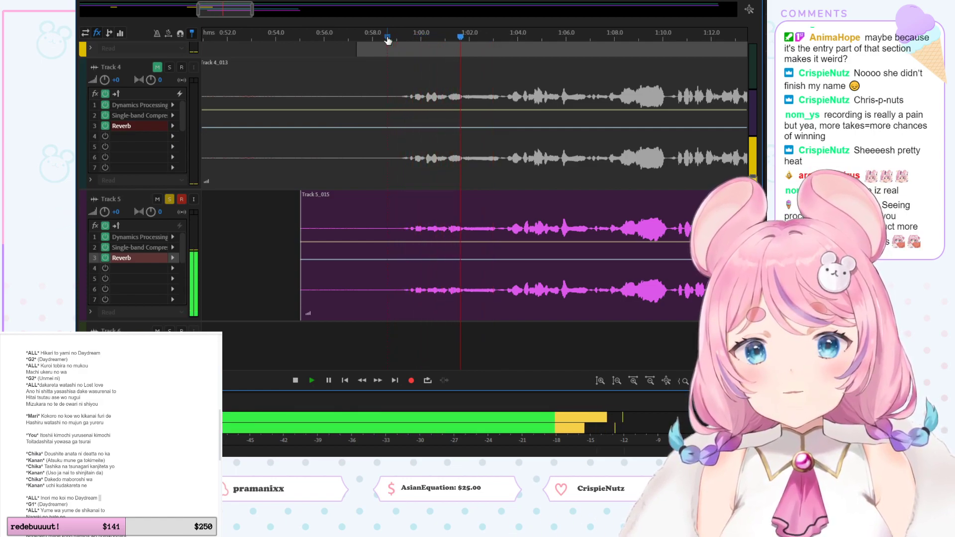
left_click(388, 38)
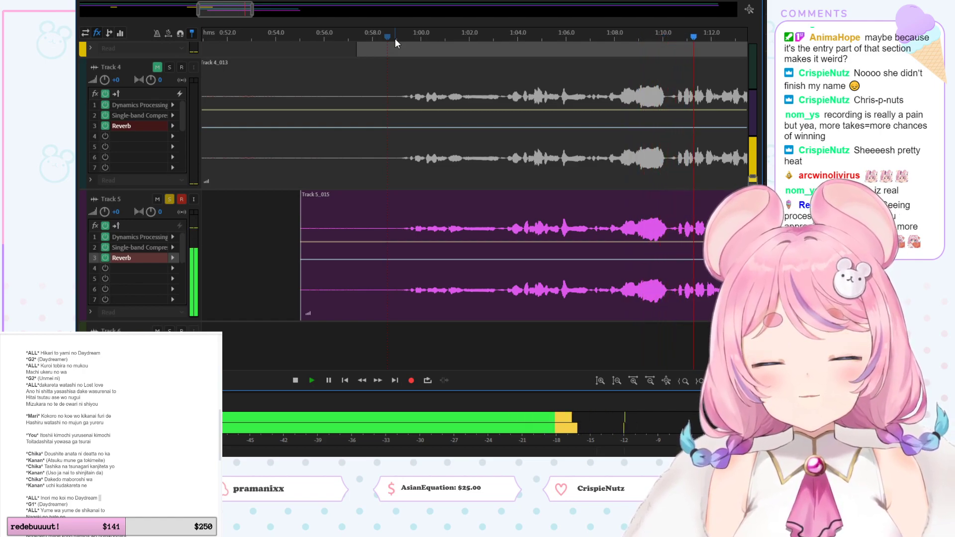
Step: Replay short passages of the Track 5 take between about 1:09 and 1:12, starting from several points around the loud sustained note
left_click(643, 38)
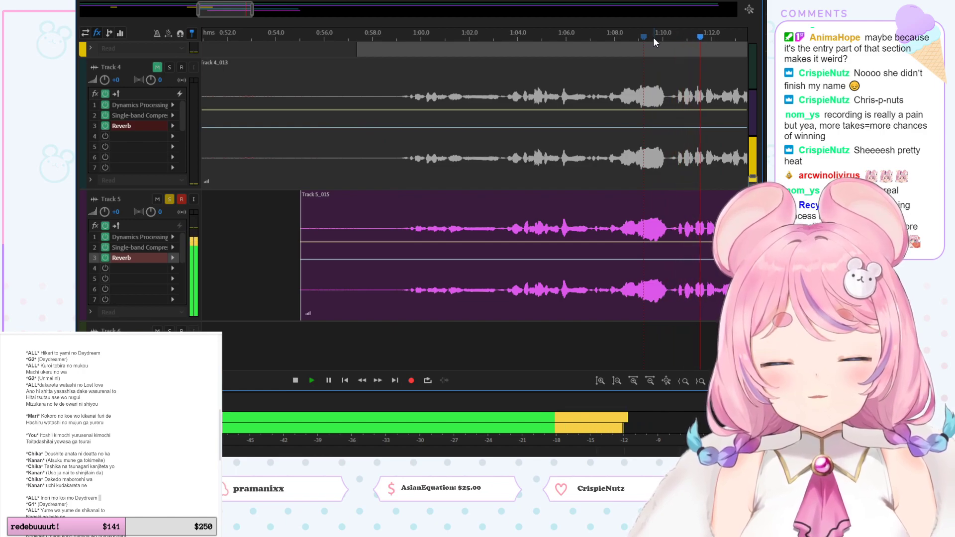
key("space")
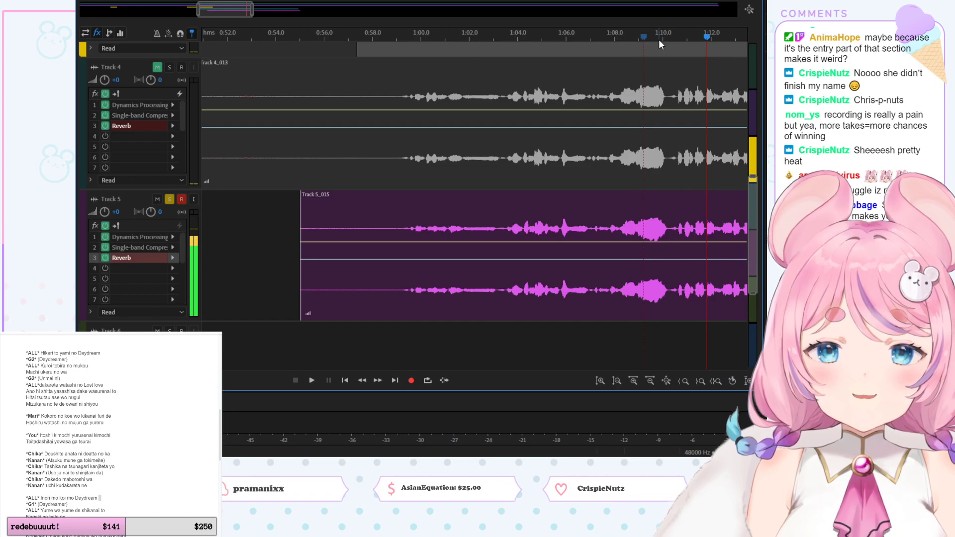
left_click(648, 32)
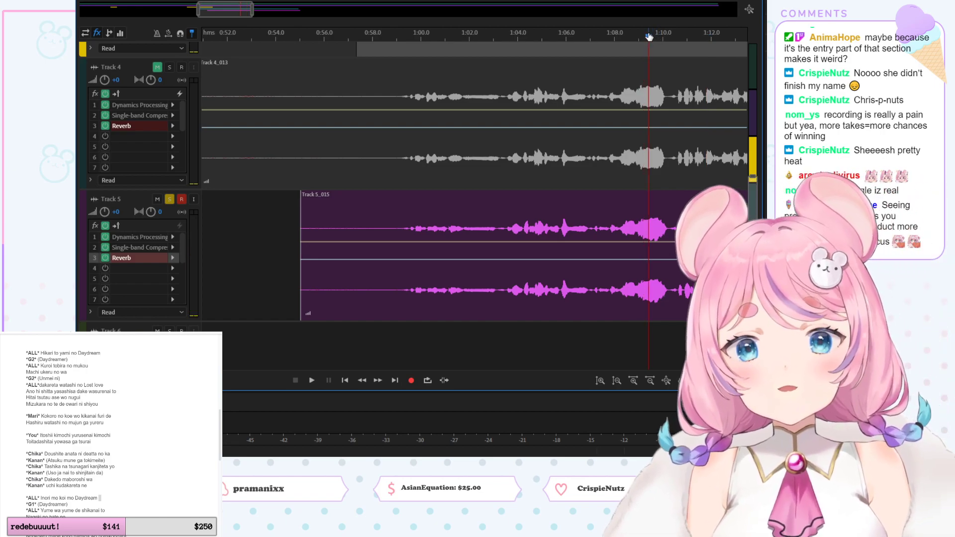
key("space")
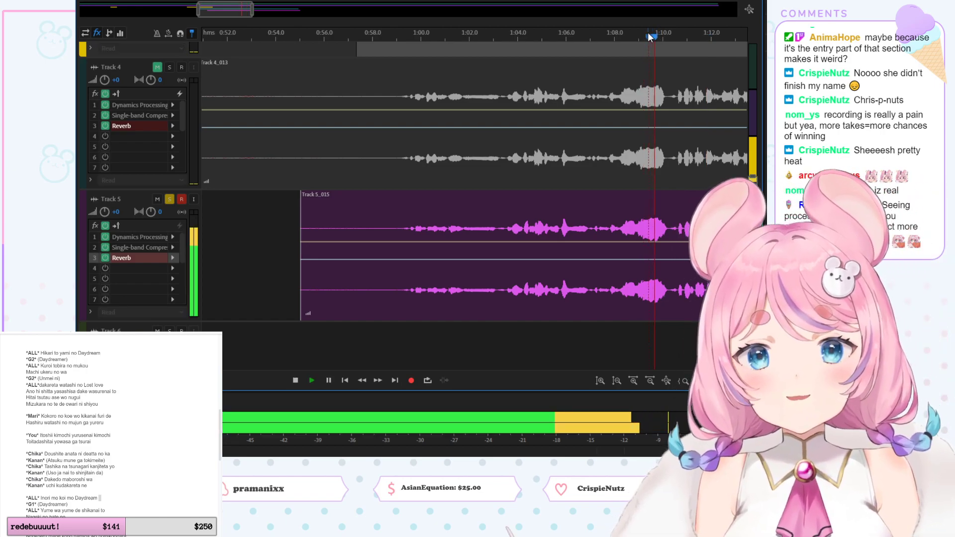
left_click(674, 36)
key("space")
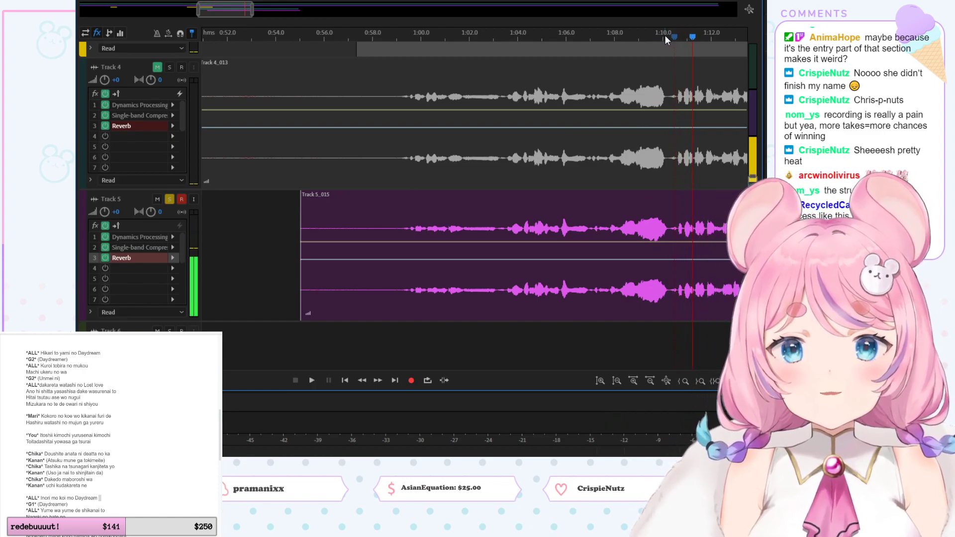
left_click(665, 36)
key("space")
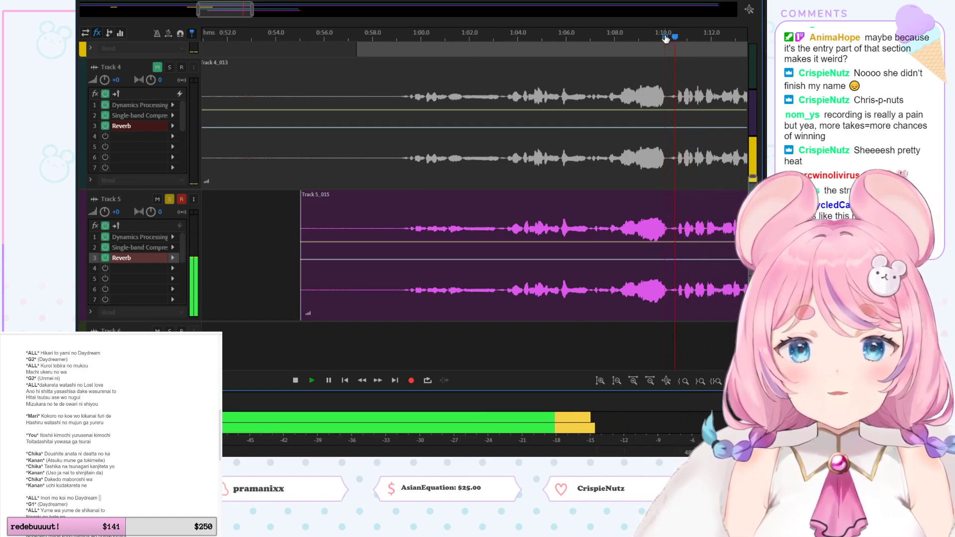
key("space")
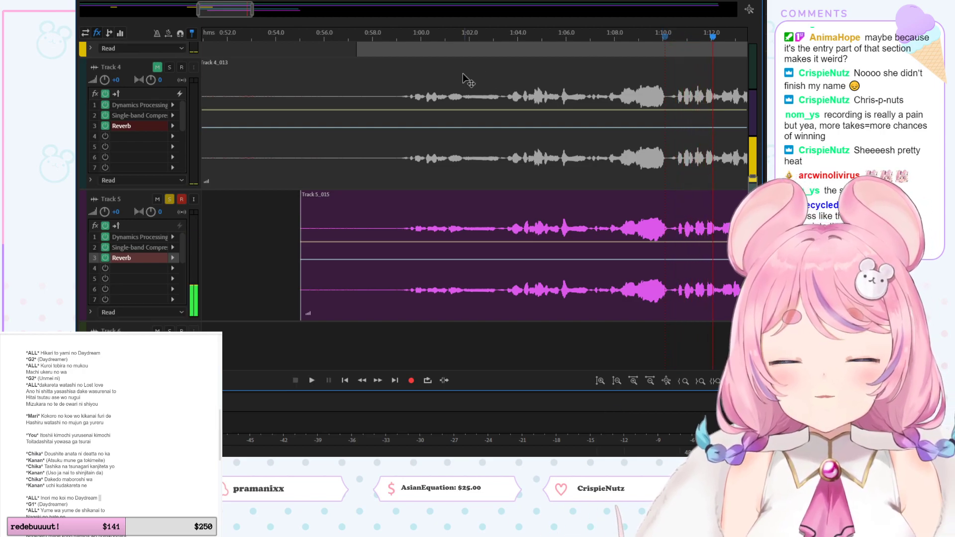
Step: Delete the reviewed take from Track 5, return the playhead to about 0:55.5 and unsolo the track
left_click(397, 225)
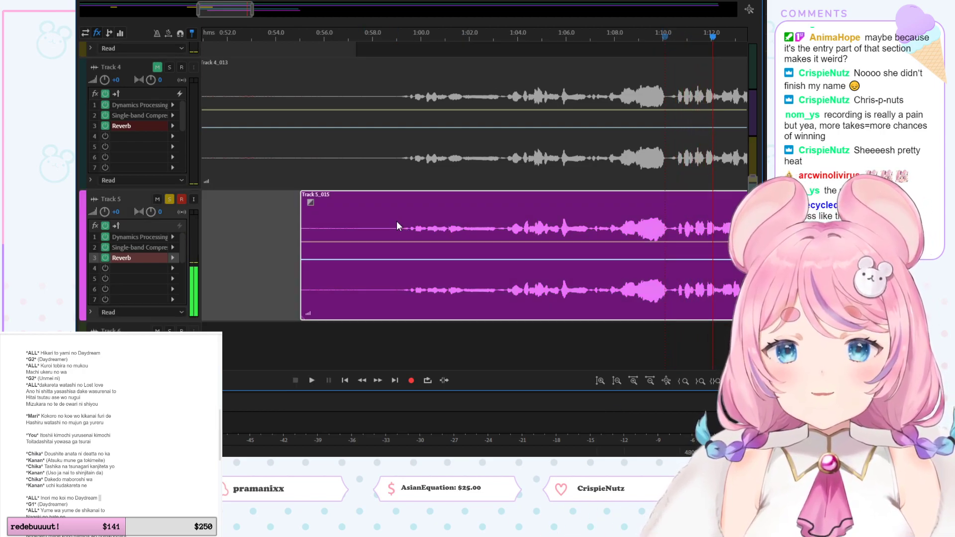
key("Delete")
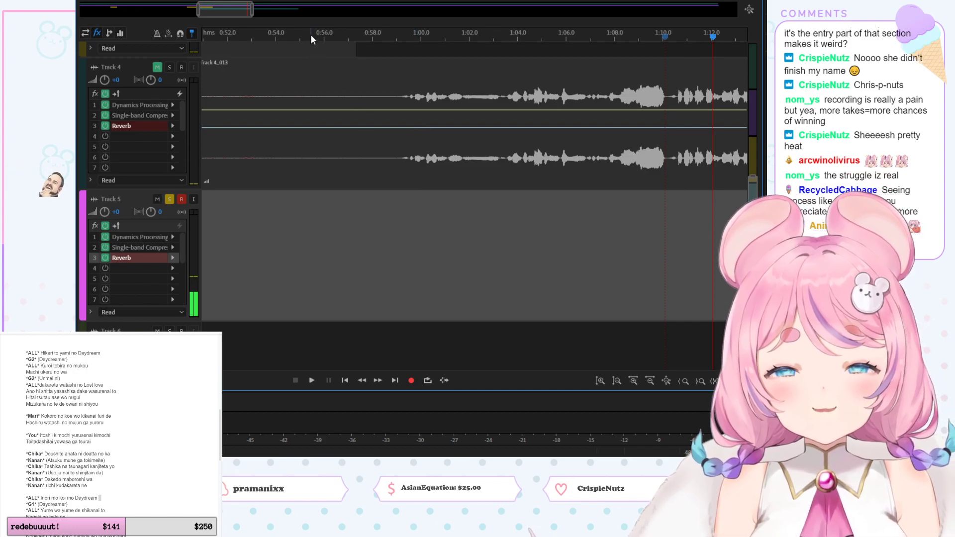
left_click(311, 35)
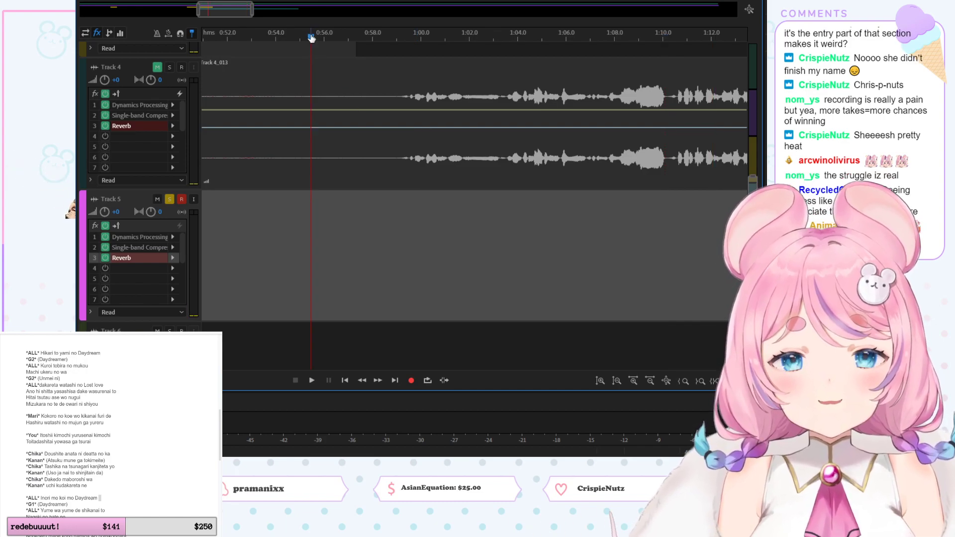
left_click(169, 199)
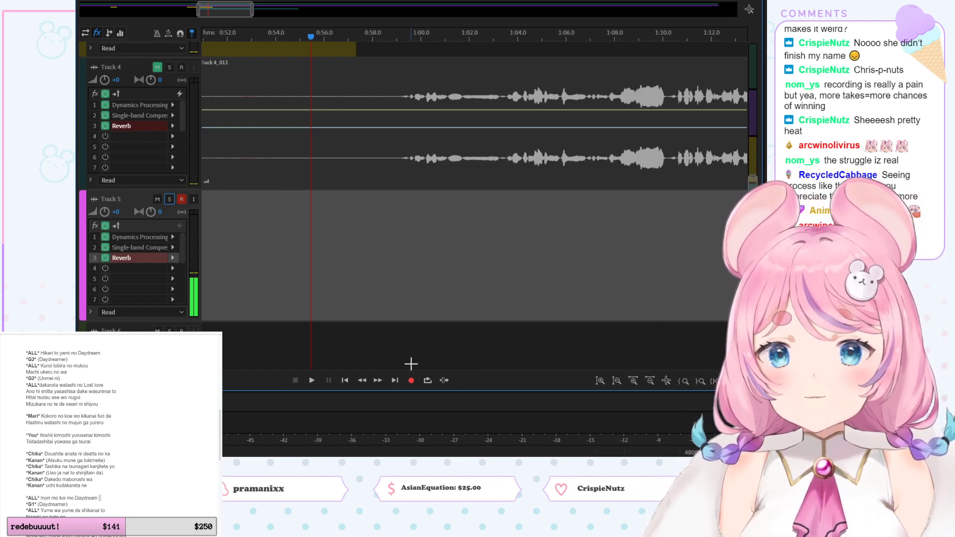
left_click(412, 380)
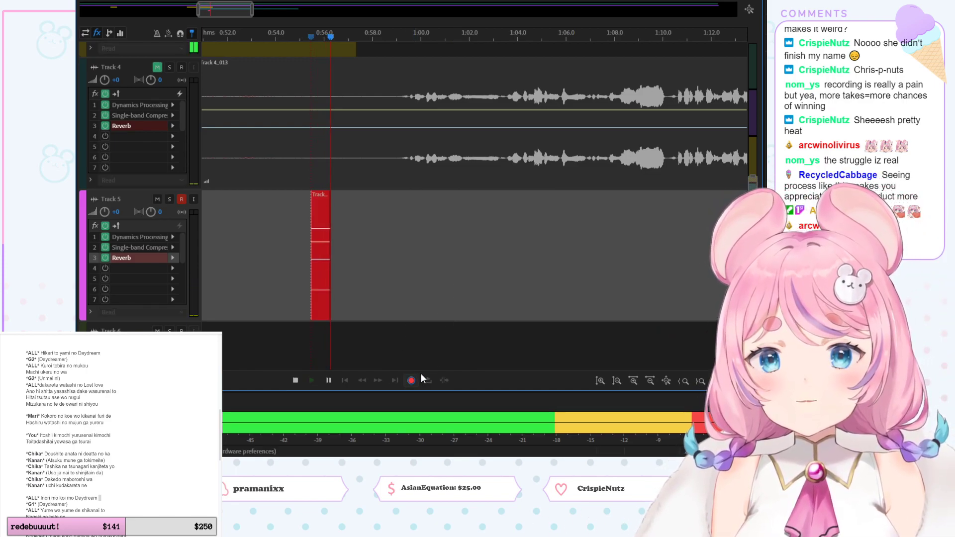
left_click(165, 431)
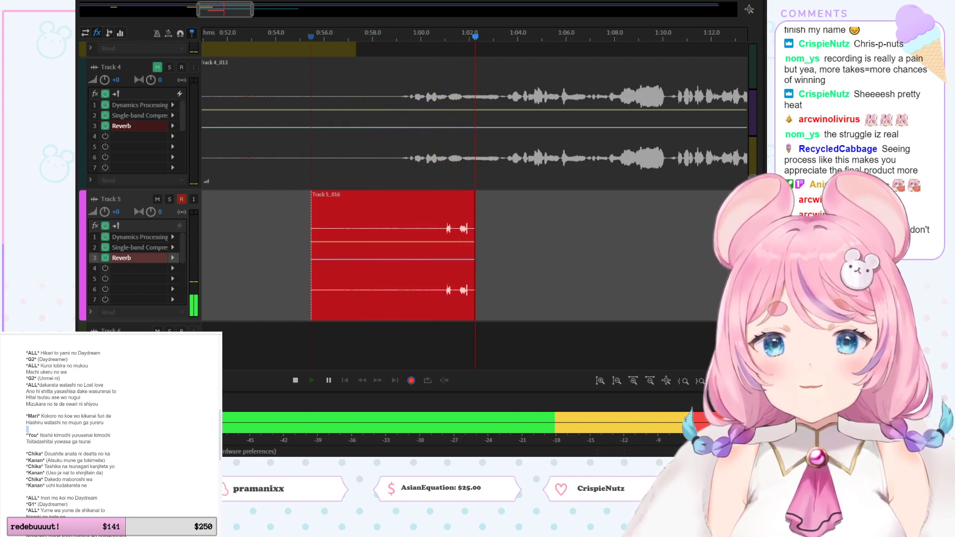
key("space")
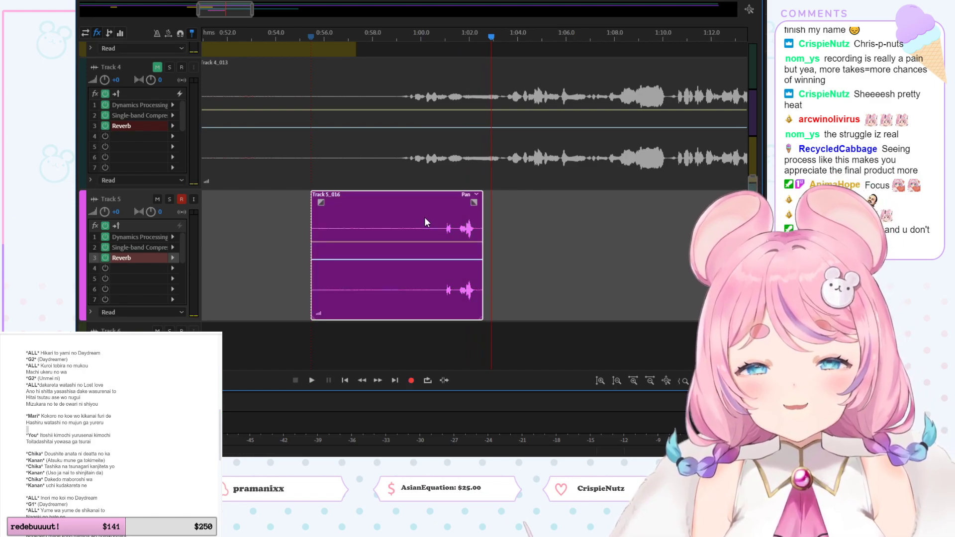
key("Delete")
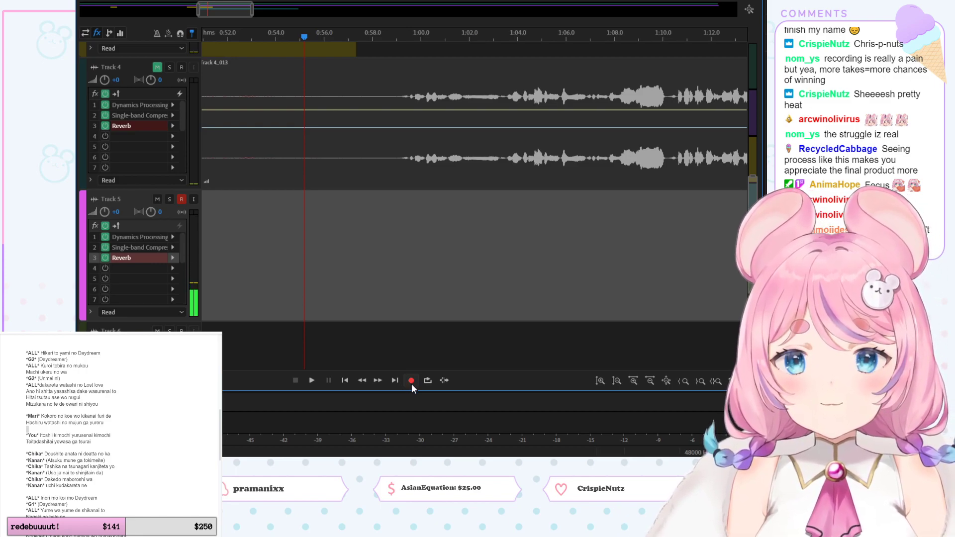
Step: Record a new vocal take on Track 5 from about 0:55.2 to 1:35, and trim its end to about 1:32.5
left_click(411, 384)
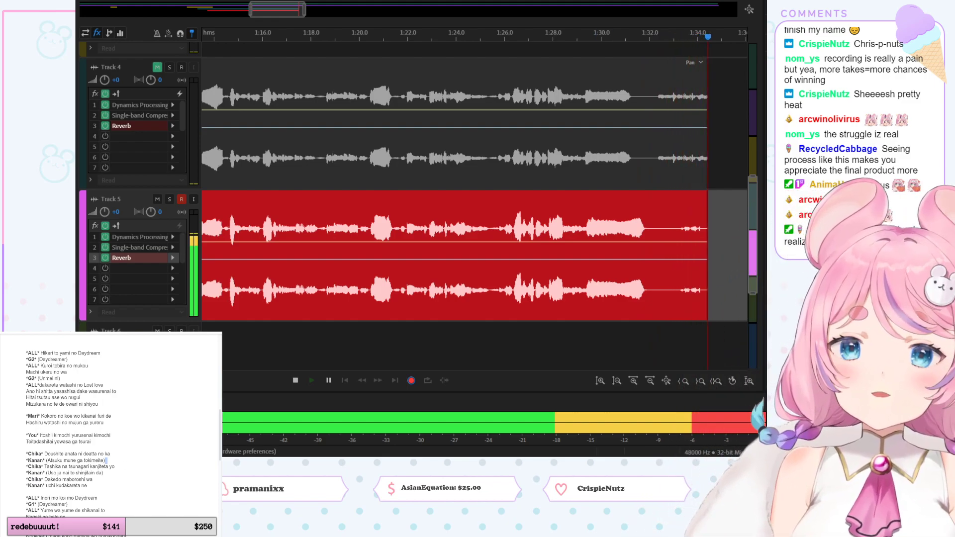
key("space")
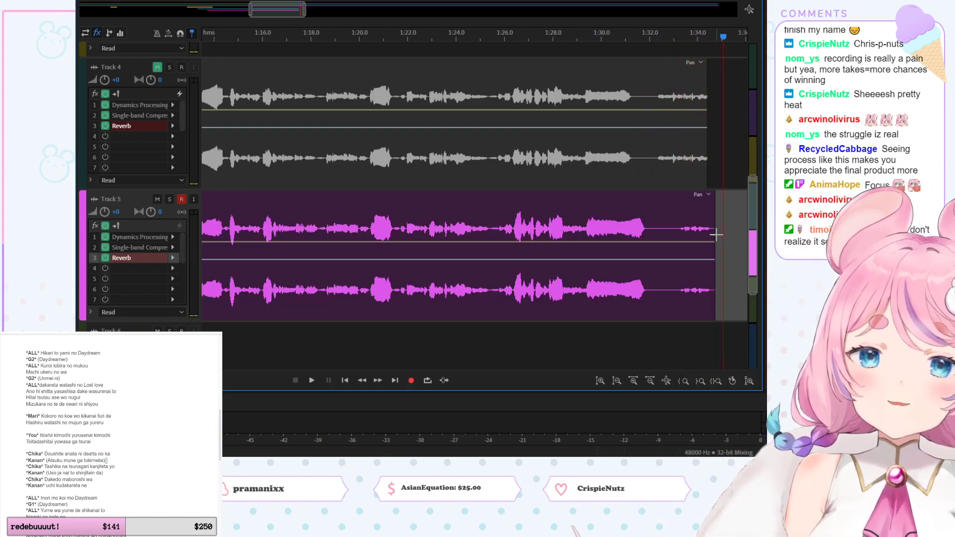
left_click_drag(714, 234, 662, 232)
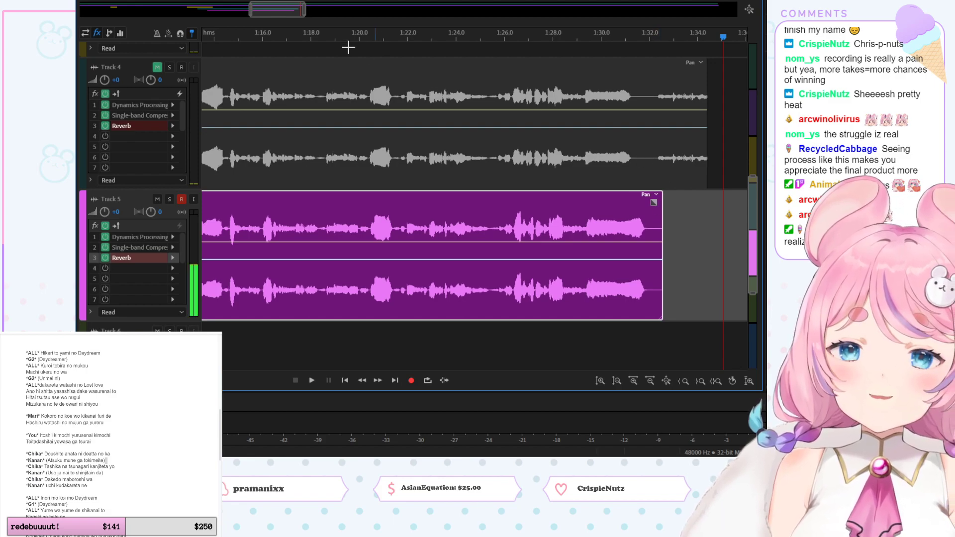
Step: Solo Track 5 and play its new take from about 0:58.6 through to its end
left_click_drag(281, 9, 237, 9)
left_click(306, 39)
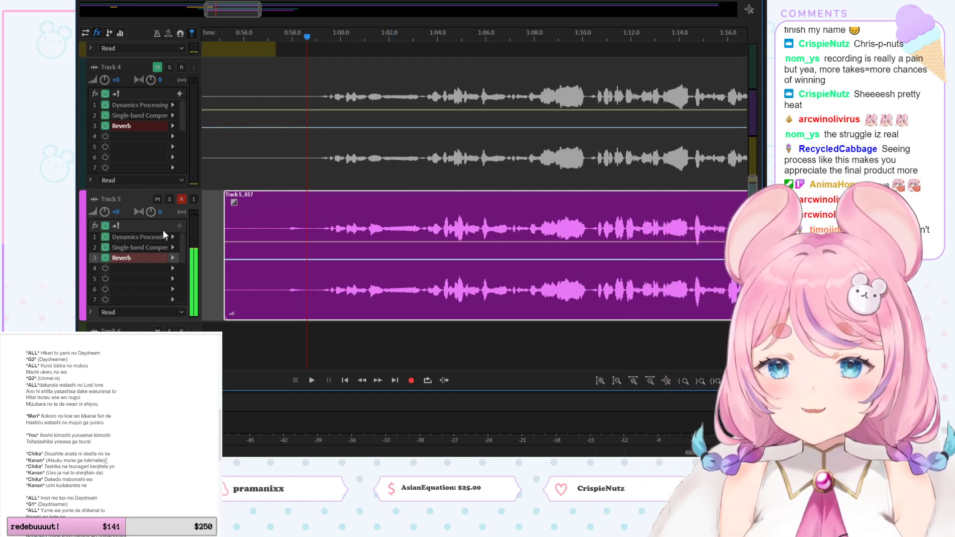
left_click(170, 199)
key("space")
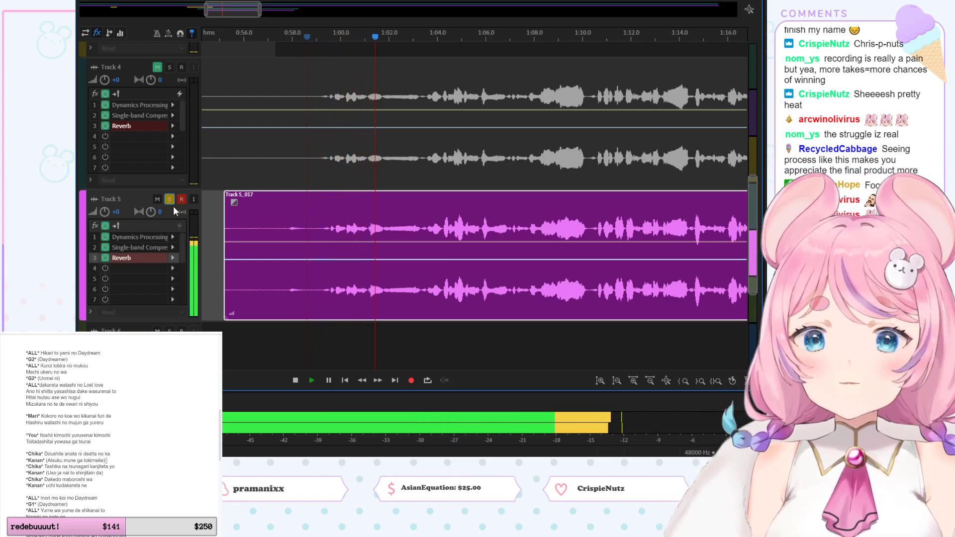
left_click(310, 39)
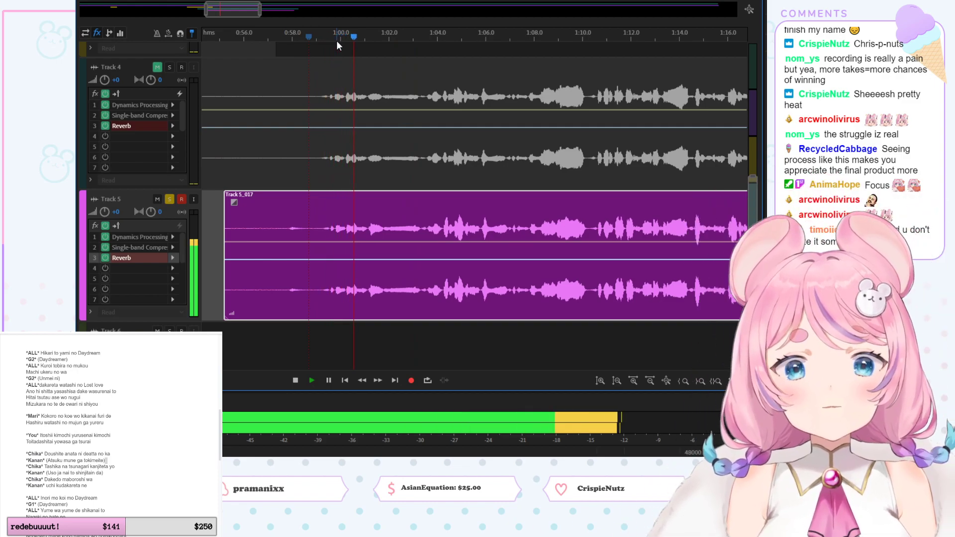
left_click(124, 422)
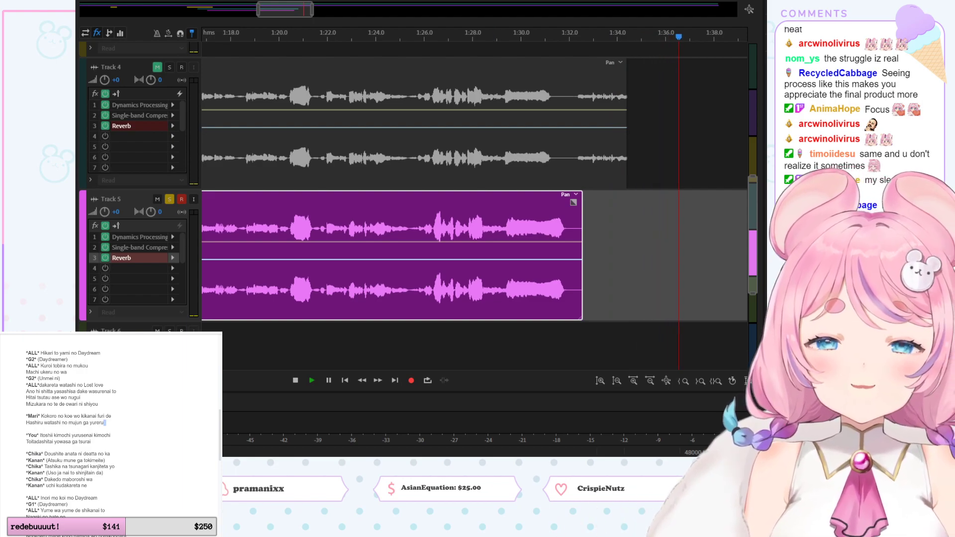
key("space")
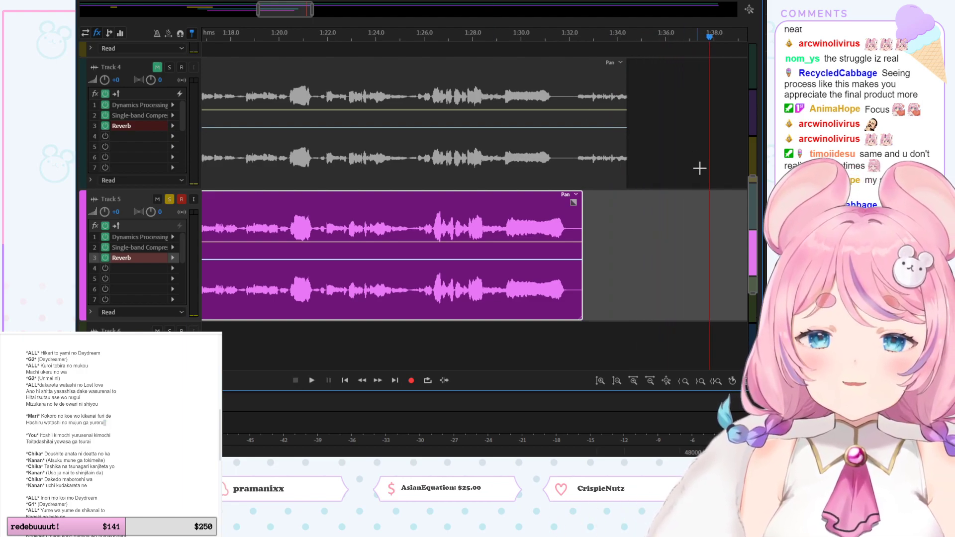
Step: Replay the opening phrases of the soloed Track 5 take several times from about 0:58.5 to 0:58.8
left_click_drag(285, 9, 228, 14)
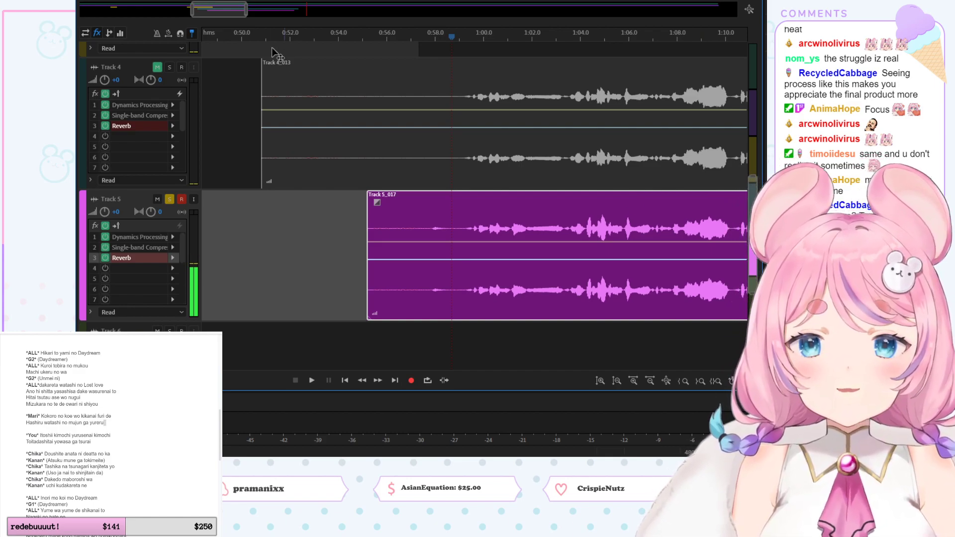
left_click_drag(226, 17, 244, 19)
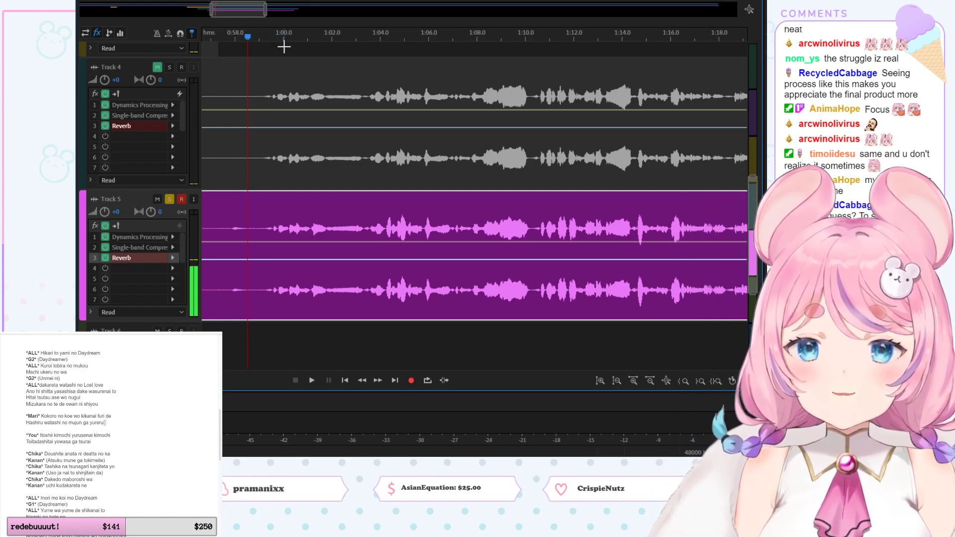
key("space")
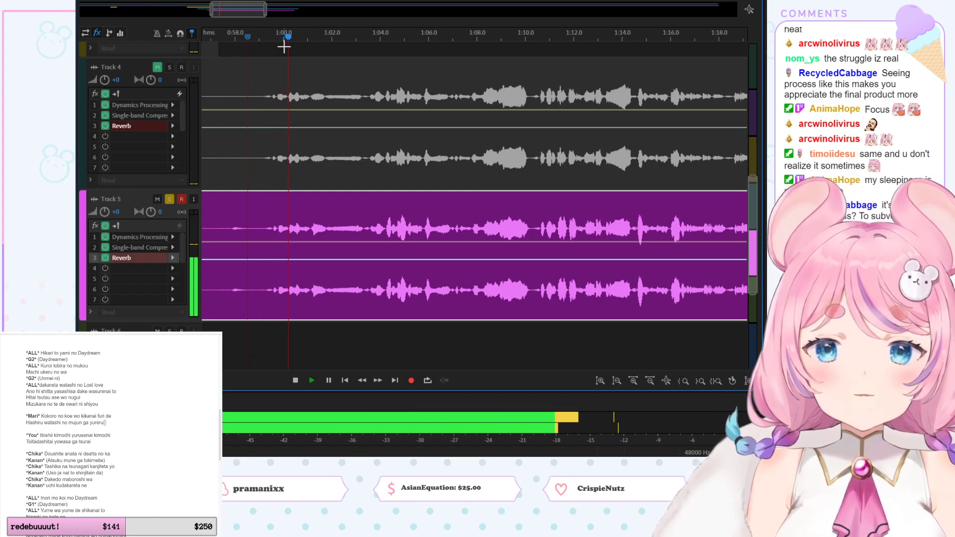
left_click(251, 36)
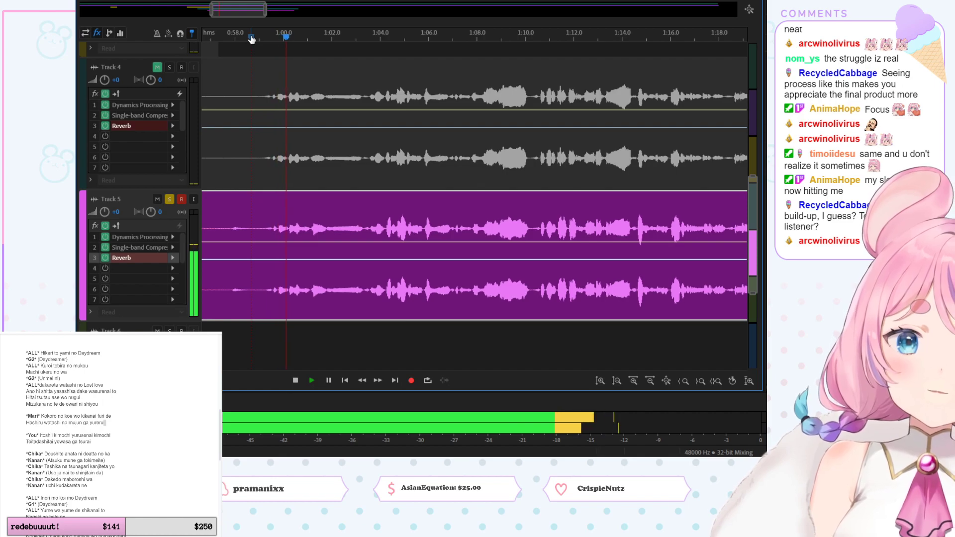
key("space")
left_click(258, 38)
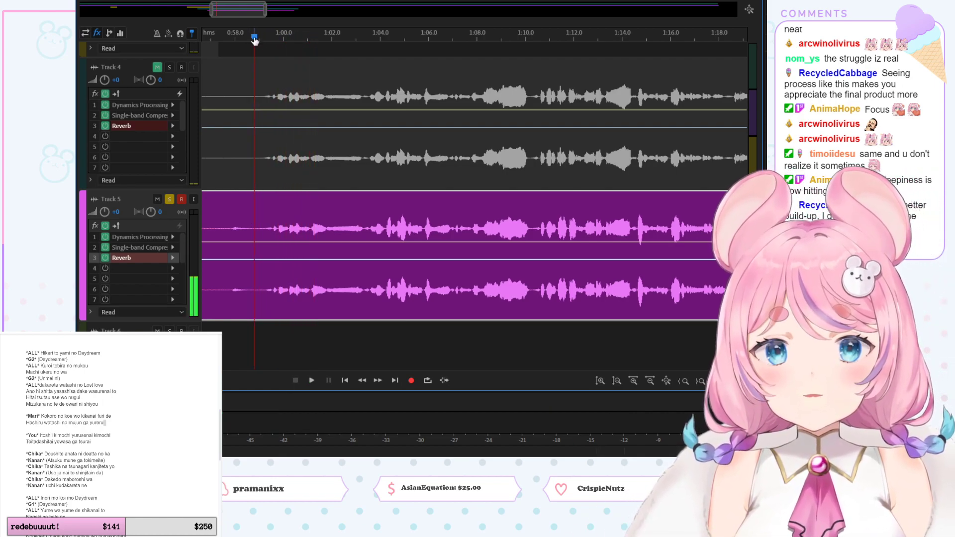
key("space")
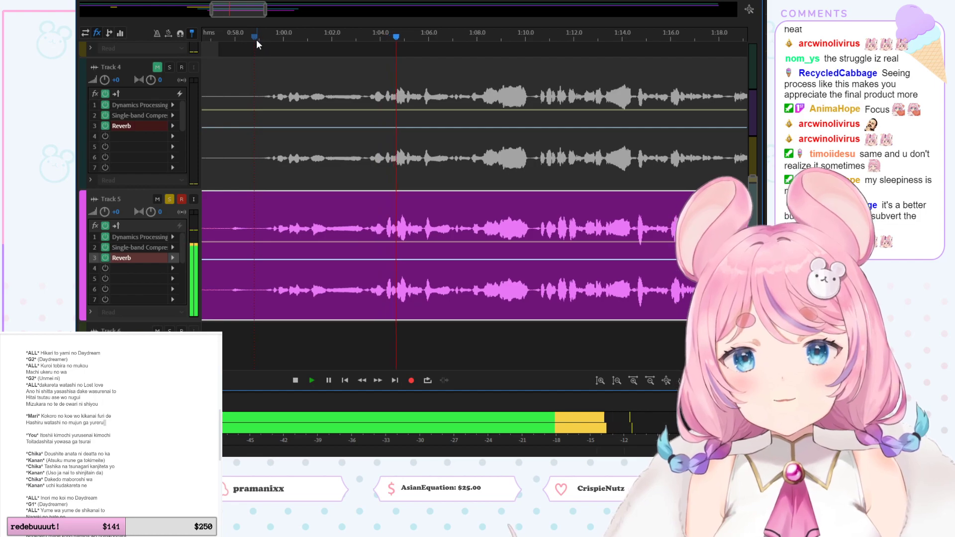
key("space")
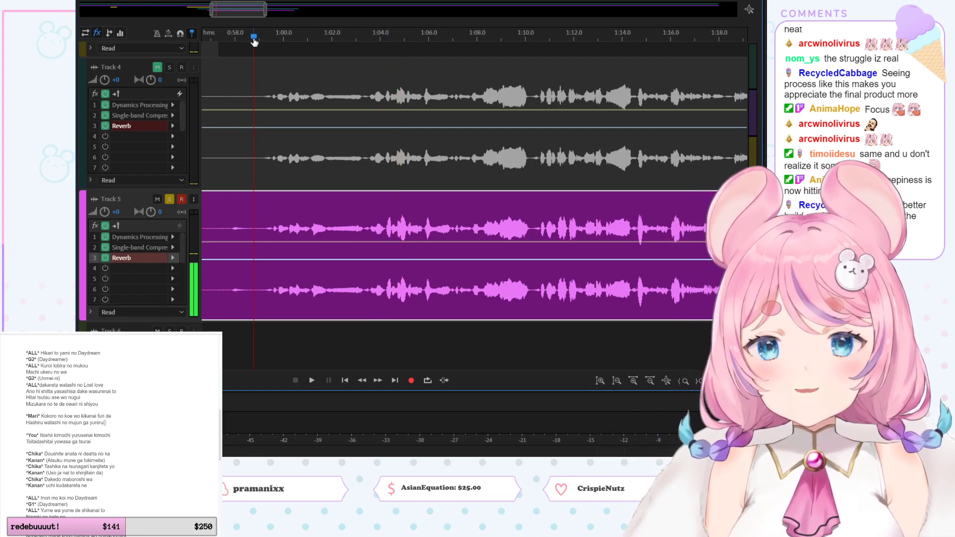
key("space")
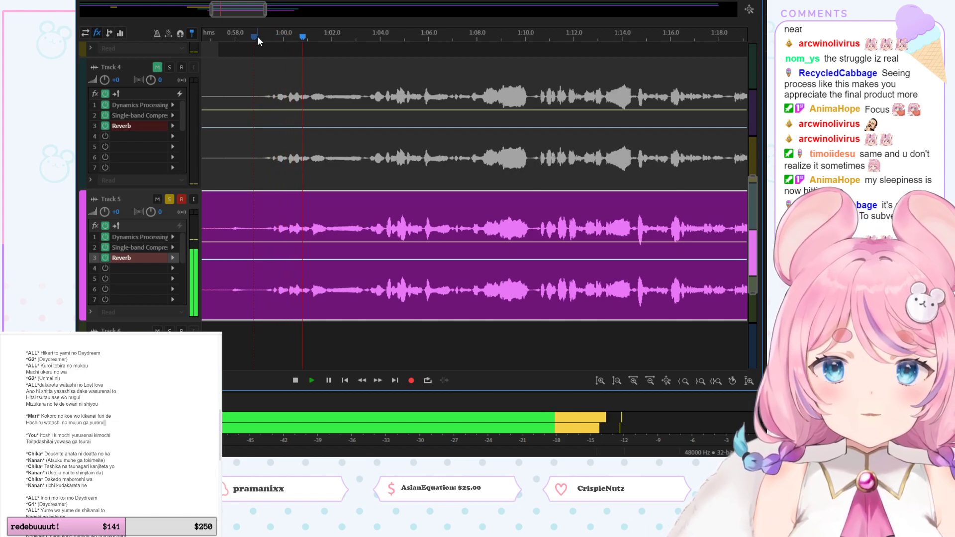
key("space")
Step: Play the Track 5 take from about 1:01.2, and replay it from about 1:10 through to its end
key("space")
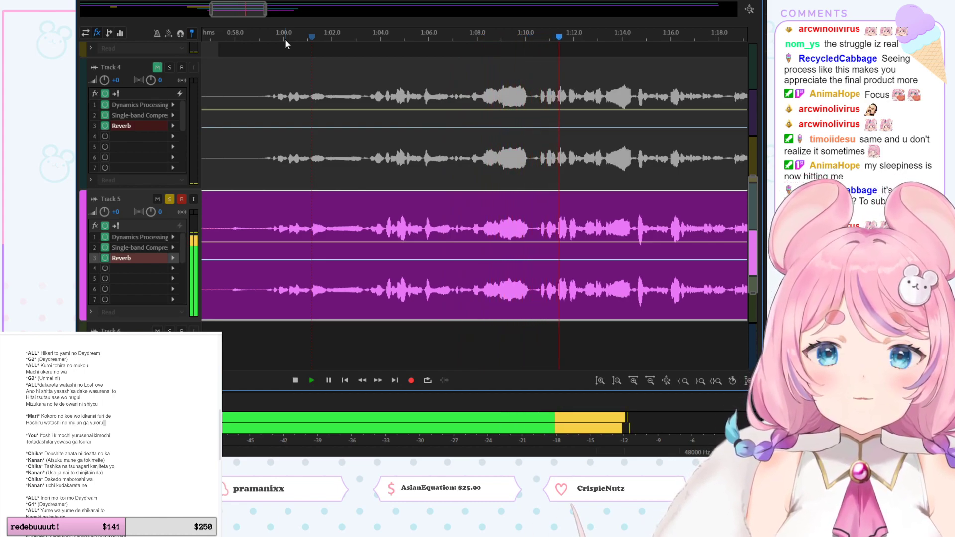
key("space")
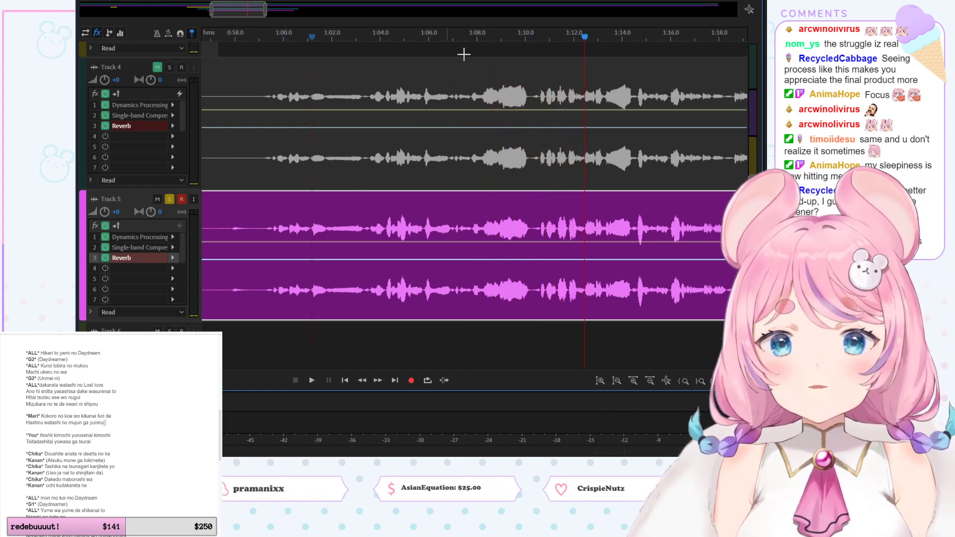
left_click(522, 36)
key("space")
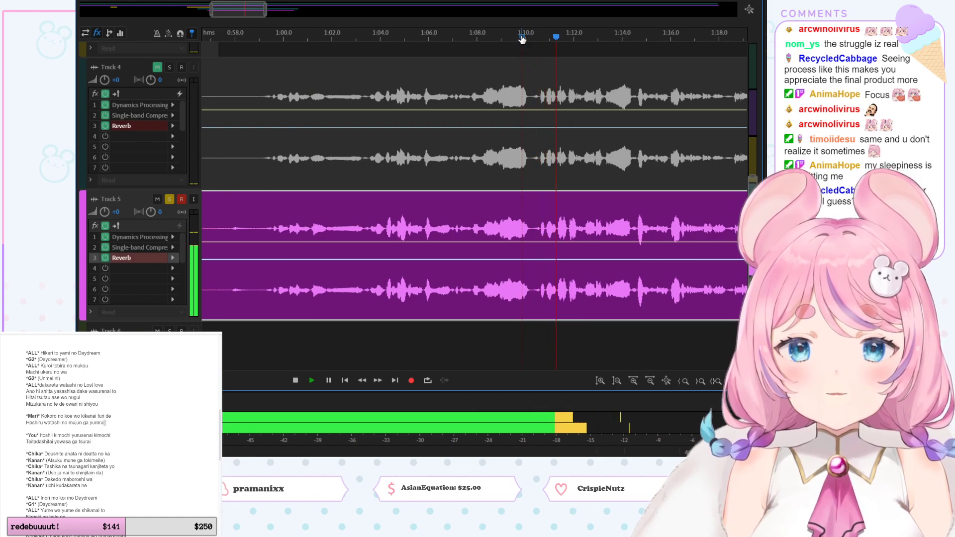
key("space")
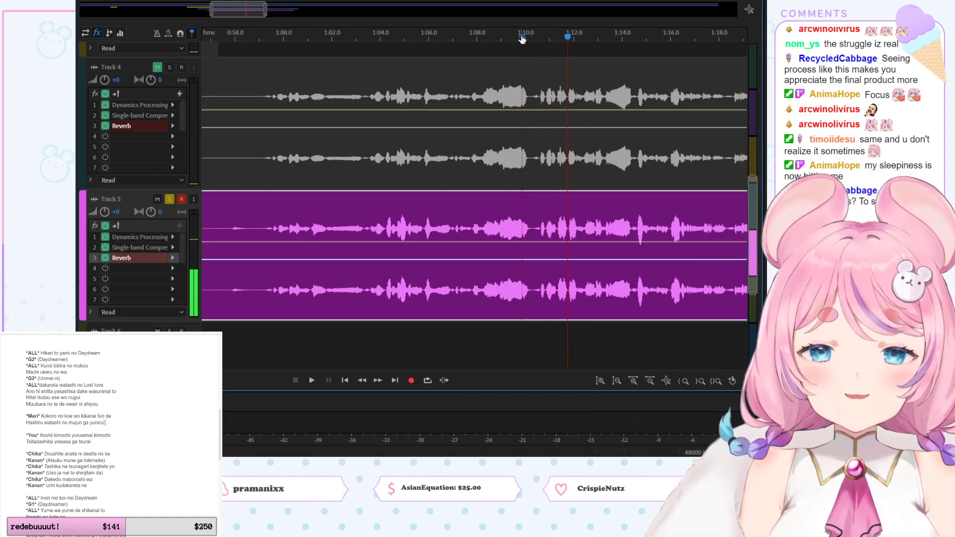
left_click(521, 37)
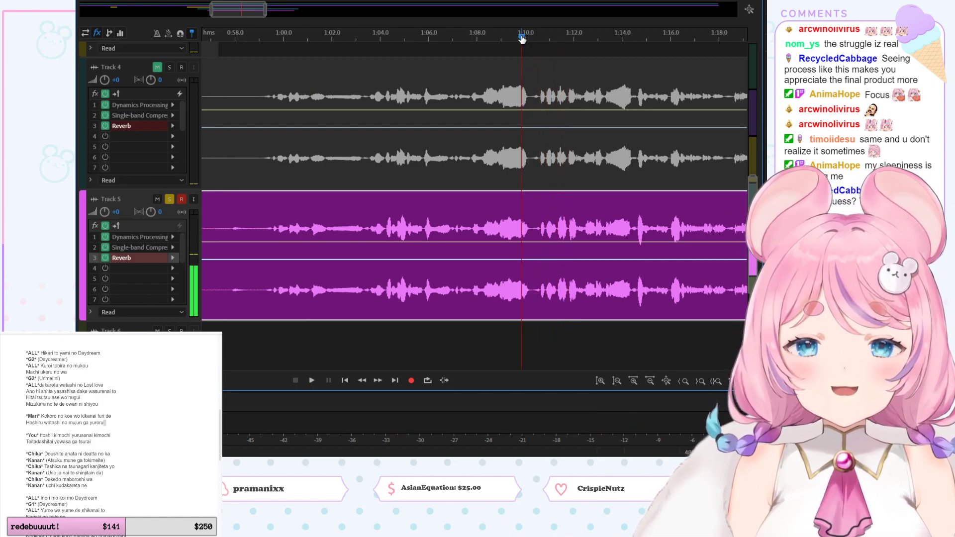
key("space")
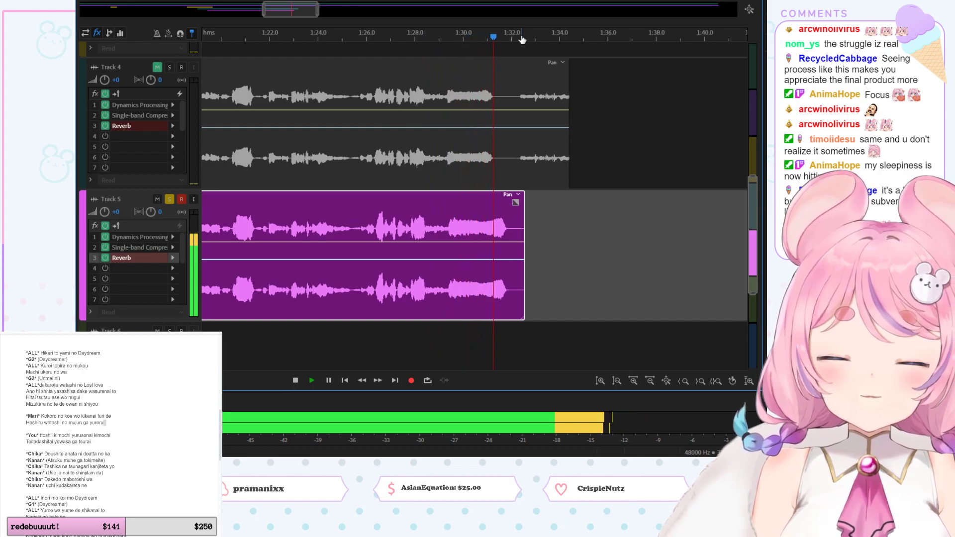
key("space")
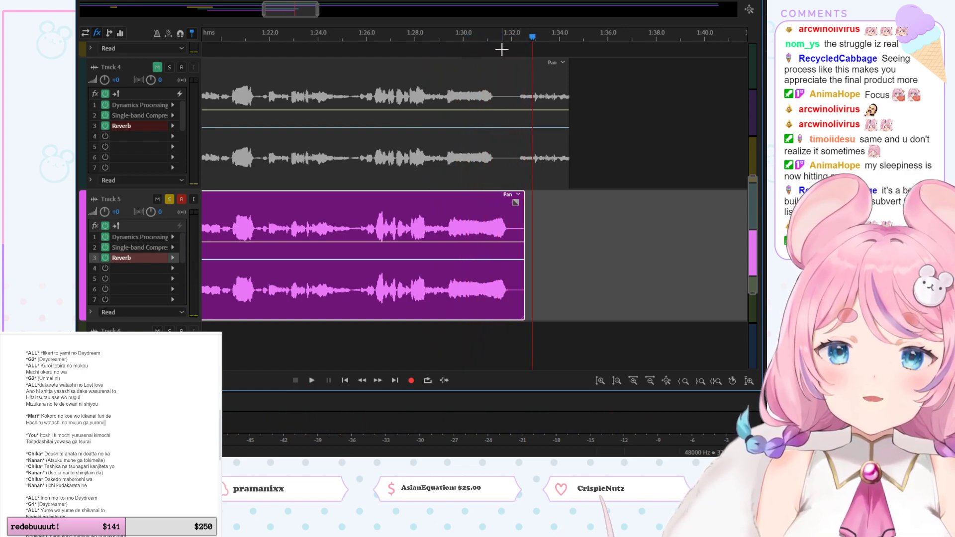
Step: Unsolo and mute Track 5, and select the Track 4 take, unmuting and soloing its track
left_click_drag(296, 14, 230, 3)
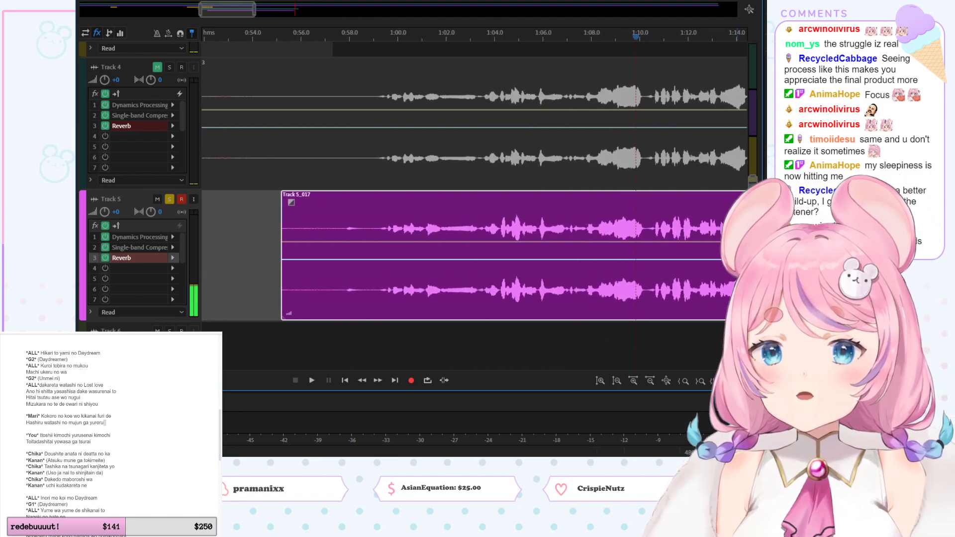
scroll(740, 243, "up", 1)
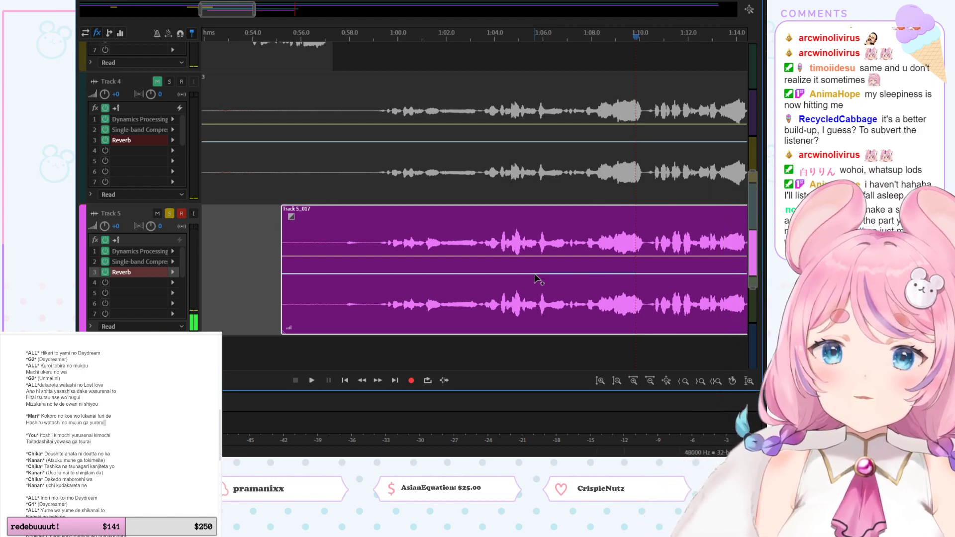
left_click(170, 214)
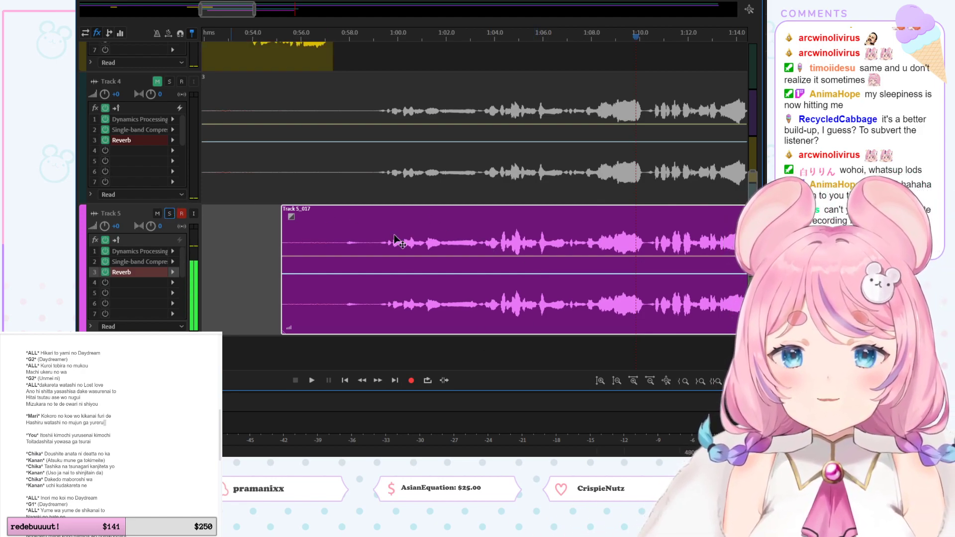
left_click(157, 214)
left_click(447, 110)
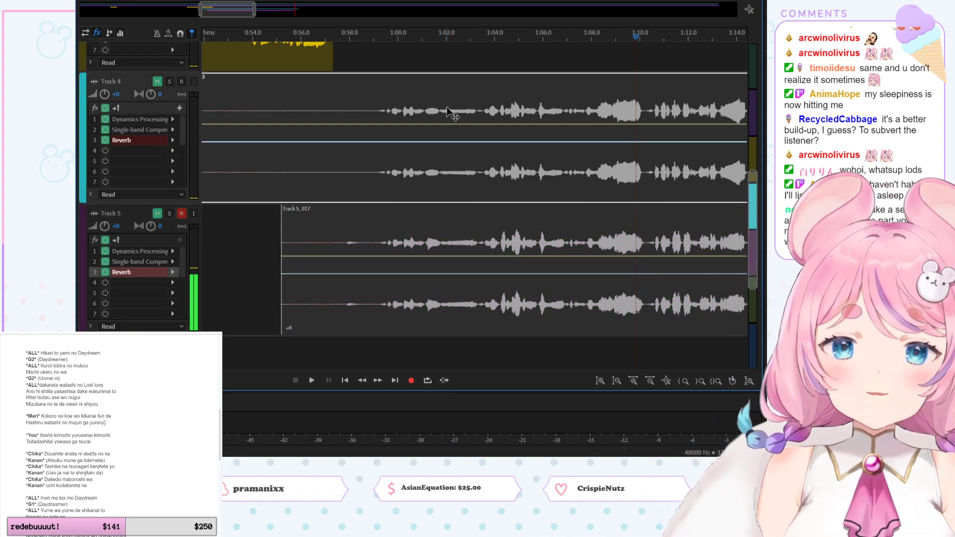
left_click(157, 82)
left_click(169, 82)
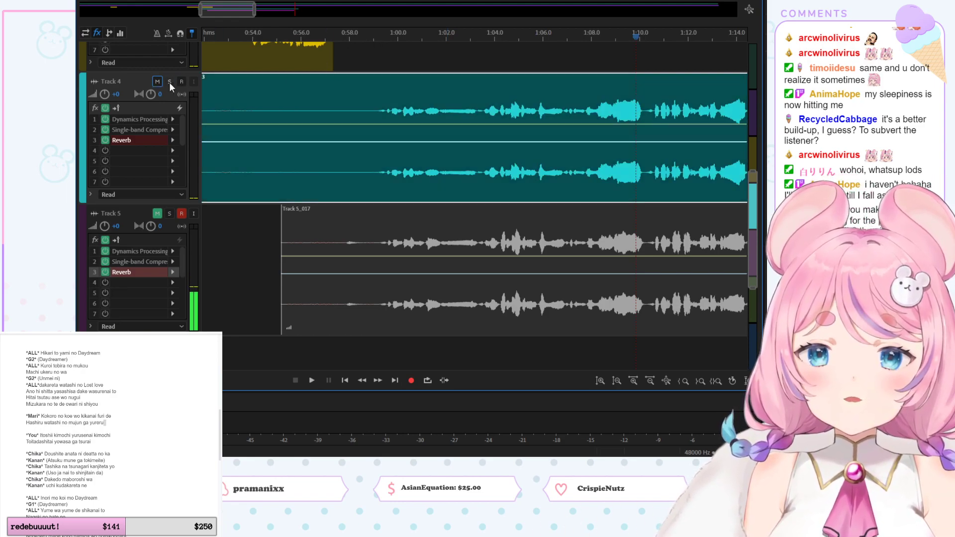
Step: Play the opening of the Track 4 take from about 0:58.5 and its ending from about 1:28.5
left_click(363, 35)
key("space")
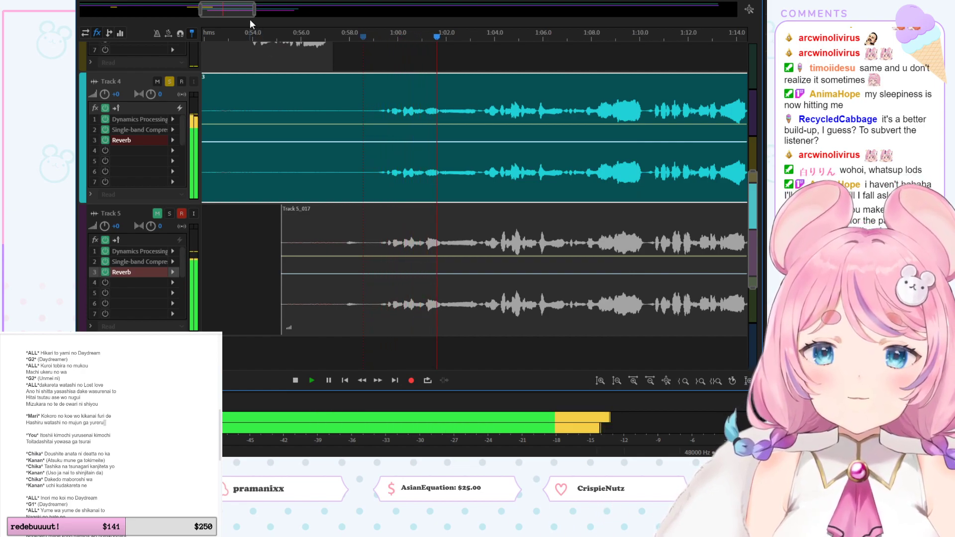
key("space")
left_click_drag(247, 17, 321, 17)
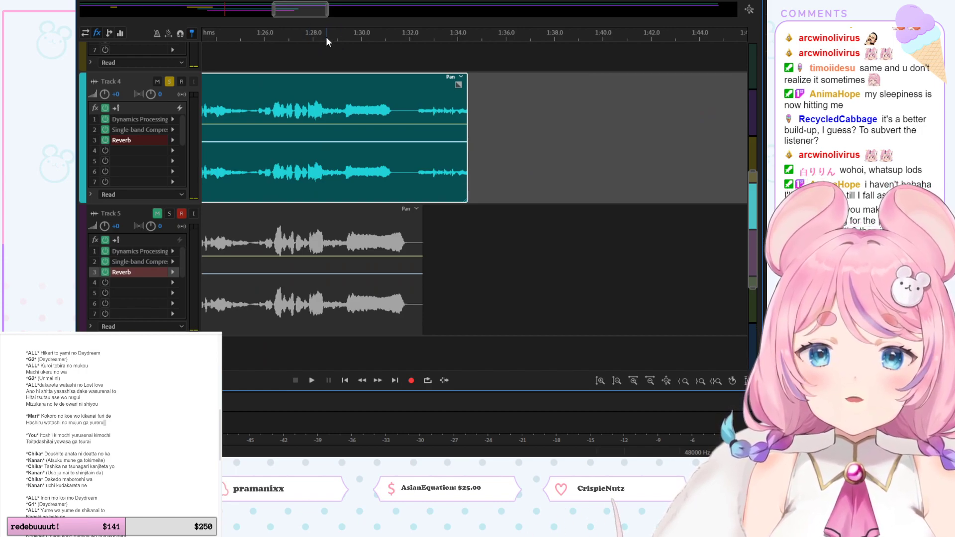
left_click(324, 35)
key("space")
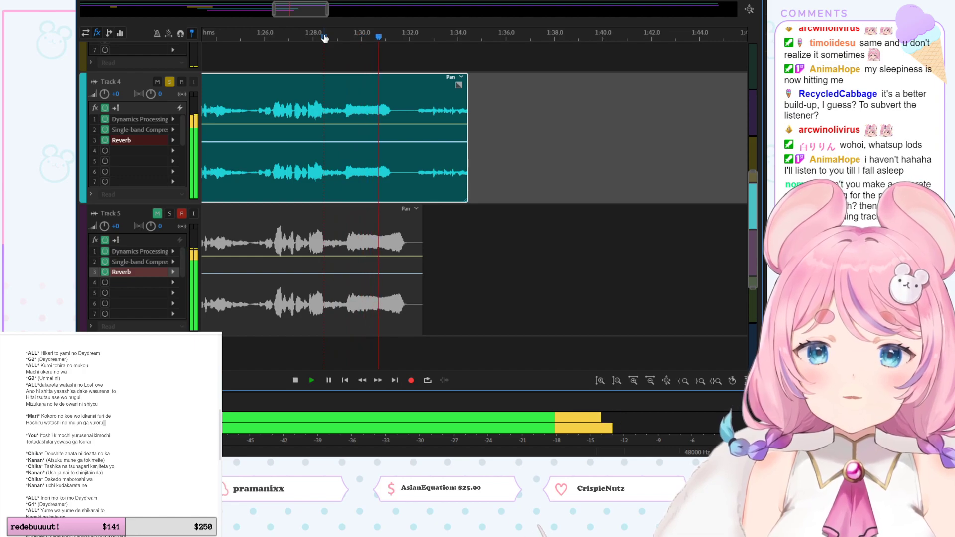
key("space")
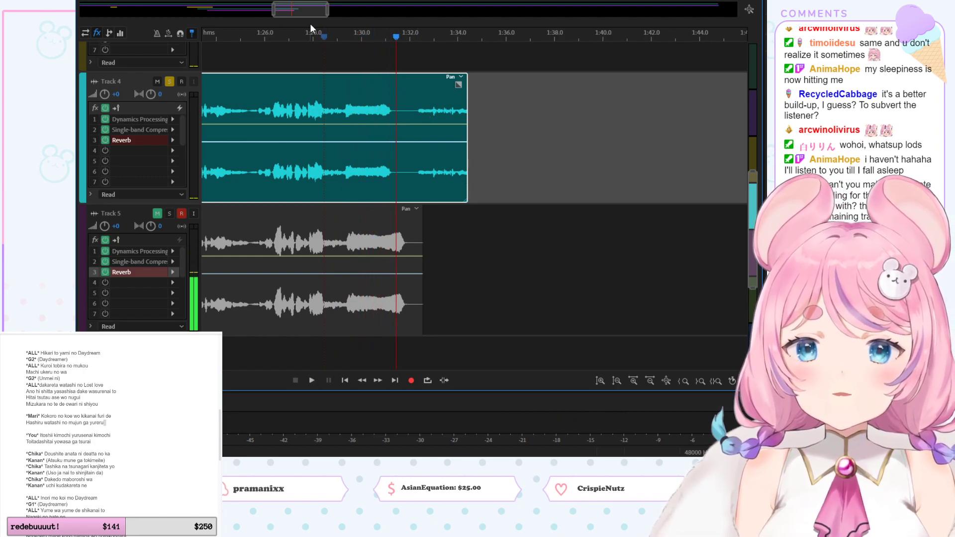
Step: Delete the reviewed vocal take from Track 4
left_click_drag(300, 9, 221, 9)
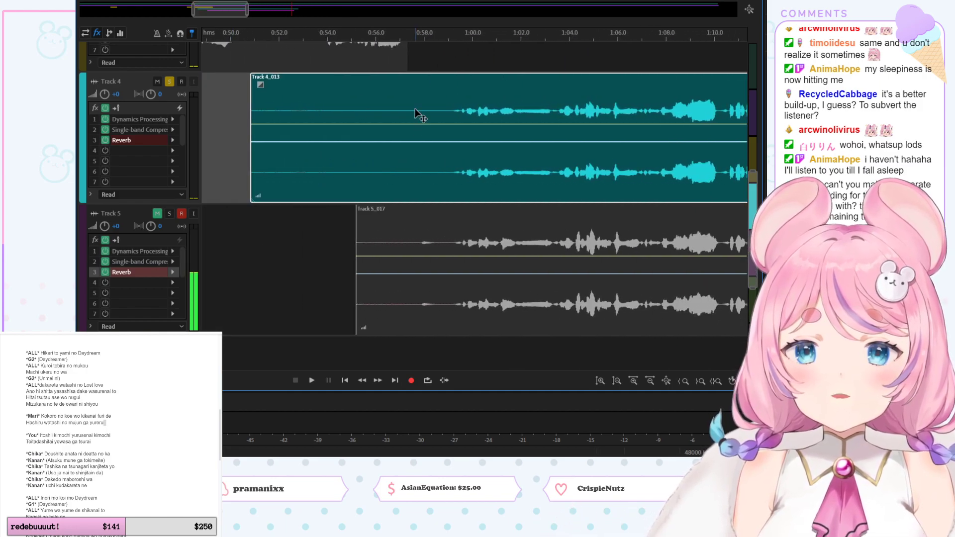
key("Delete")
left_click(395, 62)
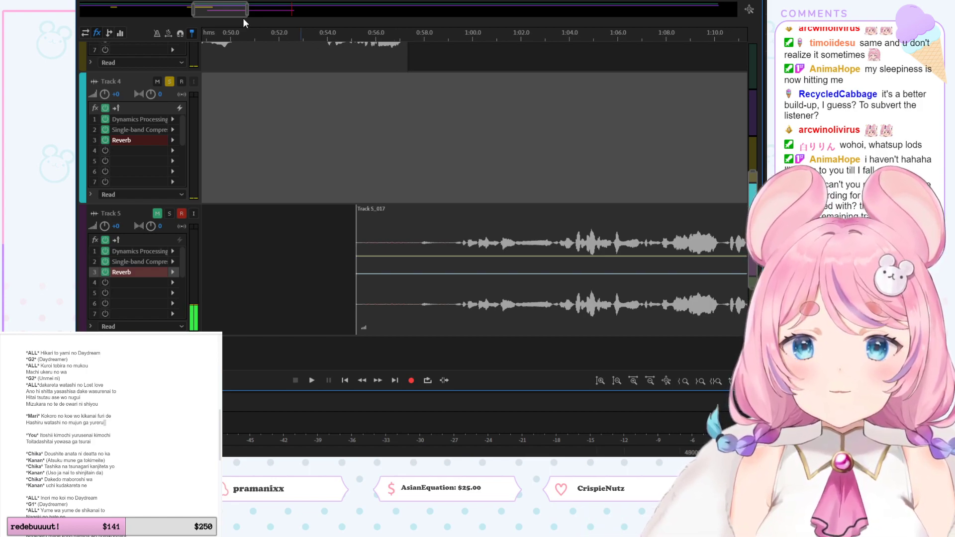
Step: Place the playhead at about 1:32.2, just before the end of the Track 5 take
left_click_drag(231, 16, 267, 12)
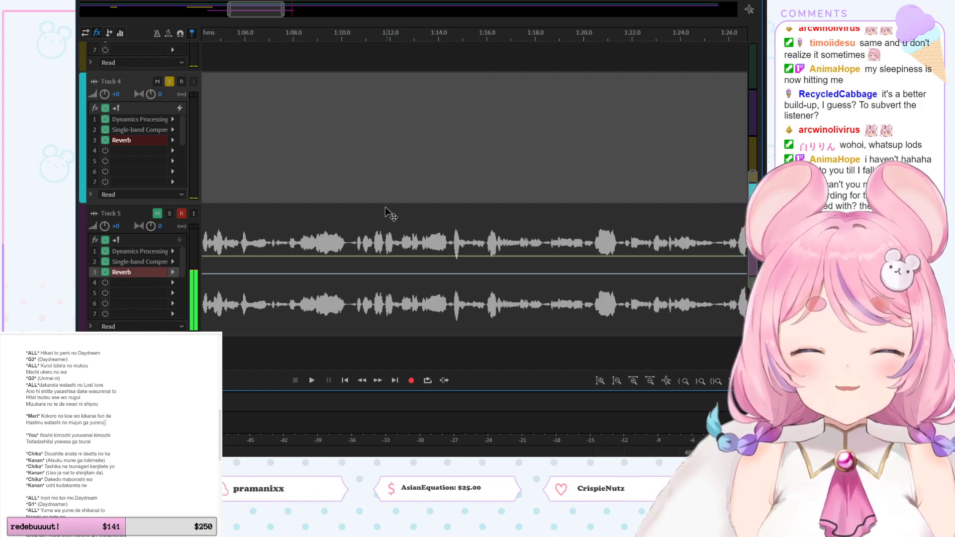
left_click_drag(260, 12, 298, 22)
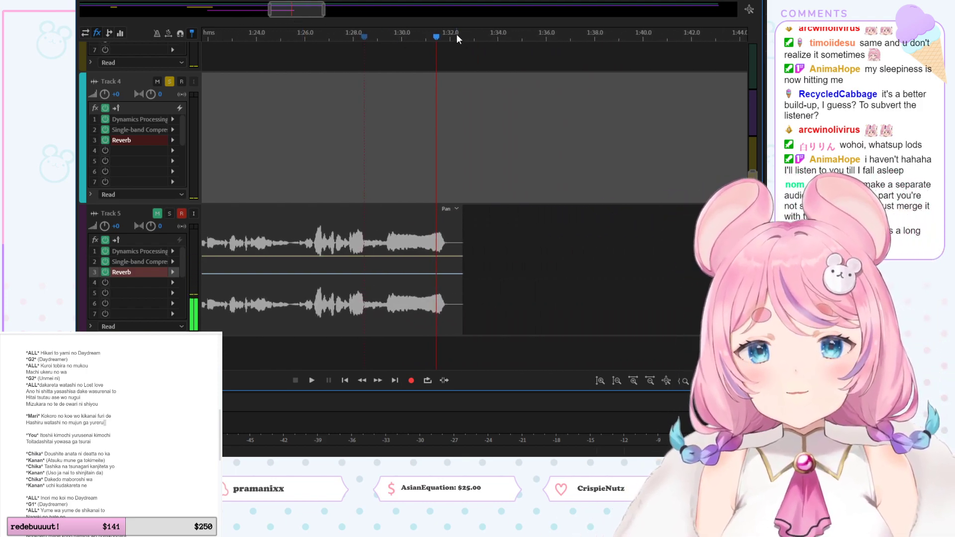
left_click(456, 36)
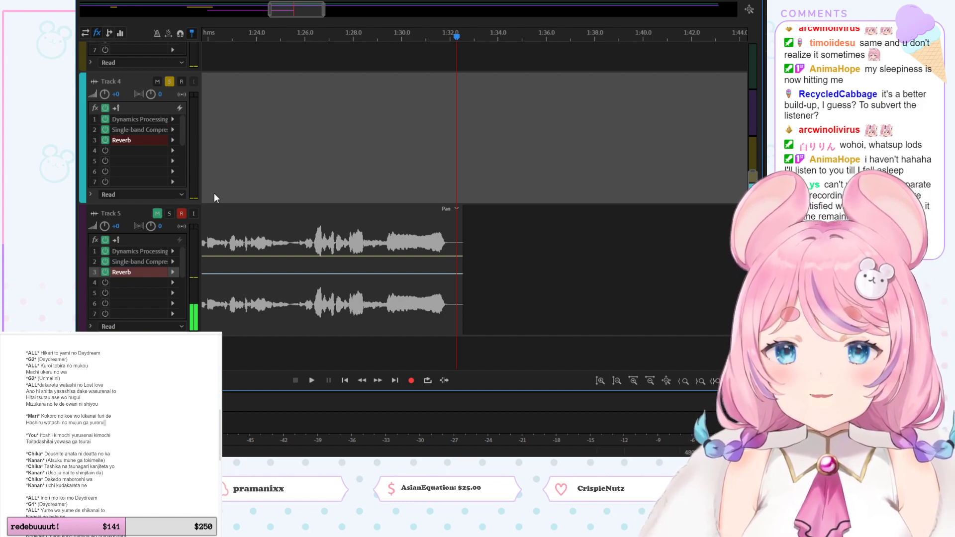
left_click_drag(311, 11, 317, 11)
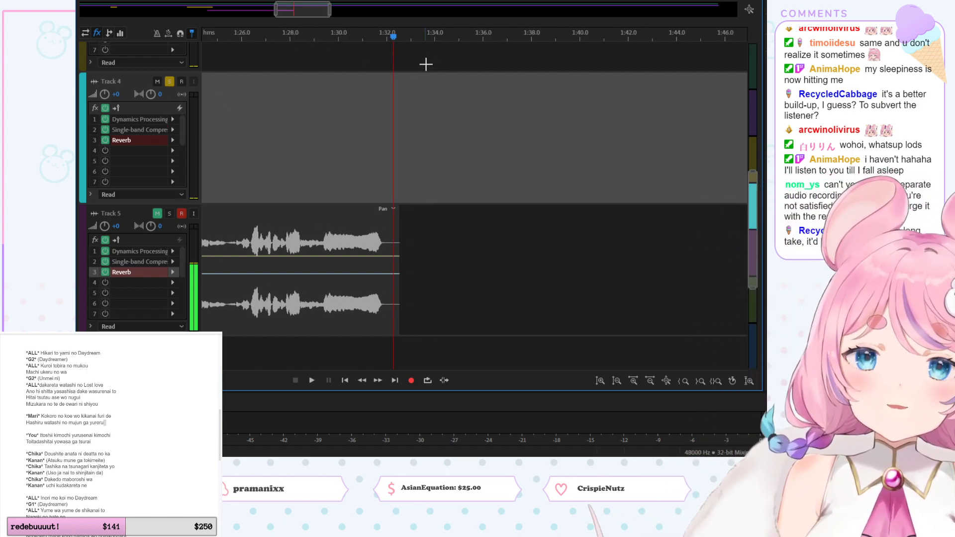
Step: Place the playhead at about 1:32.7, just past the end of the Track 5 take
left_click(404, 38)
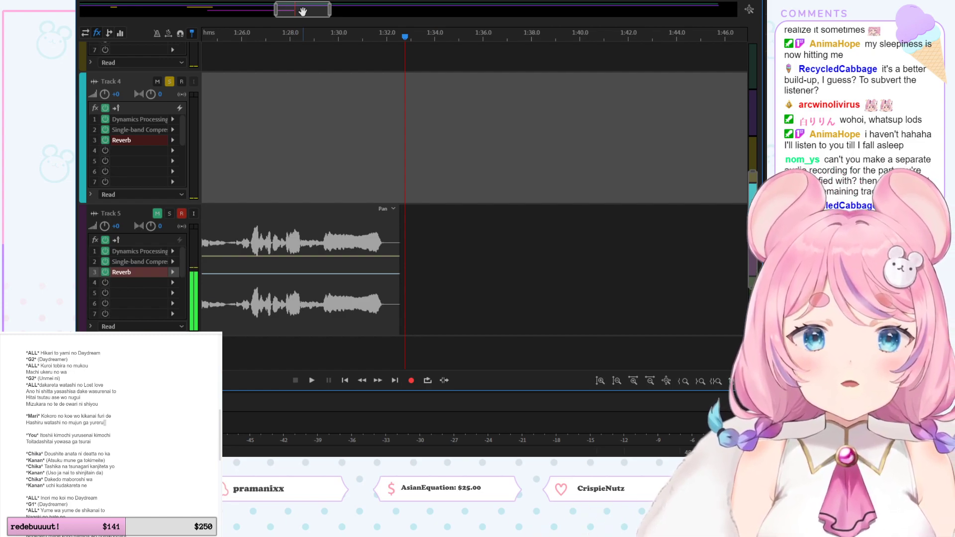
Step: Unmute Track 5 and toggle Track 4's solo off and back on
left_click_drag(302, 11, 225, 14)
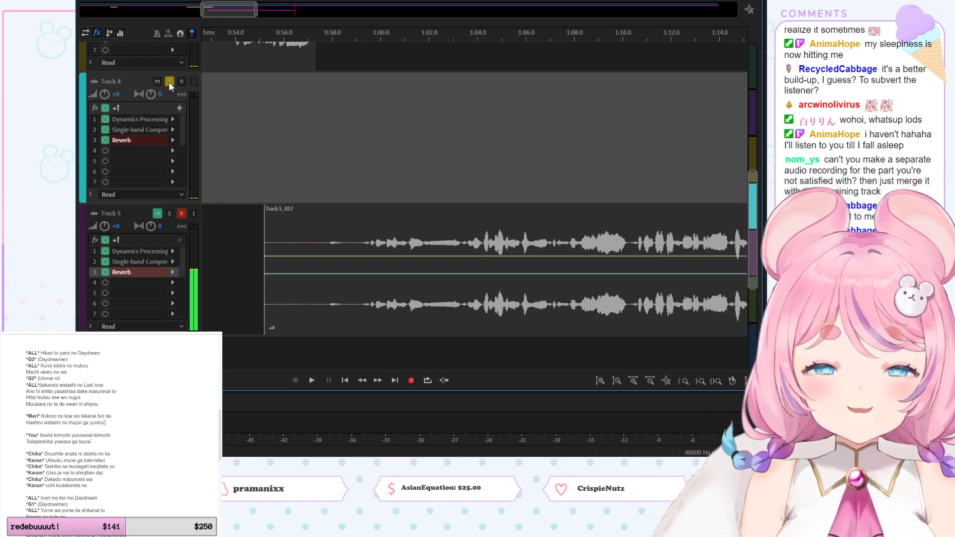
left_click(169, 82)
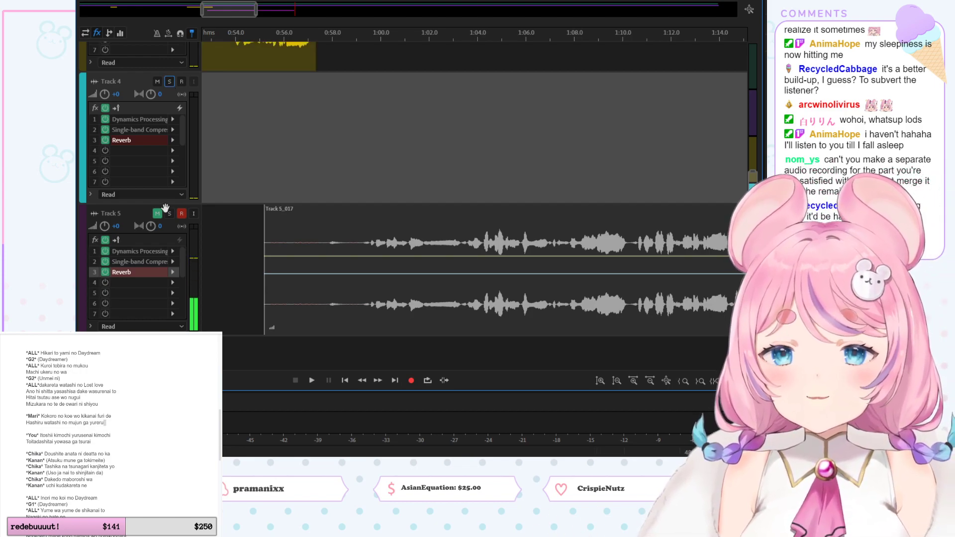
left_click(158, 212)
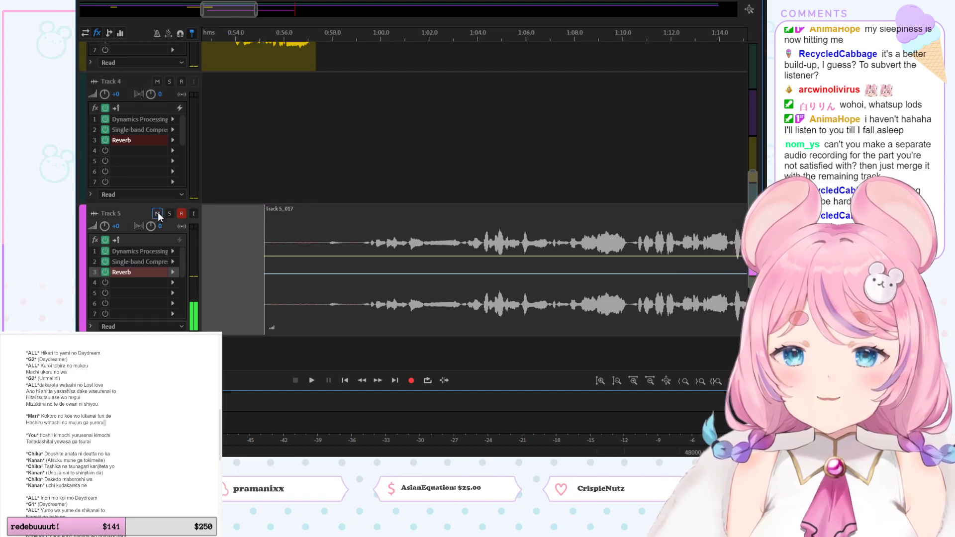
left_click(169, 81)
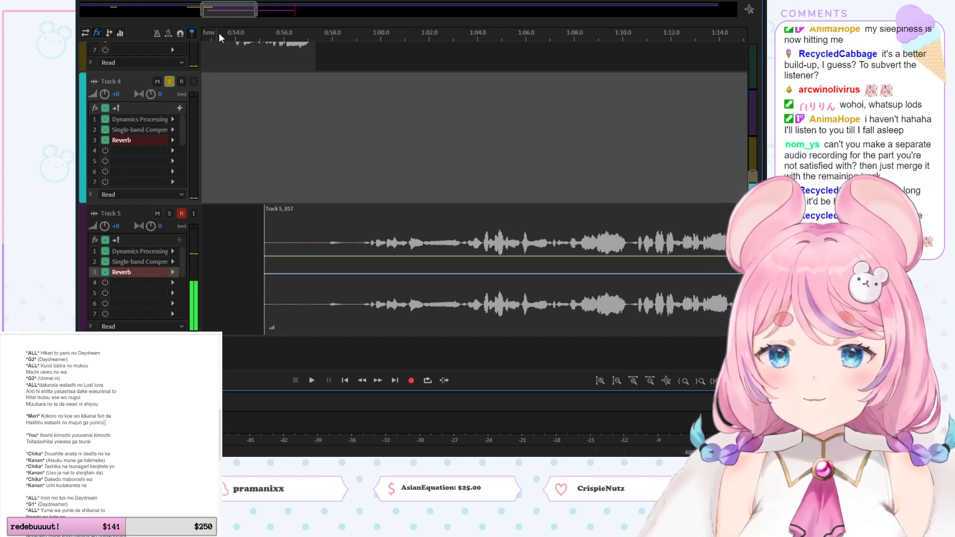
left_click_drag(229, 9, 249, 8)
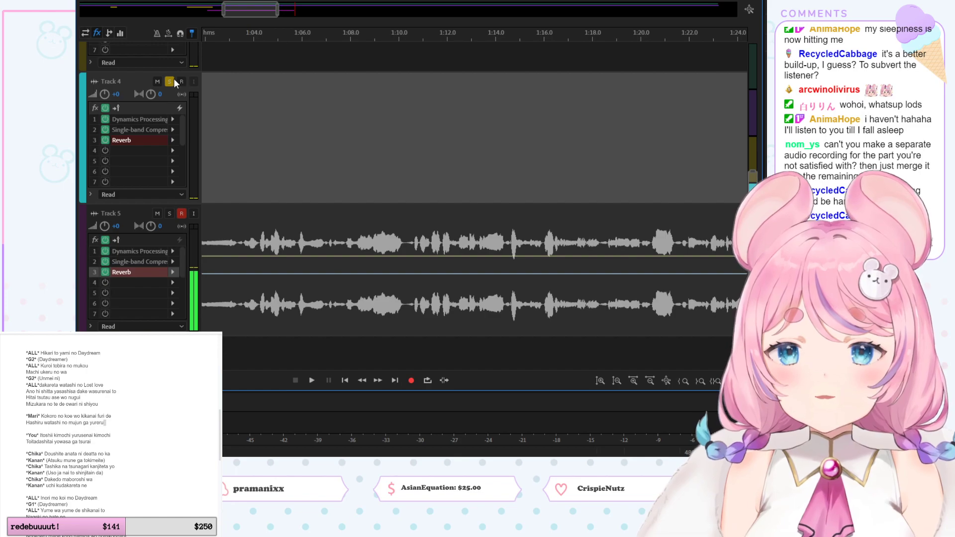
Step: Unsolo Track 4 and mute Track 5
left_click(173, 80)
left_click(157, 214)
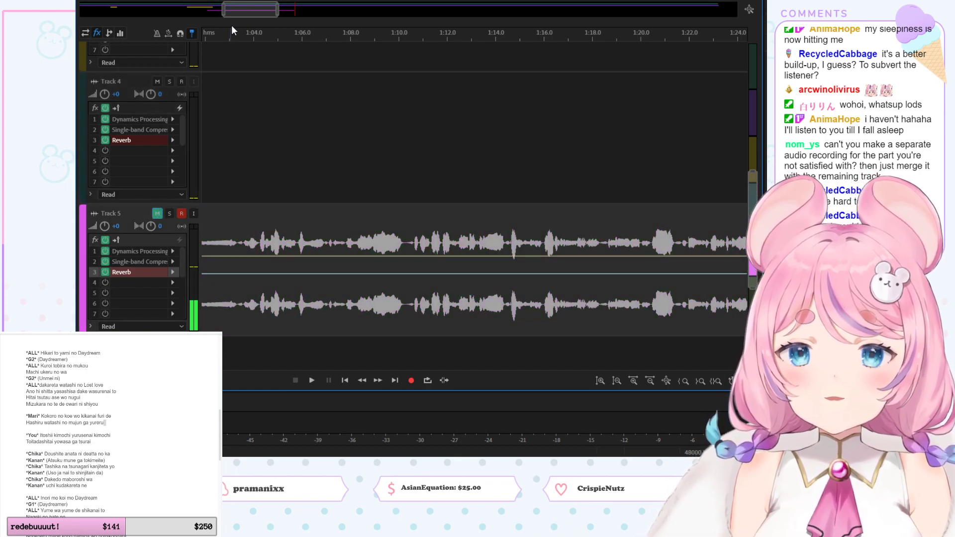
Step: Place the text cursor at the end of the line "Hitai tsutau ase wo nugui" in the lyrics document and return to the audio session
left_click_drag(234, 9, 280, 9)
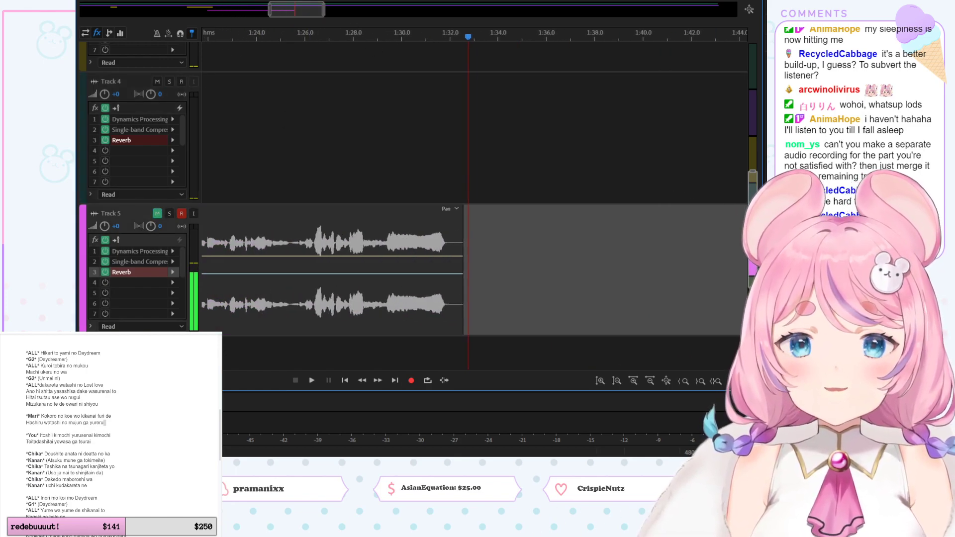
scroll(717, 125, "up", 5)
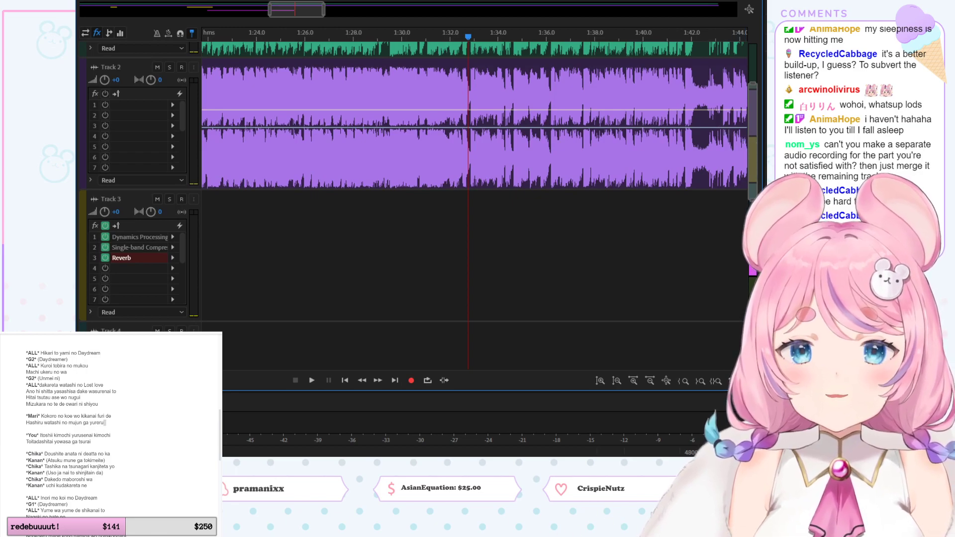
left_click(168, 395)
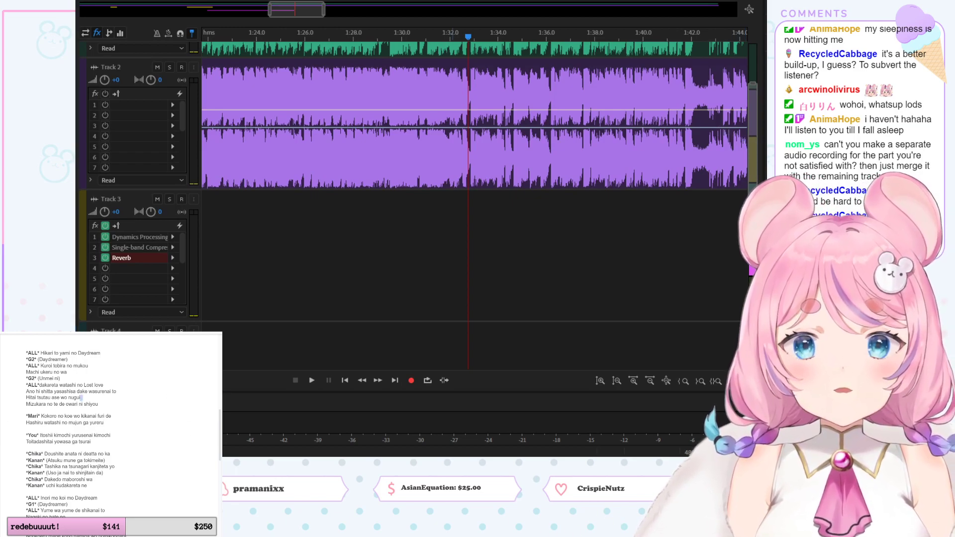
key("alt+Tab")
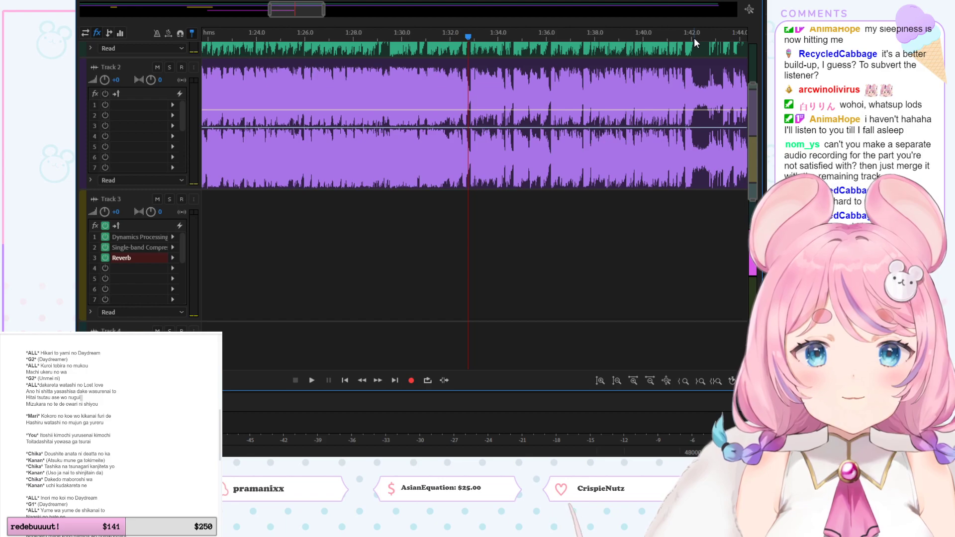
Step: Play the song from about 1:33 and follow along in the lyrics down to the verse lines after the chorus
key("space")
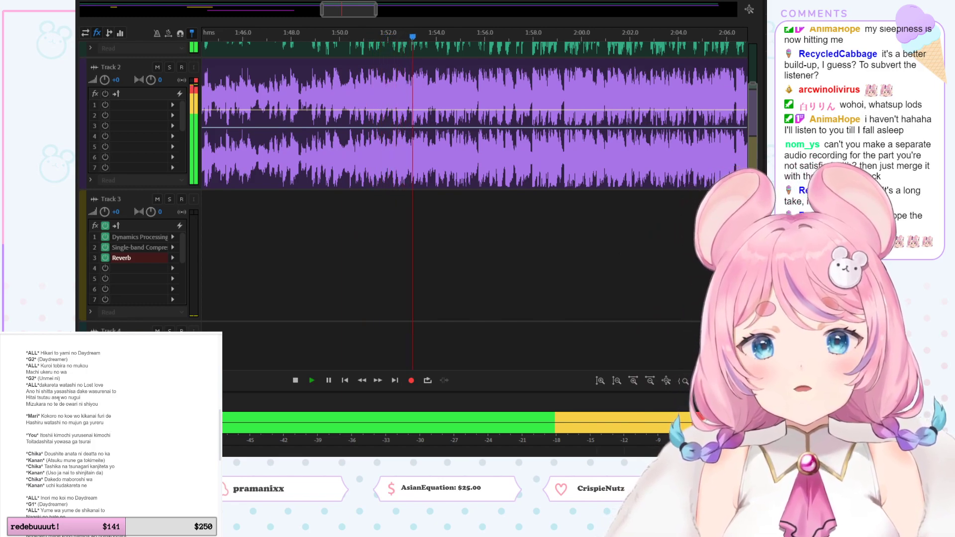
scroll(57, 401, "down", 3)
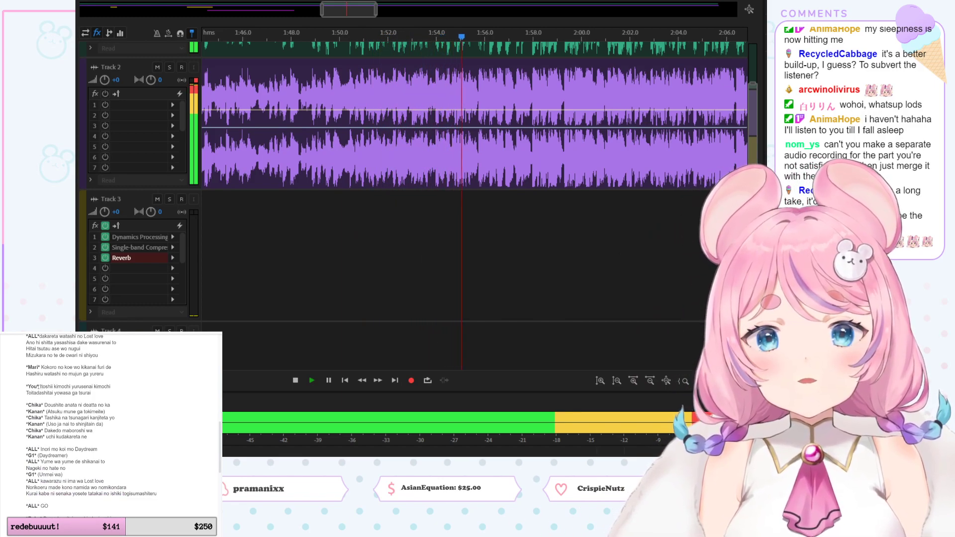
left_click_drag(37, 386, 96, 392)
left_click(96, 392)
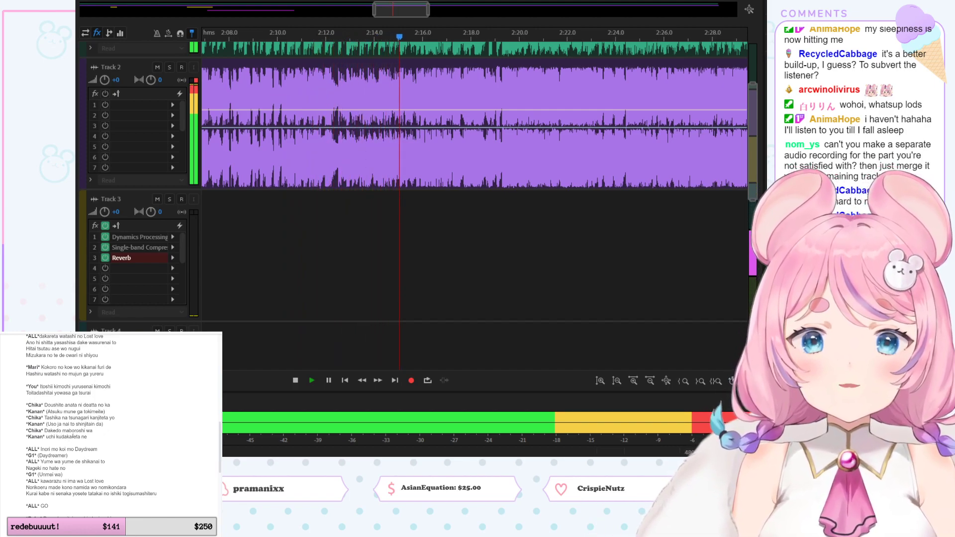
scroll(75, 442, "down", 1)
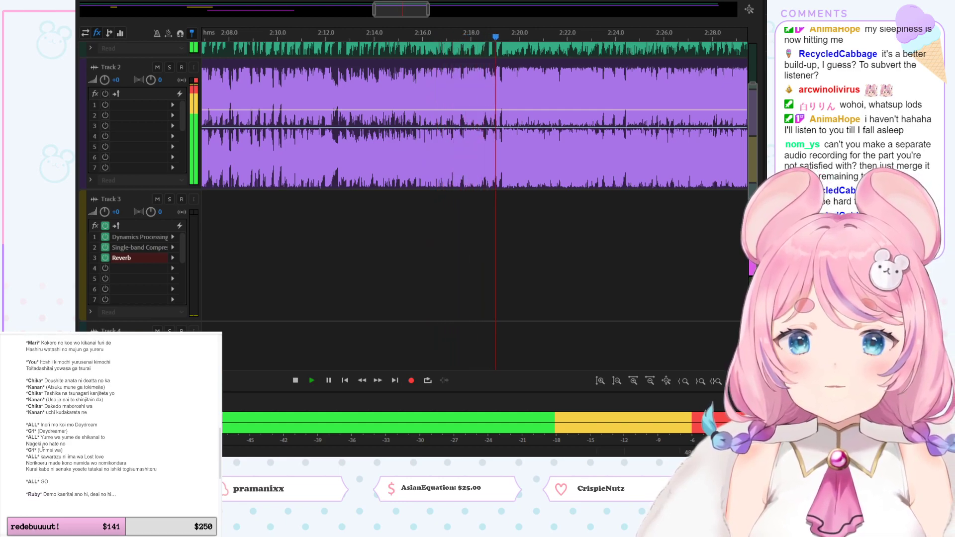
Step: Replay the verse from several start points between about 1:58 and 1:53 to find where the vocal line enters
scroll(350, 53, "left", 5)
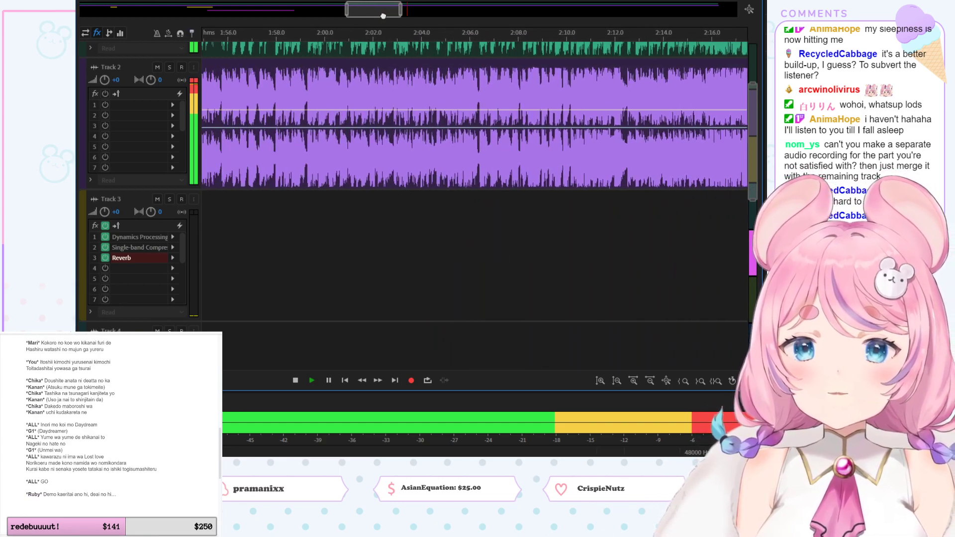
left_click(326, 36)
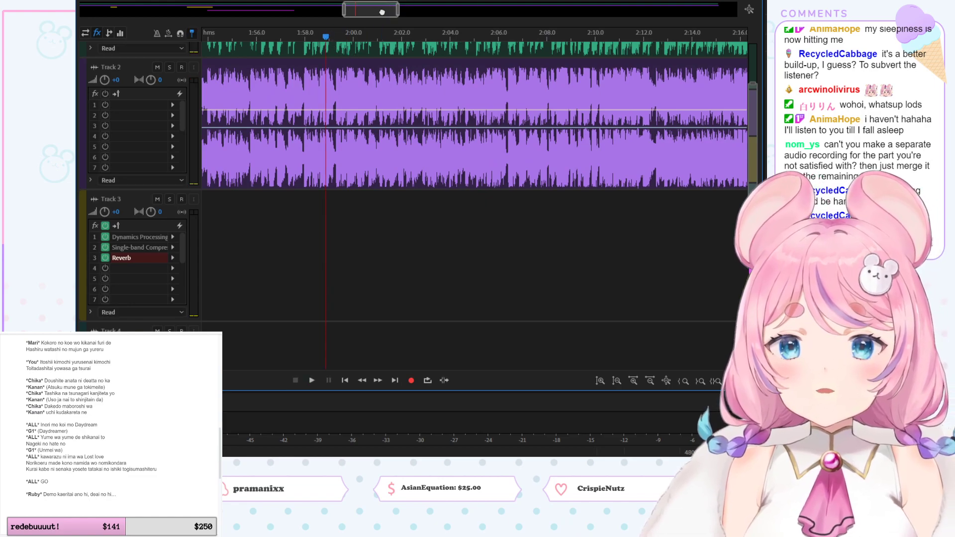
left_click_drag(382, 12, 373, 12)
left_click(373, 36)
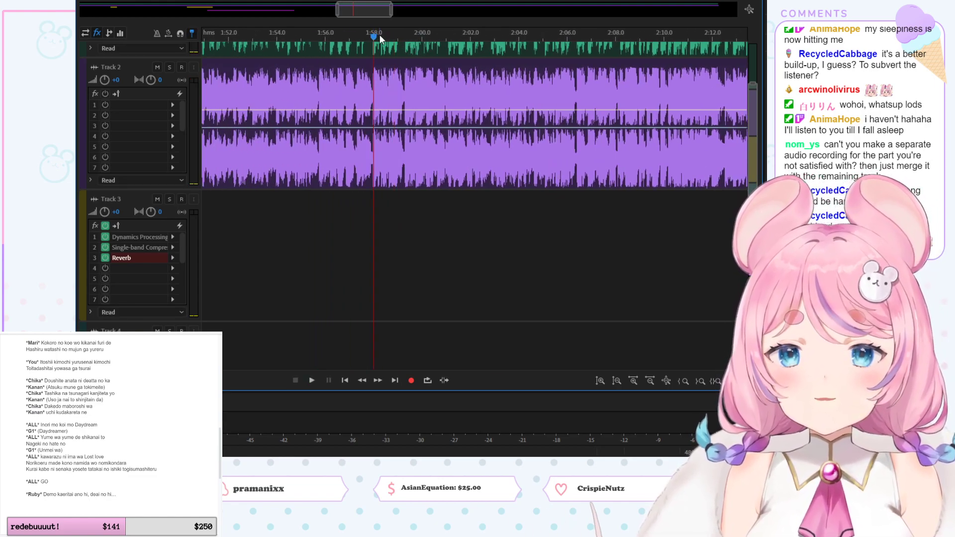
key("space")
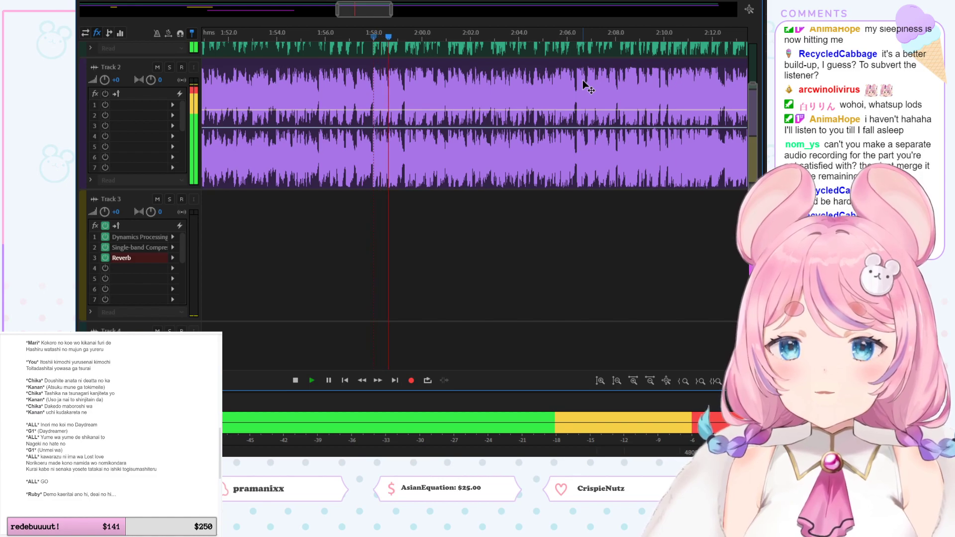
left_click(331, 36)
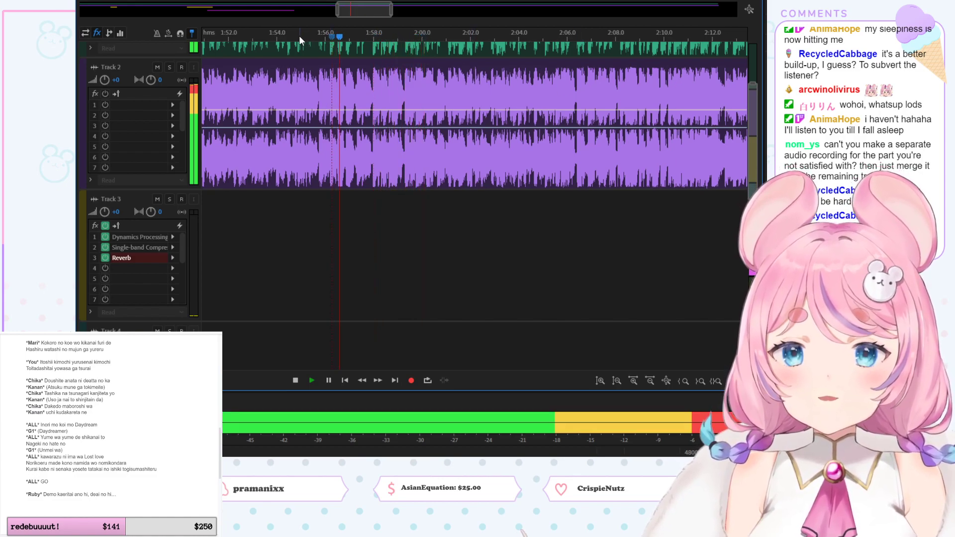
left_click(286, 36)
key("space")
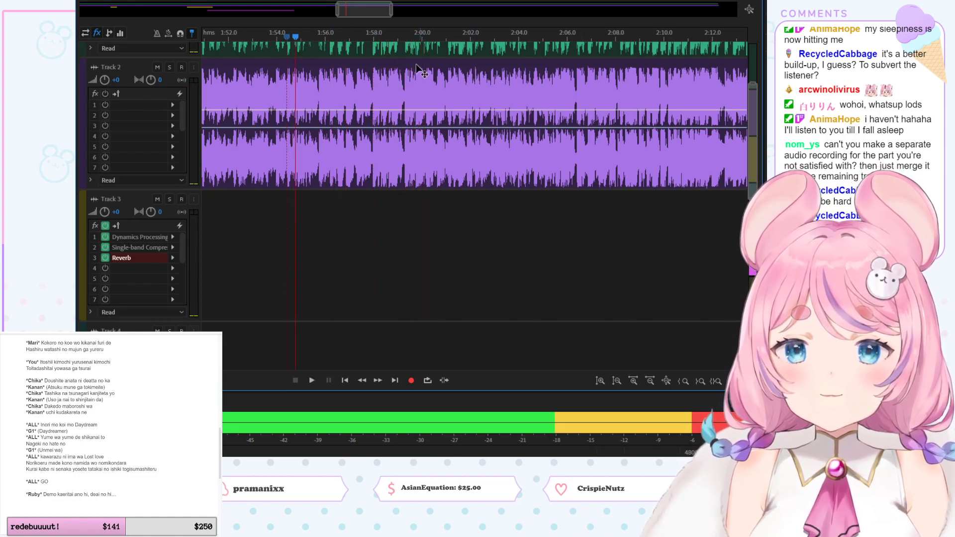
left_click(268, 35)
key("space")
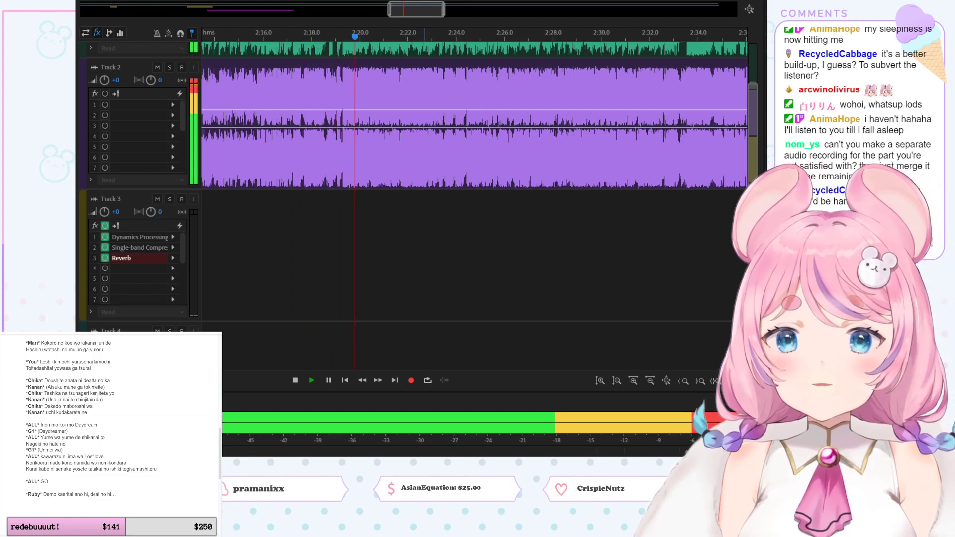
key("space")
Step: Arm Track 4 and record a vocal take on it starting at about 1:51.5
left_click_drag(420, 13, 339, 14)
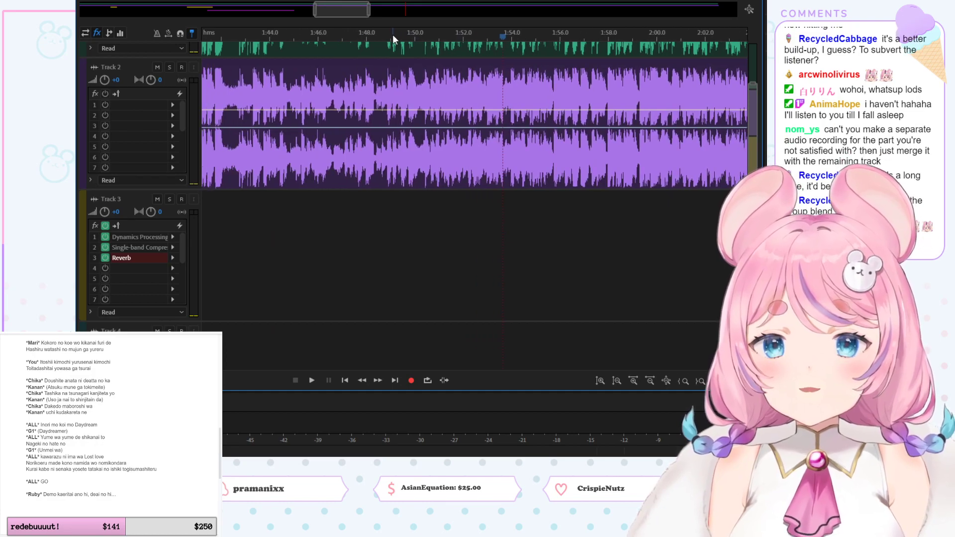
left_click(450, 35)
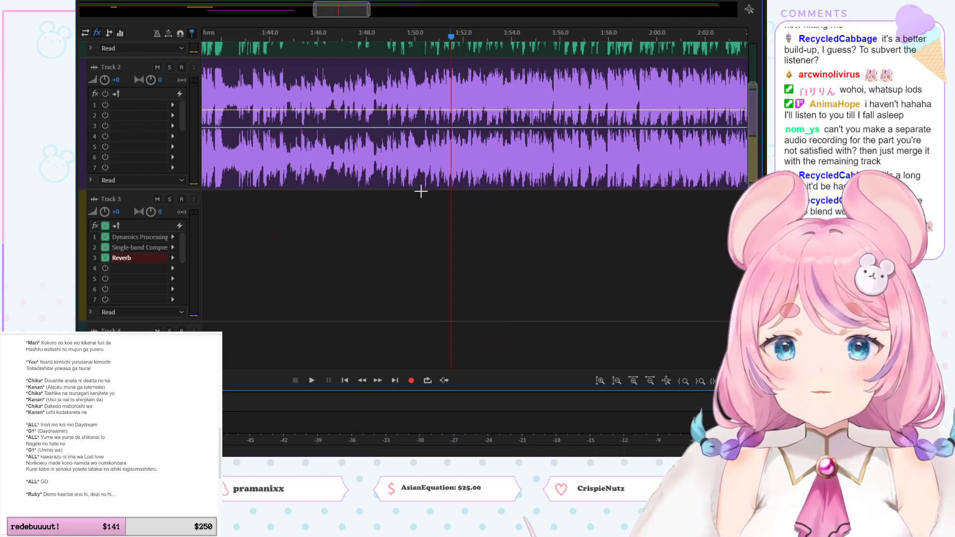
left_click(180, 201)
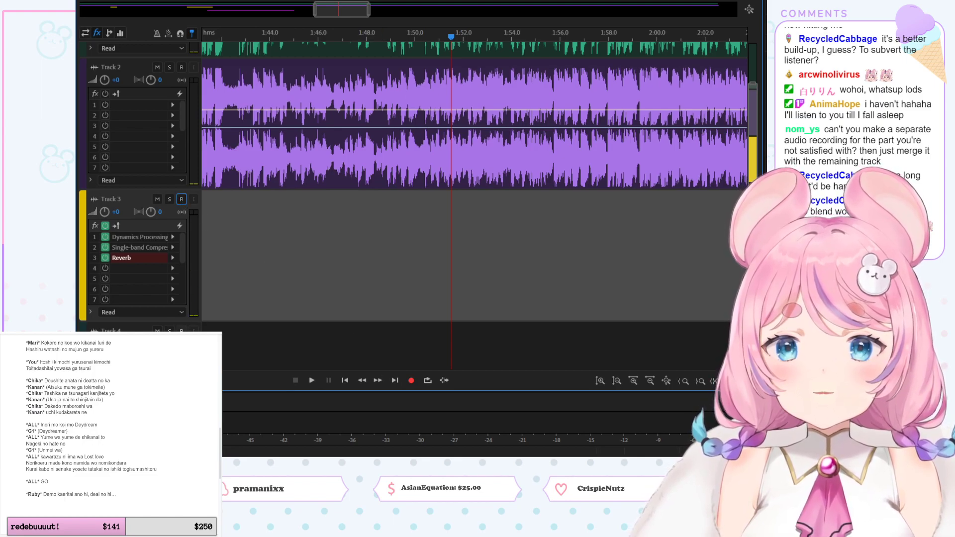
left_click(182, 331)
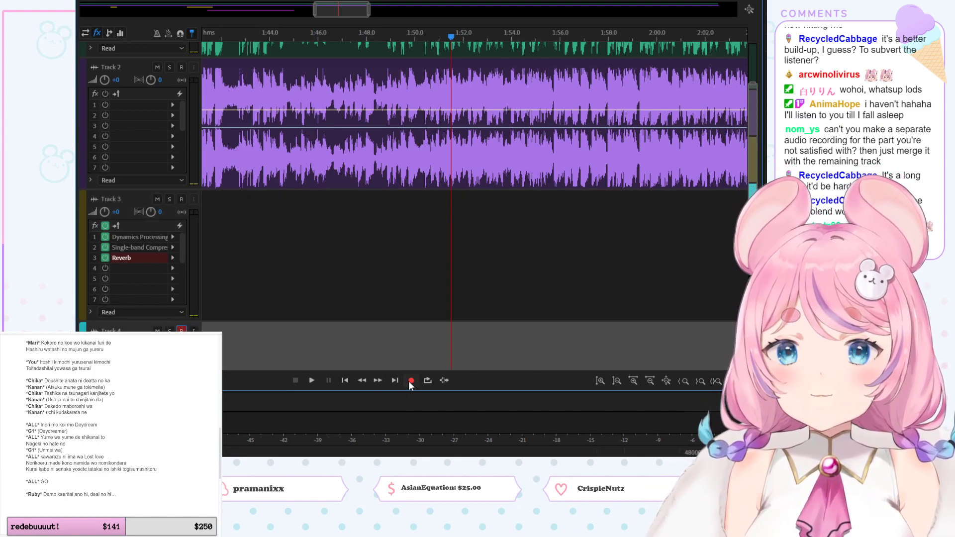
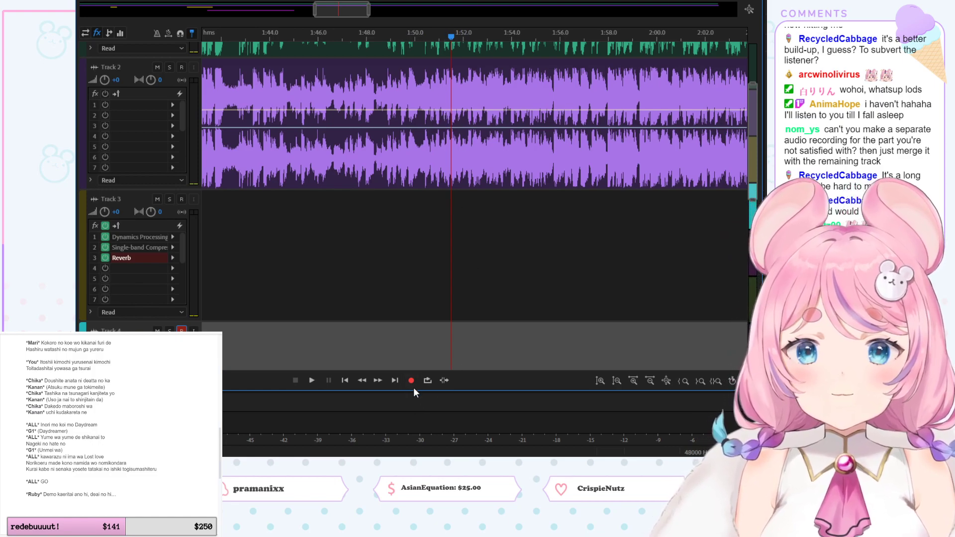
left_click(412, 380)
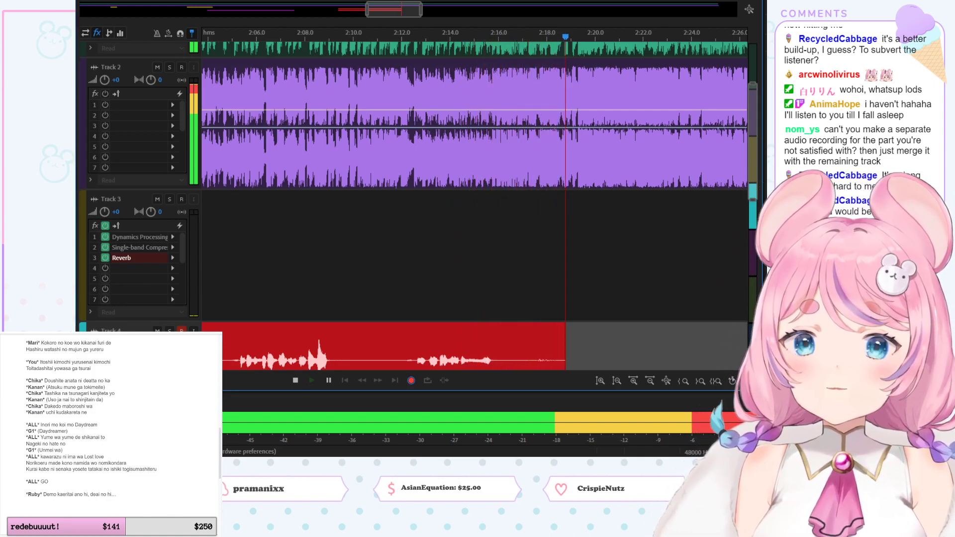
key("space")
Step: Delete the duplicate of the new vocal take from muted Track 5
left_click_drag(395, 9, 377, 9)
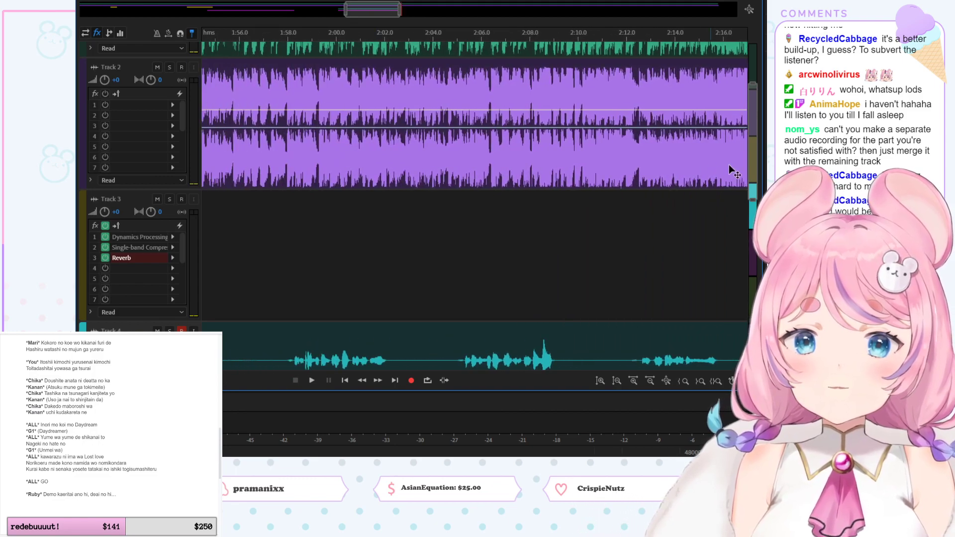
scroll(363, 126, "down", 3)
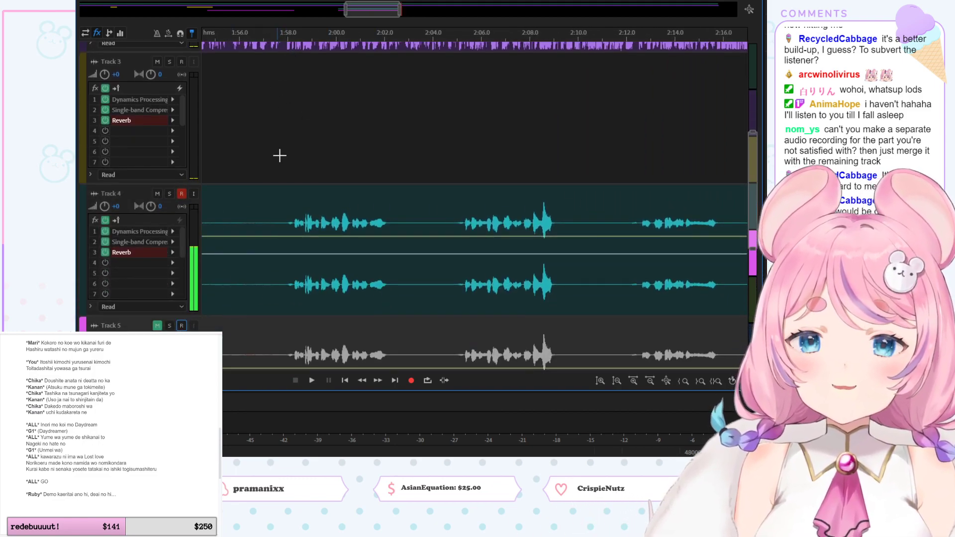
left_click(369, 33)
left_click_drag(372, 15, 365, 16)
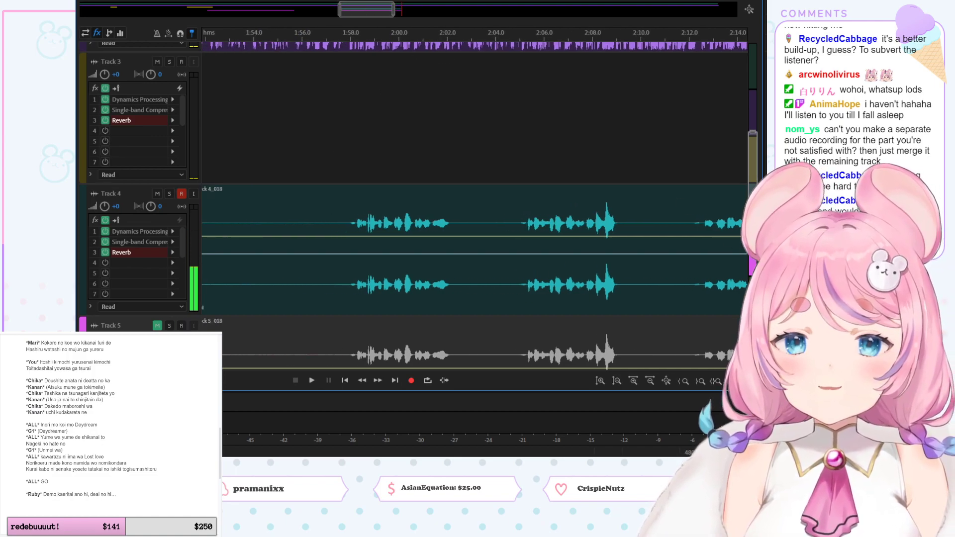
scroll(473, 189, "down", 3)
left_click(422, 177)
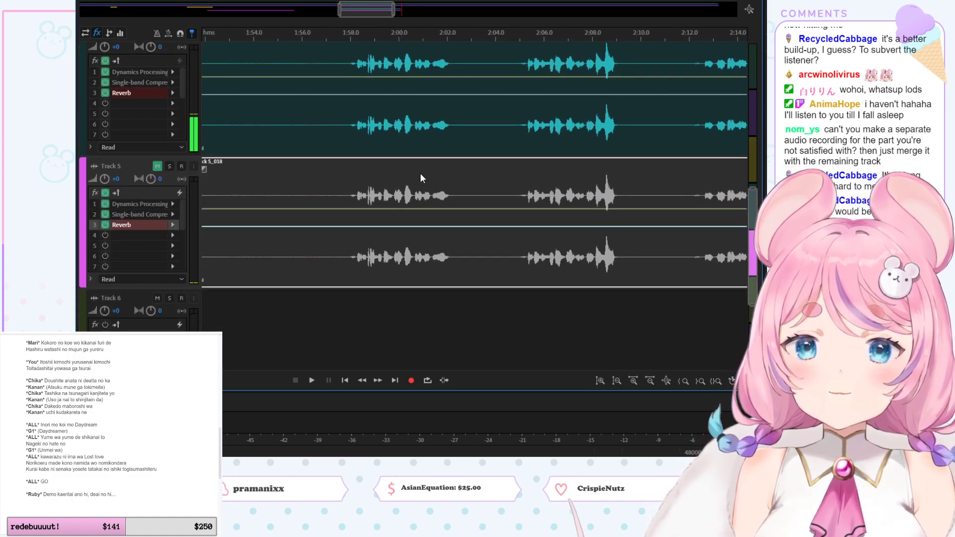
key("Delete")
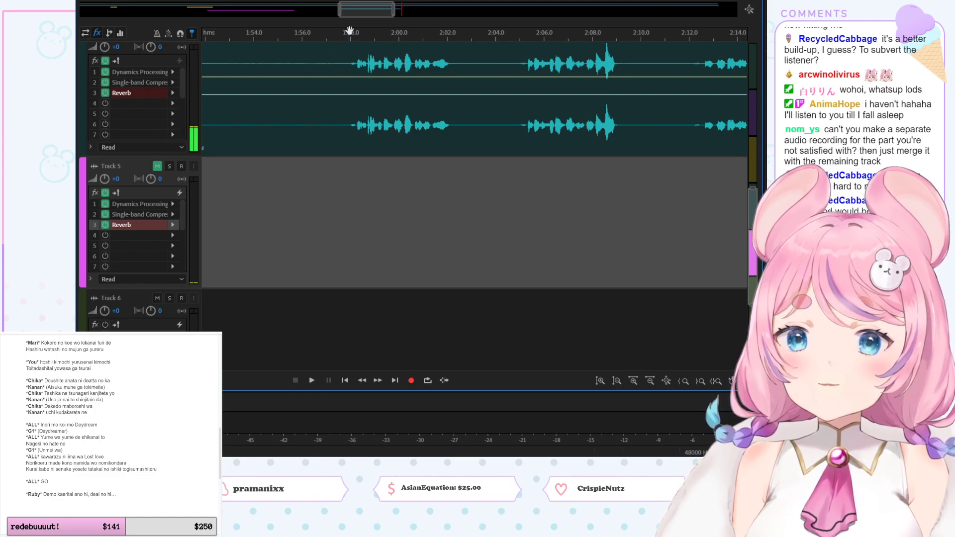
Step: Play the new Track 4 take together with the music from about 1:57
scroll(365, 60, "up", 2)
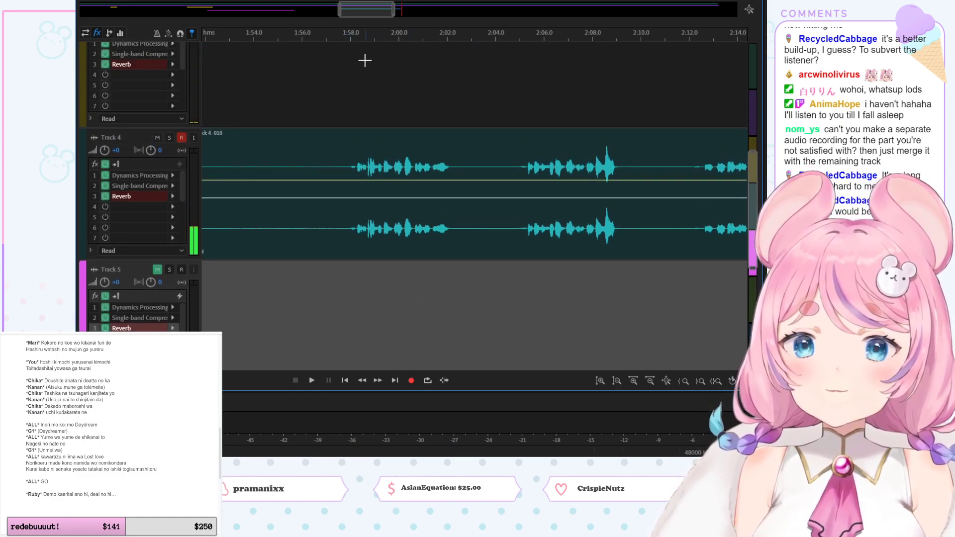
left_click(331, 35)
key("space")
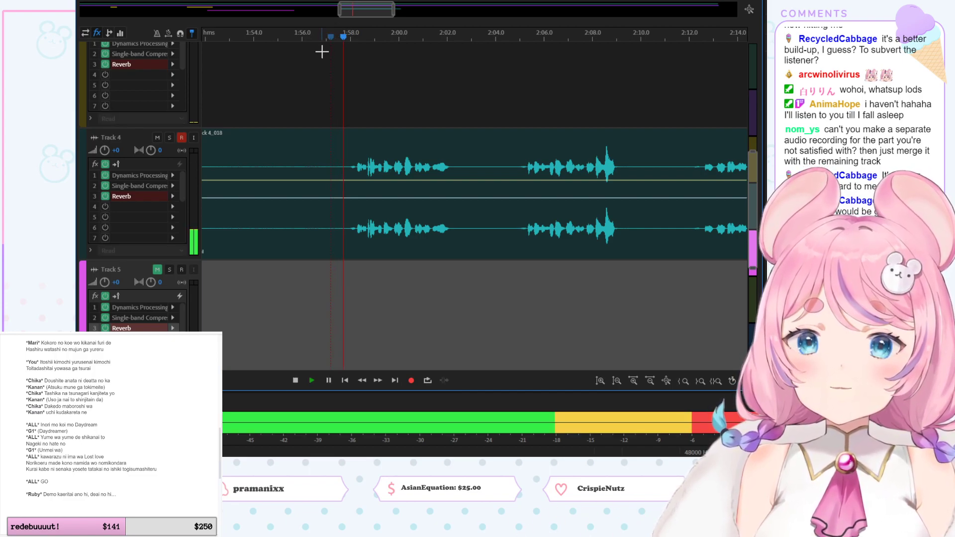
key("space")
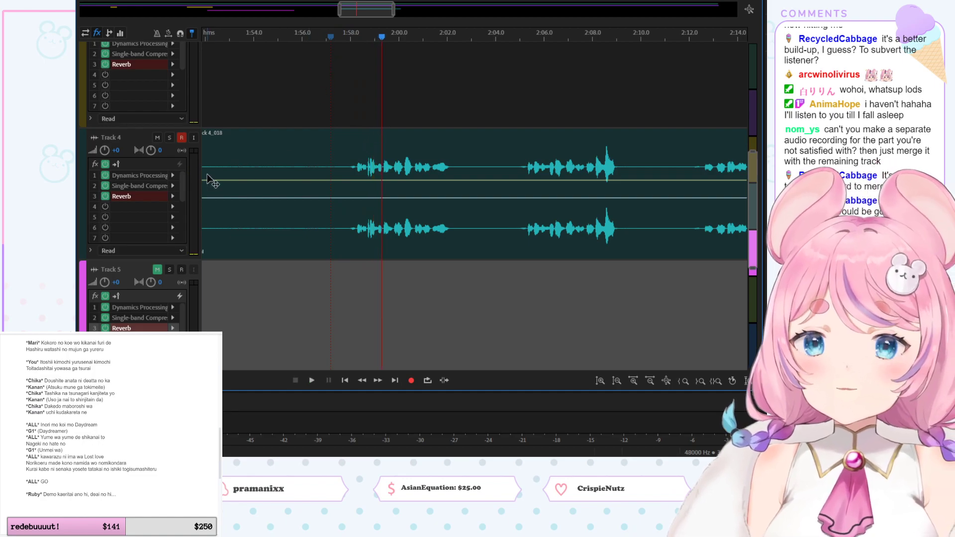
Step: Solo Track 4 and listen to its vocal phrases from about 1:57 and again from about 2:04
left_click(169, 139)
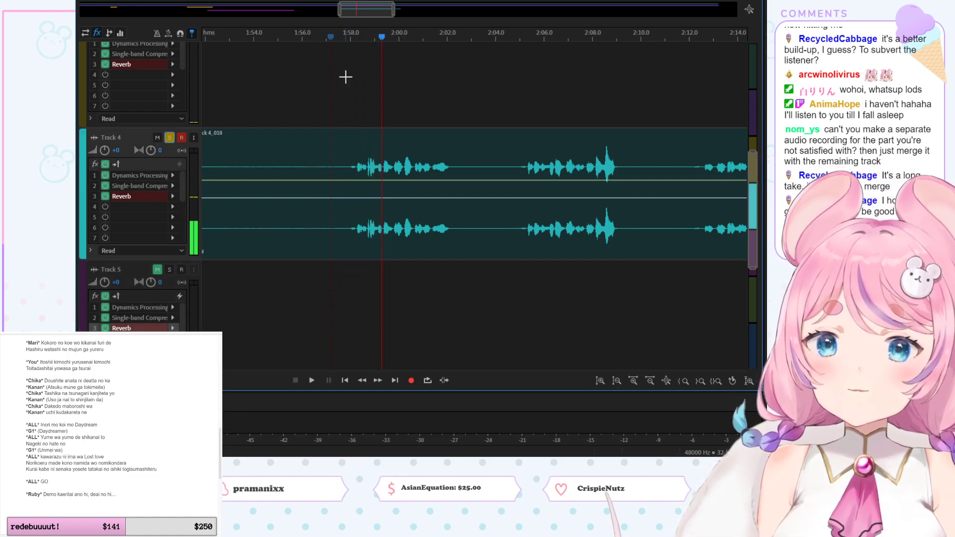
left_click(333, 37)
key("space")
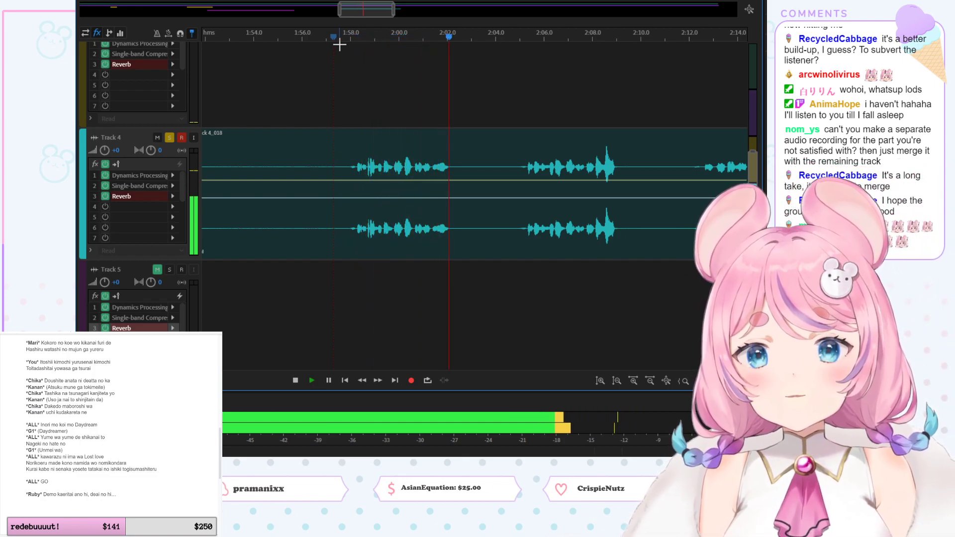
left_click(502, 34)
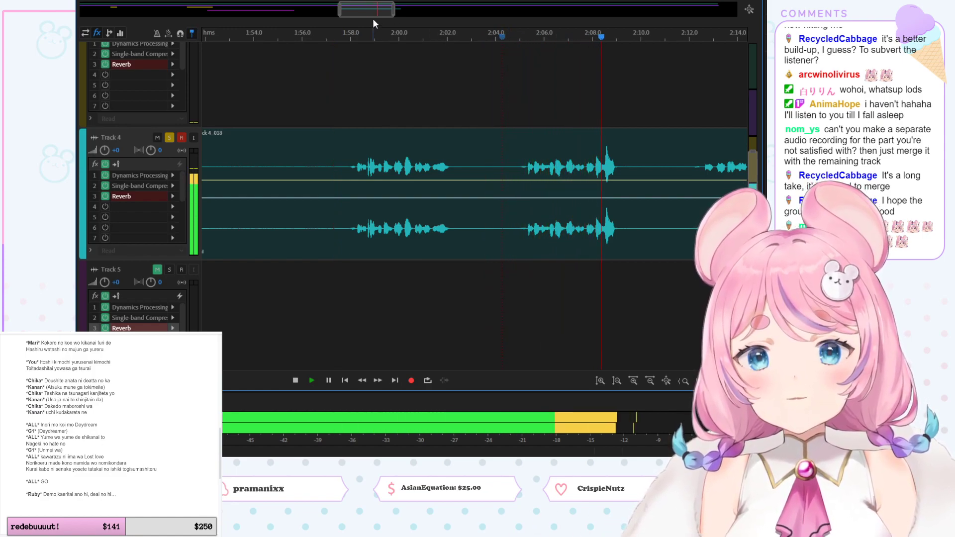
left_click_drag(370, 9, 373, 9)
key("space")
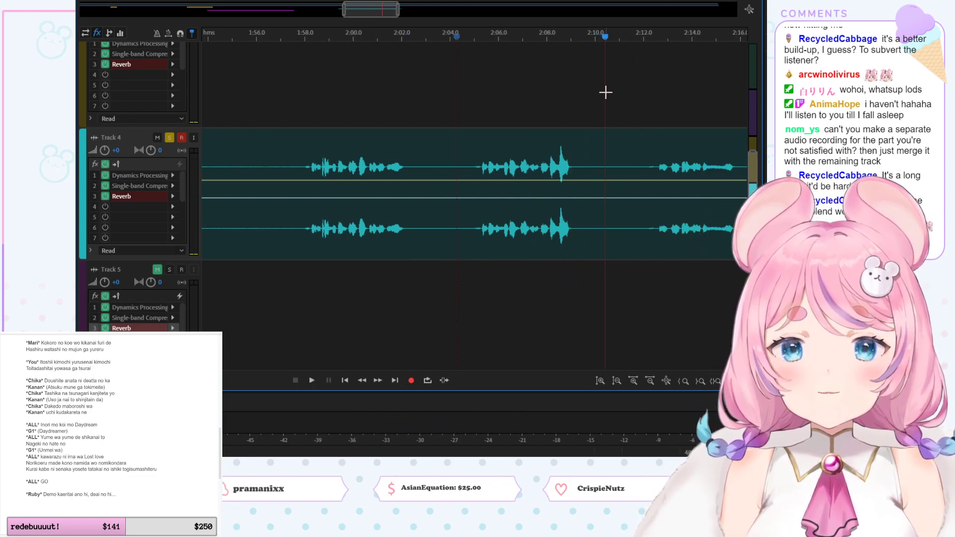
Step: Turn off solo on Track 4, mute the track, and play the song without it from about 1:58
scroll(755, 164, "up", 4)
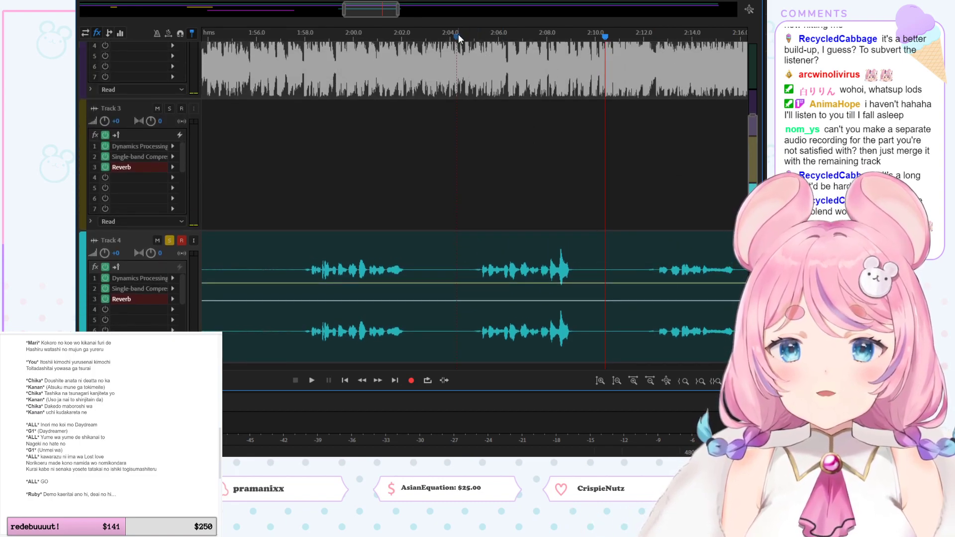
left_click(168, 241)
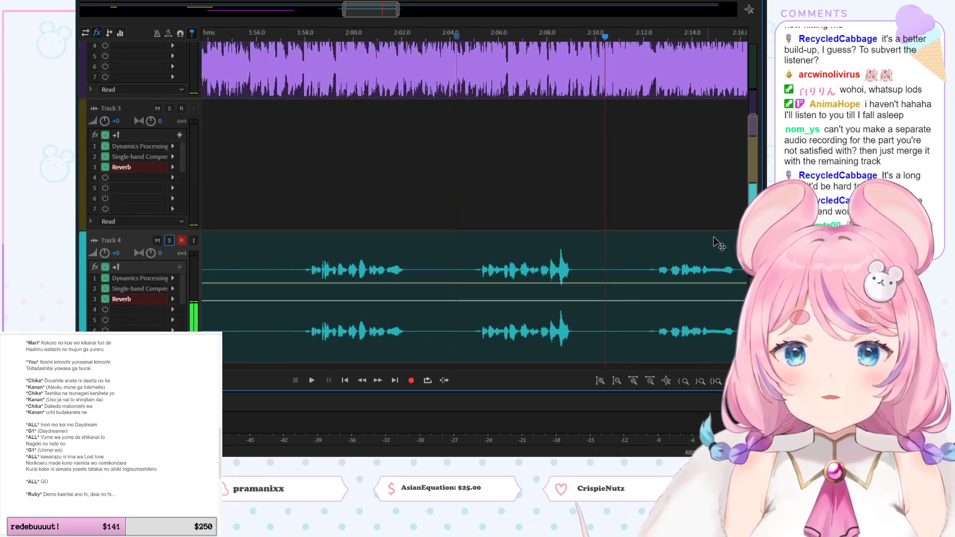
left_click(157, 240)
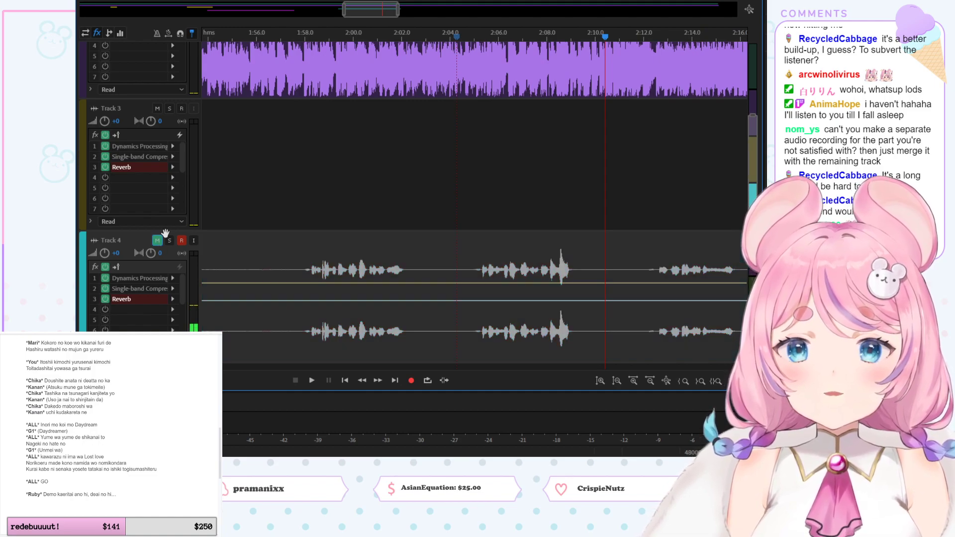
left_click(303, 36)
key("space")
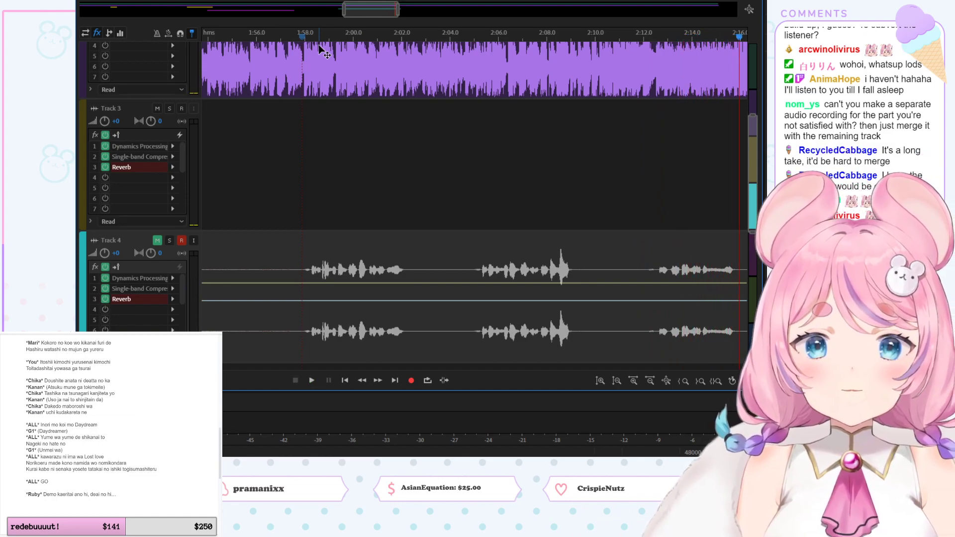
left_click_drag(367, 17, 363, 16)
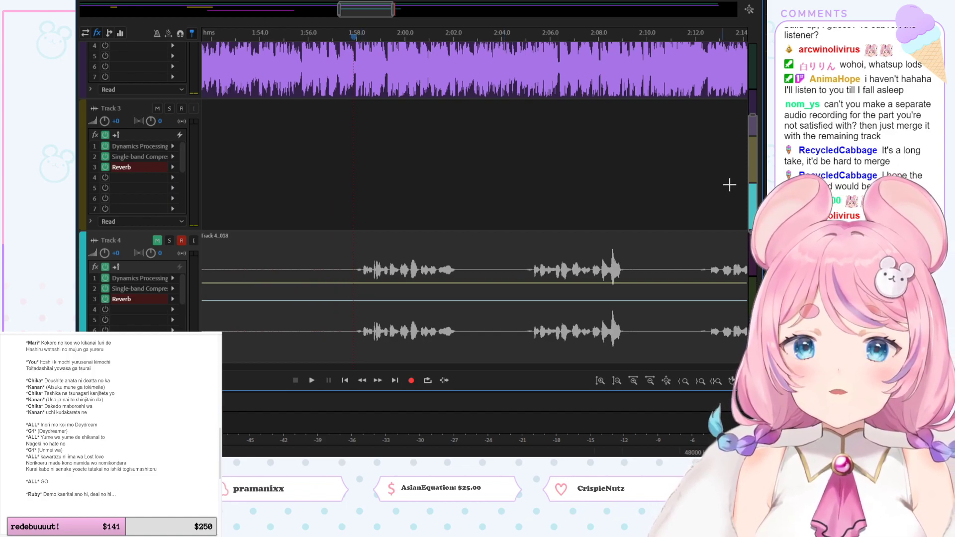
left_click_drag(754, 185, 753, 199)
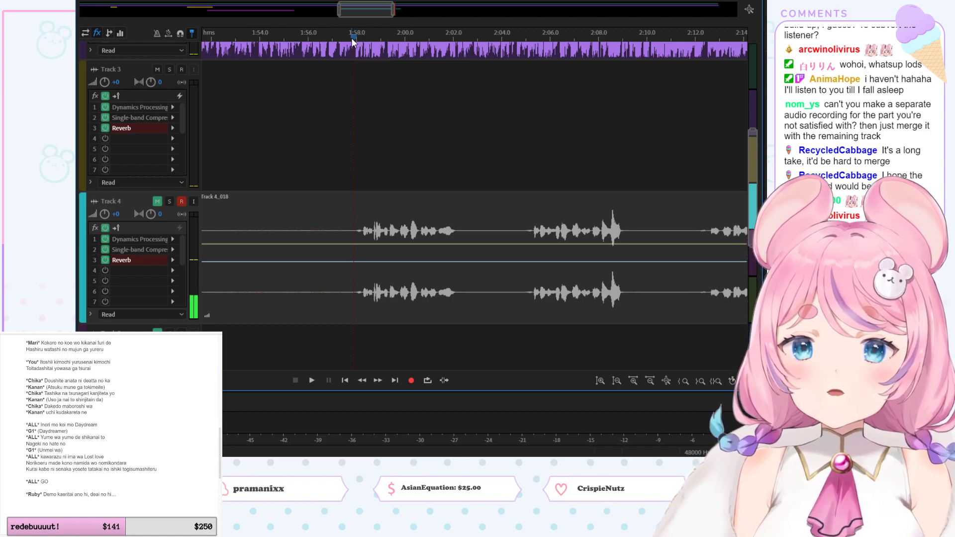
Step: Unmute and solo Track 4, and listen to its first two vocal phrases from about 1:58
left_click_drag(350, 37, 350, 39)
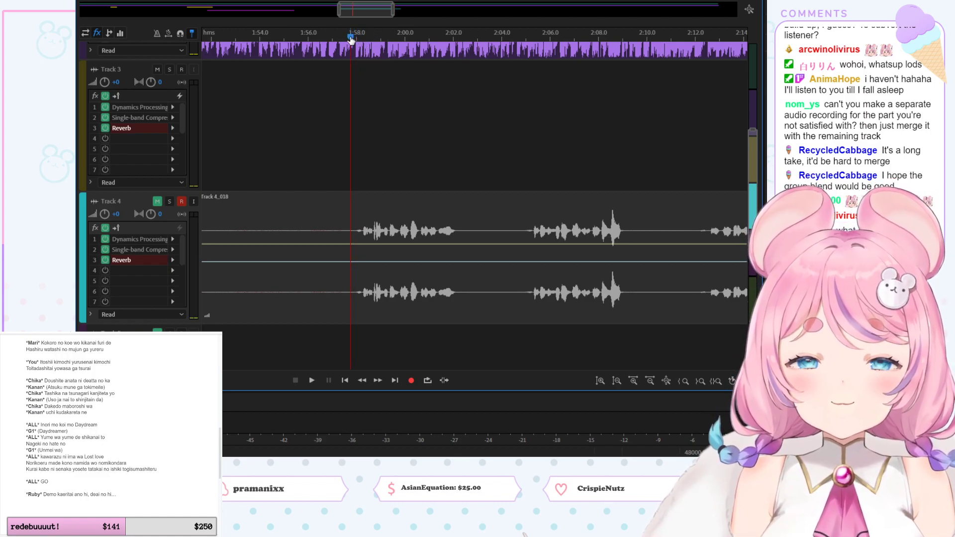
left_click(170, 202)
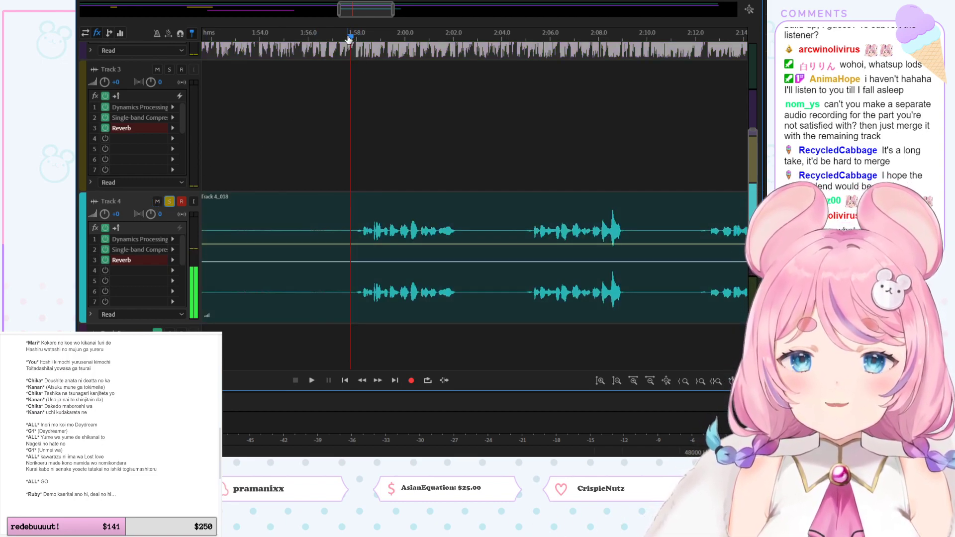
key("space")
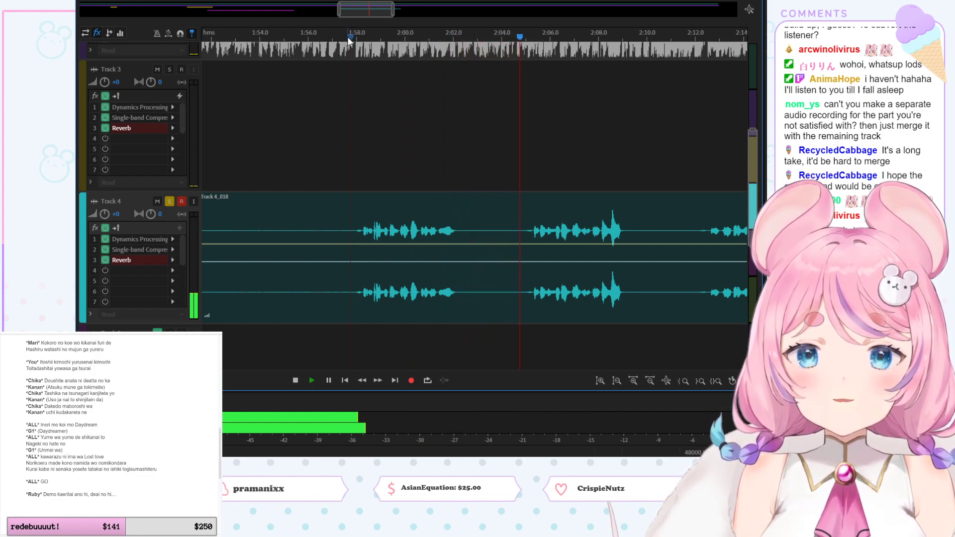
left_click(348, 31)
left_click(152, 439)
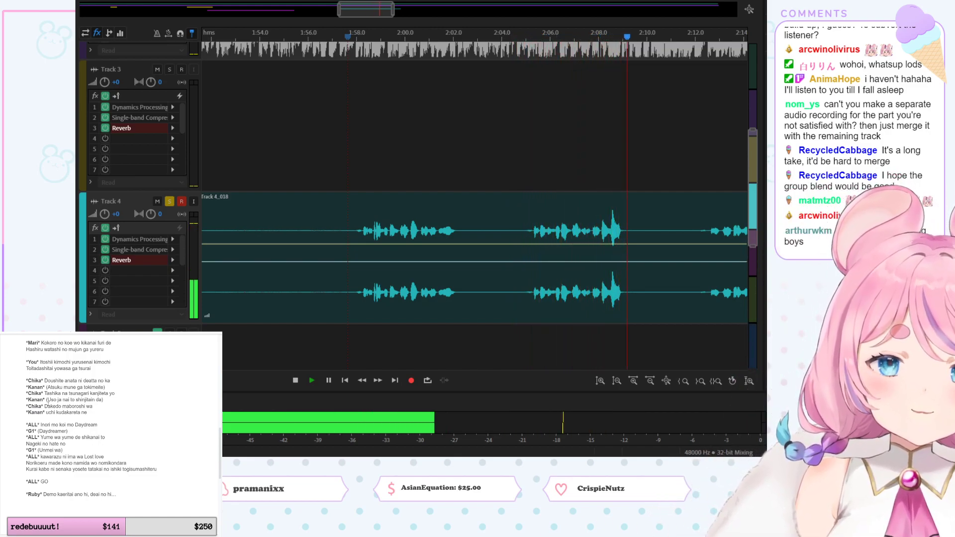
key("space")
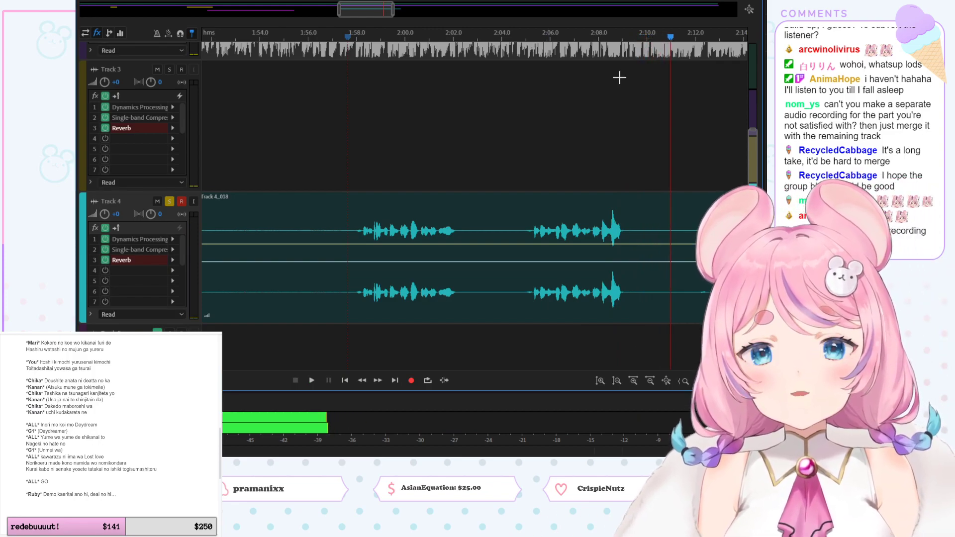
Step: Replay the end of the soloed Track 4's second phrase from about 2:08, and return to check it from about 2:04
left_click(608, 35)
key("space")
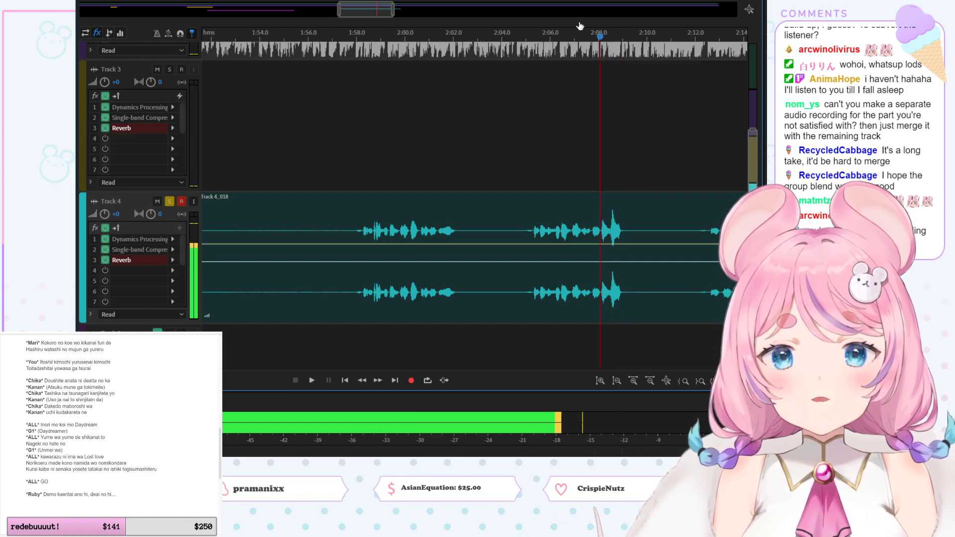
left_click(503, 34)
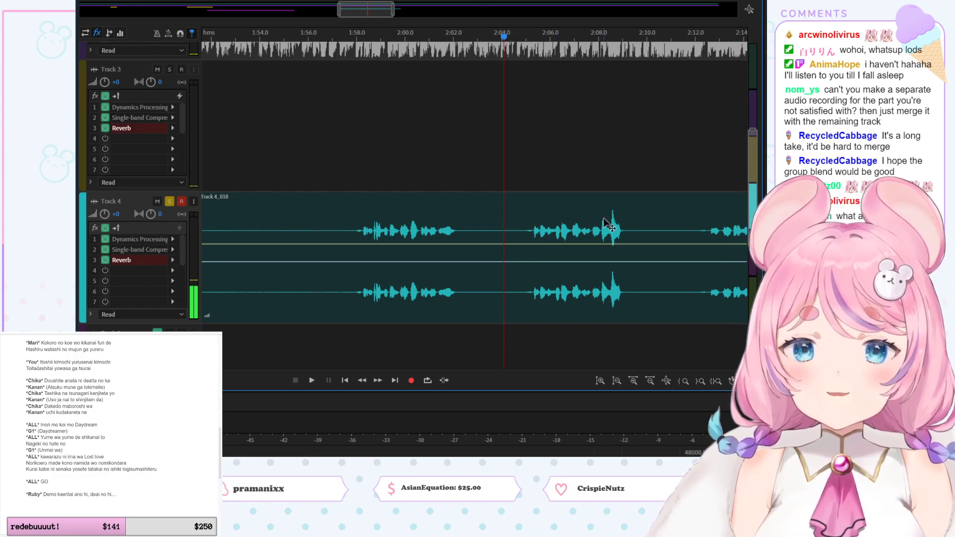
left_click(599, 34)
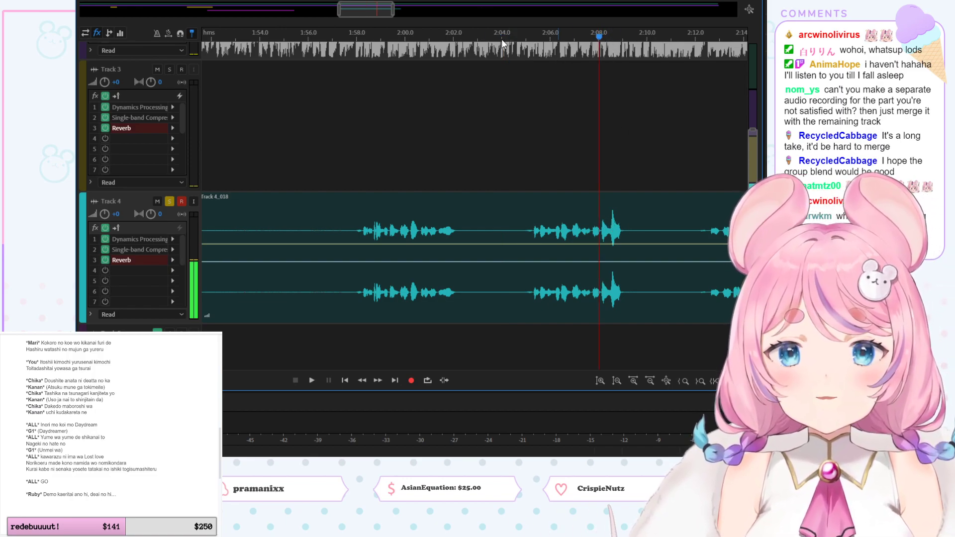
Step: Listen to the third vocal phrase of the soloed Track 4 twice from about 2:12
scroll(383, 18, "right", 5)
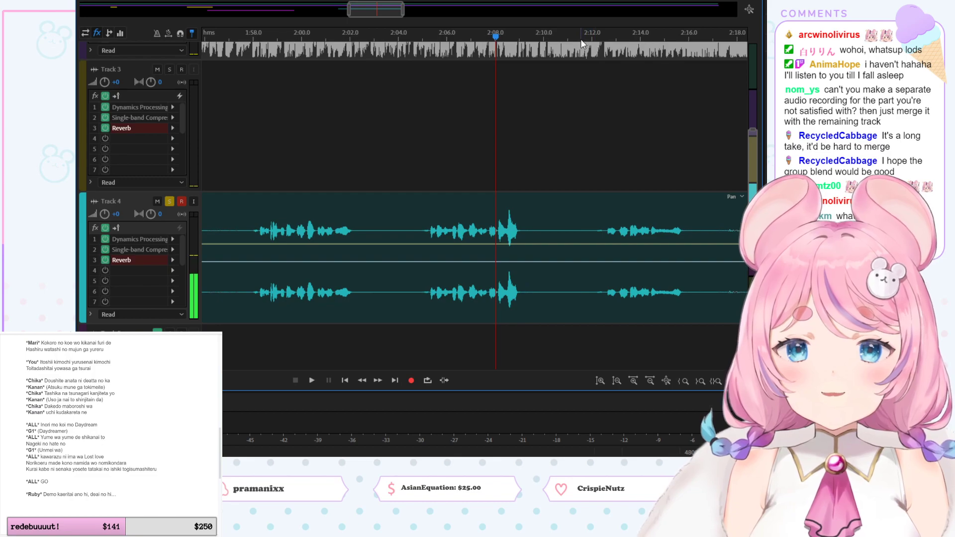
left_click(585, 39)
key("space")
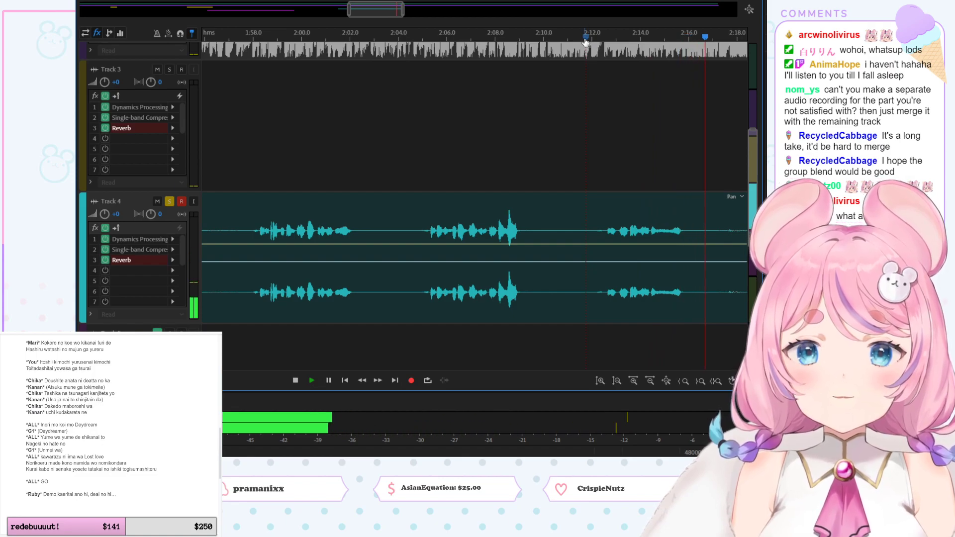
left_click(586, 39)
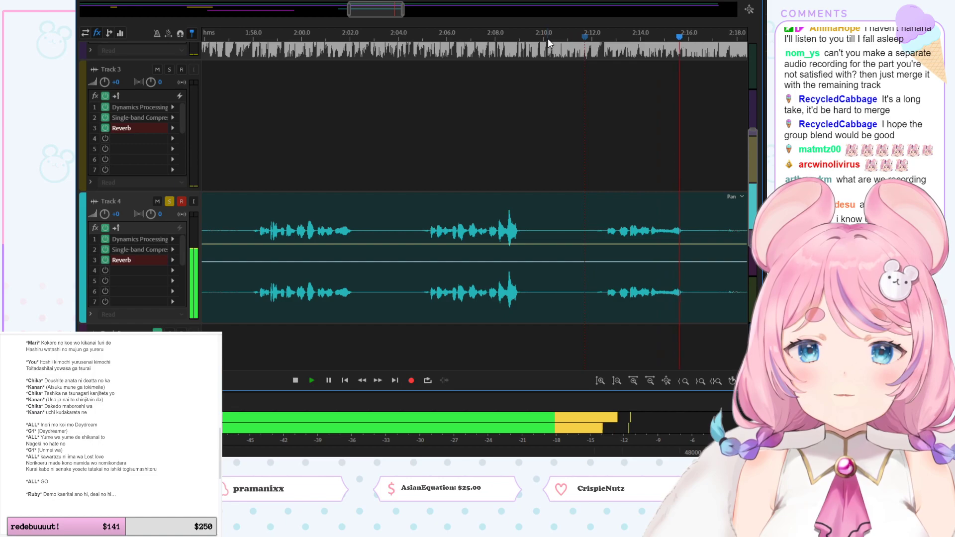
key("space")
Step: Turn off solo on Track 4, mute it, and play the song without it from about 2:12
left_click(167, 203)
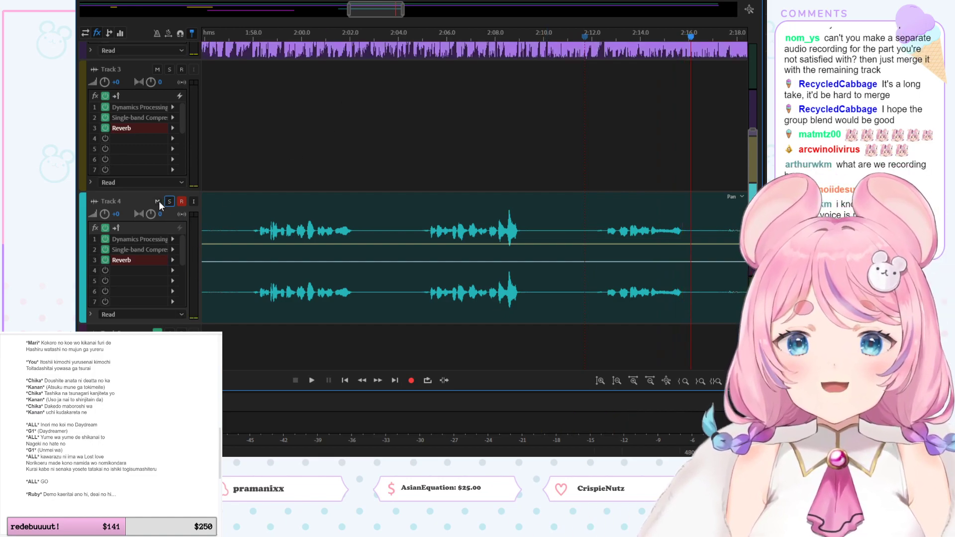
left_click(158, 202)
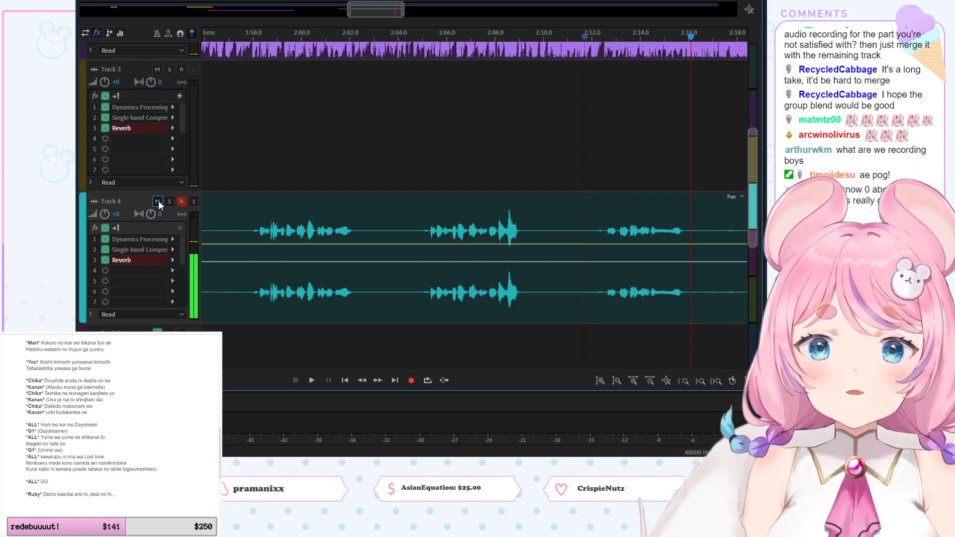
left_click(584, 35)
key("space")
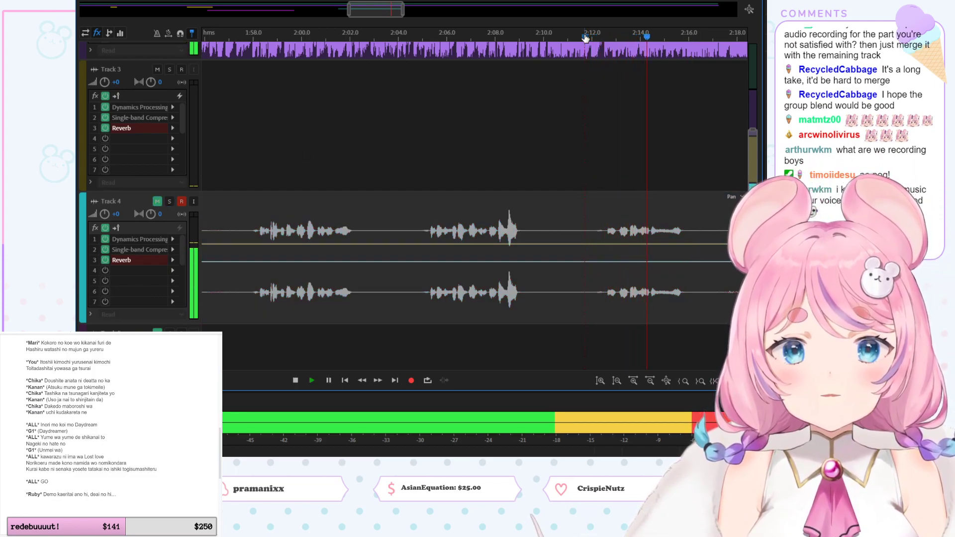
key("space")
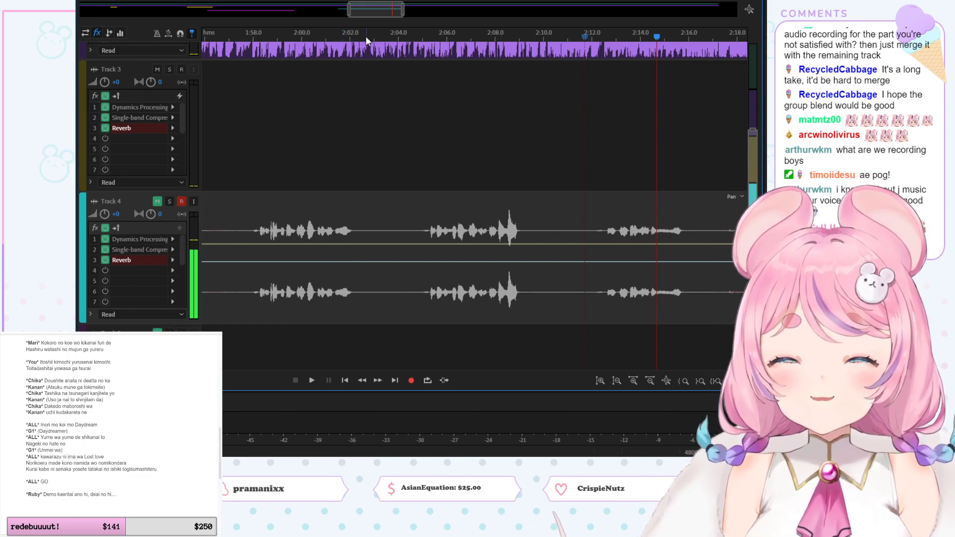
Step: Delete the Track 4_018 vocal take from Track 4
mouse_move(374, 7)
left_mouse_down()
mouse_move(351, 6)
mouse_move(360, 6)
left_mouse_up()
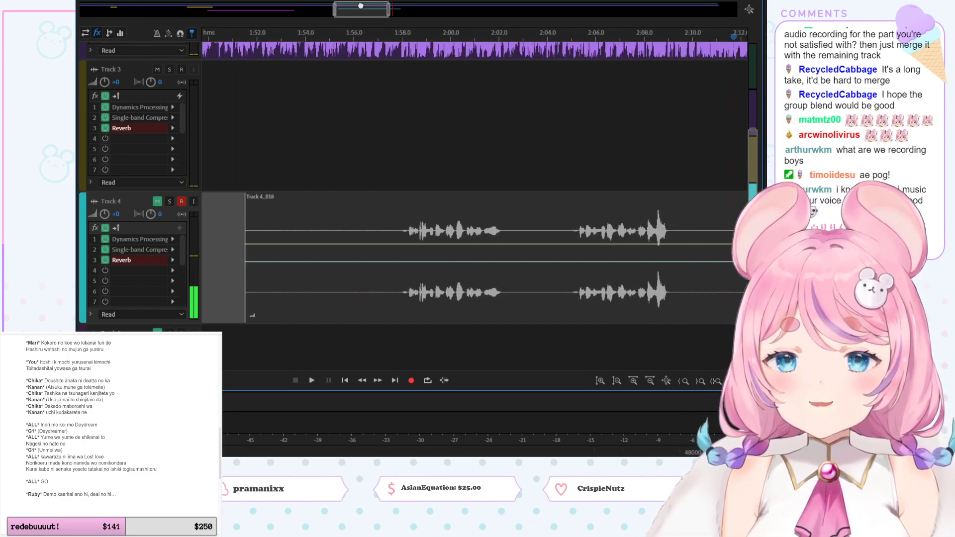
left_click(450, 223)
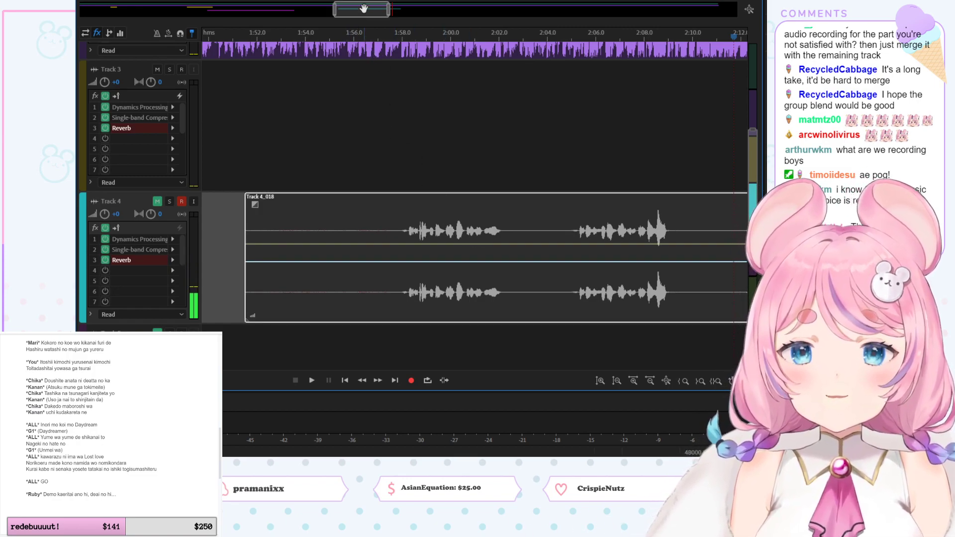
left_click_drag(364, 9, 384, 8)
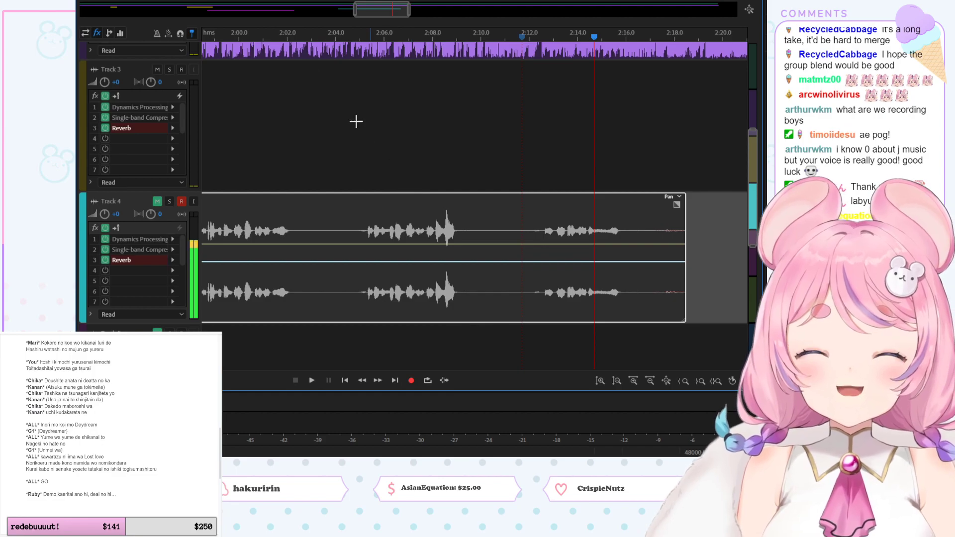
left_click_drag(376, 16, 358, 11)
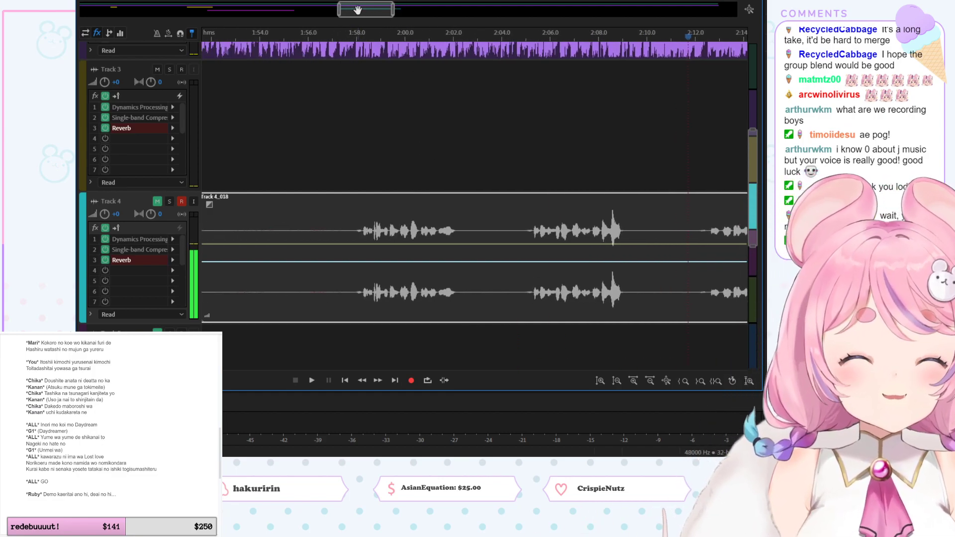
left_click_drag(364, 11, 352, 11)
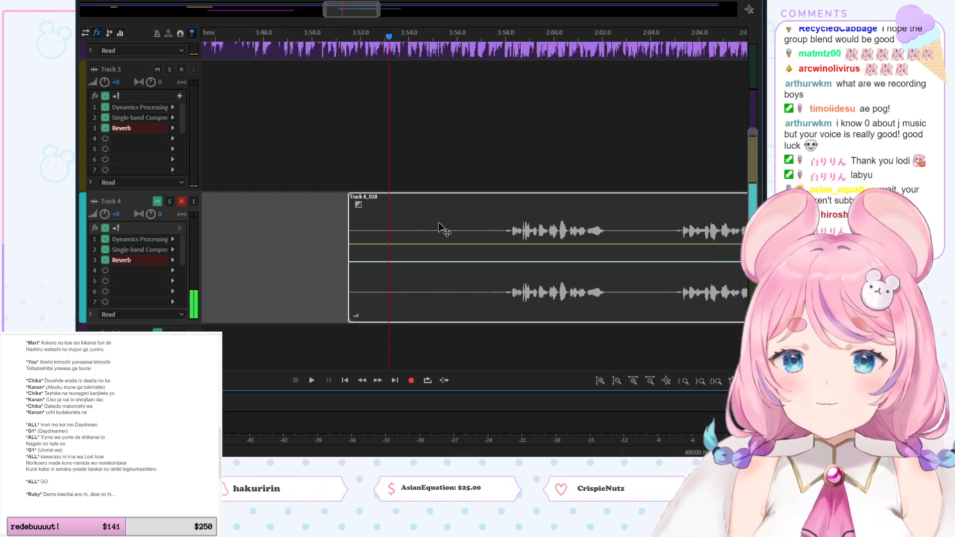
key("Delete")
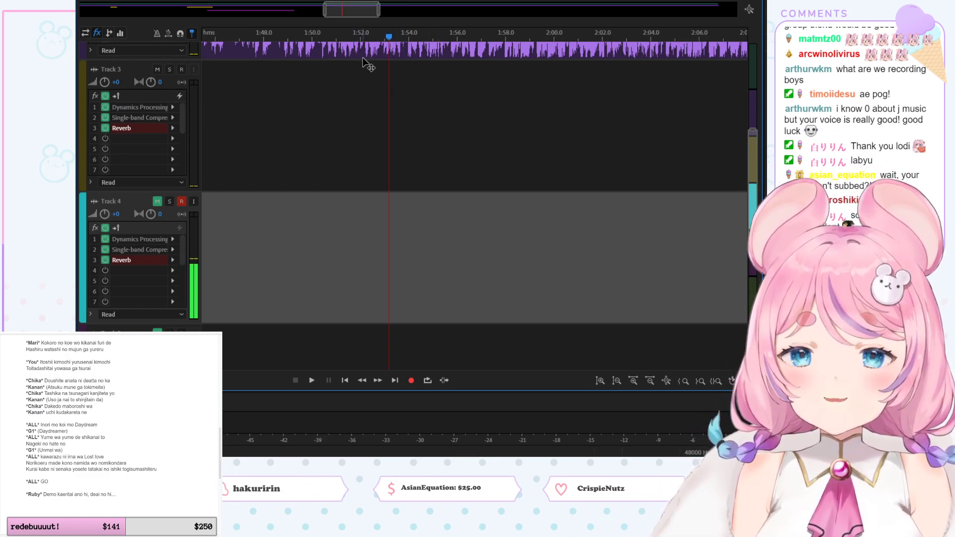
Step: Unmute Track 4 and record a new vocal take on it from just before 1:52 to about 2:15
left_click(352, 36)
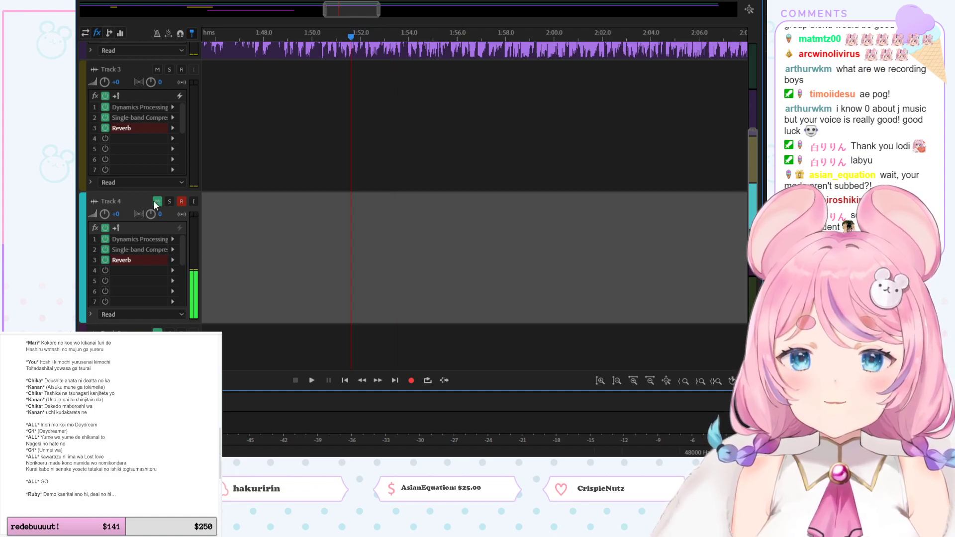
left_click(411, 380)
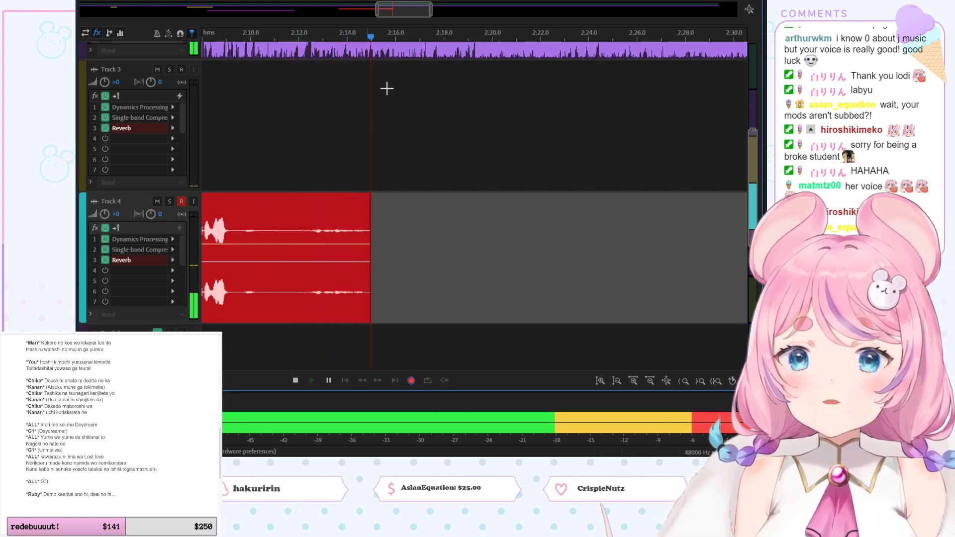
key("space")
Step: Play the end of the new take's second phrase together with the music, twice from about 2:08
left_click_drag(414, 14, 400, 14)
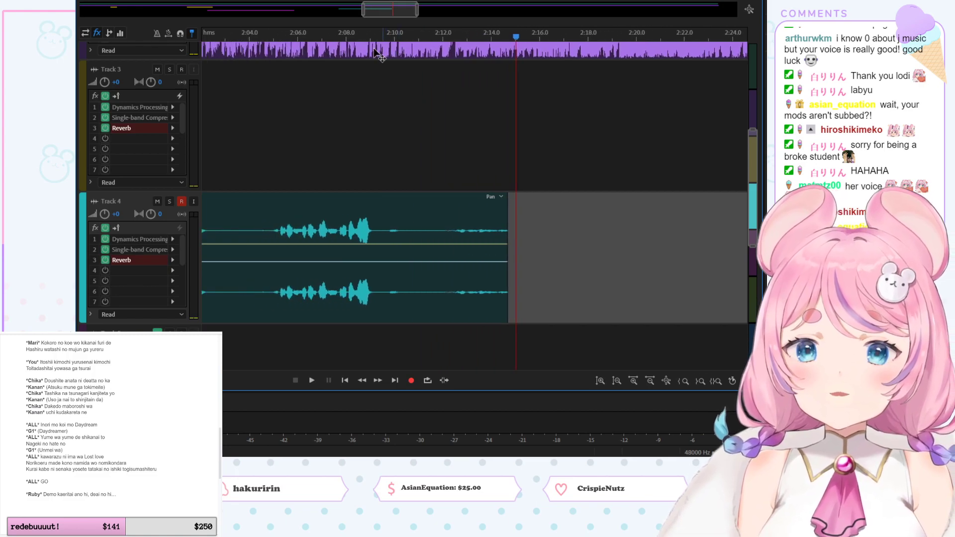
key("space")
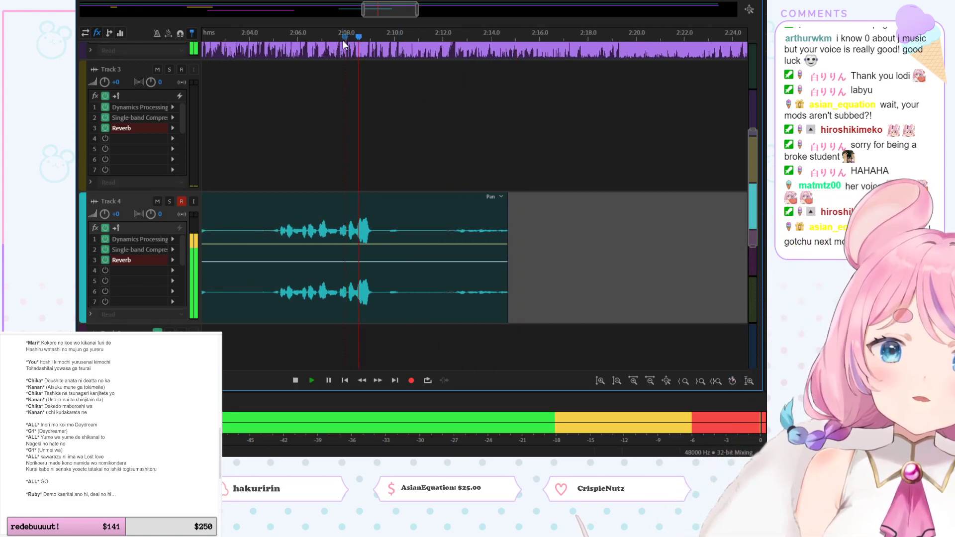
key("space")
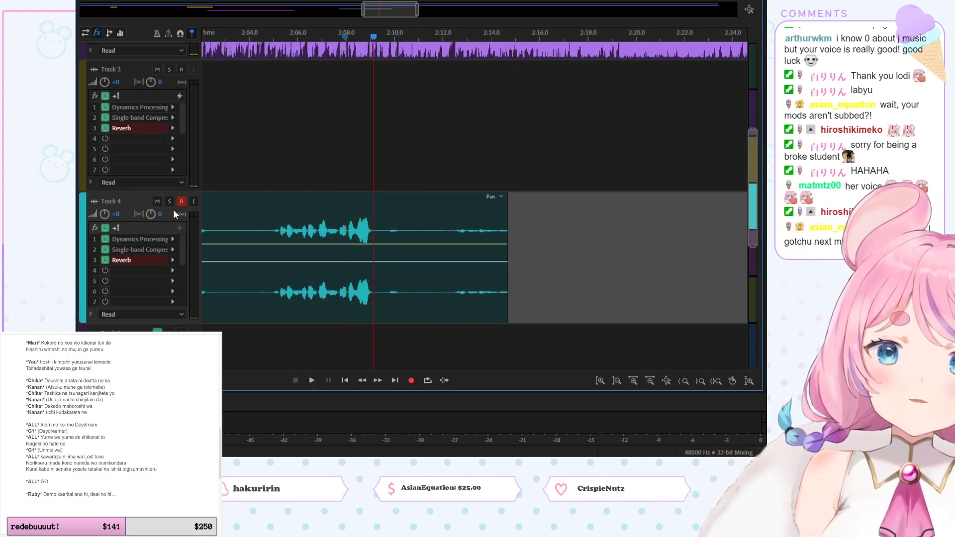
left_click(336, 36)
key("space")
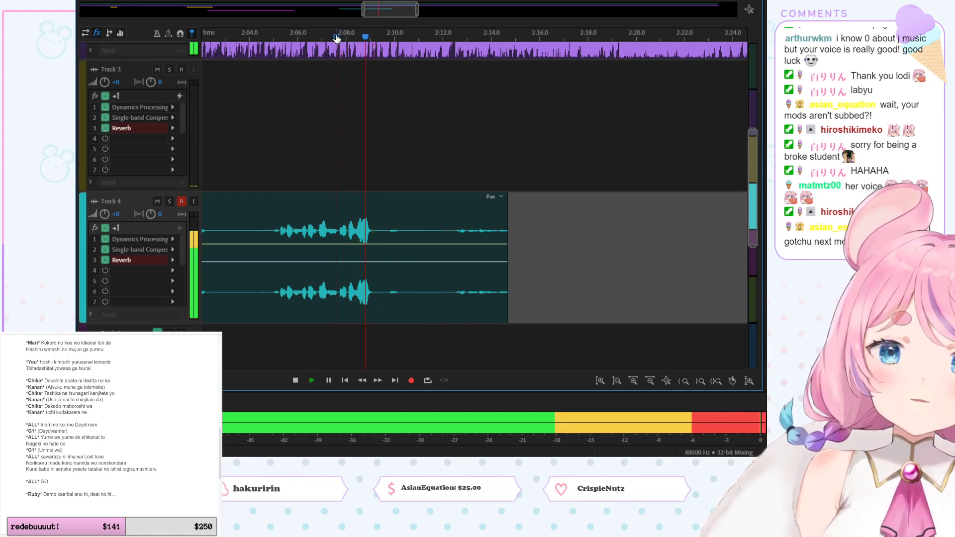
key("space")
Step: Solo Track 4 and listen to the end of the new take's second phrase from just before 2:08
left_click(169, 201)
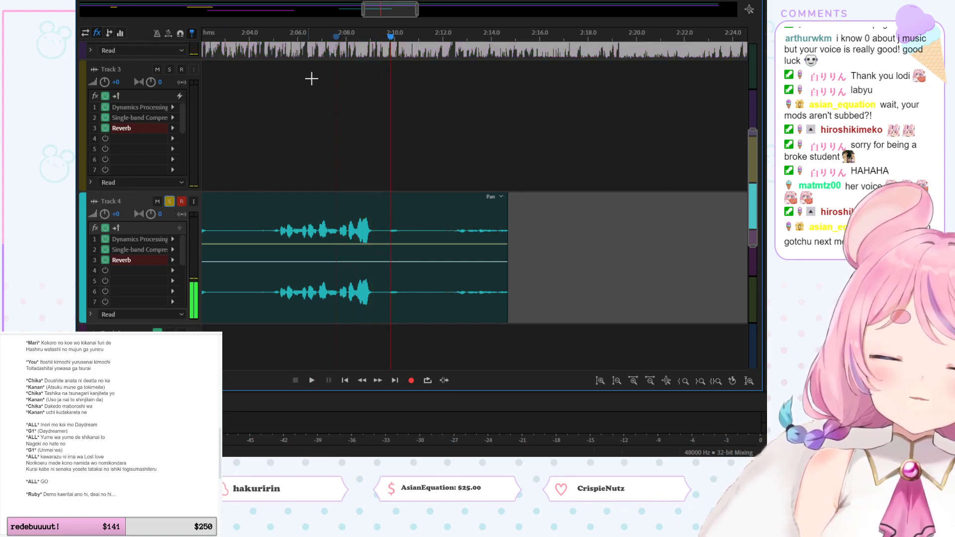
left_click(337, 36)
key("space")
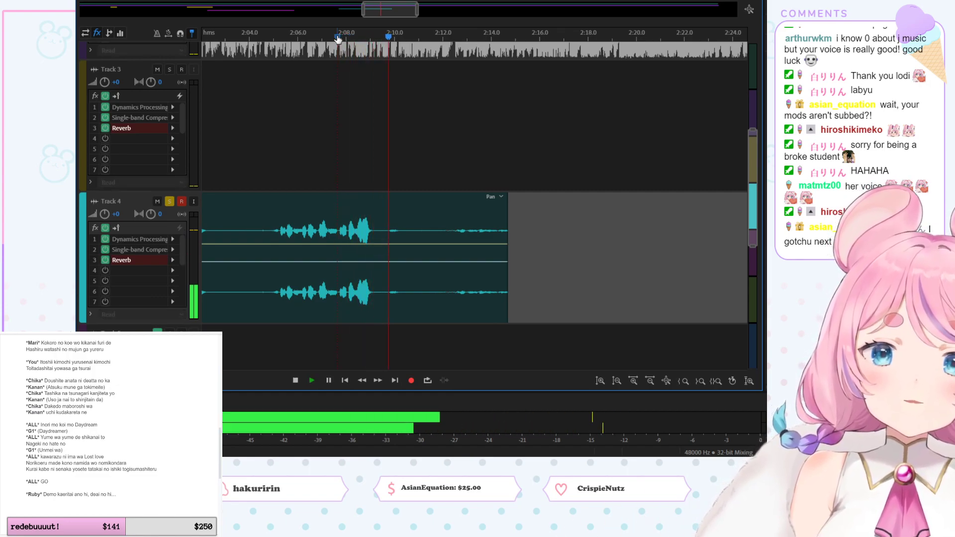
key("space")
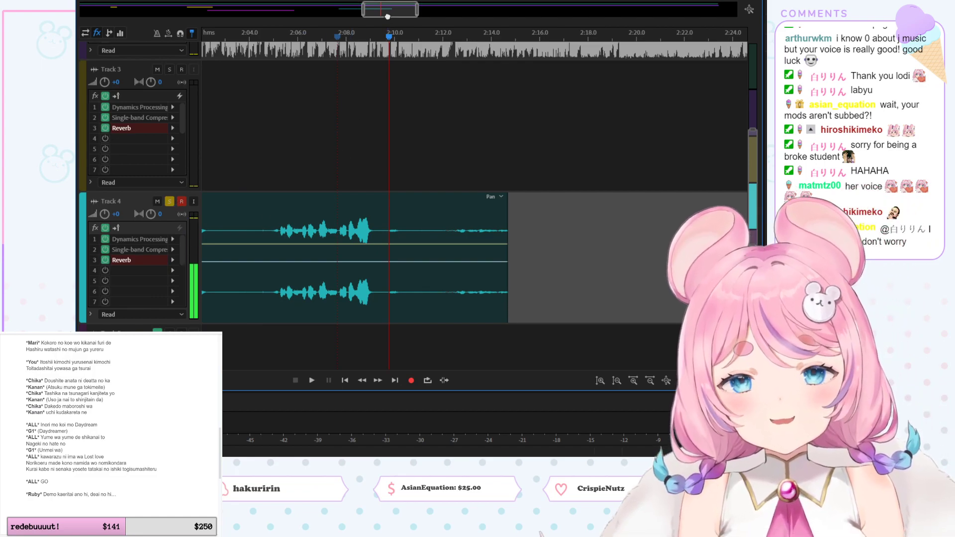
Step: Listen to the soloed new take on Track 4 from its first phrase, starting at about 1:57
left_click_drag(387, 17, 360, 16)
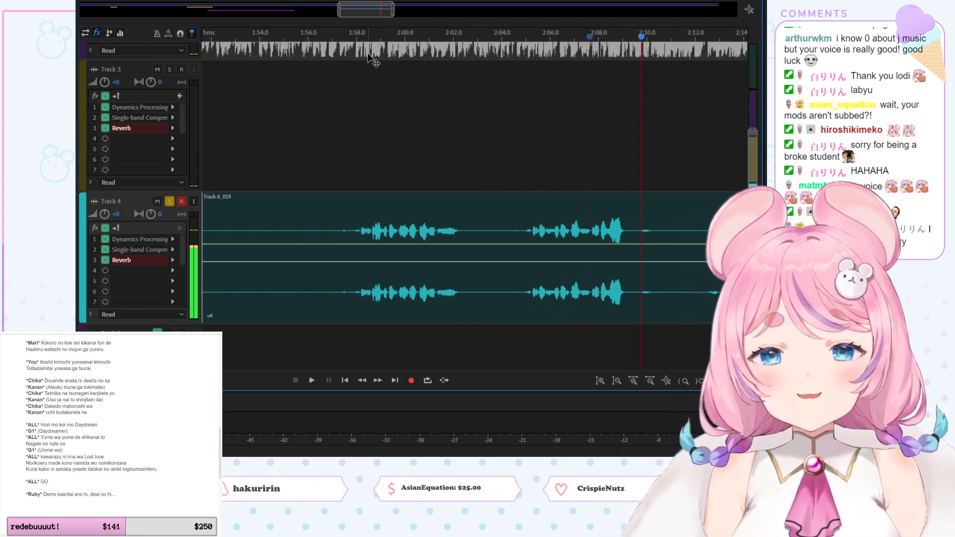
left_click(345, 34)
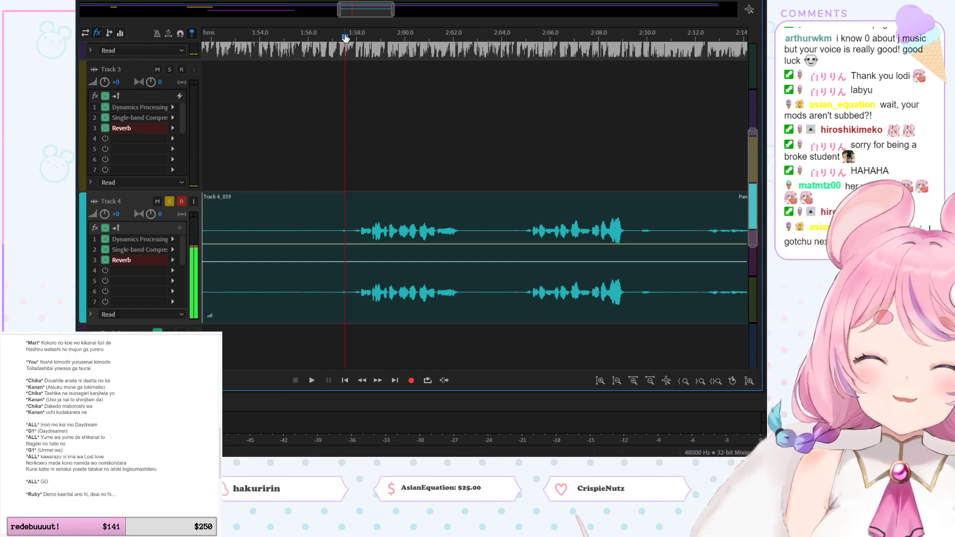
key("space")
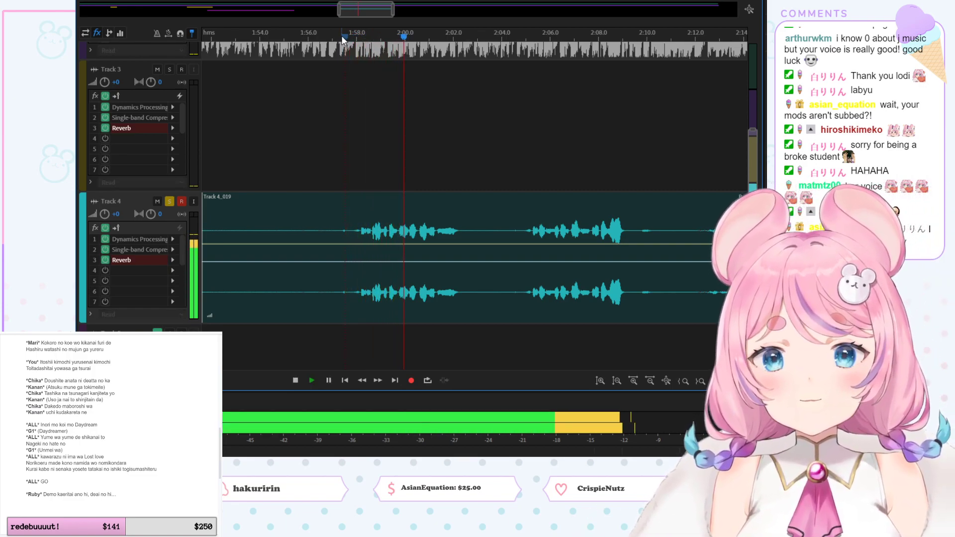
left_click(342, 35)
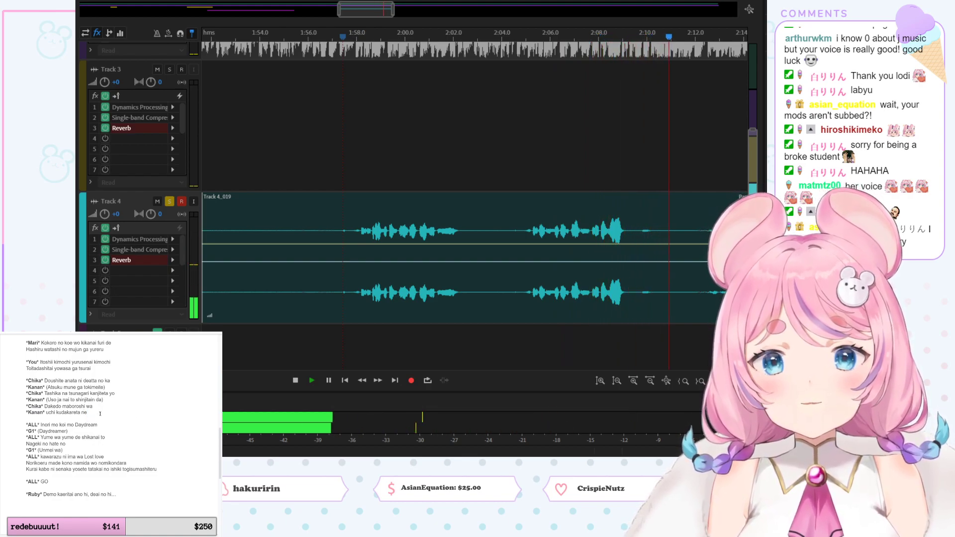
left_click(480, 5)
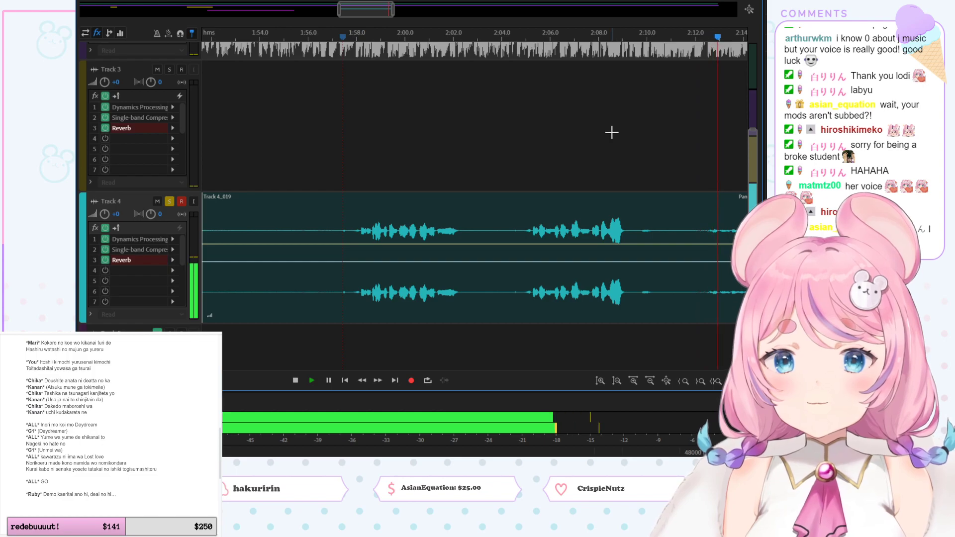
Step: Stop playback and delete the rejected vocal take from Track 4
key("space")
left_click(509, 234)
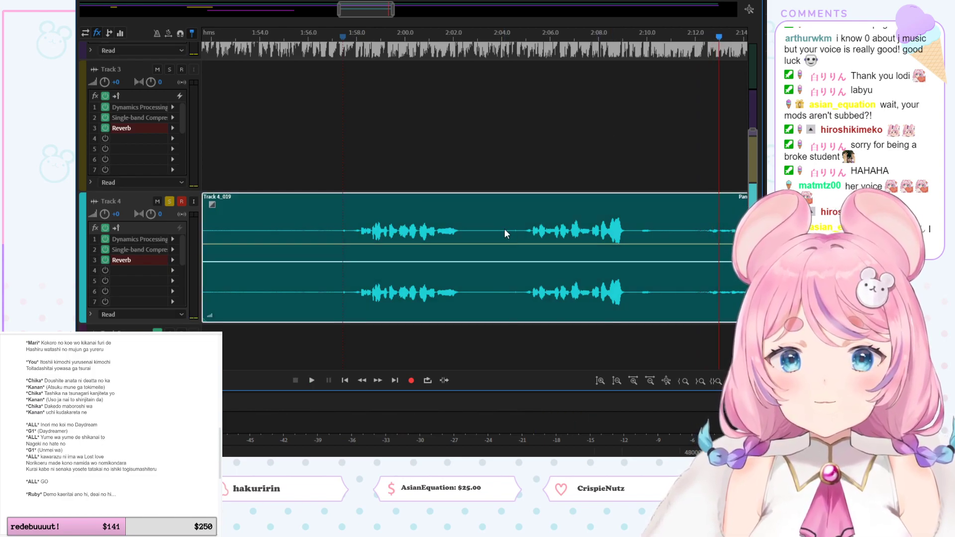
key("Delete")
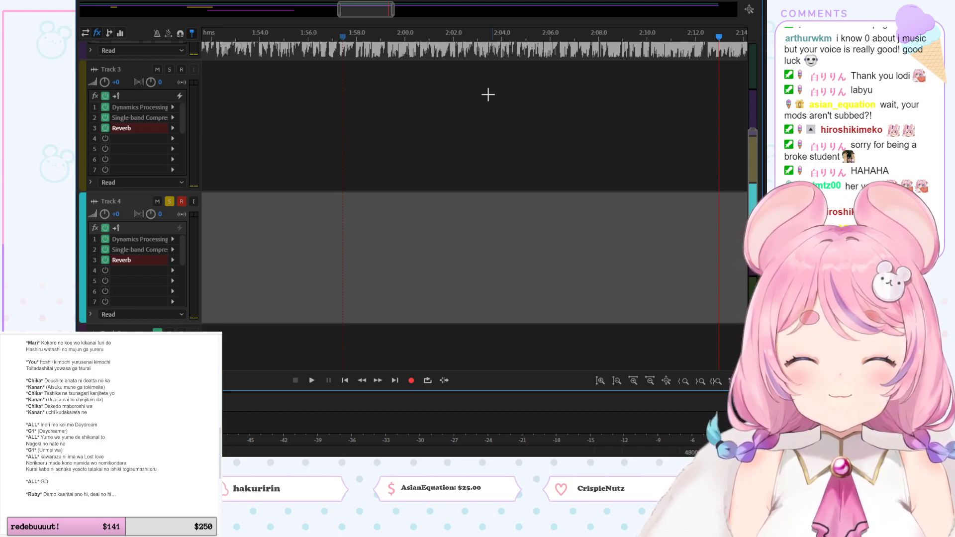
Step: Unsolo Track 4 and record a new vocal take on it from just before 1:55 to about 2:18
left_click_drag(366, 14, 363, 14)
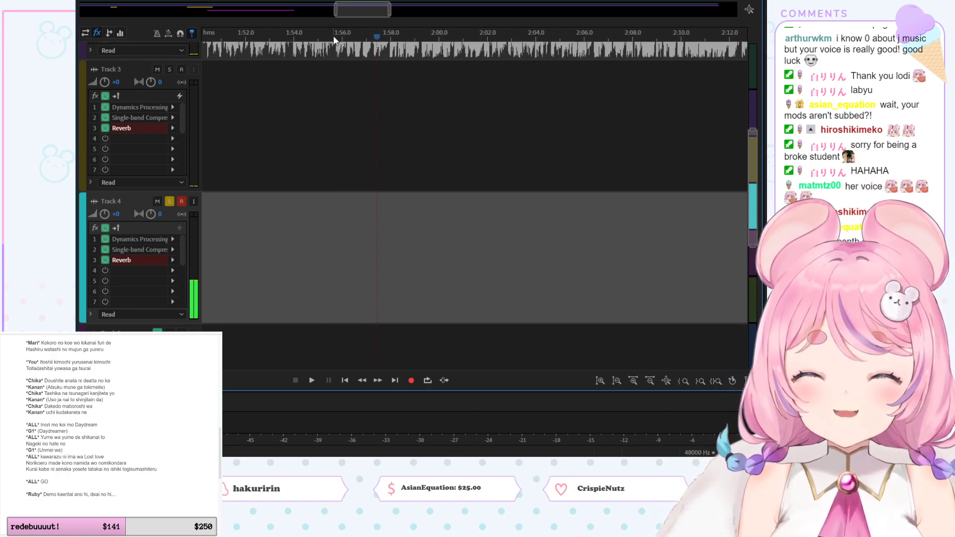
left_click(312, 34)
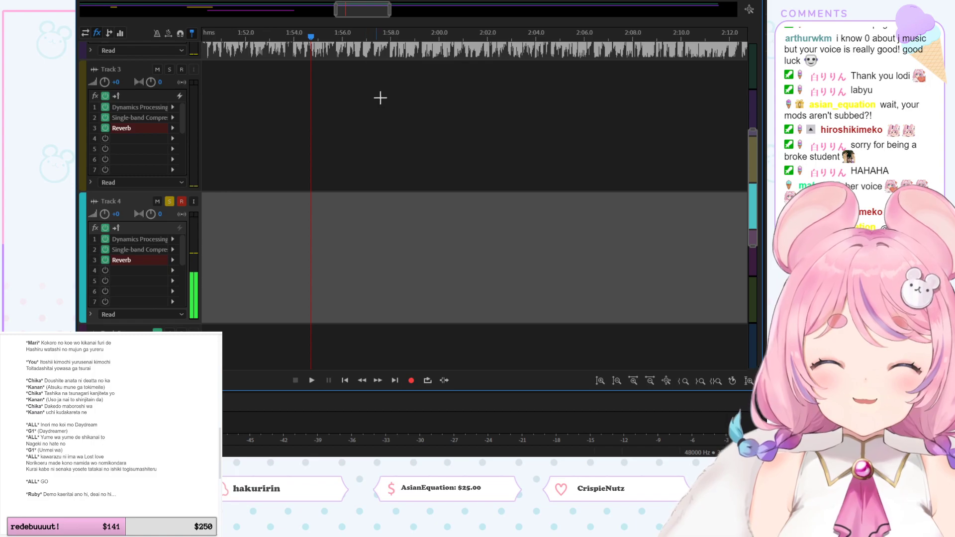
left_click_drag(358, 14, 361, 16)
left_click(170, 202)
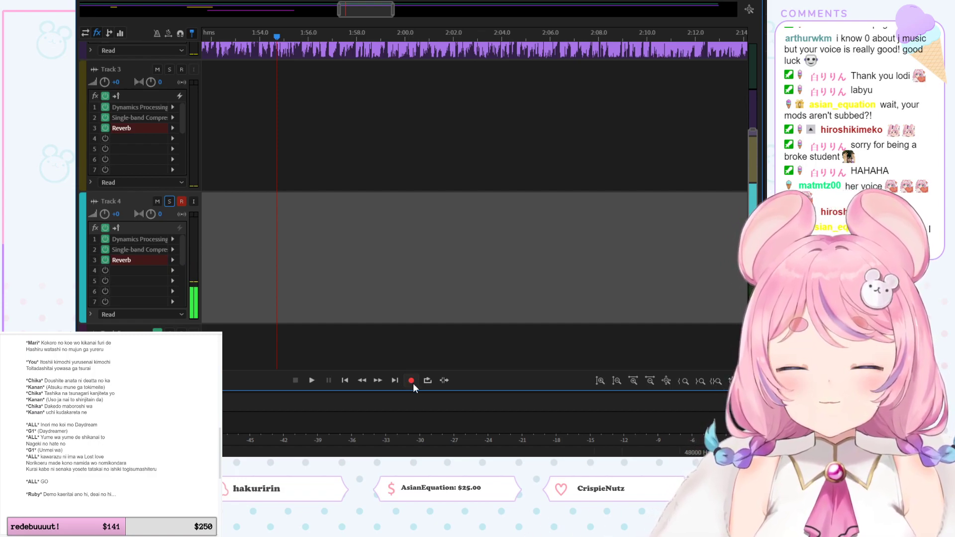
left_click(411, 380)
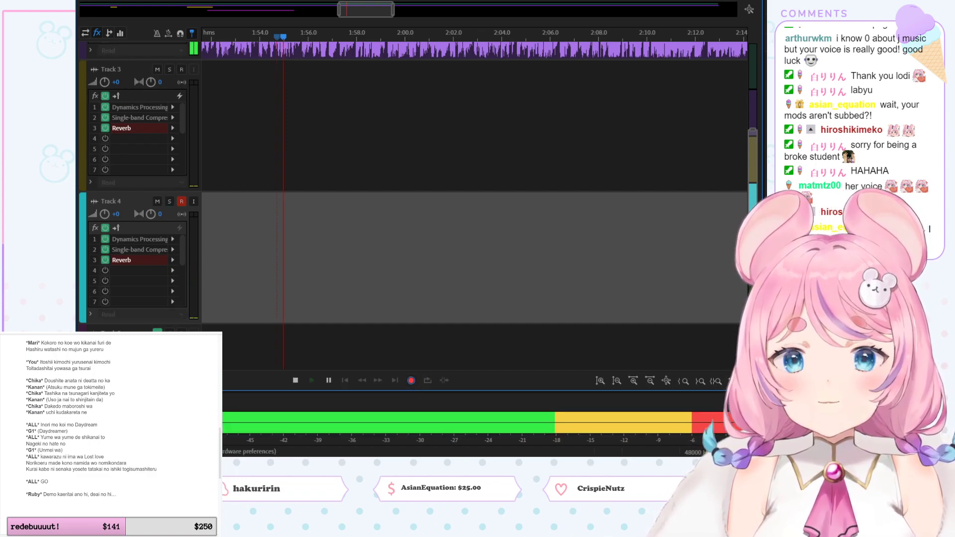
left_click(170, 489)
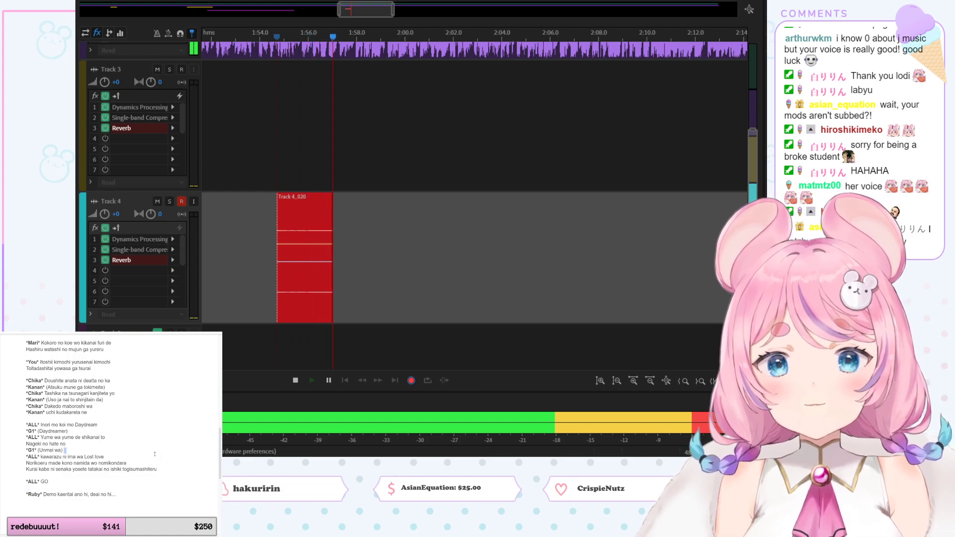
left_click(154, 454)
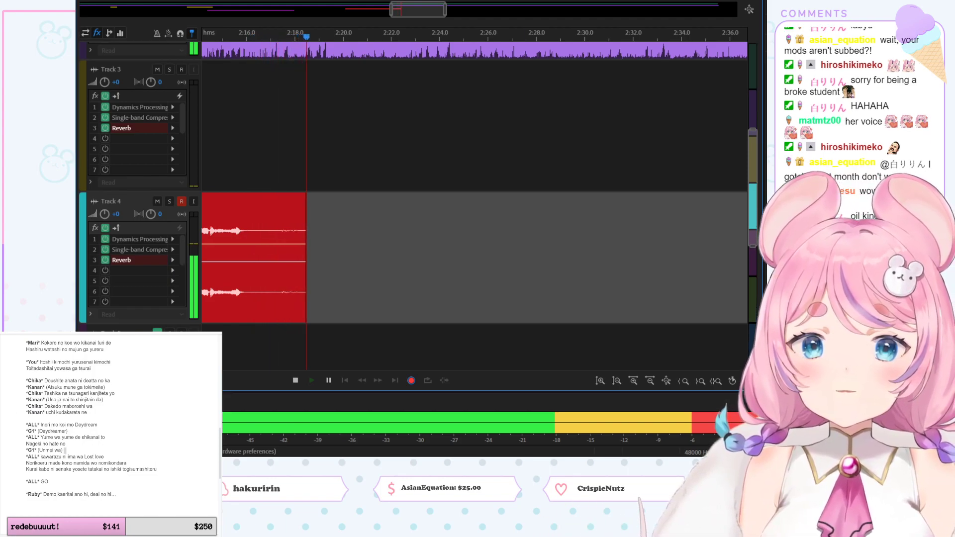
key("space")
Step: Solo Track 4 and listen to the new take from just before its first phrase, at about 1:57, to about 2:16
left_click_drag(397, 10, 363, 13)
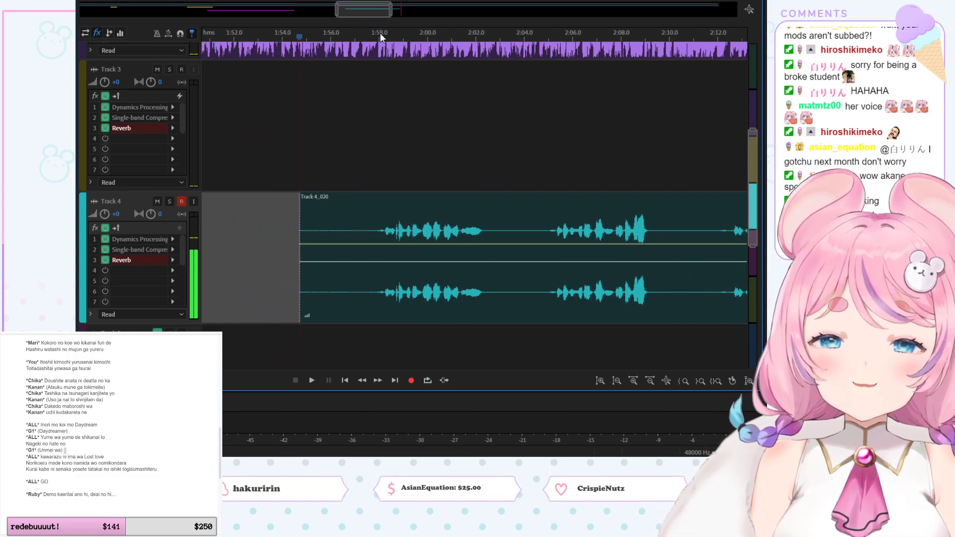
left_click(380, 35)
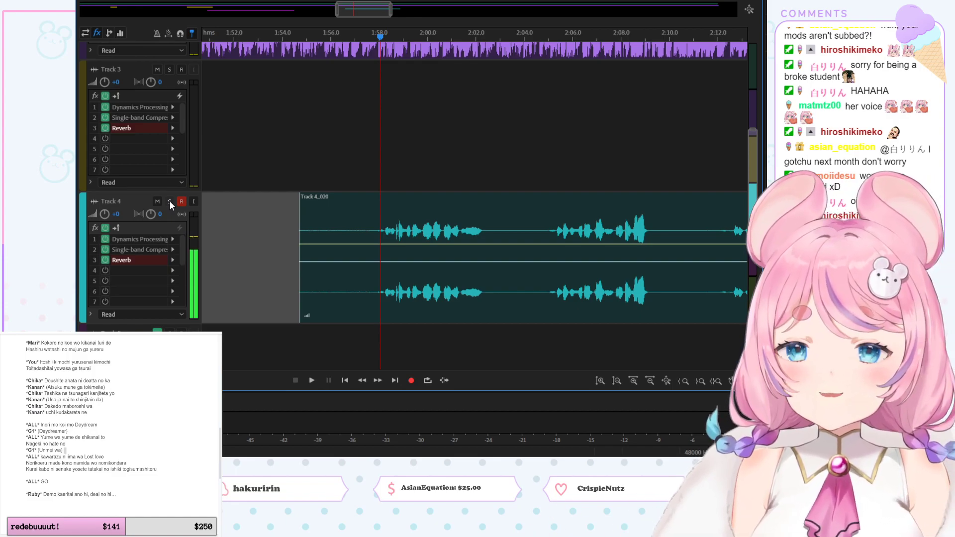
left_click(169, 201)
key("space")
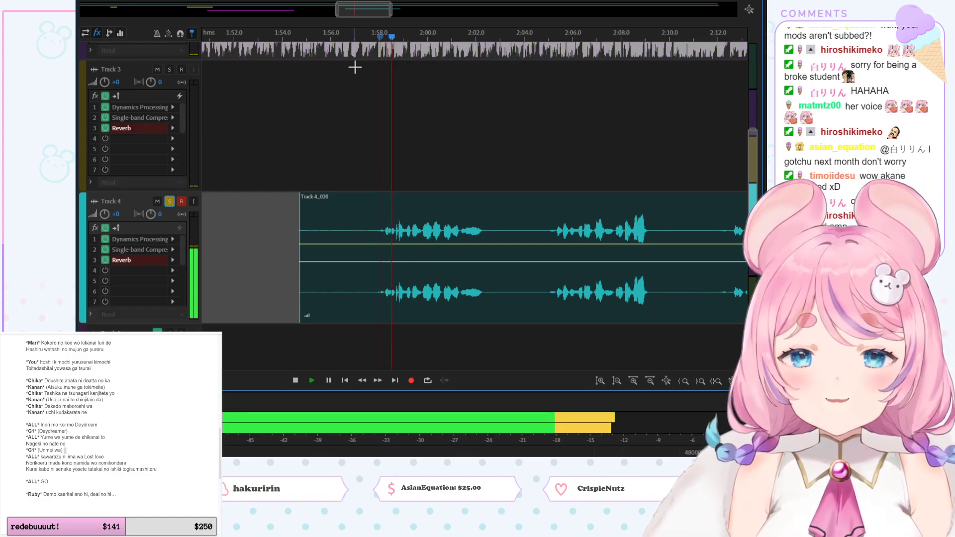
left_click(361, 36)
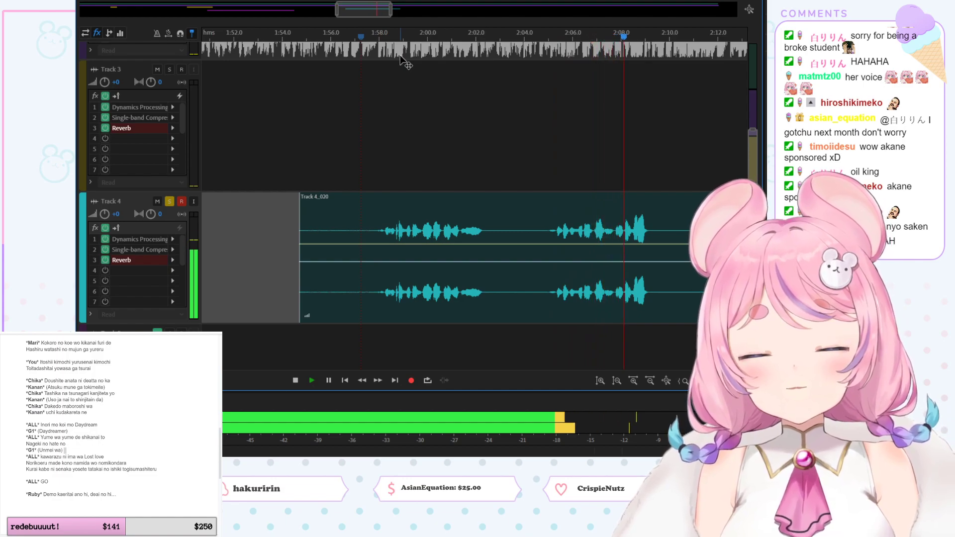
left_click_drag(360, 15, 370, 14)
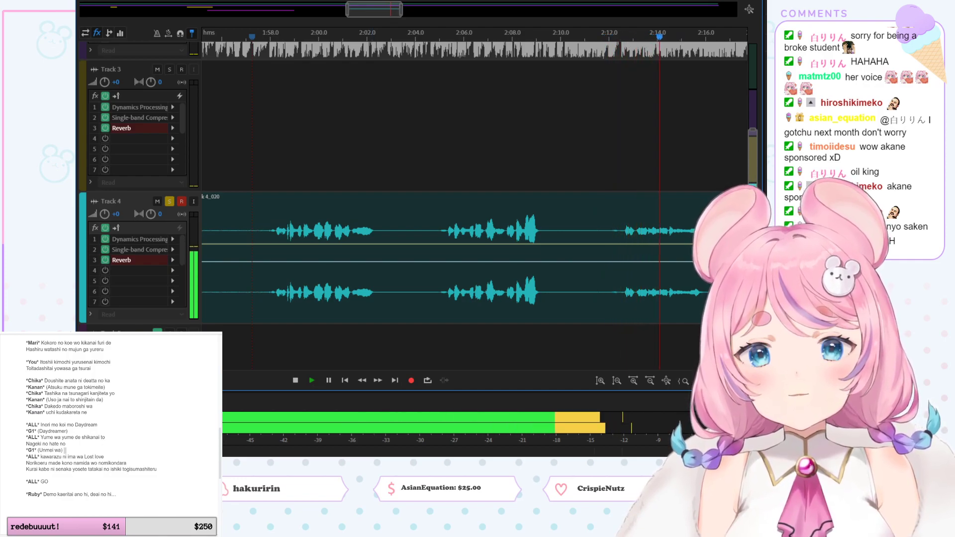
key("space")
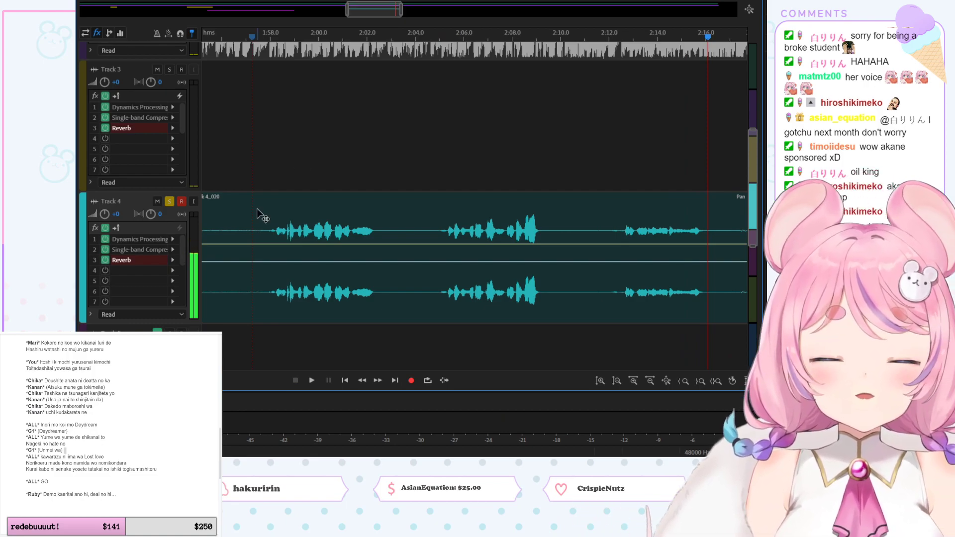
Step: Replay the soloed Track 4 take from about 1:57 through to the end of the clip
left_click_drag(372, 14, 361, 14)
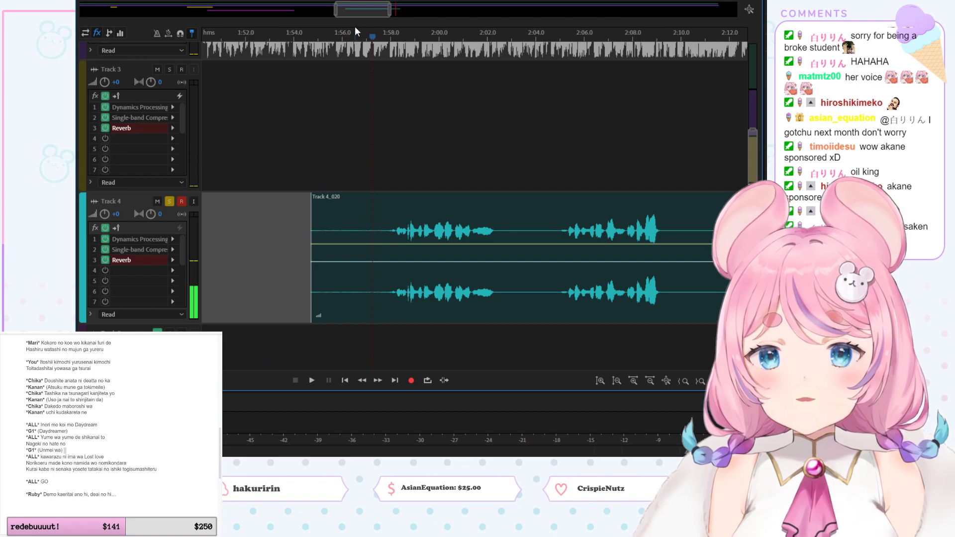
left_click(361, 38)
key("space")
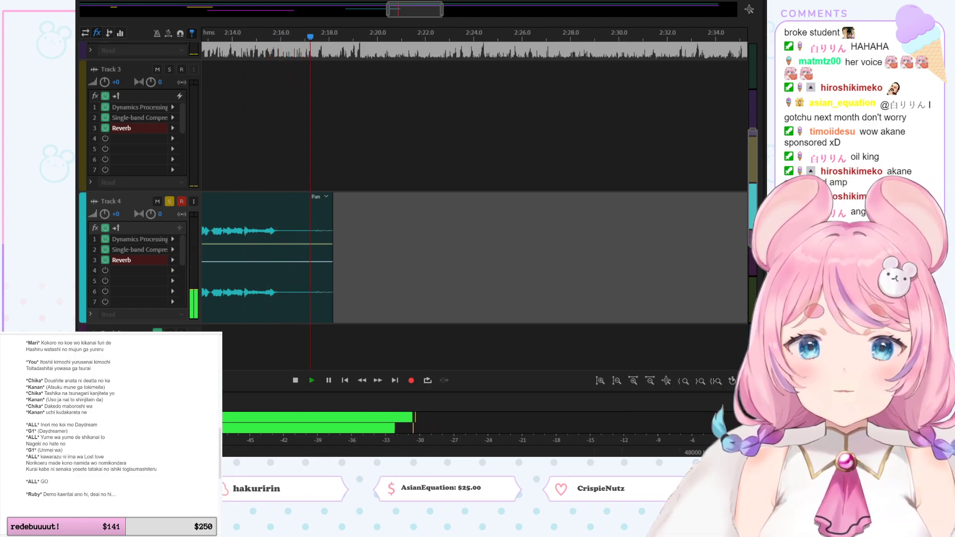
key("space")
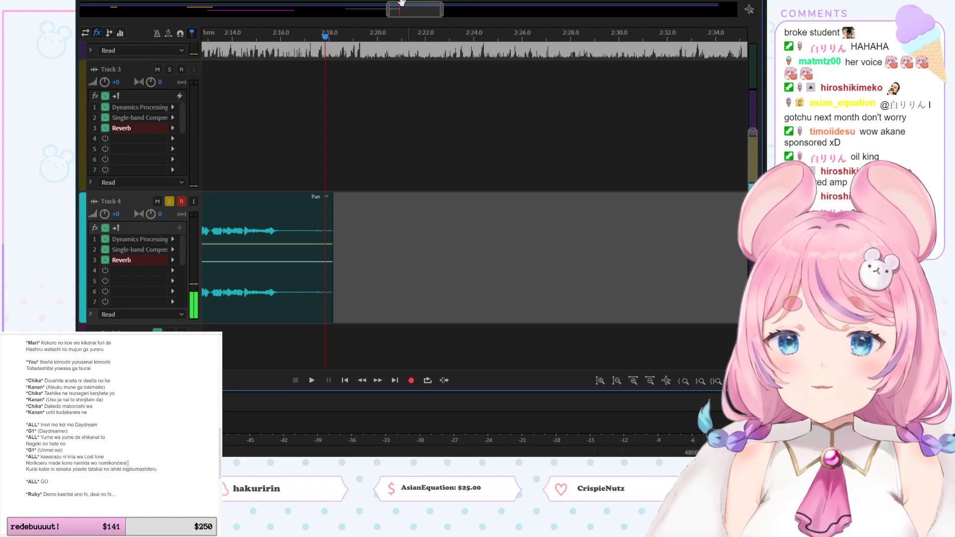
Step: Trim the silent start of the Track 4 clip to about 1:57, just before the first phrase
left_click_drag(411, 13, 361, 17)
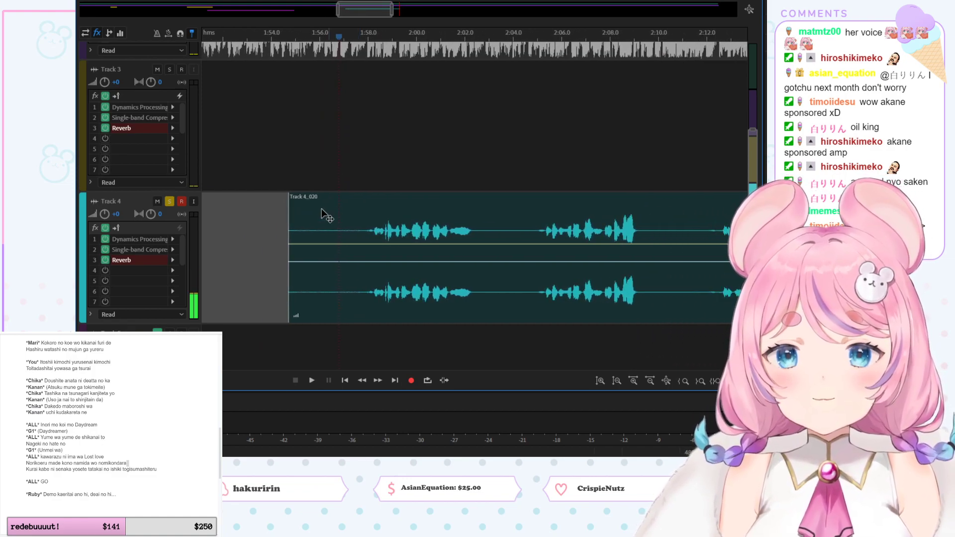
left_click_drag(291, 237, 345, 246)
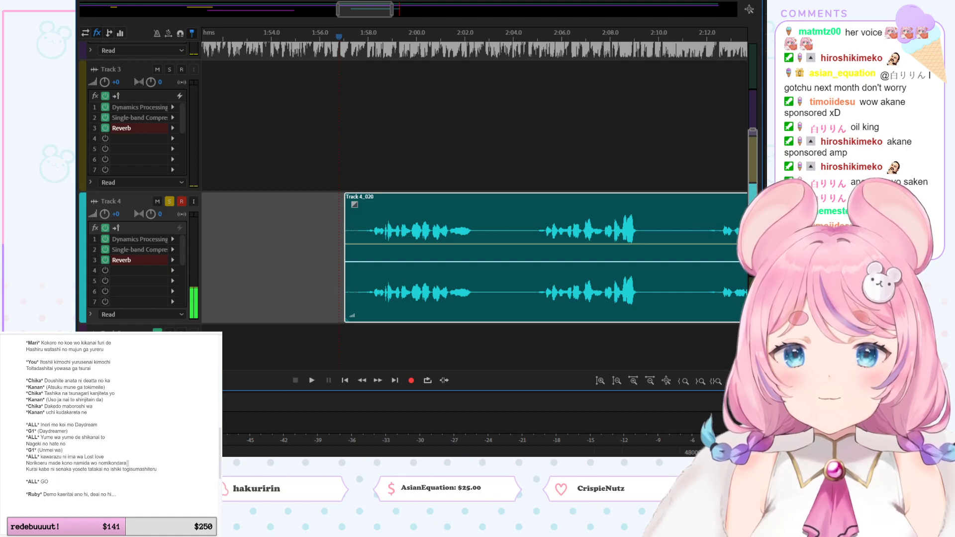
Step: Unsolo and mute Track 4, then switch record arming from Track 4 to Track 3
scroll(463, 107, "up", 4)
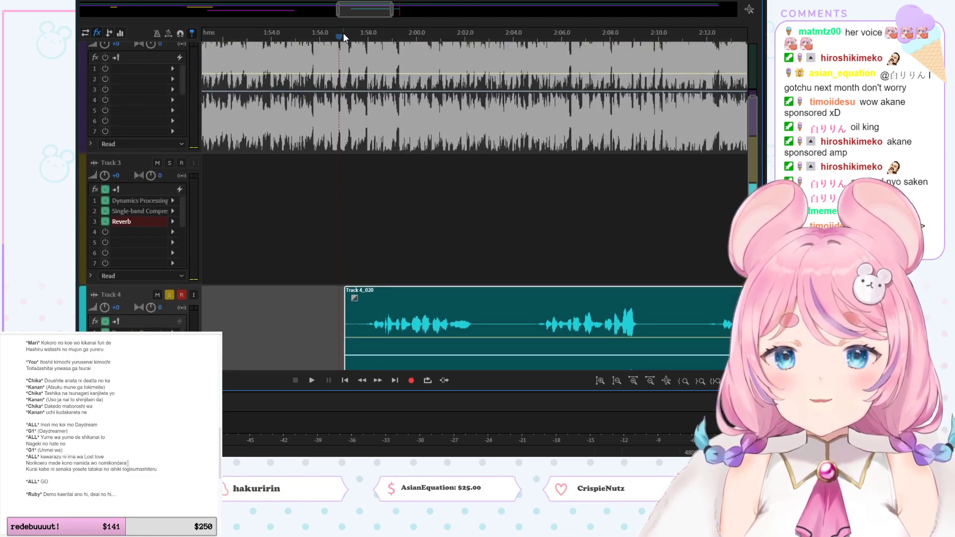
left_click(338, 34)
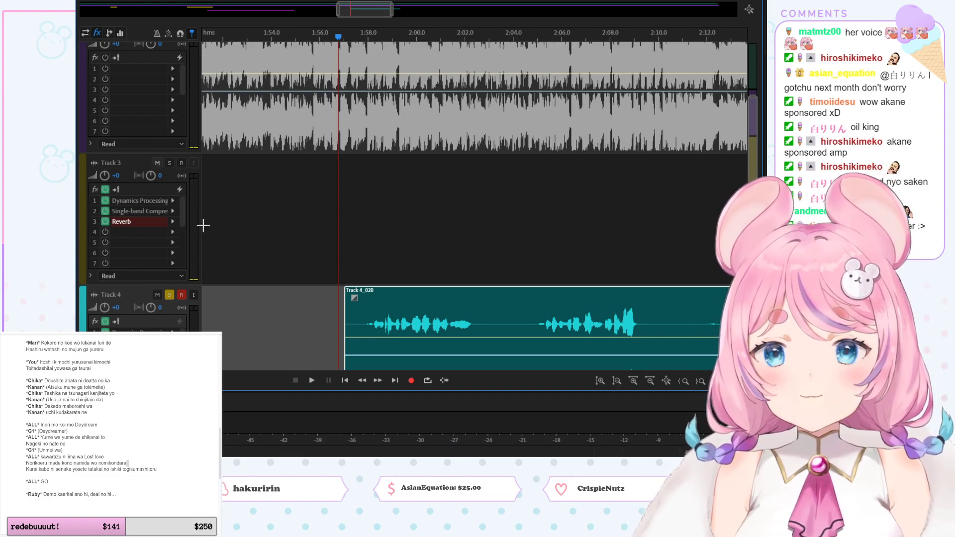
left_click(169, 295)
left_click(158, 295)
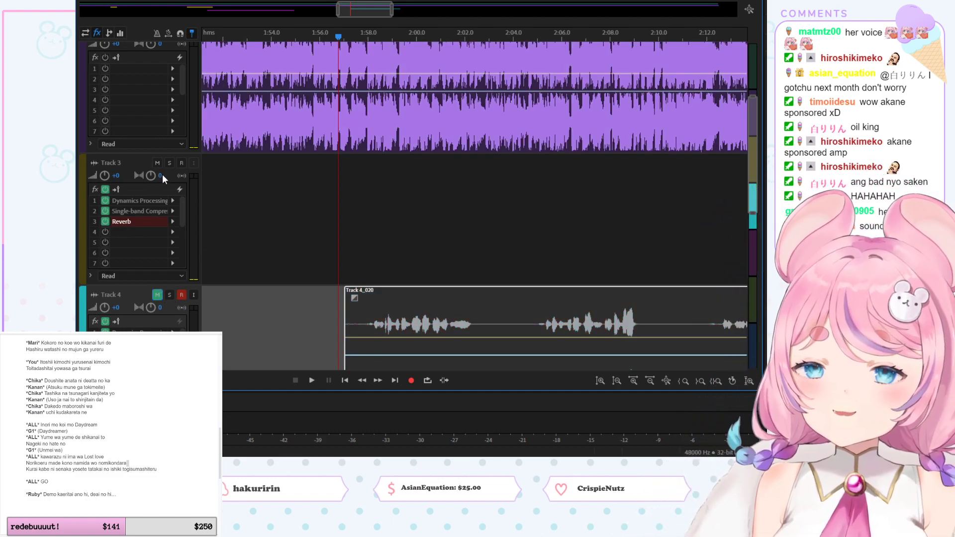
left_click(181, 163)
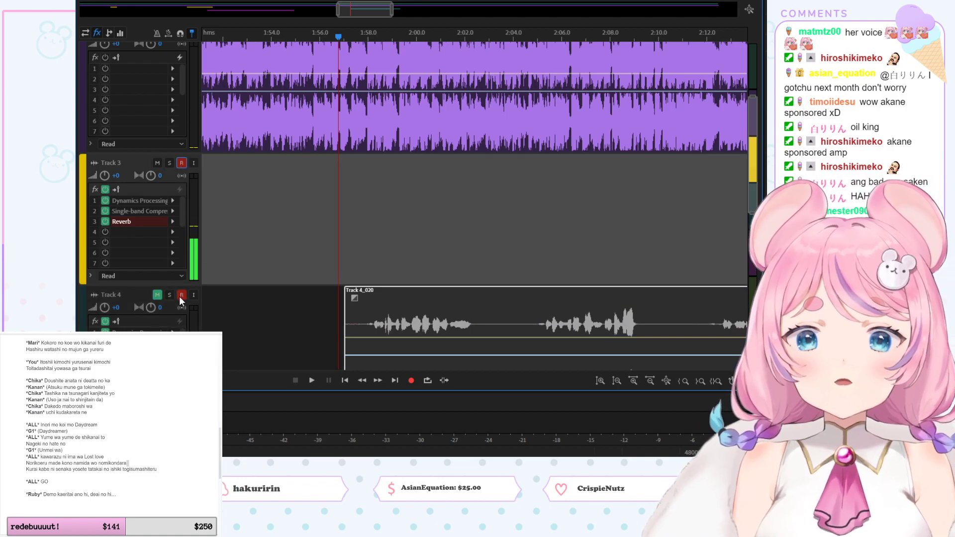
left_click(181, 295)
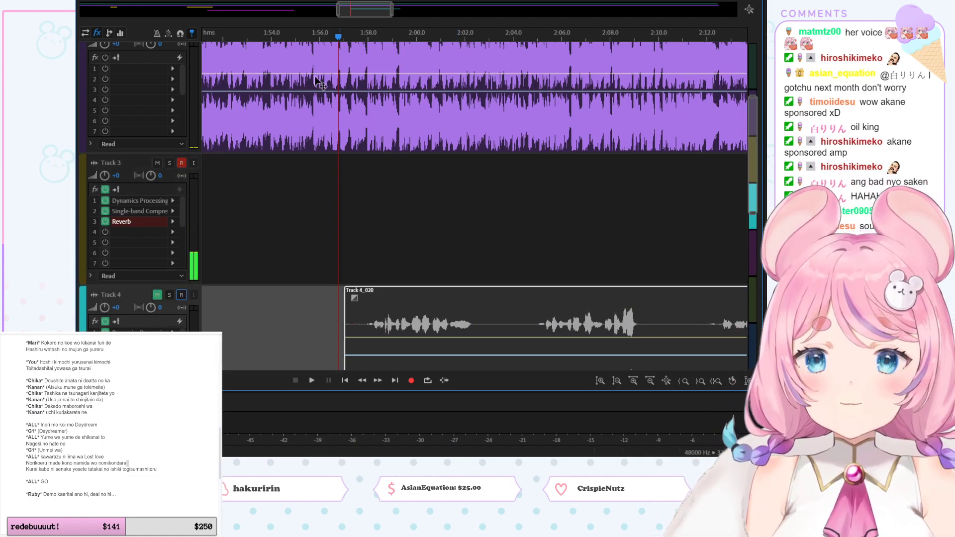
Step: Record a vocal take on Track 3 from just after 1:53 to about 2:10
left_click(255, 36)
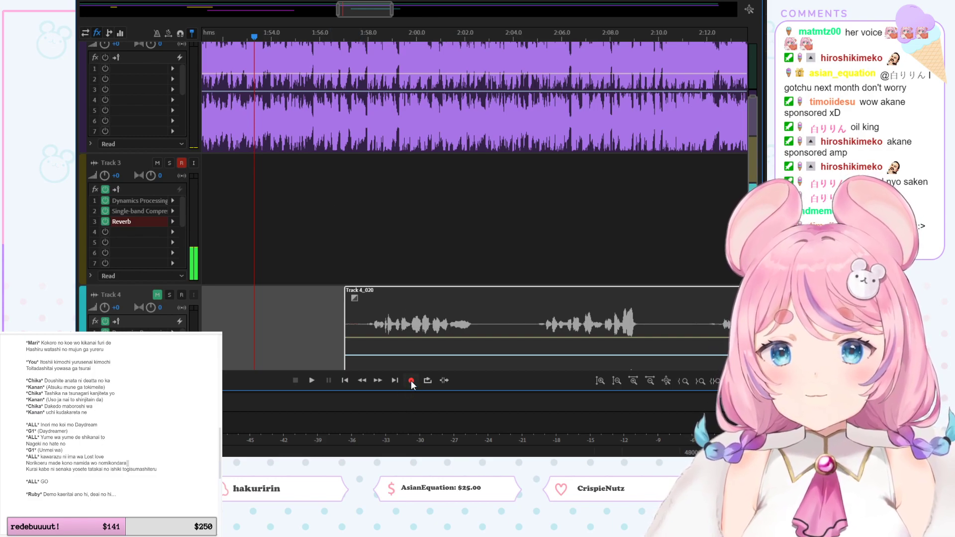
key("shift+space")
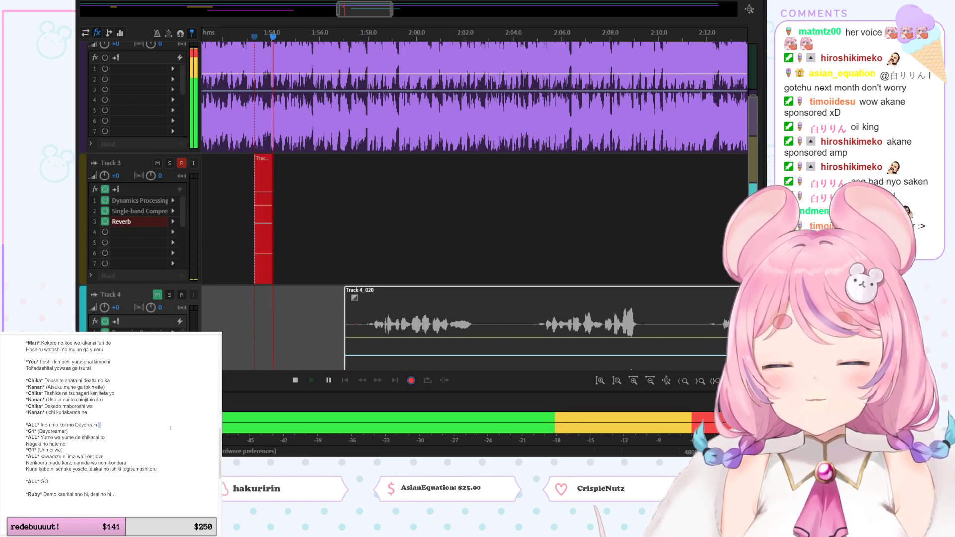
left_click(162, 426)
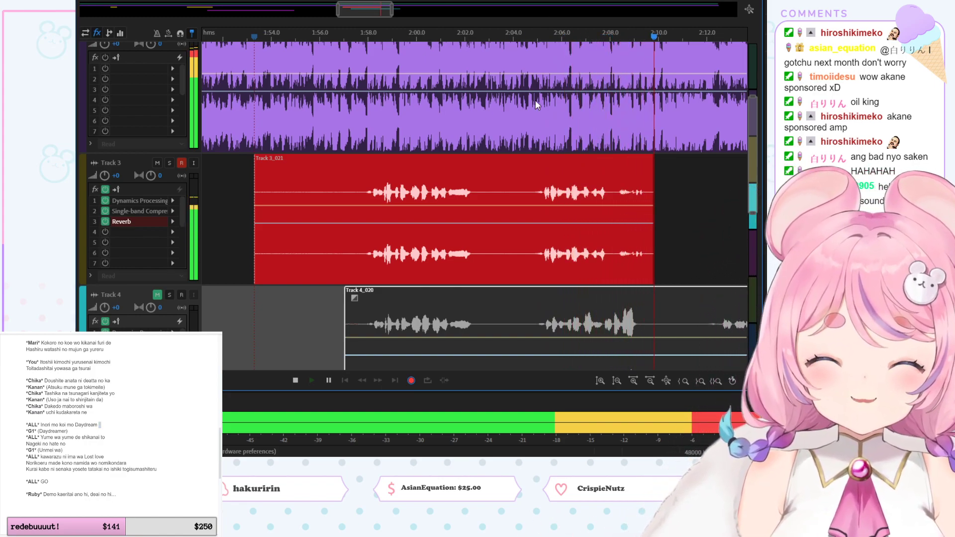
key("space")
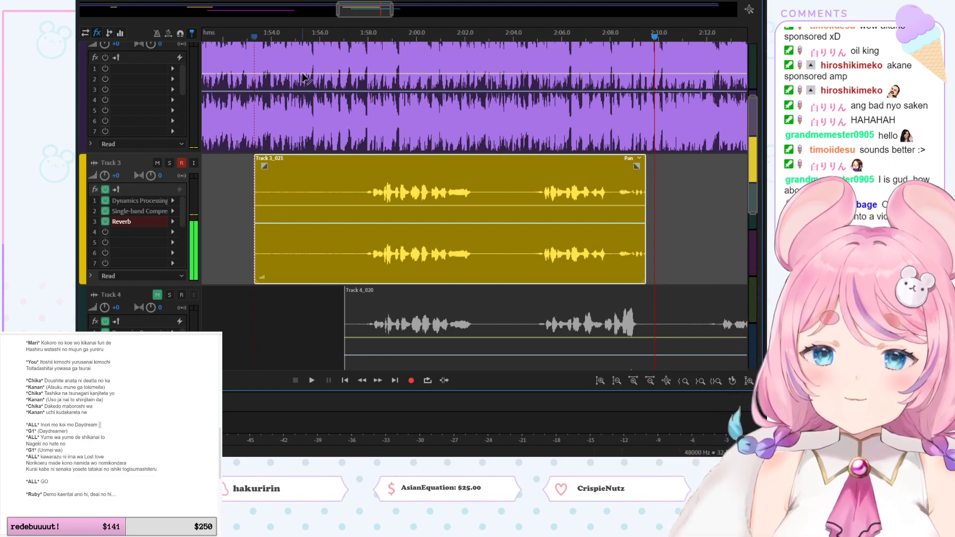
Step: Go back to the second phrase at about 2:07 and delete the take from Track 3
left_click(541, 36)
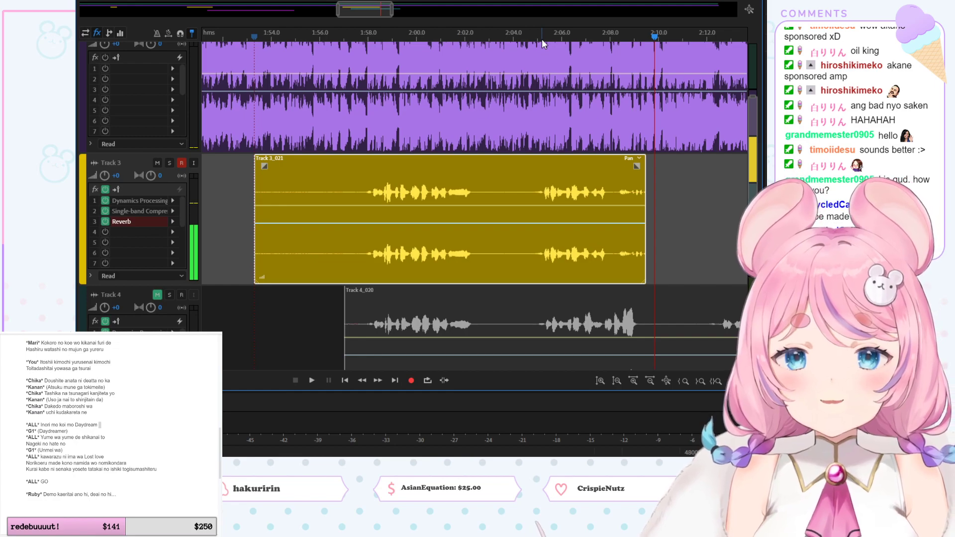
left_click(587, 38)
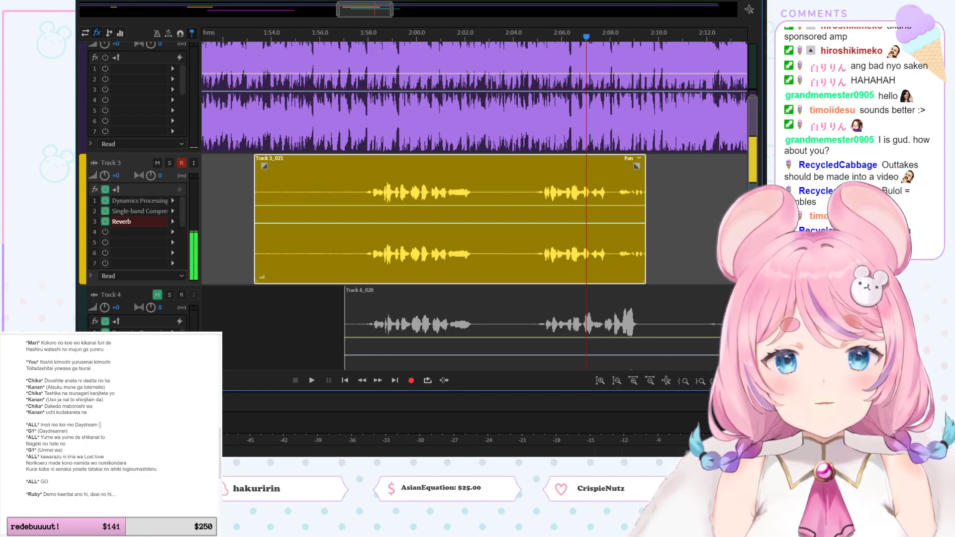
left_click(142, 452)
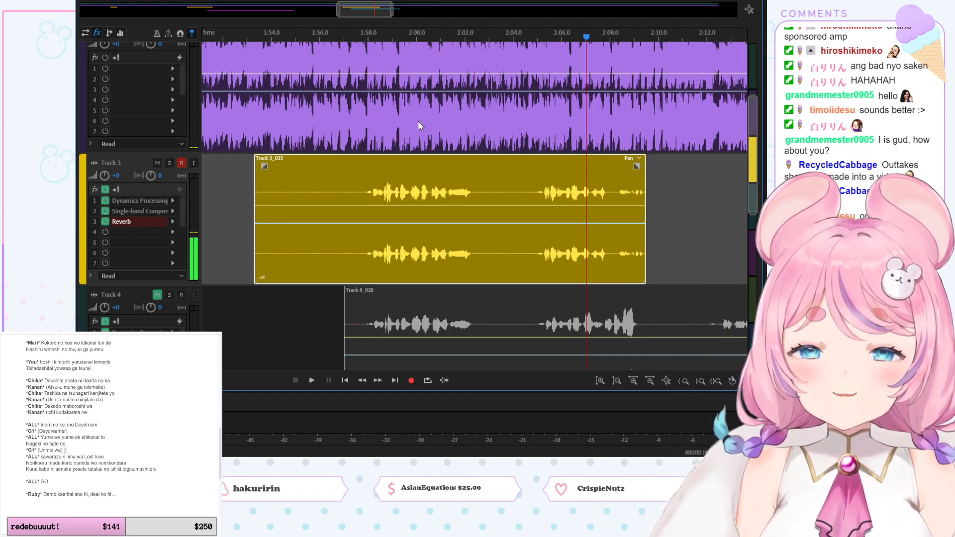
key("Delete")
Step: Record a new vocal take on Track 3 from about 1:54 to about 2:10, and return the playhead to about 2:07
left_click(273, 36)
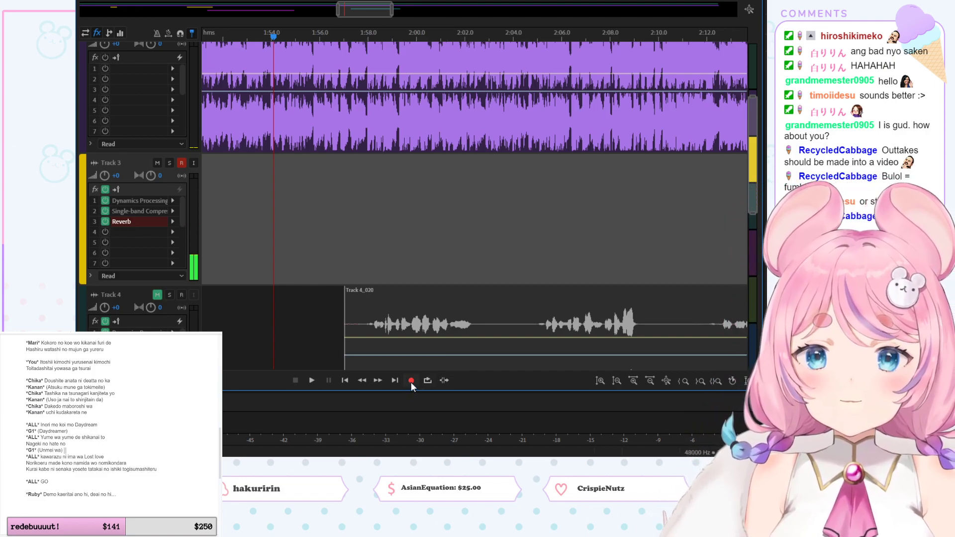
left_click(411, 381)
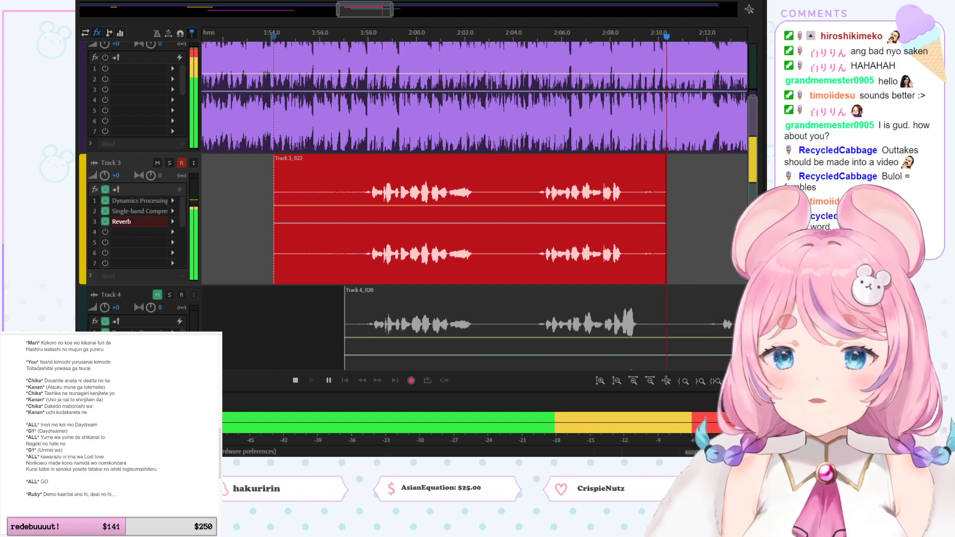
key("space")
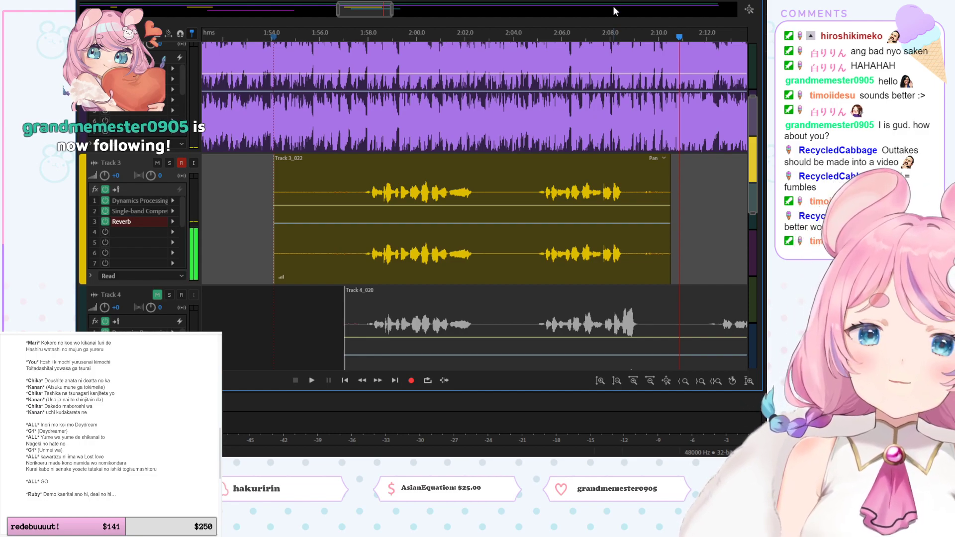
left_click(592, 36)
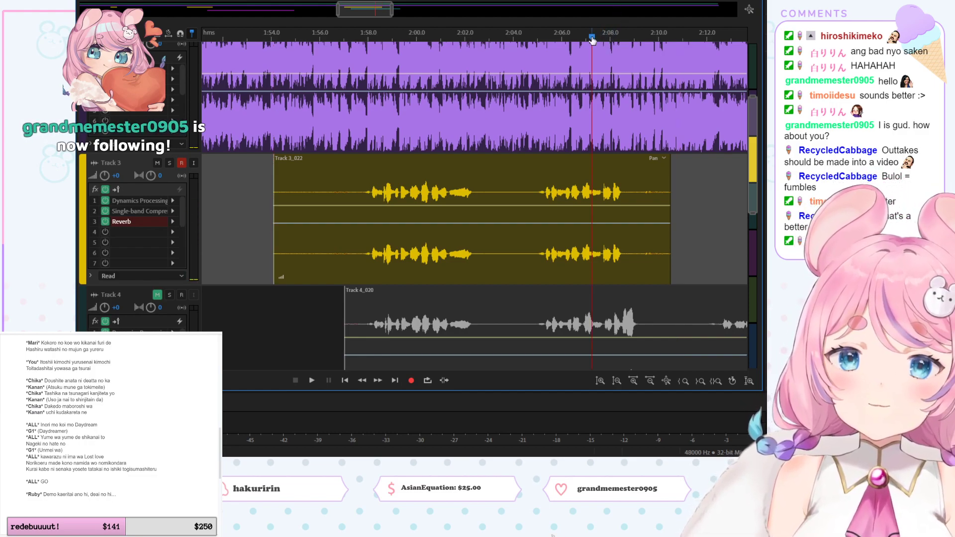
Step: Solo Track 3 and listen repeatedly to the end of its second vocal phrase from about 2:07
key("space")
left_click(170, 163)
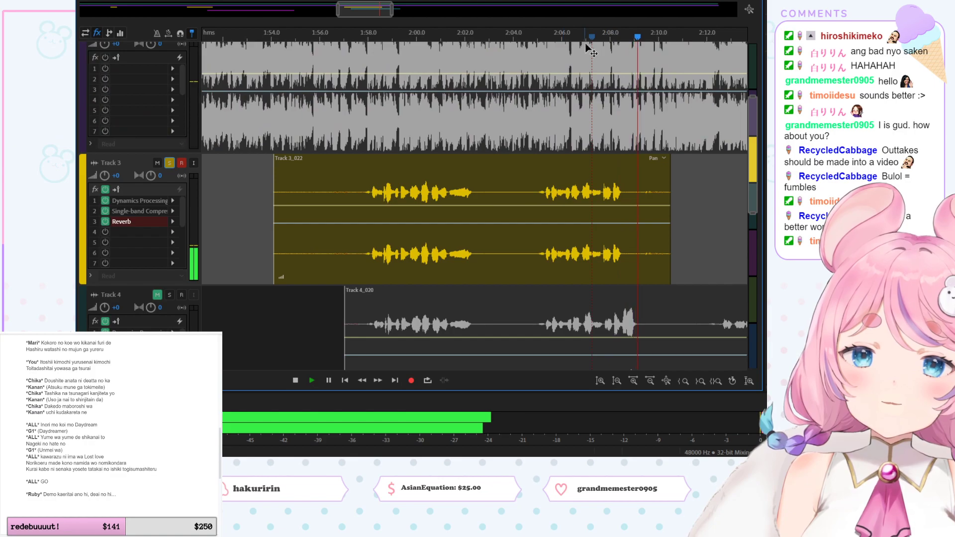
key("space")
key("space")
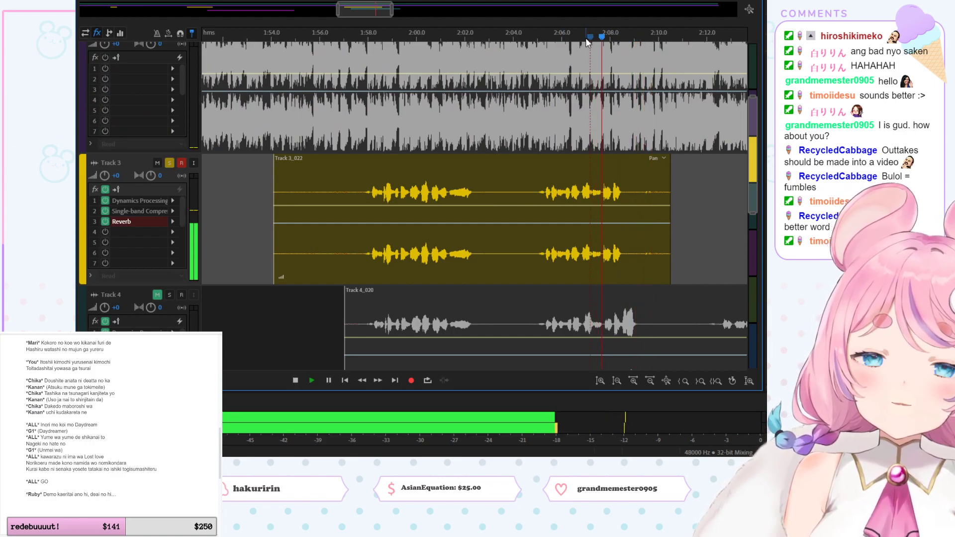
key("space")
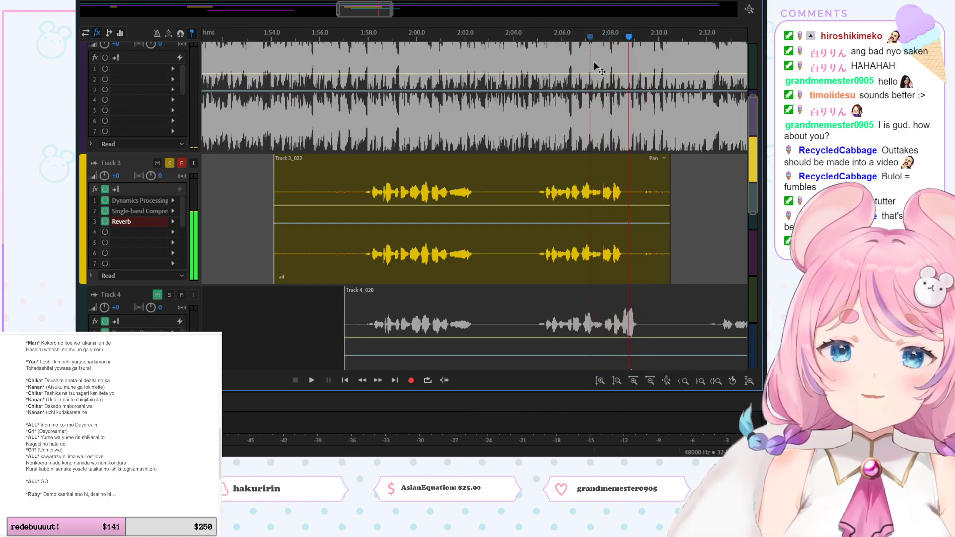
left_click(594, 35)
key("space")
key("space")
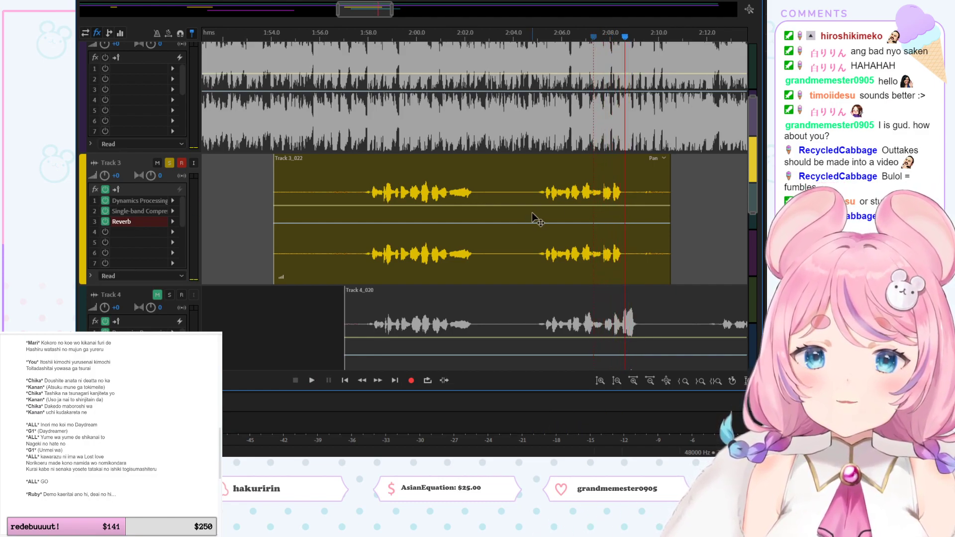
Step: Delete the take from Track 3 and unsolo the track, with the playhead back at 1:54
left_click(542, 199)
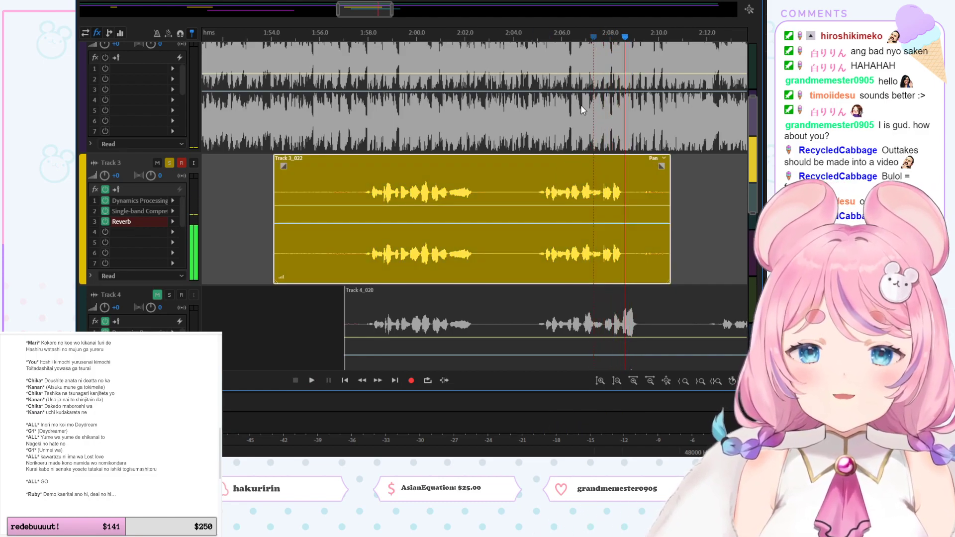
key("Delete")
left_click(272, 34)
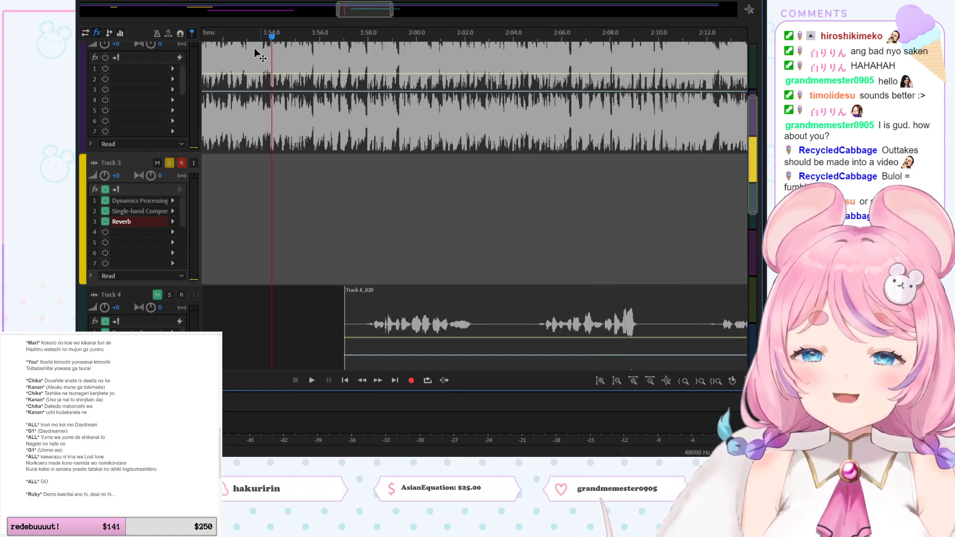
left_click(170, 162)
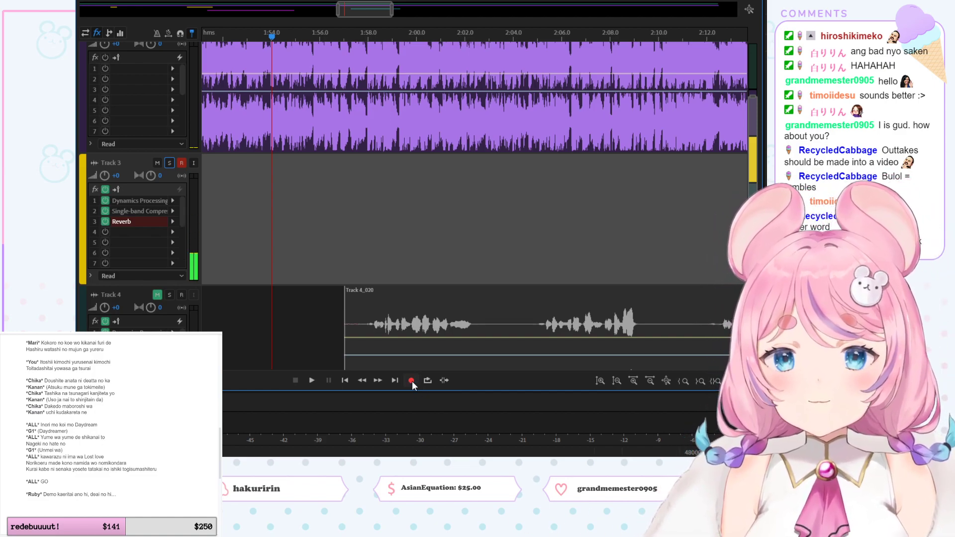
left_click(412, 381)
left_click(157, 451)
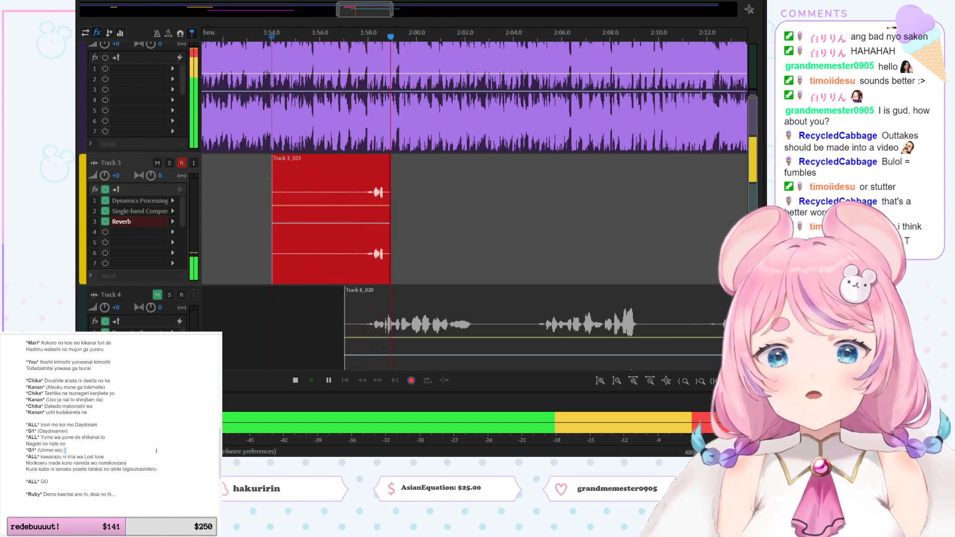
left_click(398, 185)
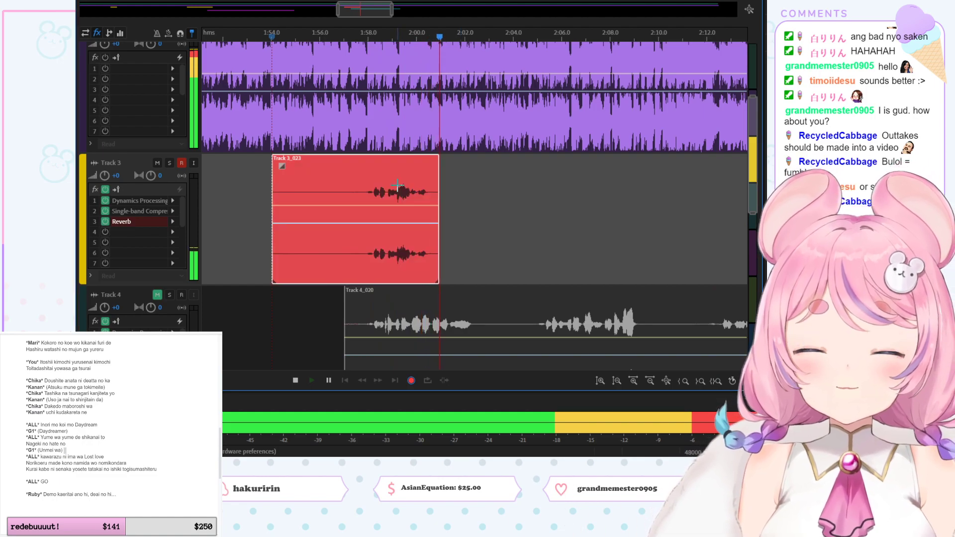
key("space")
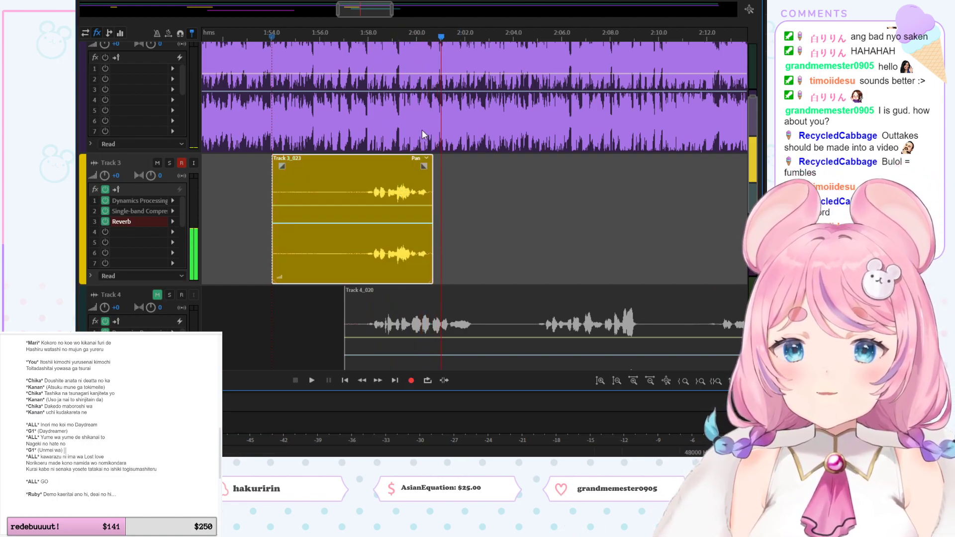
key("Delete")
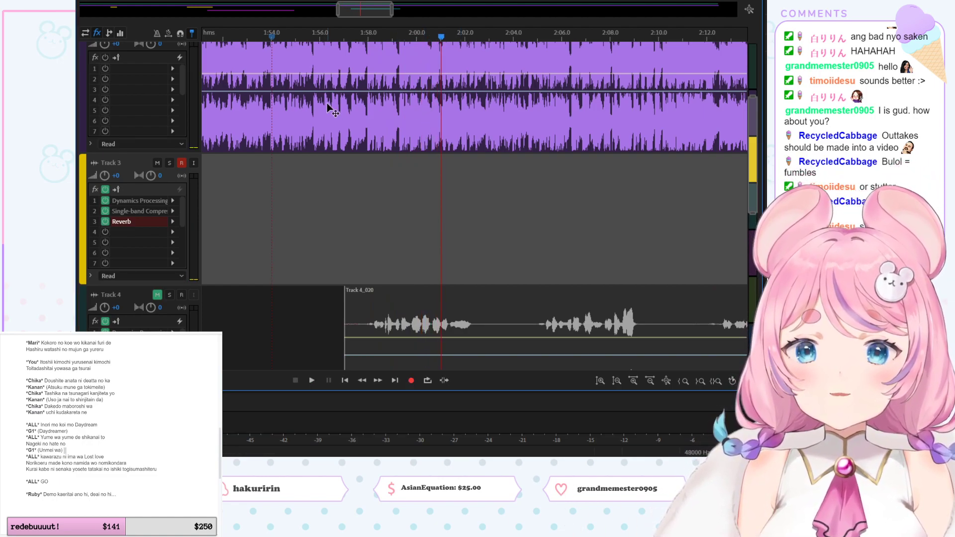
left_click(275, 35)
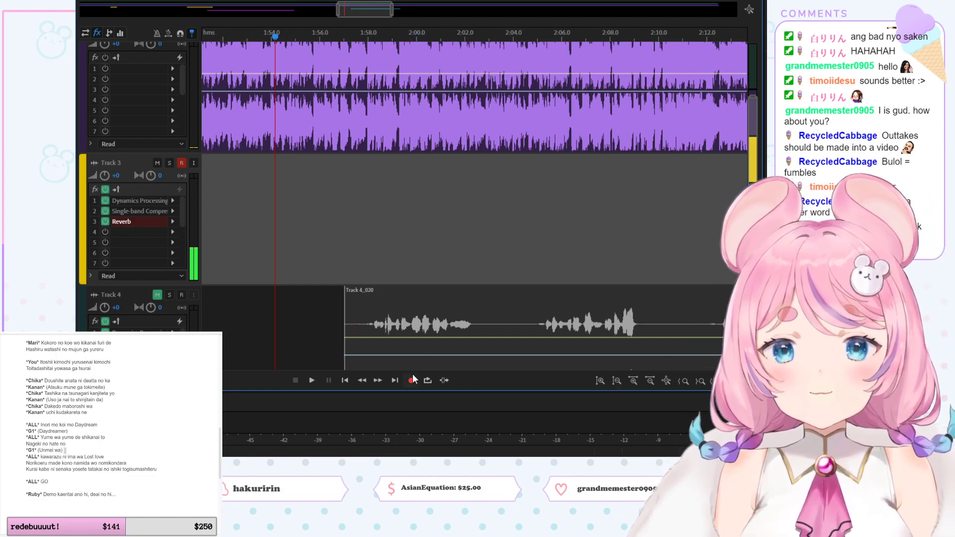
left_click(411, 380)
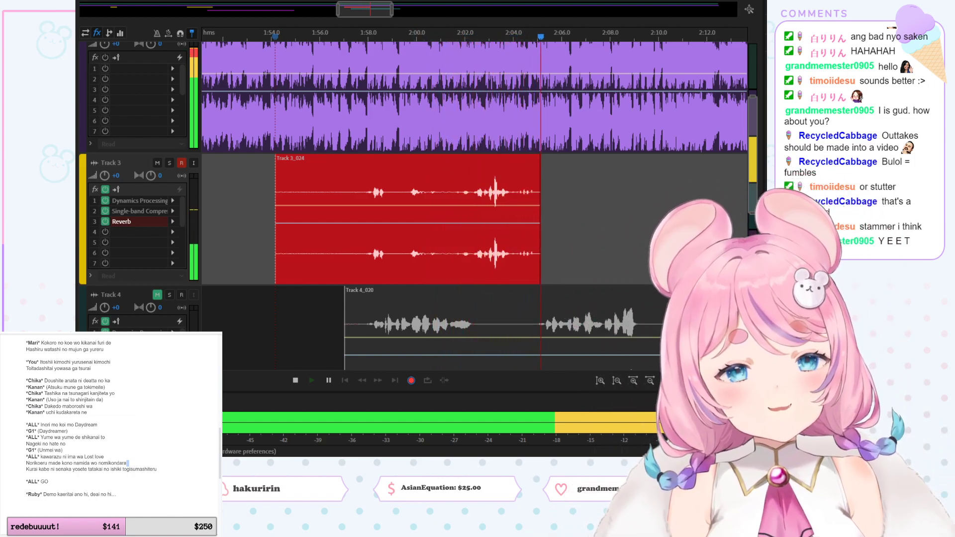
key("space")
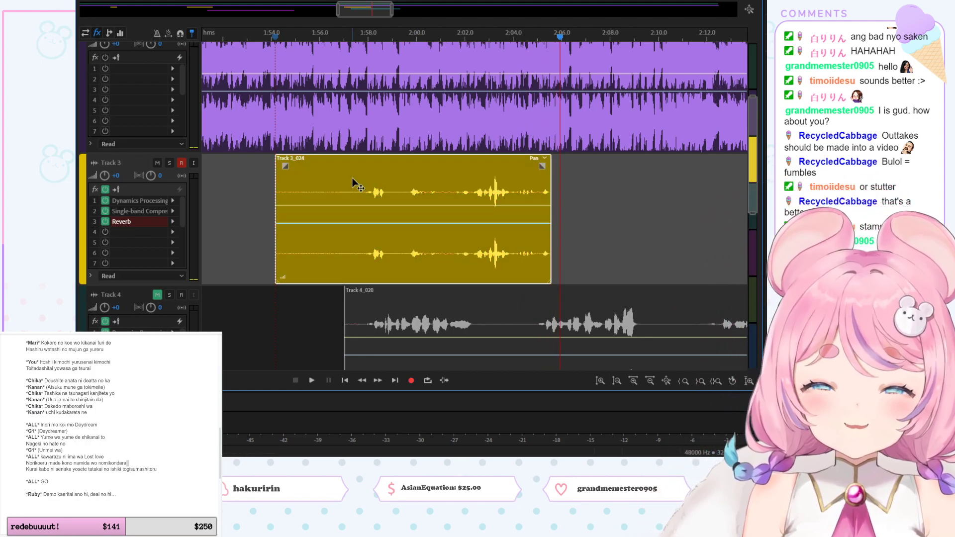
key("Delete")
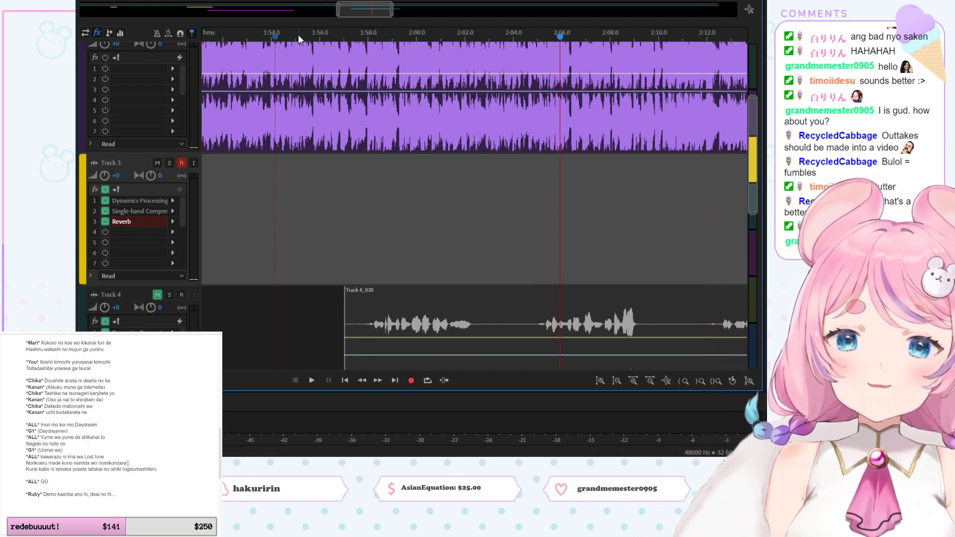
Step: Record a full vocal take on Track 3 from about 1:54 to just after 2:18
left_click(273, 39)
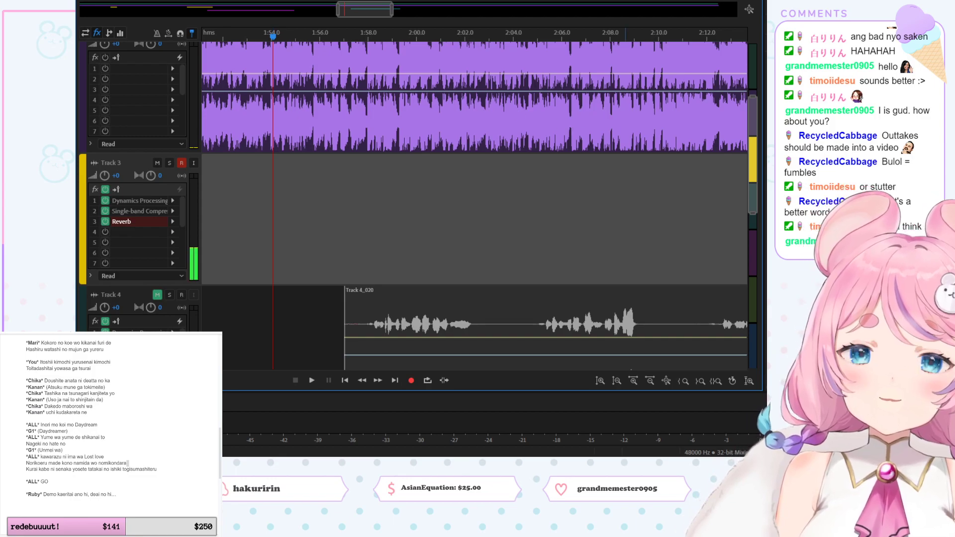
left_click(153, 432)
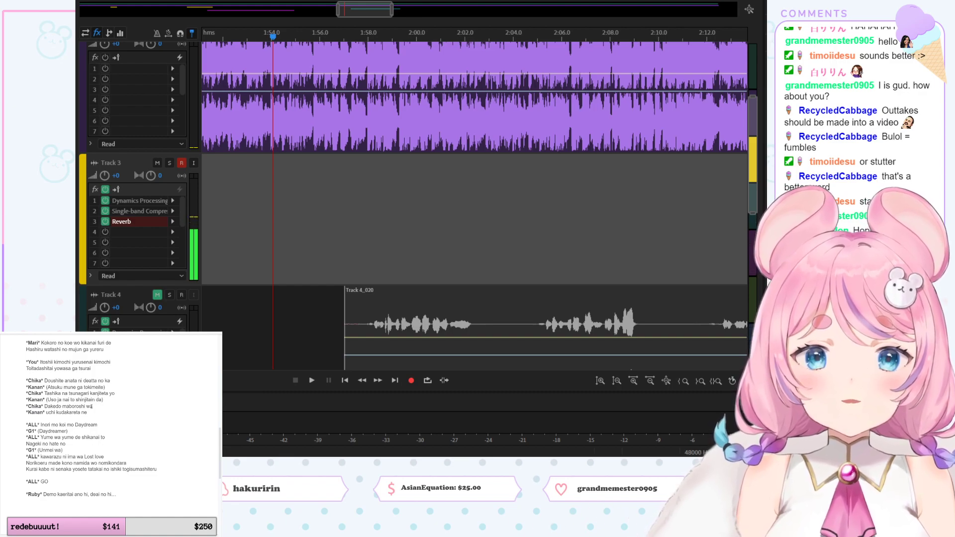
key("alt+Tab")
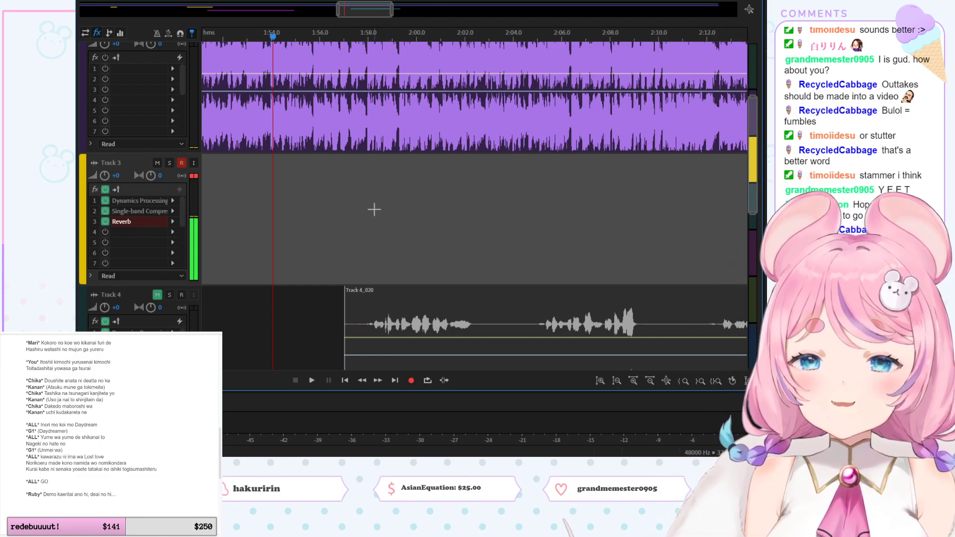
left_click(412, 380)
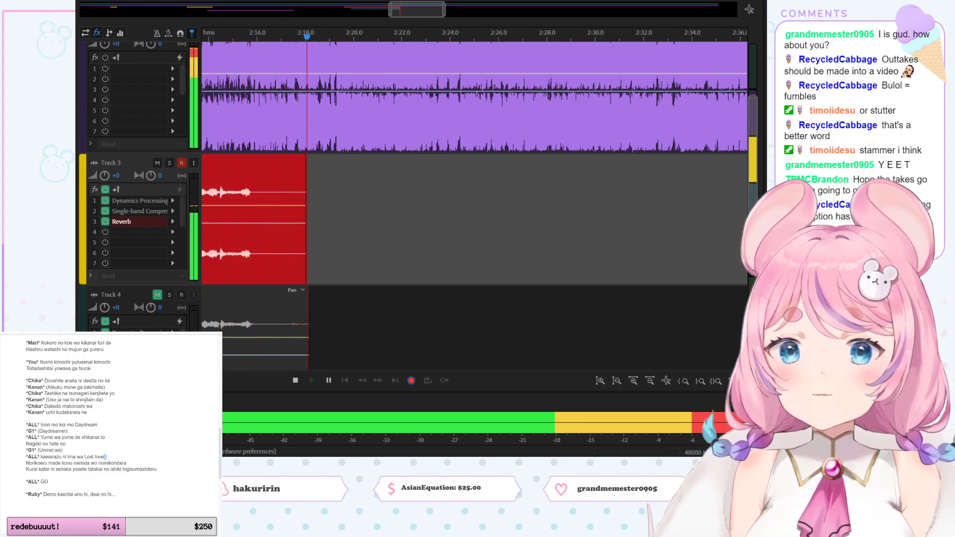
key("space")
Step: Solo Track 3 and listen to the new take from just before 1:57 to about 2:17
left_click_drag(422, 11, 361, 11)
key("space")
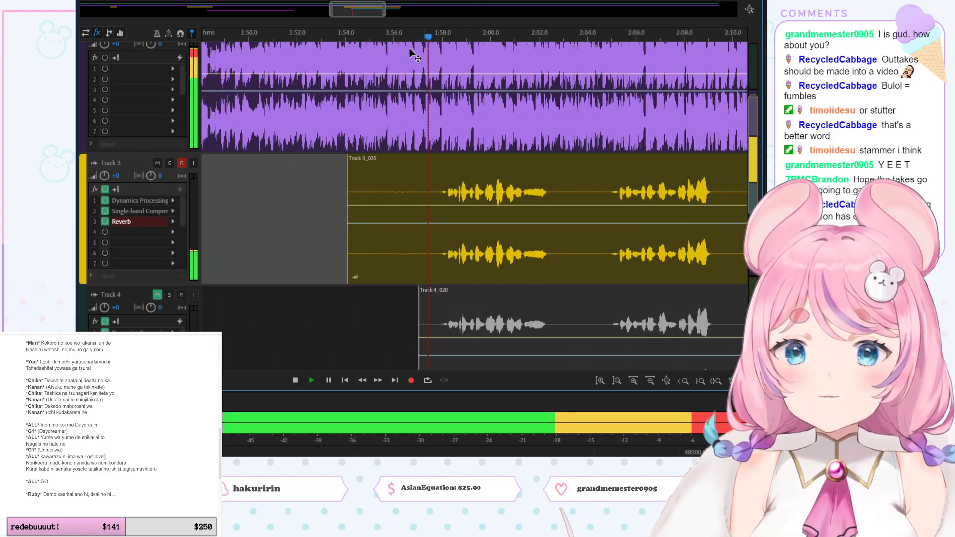
left_click(169, 163)
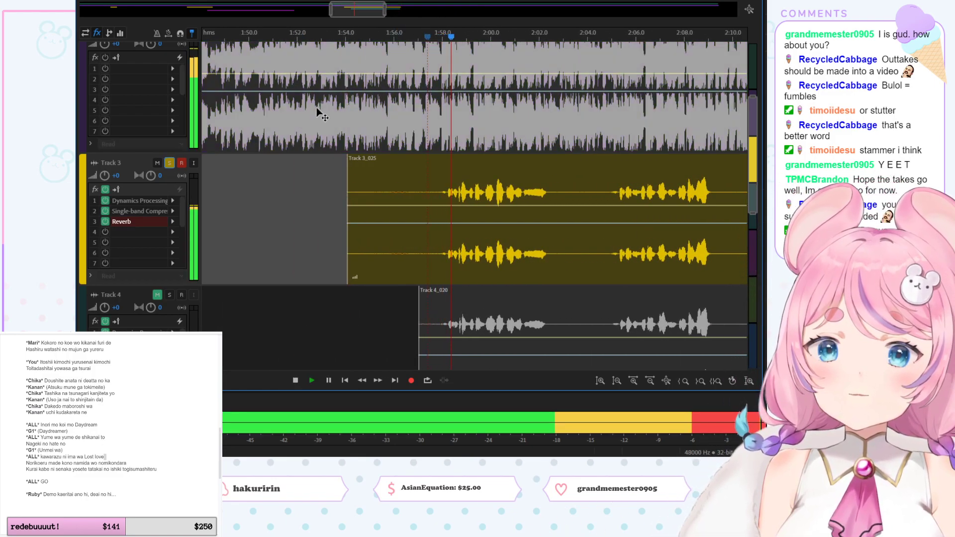
key("space")
left_click(413, 35)
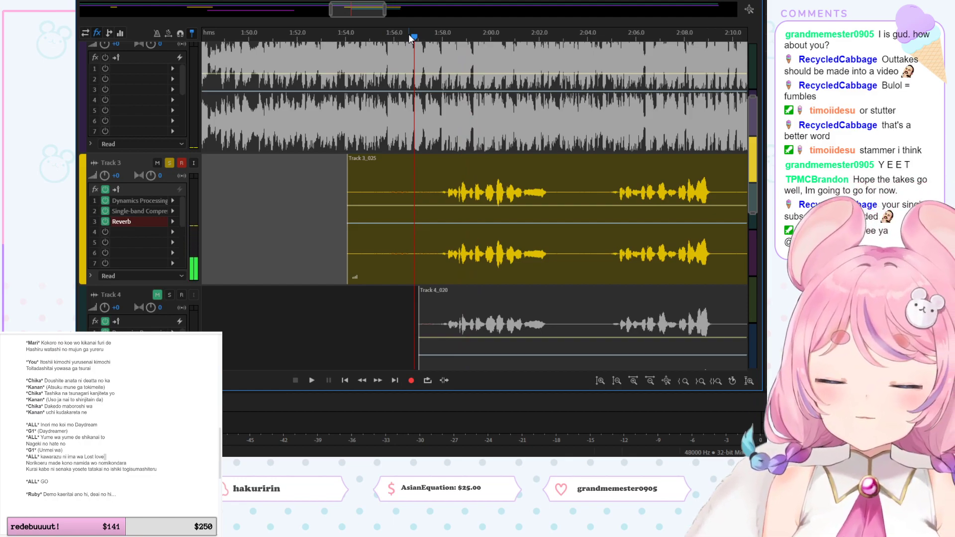
key("space")
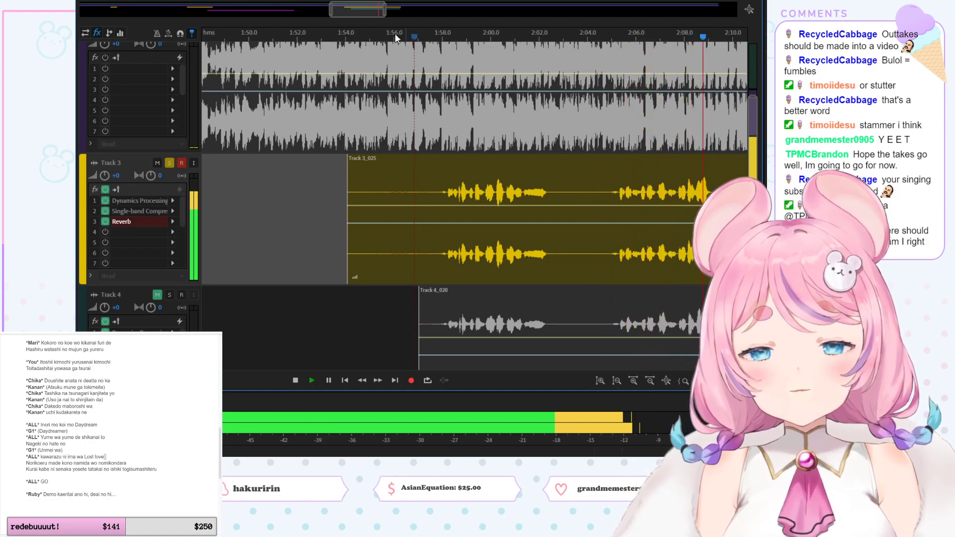
left_click_drag(358, 12, 390, 18)
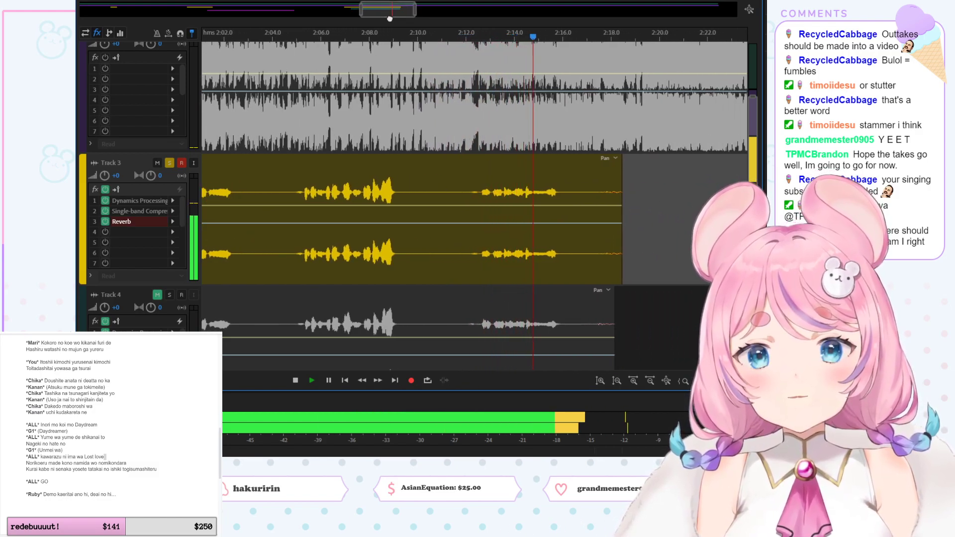
left_click(394, 186)
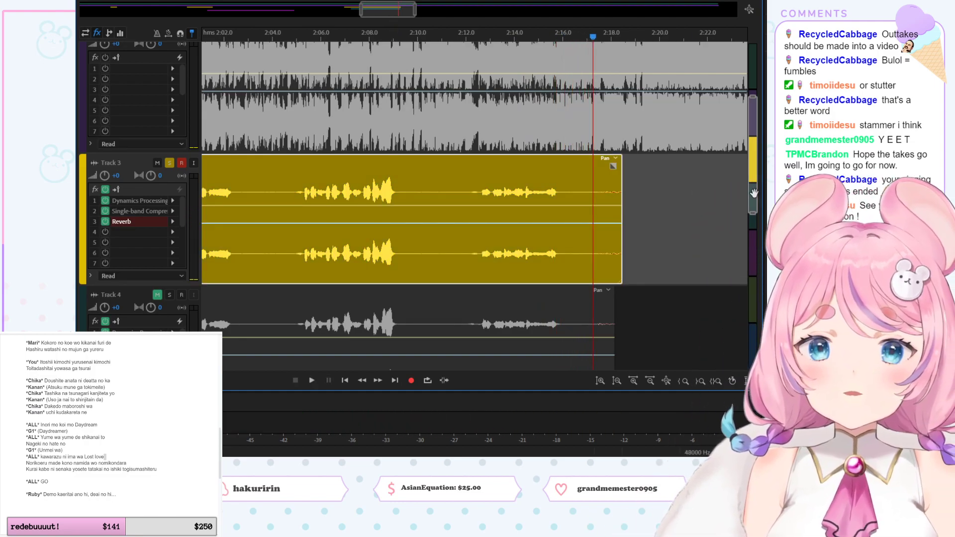
Step: Unmute and solo Track 4, and take Track 3 out of solo
scroll(166, 159, "down", 3)
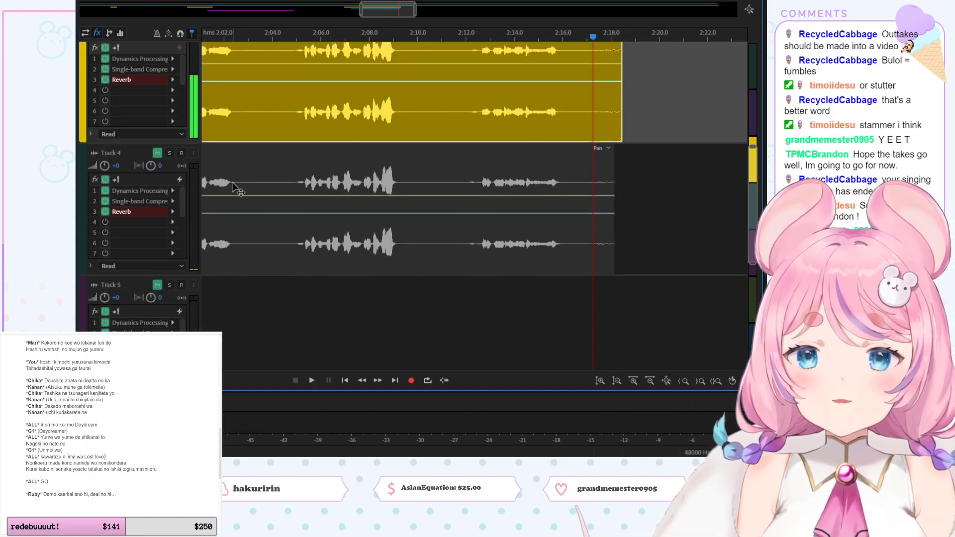
left_click(158, 152)
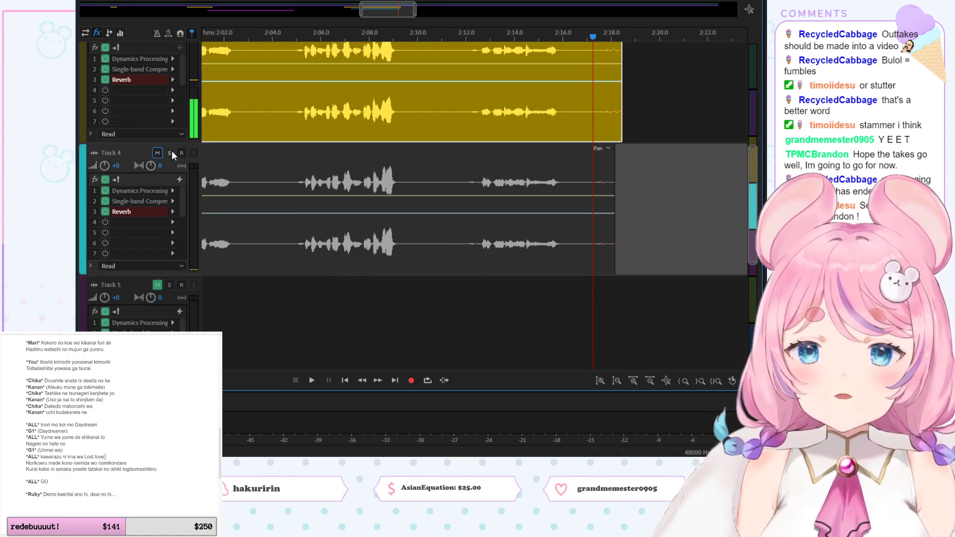
left_click(170, 153)
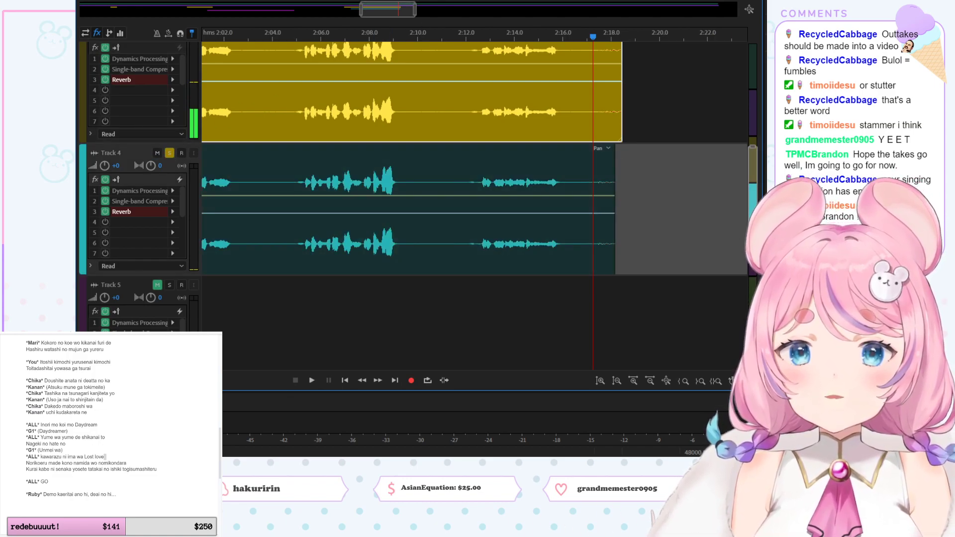
scroll(431, 152, "up", 2)
left_click(282, 48)
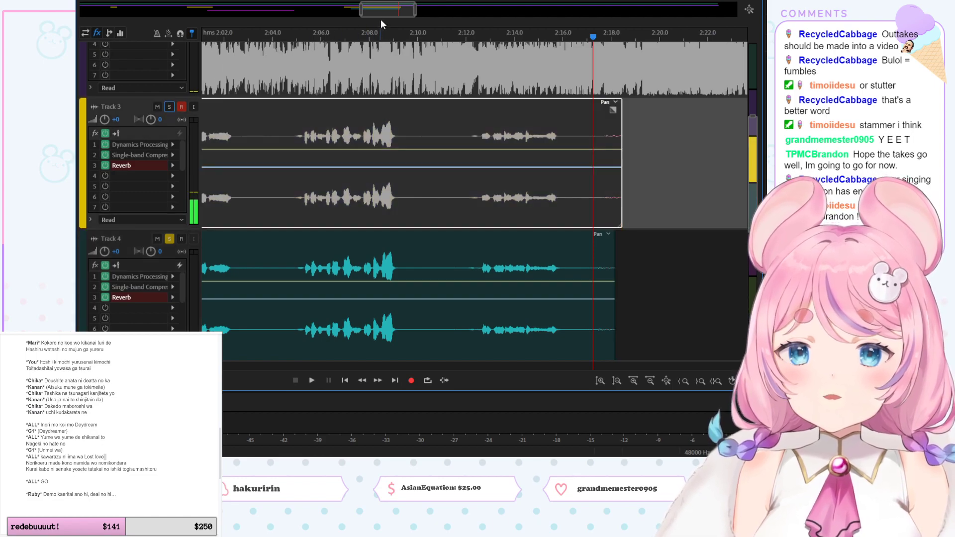
Step: Listen to the three Track 4 vocal phrases in turn, starting at about 1:57, 2:04 and 2:12
left_click_drag(382, 10, 361, 10)
left_click(339, 37)
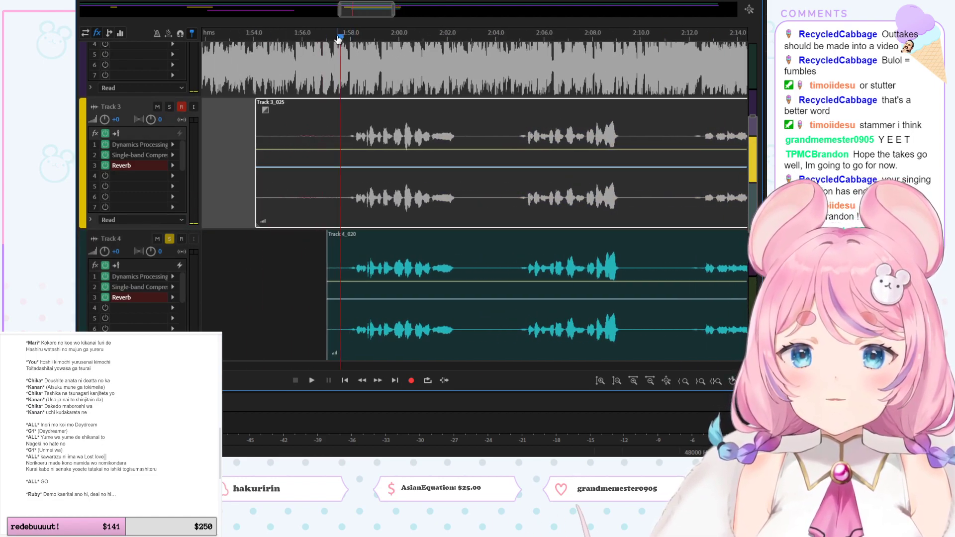
key("space")
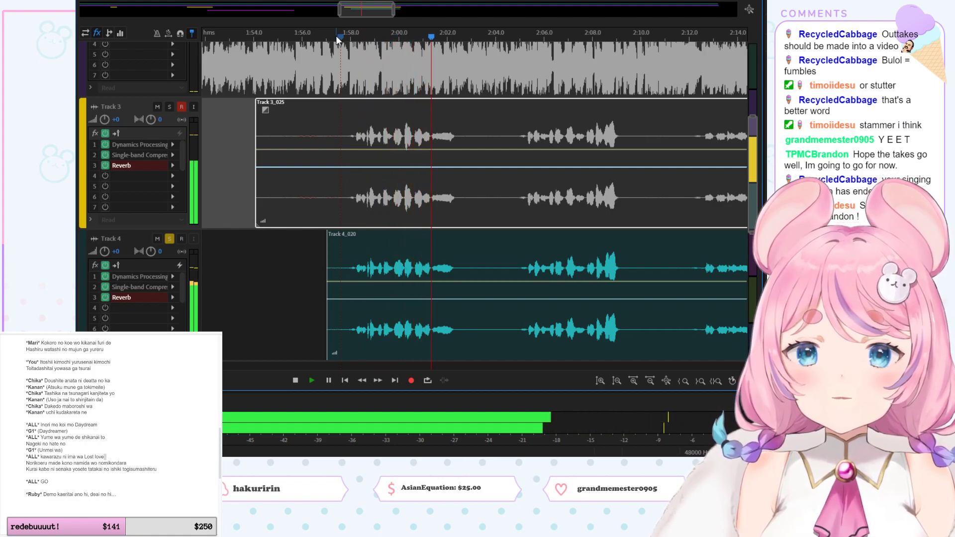
left_click(511, 35)
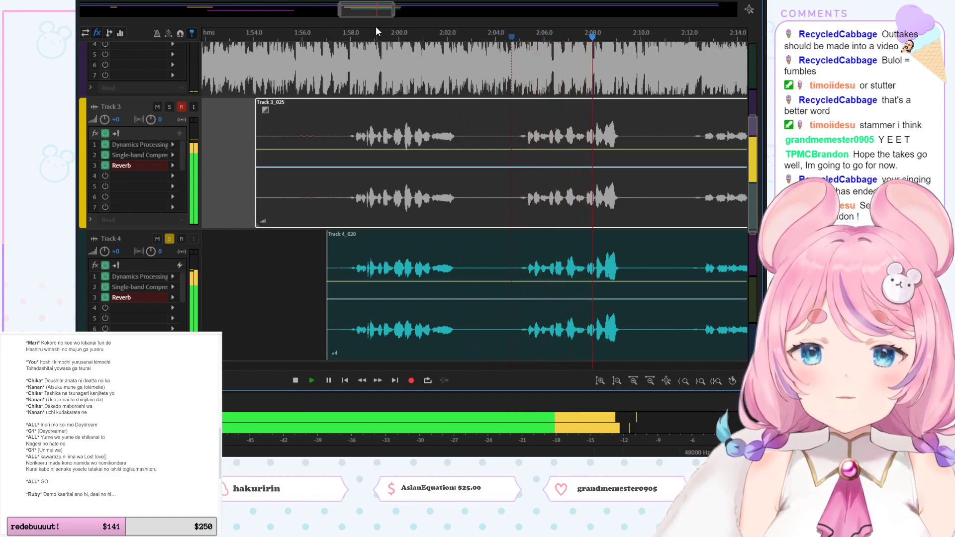
left_click_drag(368, 18, 383, 18)
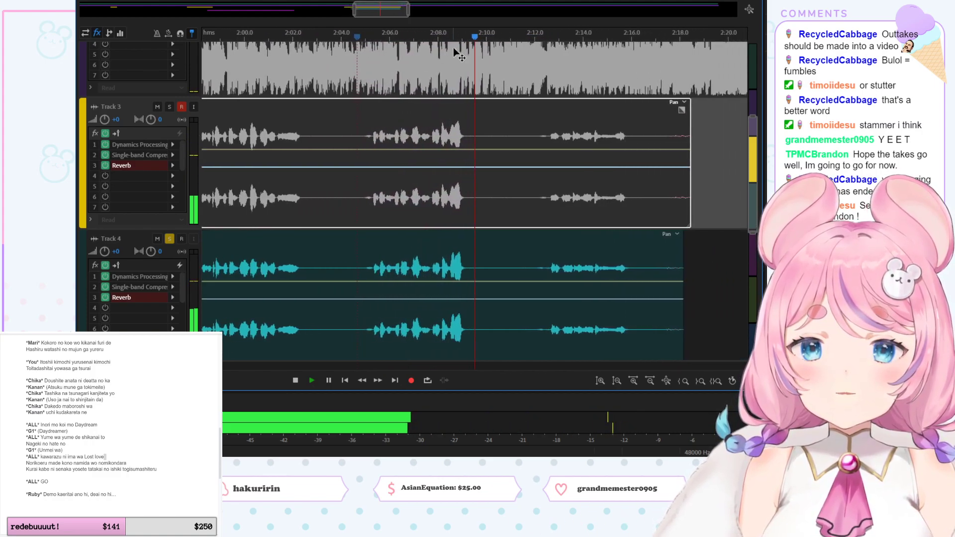
left_click(532, 35)
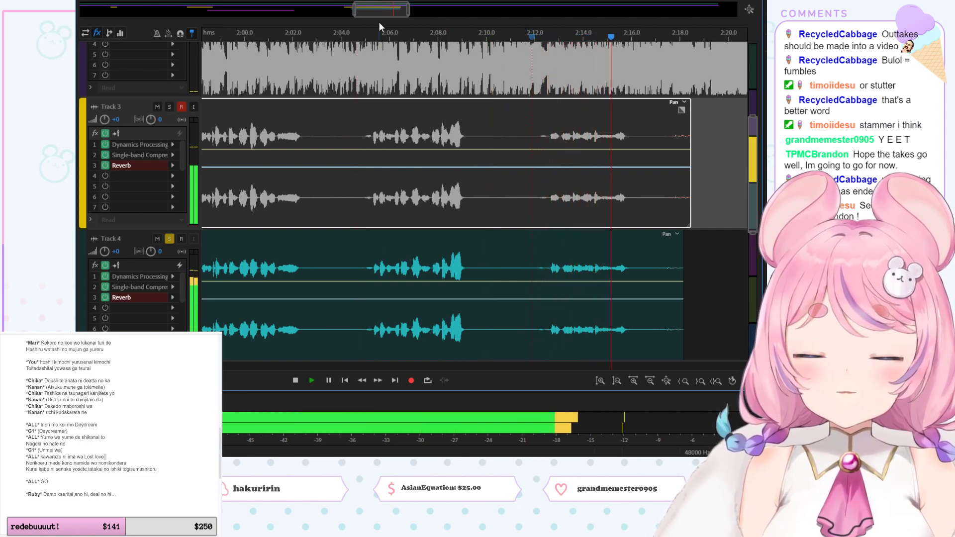
key("space")
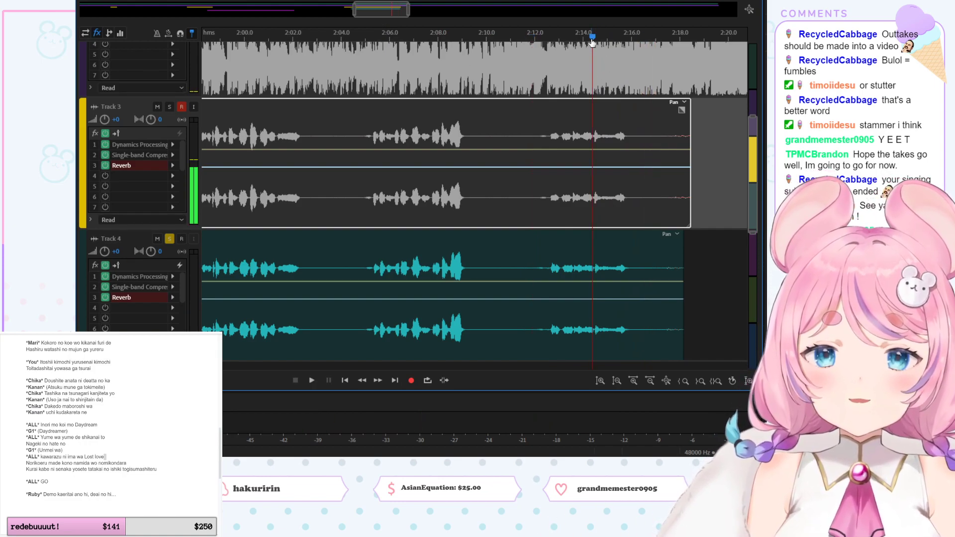
Step: Listen to the end of Track 4's last phrase, and compare it with Track 3 soloed instead from just before 2:14 to about 2:17
key("space")
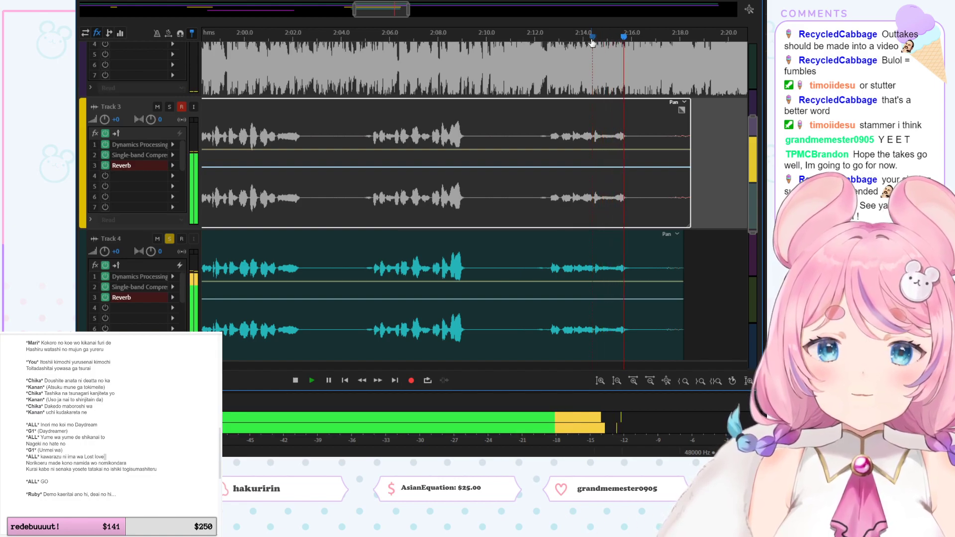
key("space")
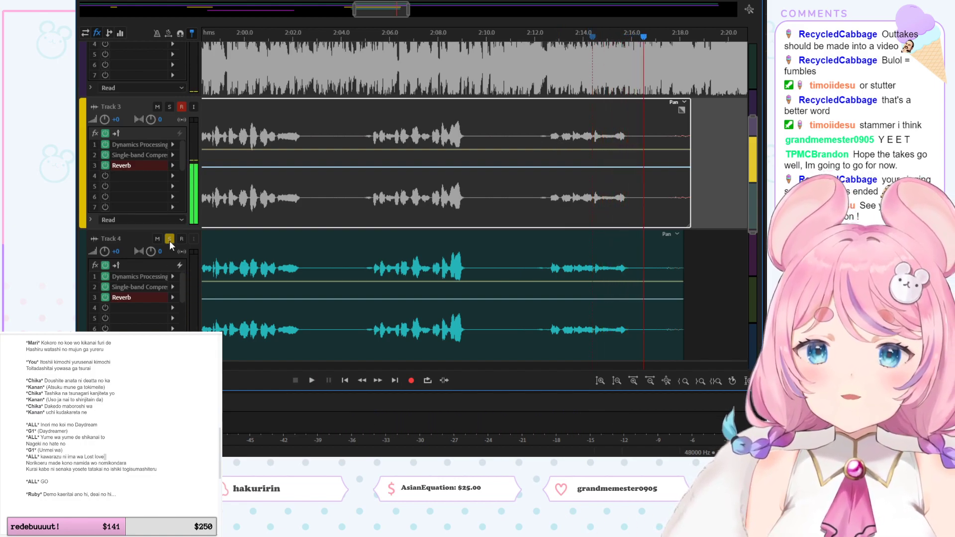
left_click(169, 239)
left_click(170, 107)
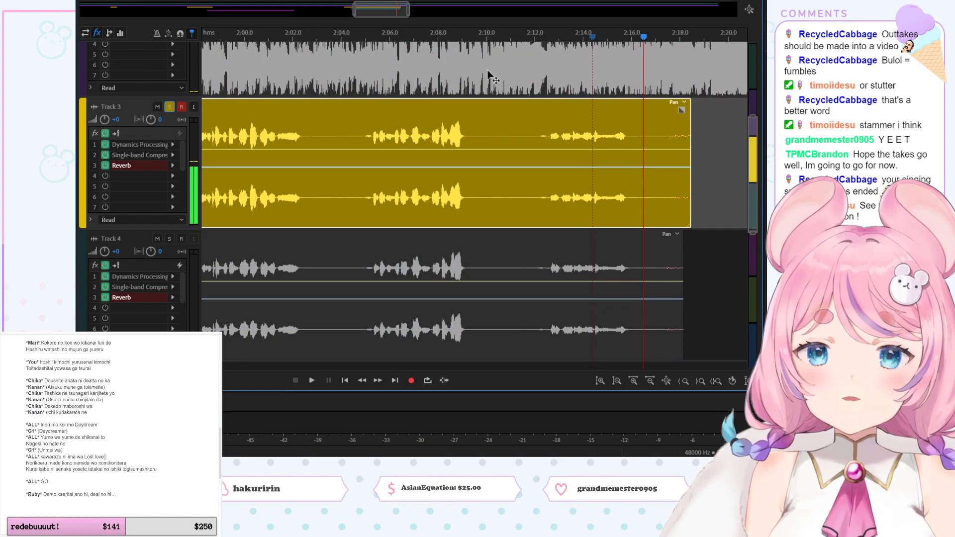
left_click(577, 41)
key("space")
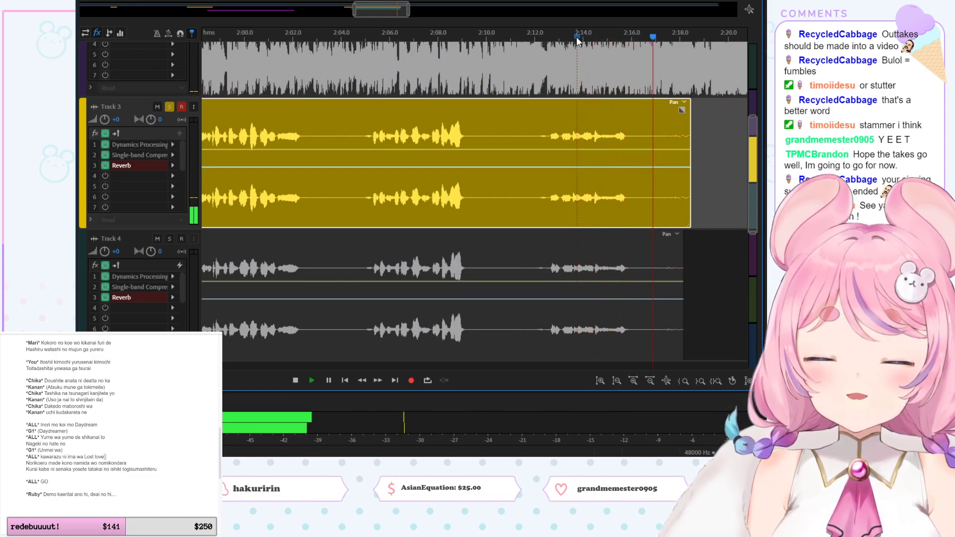
key("space")
Step: Solo Track 4 in place of Track 3 and replay its last phrase from just before 2:14
left_click(623, 255)
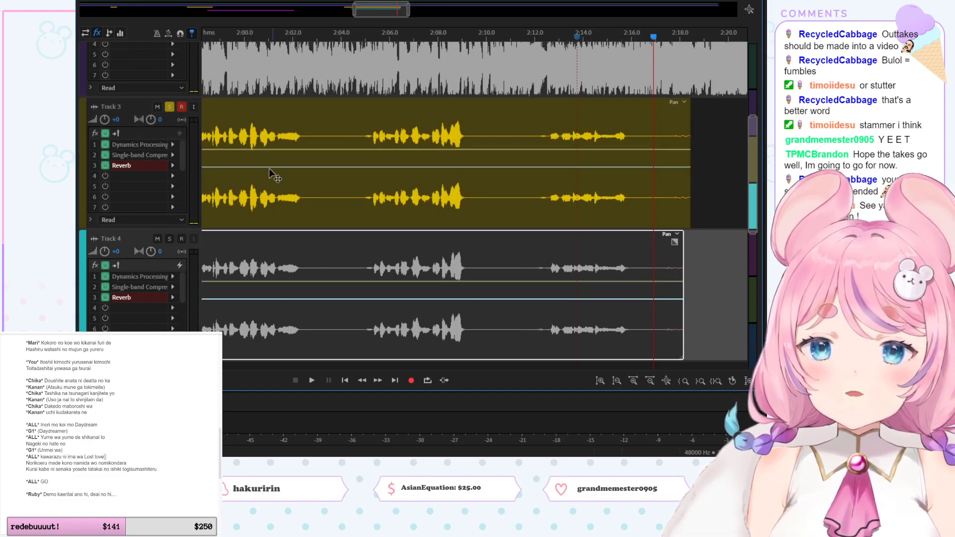
left_click(169, 107)
left_click(170, 239)
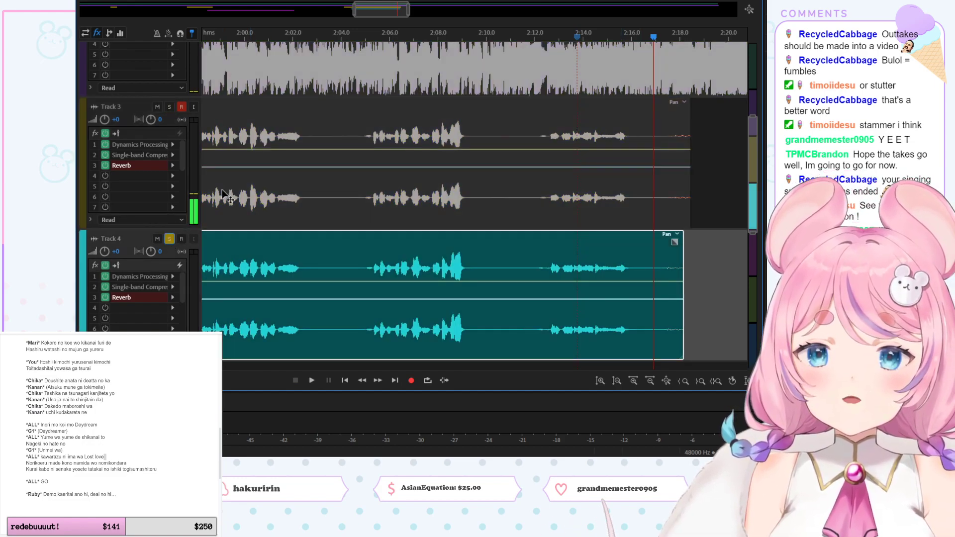
left_click(578, 39)
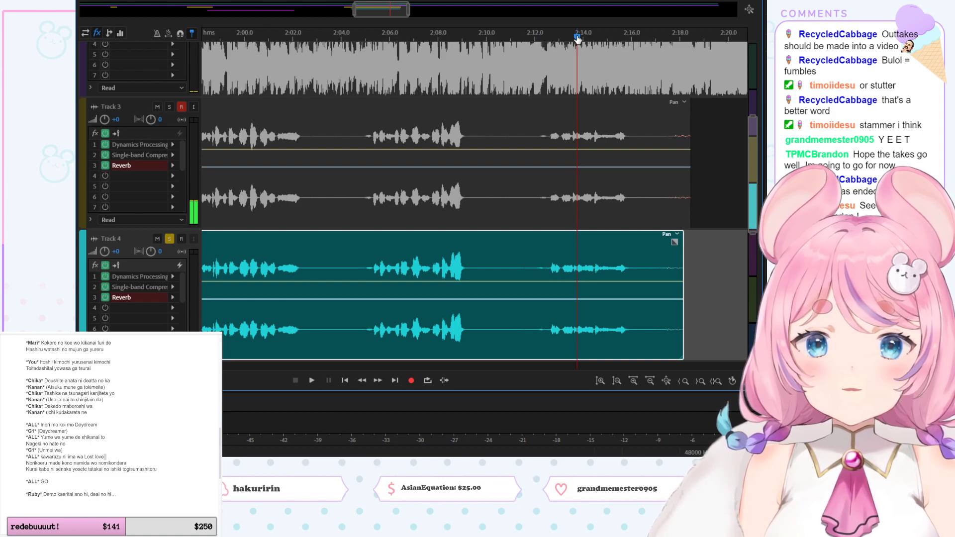
key("space")
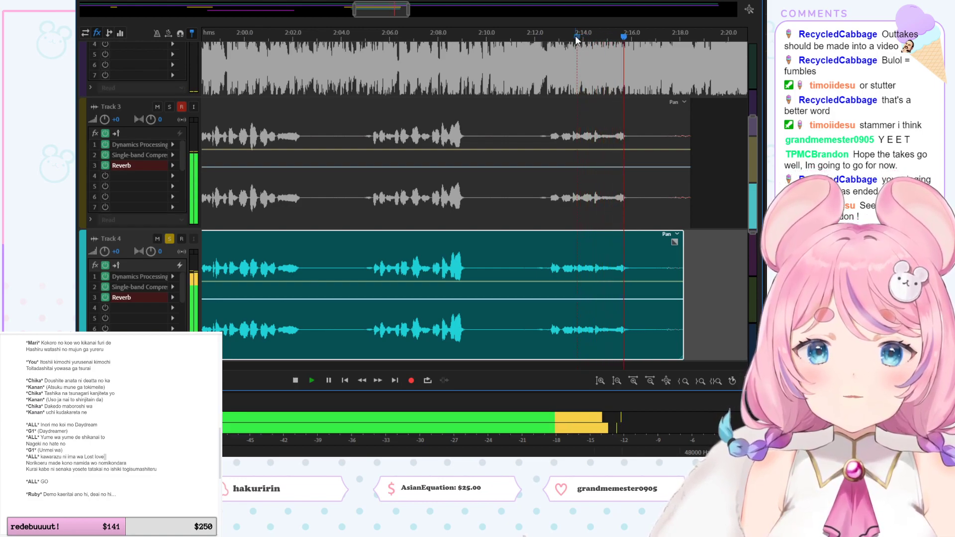
key("space")
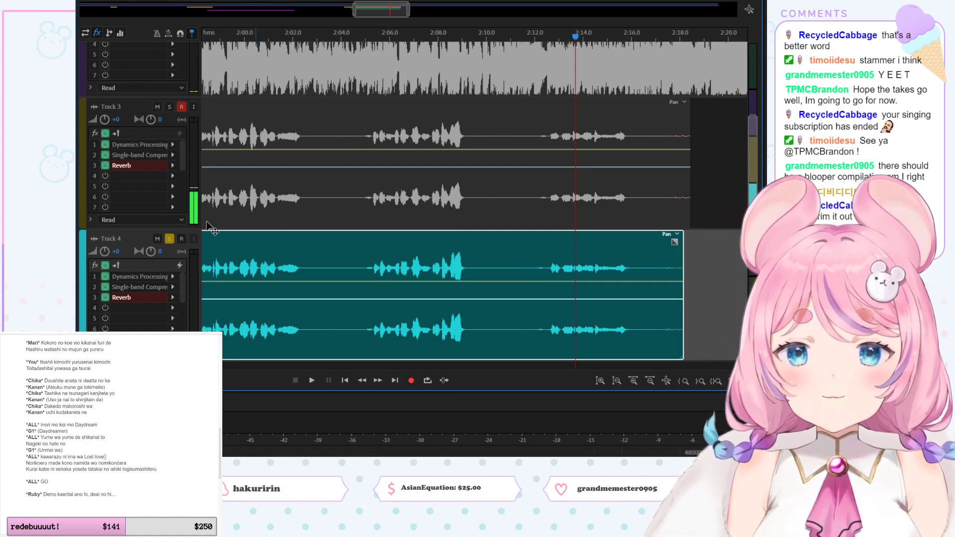
Step: Open the Track 4 clip in the waveform editor, listen to the end of its last phrase from about 2:14.5, and return to the multitrack
double_click(617, 271)
left_click(600, 72)
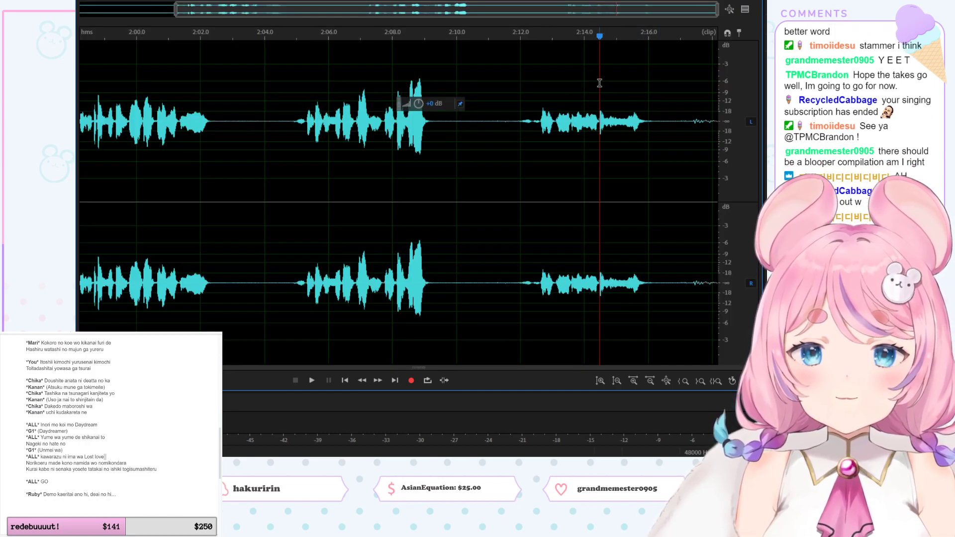
key("space")
key("space")
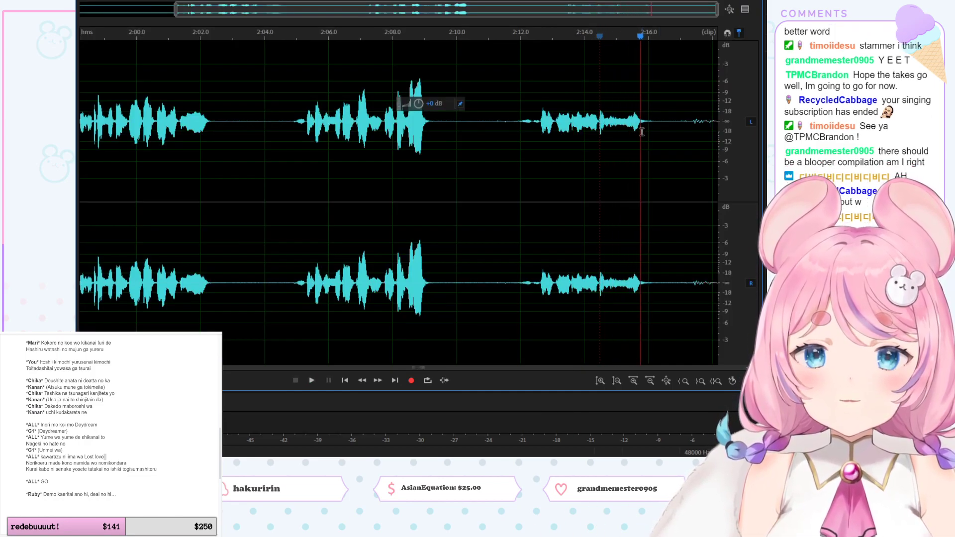
key("space")
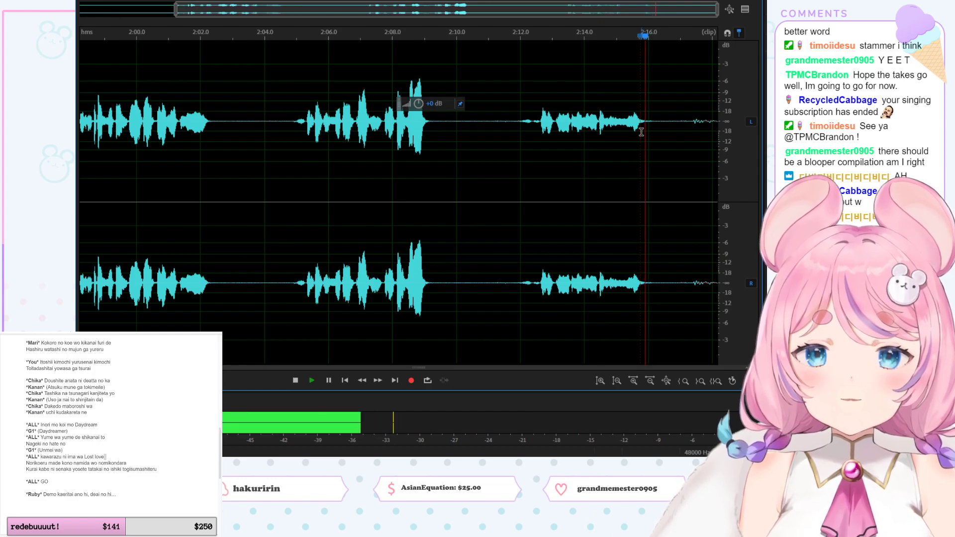
key("space")
left_click(618, 132)
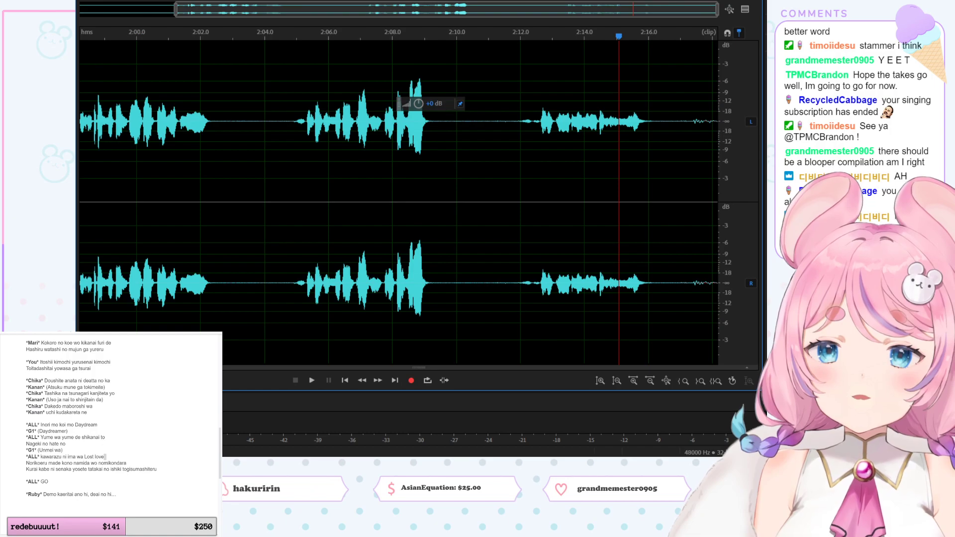
key("0")
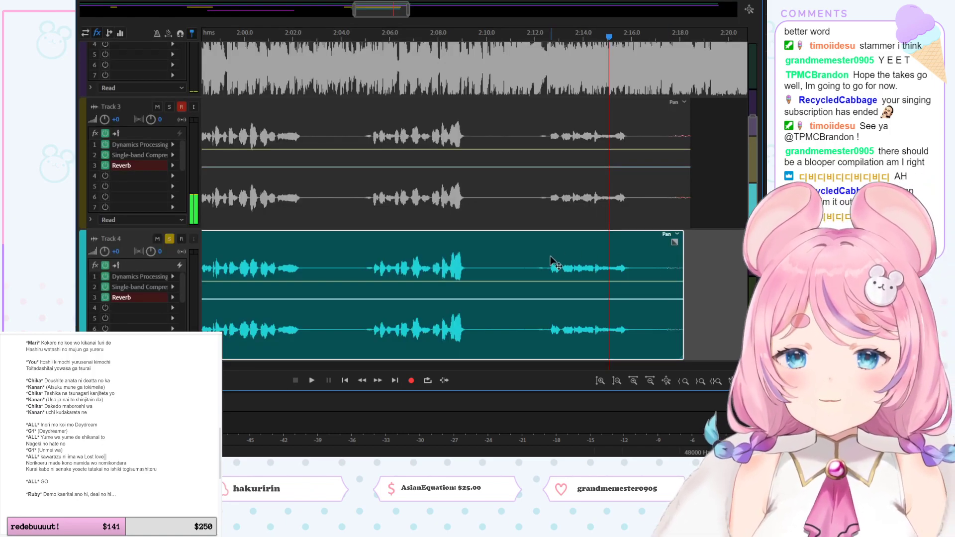
Step: Delete the vocal take on Track 3
left_click(414, 133)
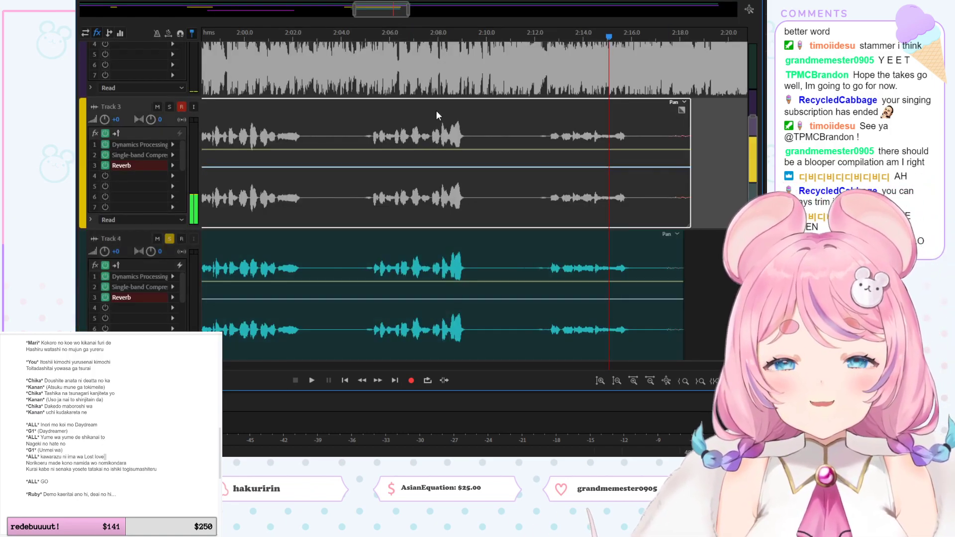
key("Delete")
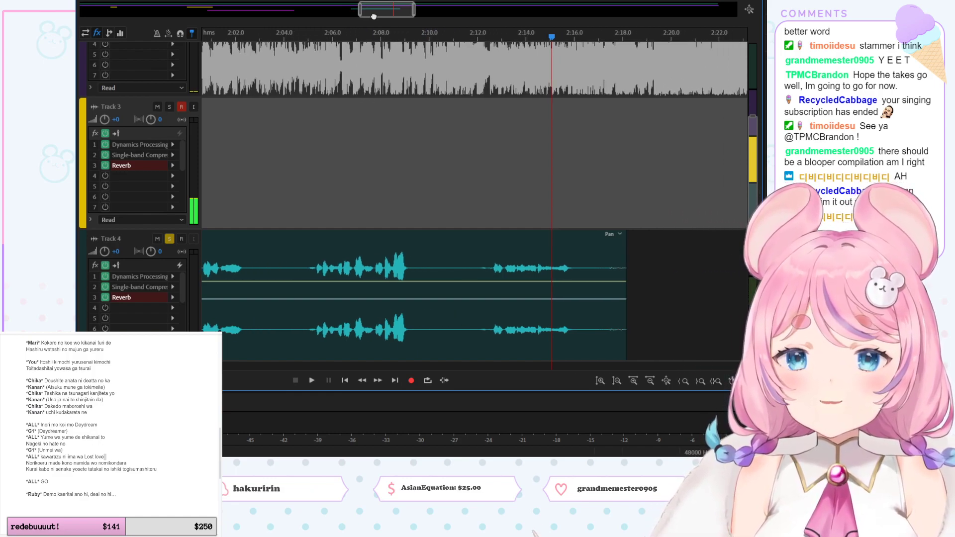
Step: Listen to the whole soloed Track 4 take from just before 1:58 to about 2:20
left_click_drag(369, 15, 347, 15)
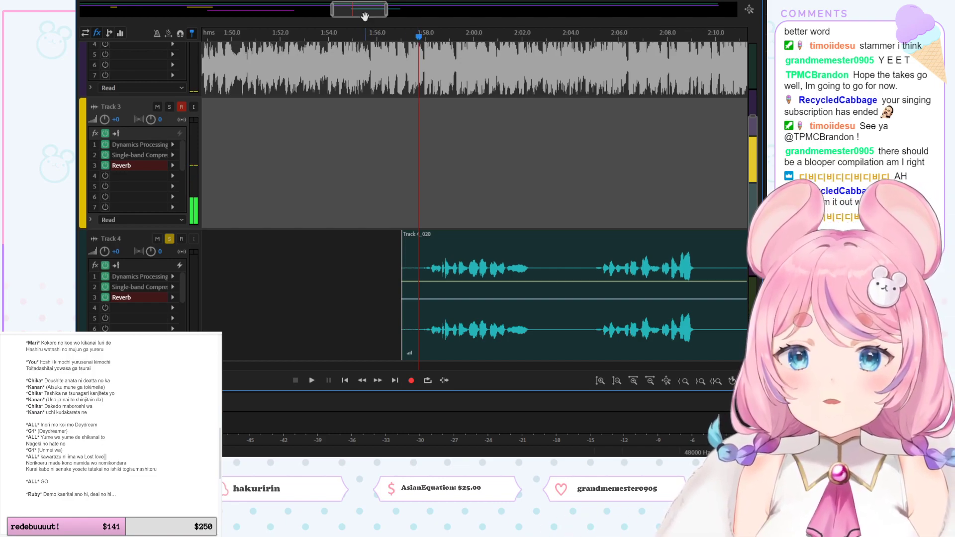
key("space")
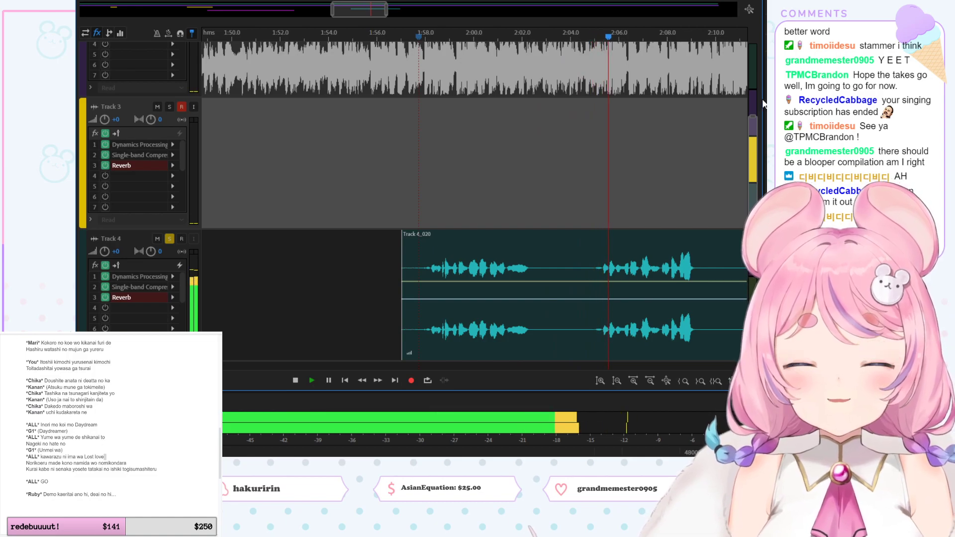
left_click(154, 433)
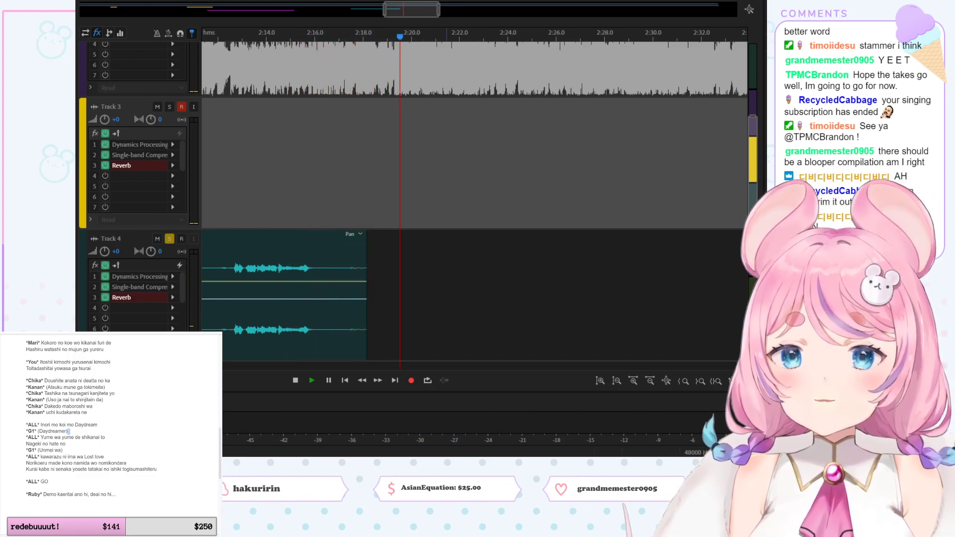
left_click(402, 85)
key("space")
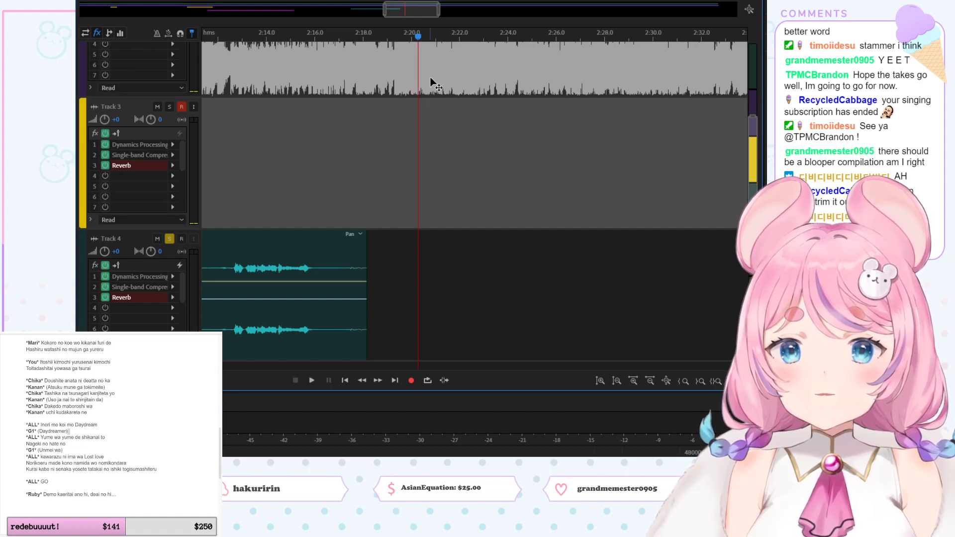
Step: Look through the lyrics sheet from the earlier "Hikari to yami no Daydream" chorus down to the final one
left_click_drag(422, 16, 380, 16)
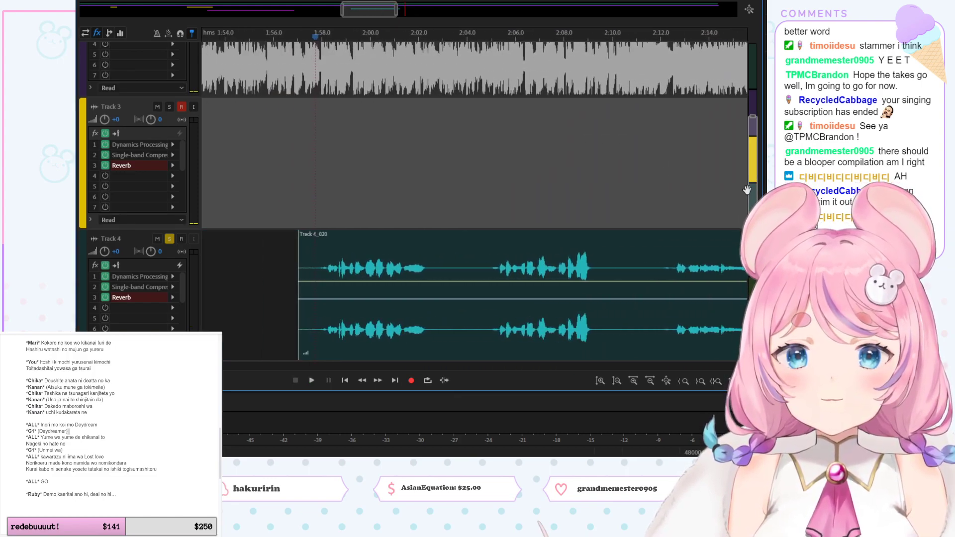
scroll(753, 193, "up", 1)
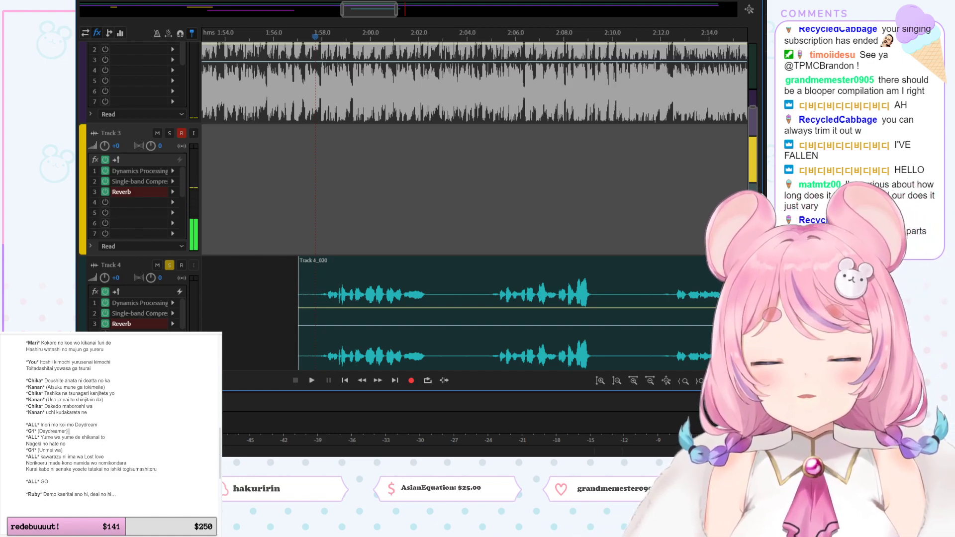
scroll(93, 439, "up", 15)
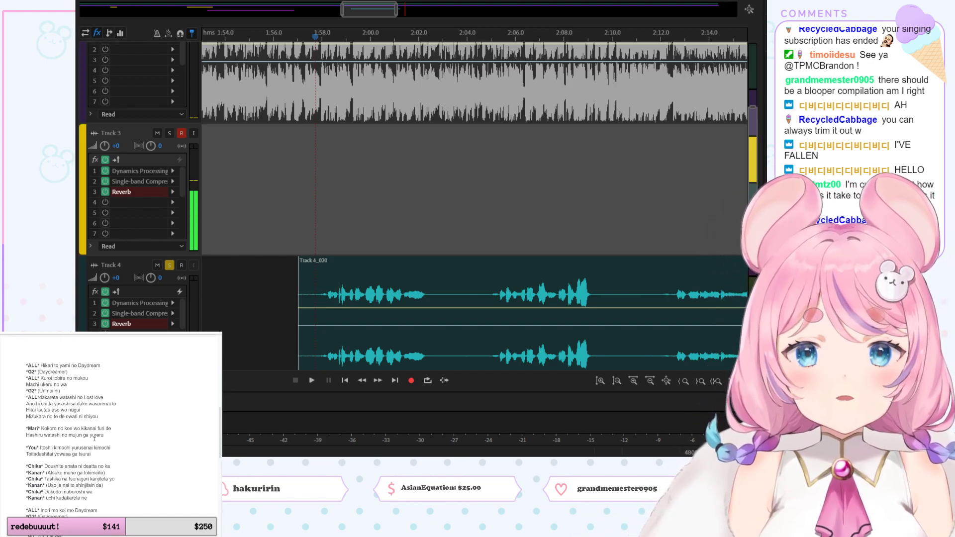
scroll(93, 438, "down", 15)
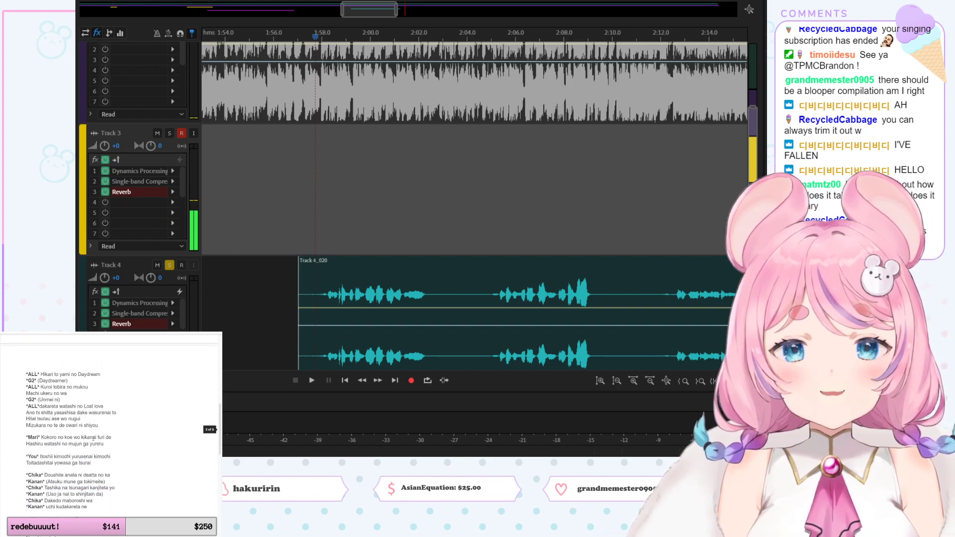
scroll(93, 442, "down", 3)
scroll(92, 441, "up", 2)
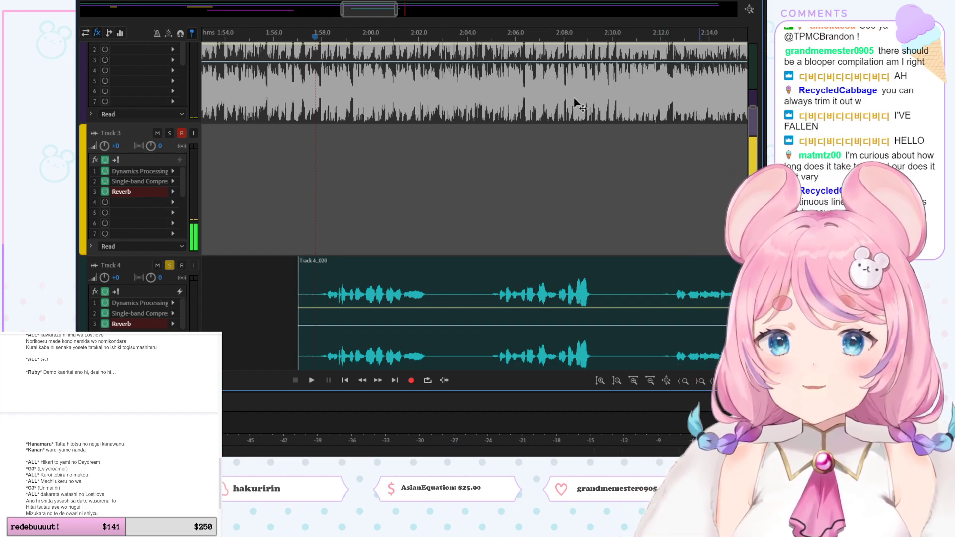
Step: Take Track 4 out of solo and play the backing track from just before 2:18 to about 2:27 while following the lyrics
left_click_drag(363, 11, 382, 11)
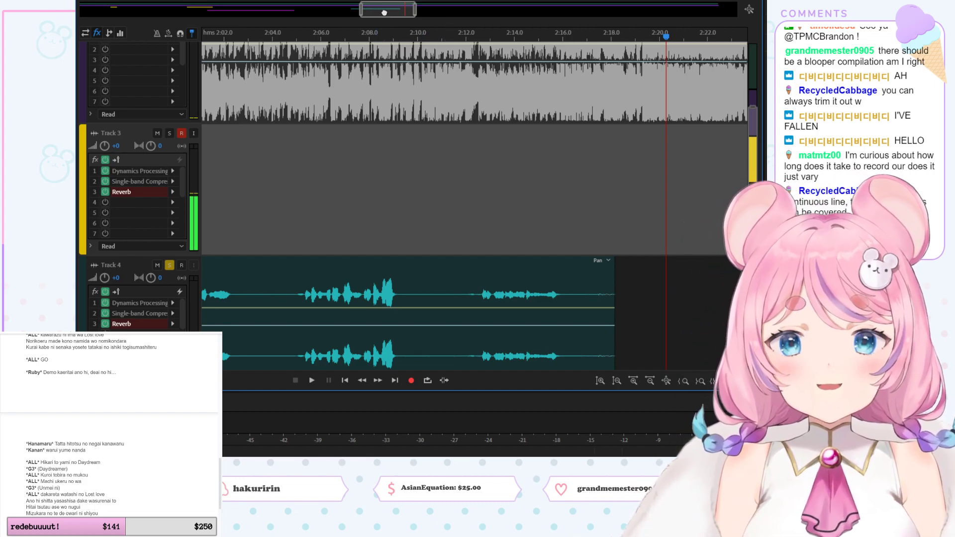
left_click_drag(384, 13, 417, 12)
left_click(440, 34)
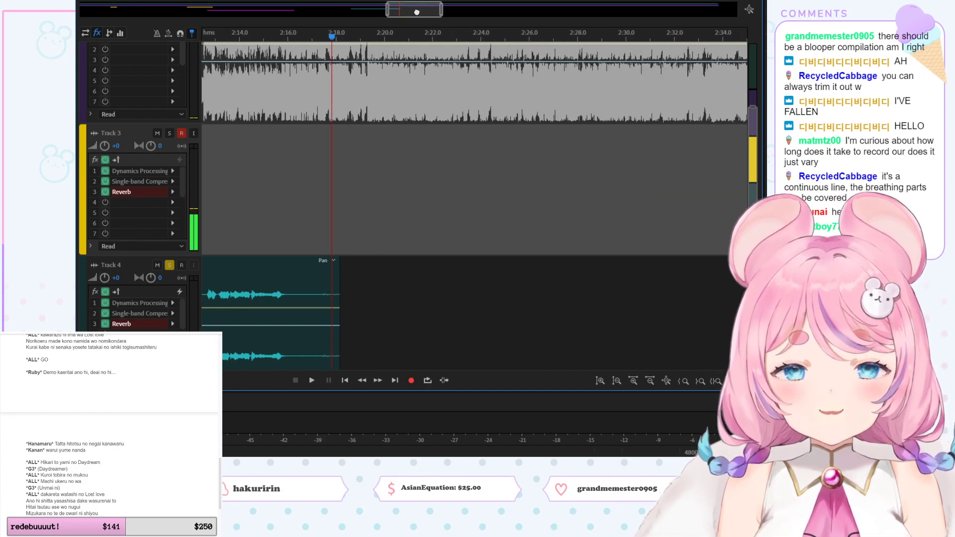
scroll(756, 130, "up", 2)
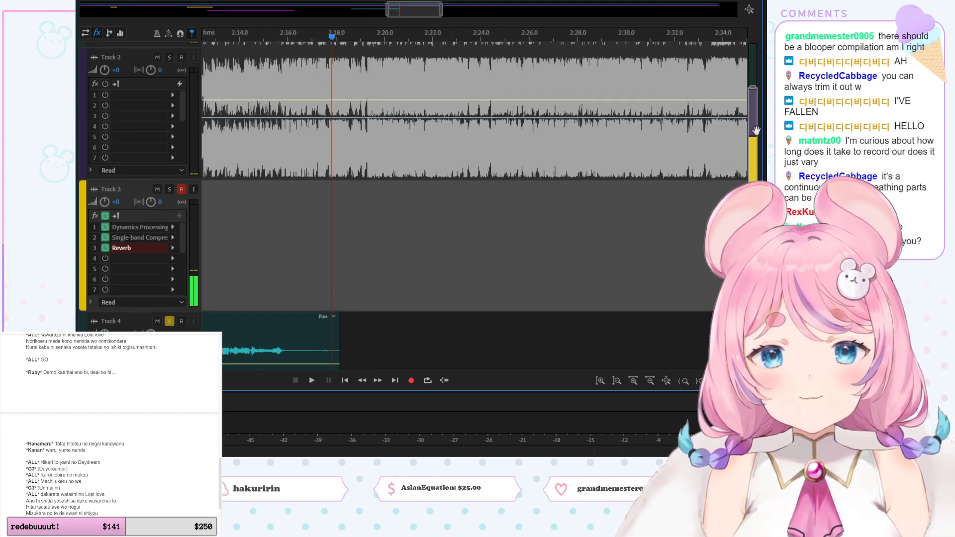
left_click(169, 322)
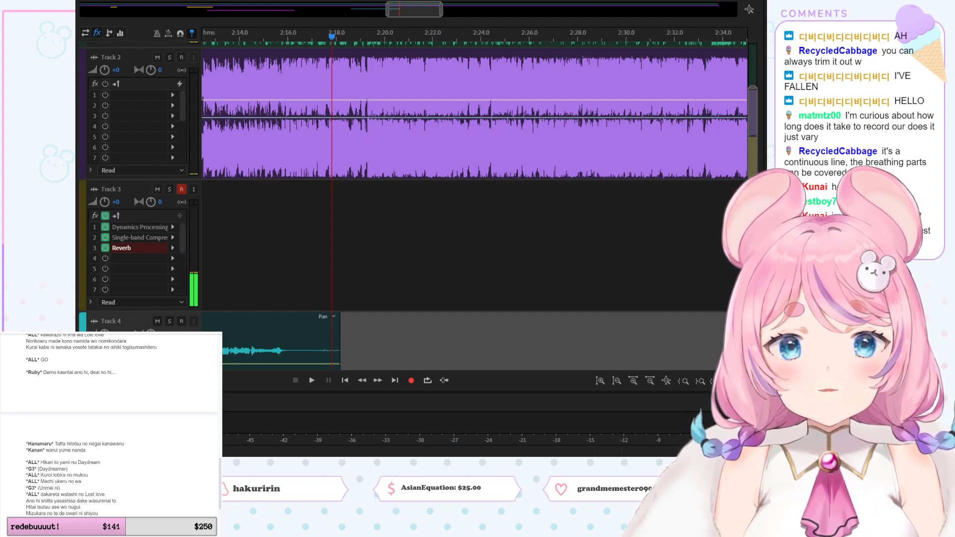
key("space")
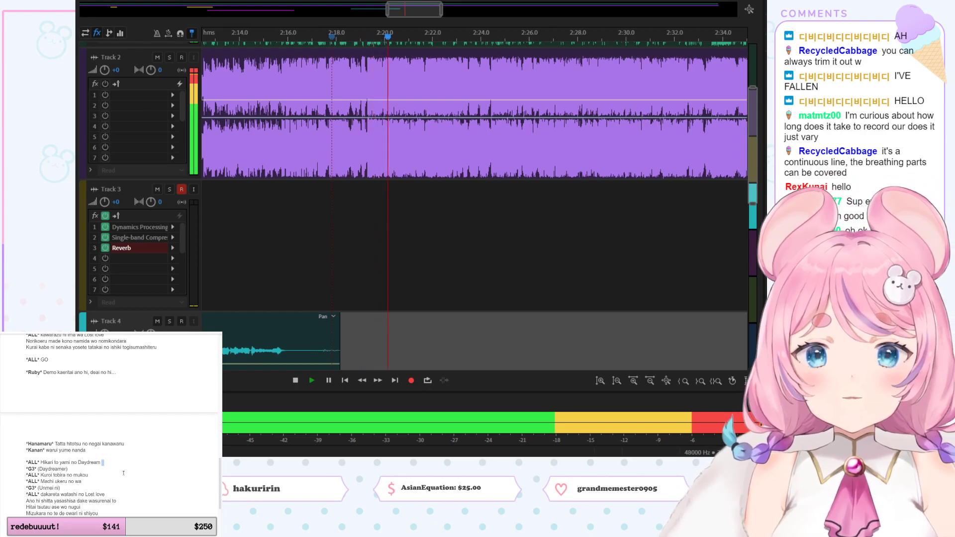
scroll(124, 473, "down", 1)
scroll(123, 473, "down", 1)
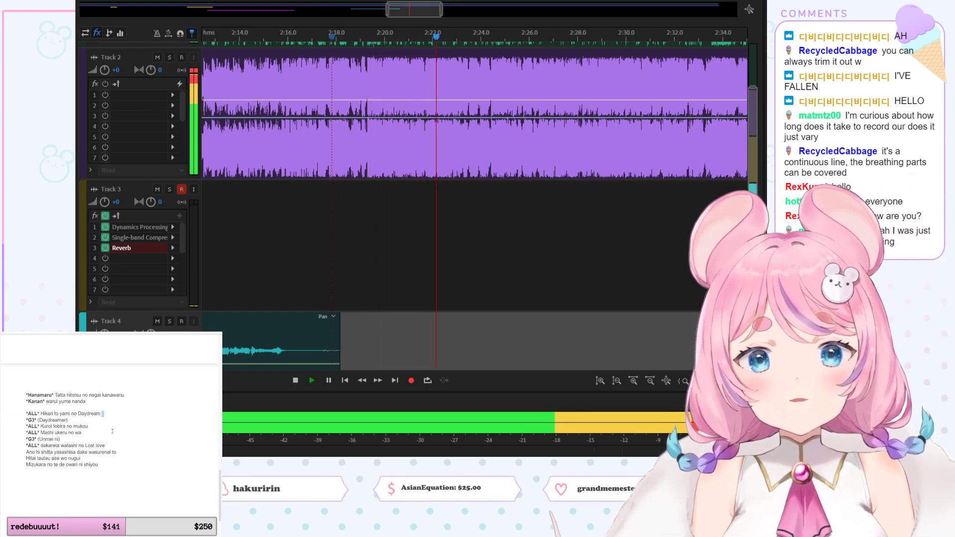
scroll(119, 455, "down", 5)
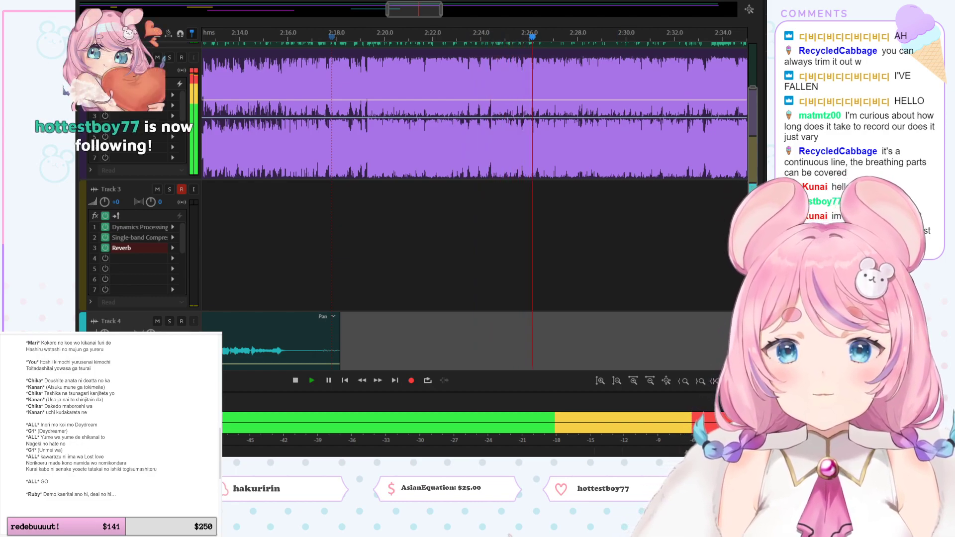
key("space")
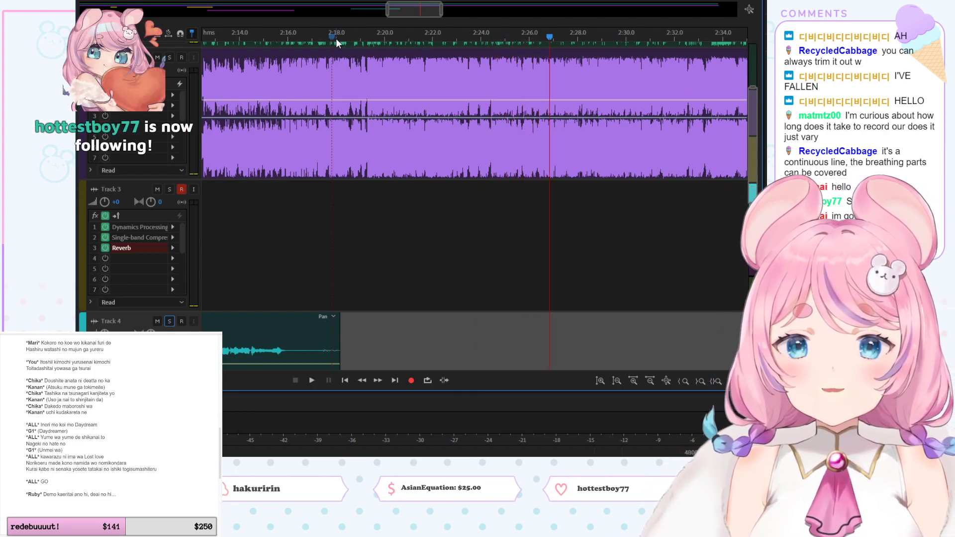
left_click(92, 413)
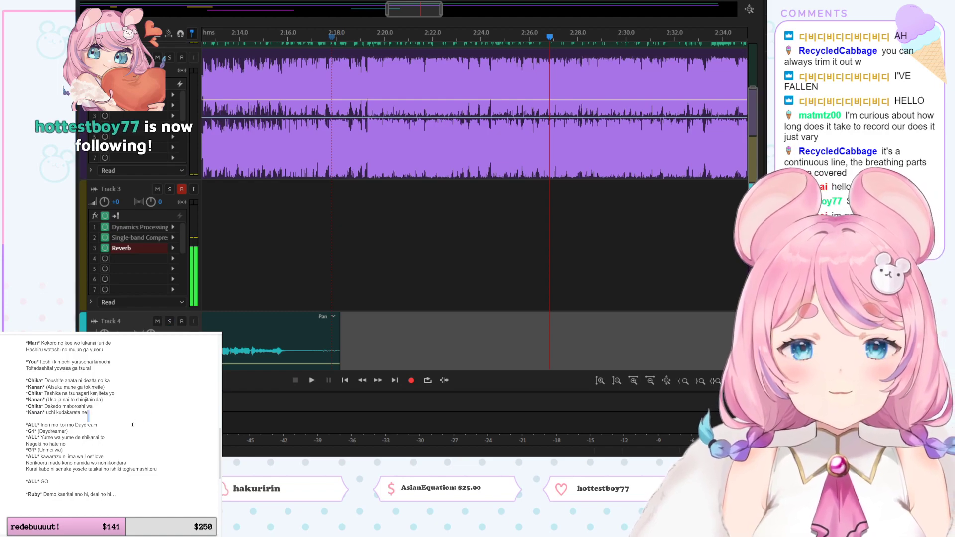
scroll(50, 404, "down", 1)
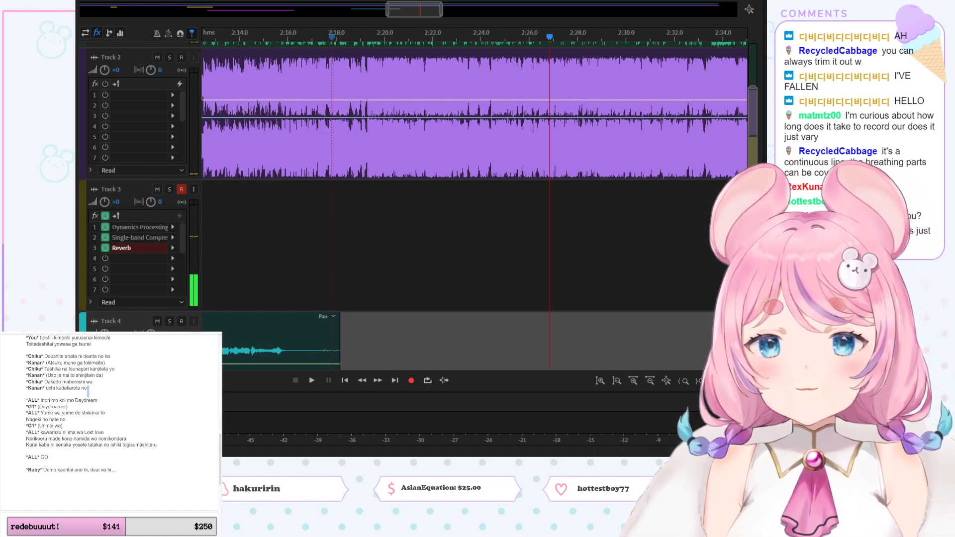
Step: Play the backing track from about 2:17 to about 2:47 while following the final chorus lyrics
left_click(622, 90)
key("space")
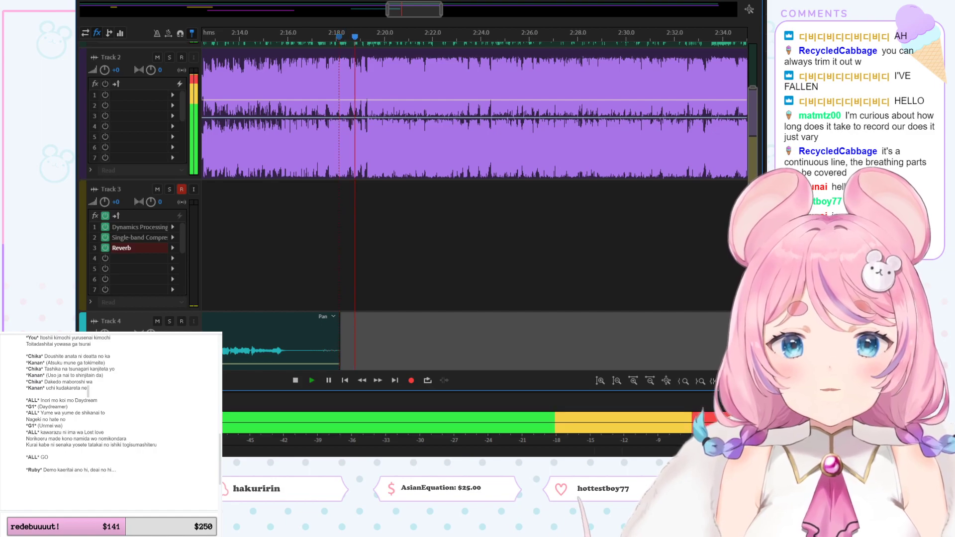
key("space")
key("space")
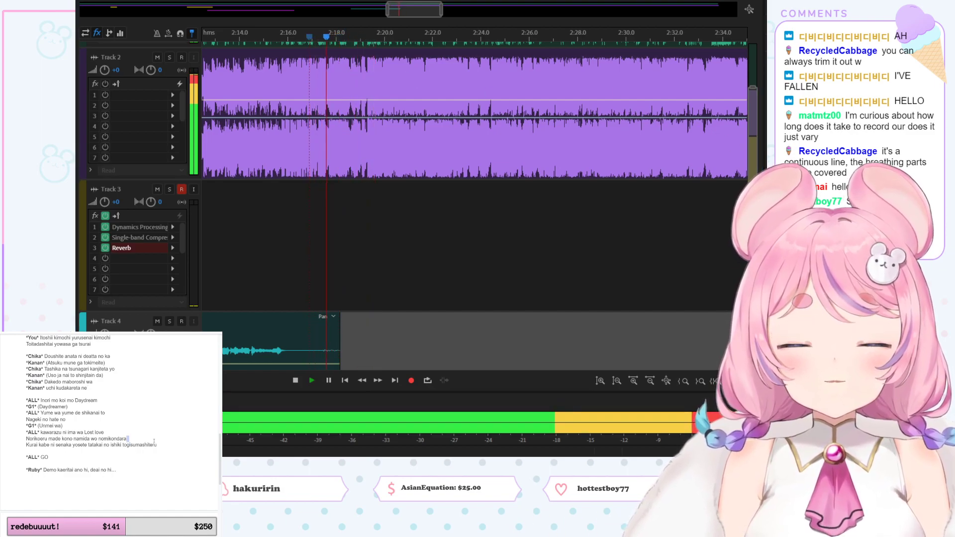
left_click(152, 433)
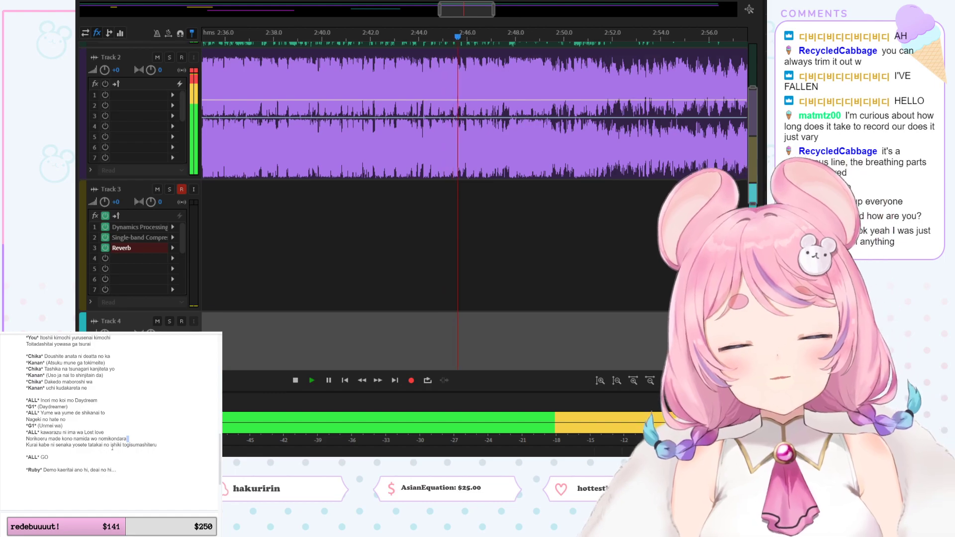
key("space")
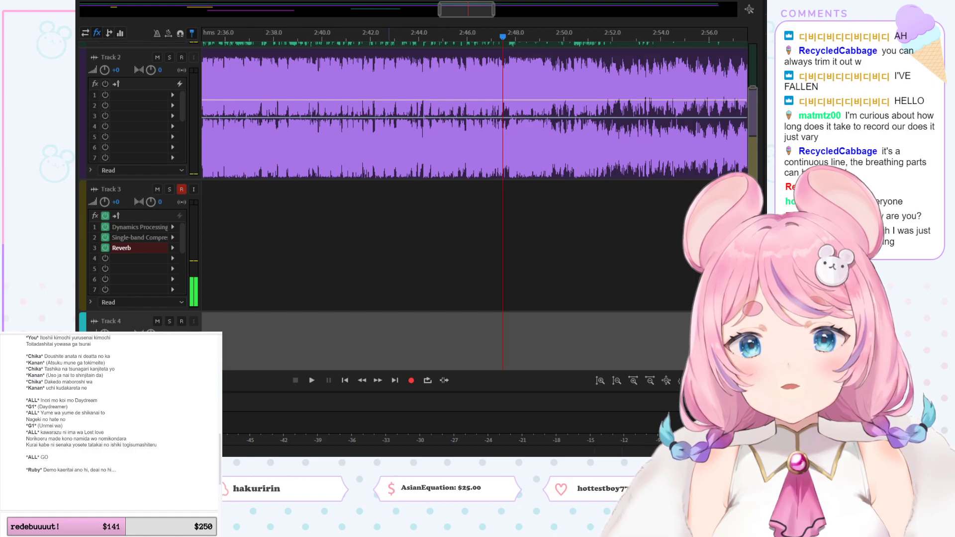
Step: Return the playhead to just after 2:18 and review the final chorus lyrics and the verses before it
left_click_drag(476, 5, 424, 5)
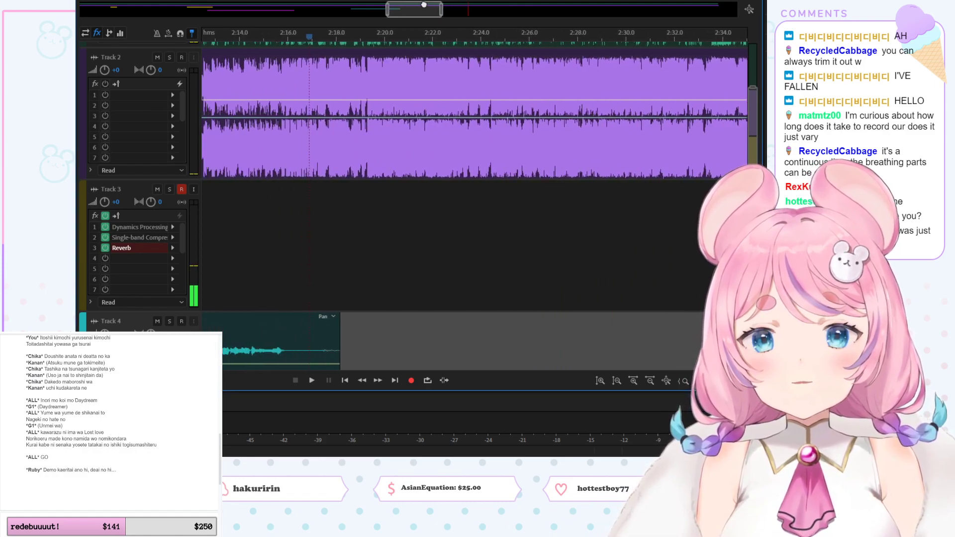
left_click(356, 38)
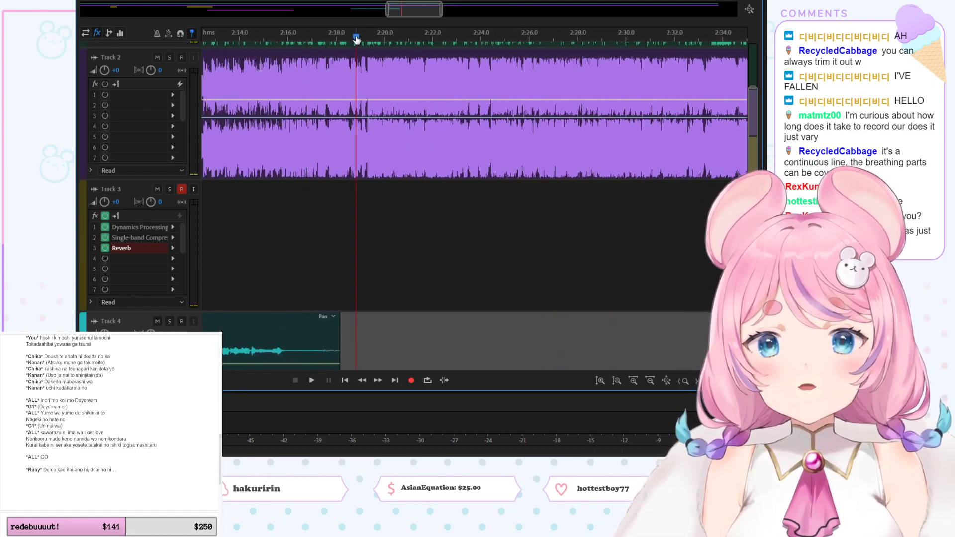
left_click(343, 38)
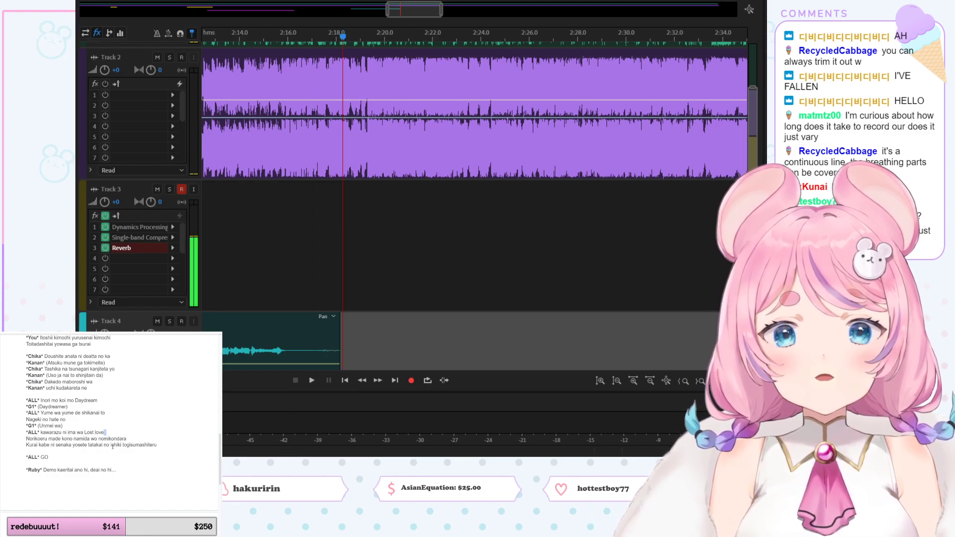
scroll(77, 451, "up", 2)
left_click_drag(162, 469, 27, 400)
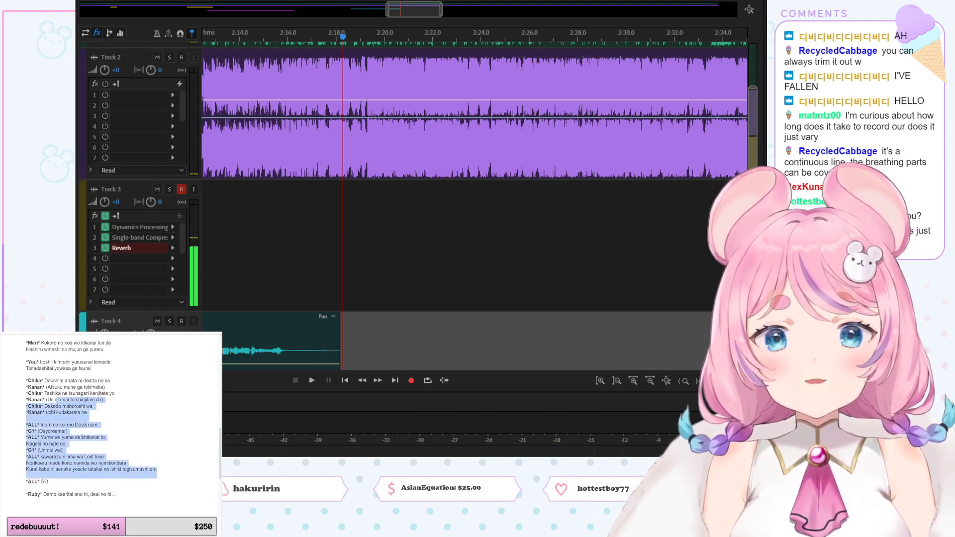
scroll(89, 451, "up", 6)
scroll(90, 451, "down", 6)
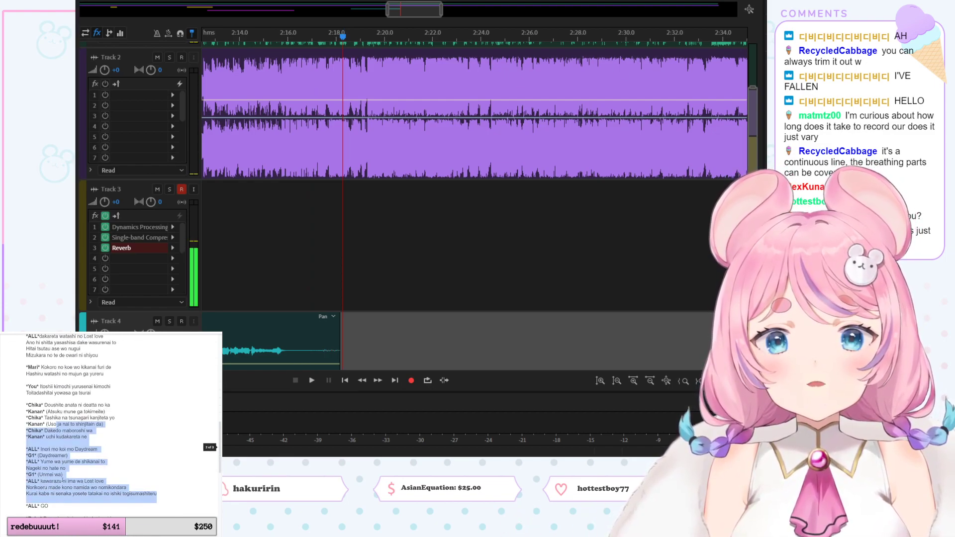
left_click(74, 442)
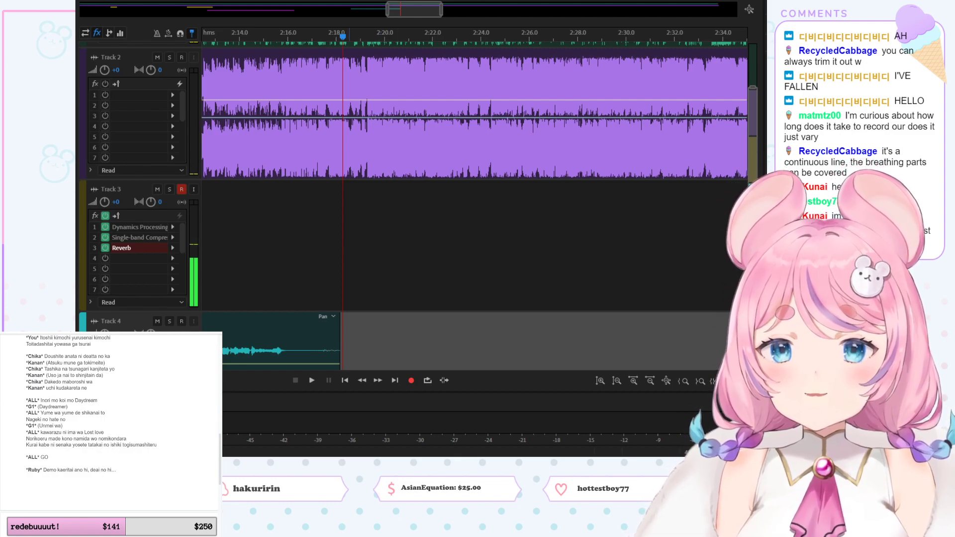
Step: Play the backing track from about 2:16 to 2:51 and replay it from about 2:24 to 2:26
left_click(334, 37)
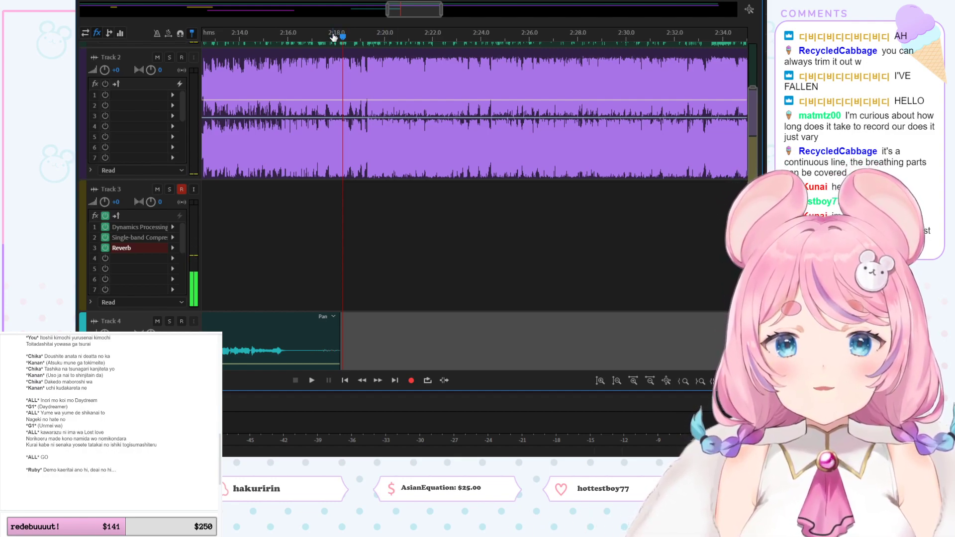
left_click(286, 35)
key("space")
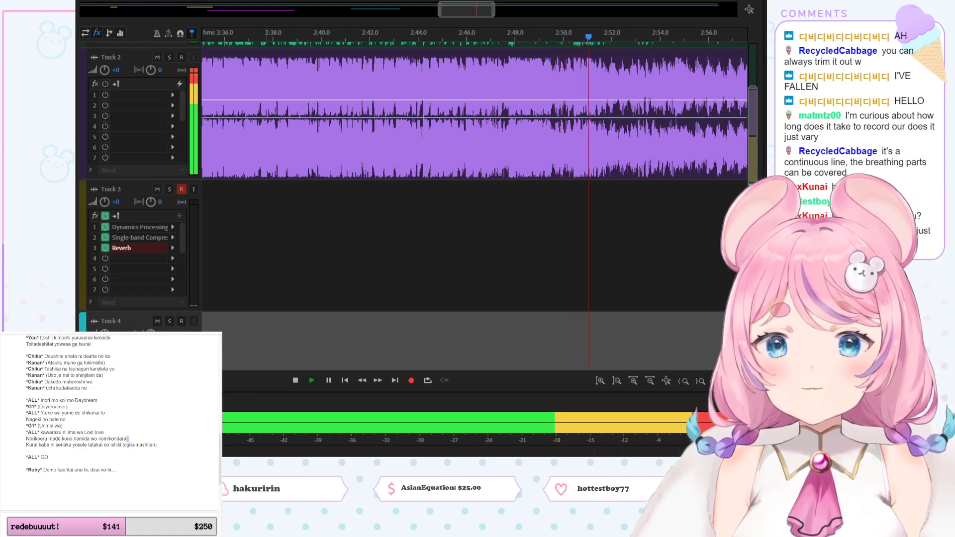
left_click(255, 34)
left_click_drag(471, 14, 436, 14)
left_click(299, 35)
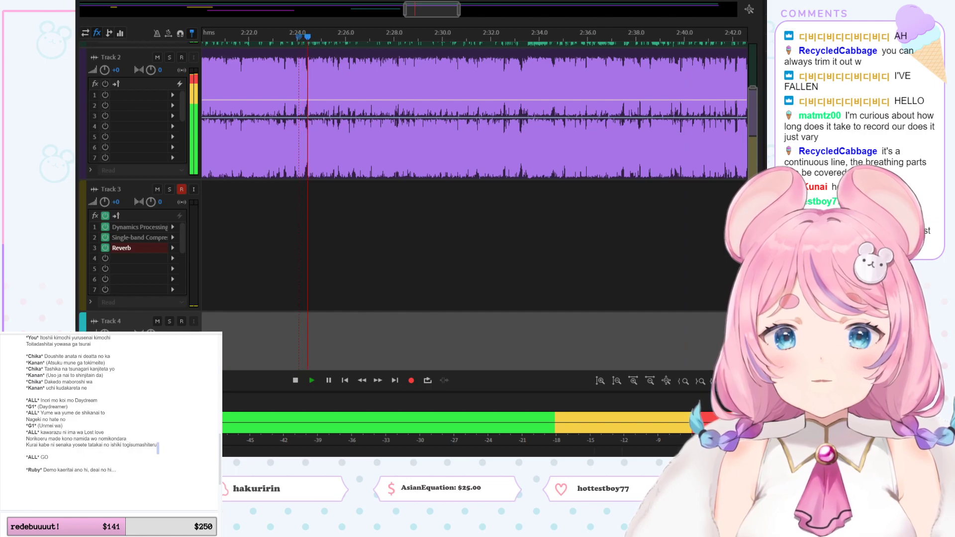
key("space")
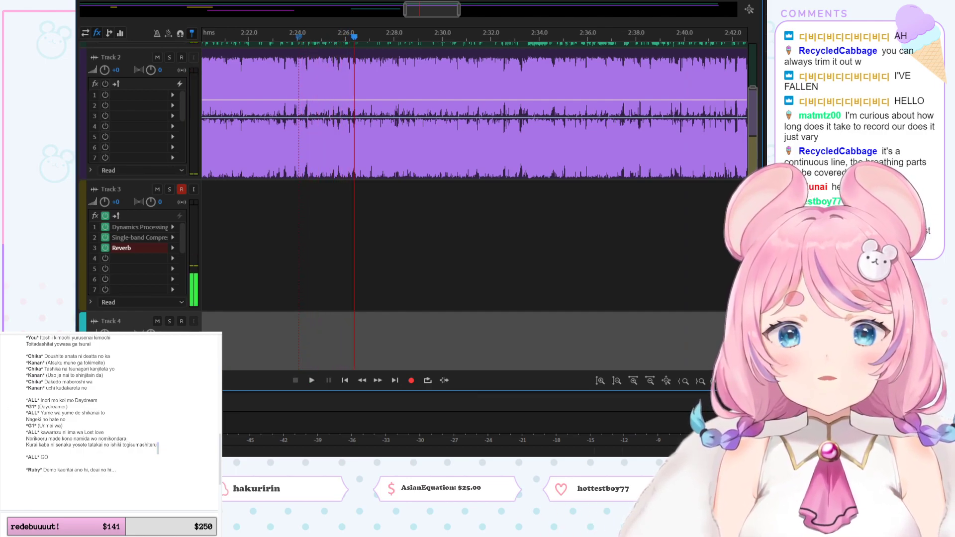
Step: Reread the final chorus lyrics and place the playhead just after 2:18, near the end of the Track 4 clip
left_click(155, 442)
scroll(81, 431, "up", 1)
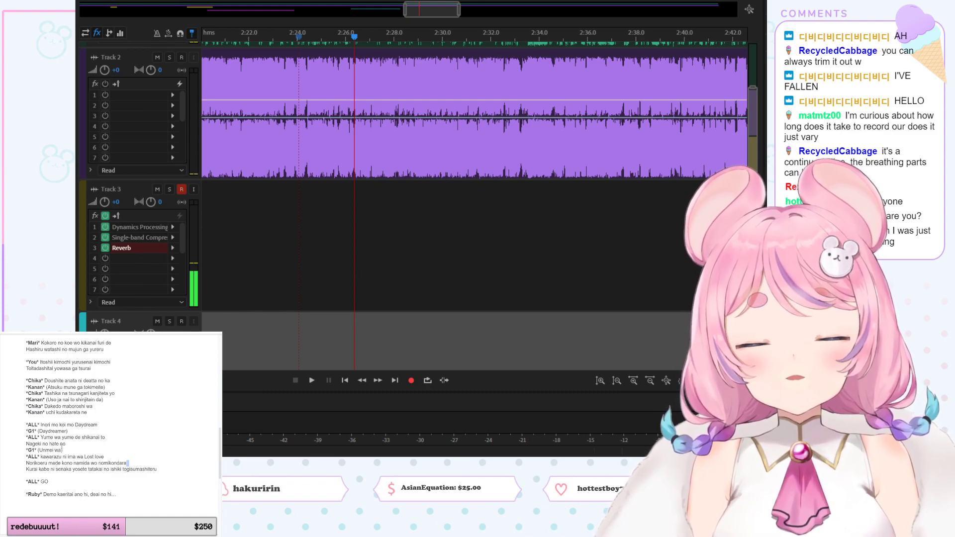
scroll(65, 453, "down", 1)
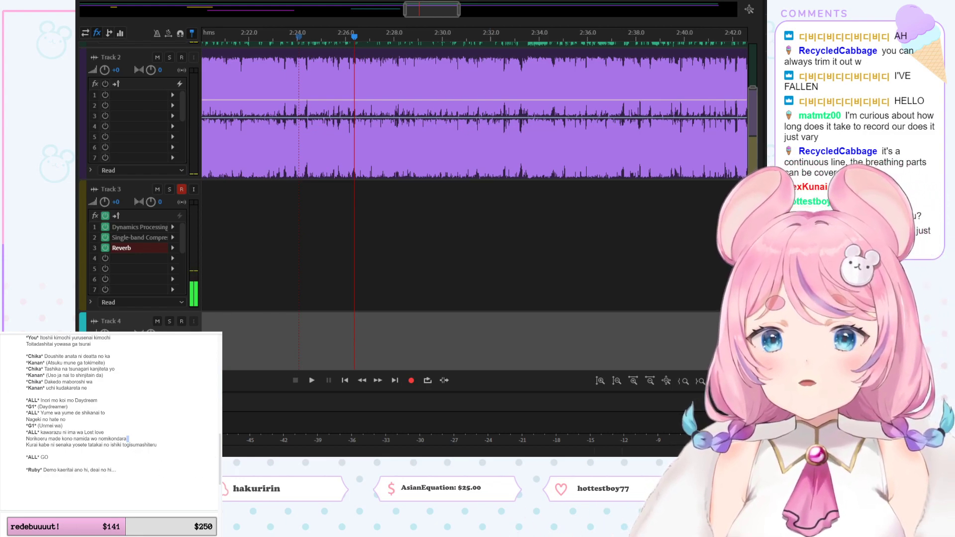
scroll(407, 45, "left", 5)
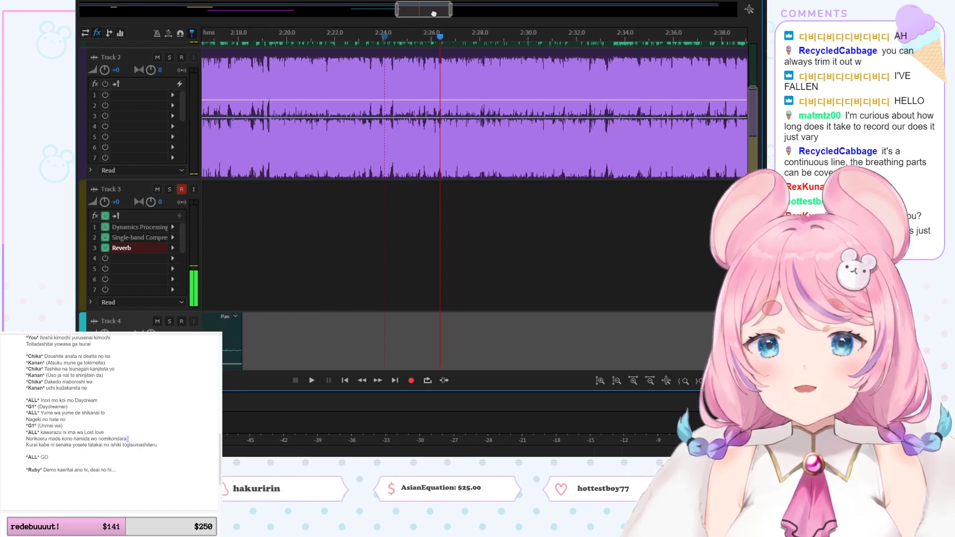
left_click(400, 40)
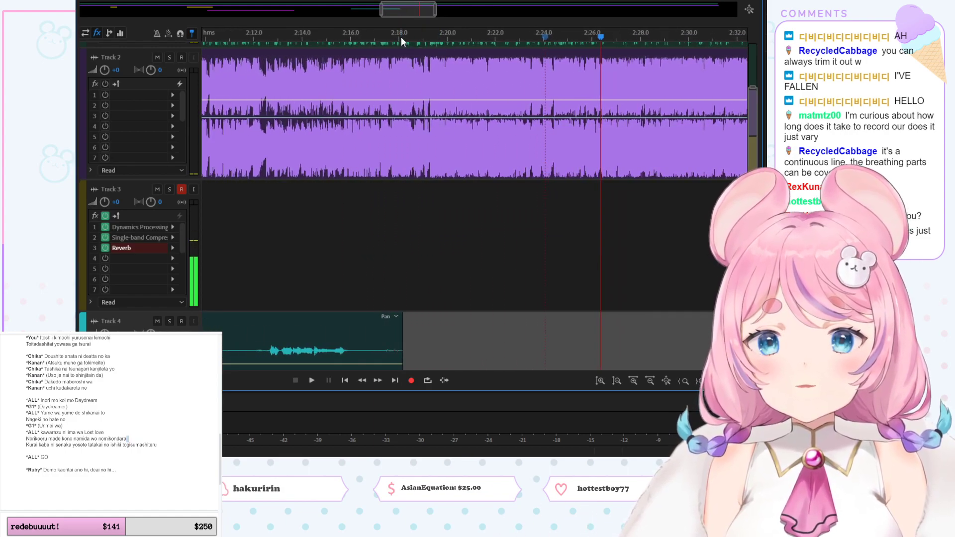
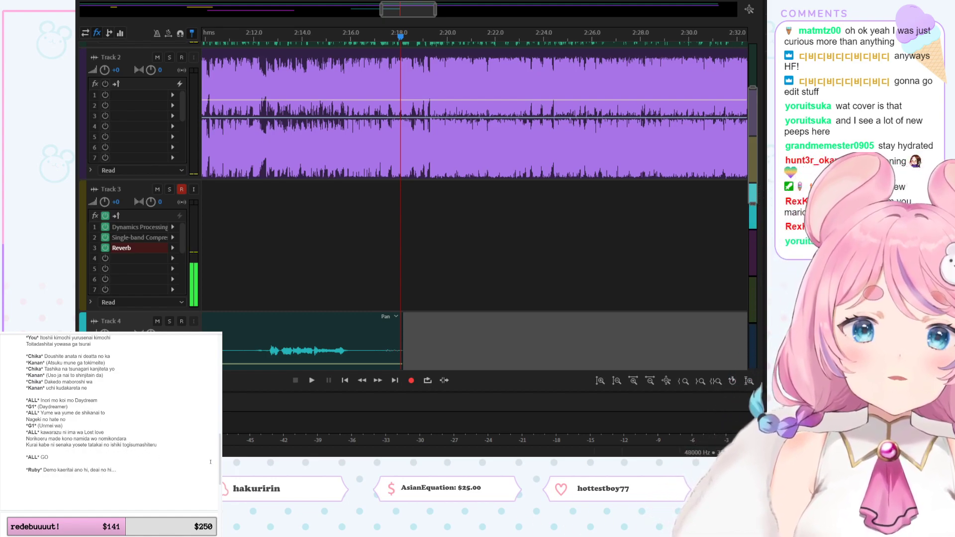
Step: Study the lyric line starting "Kurai kabe ni senaka", highlighting "tatakai" and part of "togisumashiteru"
left_click_drag(26, 446, 138, 444)
left_click(116, 446)
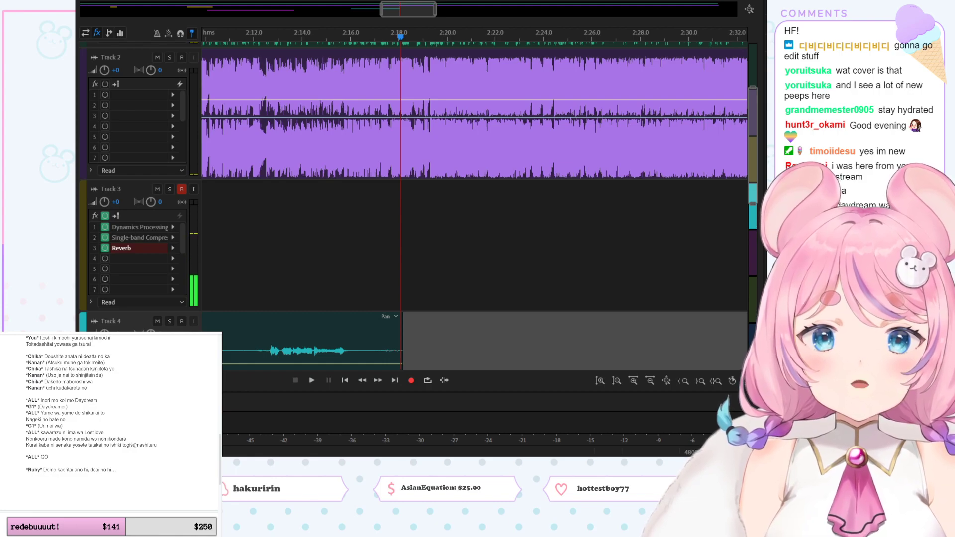
left_click_drag(133, 446, 151, 445)
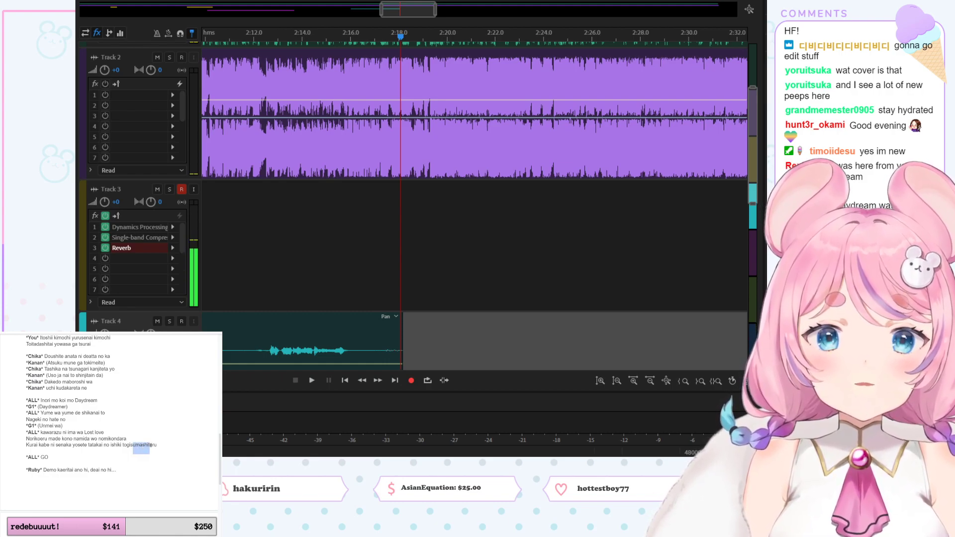
left_click(148, 444)
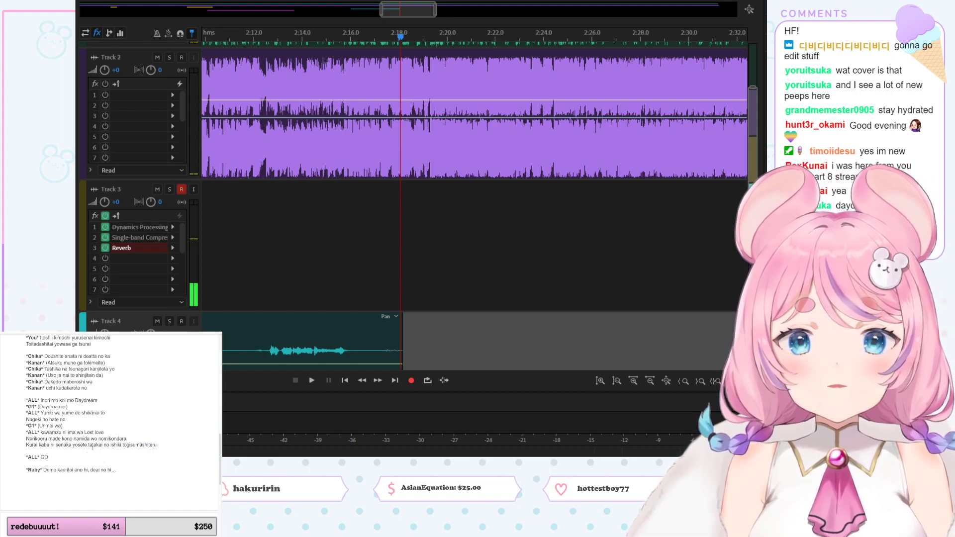
left_click_drag(89, 445, 104, 445)
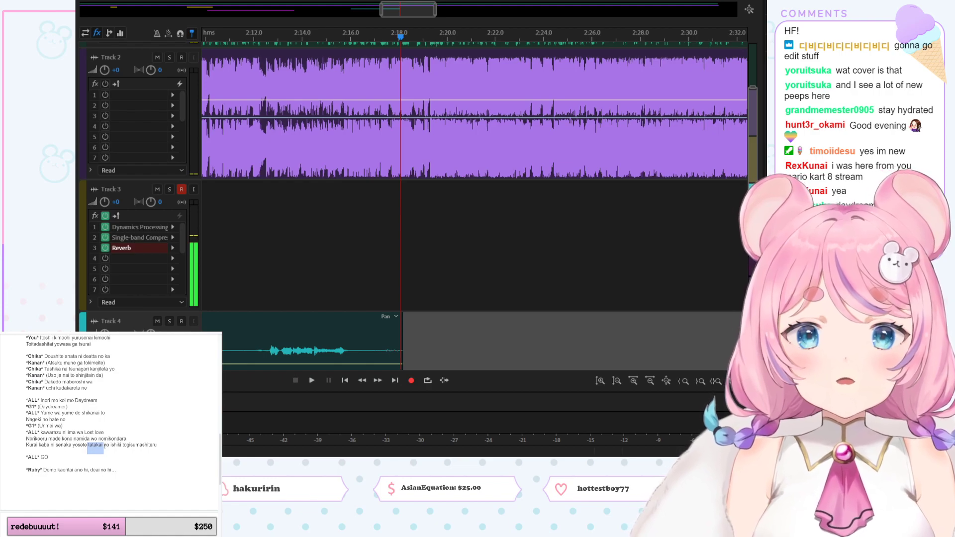
left_click(93, 450)
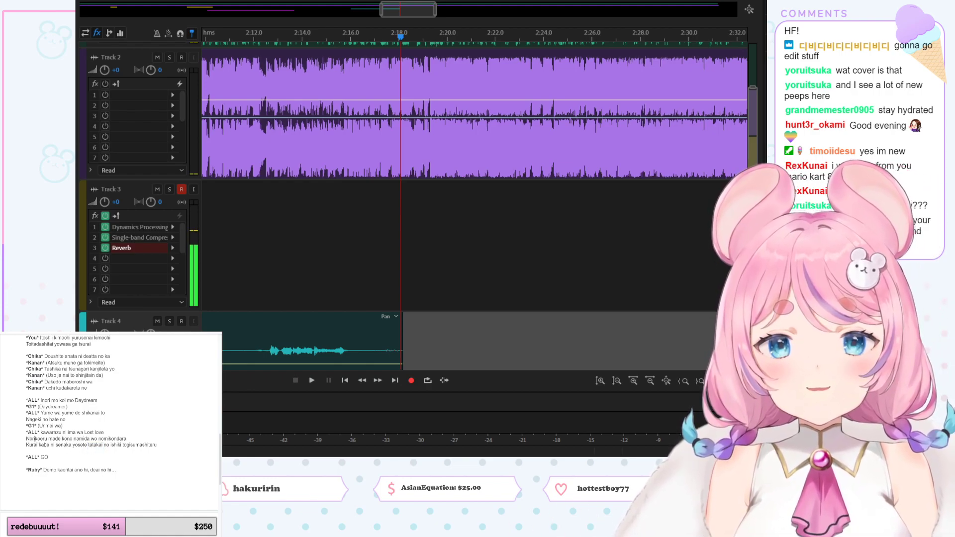
left_click(116, 448)
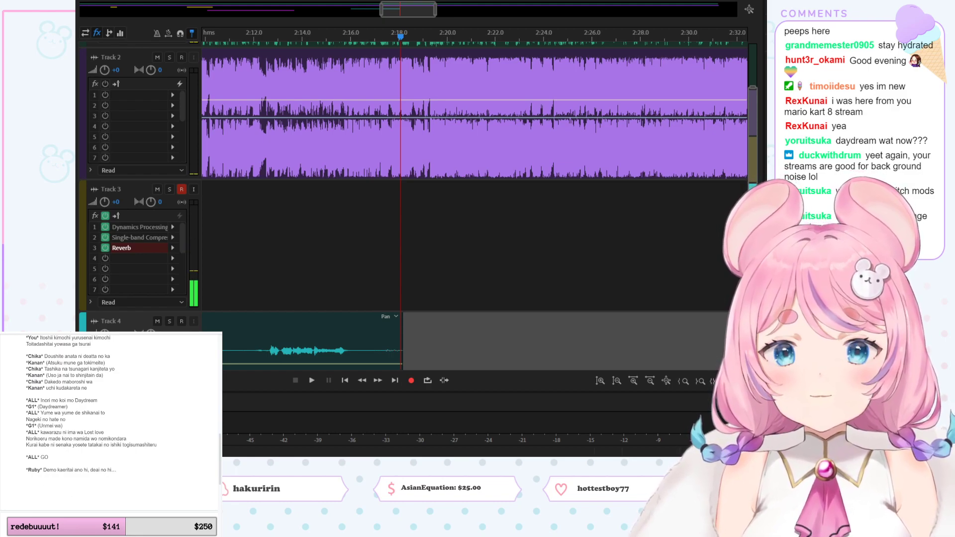
Step: Place the playhead at about 2:11.5, ahead of the last phrase in the Track 4 clip, and mute Track 4
key("alt+Tab")
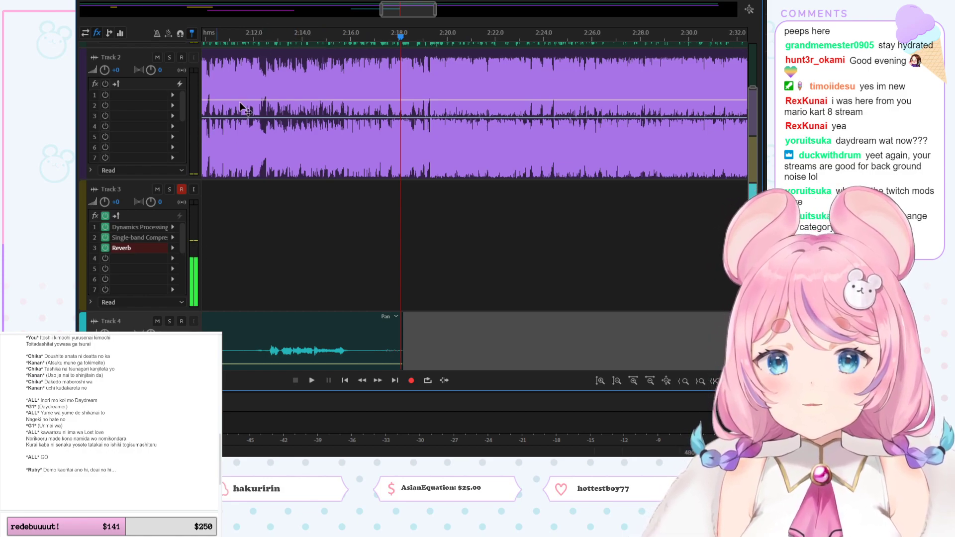
left_click(261, 38)
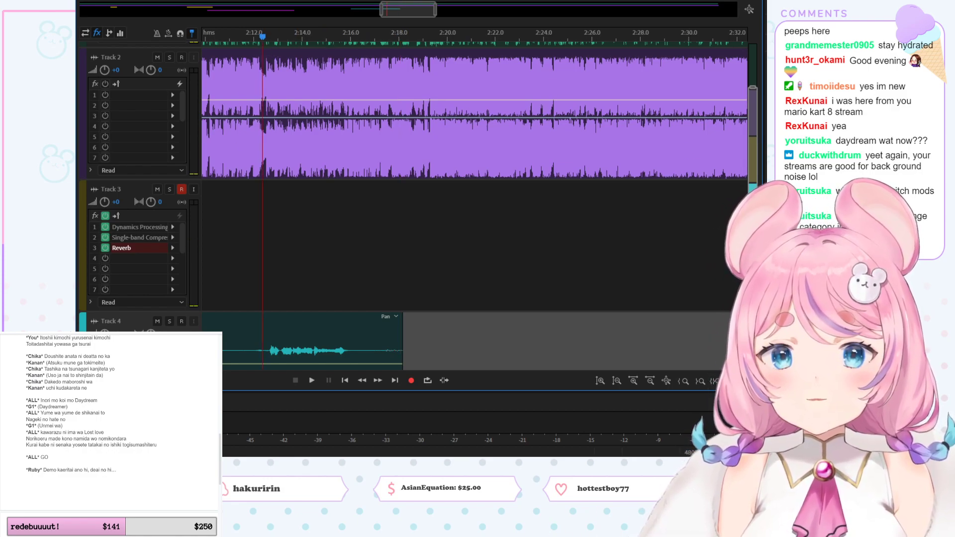
scroll(751, 184, "down", 5)
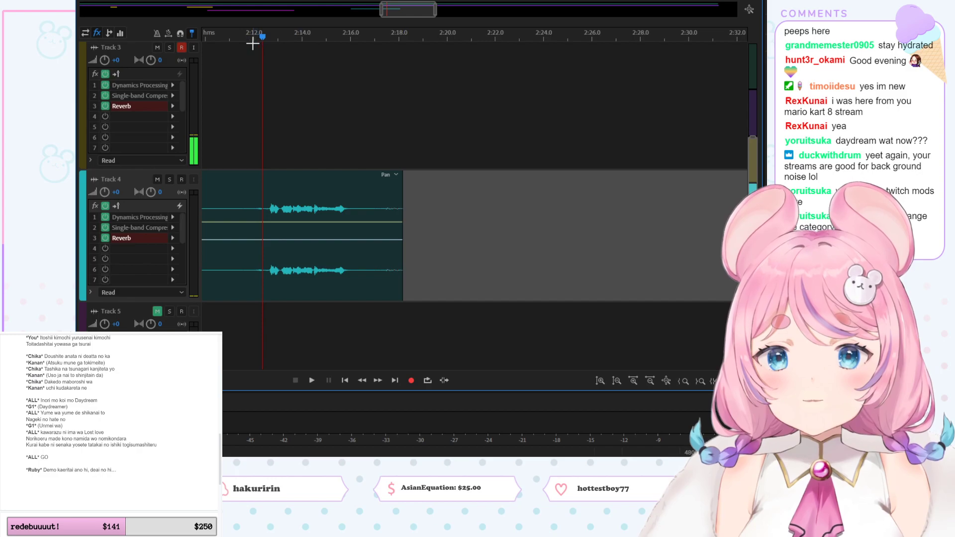
left_click(242, 38)
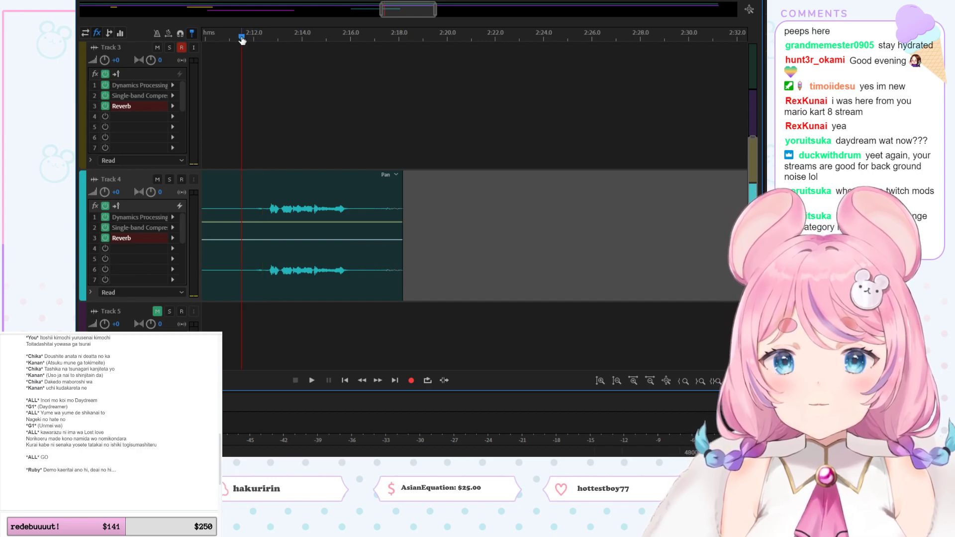
left_click(157, 180)
scroll(701, 248, "up", 3)
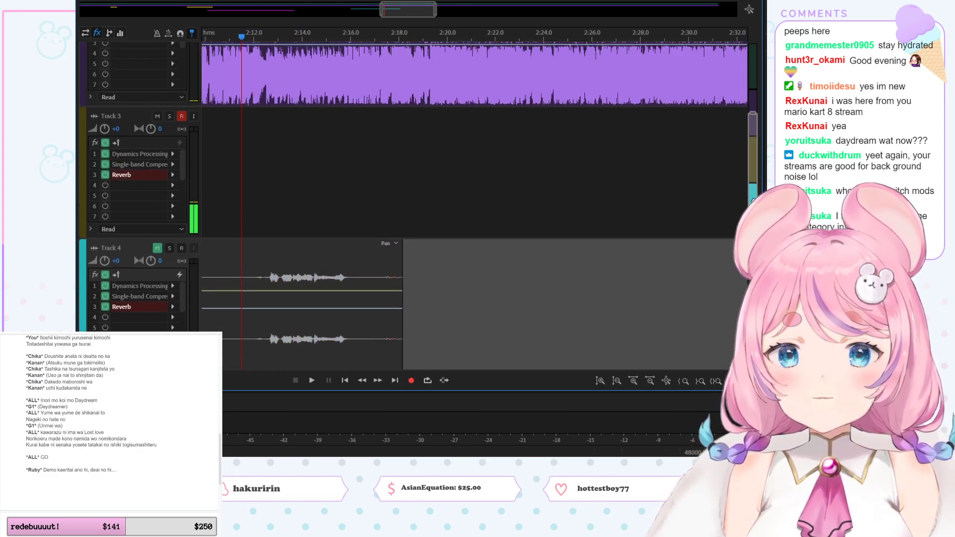
Step: Record a vocal take on Track 3 from about 2:11.5 to about 2:23 and delete it
left_click(411, 381)
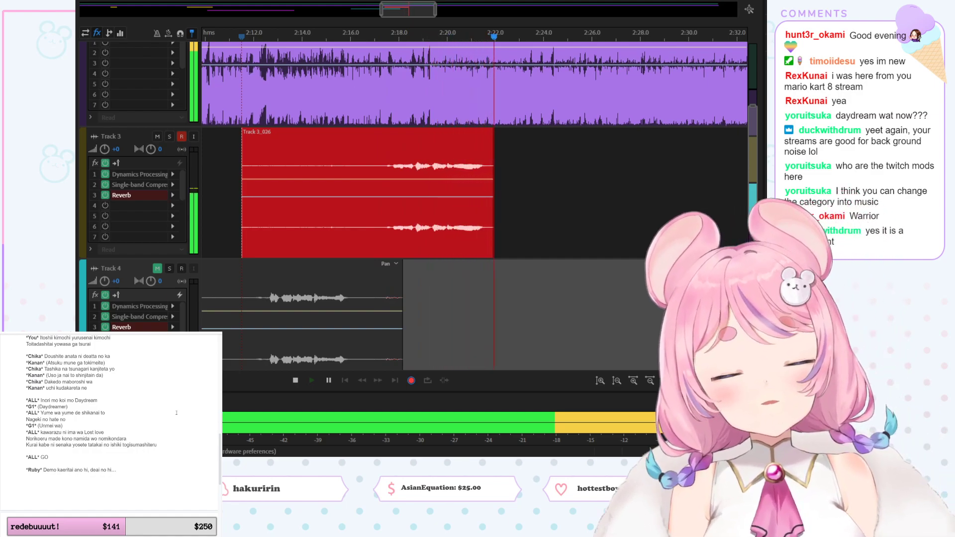
key("space")
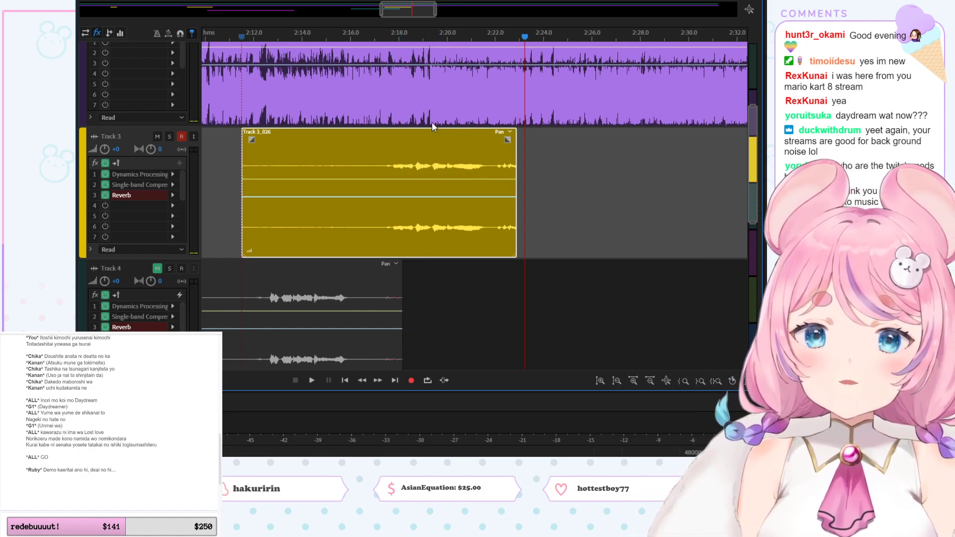
key("Delete")
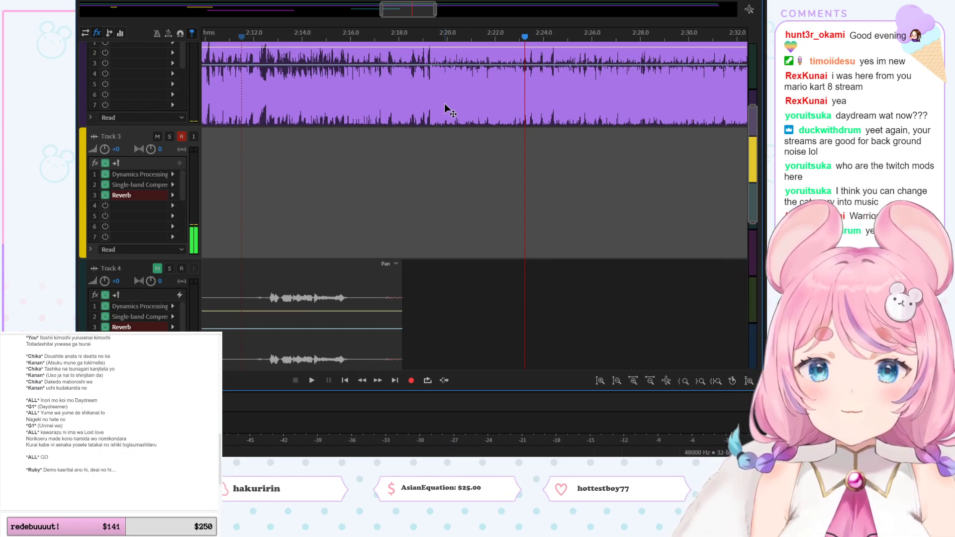
Step: Move the playhead to 2:16 as the start point for another take
left_click(409, 37)
left_click_drag(409, 37, 386, 36)
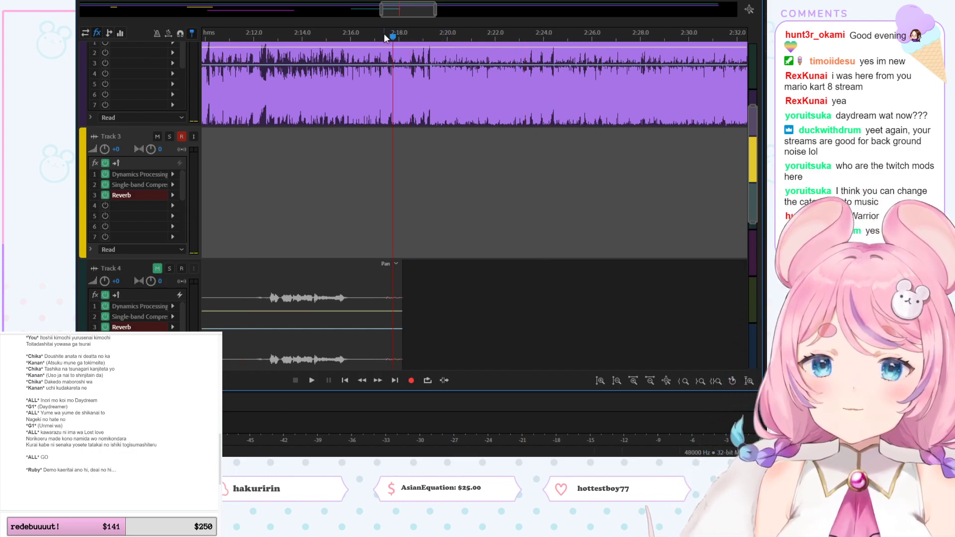
left_click(352, 36)
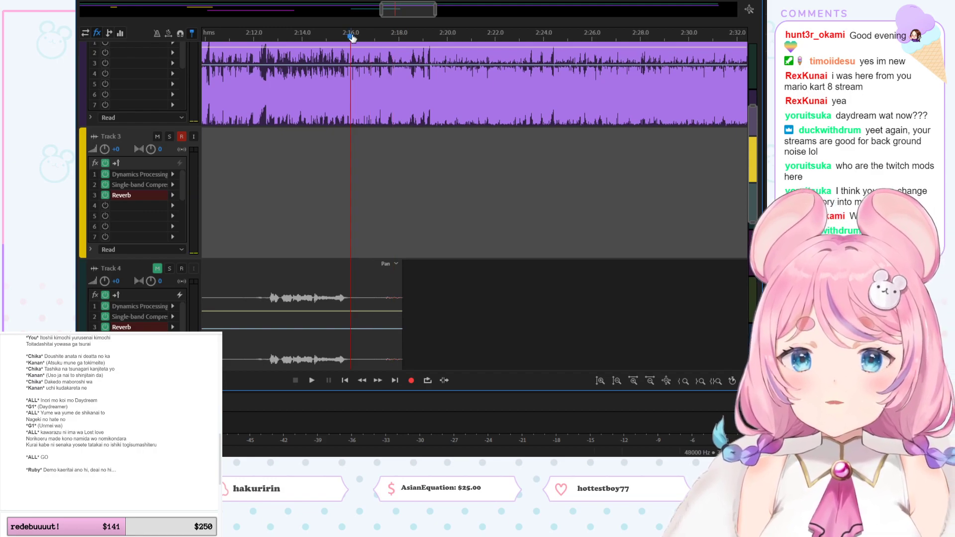
Step: Play the backing track from about 2:16, following the "Daydreamer" and "Yume wa yume de shikanai to" lyric lines
key("space")
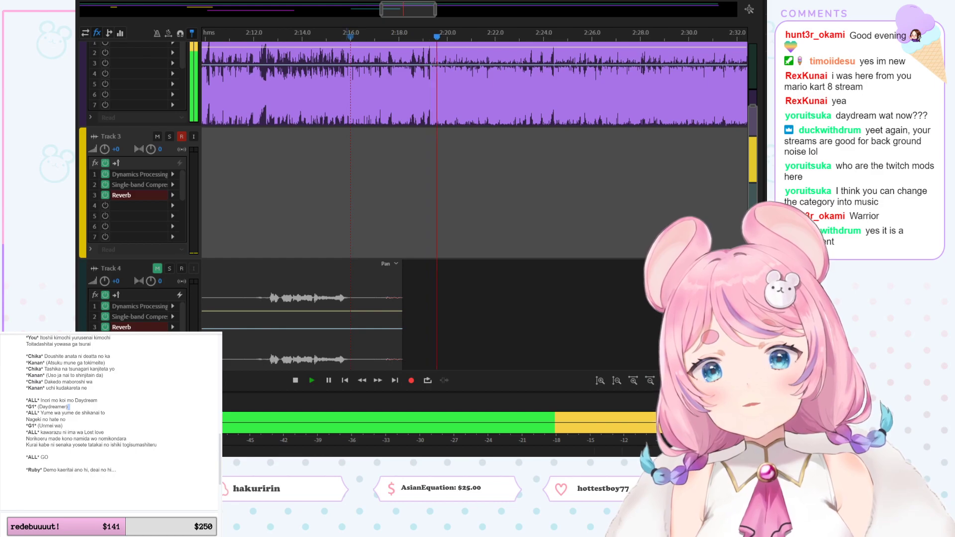
left_click(346, 36)
key("space")
left_click(138, 416)
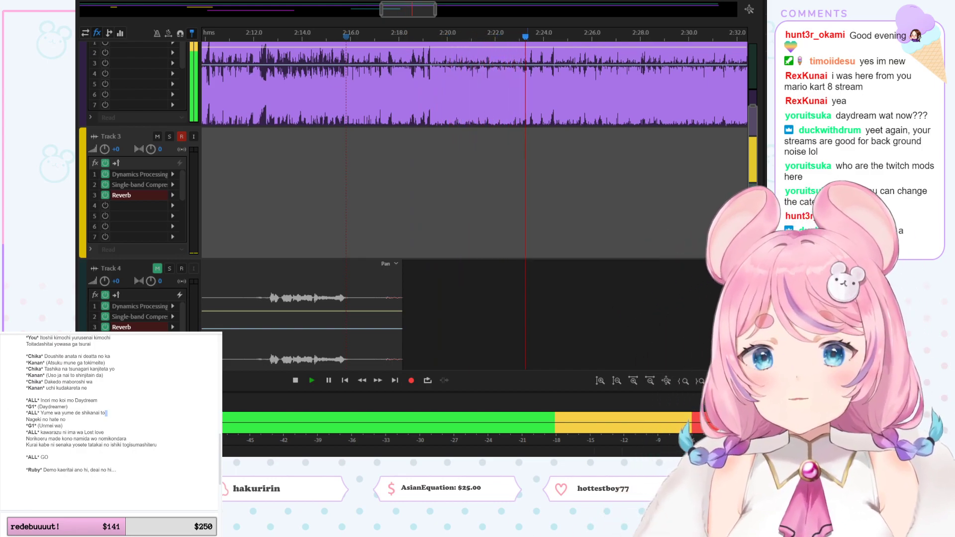
Step: Record a vocal take on Track 3 from about 2:14 to about 2:49
left_click(312, 36)
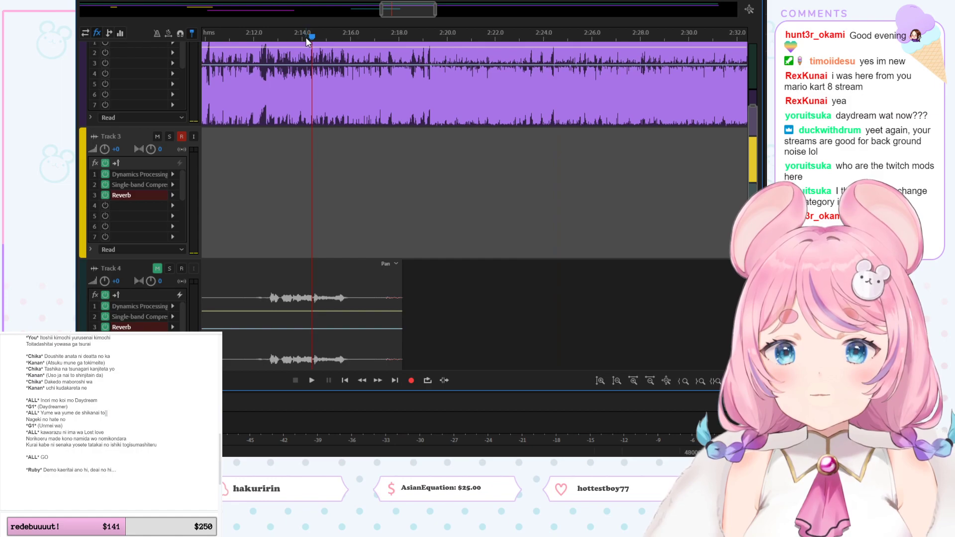
left_click(298, 36)
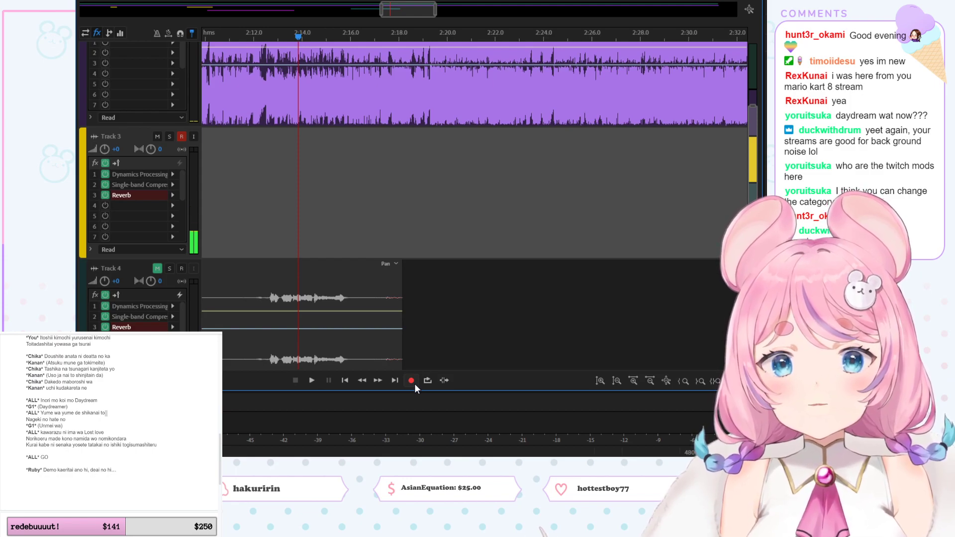
left_click(412, 382)
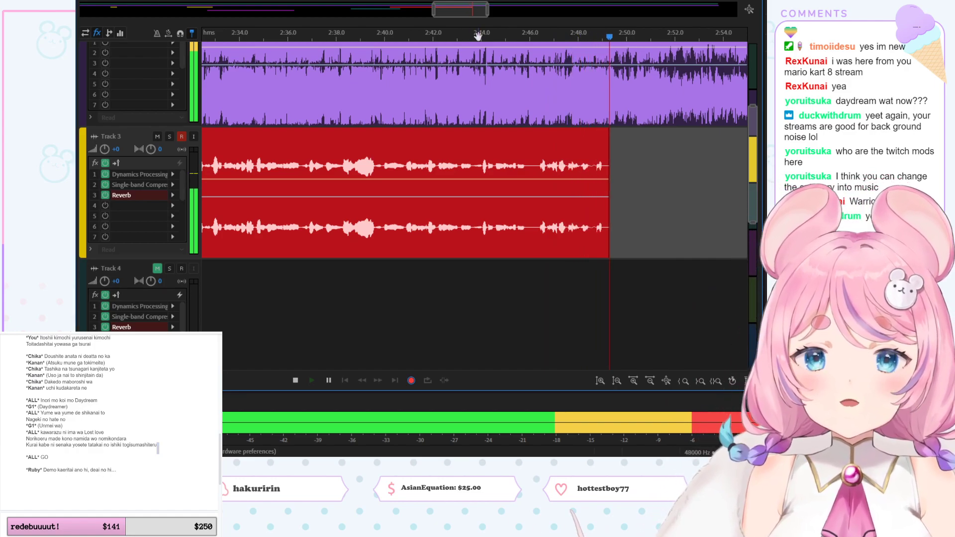
key("space")
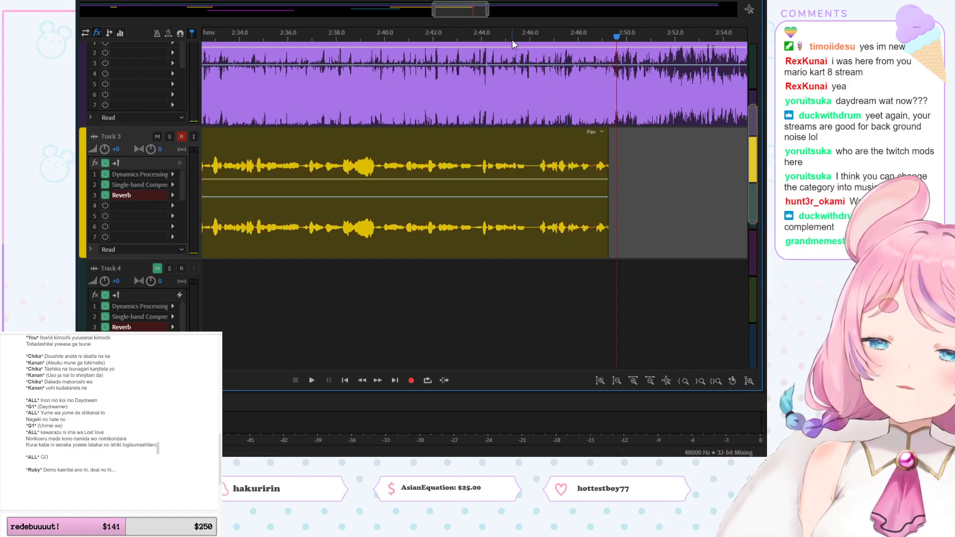
Step: Solo Track 3 and play back the recorded take from about 2:17 to about 2:48
left_click_drag(472, 20, 405, 7)
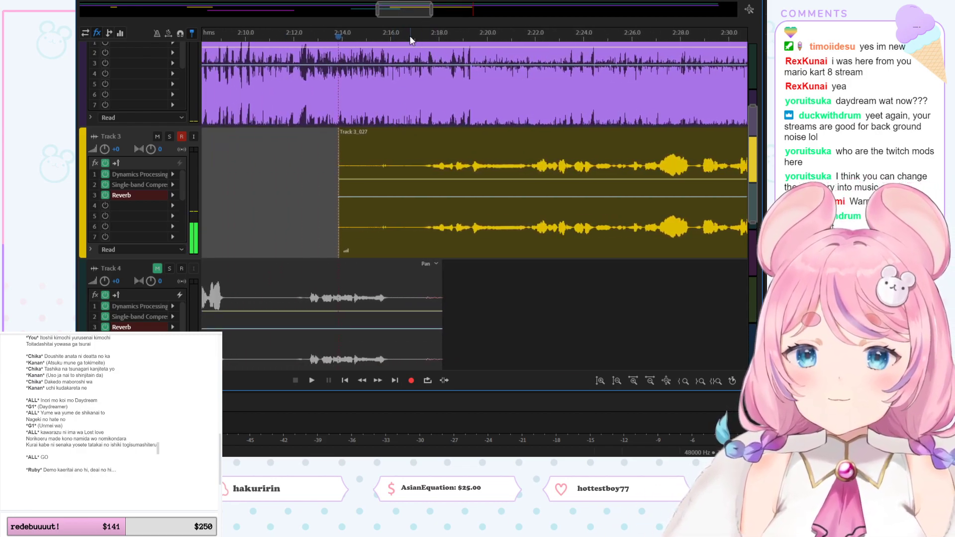
left_click(410, 36)
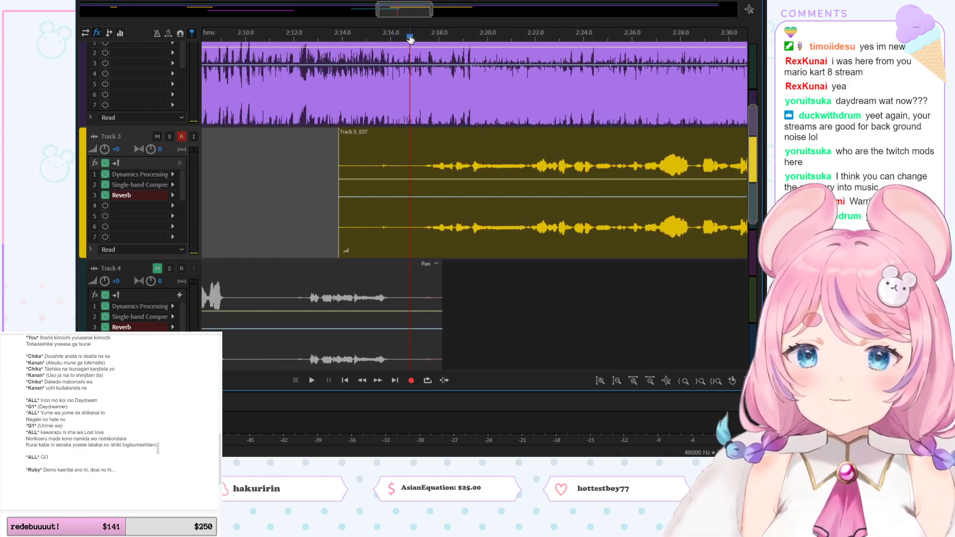
left_click(170, 137)
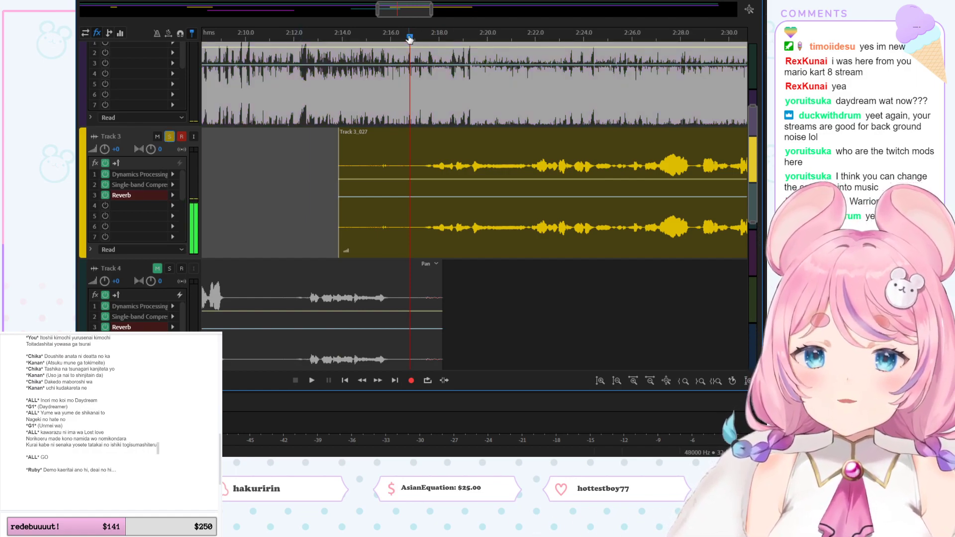
key("space")
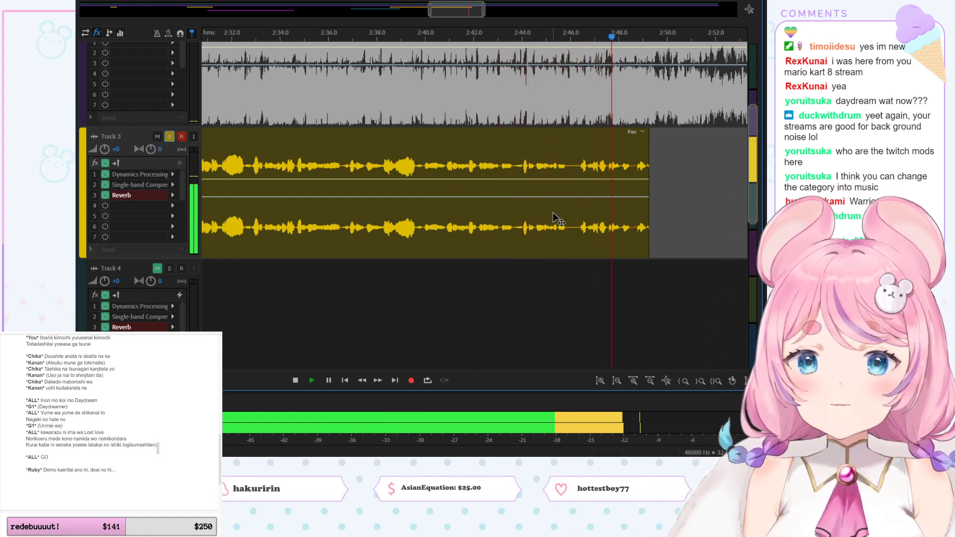
key("space")
Step: Delete the Track 3 take and return the playhead to 2:14
left_click(598, 154)
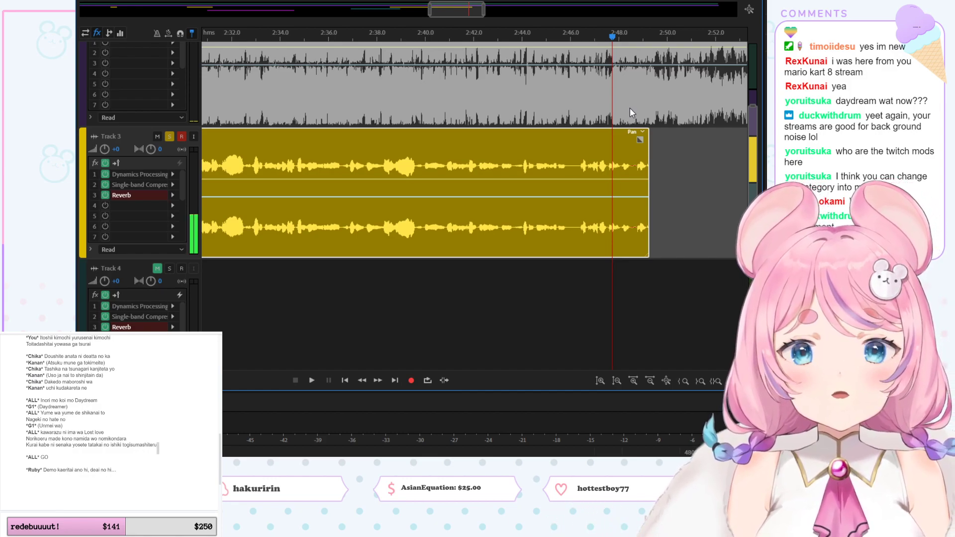
key("Delete")
left_click_drag(451, 10, 392, 7)
left_click(428, 38)
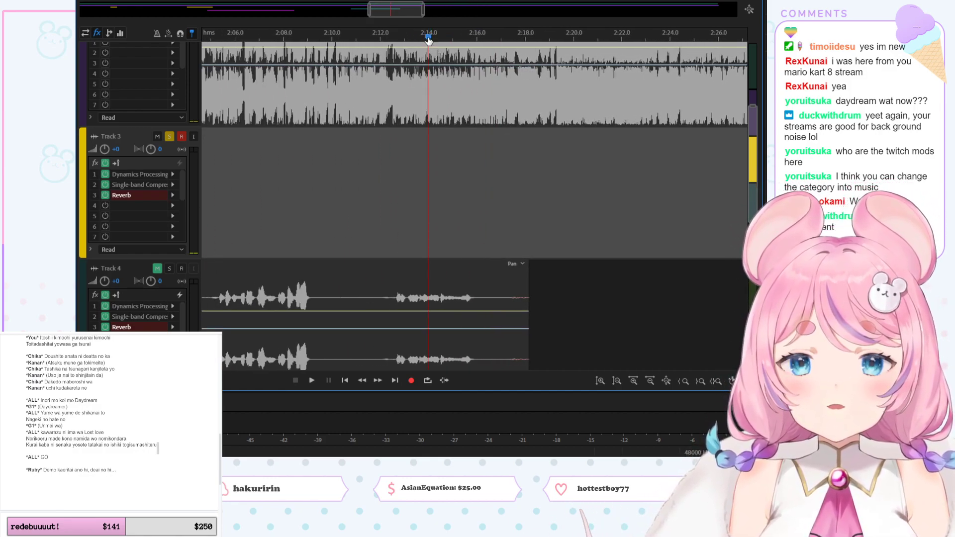
Step: Place the lyrics cursor at the end of "Yume wa yume de shikanai to" and turn off solo on Track 3
left_click(192, 413)
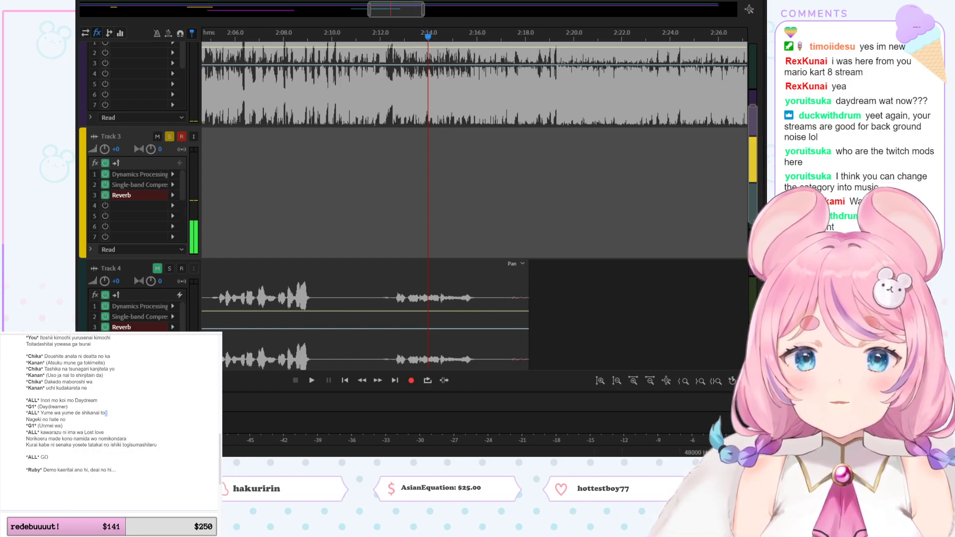
left_click(400, 8)
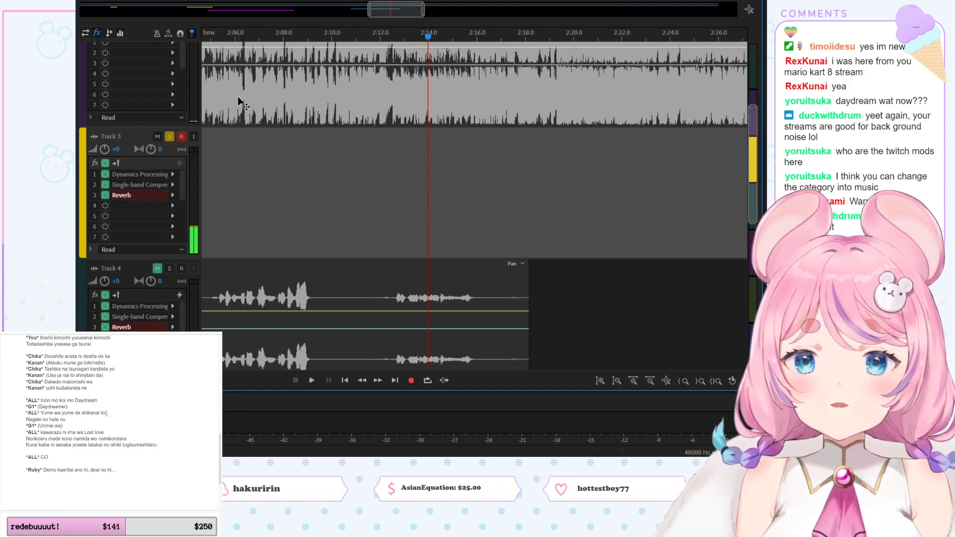
left_click(168, 137)
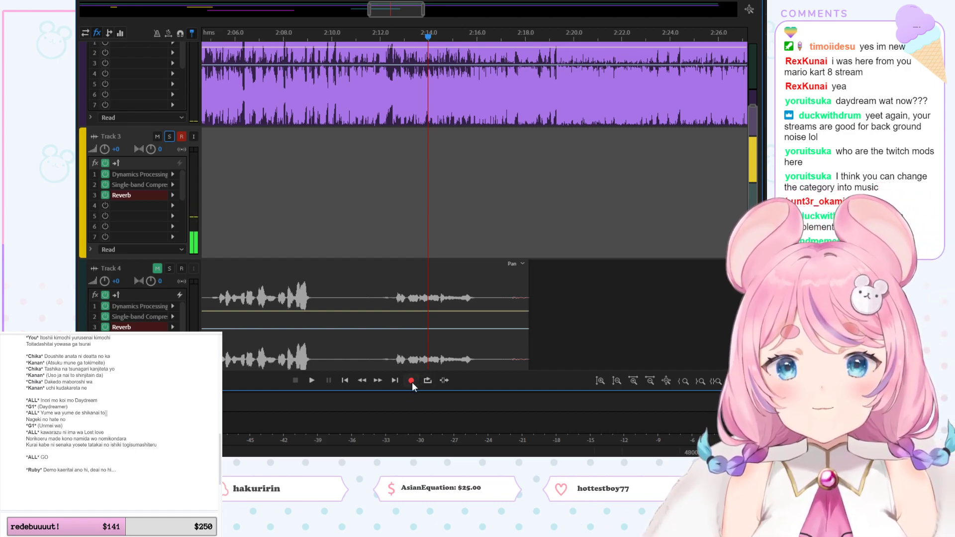
Step: Record a vocal take on Track 3 from 2:14 to about 2:26 and delete it
left_click(411, 381)
left_click(160, 466)
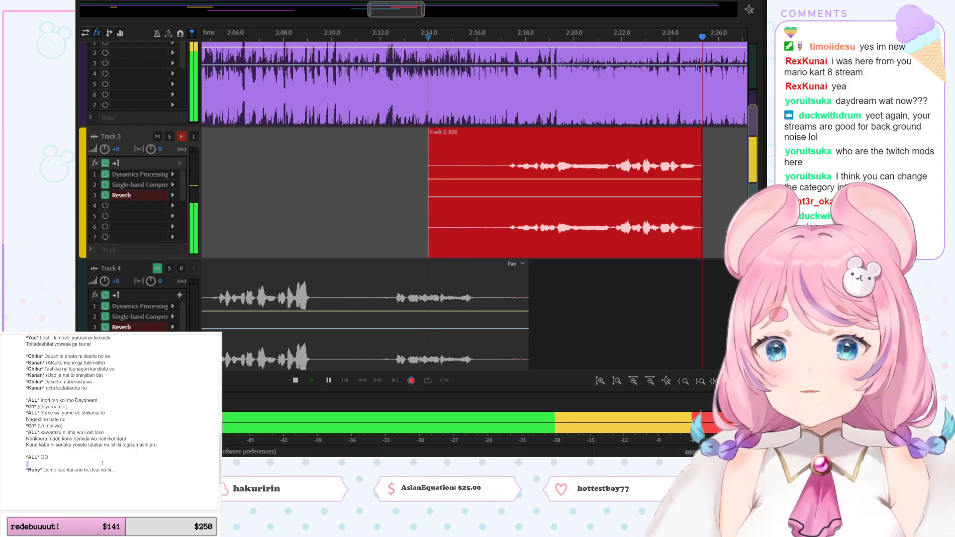
key("space")
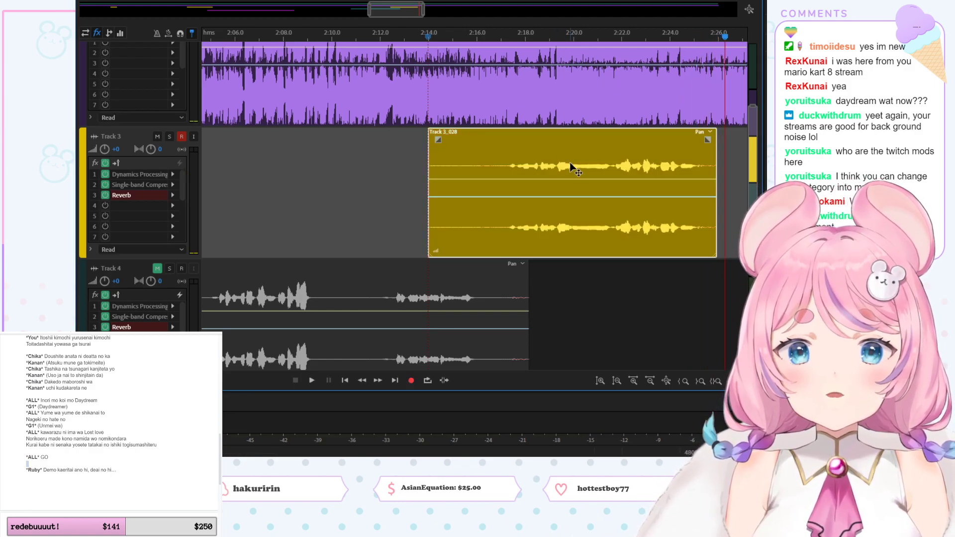
key("Delete")
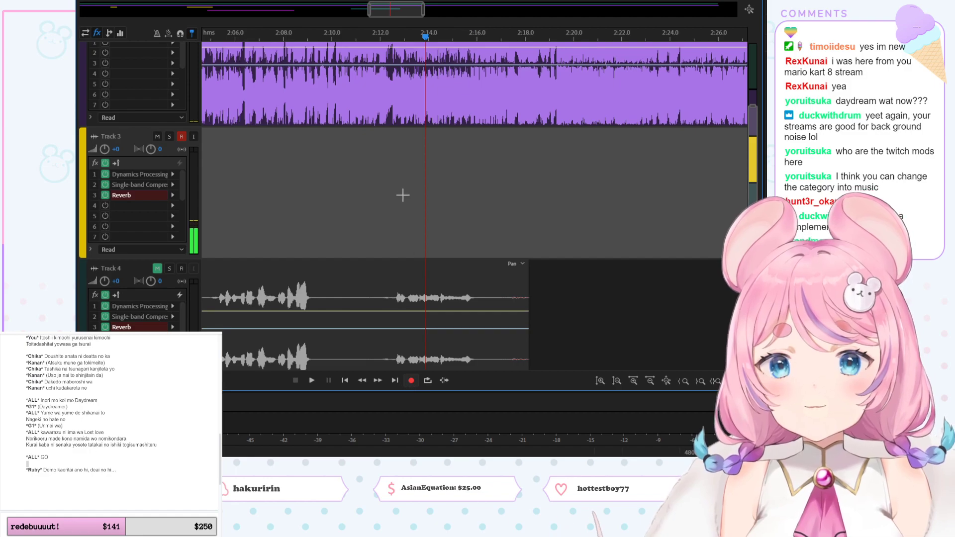
Step: Record a new vocal take on Track 3 from about 2:13 to about 2:51
left_click(411, 44)
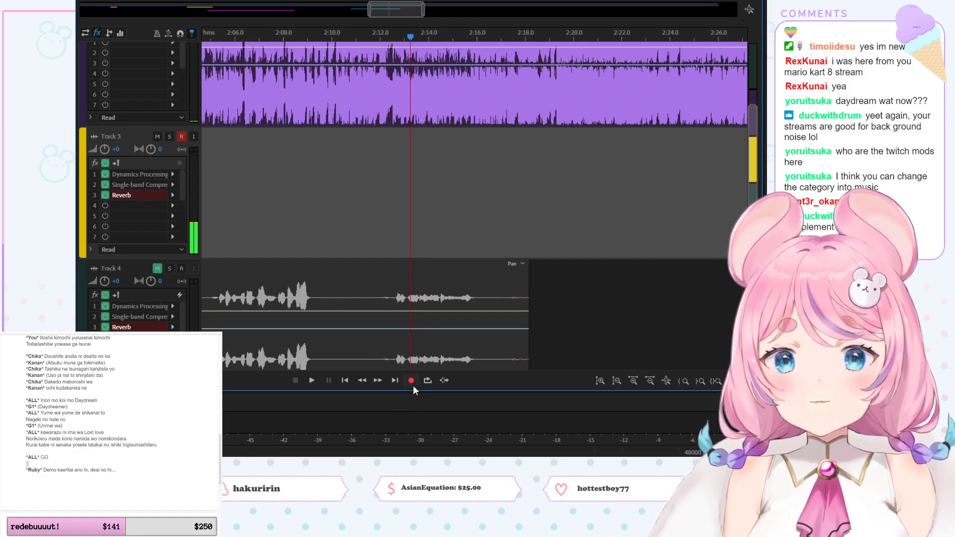
left_click(411, 380)
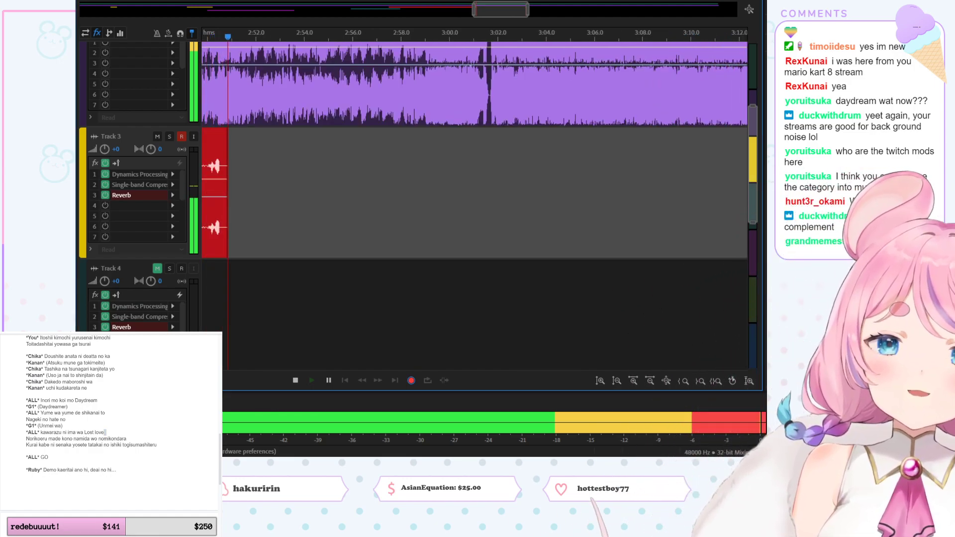
key("space")
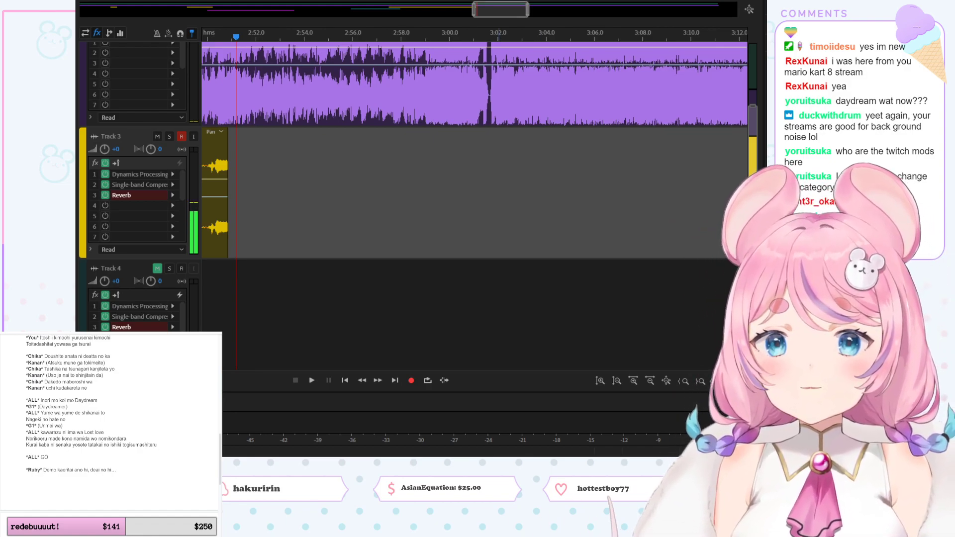
Step: Play back the Track 3 take from 2:40, about 2:34 and about 2:29.5, comparing it with the chorus lyrics
left_click_drag(496, 10, 449, 27)
left_click(467, 38)
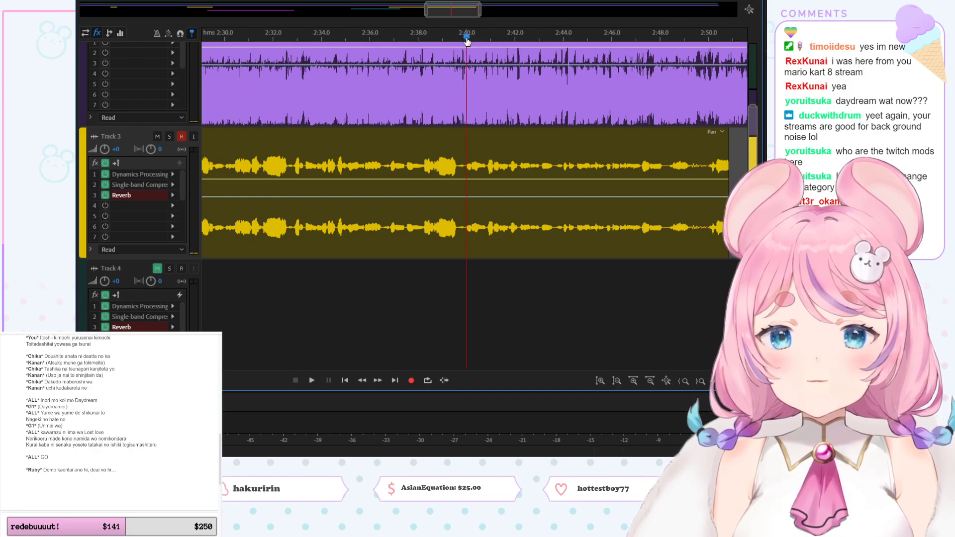
key("space")
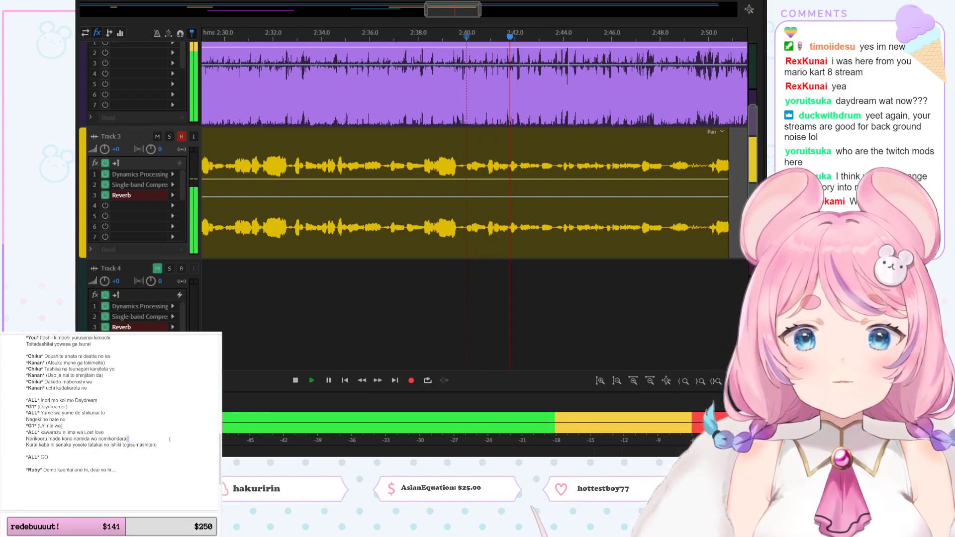
left_click(170, 439)
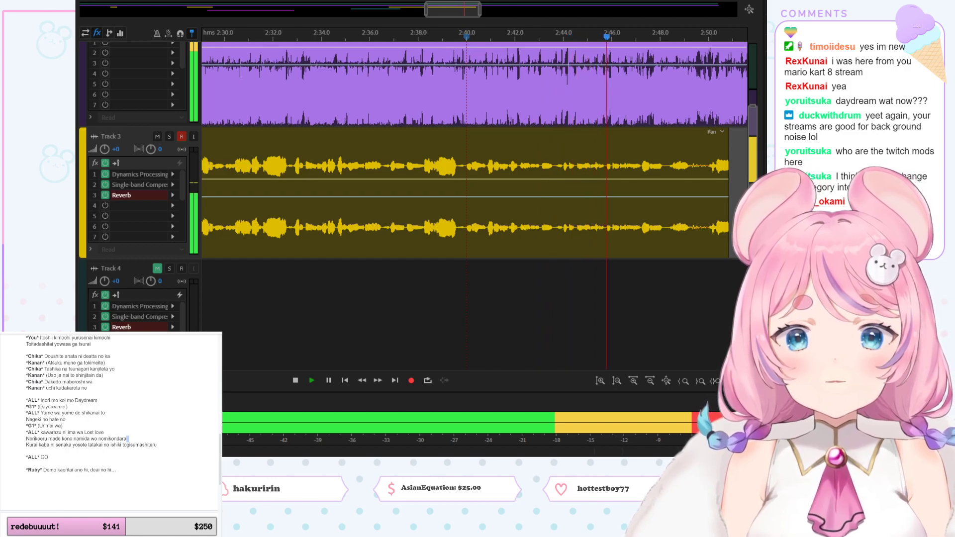
left_click(328, 36)
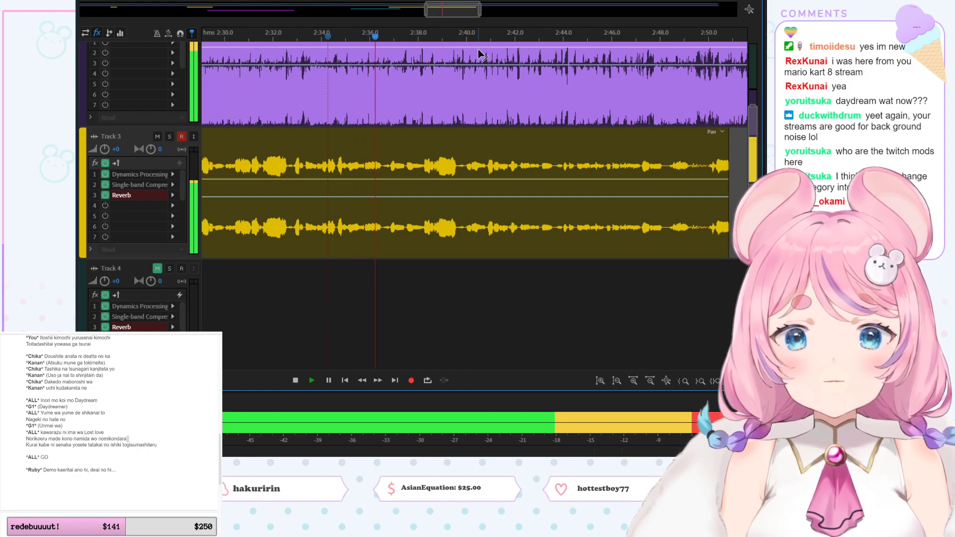
left_click(196, 449)
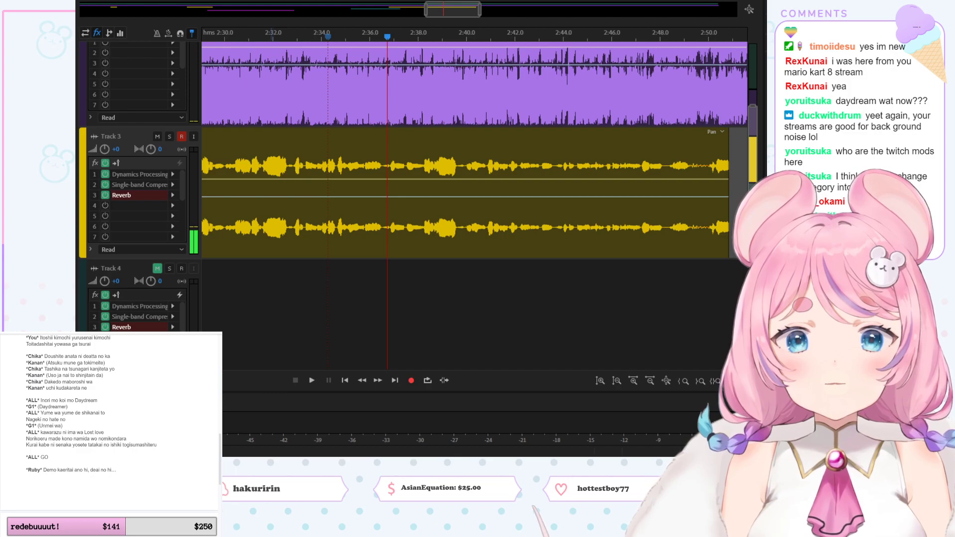
left_click(271, 45)
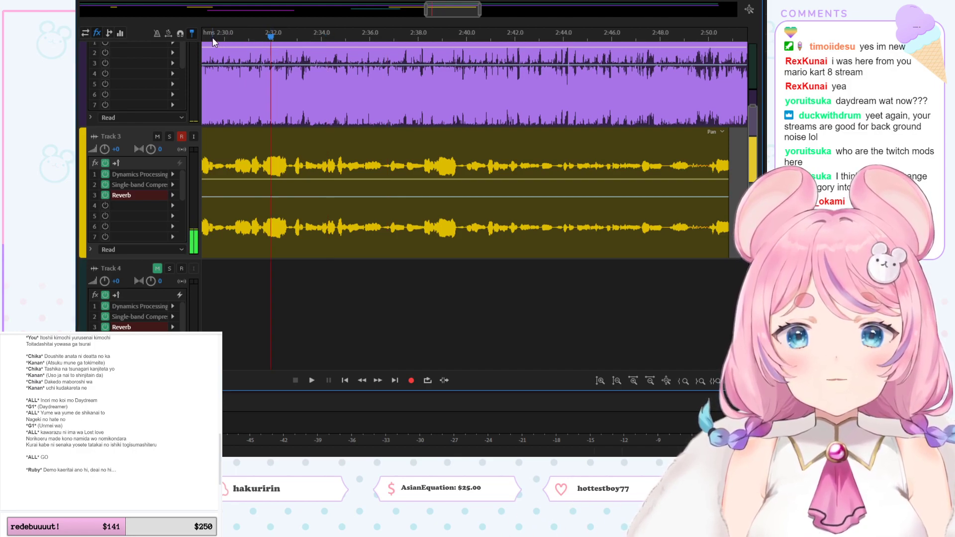
left_click(211, 37)
key("space")
left_click(166, 409)
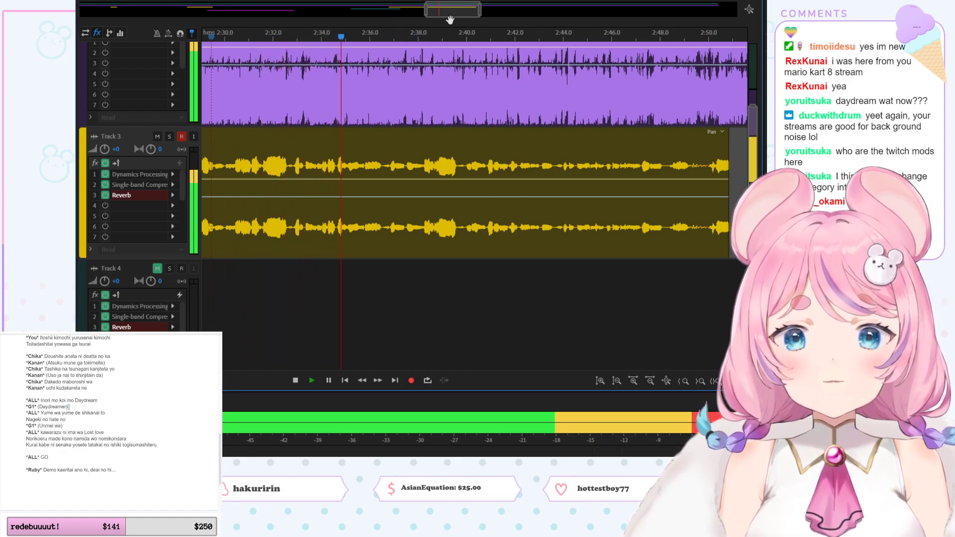
key("space")
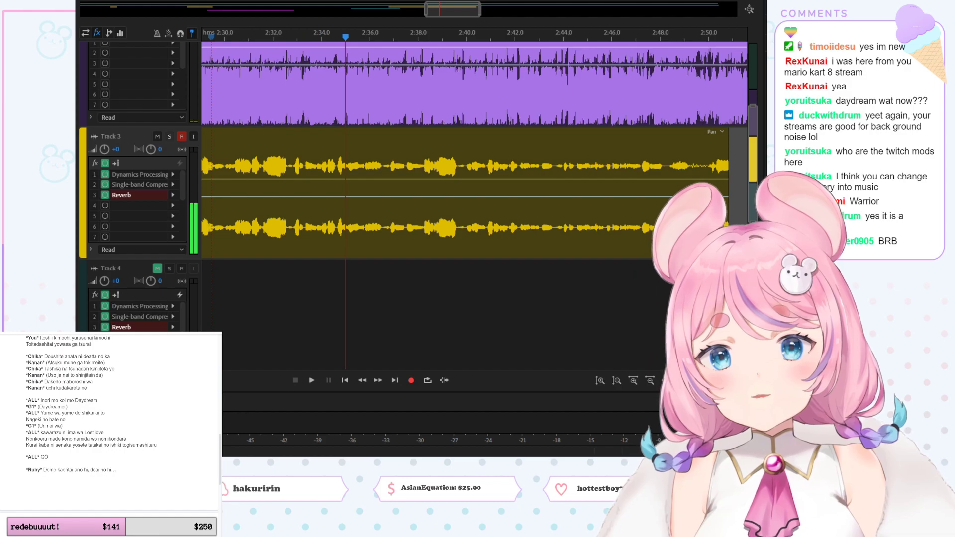
Step: Mute Track 3 and play the backing track past the end of the take to about 2:56
left_click(157, 136)
left_click(266, 37)
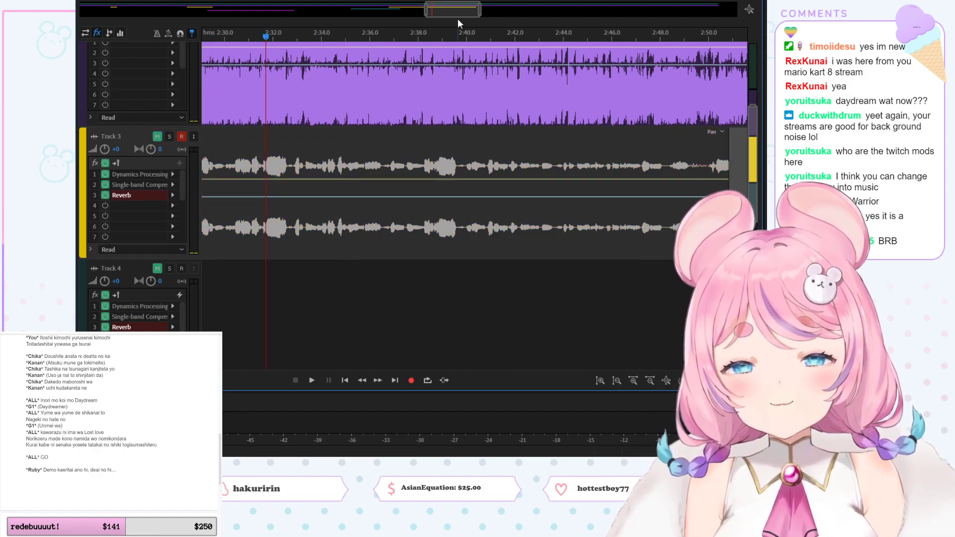
left_click_drag(458, 19, 423, 18)
key("space")
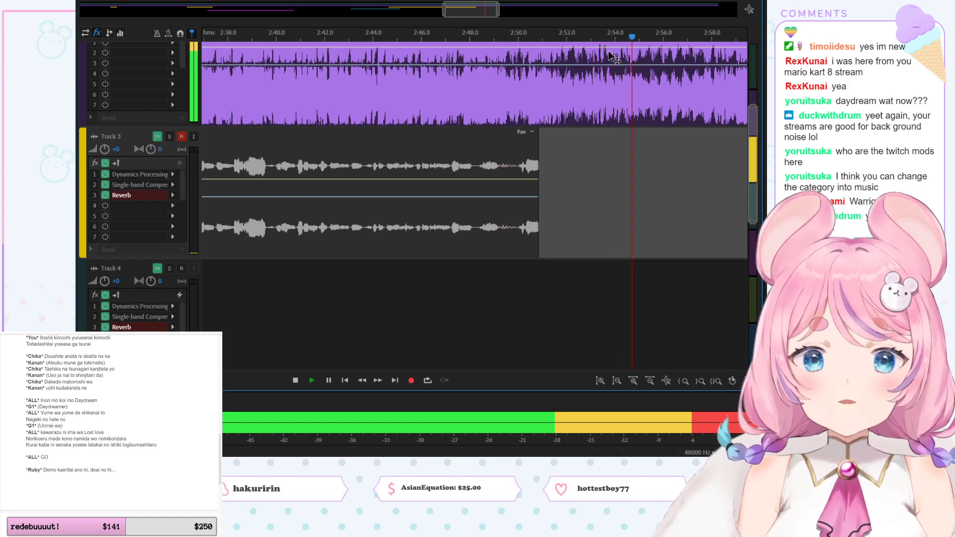
key("space")
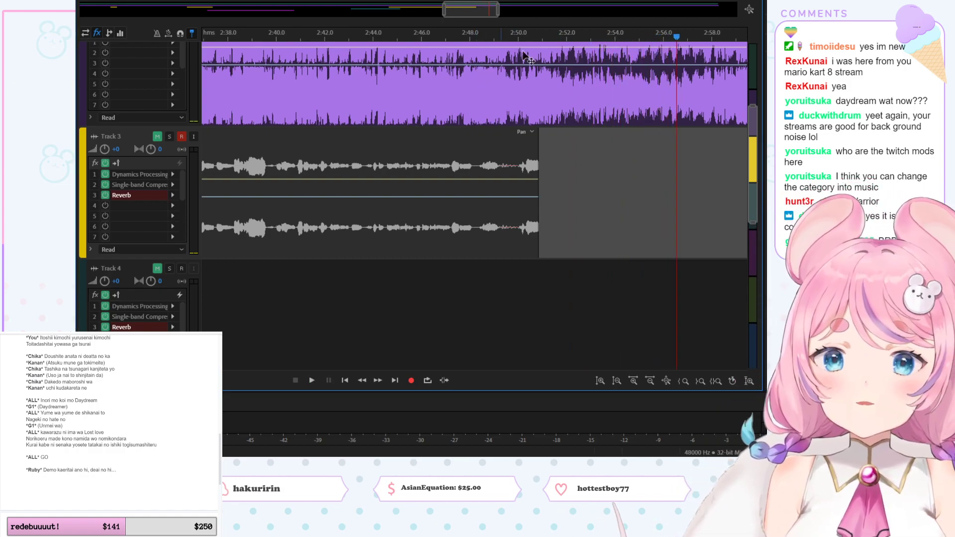
Step: Highlight "GO" in the lyrics and look over the lines that follow it
left_click(164, 424)
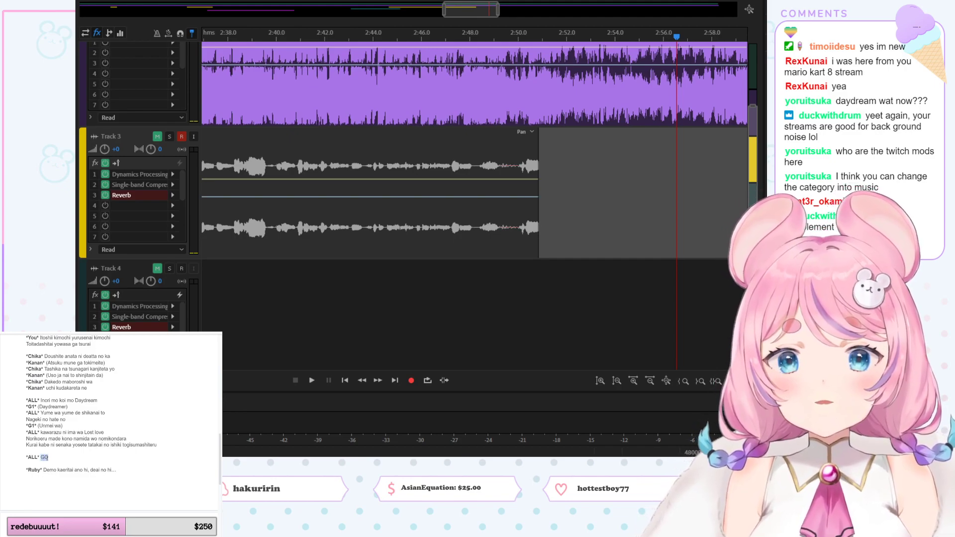
left_click(52, 458)
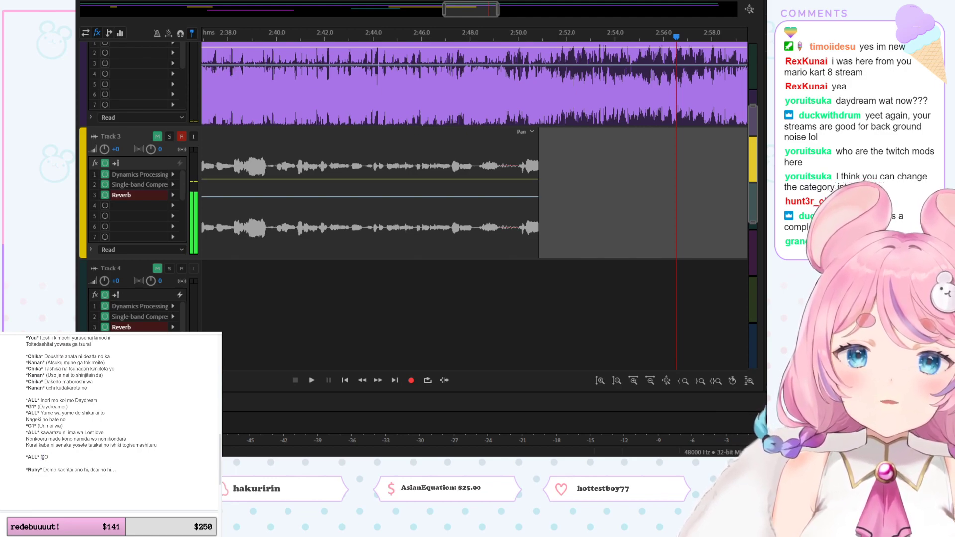
scroll(63, 467, "down", 5)
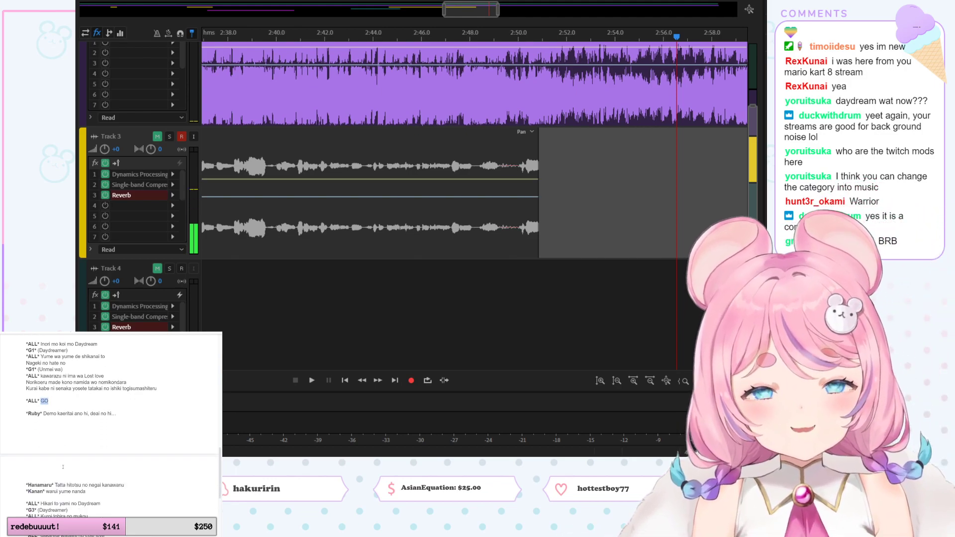
Step: Play the backing track from about 2:14.7 to about 2:50 with Track 3 muted, following the final-chorus lyrics
scroll(63, 464, "up", 5)
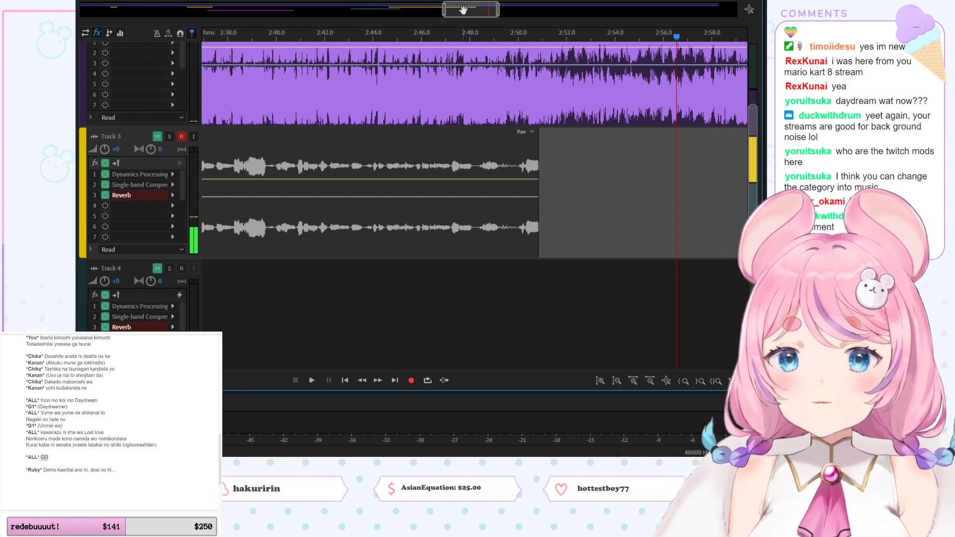
left_click_drag(464, 12, 405, 74)
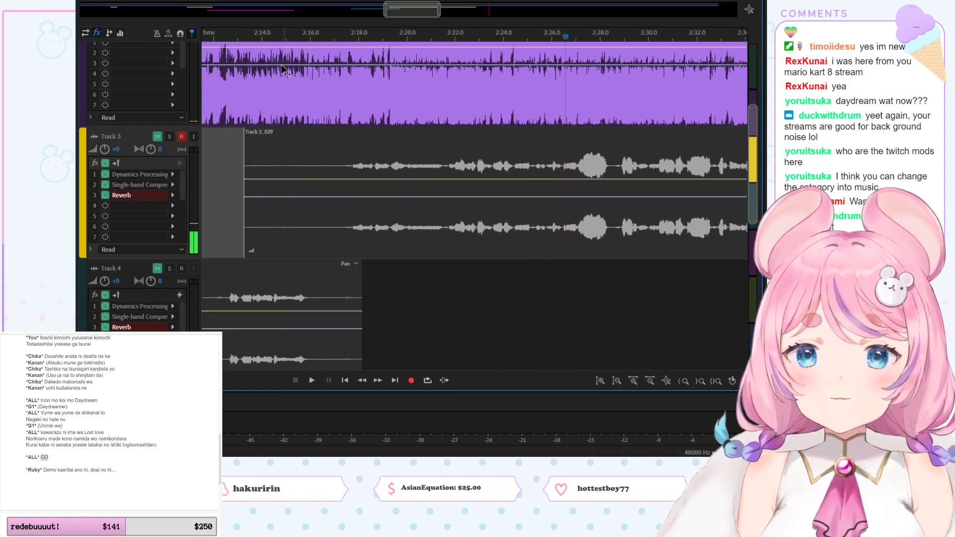
left_click(280, 36)
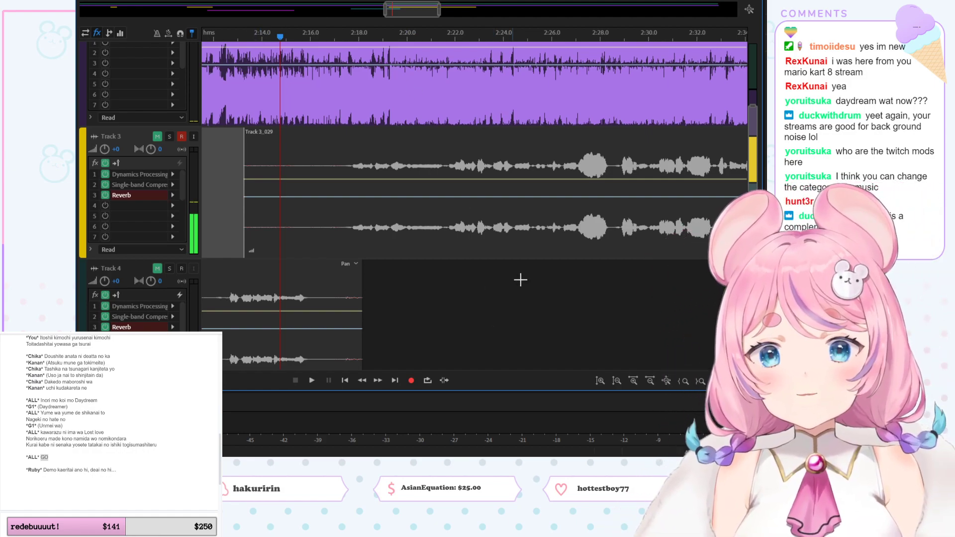
key("space")
left_click(164, 414)
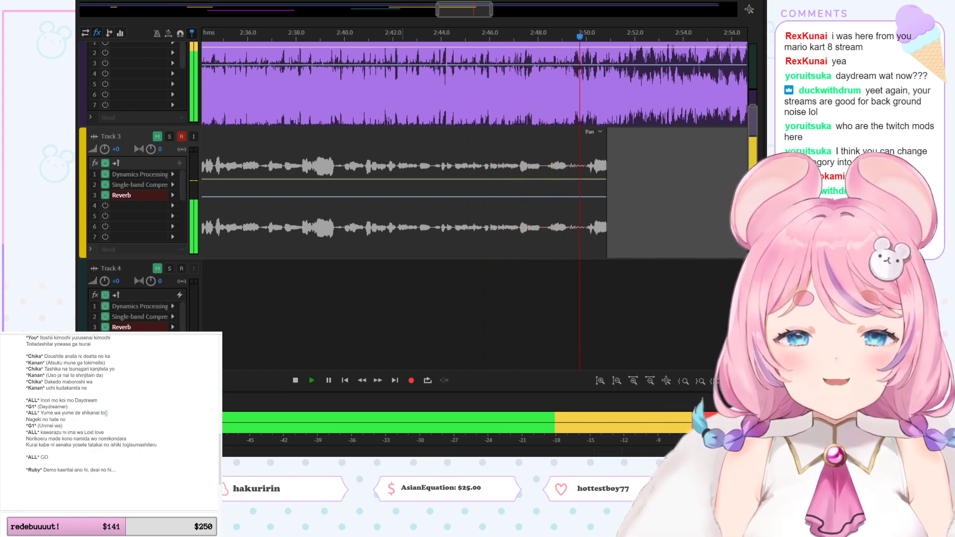
key("space")
Step: Replay the backing track from about 2:38.6 to about 2:54, following the lyrics from "kawarazu ni ima wa Lost love"
left_click(403, 37)
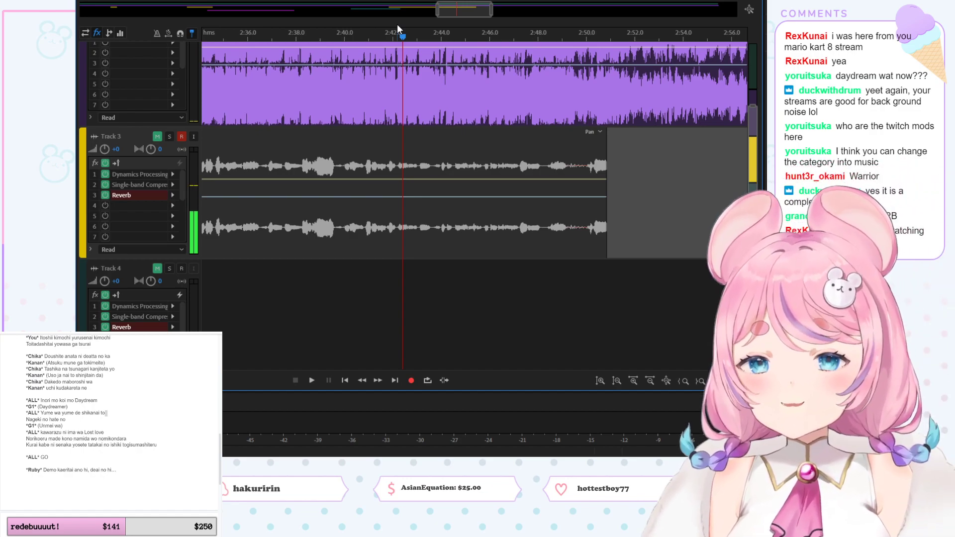
left_click(345, 35)
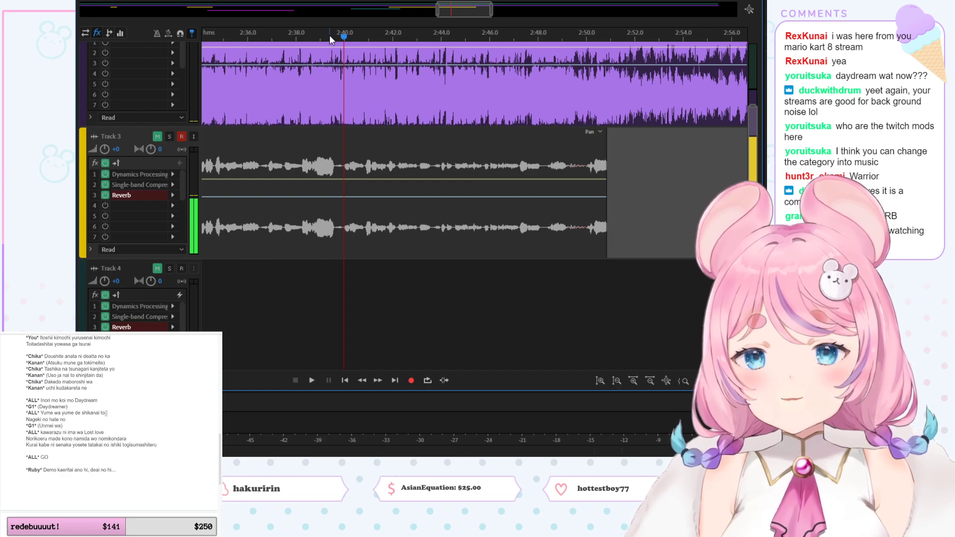
left_click(330, 36)
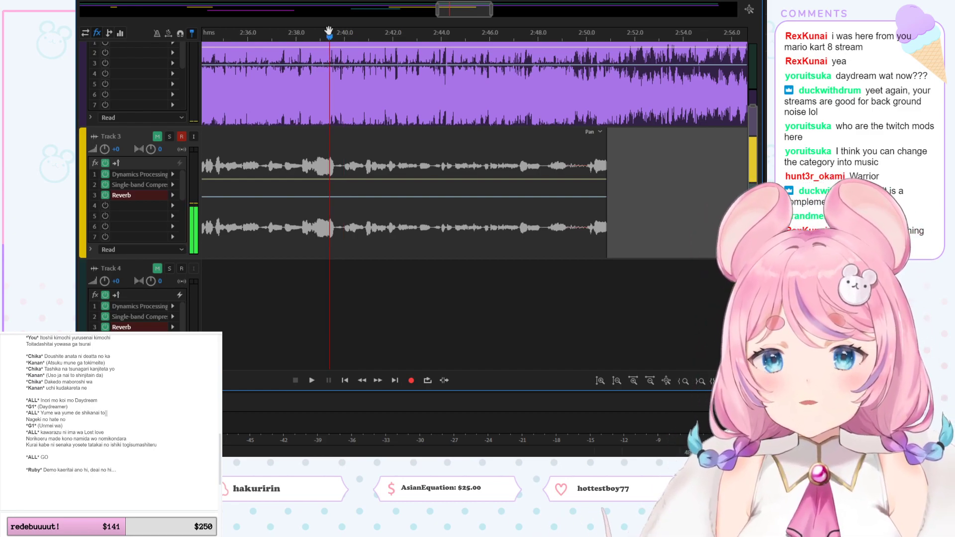
left_click(168, 379)
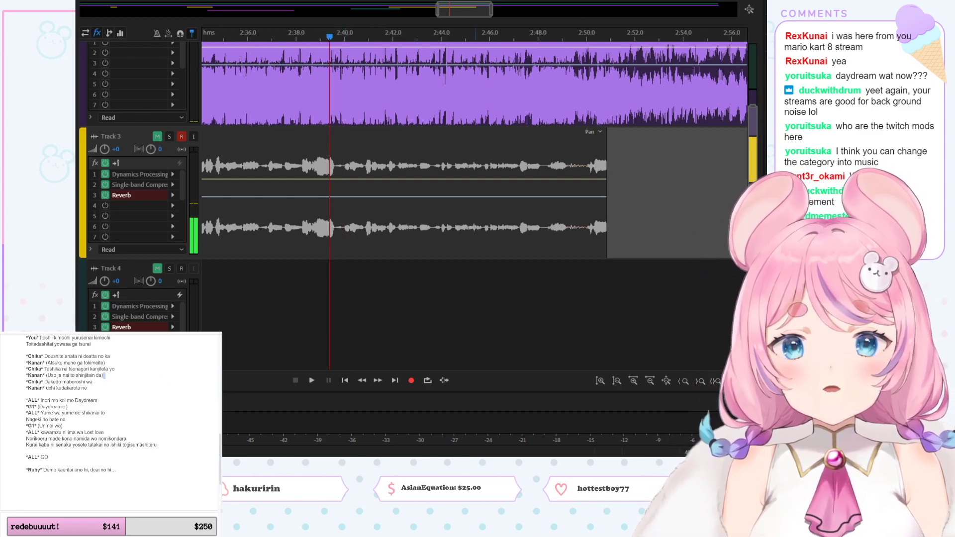
left_click(322, 38)
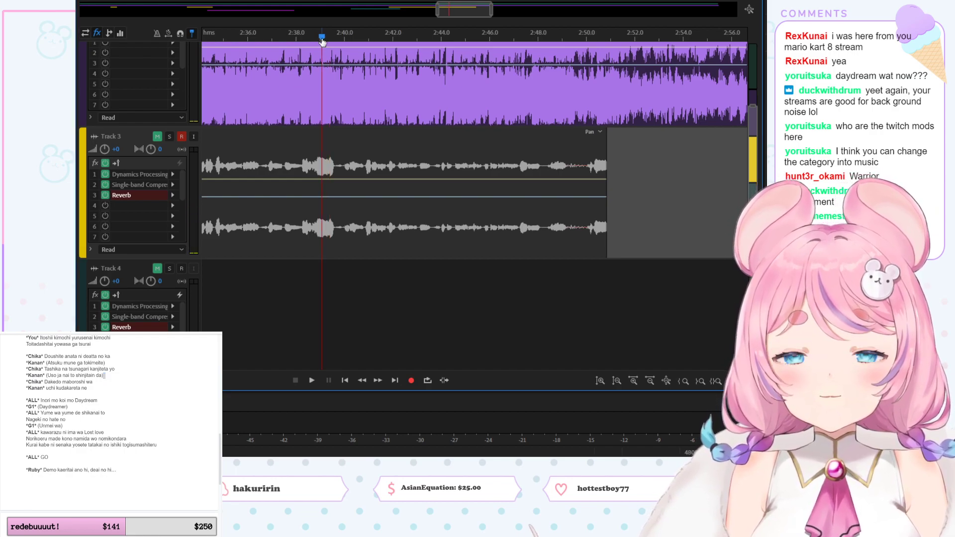
left_click(311, 37)
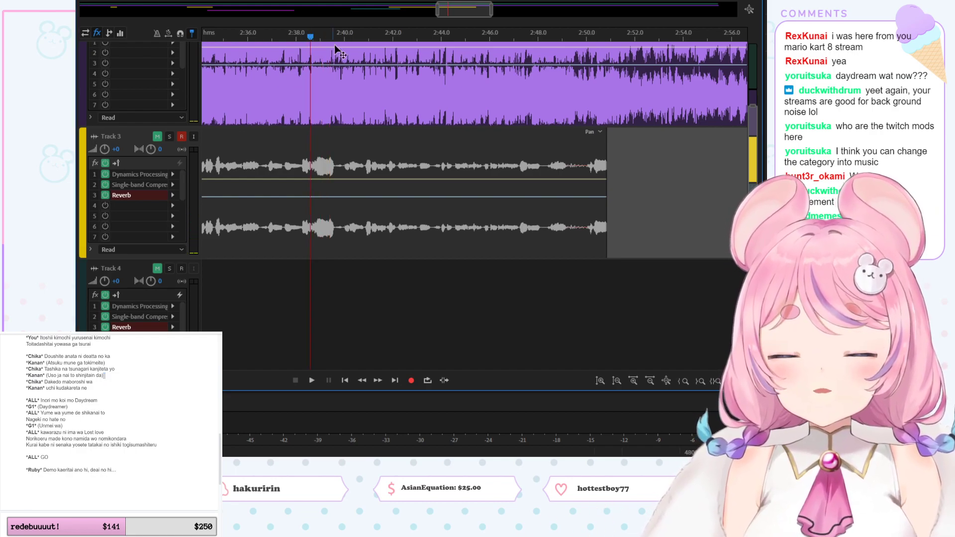
key("space")
left_click(184, 431)
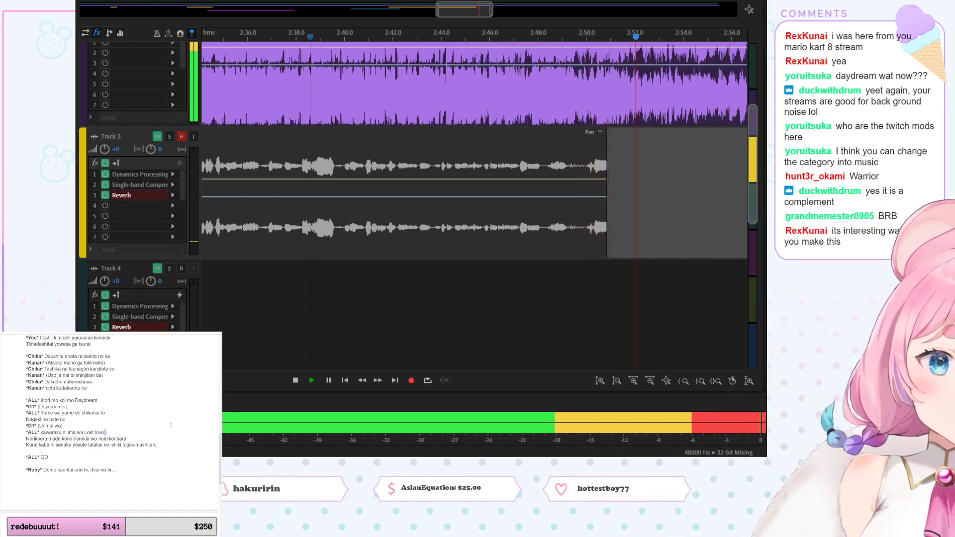
key("space")
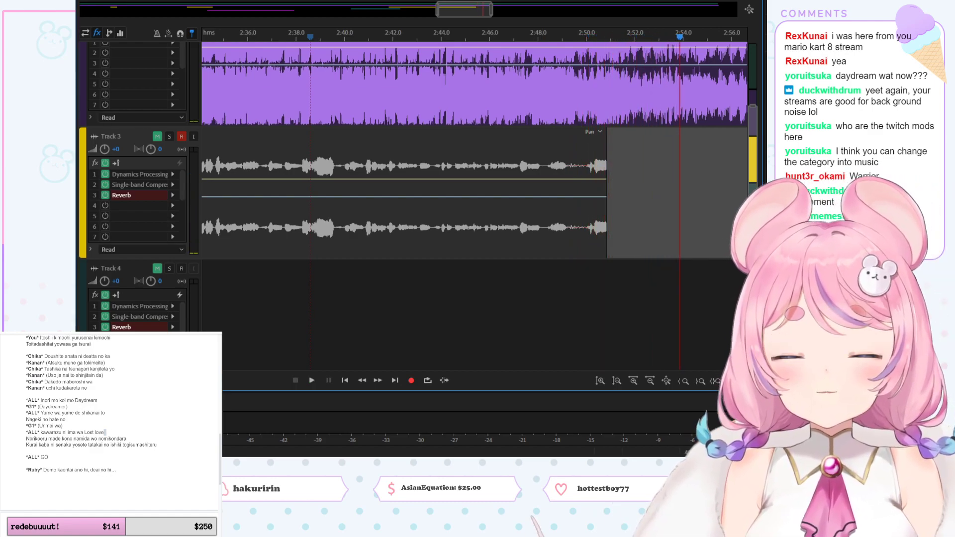
Step: Delete the Track 3 take that starts at about 2:13 and unmute Track 3
left_click(452, 150)
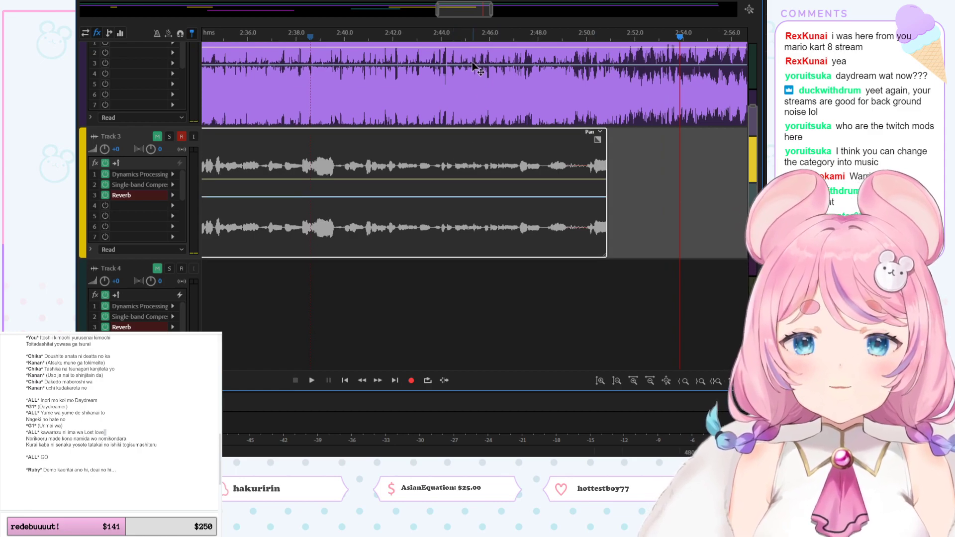
left_click_drag(473, 9, 422, 22)
scroll(455, 118, "left", 5)
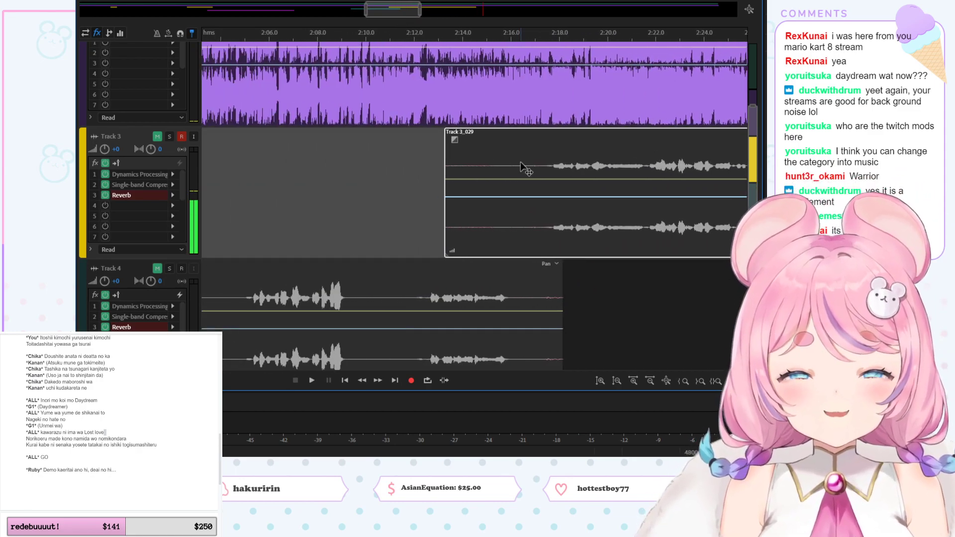
key("Delete")
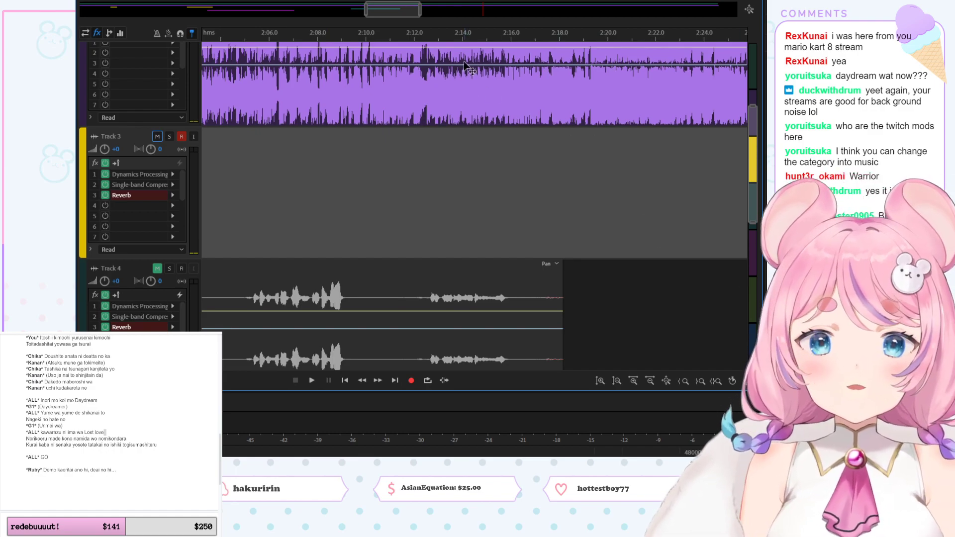
Step: Record a new vocal take on Track 3 from about 2:14 to about 2:50
left_click(466, 36)
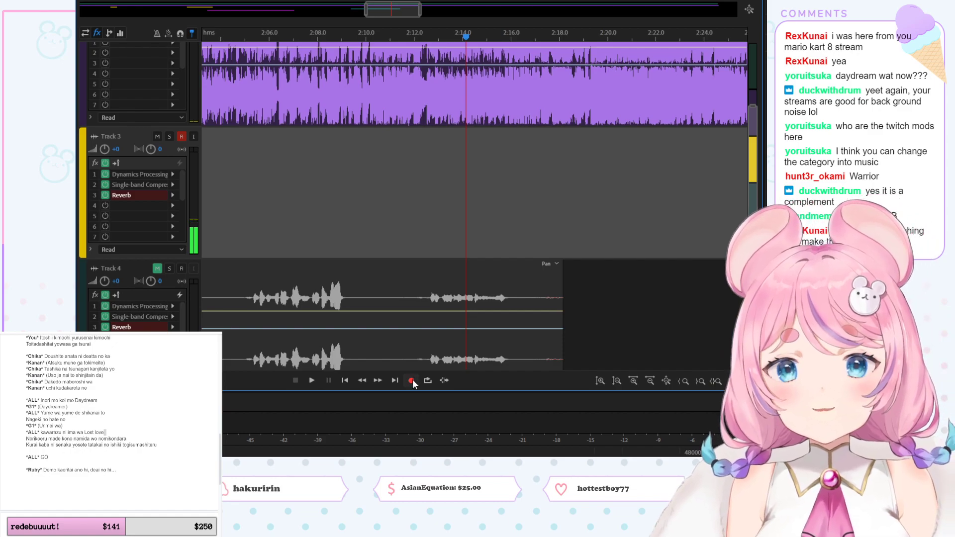
left_click(412, 380)
left_click(170, 457)
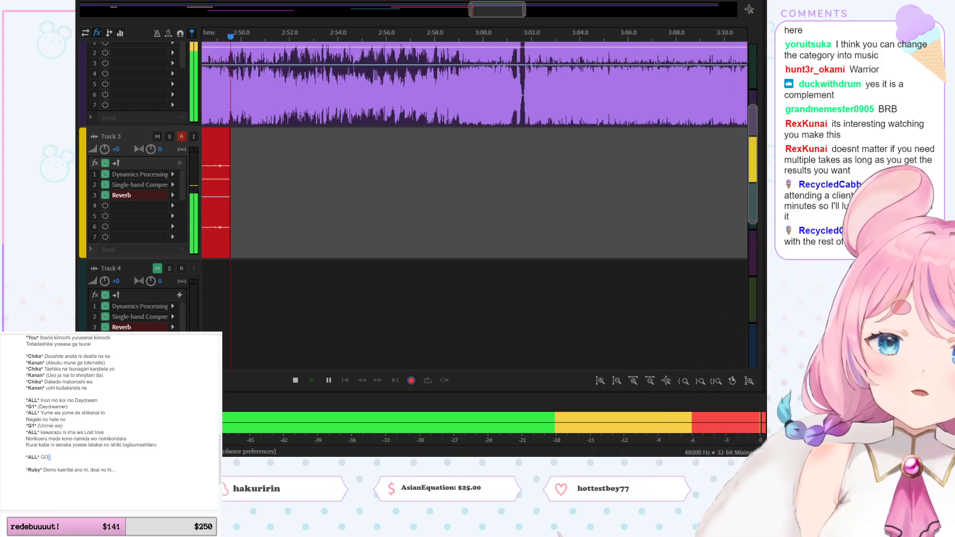
key("space")
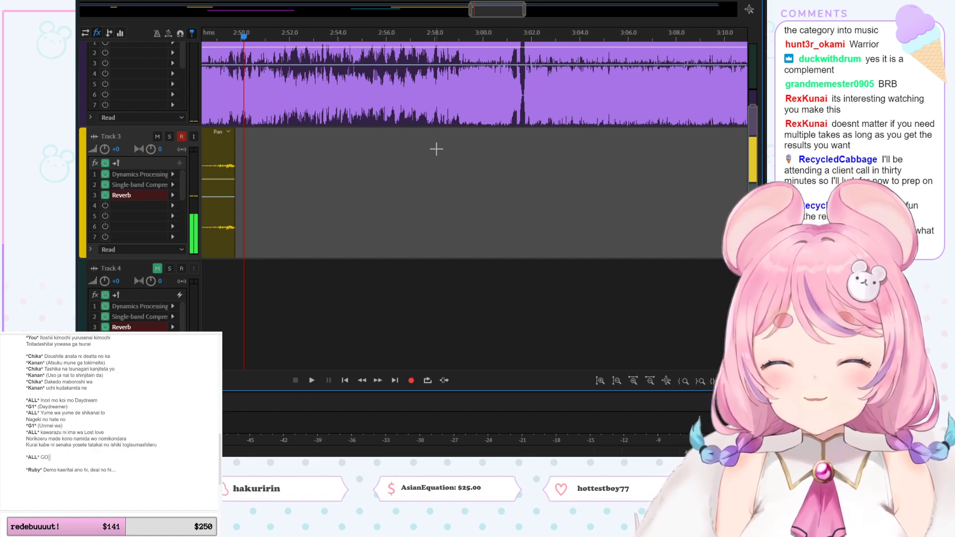
Step: Look over the second half of the new Track 3 take and place the playhead at about 2:39
left_click_drag(496, 11, 466, 10)
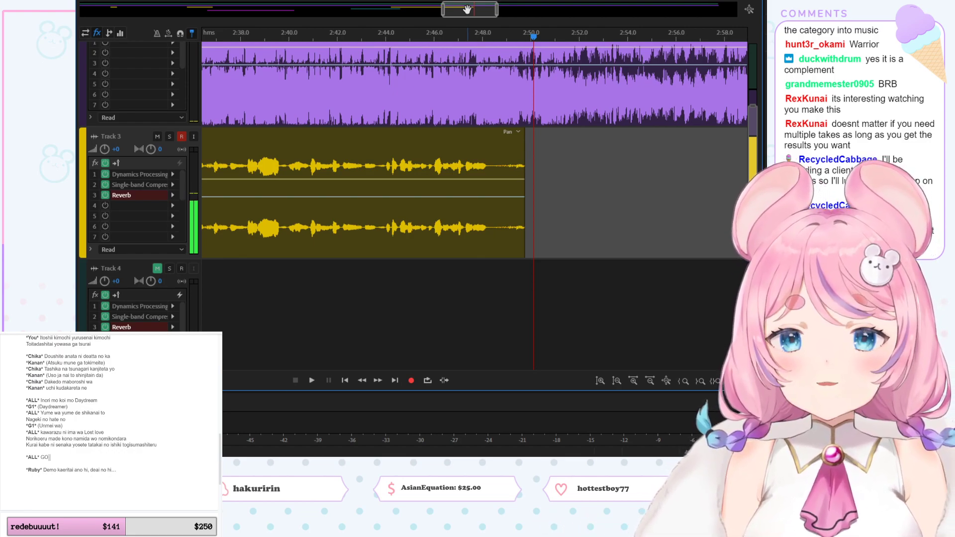
mouse_move(467, 10)
left_mouse_down()
mouse_move(401, 4)
mouse_move(468, 16)
left_mouse_up()
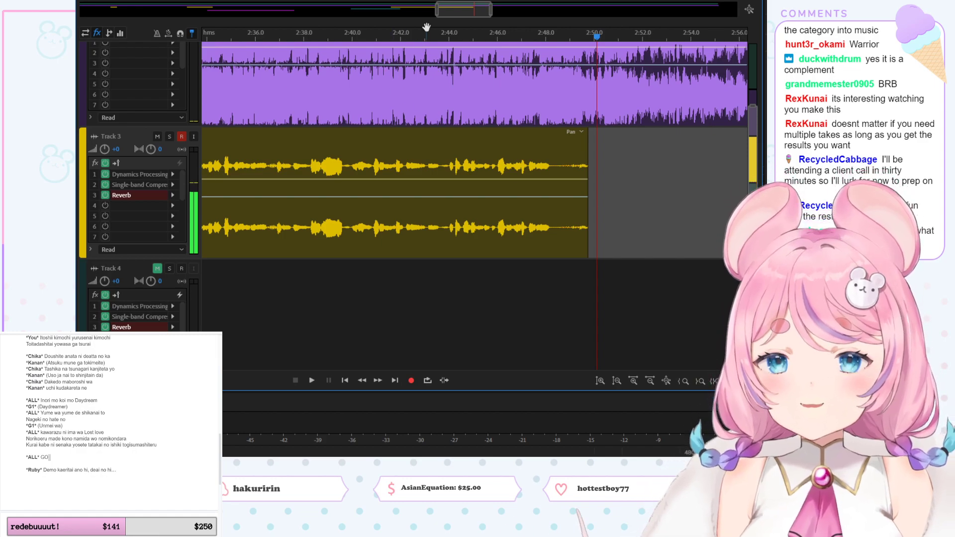
left_click_drag(461, 12, 404, 12)
left_click(406, 150)
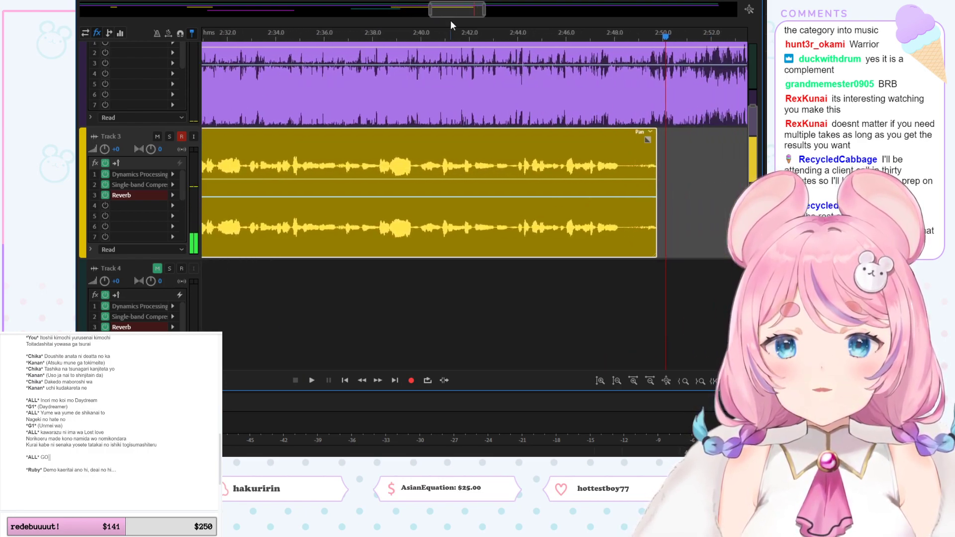
left_click(403, 37)
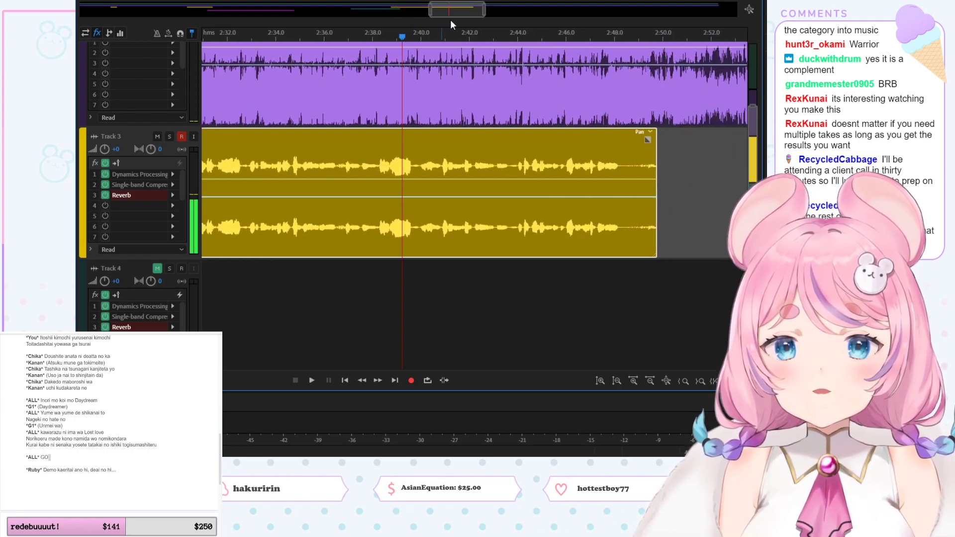
Step: Highlight the "kawarazu ni ima wa Lost love" lyric, followed by the two lines from "Norikoeru made" to "togisumashiteru"
left_click(138, 426)
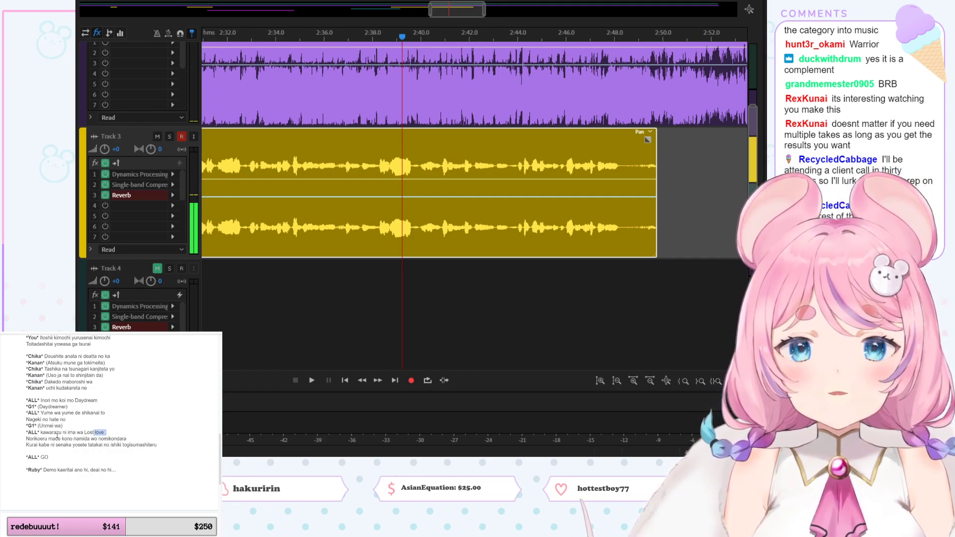
left_click_drag(40, 432, 108, 432)
left_click(116, 446)
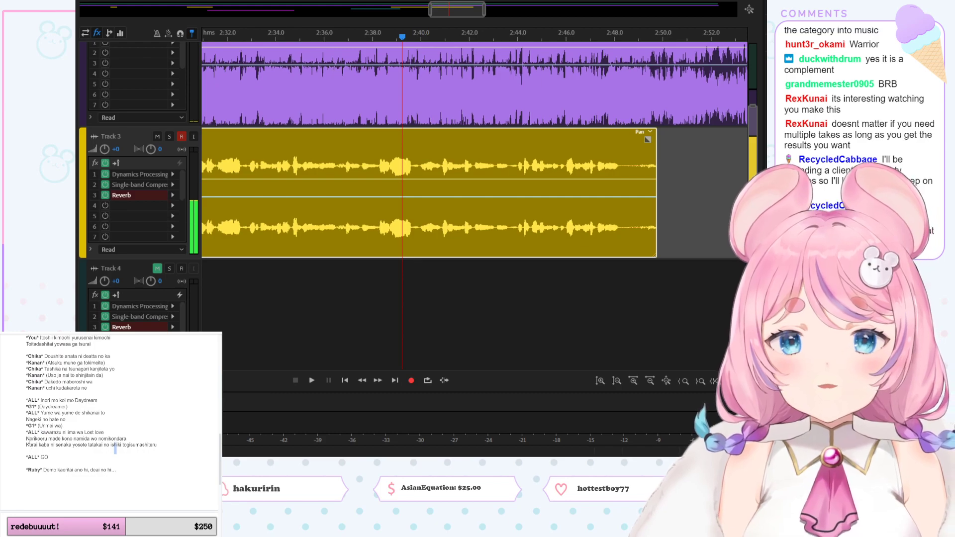
left_click_drag(26, 439, 151, 445)
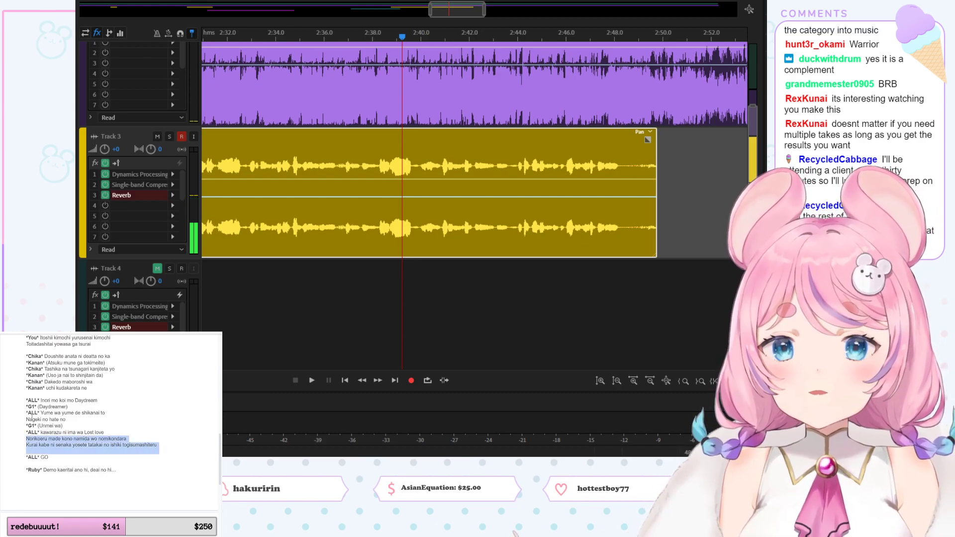
Step: Delete the Track 3 take that starts at about 2:14
left_click(462, 6)
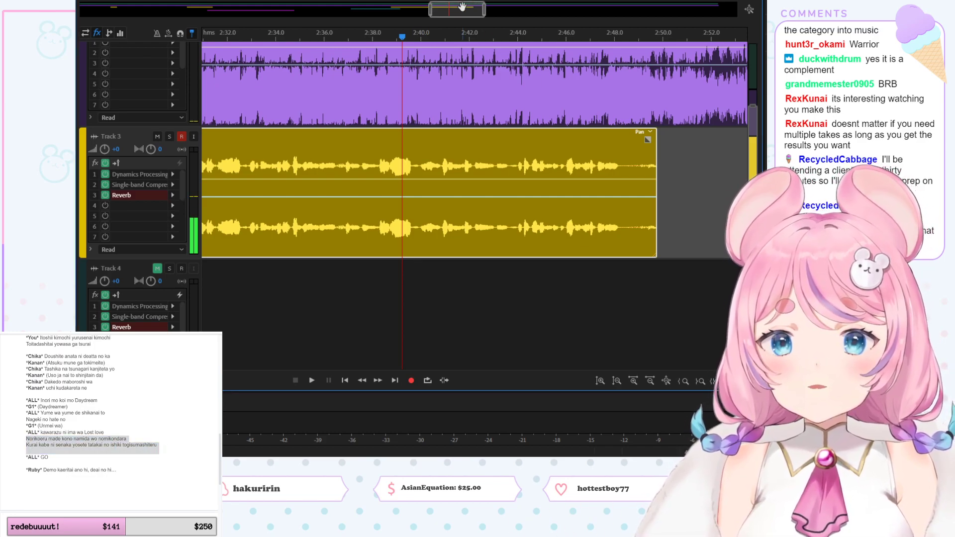
left_click_drag(459, 11, 404, 11)
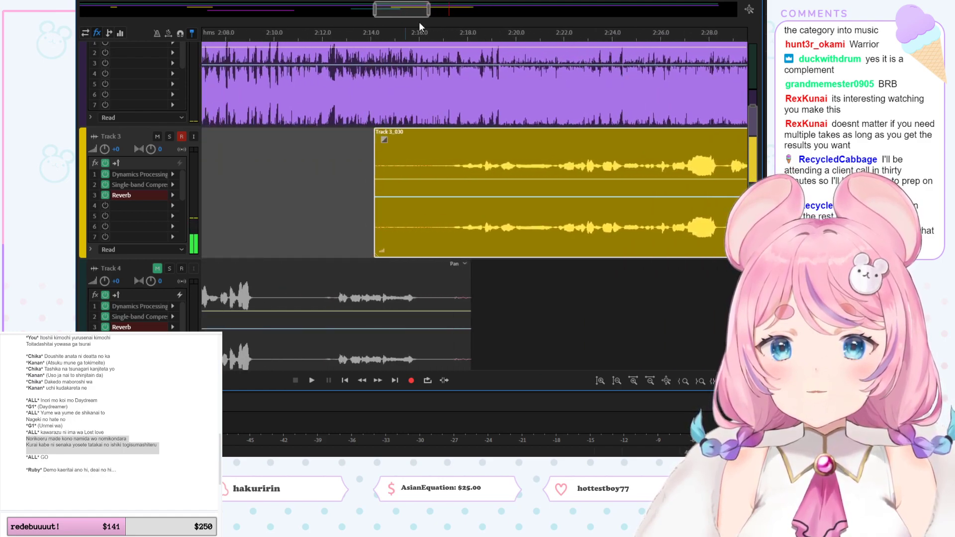
left_click(452, 37)
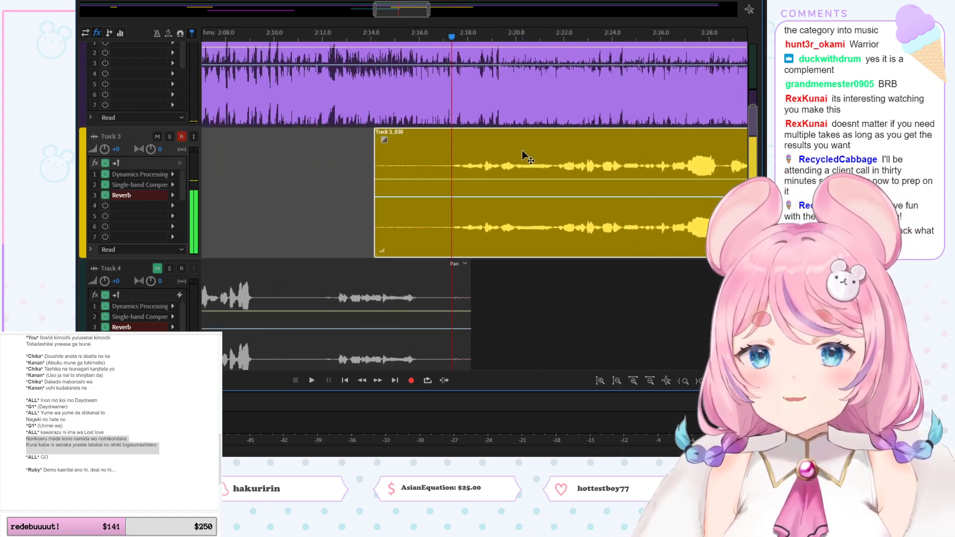
key("Delete")
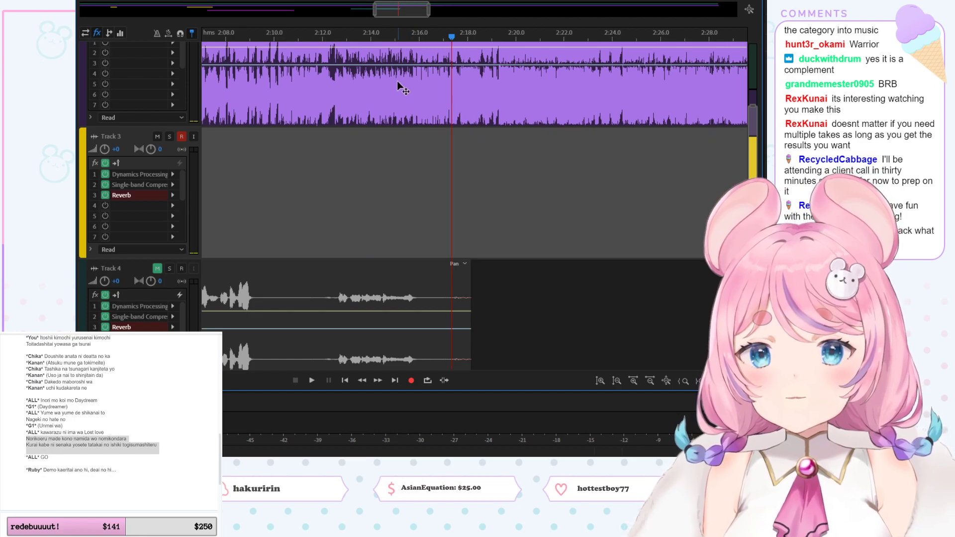
Step: Record another vocal take on Track 3 from about 2:14 to about 2:52
left_click(373, 38)
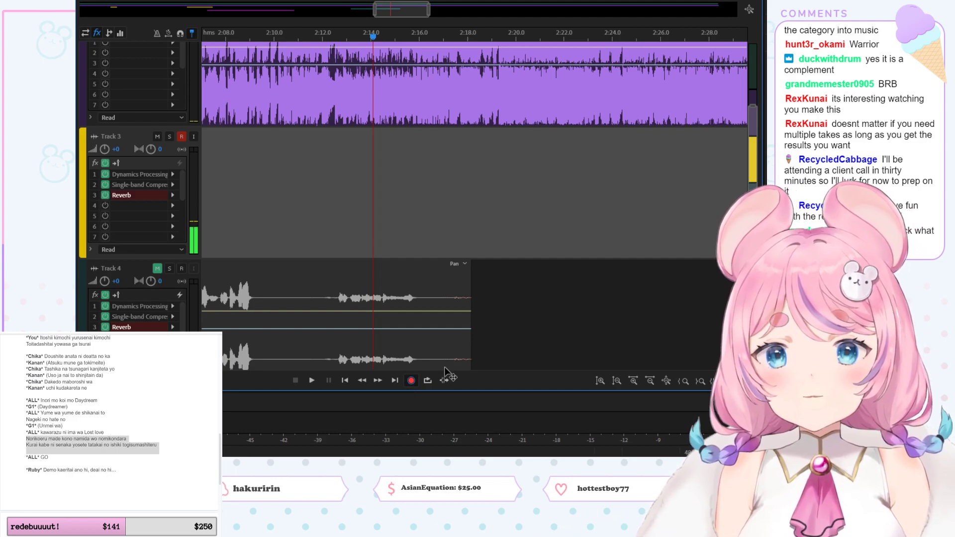
key("shift+space")
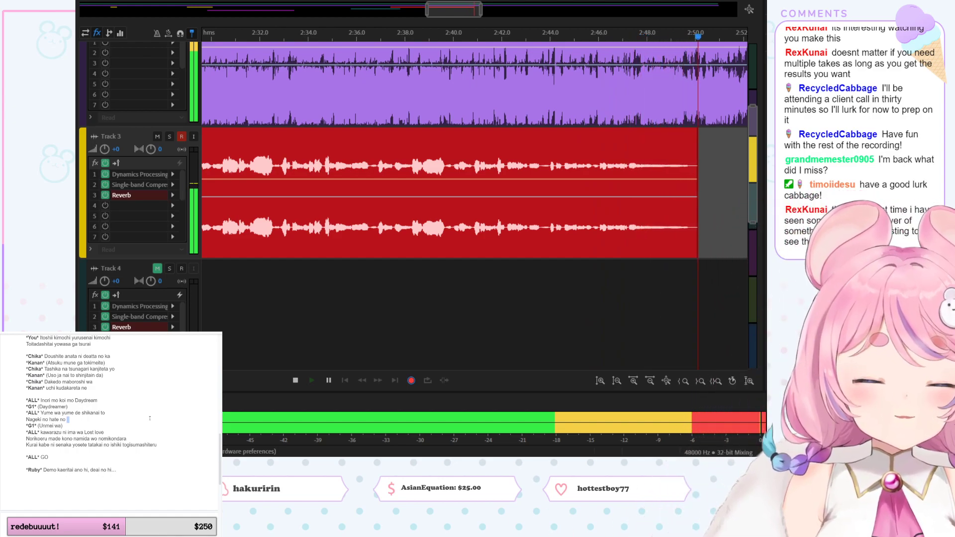
key("space")
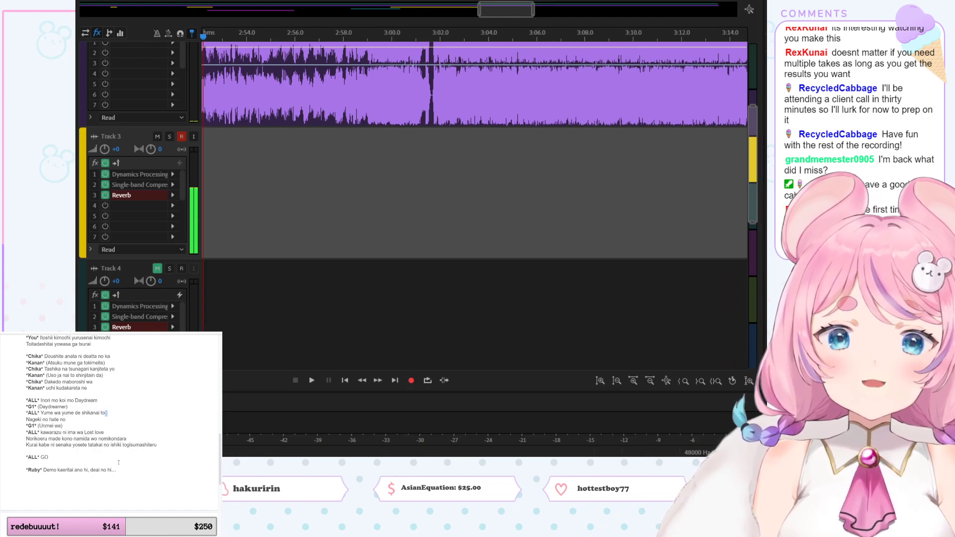
Step: Highlight "tatakai no ishiki togisumashiteru" in the lyrics and look over the beginning of the new Track 3 take
left_click_drag(88, 445, 172, 444)
left_click(89, 445)
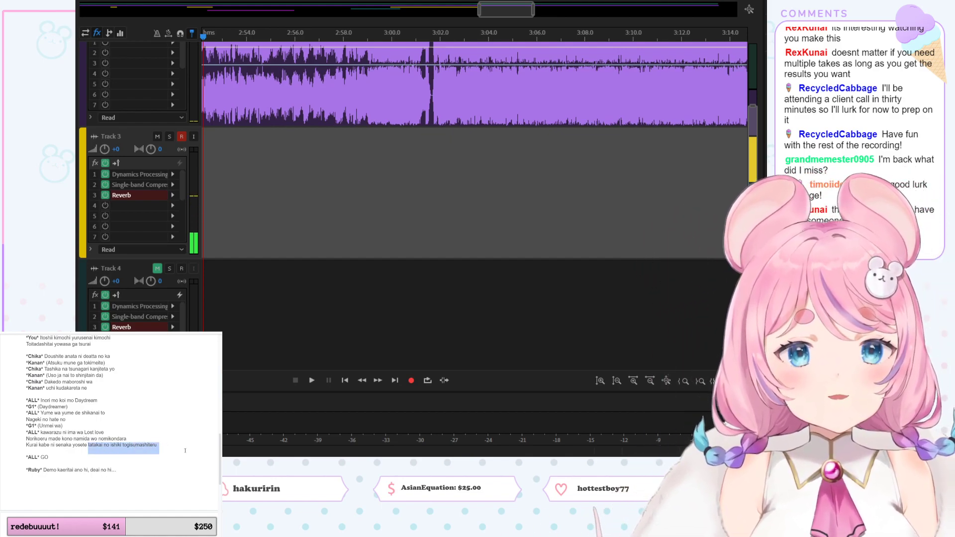
left_click(185, 451)
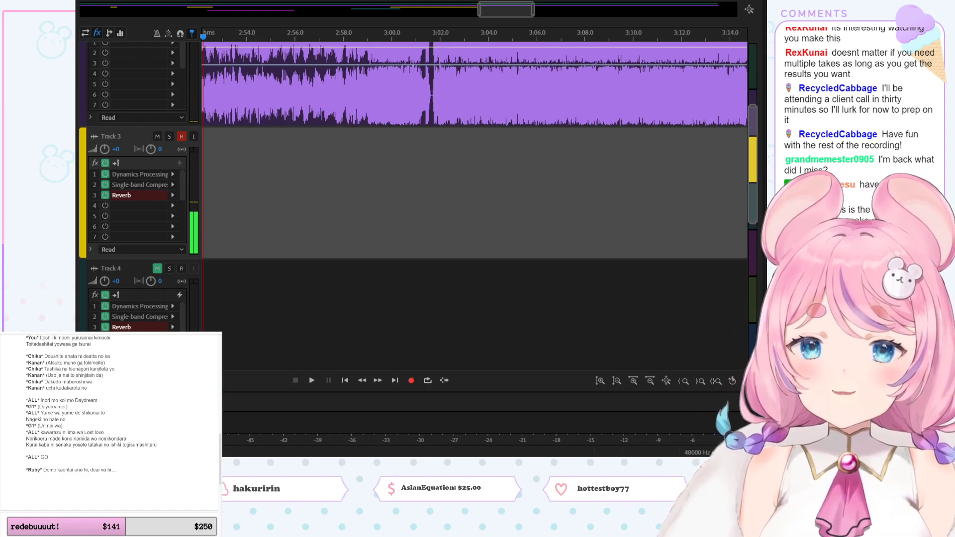
left_click_drag(507, 14, 414, 7)
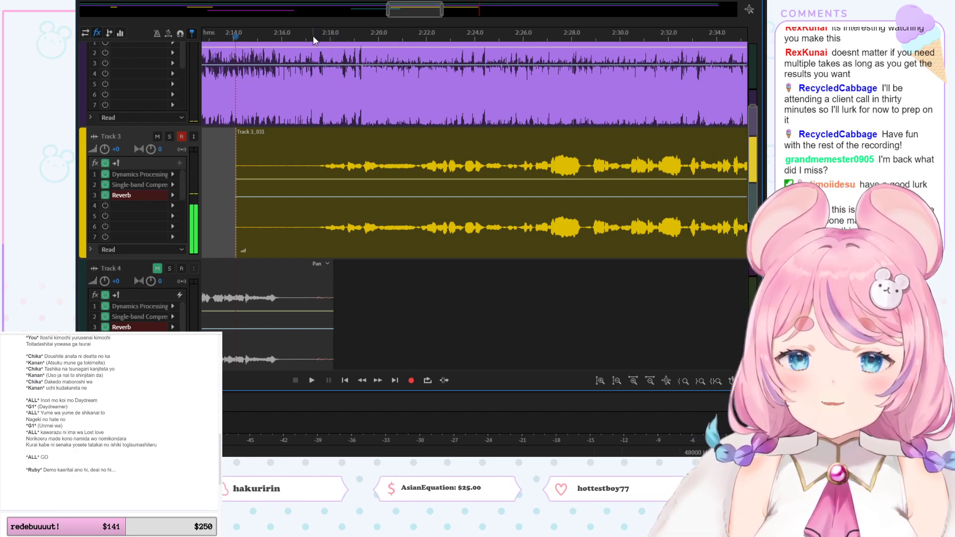
Step: Play the Track 3 take from about 2:17 in the mix, and again with Track 3 soloed through to about 2:50
left_click(314, 37)
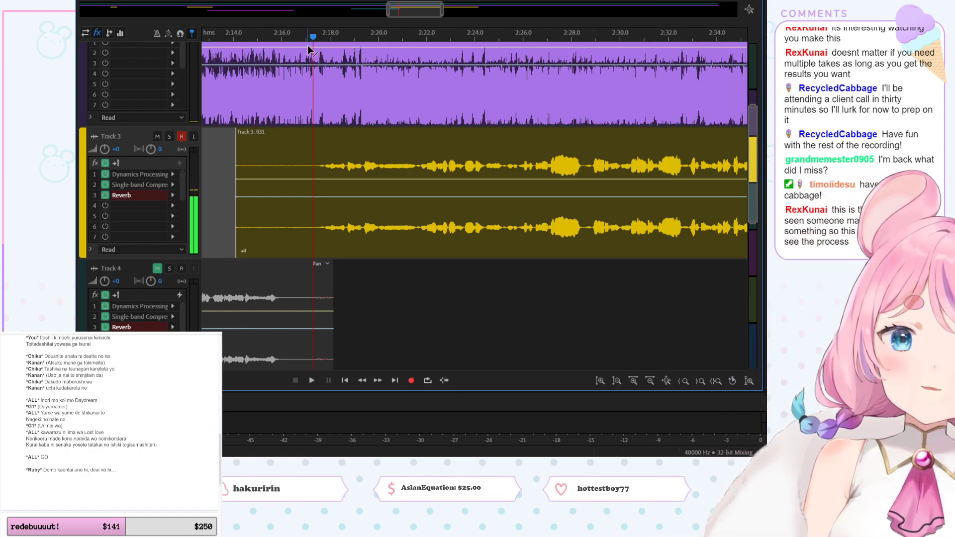
key("space")
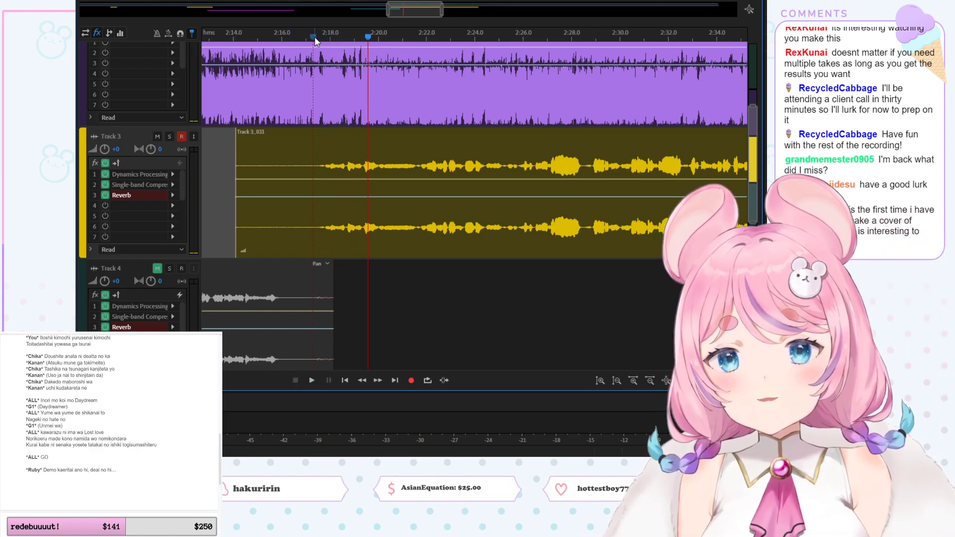
key("space")
left_click(309, 37)
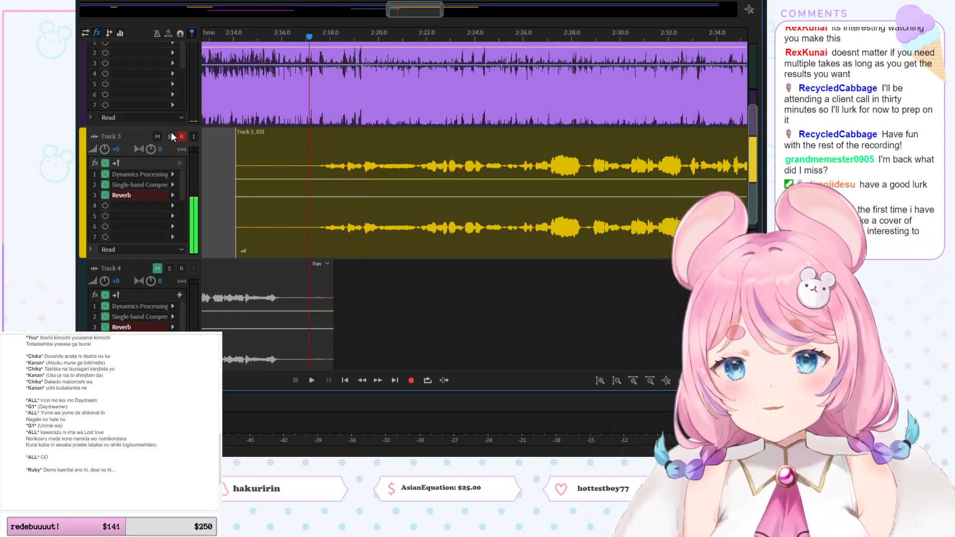
left_click(169, 138)
key("space")
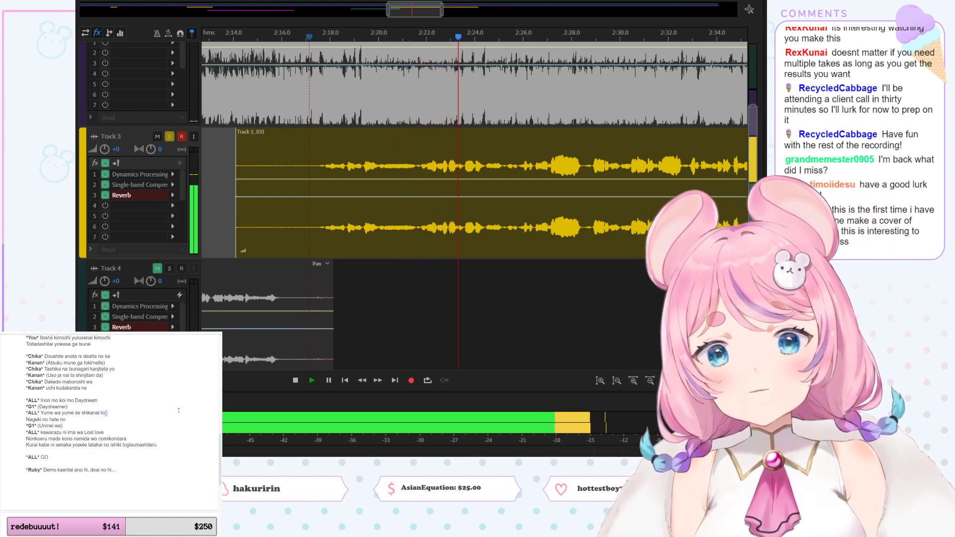
left_click(178, 411)
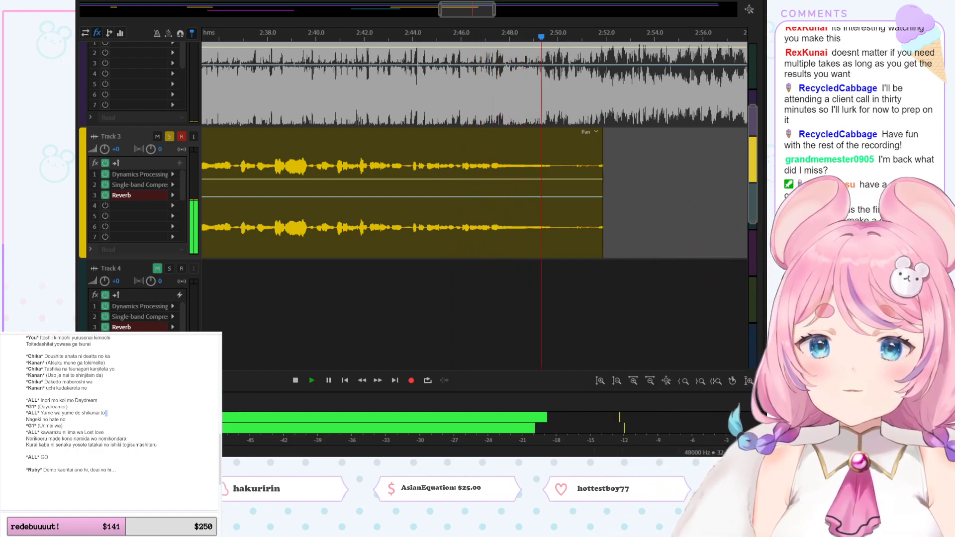
key("space")
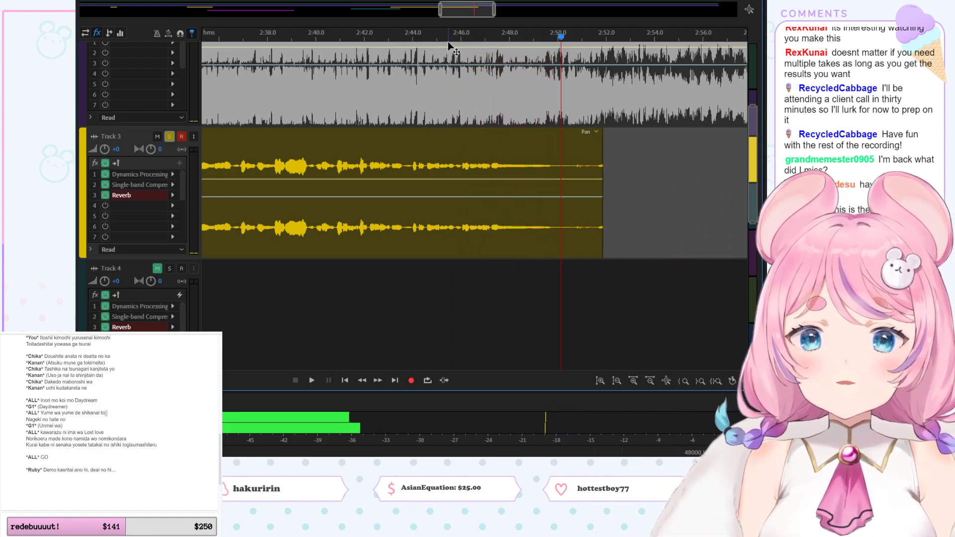
Step: Place the playhead at about 2:43 and highlight the "tatakai no ishiki togisumashiteru" lyric for checking
left_click(392, 37)
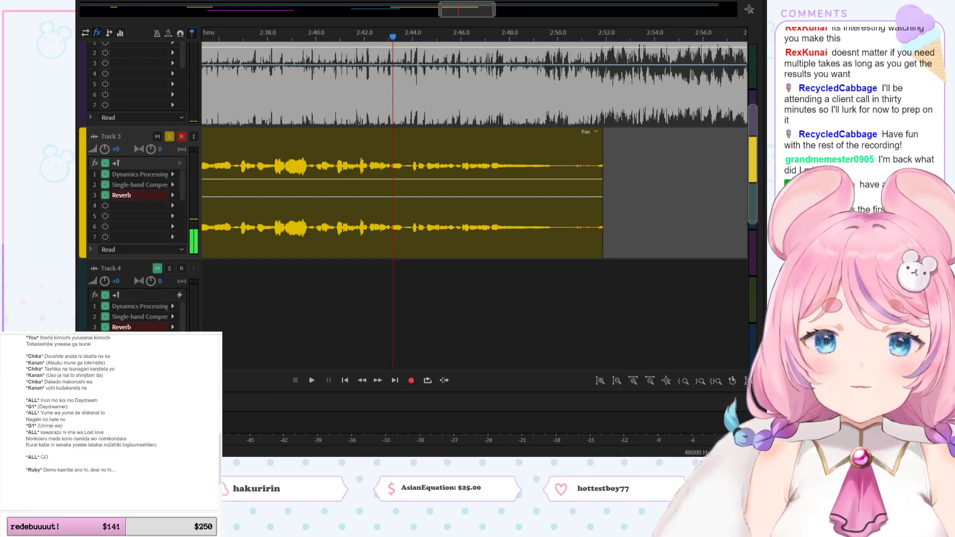
left_click_drag(109, 445, 162, 455)
left_click(174, 454)
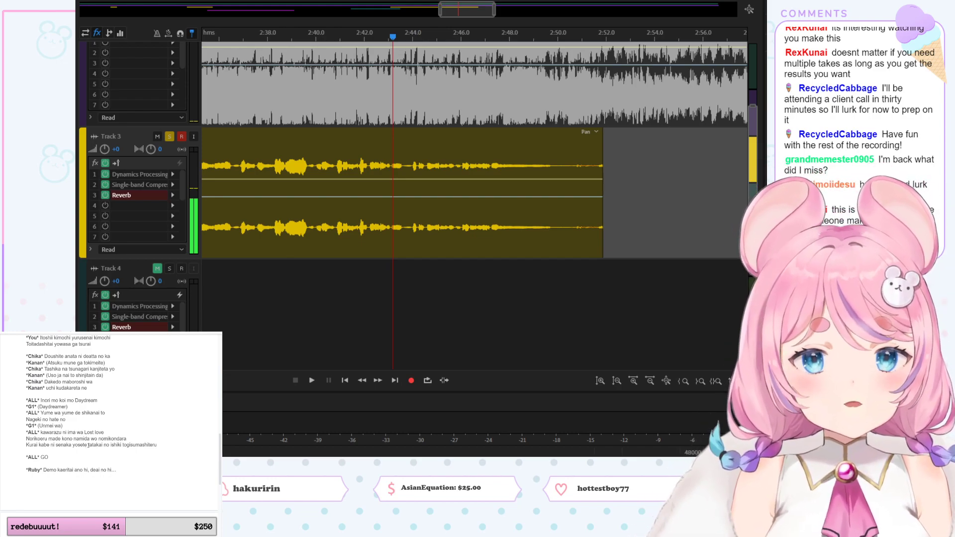
left_click_drag(88, 446, 163, 448)
left_click(183, 451)
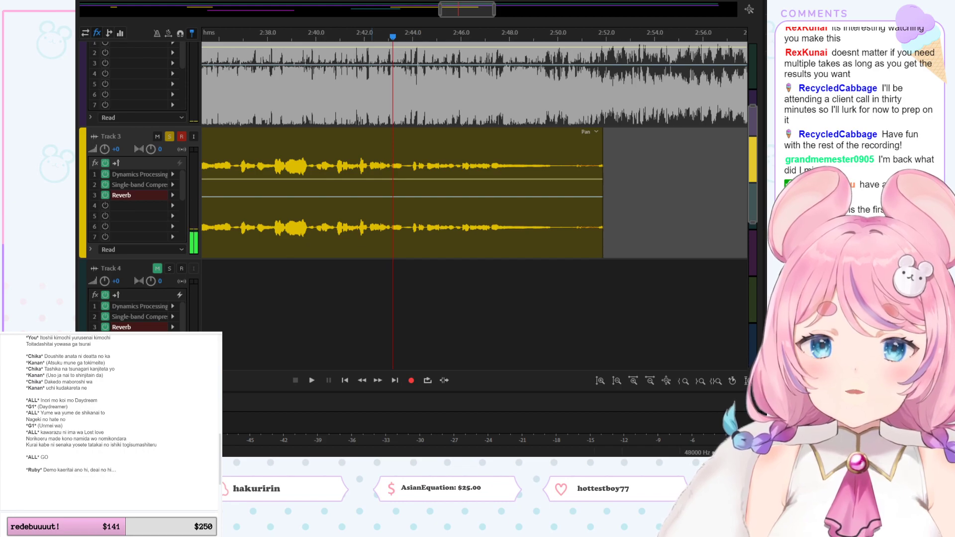
Step: Replay the soloed Track 3 take from about 2:42 and again from about 2:40 to 2:42
key("space")
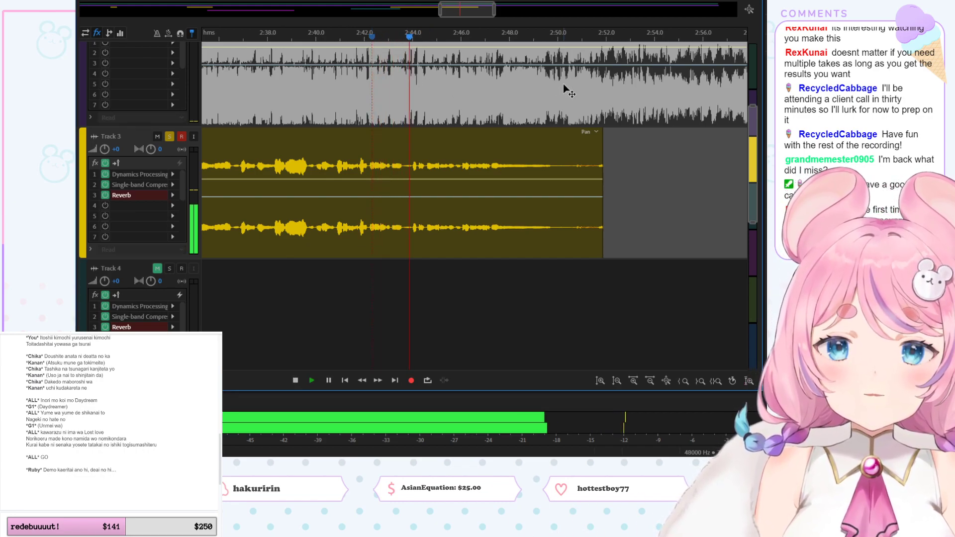
left_click(314, 35)
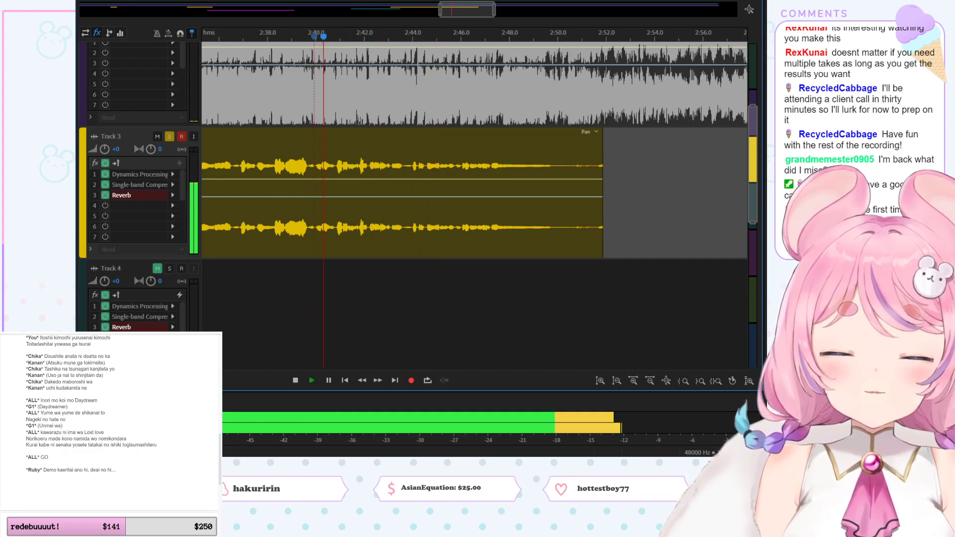
key("space")
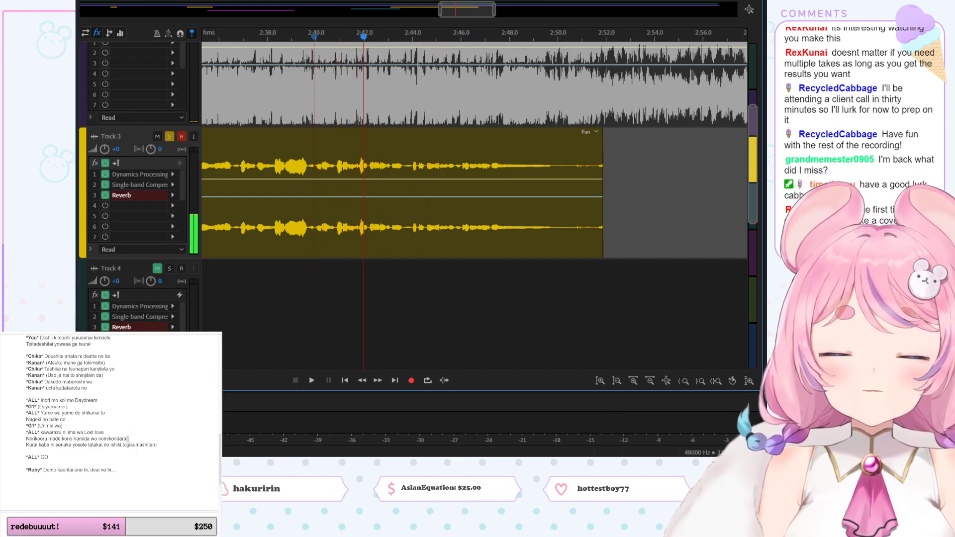
Step: Review the lyric line "Kurai kabe ni senaka yosete tatakai no ishiki togisumashiteru" by highlighting each of its two halves
left_click(67, 419)
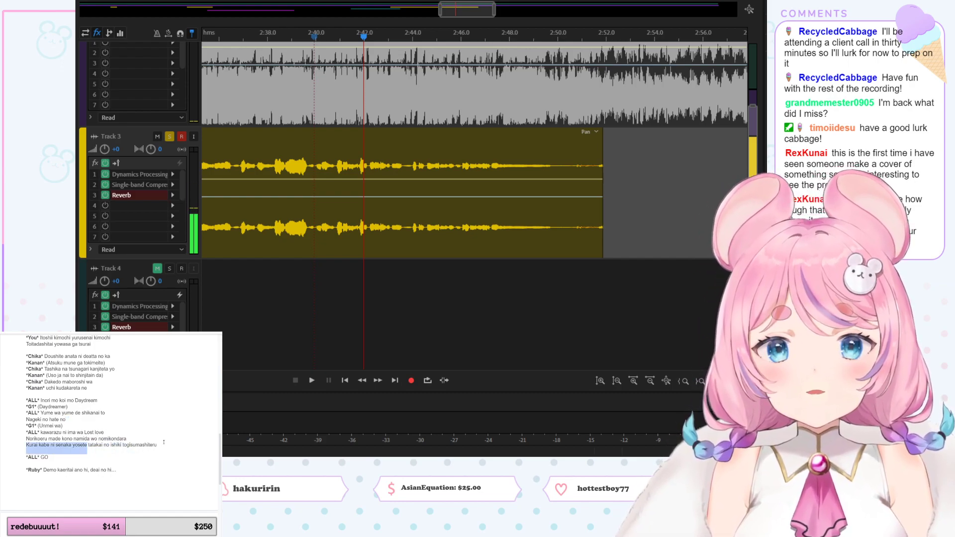
left_click_drag(89, 445, 155, 445)
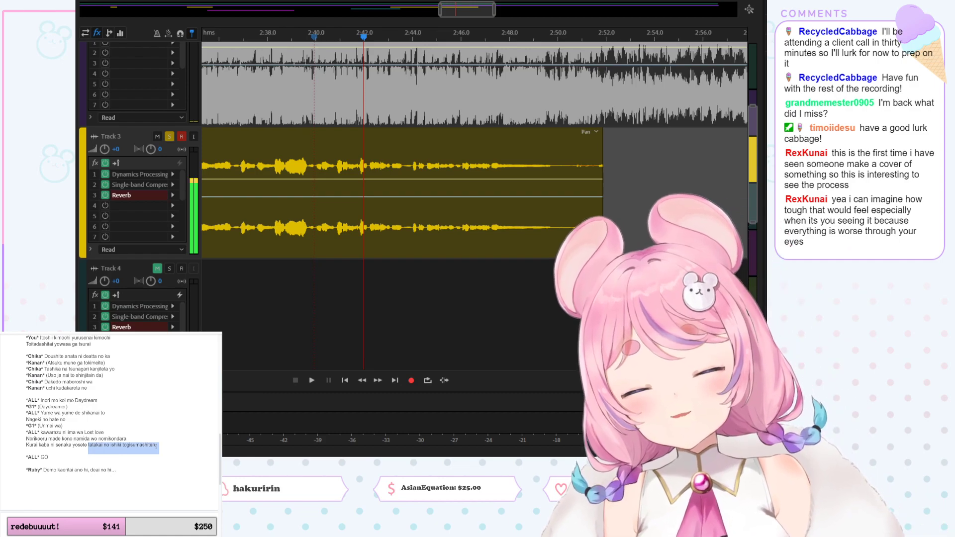
left_click(156, 446)
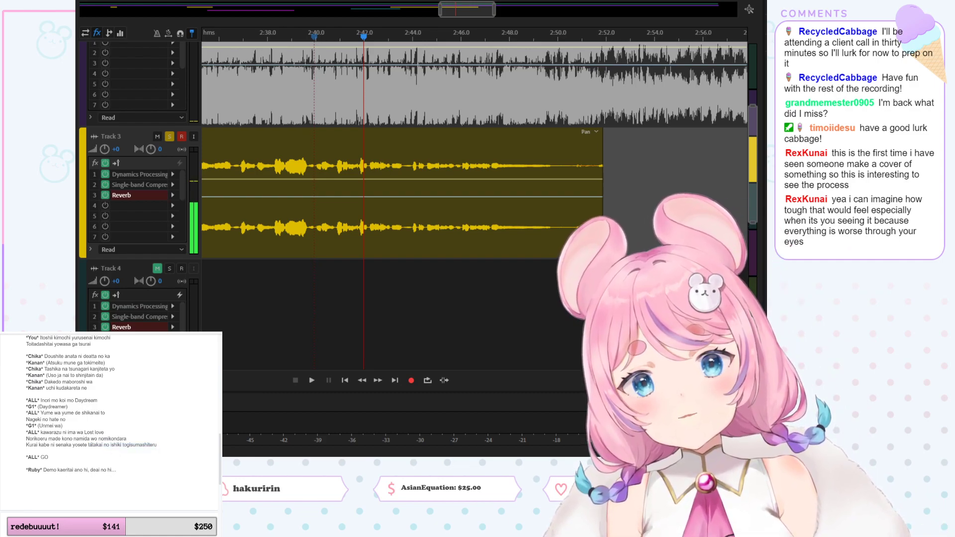
left_click_drag(88, 446, 26, 447)
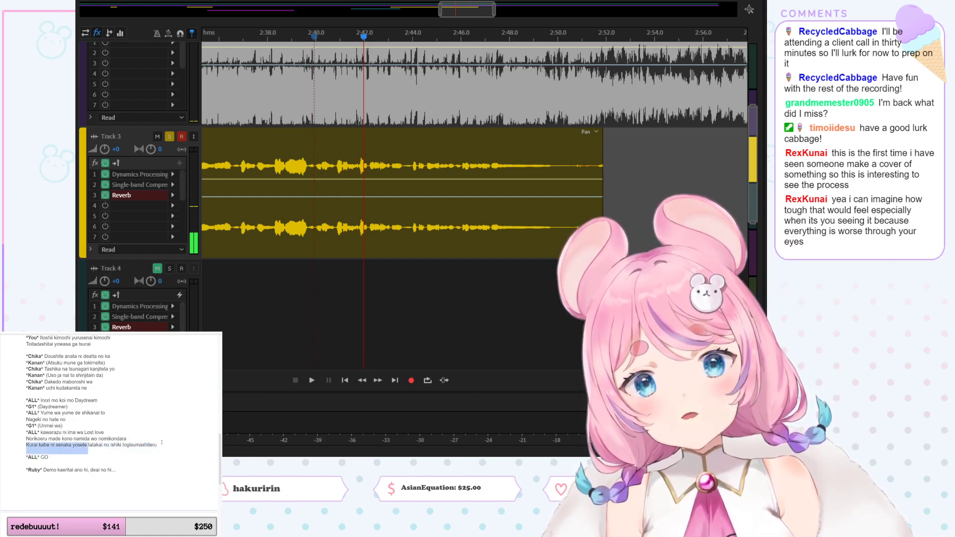
left_click(98, 448)
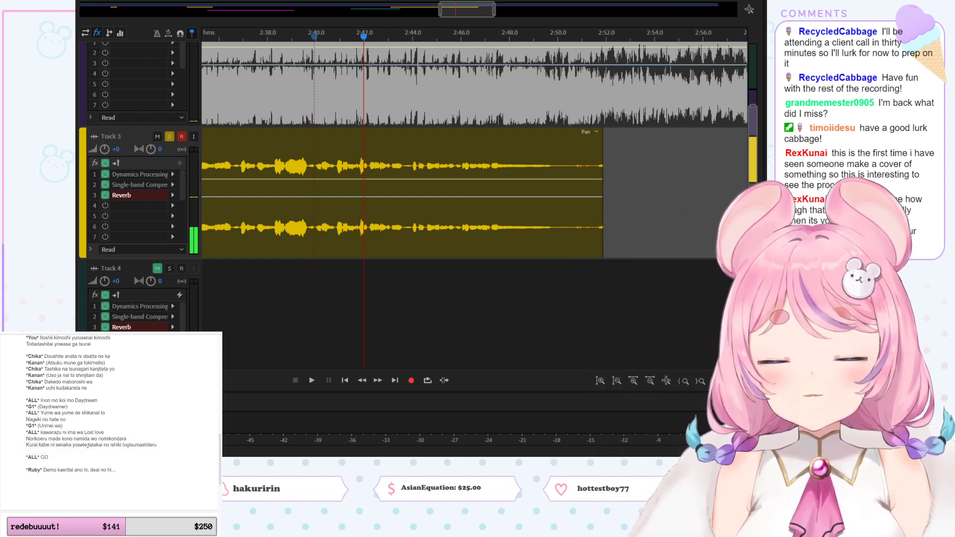
left_click_drag(88, 446, 163, 446)
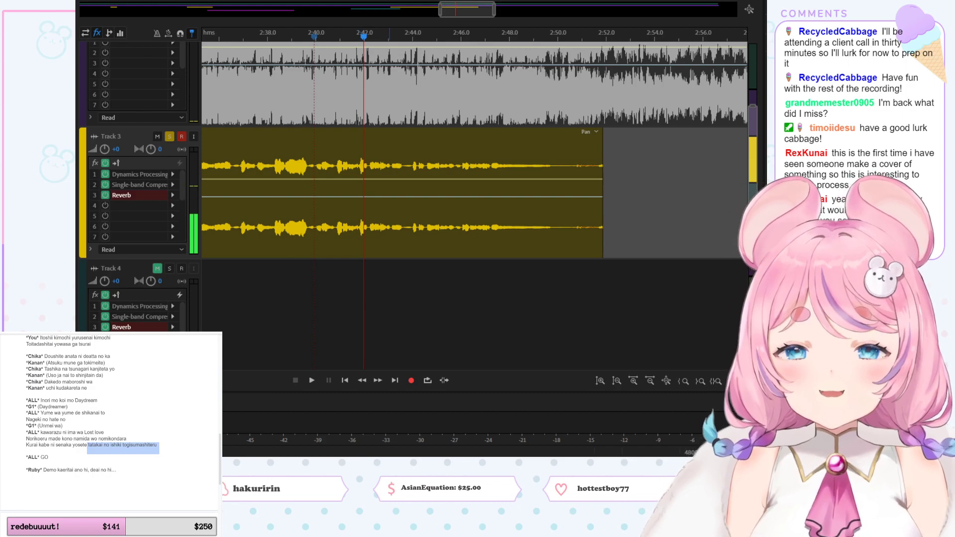
left_click(91, 451)
left_click_drag(88, 447, 174, 447)
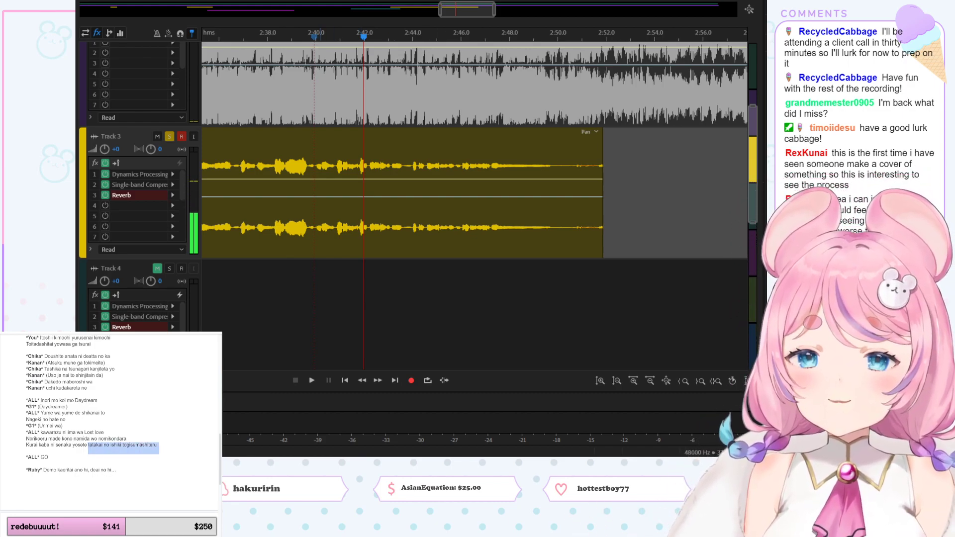
Step: Listen to the end of the soloed Track 3 take once more from about 2:40
left_click(316, 36)
key("space")
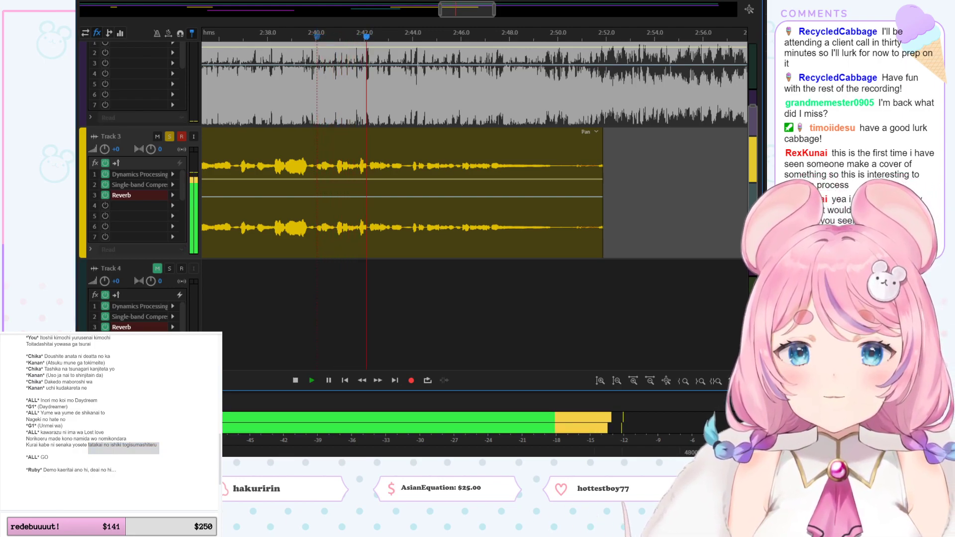
left_click(27, 464)
Step: Play the soloed Track 3 take from about 2:18 to about 2:44, following the lyrics from the "Inori mo koi mo Daydream" line
scroll(298, 149, "left", 5)
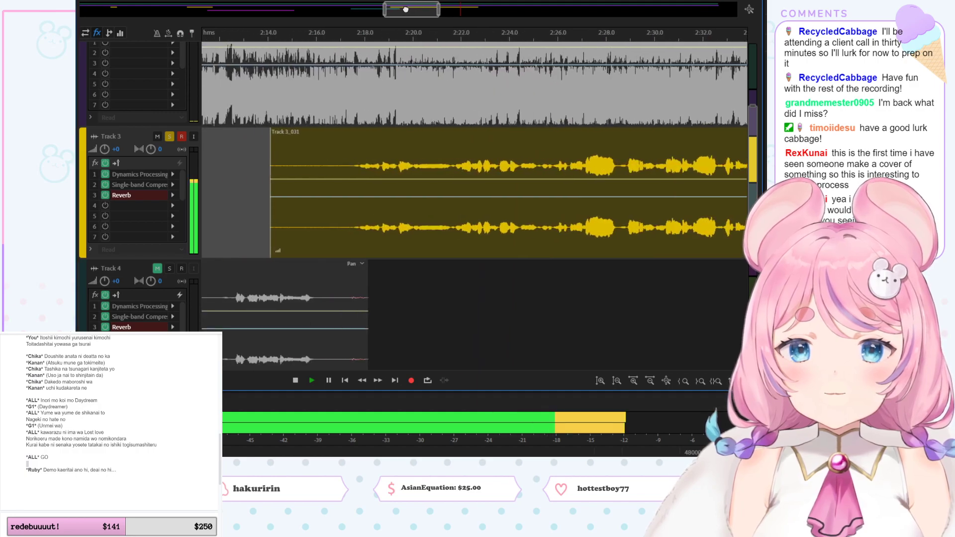
left_click(364, 37)
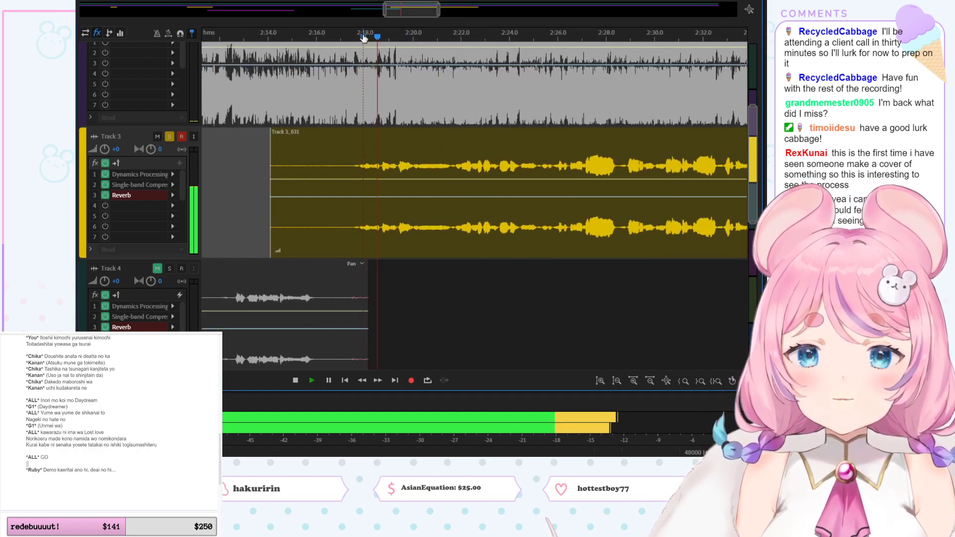
scroll(98, 418, "up", 1)
scroll(98, 417, "up", 2)
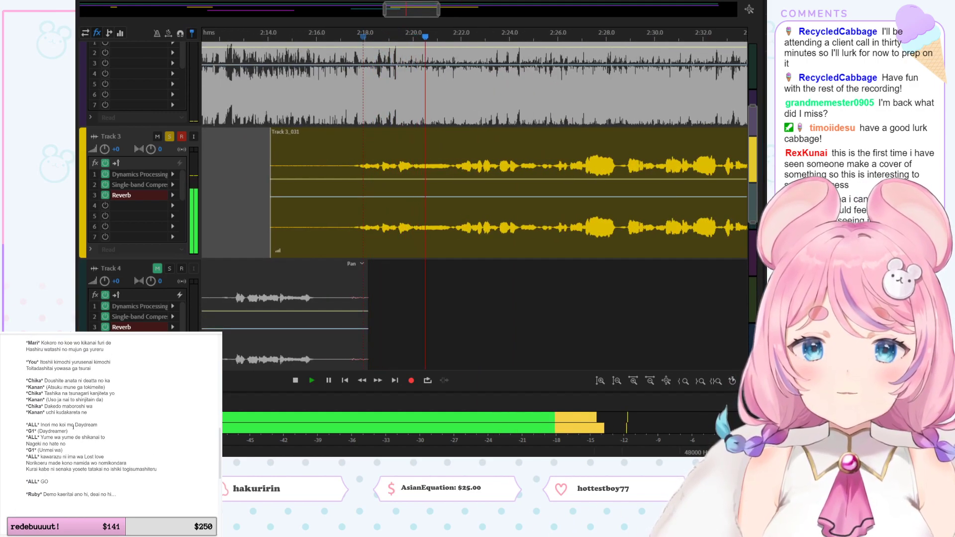
double_click(91, 425)
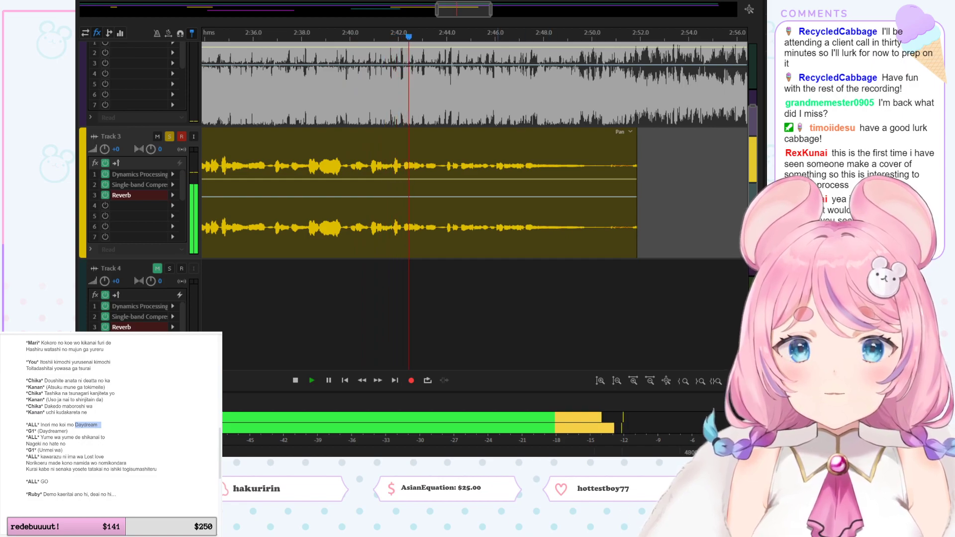
key("space")
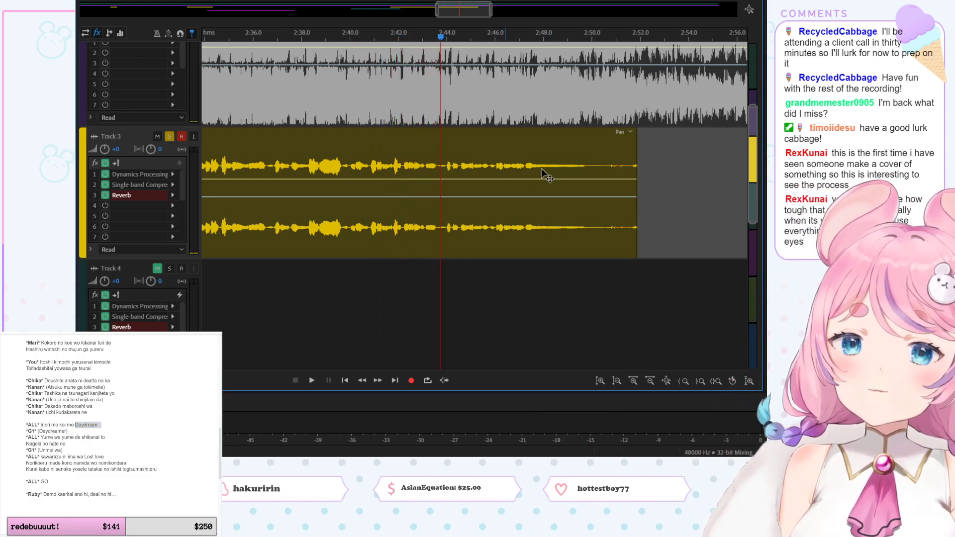
Step: Delete the Track 3 take that starts at about 2:14 and turn off solo on Track 3
left_click_drag(547, 168, 556, 150)
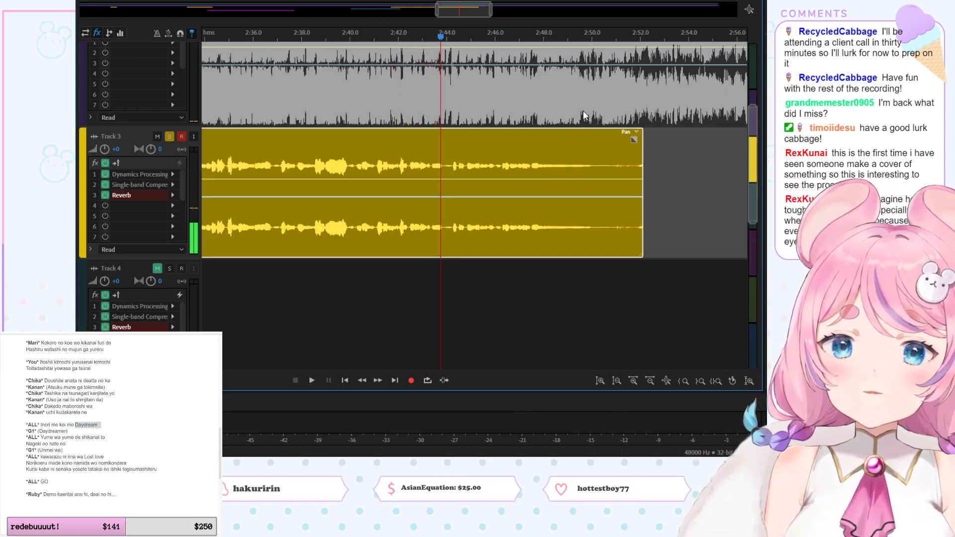
key("Delete")
left_click_drag(467, 9, 412, 4)
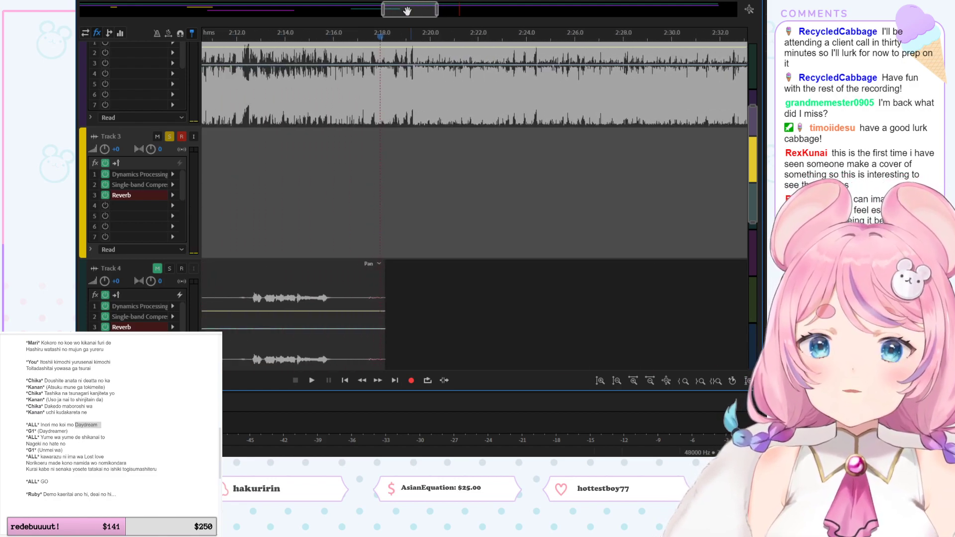
left_click(277, 36)
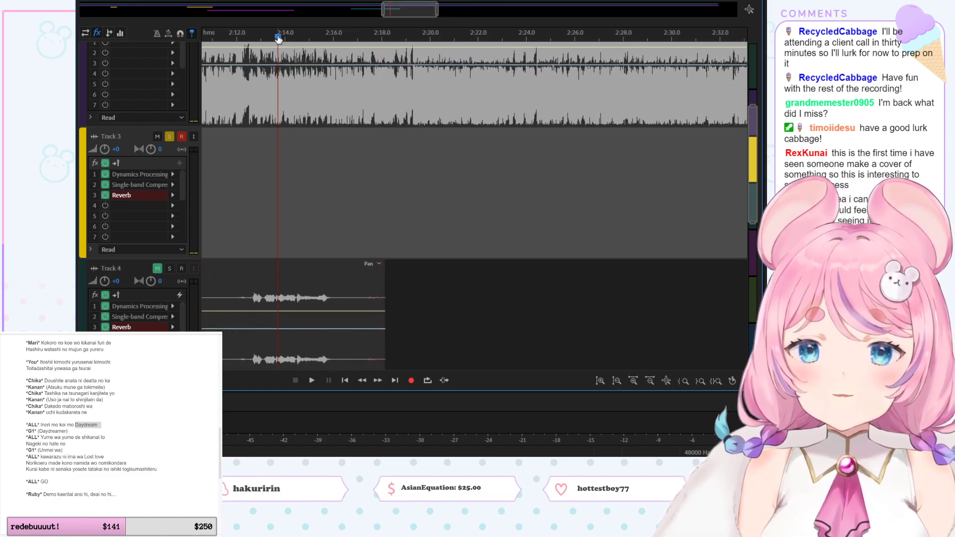
left_click(169, 136)
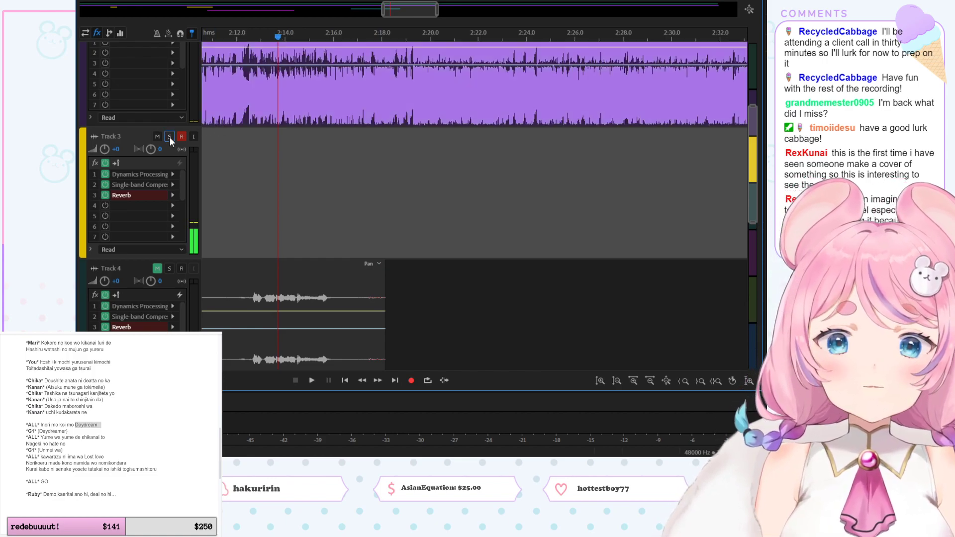
left_click(267, 37)
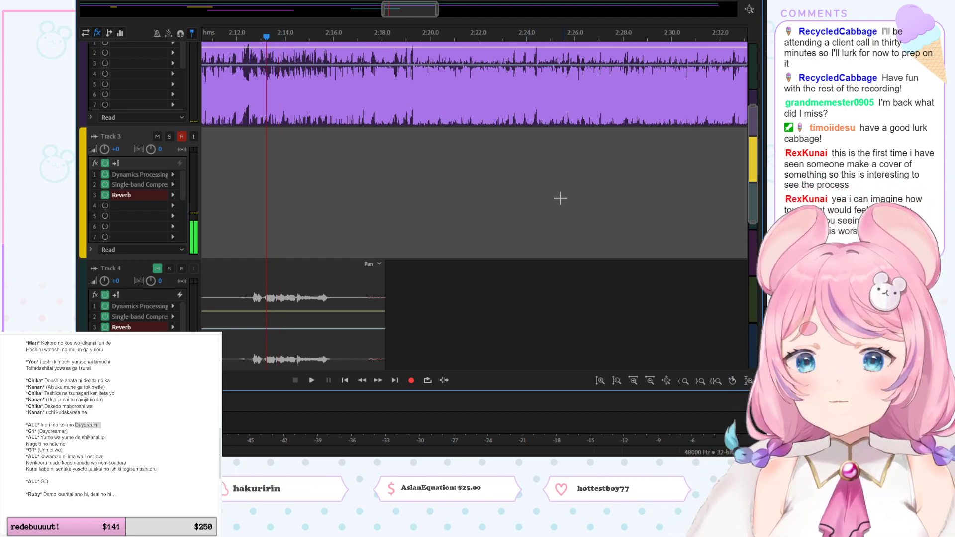
left_click(411, 380)
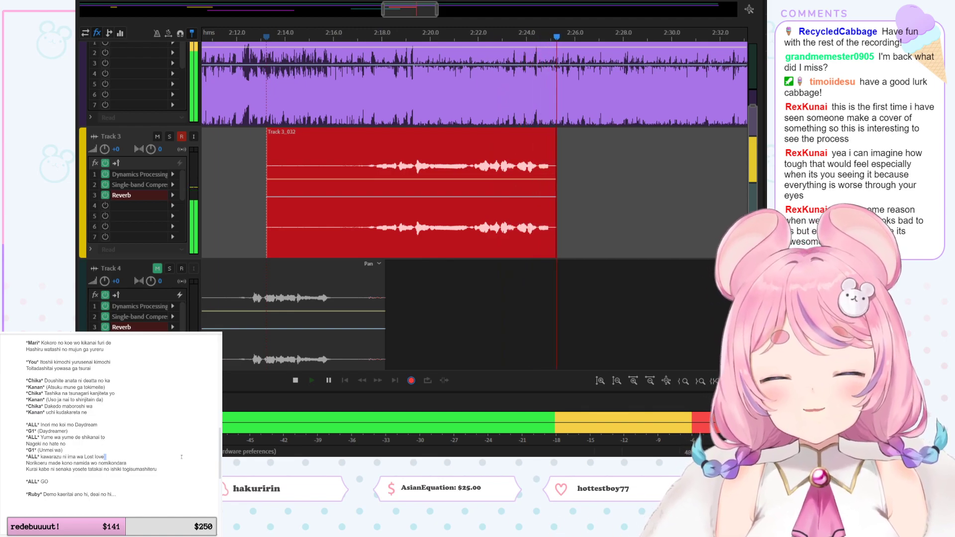
key("space")
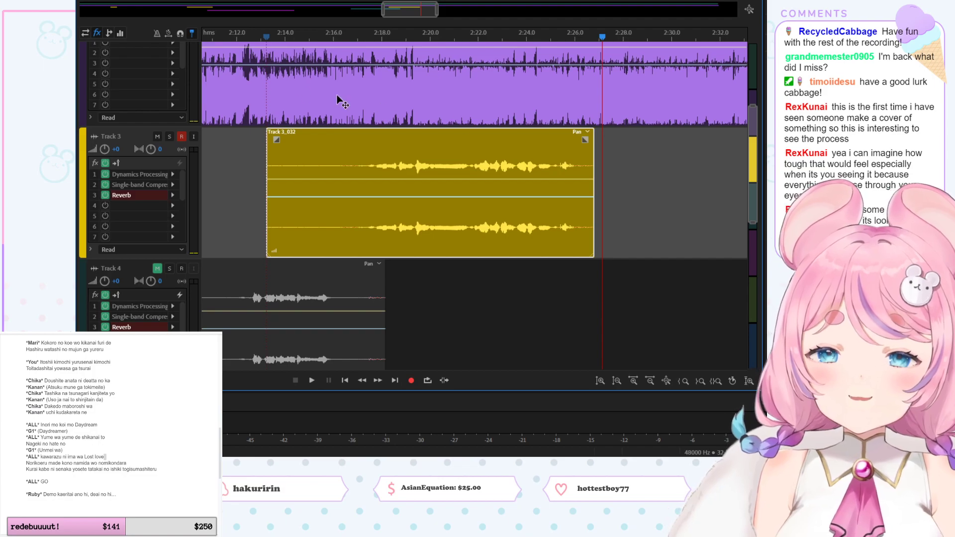
key("ctrl+z")
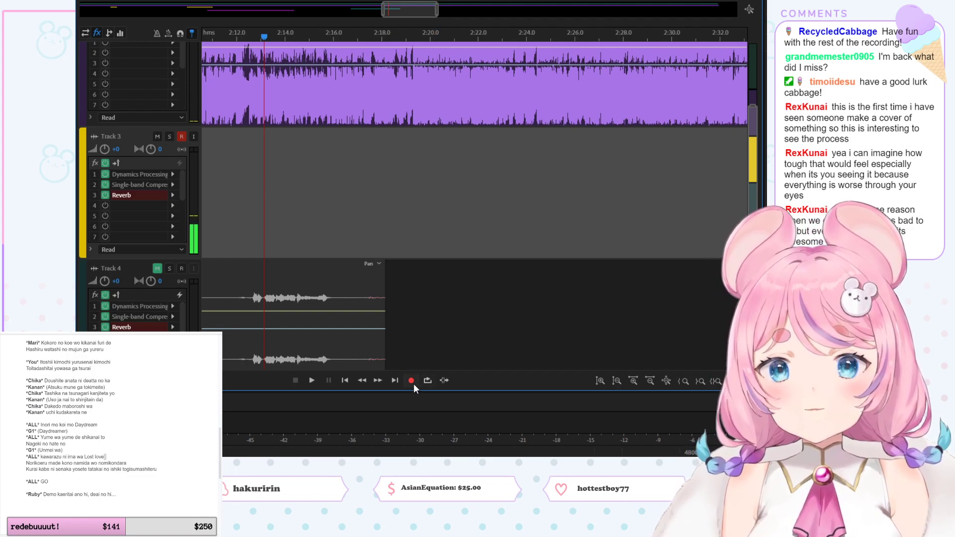
Step: Record a new vocal take on Track 3 from about 2:13 to about 2:52
left_click(411, 381)
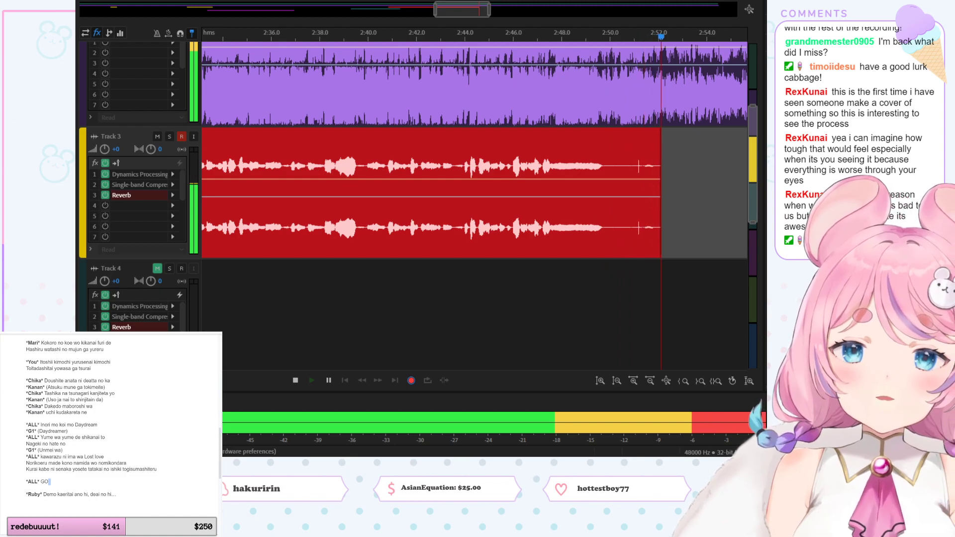
key("space")
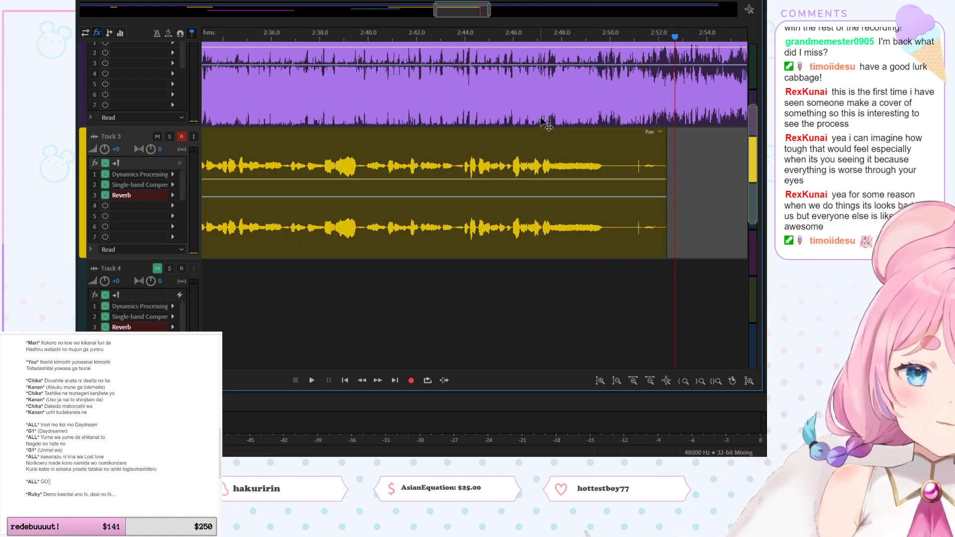
Step: Solo Track 3 and play its new take from about 2:17 to about 2:52
left_click(384, 39)
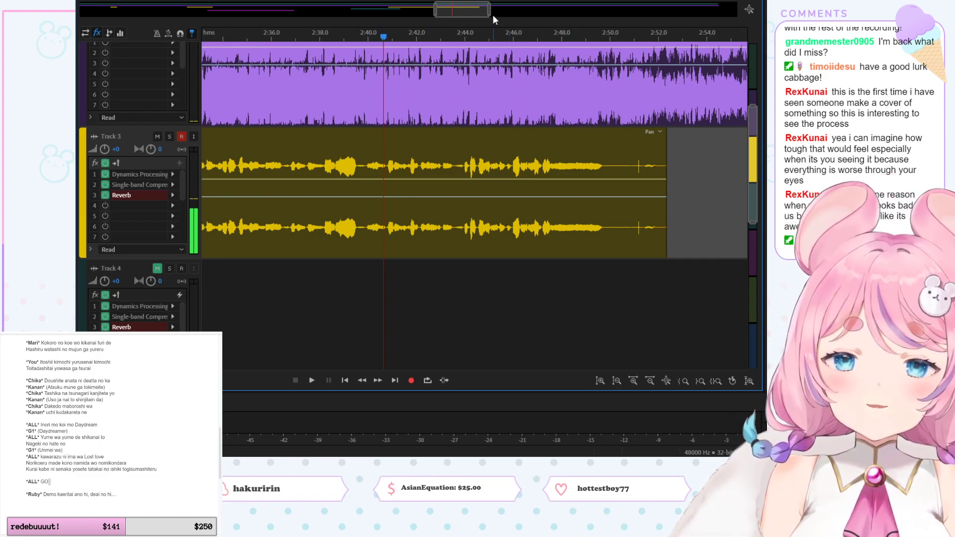
left_click_drag(456, 9, 401, 9)
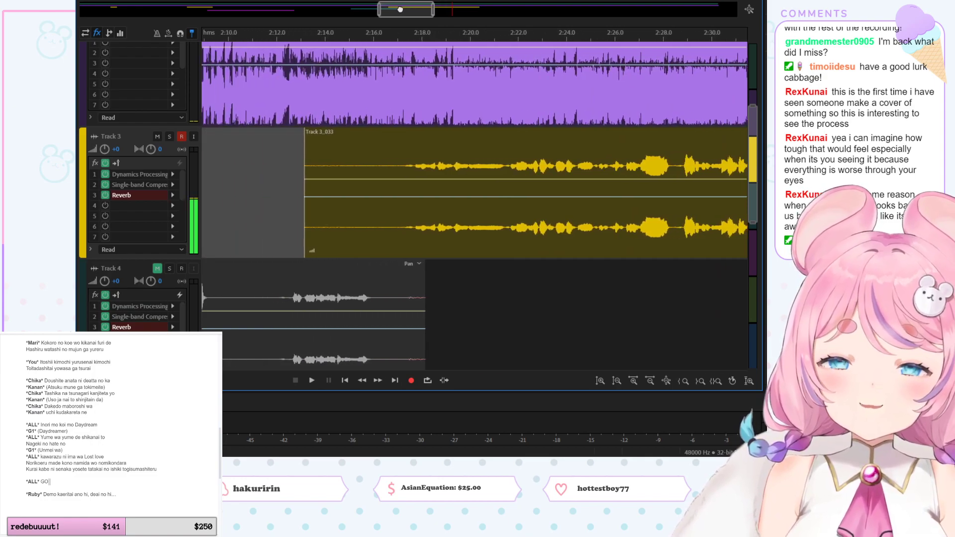
left_click(169, 136)
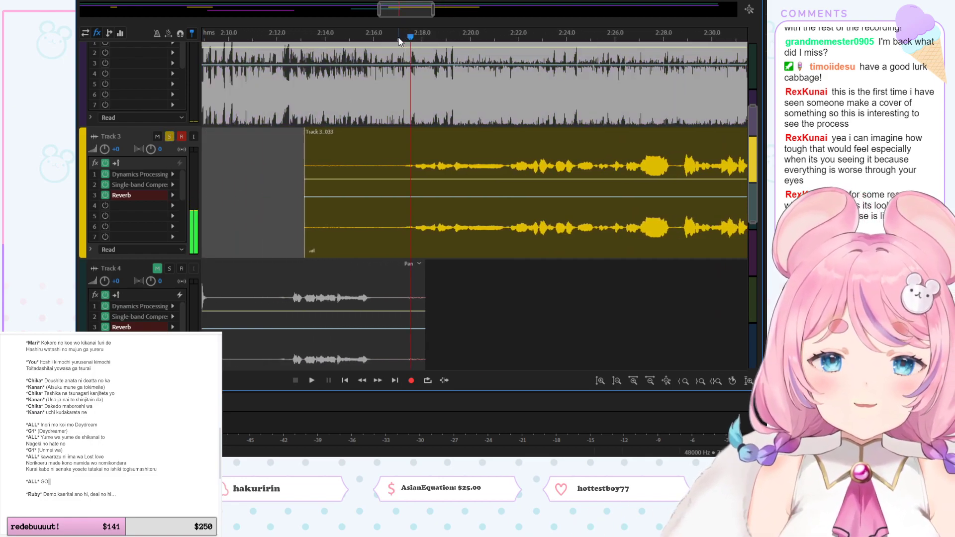
key("space")
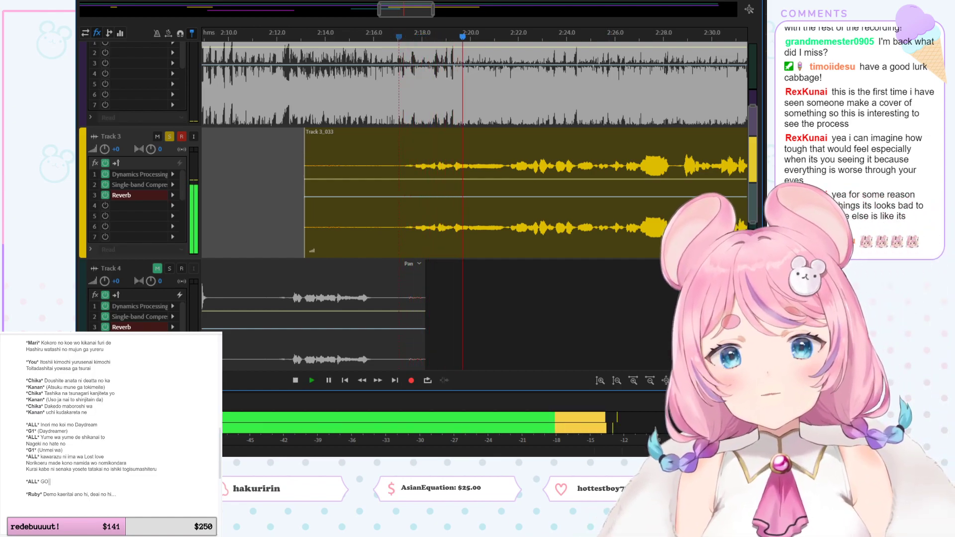
left_click(398, 38)
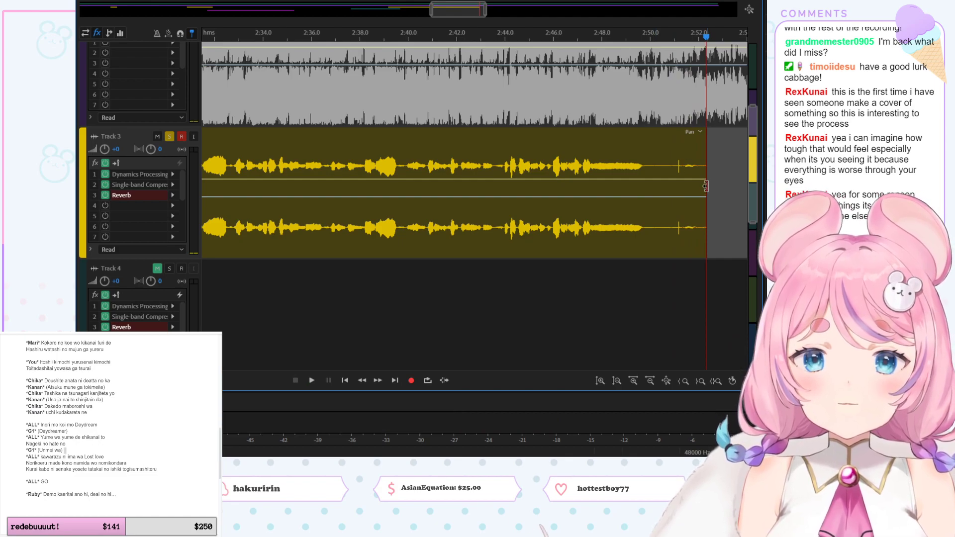
Step: Trim the end of the Track 3 take back to about 2:50 and listen to its last phrases from about 2:46 and 2:43
left_click_drag(705, 186, 646, 186)
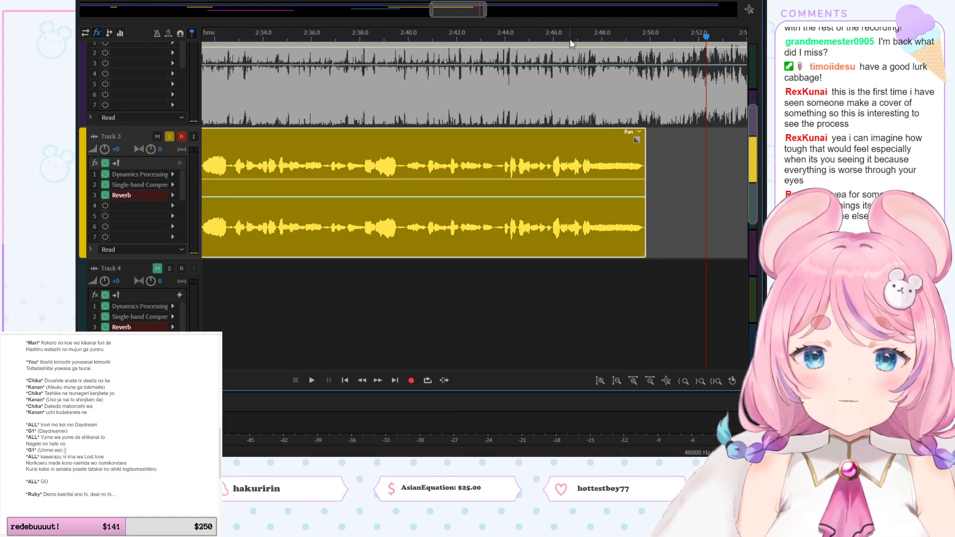
left_click(553, 33)
key("space")
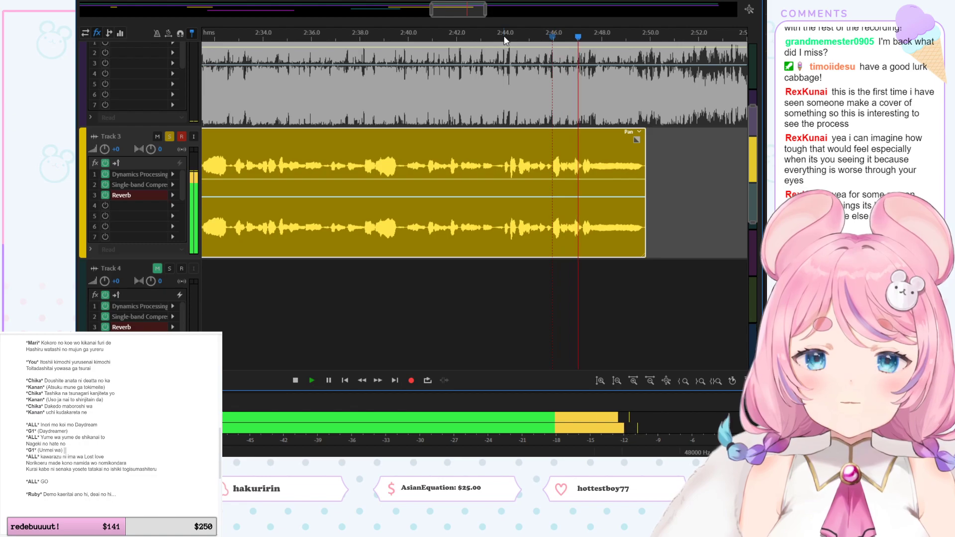
left_click(488, 36)
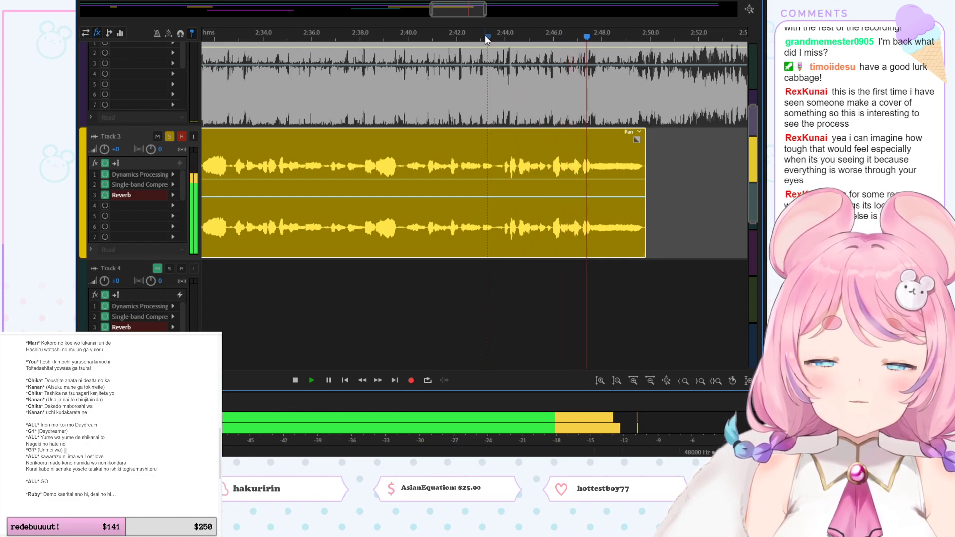
key("space")
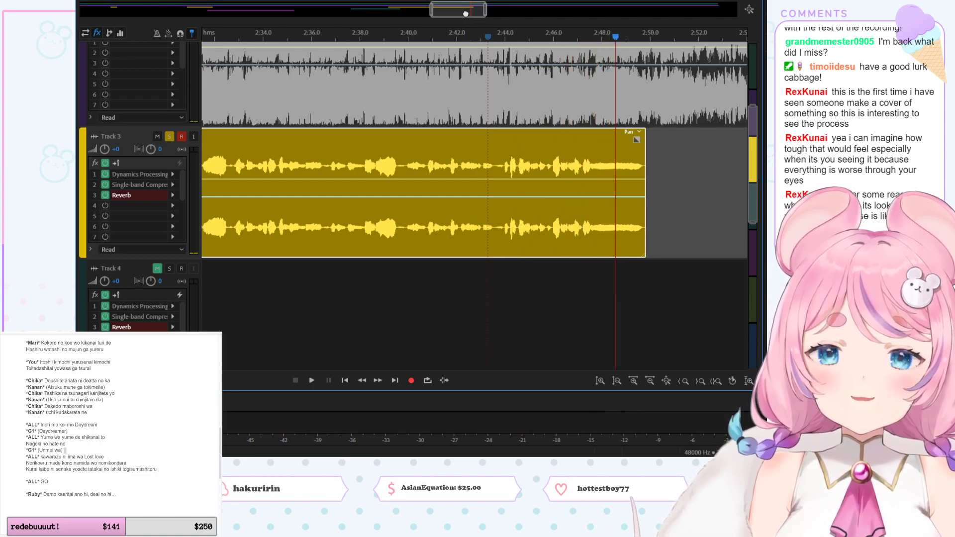
Step: Trim the silent start of the Track 3 take to begin at about 2:16.5
left_click_drag(466, 13, 420, 4)
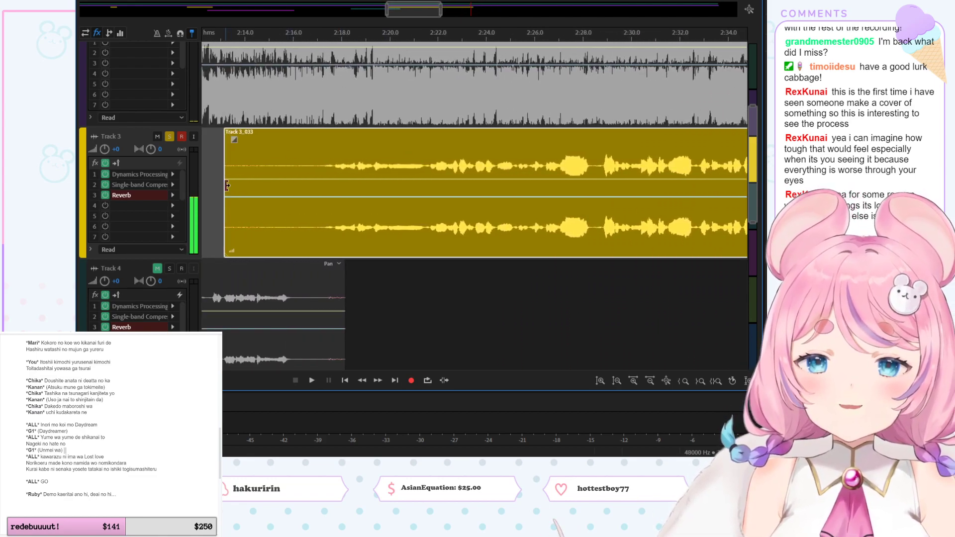
left_click_drag(226, 185, 307, 185)
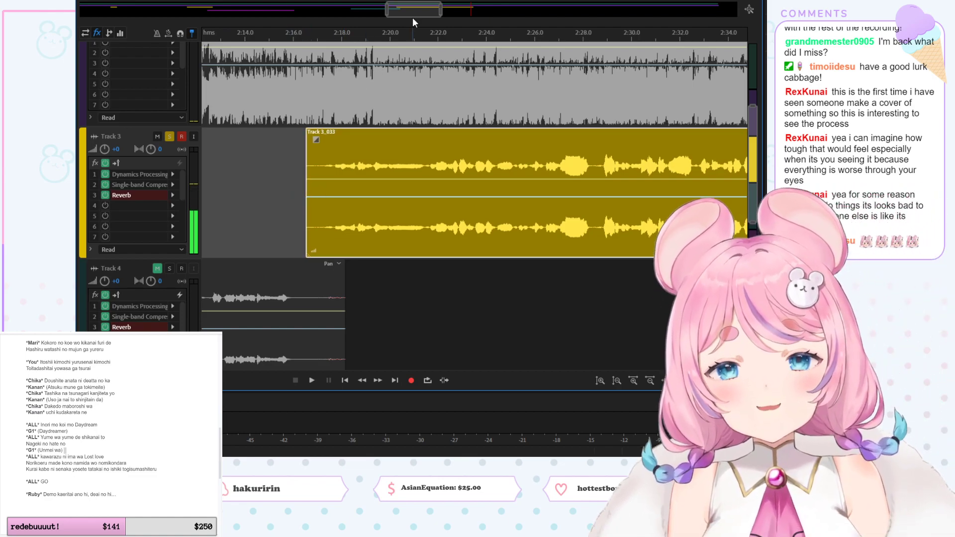
left_click_drag(414, 13, 466, 13)
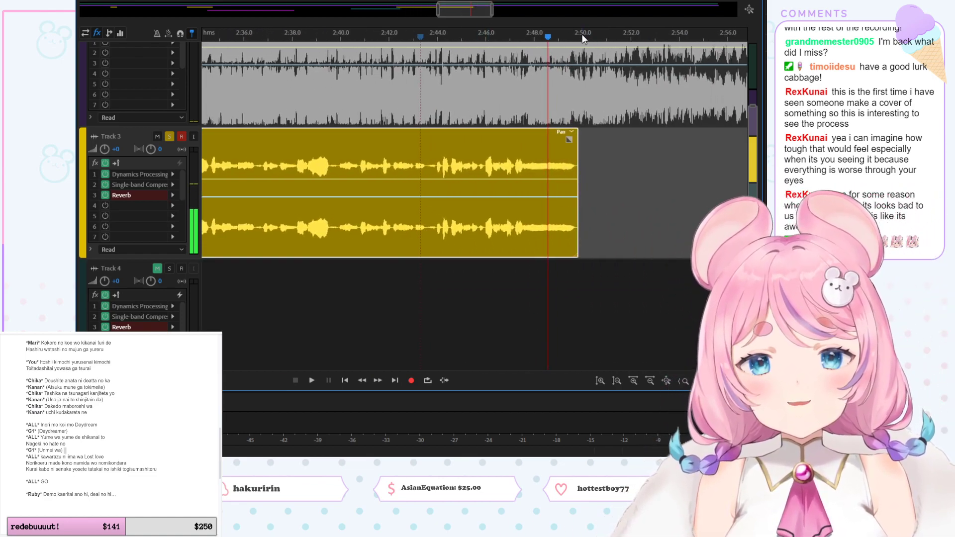
Step: Play the trimmed, soloed Track 3 take from about 2:17.6 through its end at about 2:50
scroll(383, 45, "left", 10)
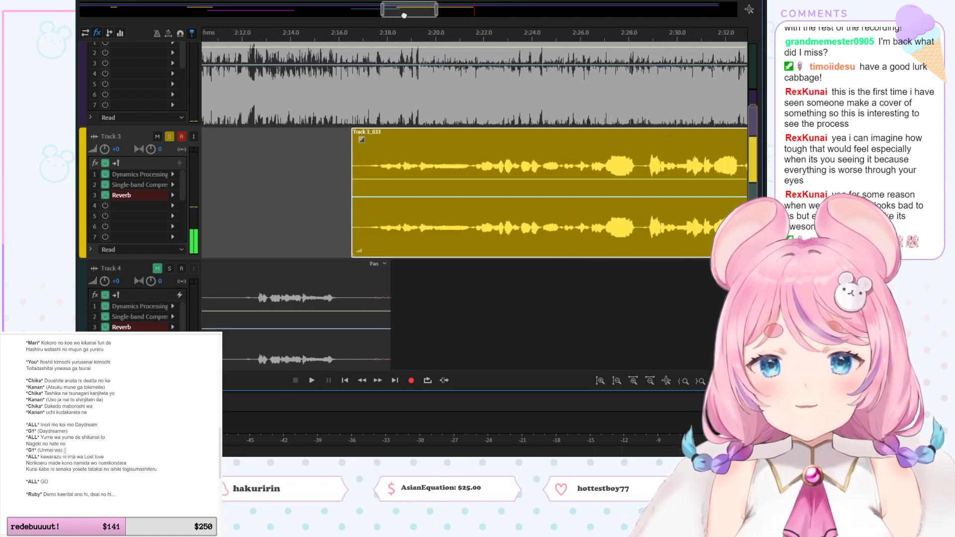
left_click(379, 32)
key("space")
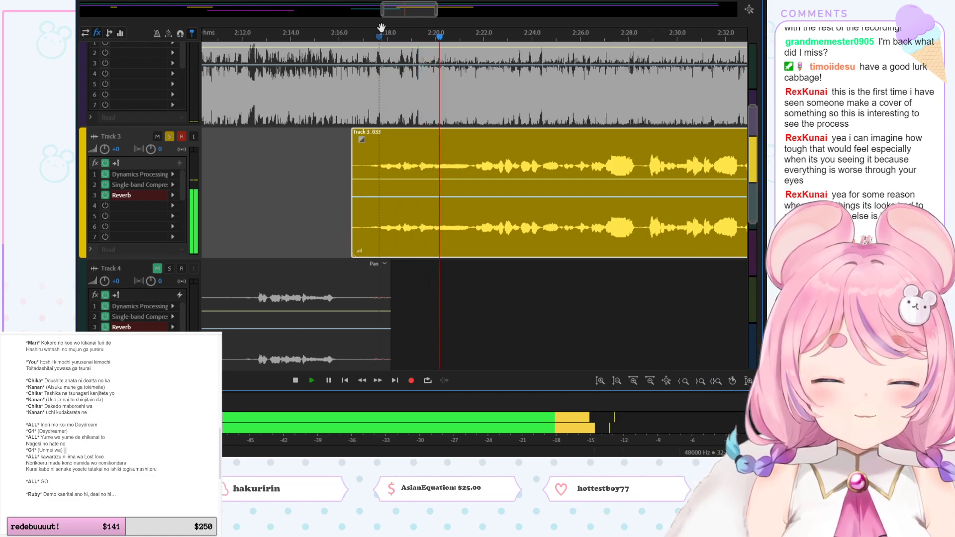
left_click(350, 34)
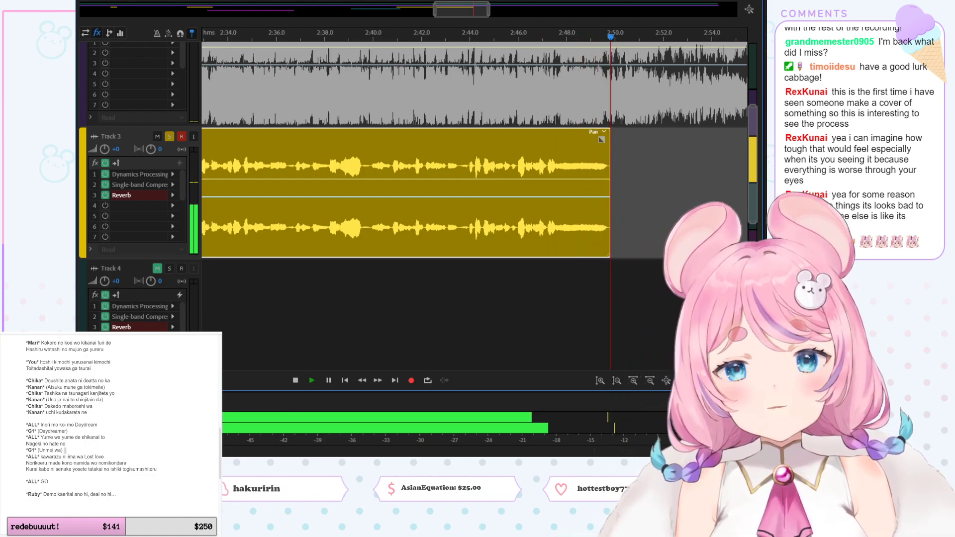
key("space")
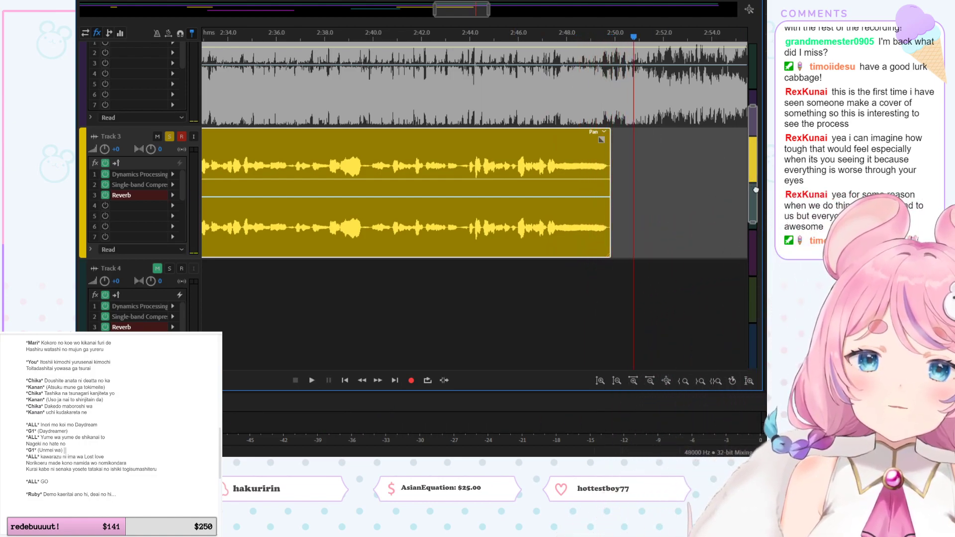
Step: Turn off solo on Track 3 and play the full mix from about 2:46 to about 3:07
scroll(741, 142, "up", 3)
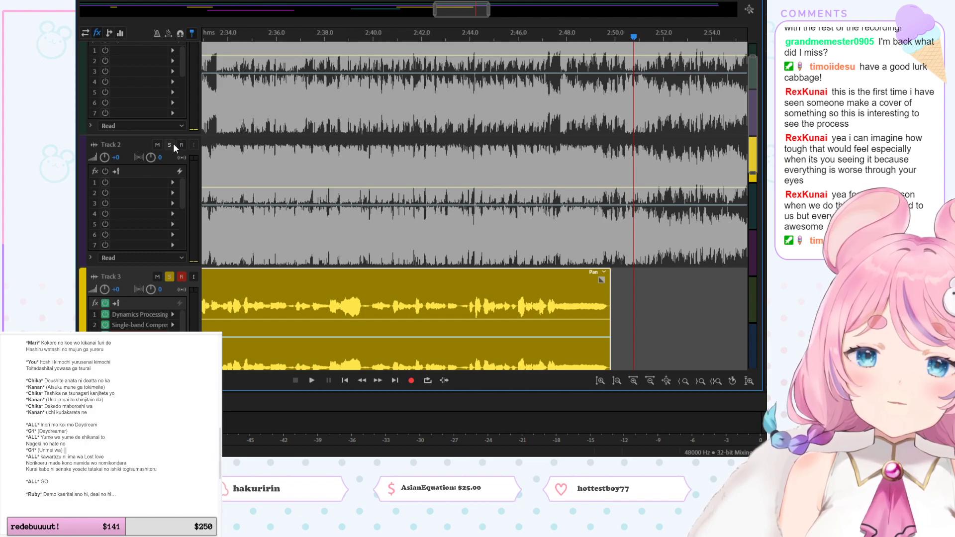
left_click(169, 277)
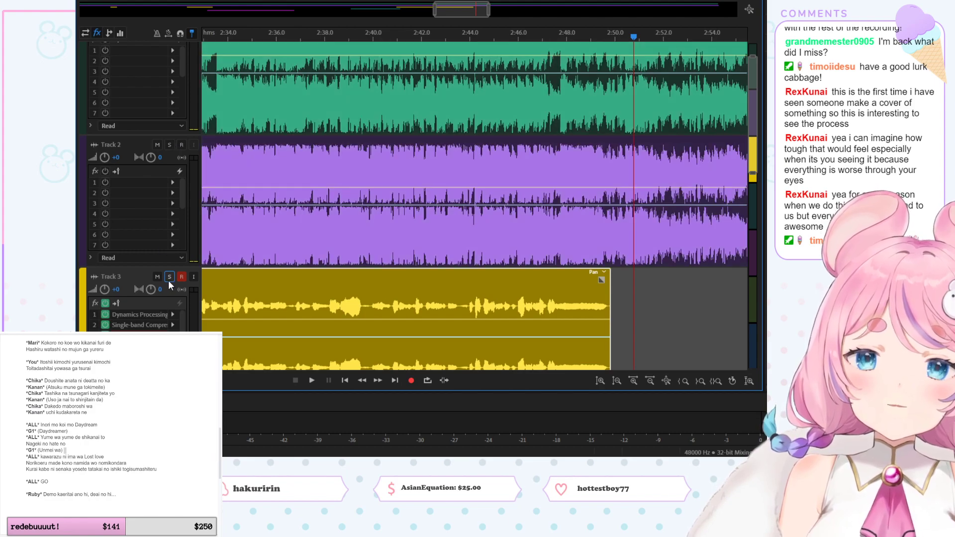
left_click(530, 36)
key("space")
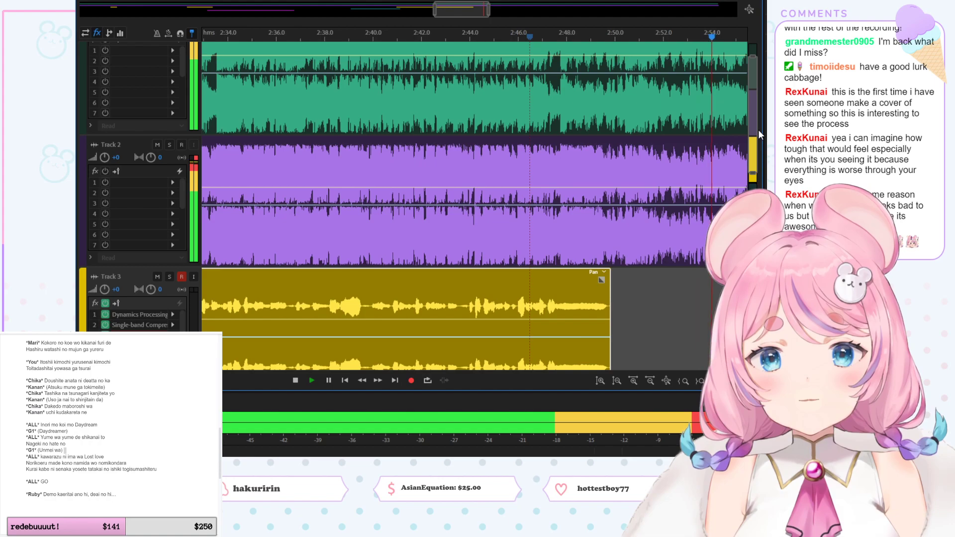
scroll(758, 129, "down", 3)
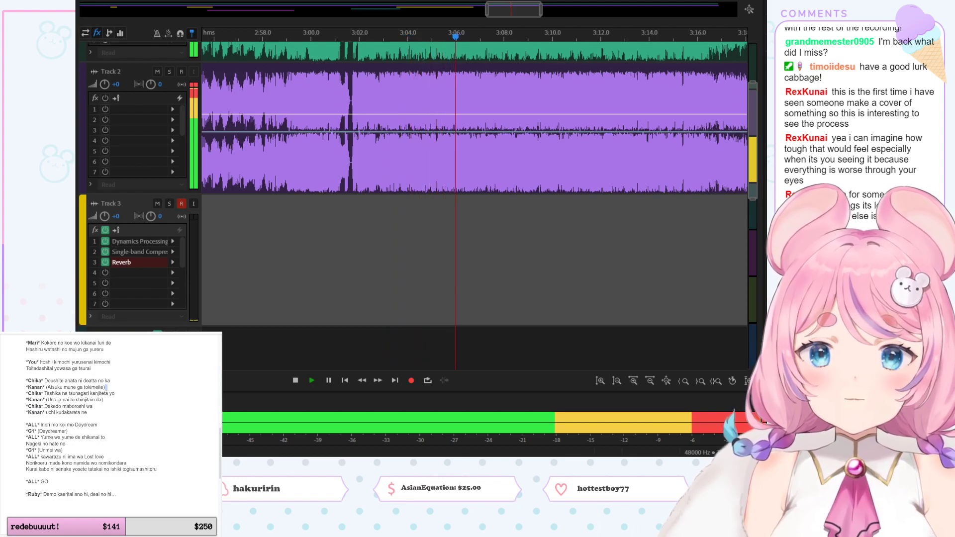
key("space")
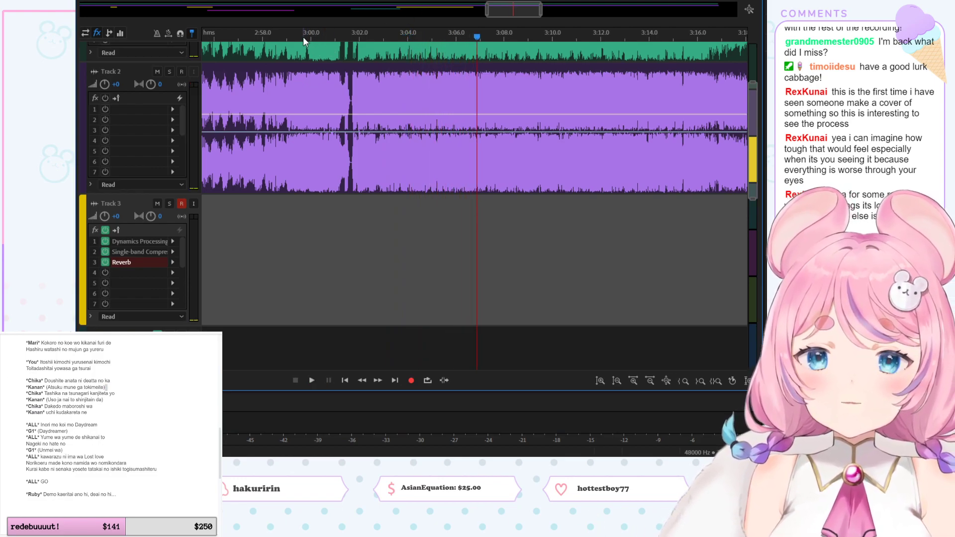
Step: Replay the song repeatedly from about 2:59 to find the cue for the "GO" line
left_click(303, 36)
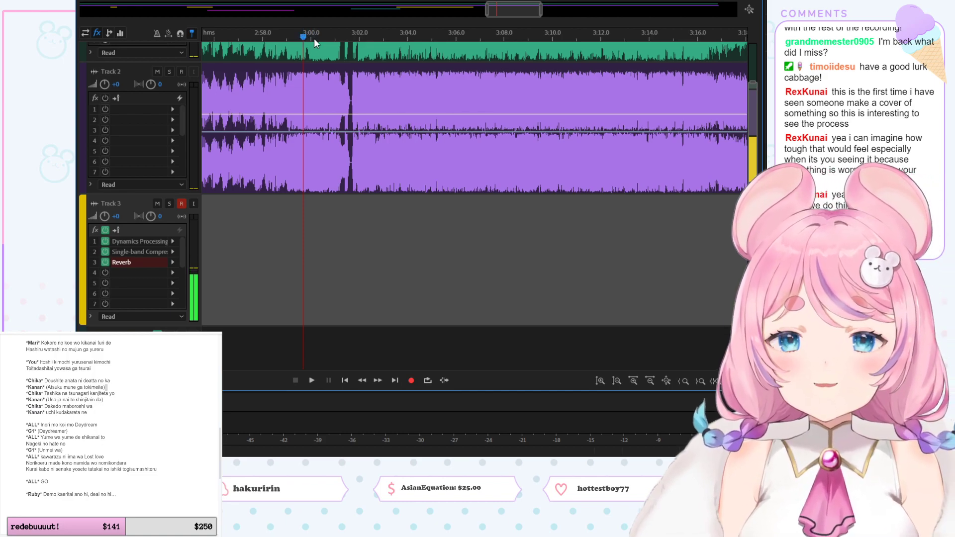
left_click(290, 37)
key("space")
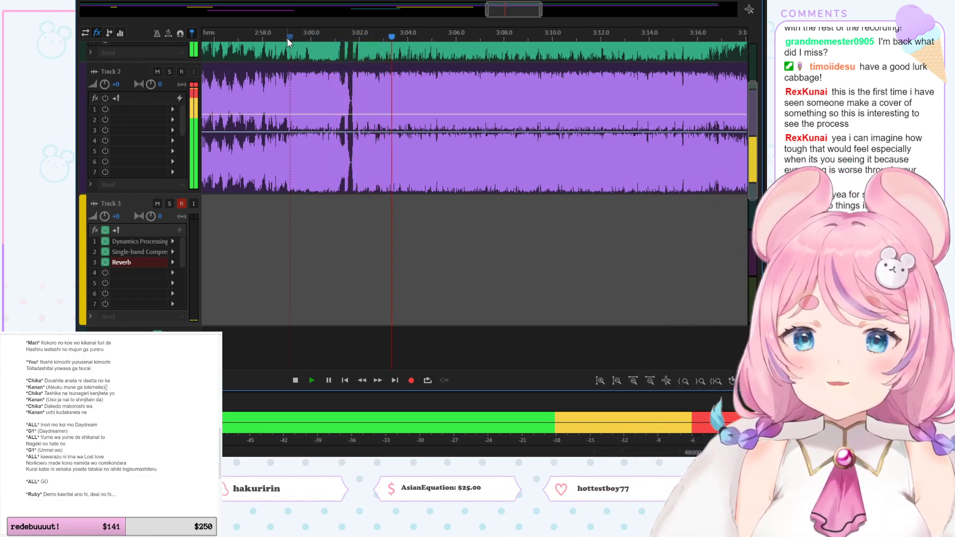
left_click(287, 37)
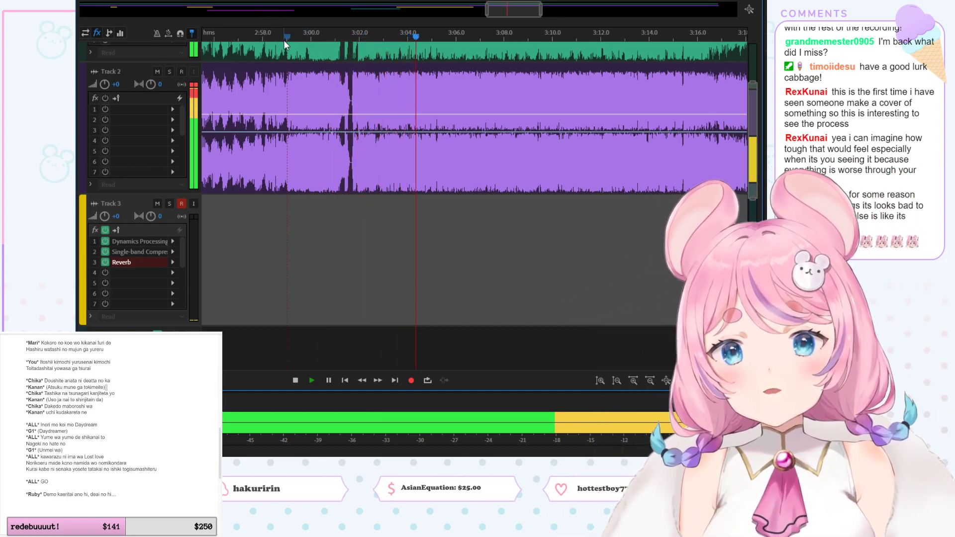
left_click(279, 35)
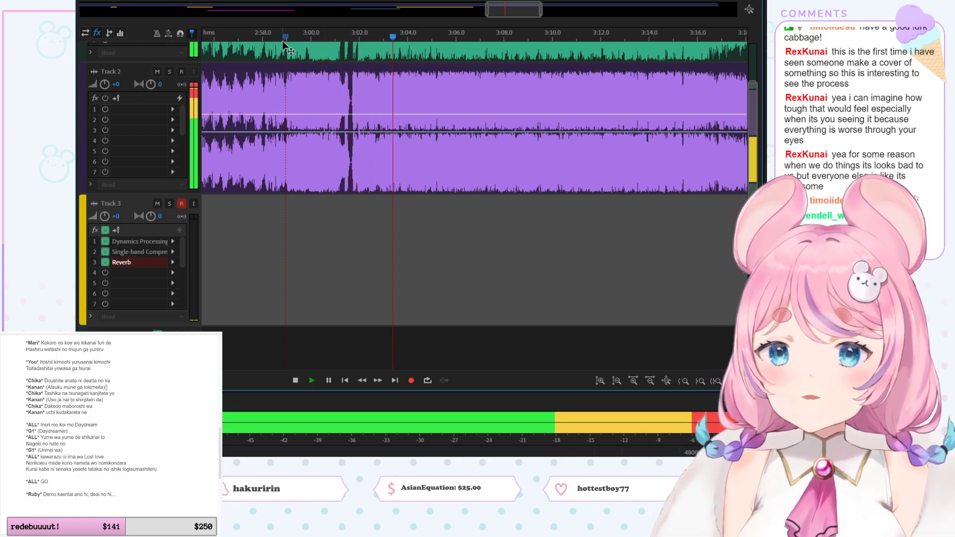
key("space")
left_click(281, 37)
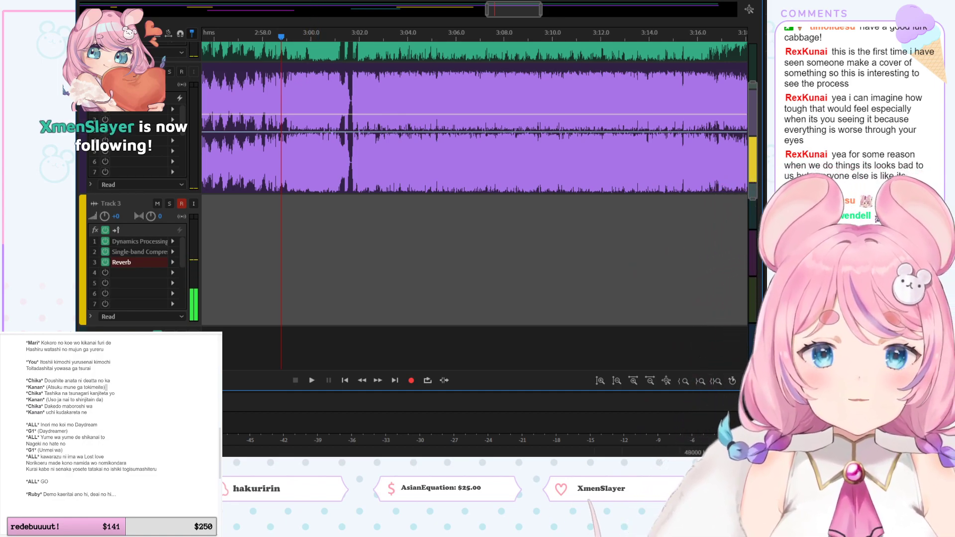
Step: Play the "GO" passage once more from about 2:59 to about 3:03 before recording
scroll(540, 26, "left", 5)
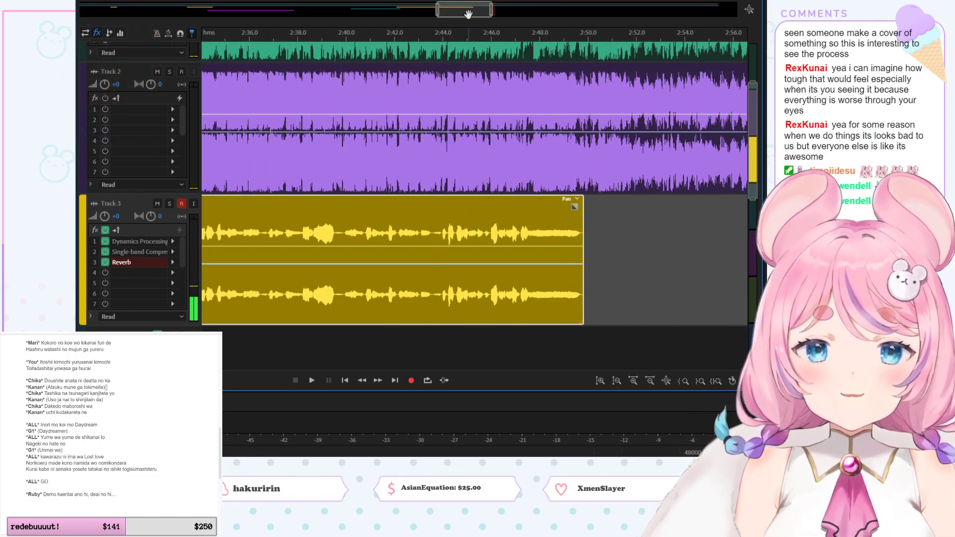
left_click_drag(466, 18, 515, 21)
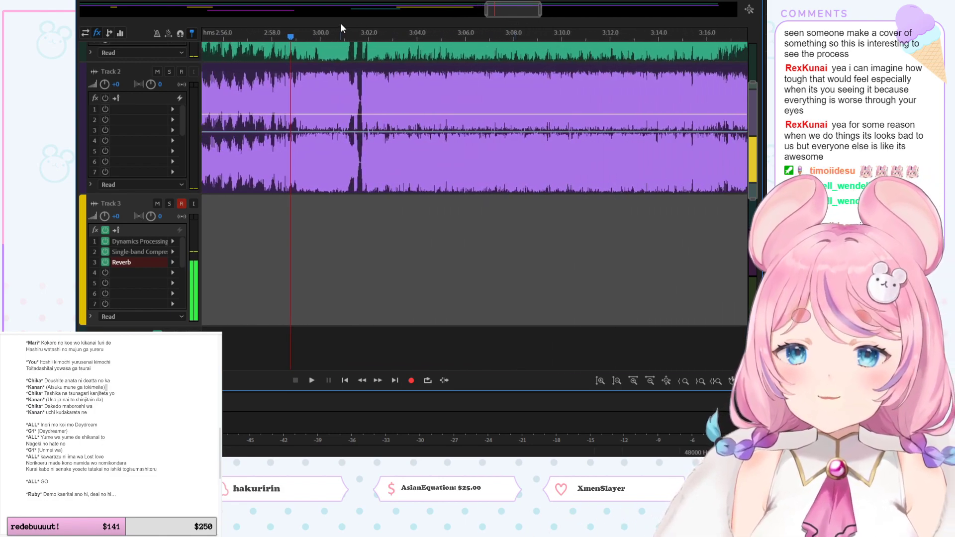
left_click_drag(496, 12, 490, 14)
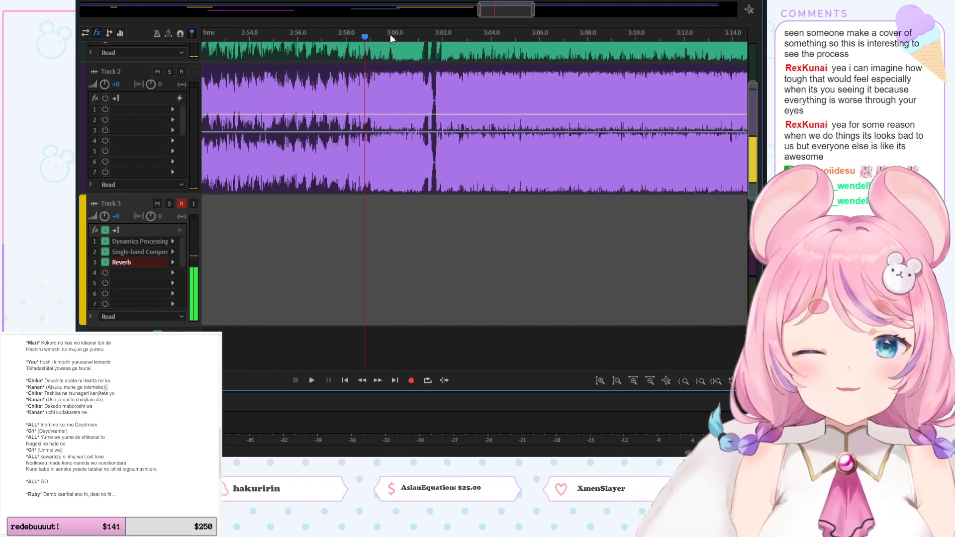
left_click(372, 37)
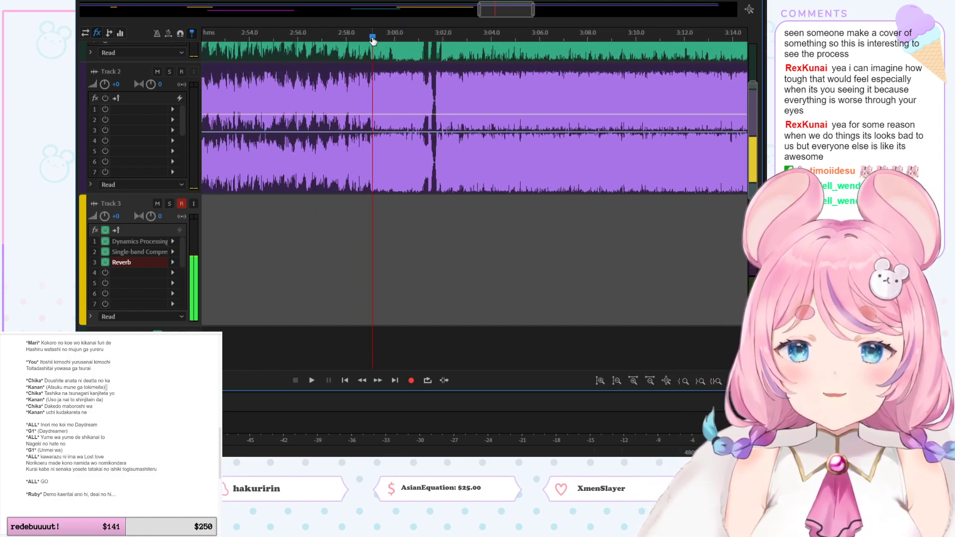
key("space")
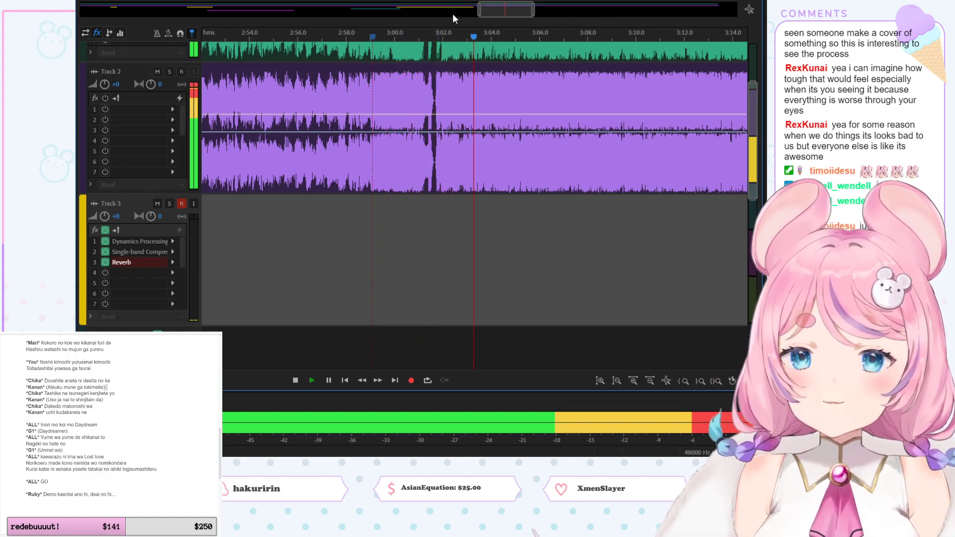
key("space")
Step: Record the "GO" line on Track 3 from about 2:59 to about 3:03
left_click(369, 35)
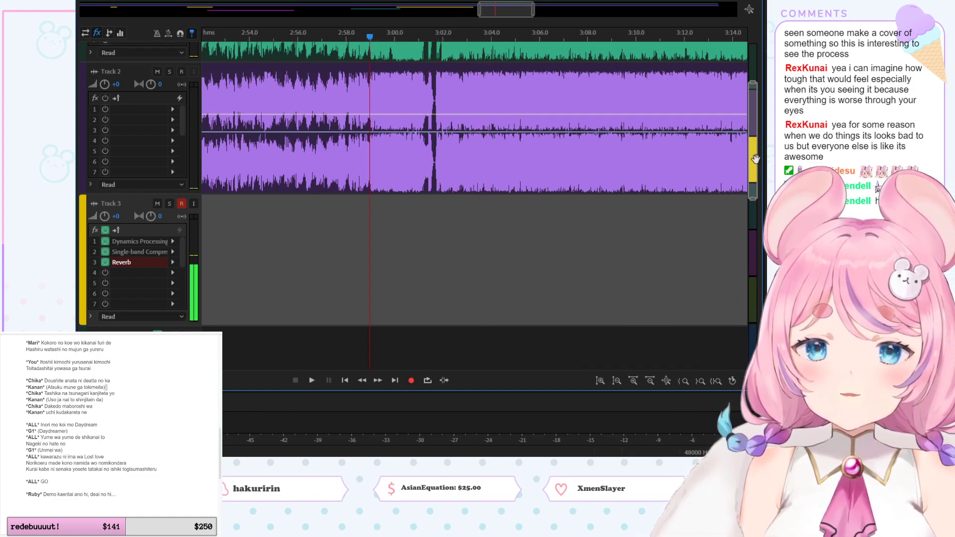
scroll(755, 159, "down", 2)
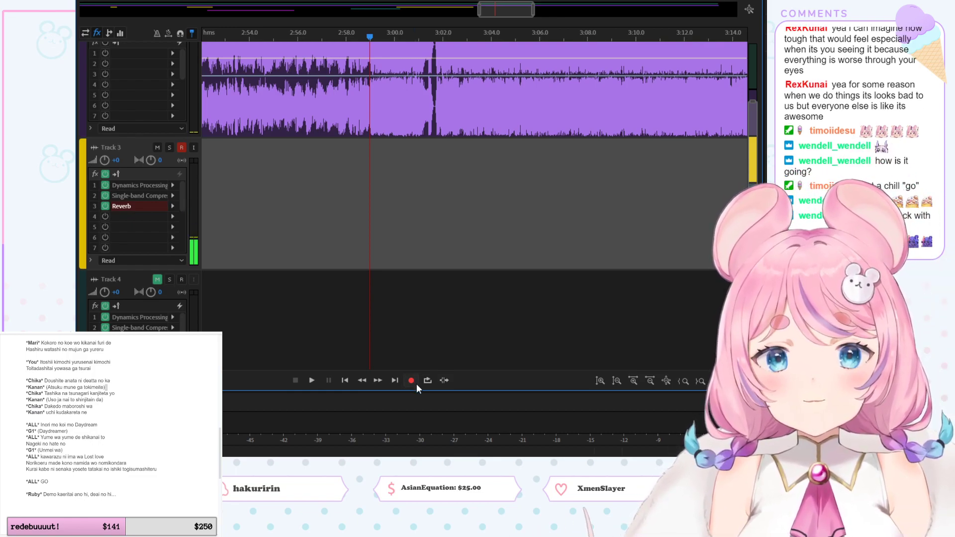
left_click(417, 383)
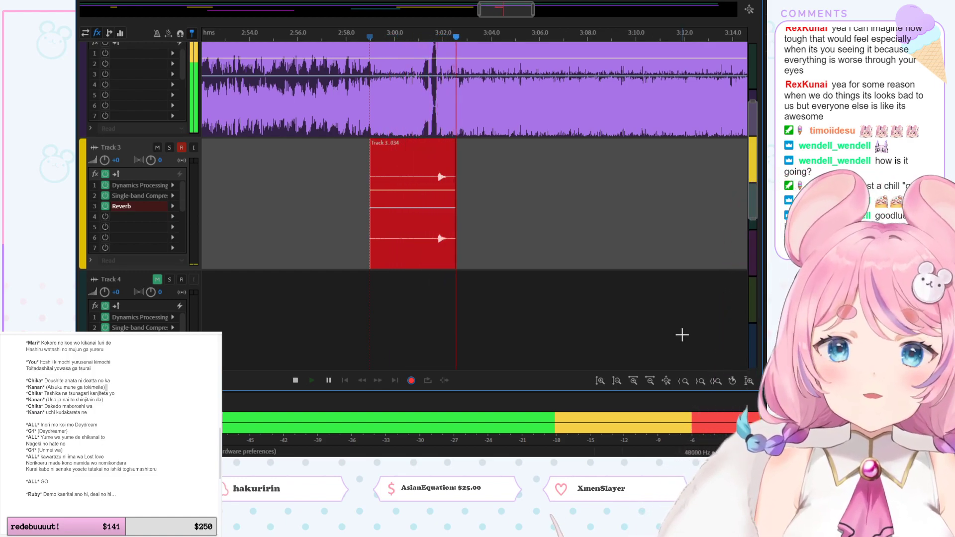
key("space")
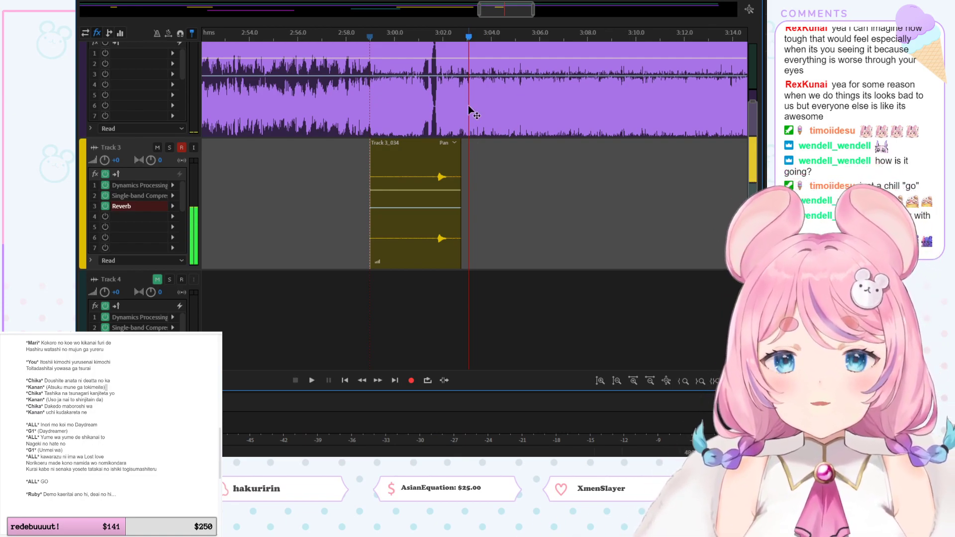
Step: Play the recorded "GO" take on Track 3 in solo from about 3:01 to about 3:03 and turn solo back off
scroll(460, 82, "up", 5)
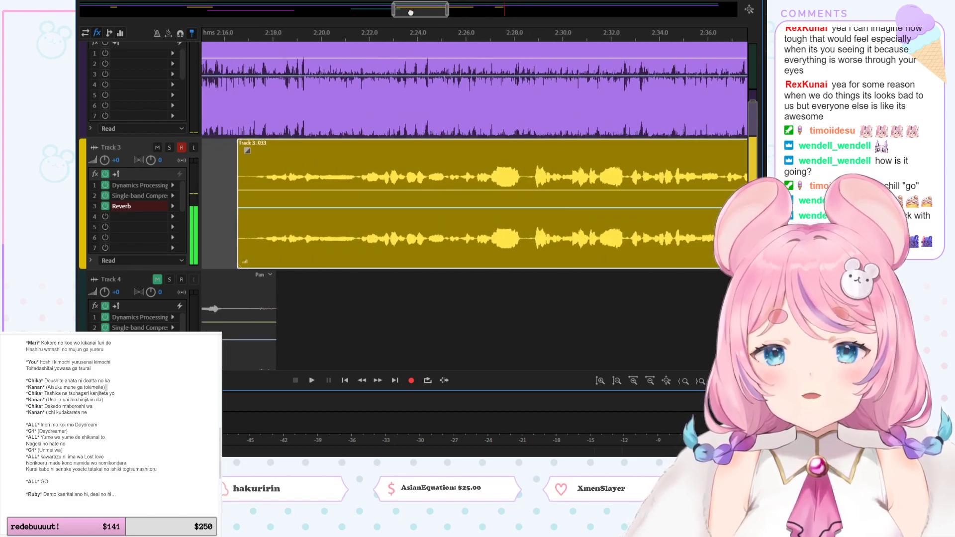
scroll(461, 82, "down", 5)
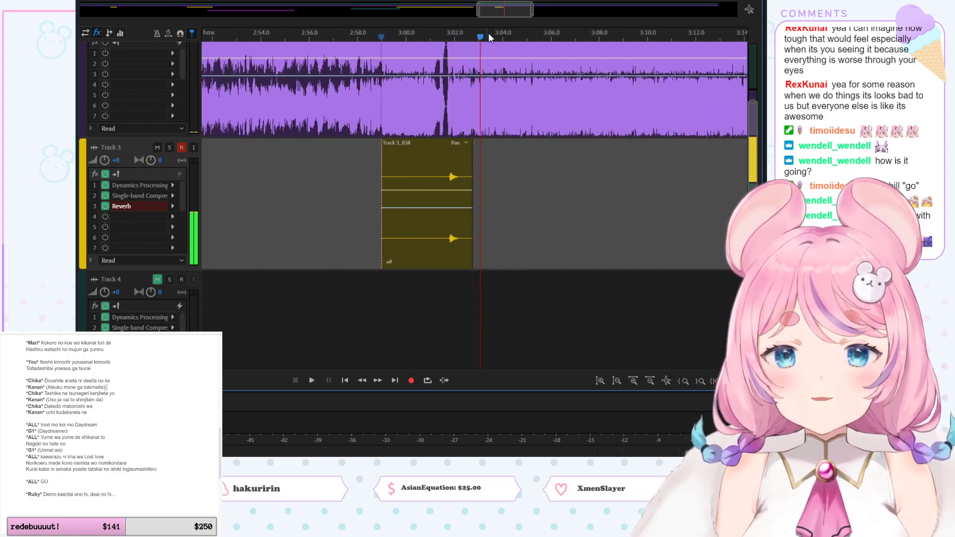
scroll(505, 20, "right", 2)
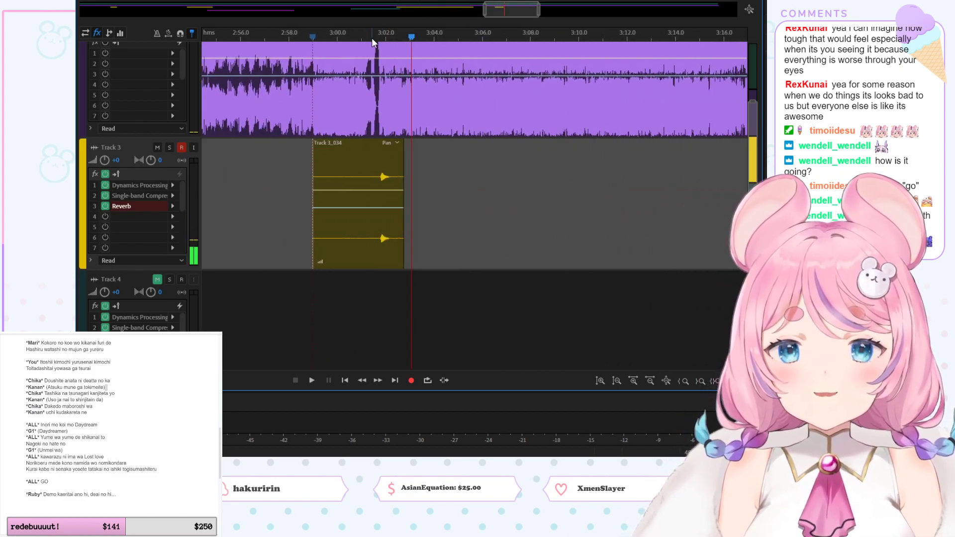
left_click_drag(369, 35, 364, 39)
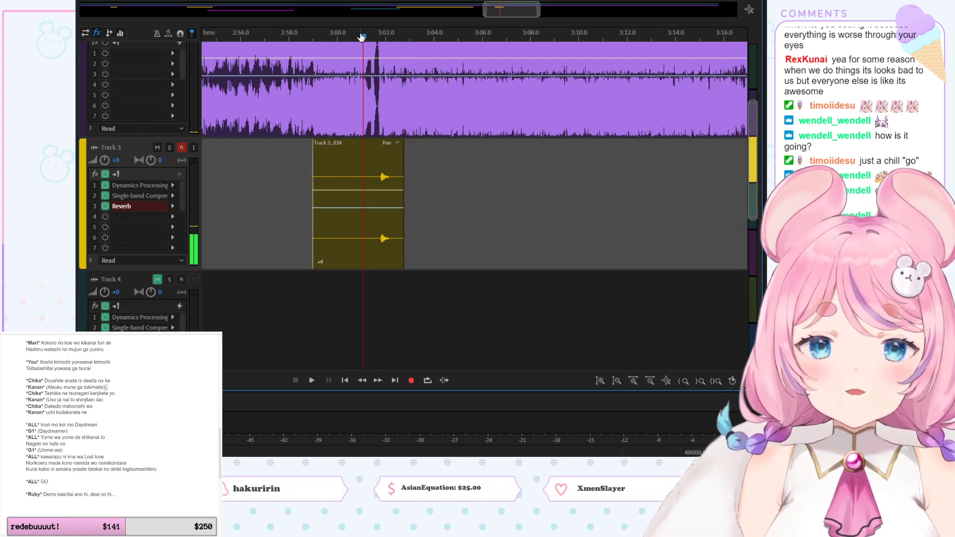
left_click(171, 147)
key("space")
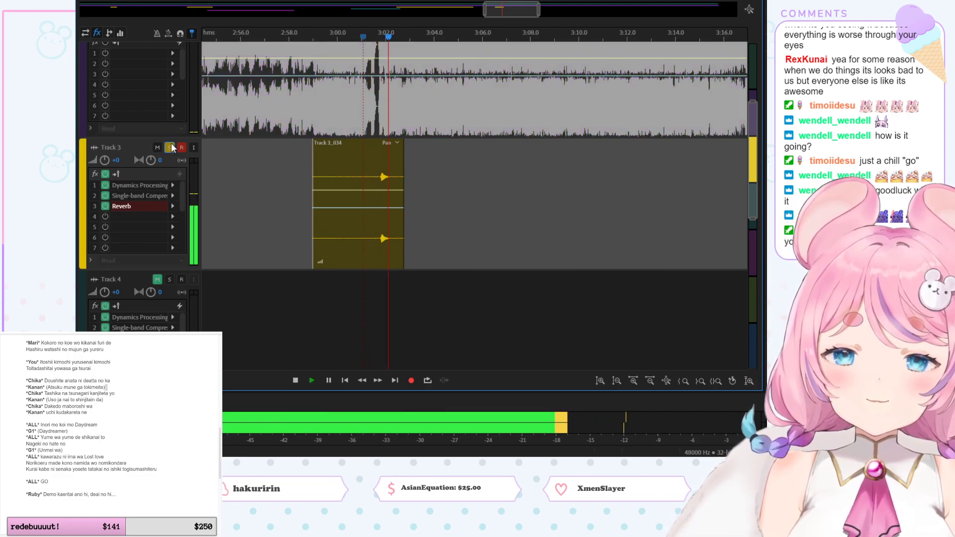
left_click(170, 147)
key("space")
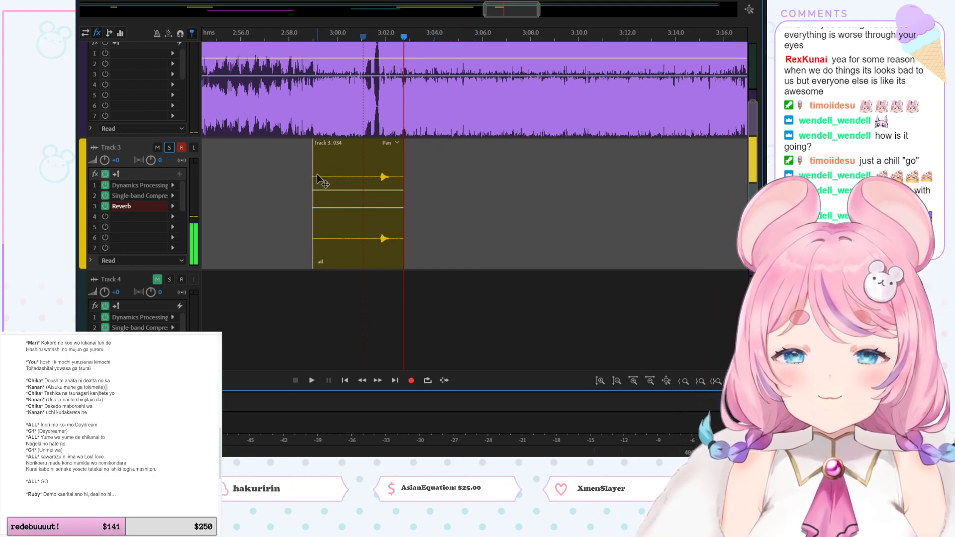
Step: Play the full mix onward from the end of the "GO" clip at about 3:03
scroll(495, 19, "right", 3)
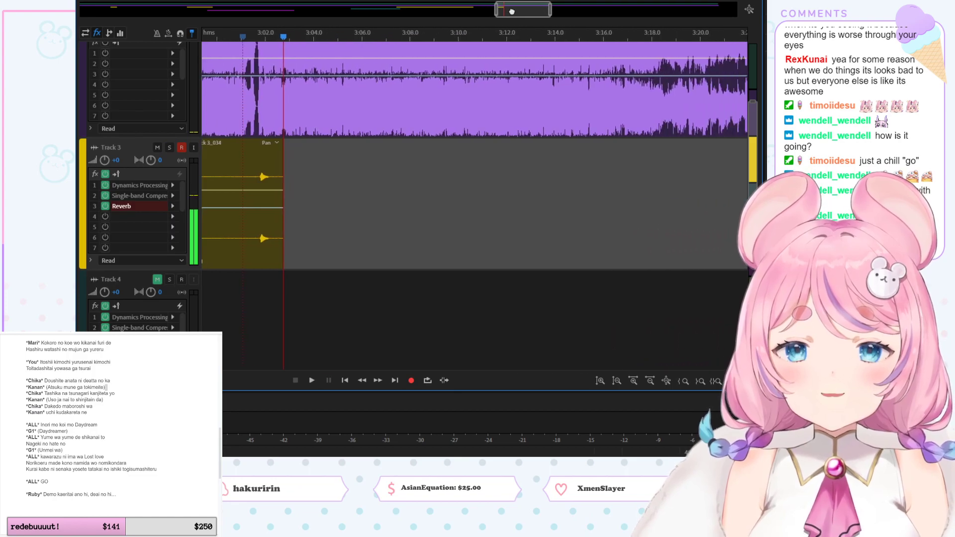
key("space")
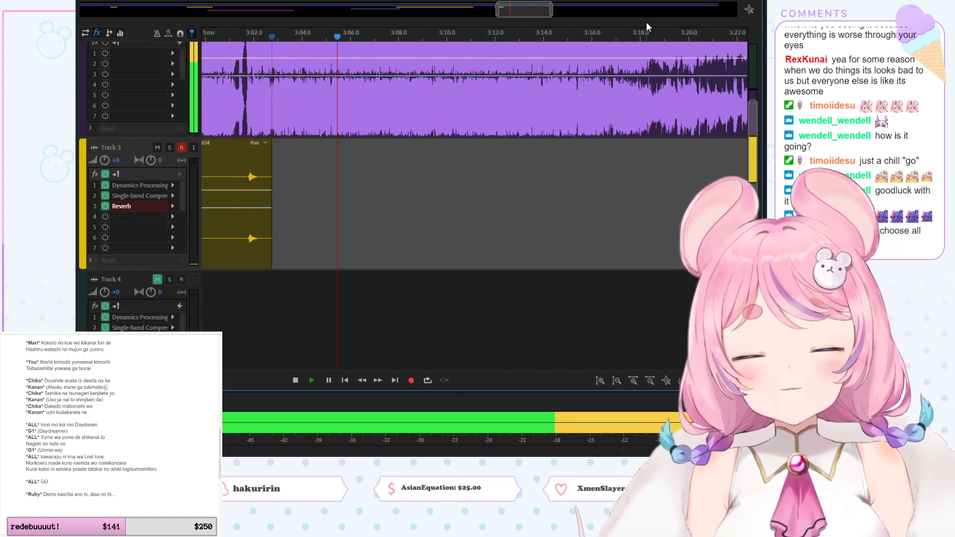
Step: Listen to the song from about 3:03 while following the lyrics, and return the playhead to about 3:03
left_click(150, 458)
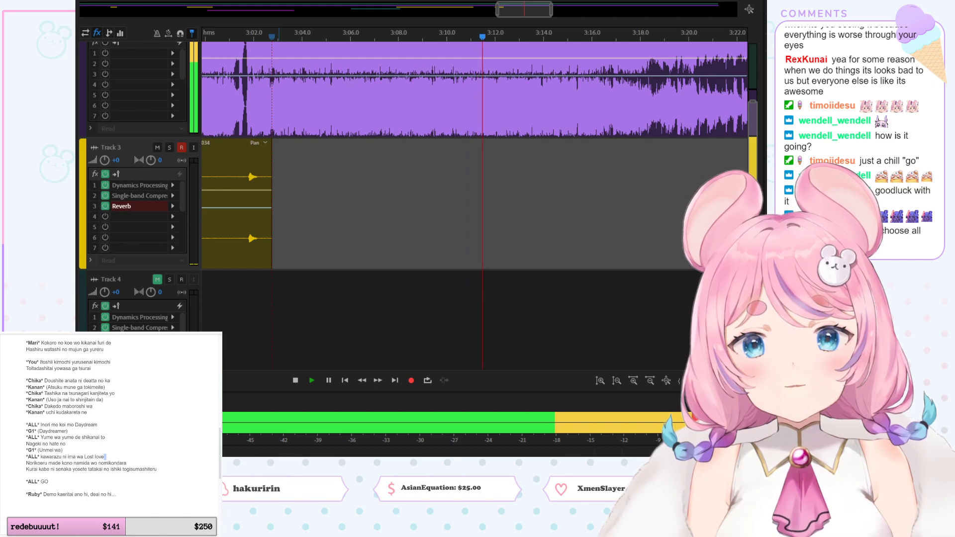
left_click(279, 40)
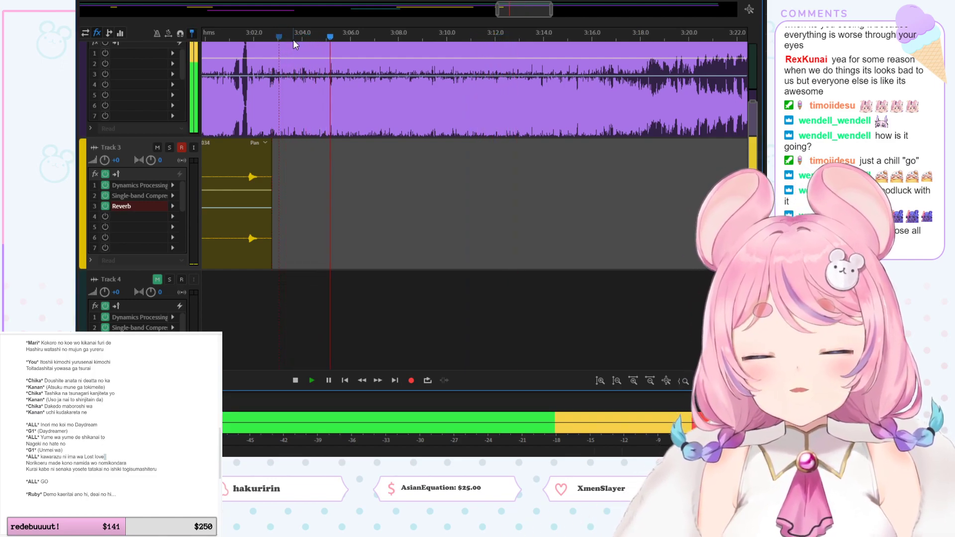
key("space")
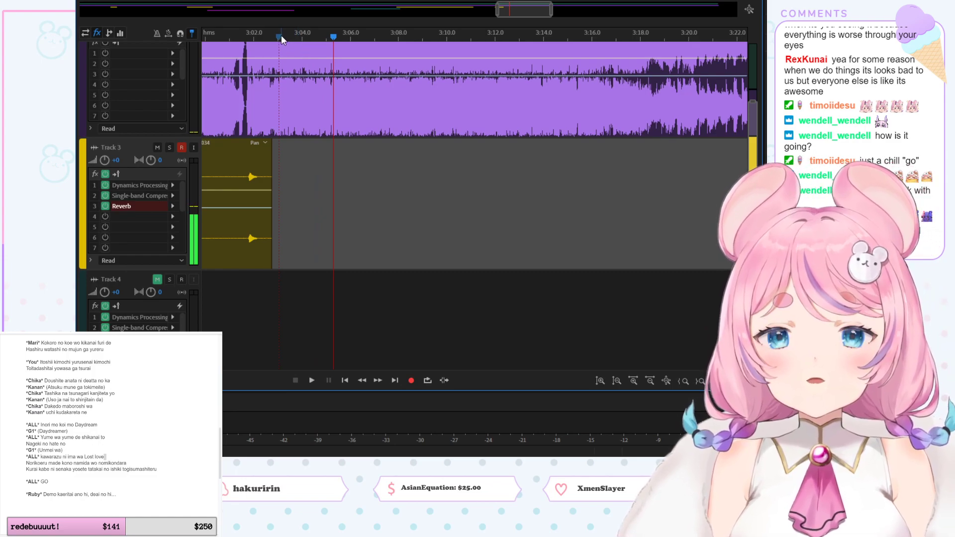
left_click_drag(281, 36, 455, 44)
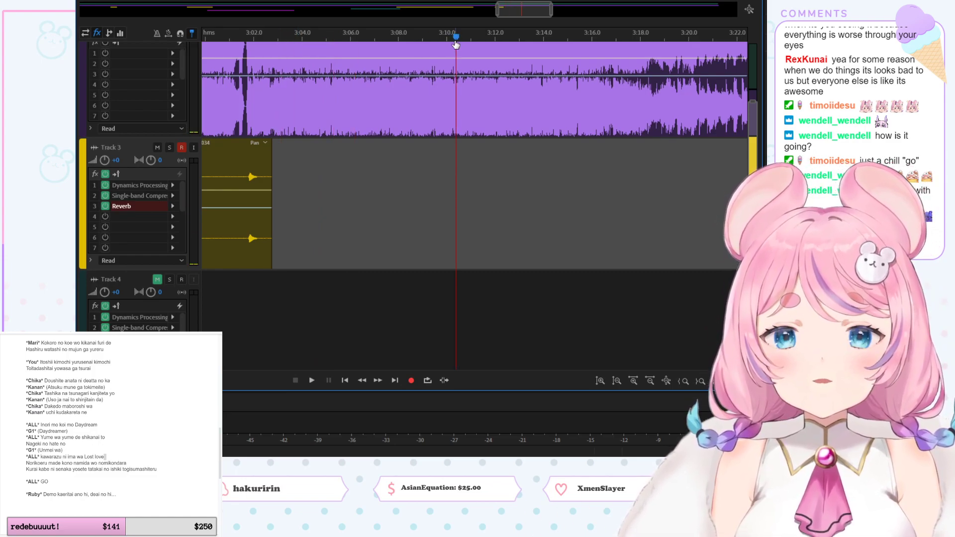
left_click(276, 37)
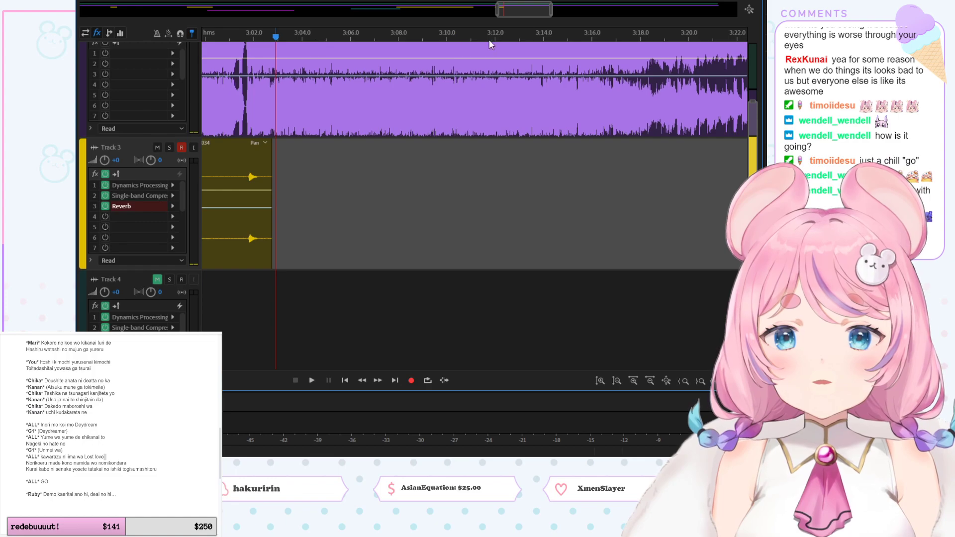
Step: Play the song from about 3:03 to about 3:27 while following the lyrics up to the line after "GO"
left_click_drag(533, 15, 518, 74)
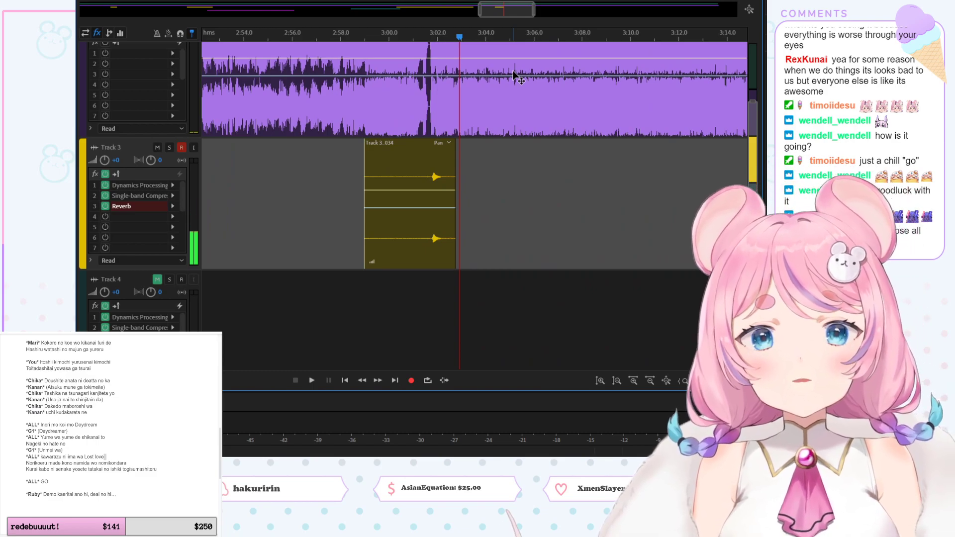
key("space")
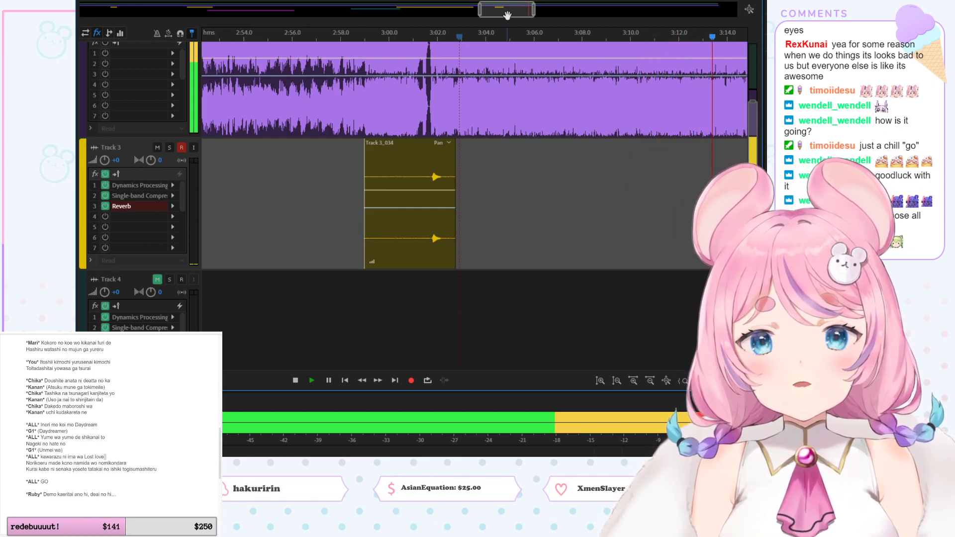
left_click_drag(507, 15, 531, 21)
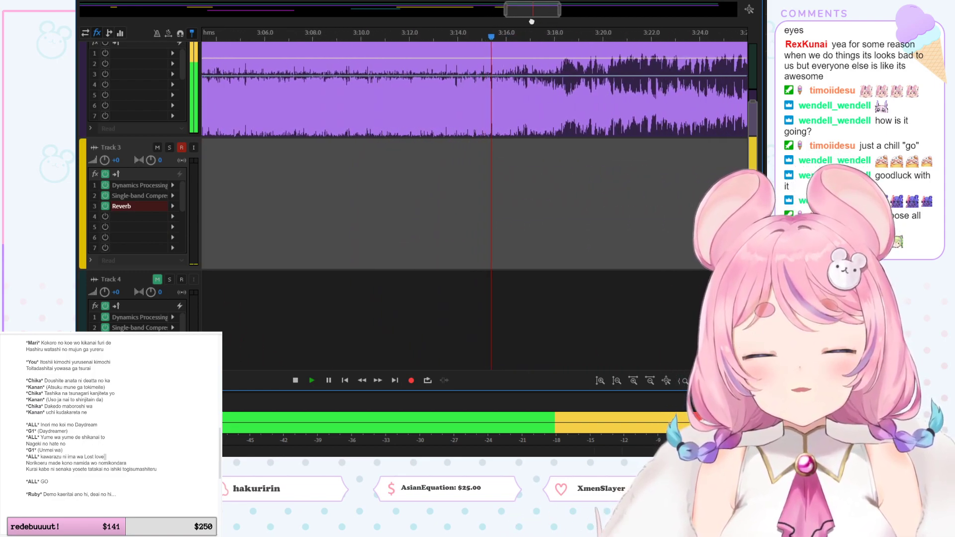
left_click(150, 442)
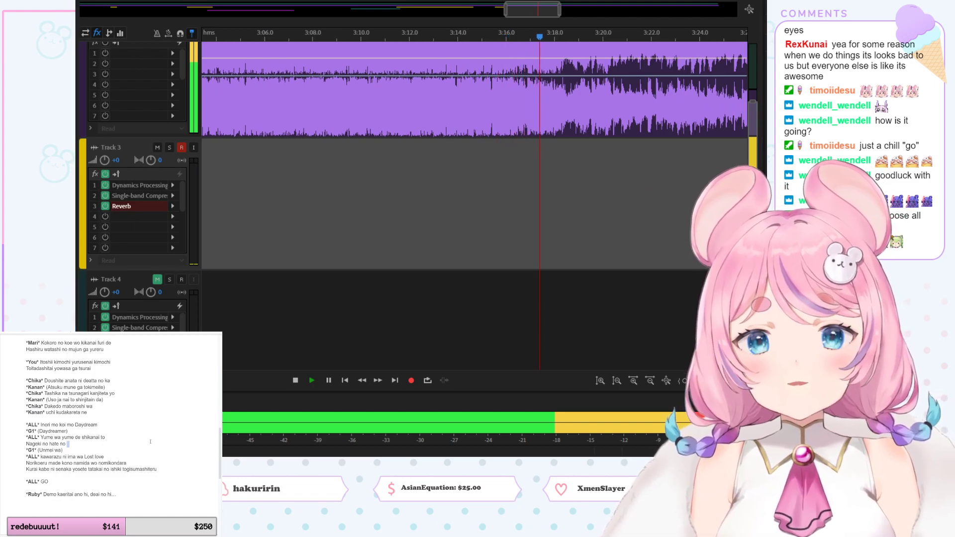
scroll(120, 450, "down", 5)
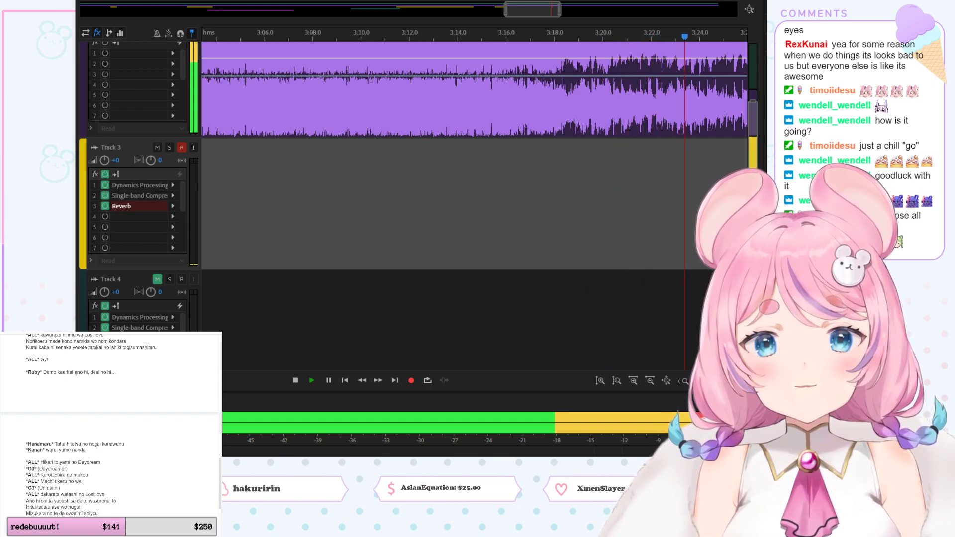
left_click_drag(90, 372, 87, 372)
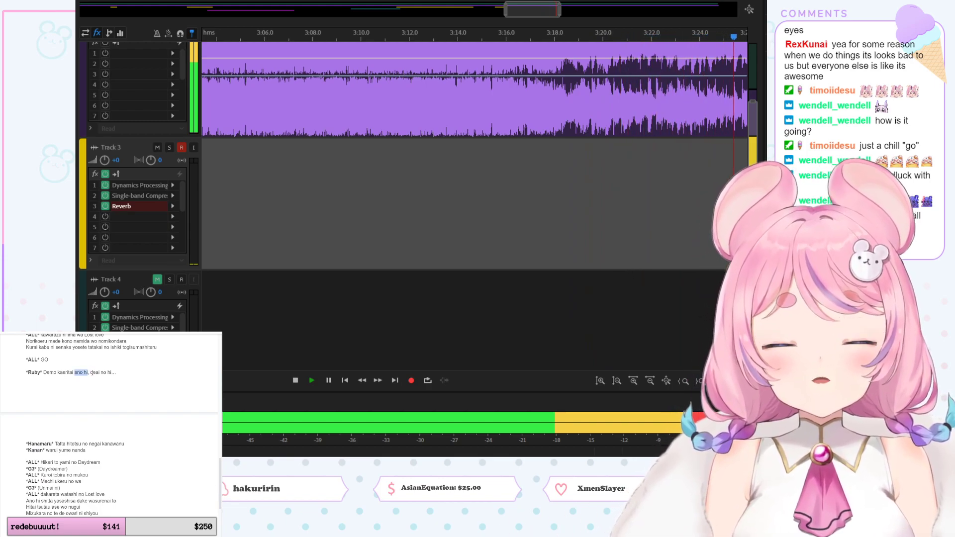
left_click(158, 418)
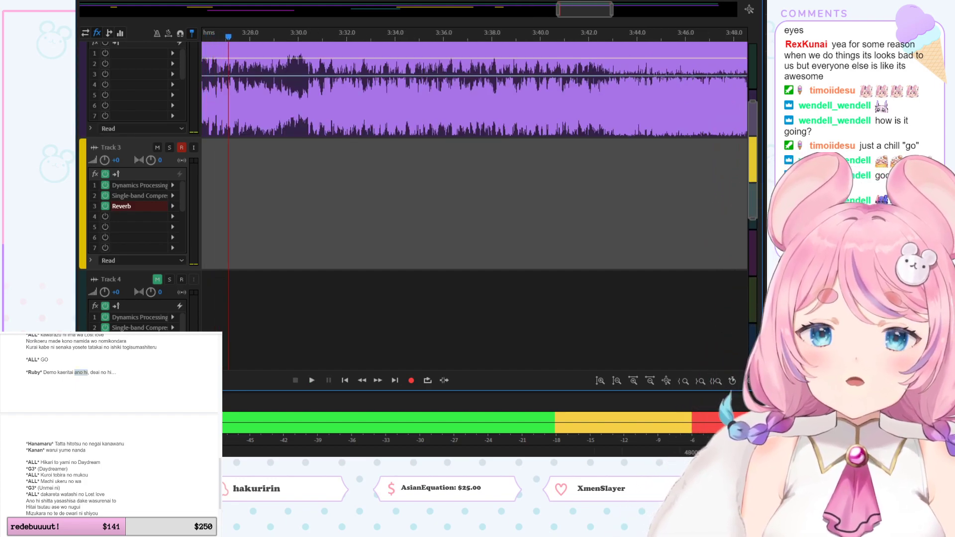
Step: Trim the end of the Track 4 clip back to about 2:16.6, near the start of the Track 3_033 clip
left_click_drag(220, 483, 220, 445)
scroll(38, 459, "down", 3)
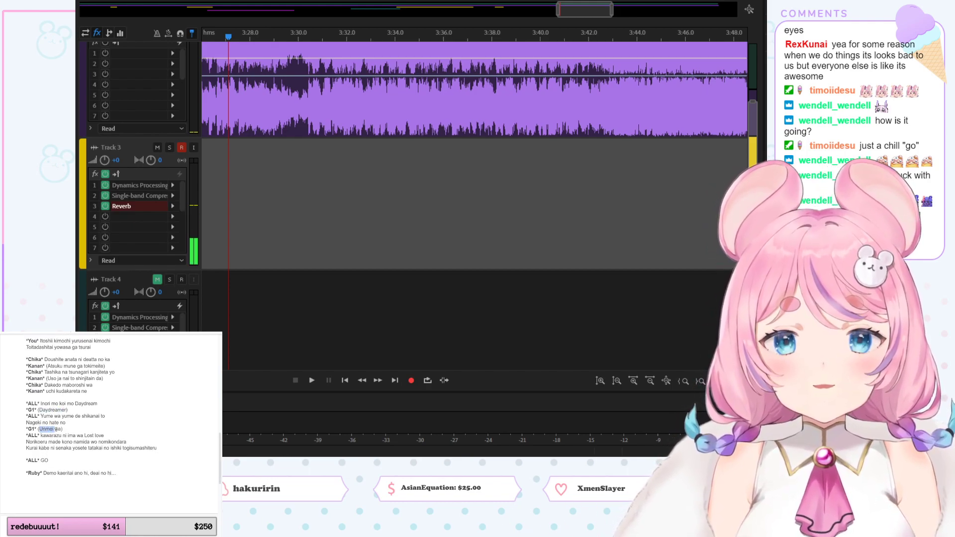
scroll(472, 149, "left", 10)
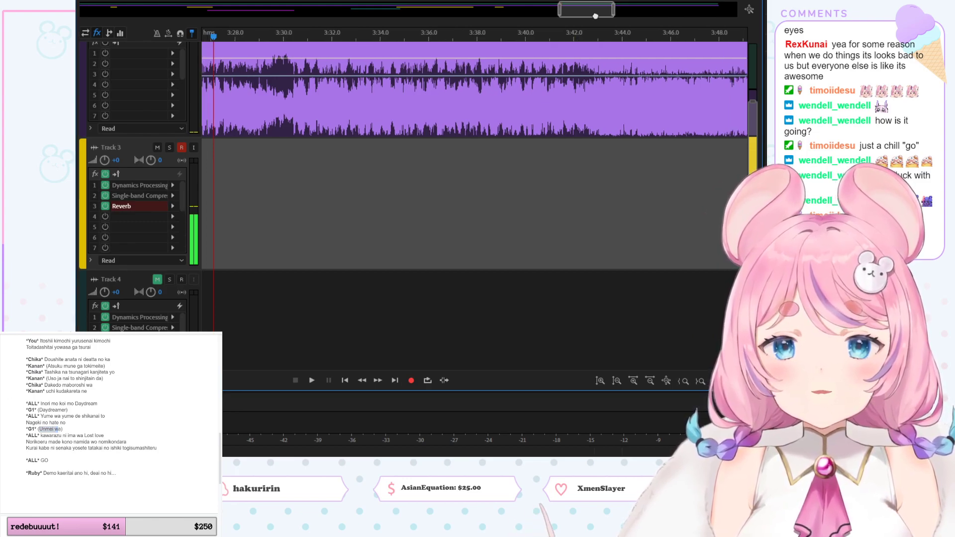
scroll(472, 149, "left", 5)
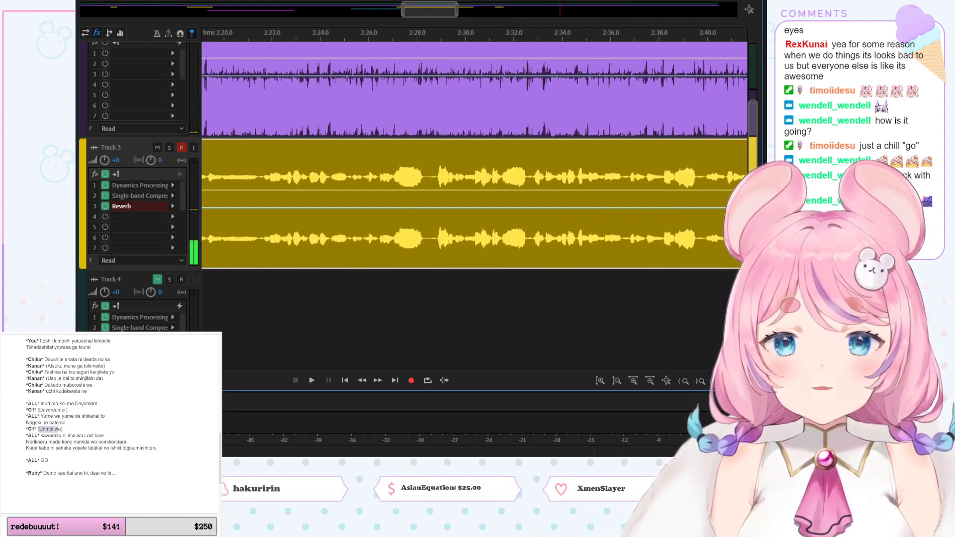
left_click(408, 37)
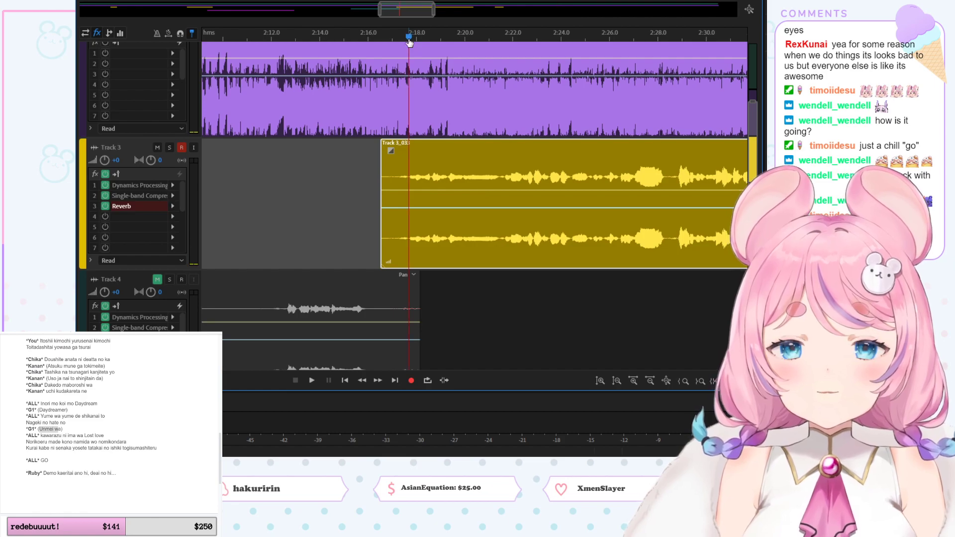
left_click(416, 302)
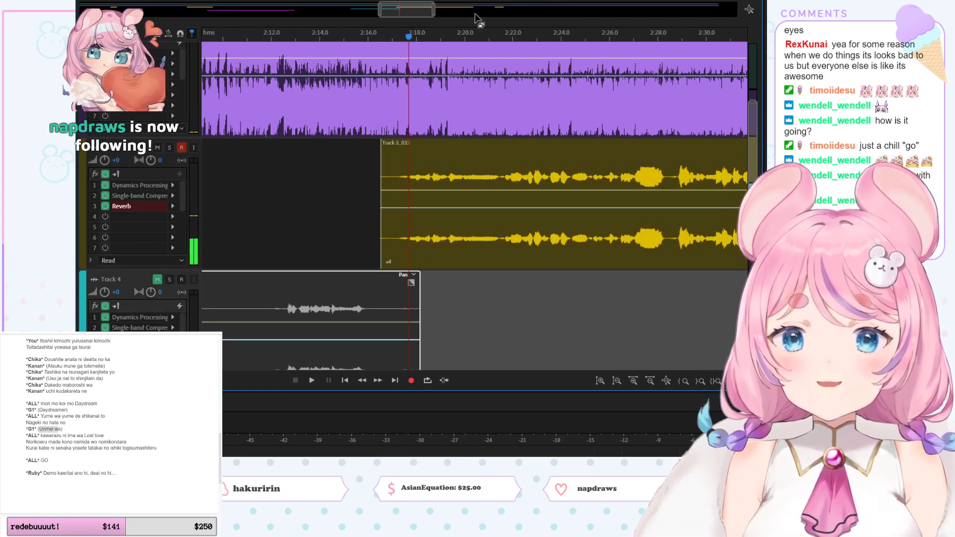
left_click_drag(418, 304, 384, 303)
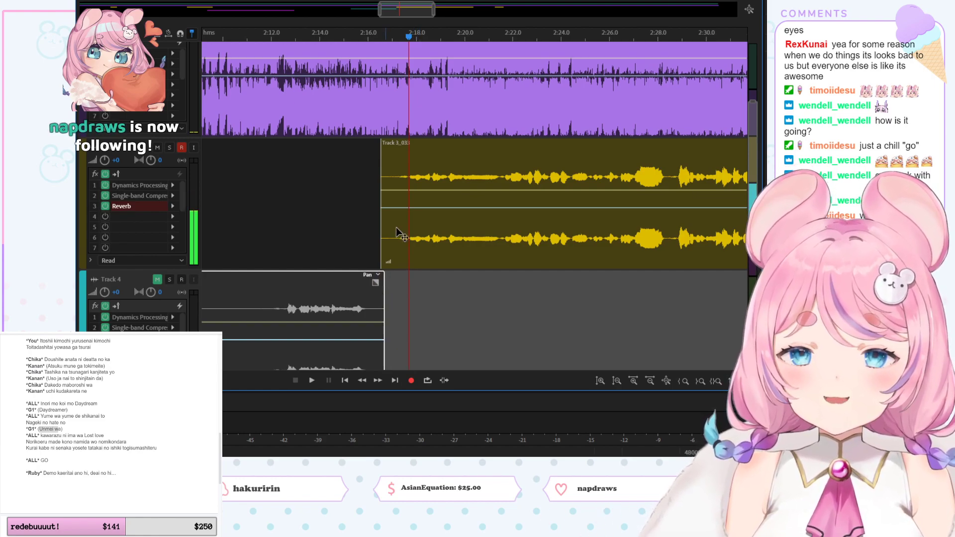
Step: Play the opening of the Track 3_033 clip briefly, and set the playhead just after the clip's start
left_click(401, 35)
key("space")
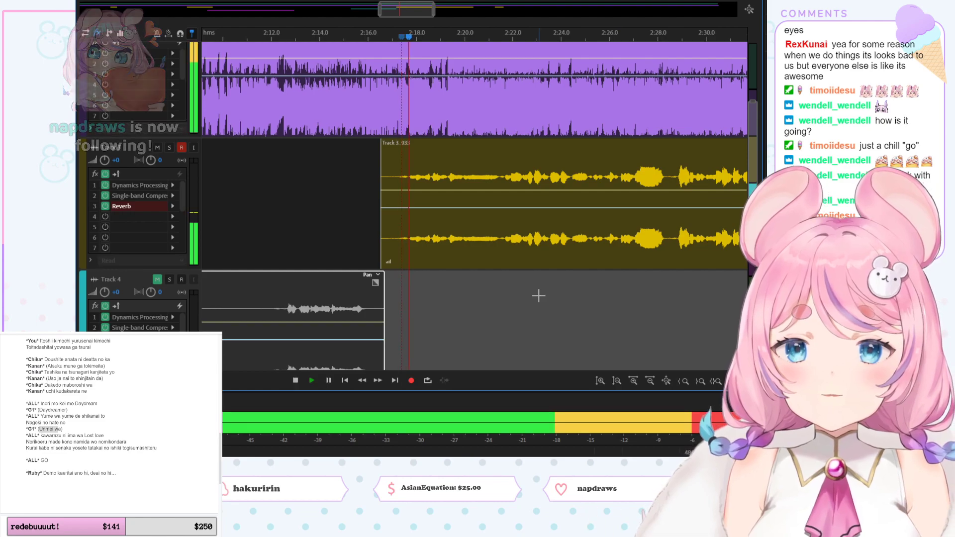
key("space")
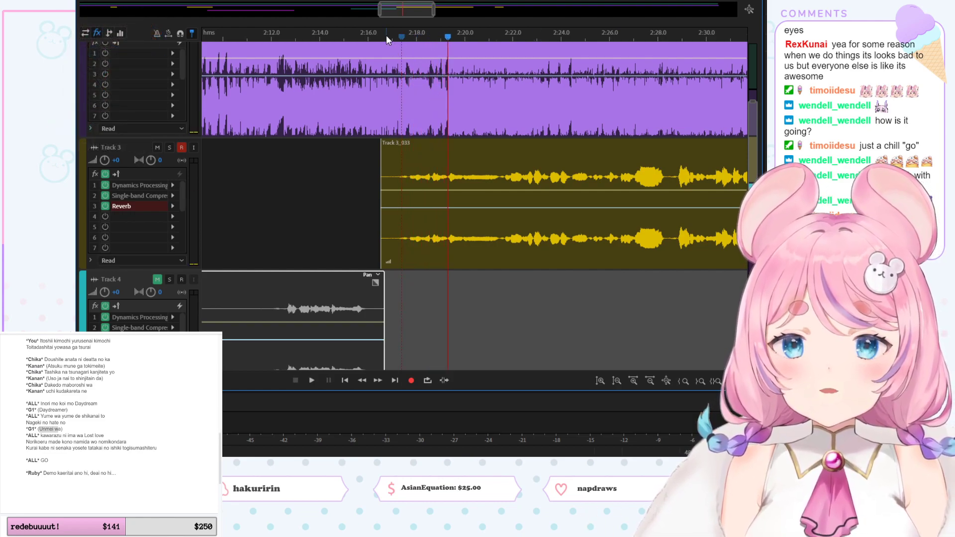
left_click(386, 36)
left_click(388, 36)
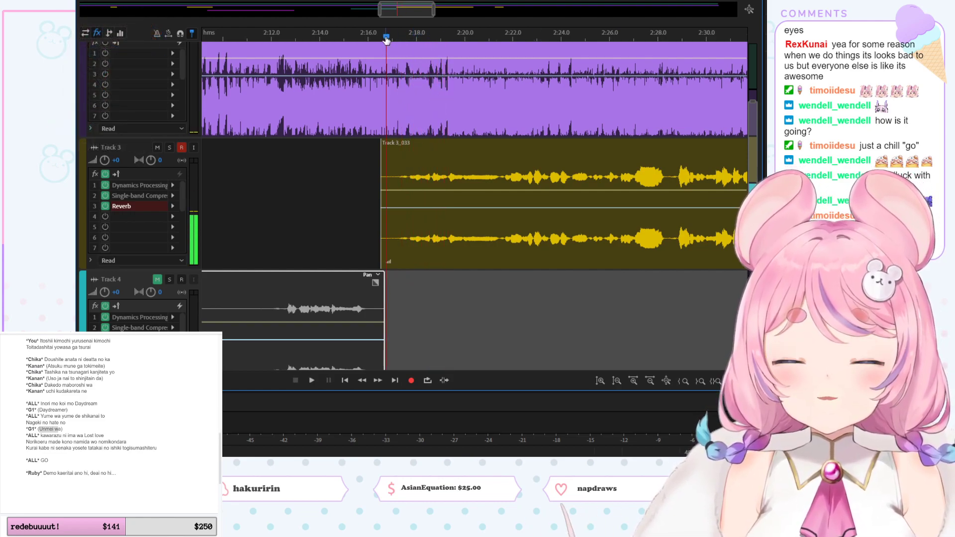
Step: Review the clips on Tracks 4 and 5 along the timeline, and unmute Track 5
scroll(747, 163, "down", 4)
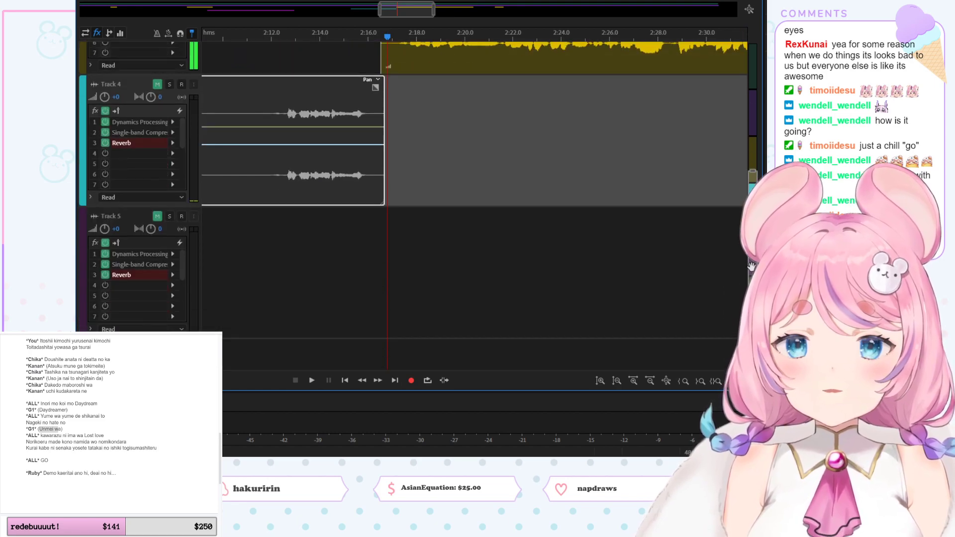
left_click_drag(406, 9, 230, 6)
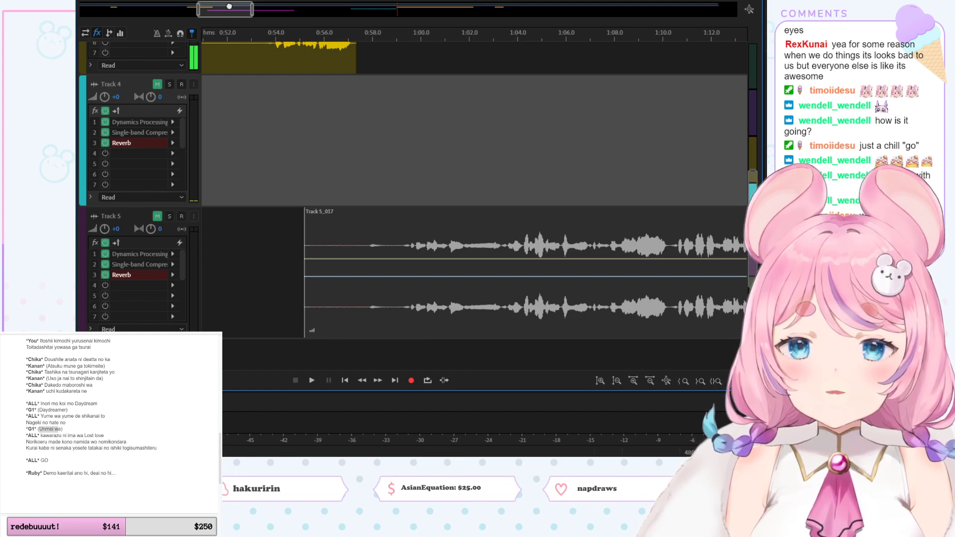
left_click_drag(229, 6, 415, 15)
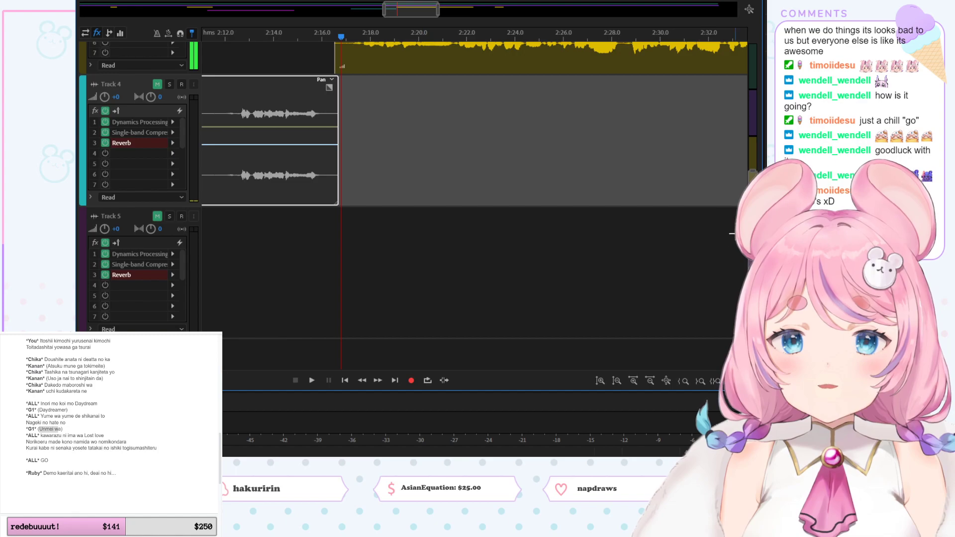
scroll(741, 209, "up", 5)
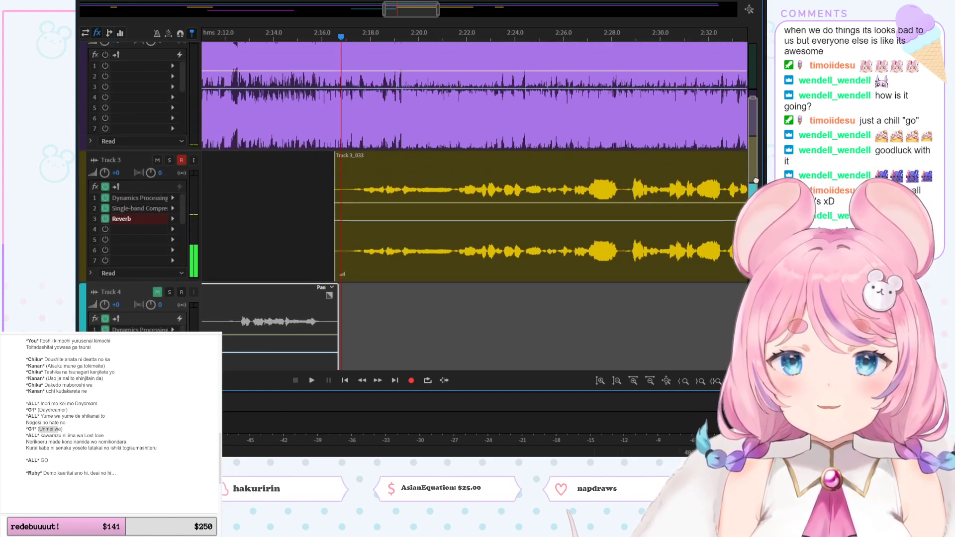
scroll(756, 180, "down", 6)
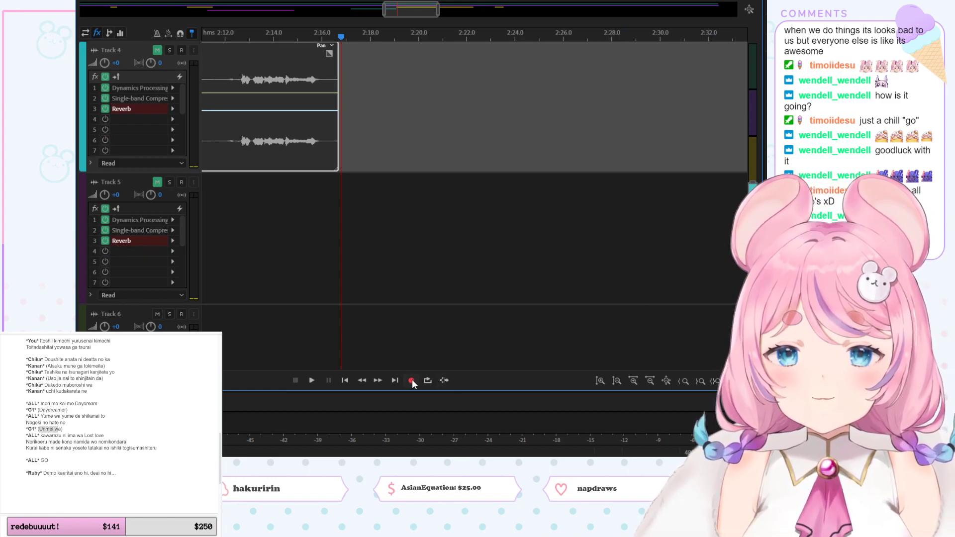
left_click(157, 182)
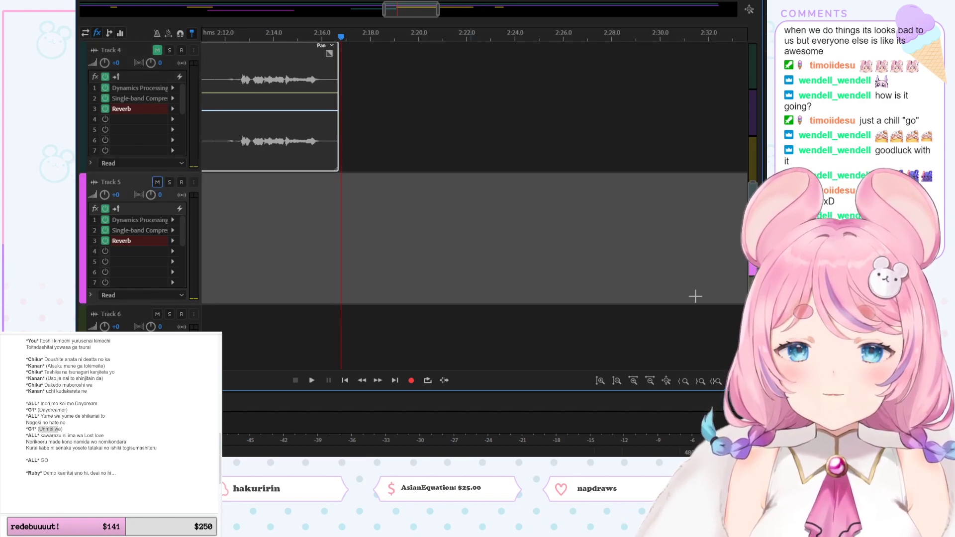
Step: Listen to the section from about 2:17 while following the lyrics, replaying it from about 2:17.5
scroll(750, 265, "up", 6)
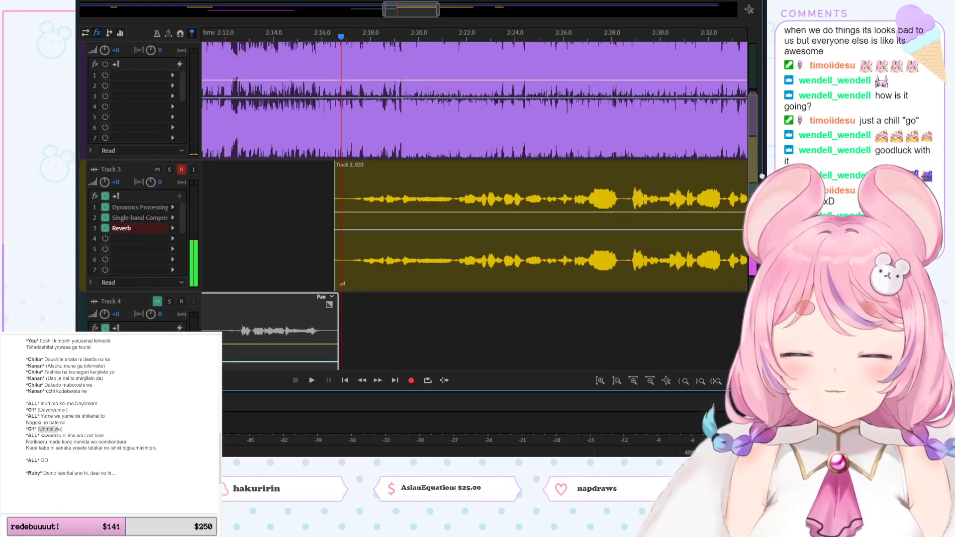
scroll(750, 265, "down", 4)
left_click(27, 467)
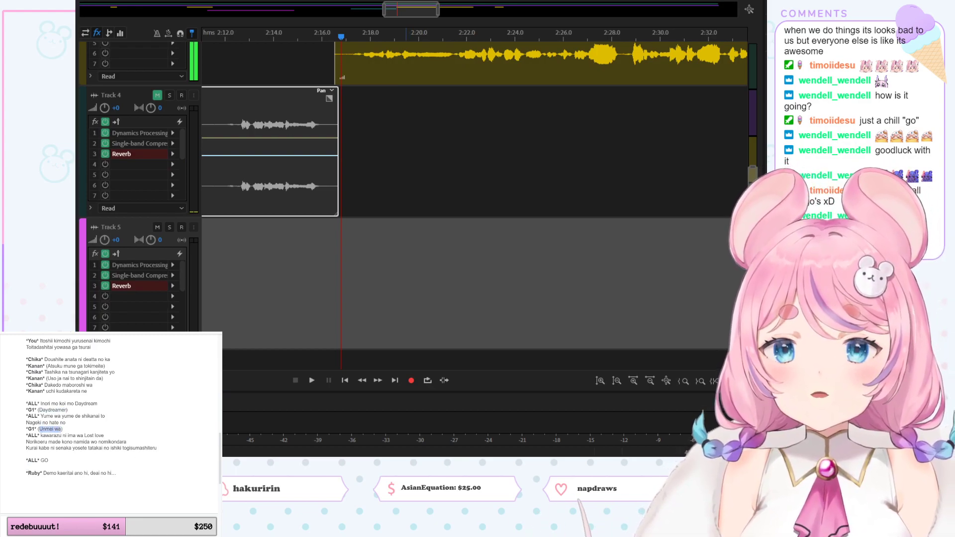
scroll(472, 150, "right", 1)
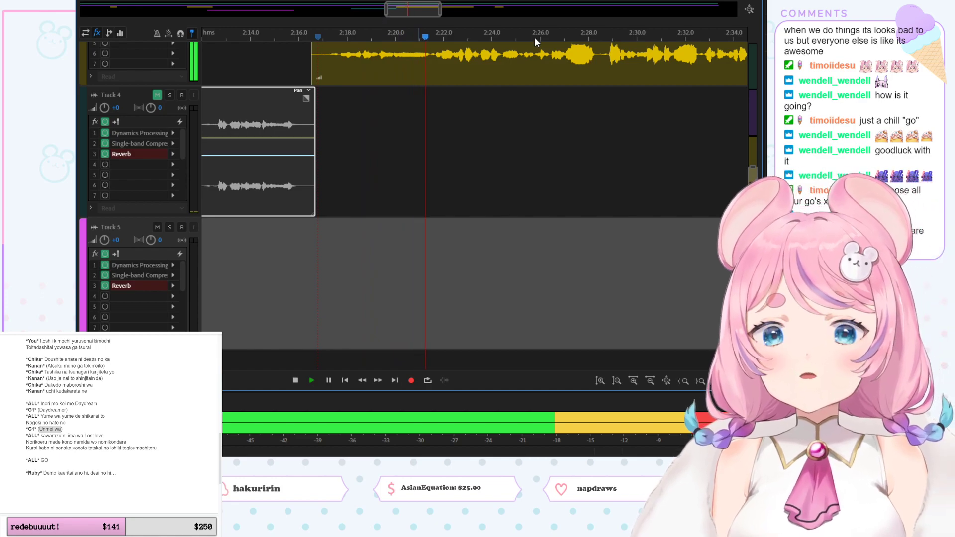
left_click(336, 35)
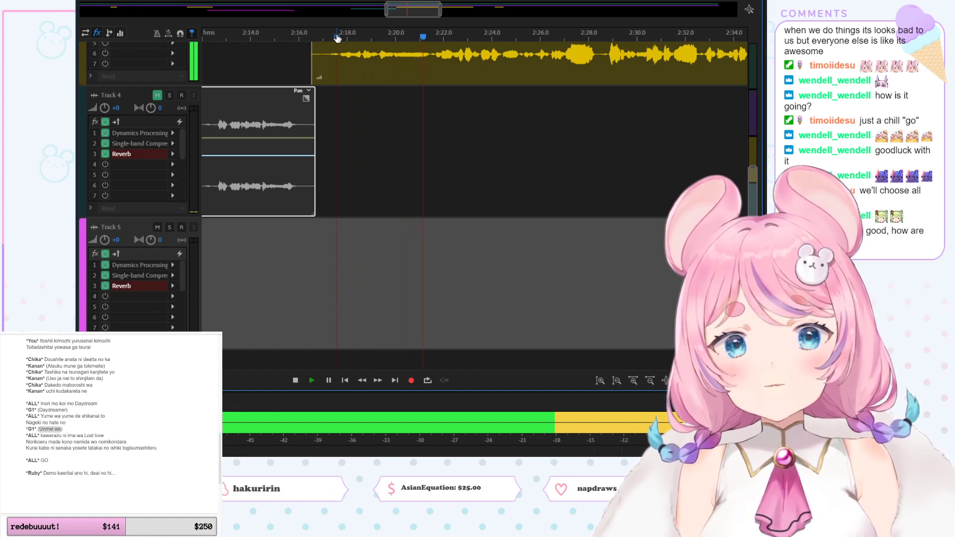
key("space")
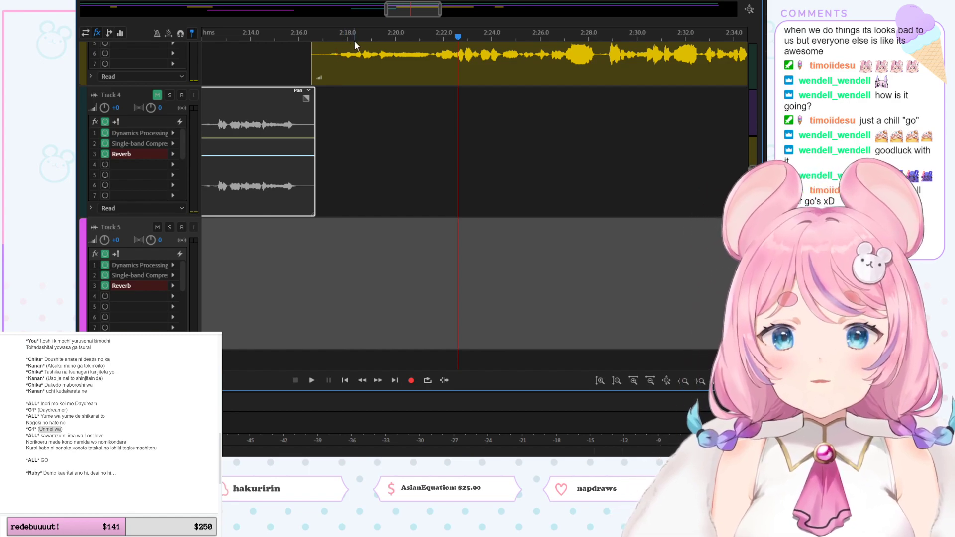
Step: Play the section onward from about 2:22.5, and replay it briefly from about 2:18.5
key("space")
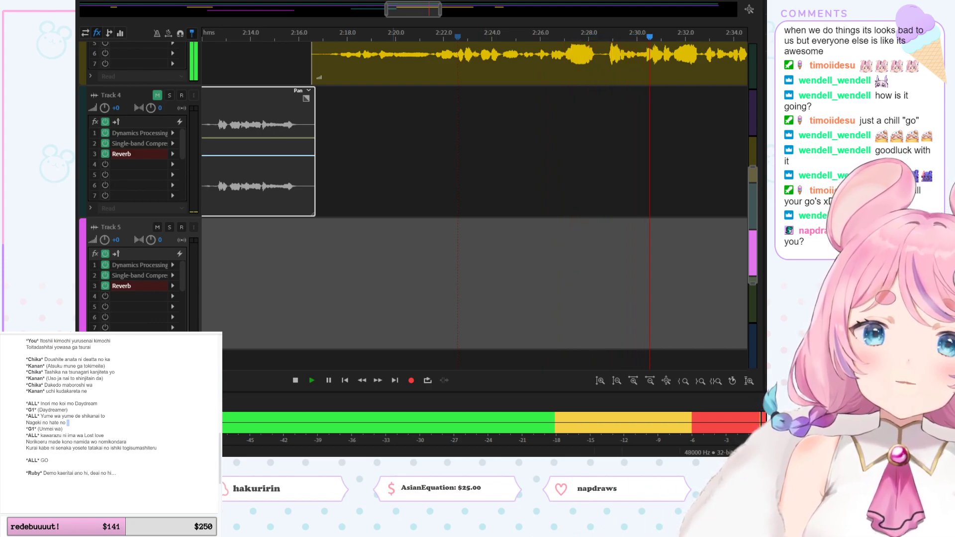
left_click(361, 39)
key("space")
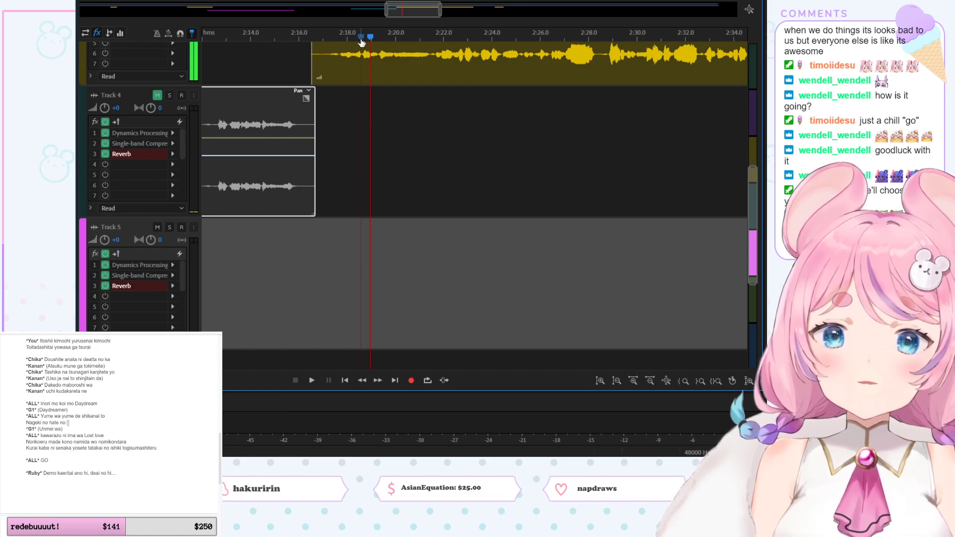
left_click(370, 37)
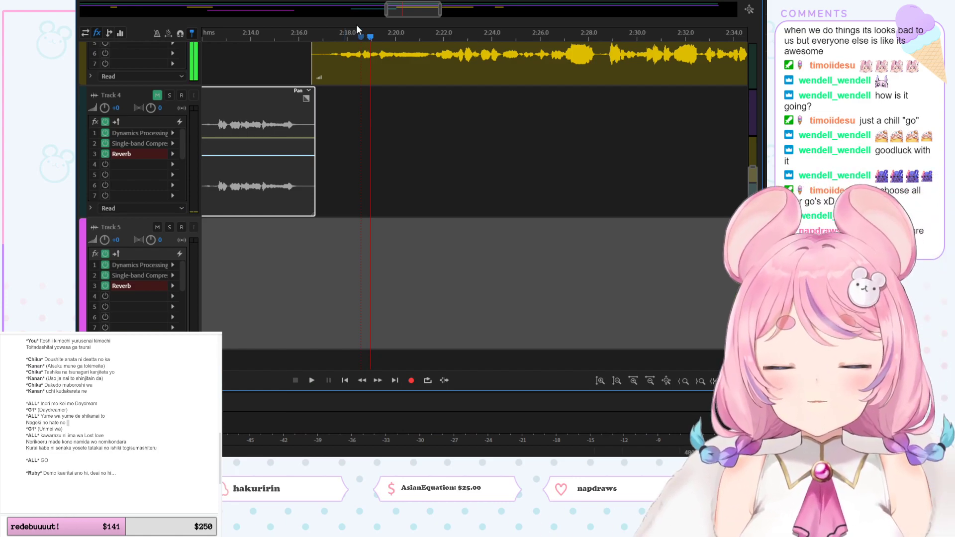
Step: Play the section from about 2:19 while following the lyrics, and return the playhead to about 2:18
key("space")
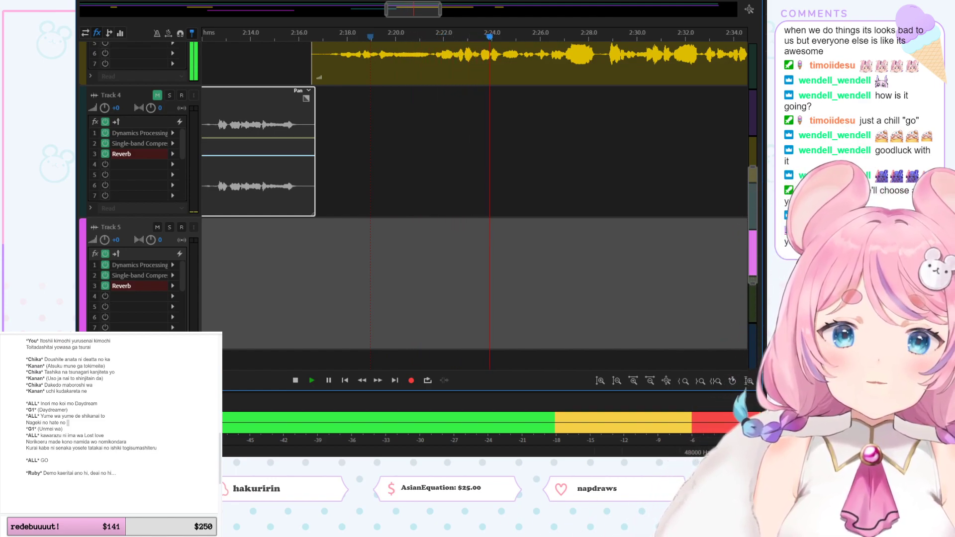
left_click(152, 393)
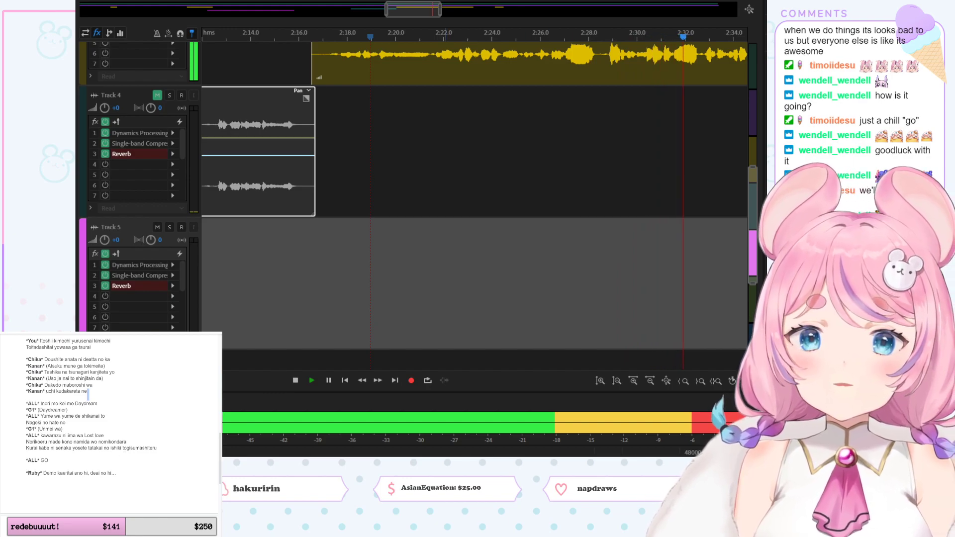
left_click(356, 40)
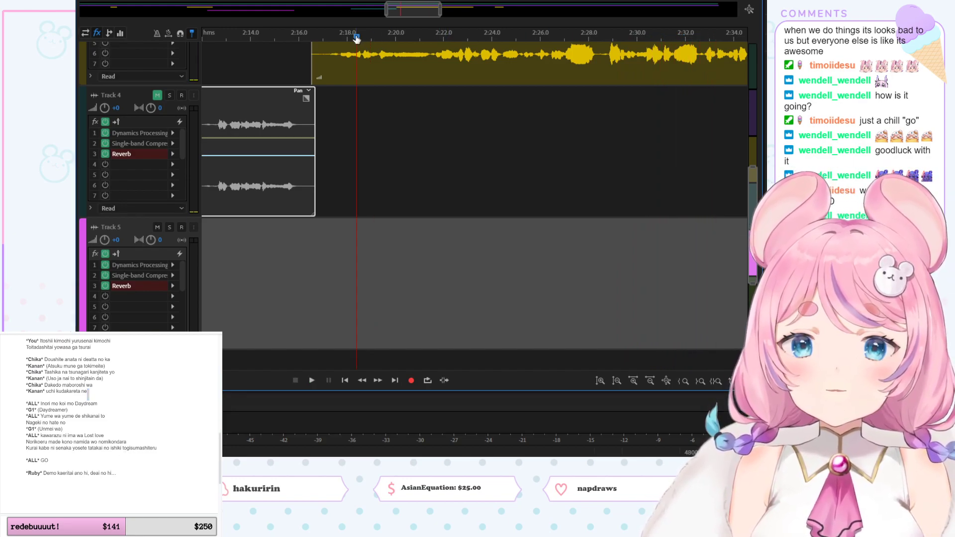
left_click_drag(419, 10, 417, 9)
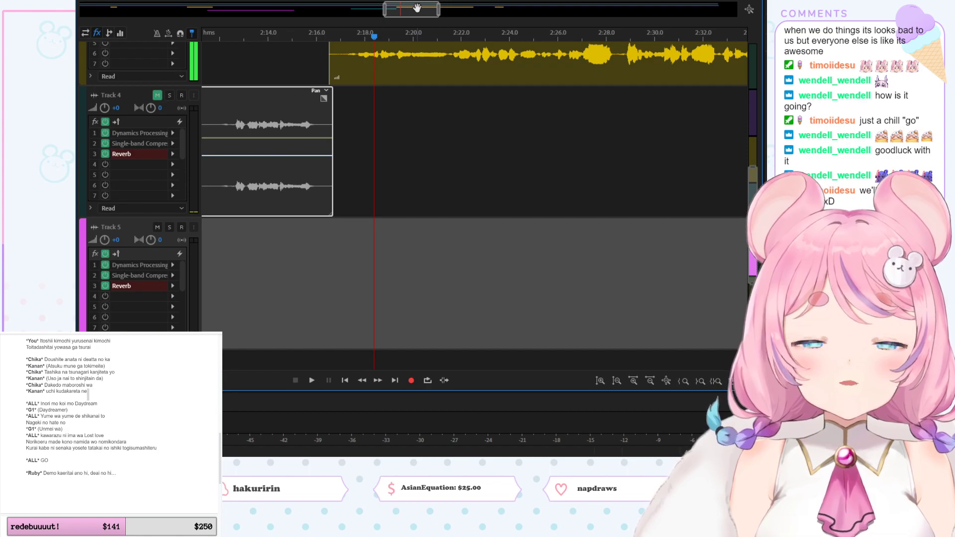
left_click(367, 38)
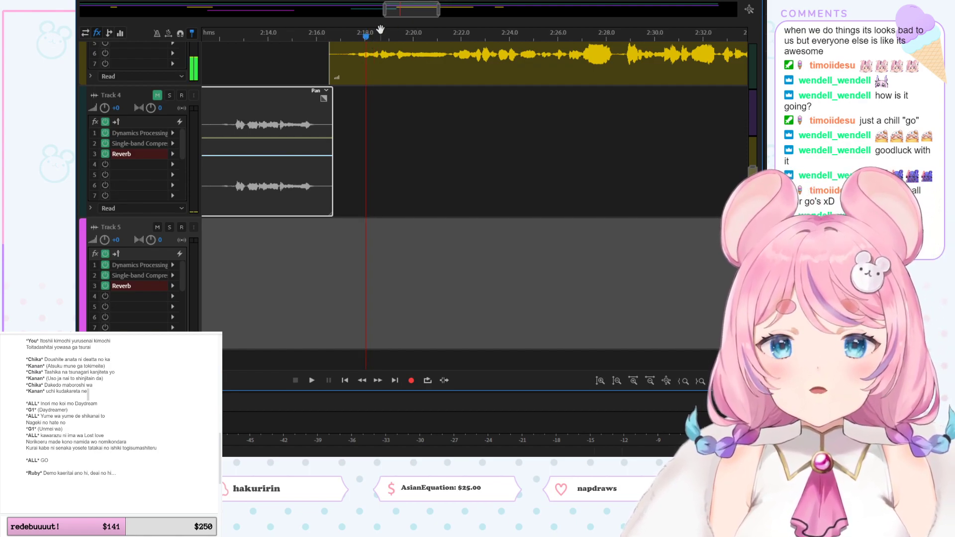
Step: Look over Tracks 1 to 5 around the 2:18 mark to check which clips occupy the section
scroll(745, 197, "up", 5)
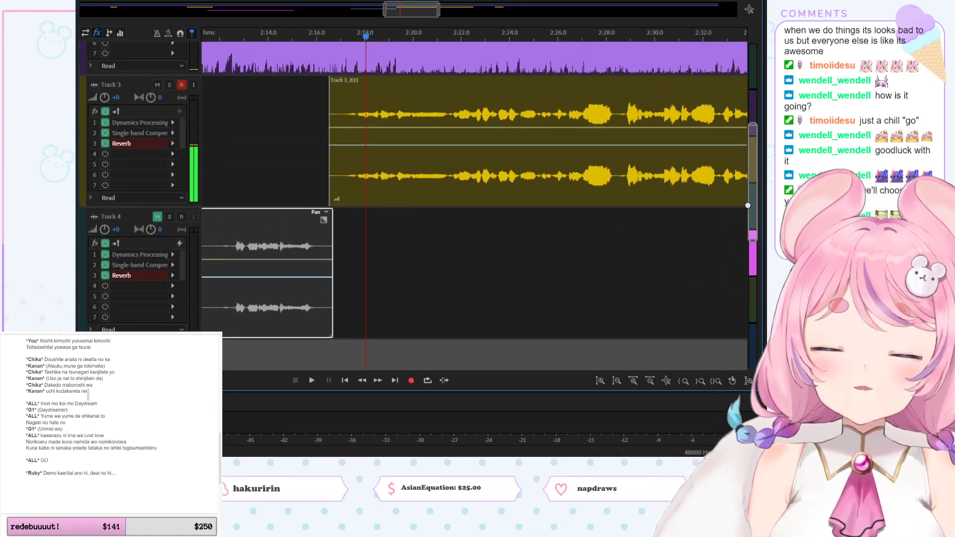
scroll(744, 197, "up", 3)
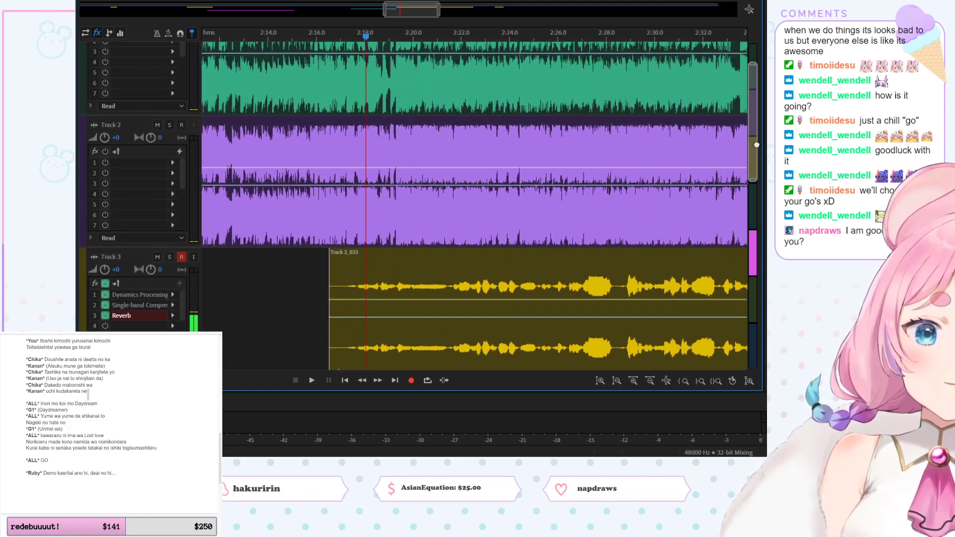
scroll(763, 176, "down", 6)
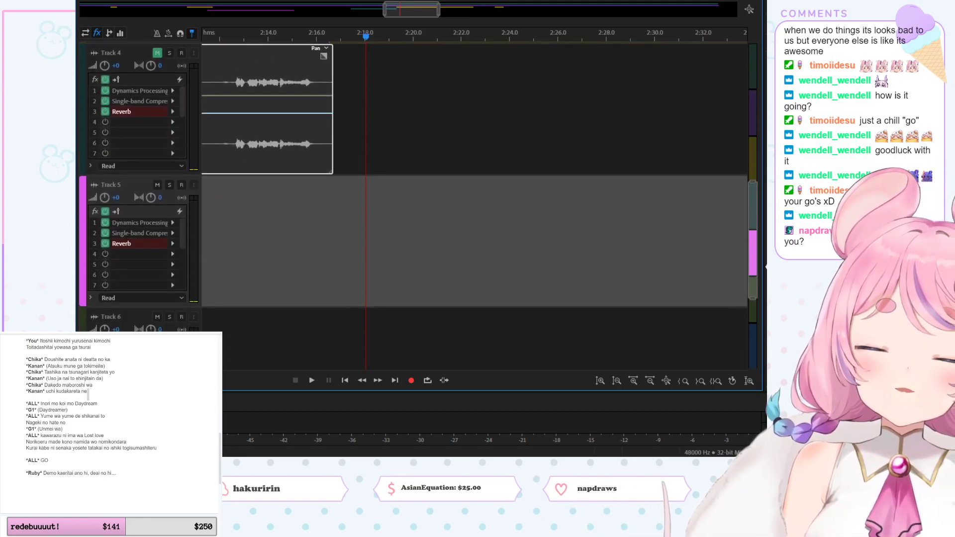
scroll(765, 205, "up", 4)
scroll(764, 205, "up", 4)
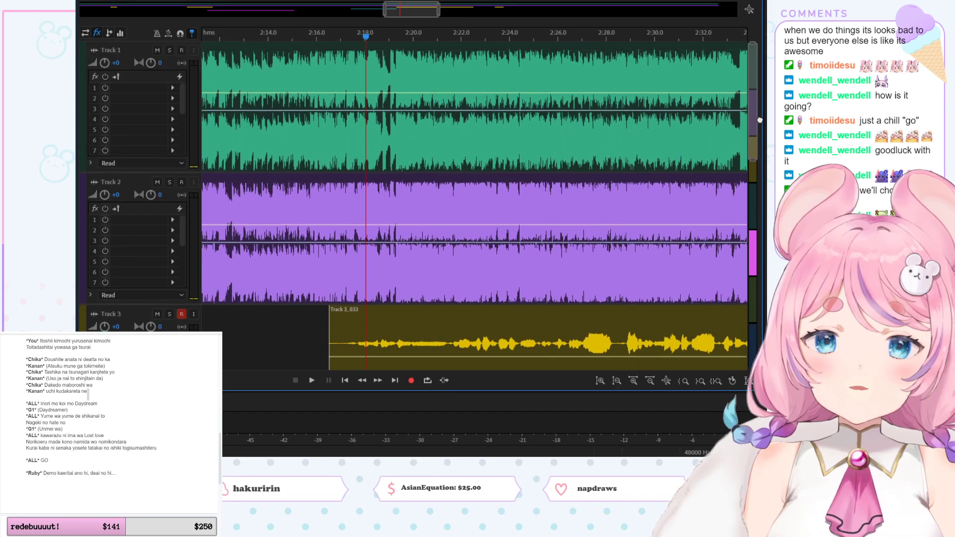
scroll(746, 223, "down", 5)
scroll(746, 224, "down", 4)
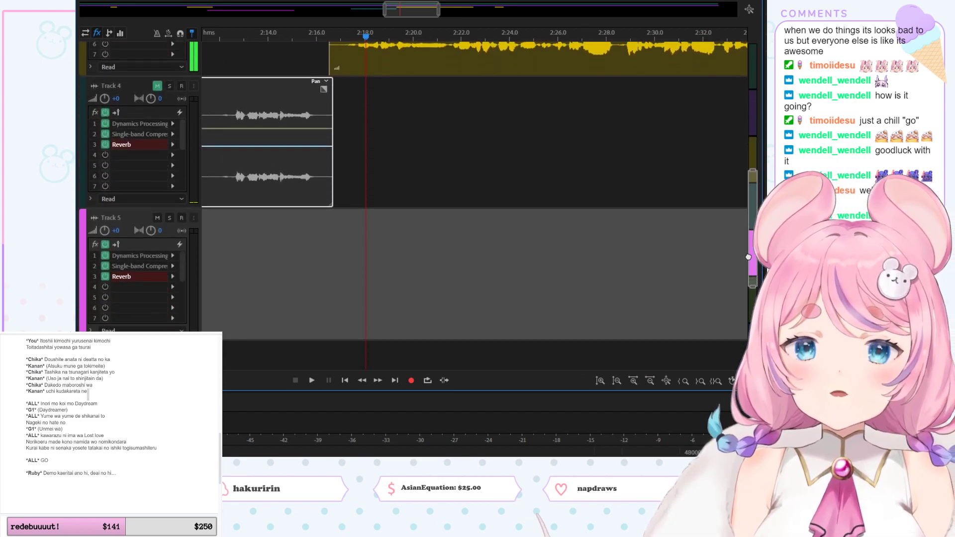
scroll(751, 229, "up", 3)
scroll(752, 231, "down", 1)
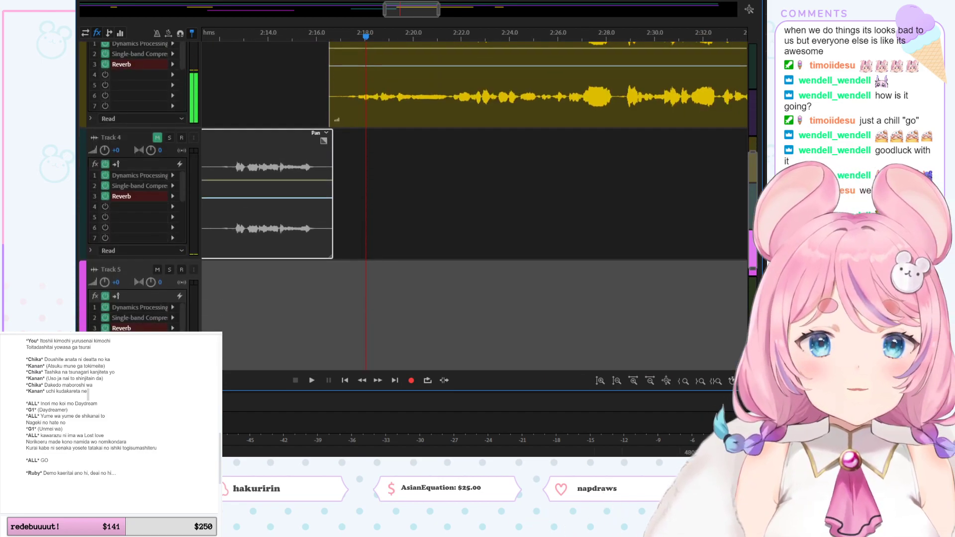
scroll(737, 248, "down", 1)
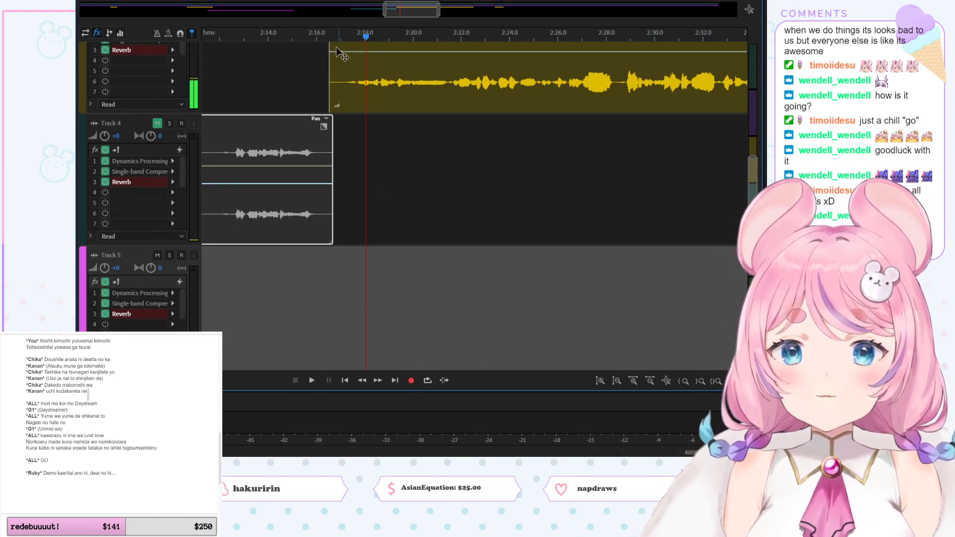
left_click(411, 380)
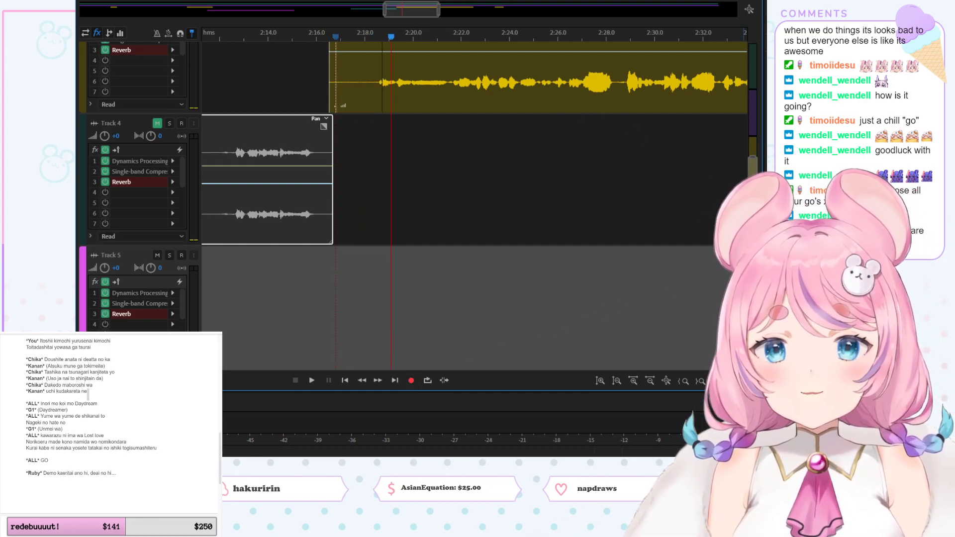
key("space")
scroll(568, 175, "up", 2)
key("ctrl+z")
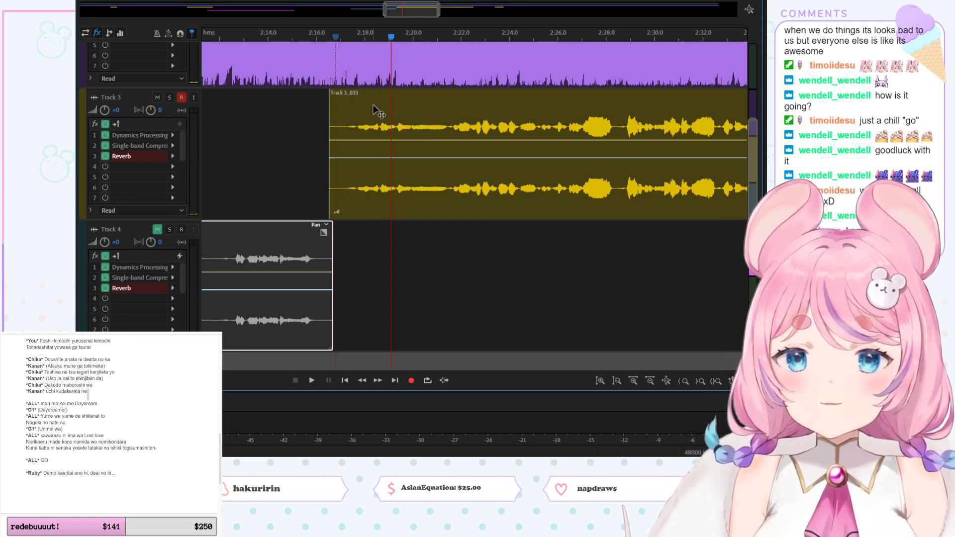
Step: Disarm Track 3 for recording and arm Track 5 instead
left_click(182, 97)
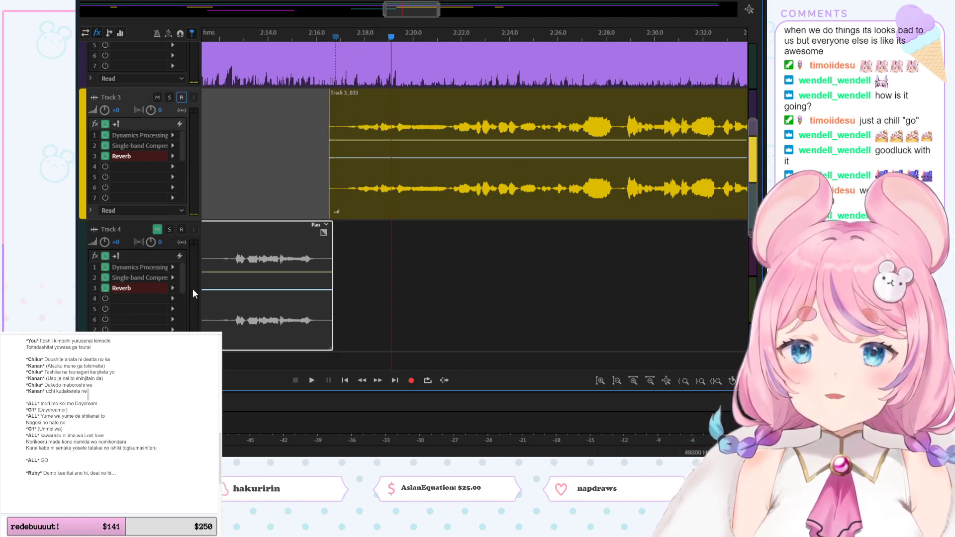
scroll(729, 249, "down", 2)
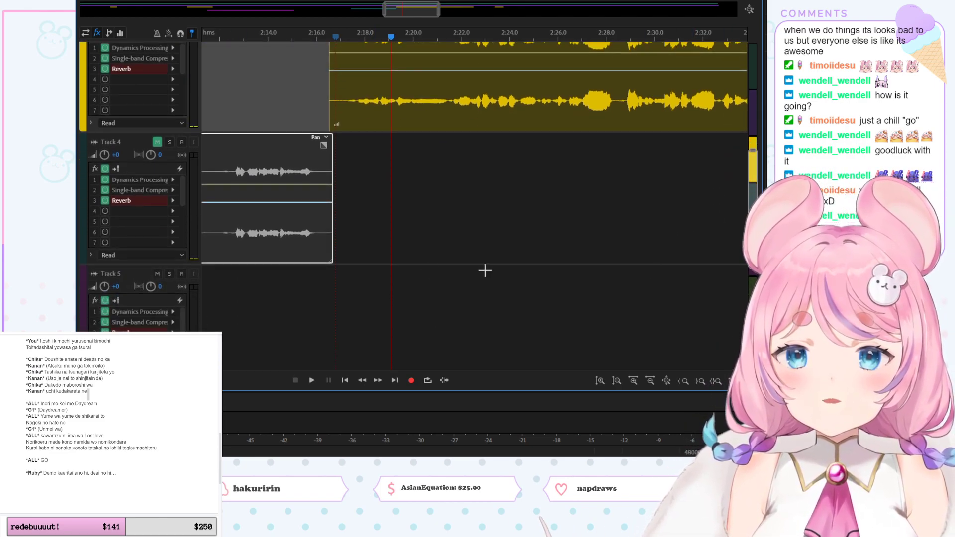
left_click(182, 274)
Step: Record a vocal take on Track 5 from about 2:17 to 2:32 while following the lyrics
left_click_drag(409, 10, 403, 10)
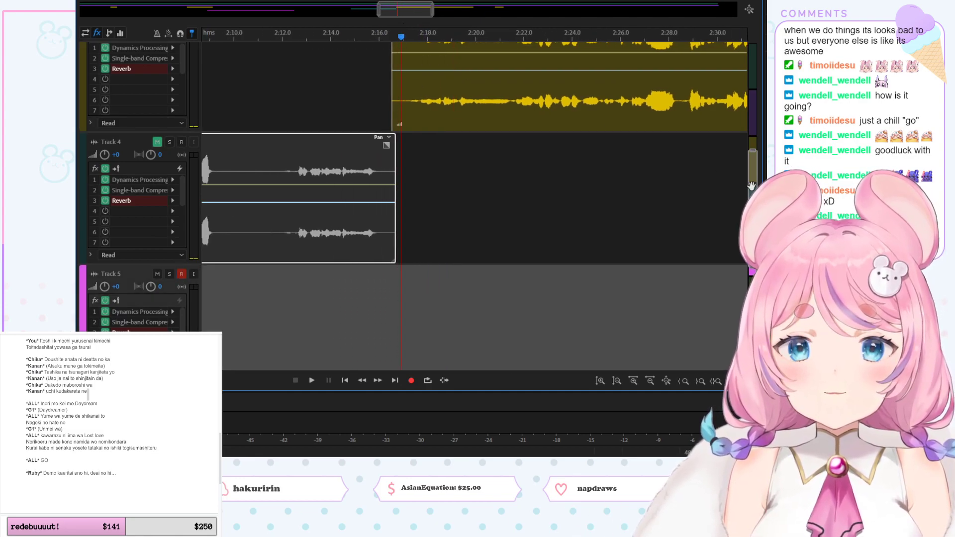
scroll(413, 199, "down", 2)
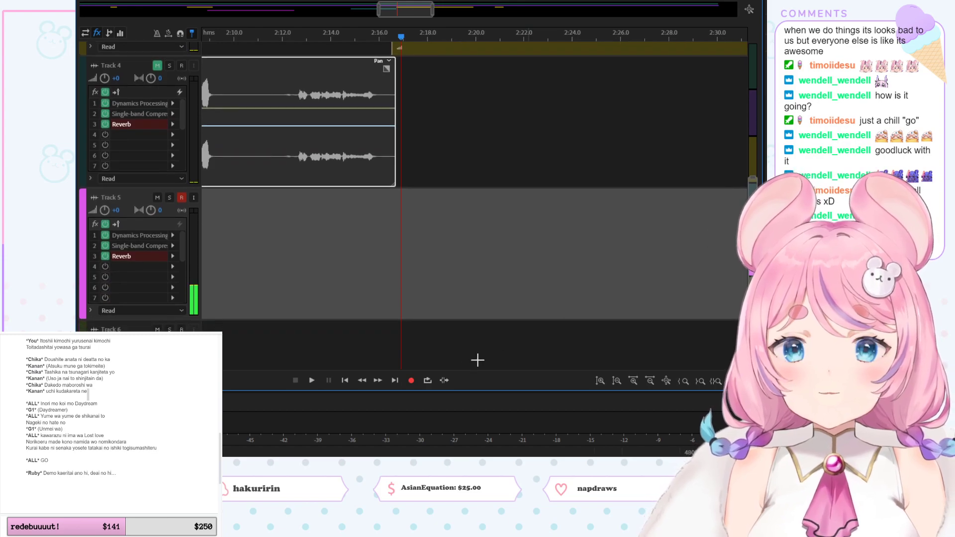
left_click(411, 381)
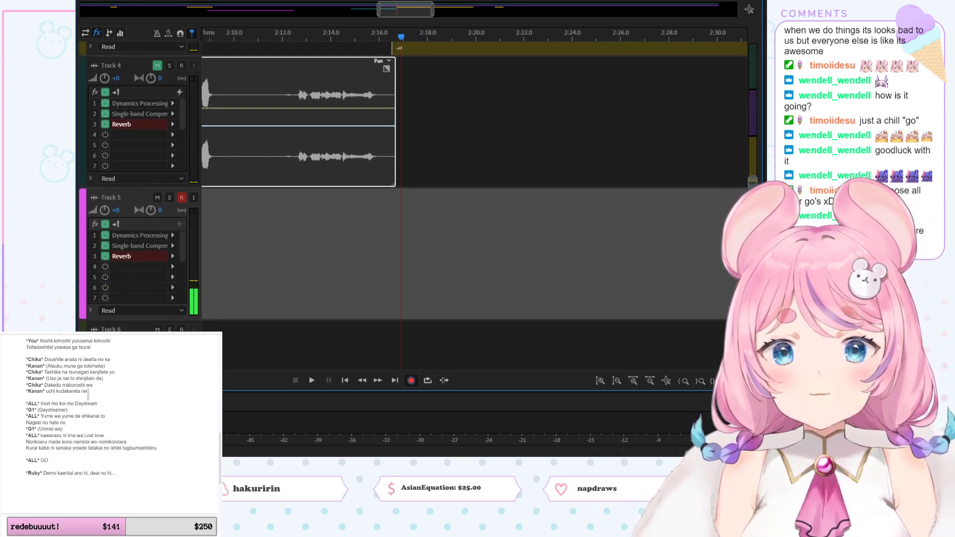
left_click(157, 469)
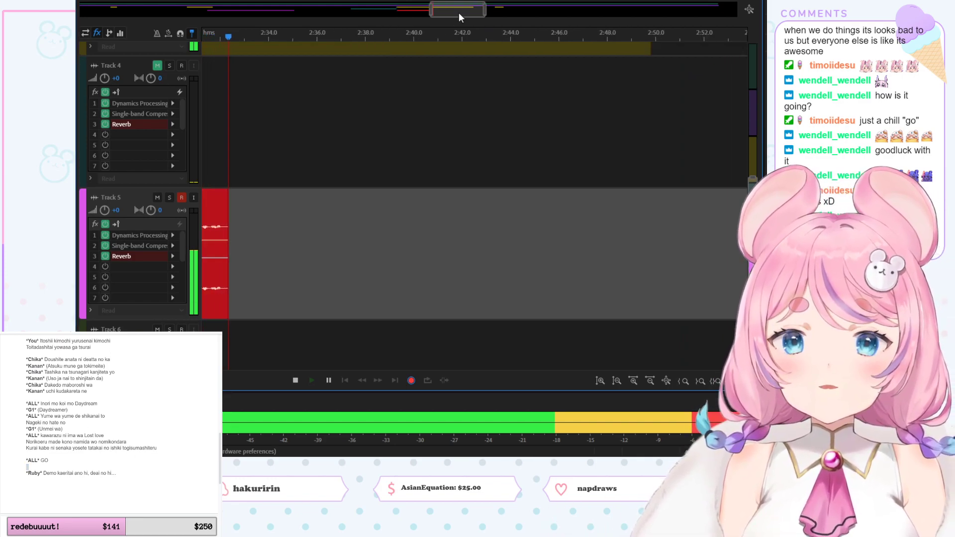
key("space")
Step: Play back the new Track 5 take from about 2:19 and from 2:26, and delete the clip
left_click_drag(459, 13, 401, 23)
left_click(371, 37)
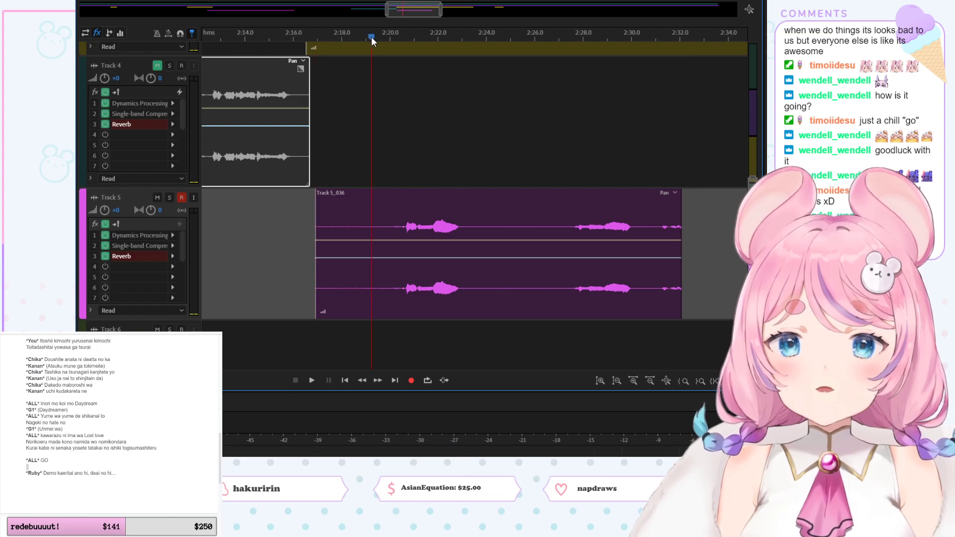
key("space")
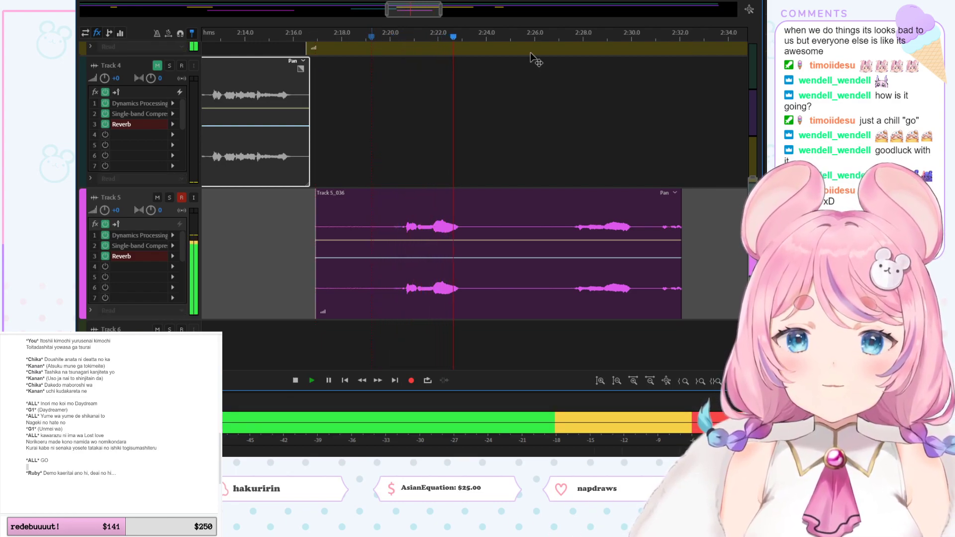
left_click(535, 37)
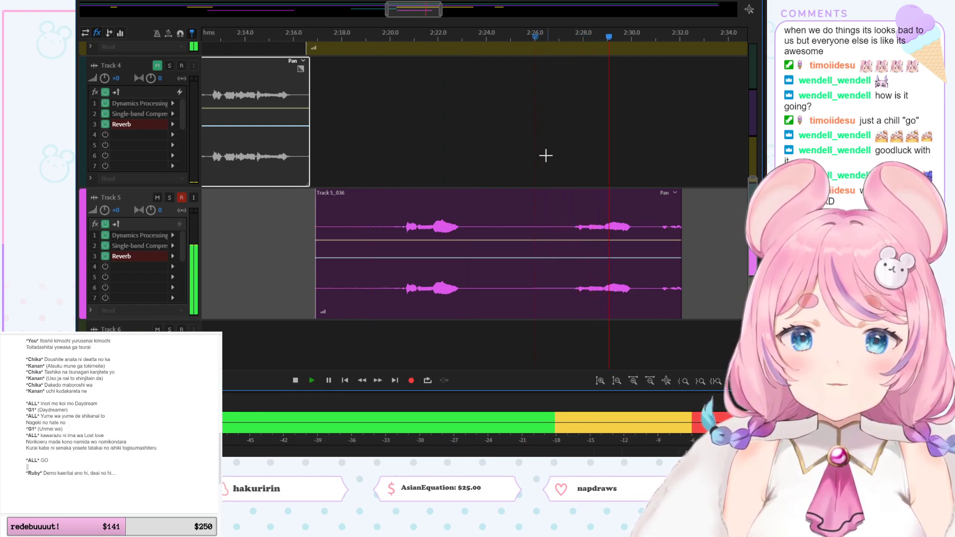
key("space")
left_click(464, 221)
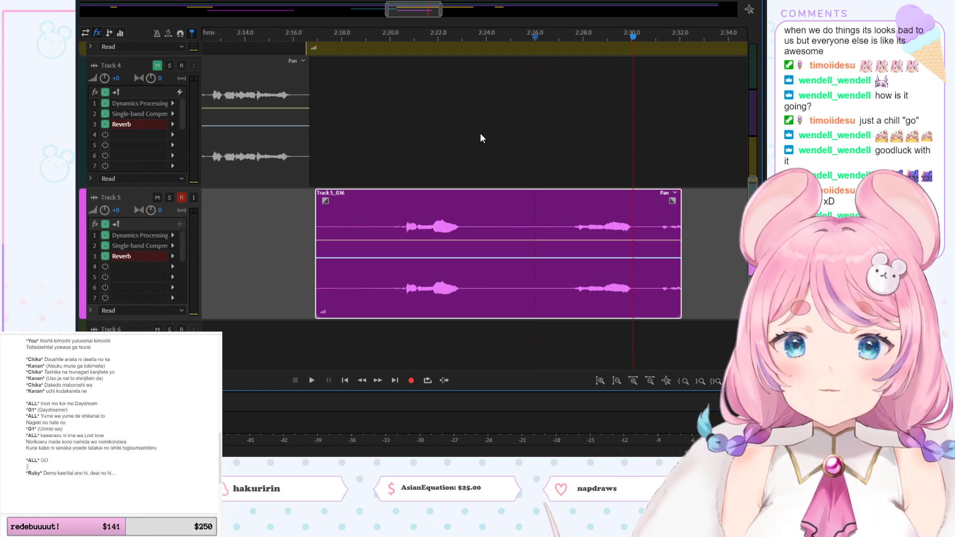
key("Delete")
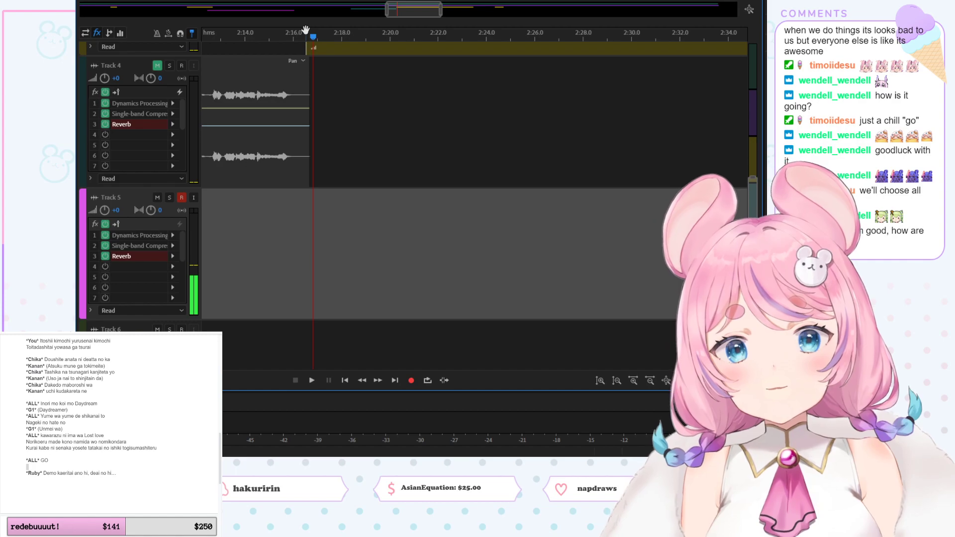
Step: Play the section from about 2:17 to 2:32 to rehearse the part against the lyrics
key("space")
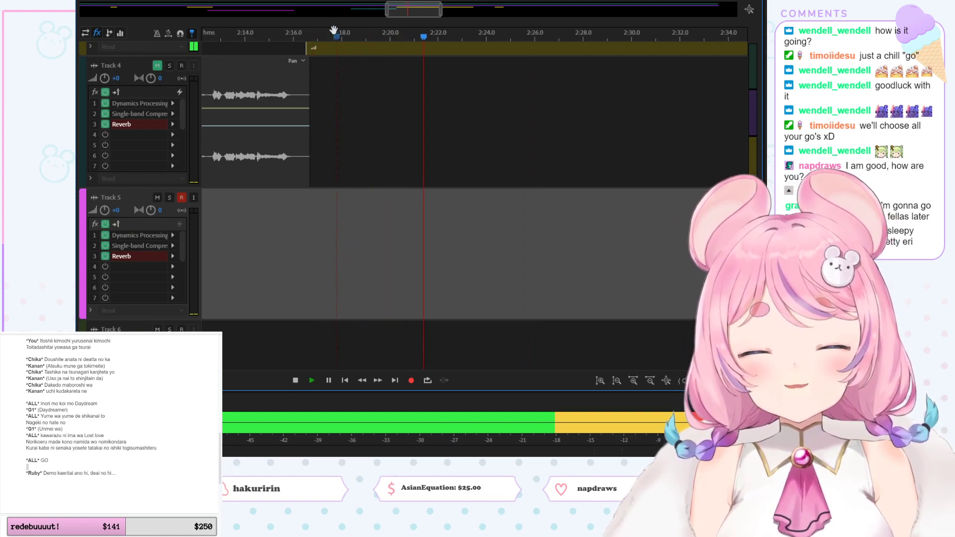
left_click(323, 35)
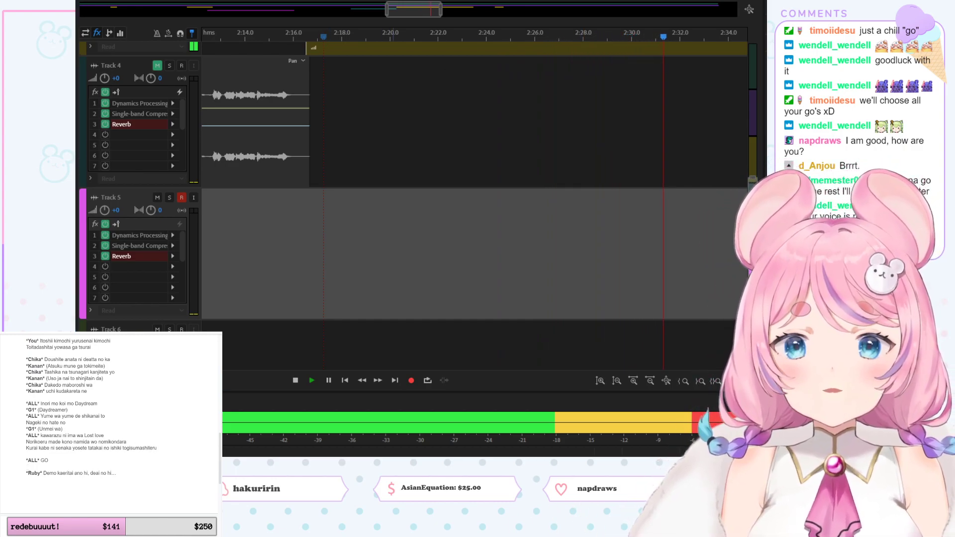
key("space")
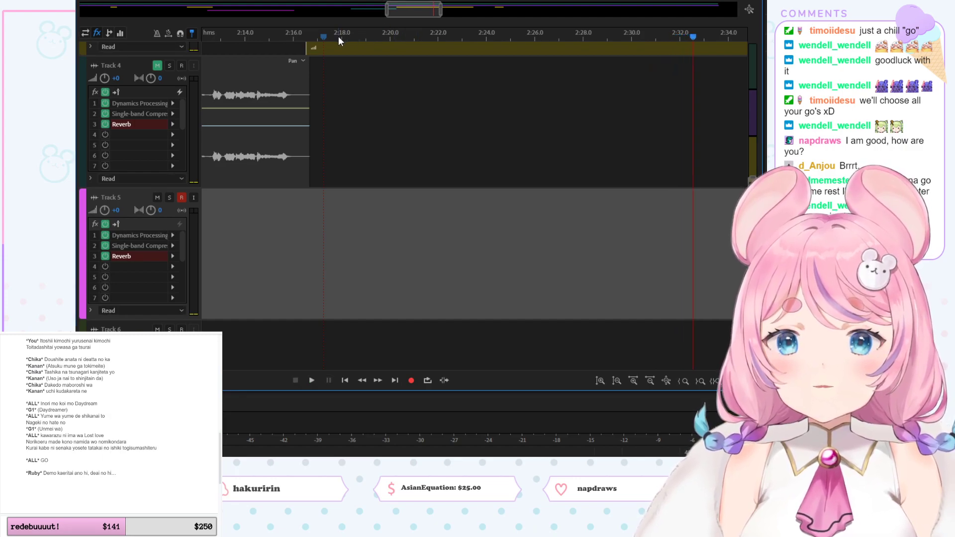
Step: Record a new vocal take on Track 5 from about 2:17 to 2:33
left_click(316, 37)
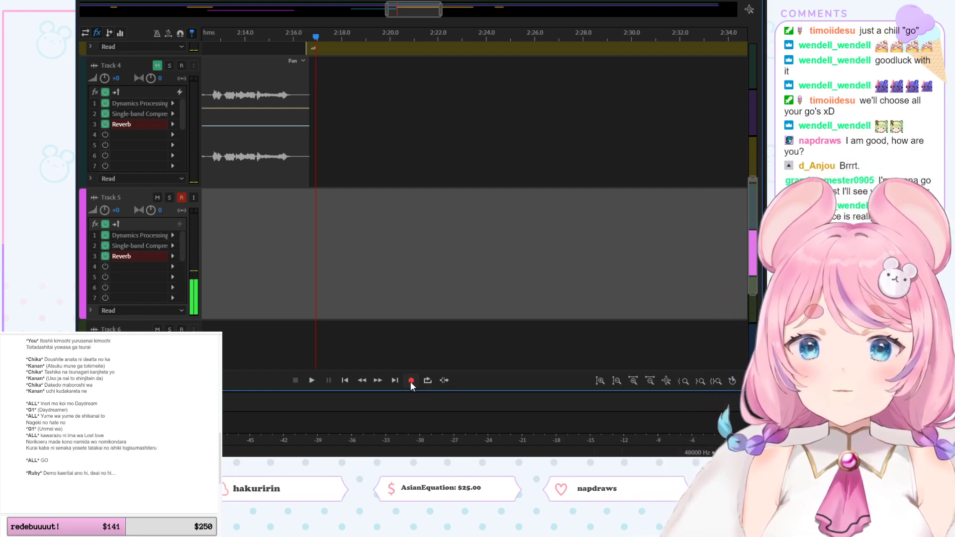
left_click(411, 382)
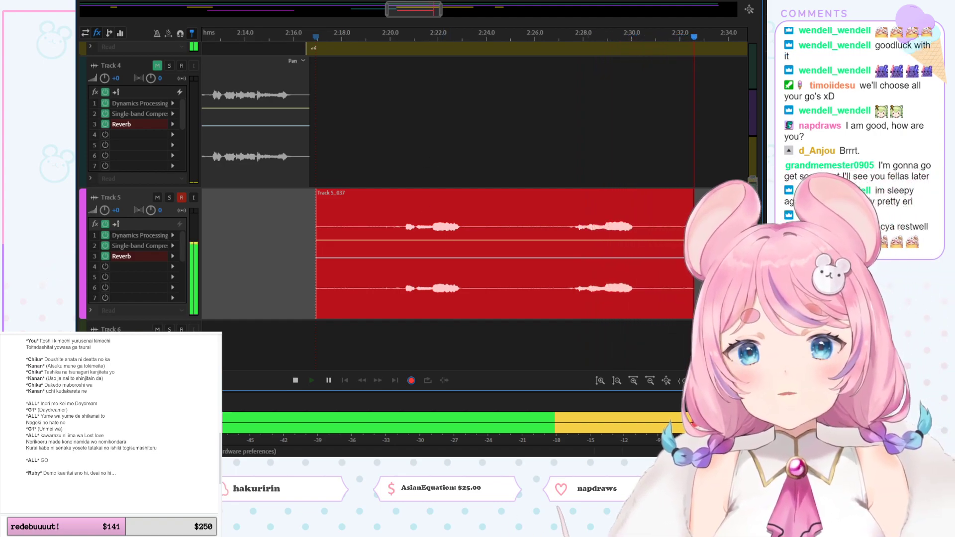
key("space")
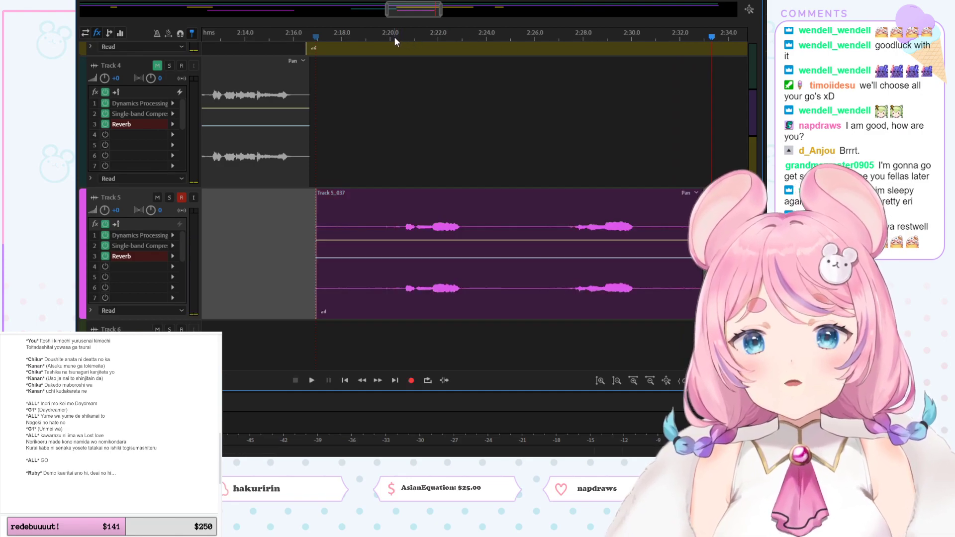
Step: Solo Track 5 and play back the new take repeatedly from points between about 2:20 and 2:22
left_click(391, 35)
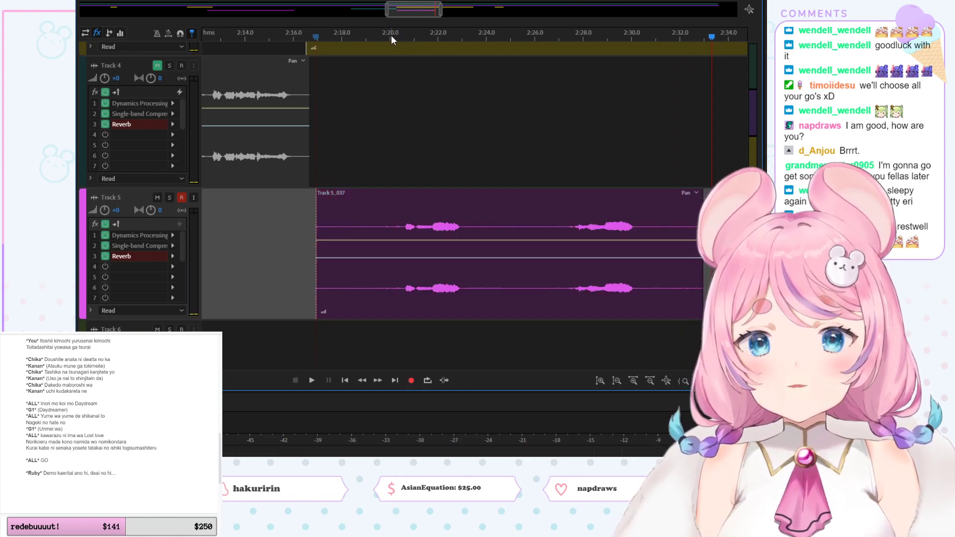
left_click(169, 198)
key("space")
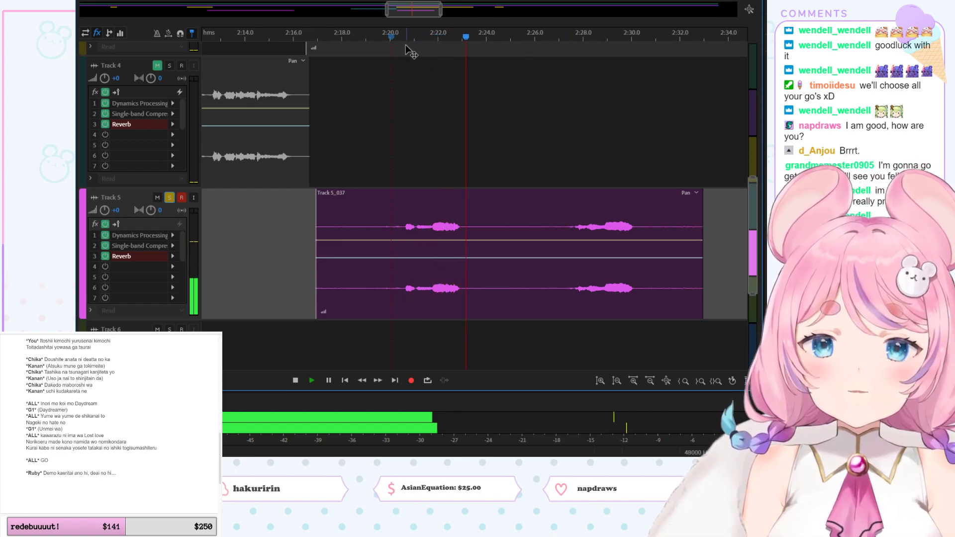
left_click(392, 37)
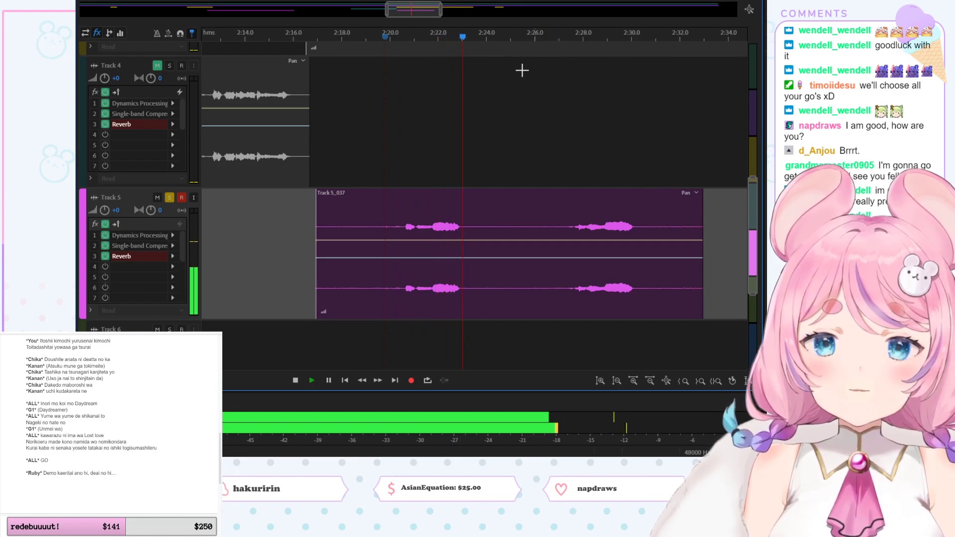
left_click(428, 37)
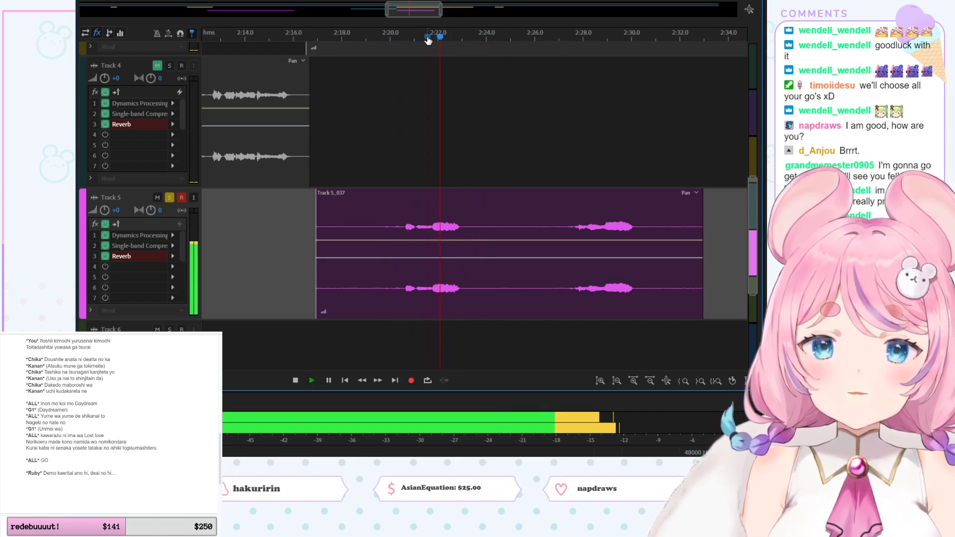
left_click(415, 37)
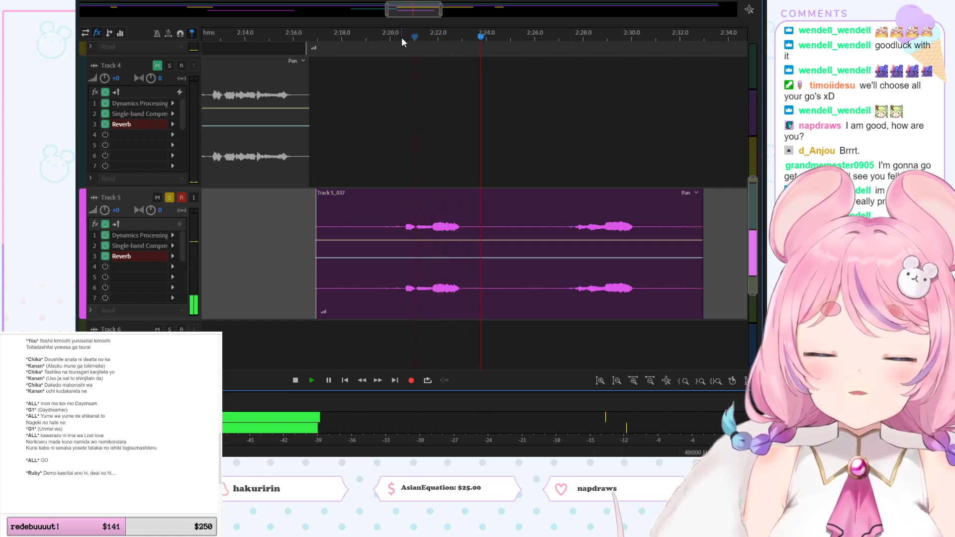
left_click(401, 37)
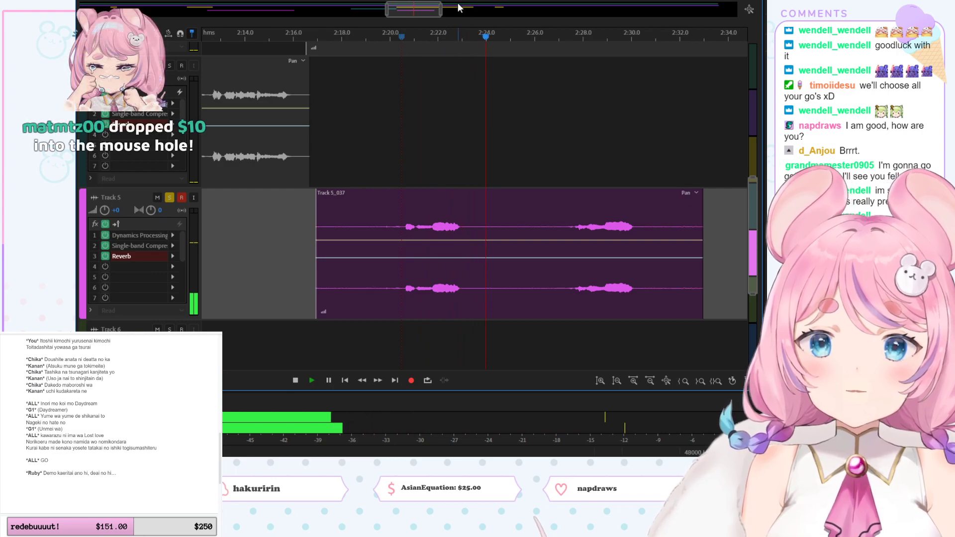
key("space")
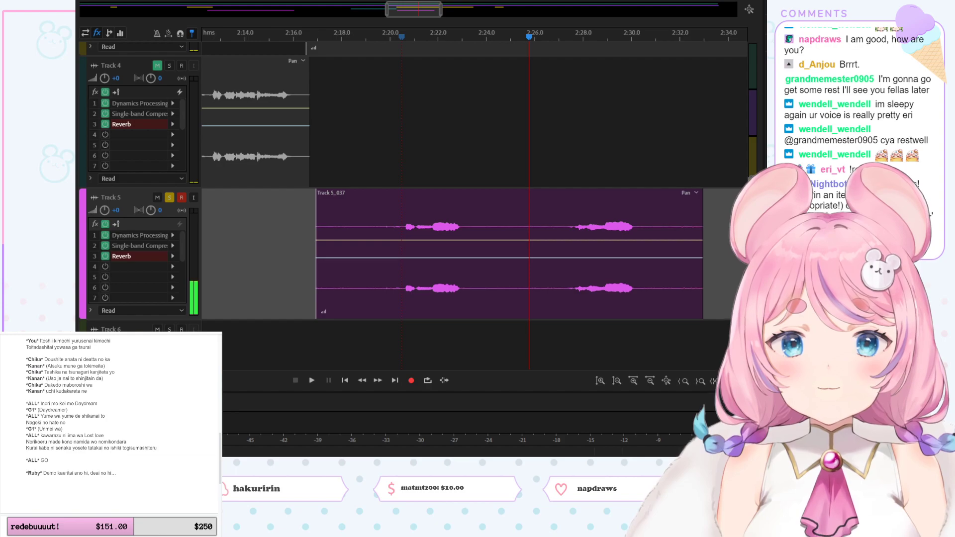
Step: Play back the soloed Track 5 take's first phrase from about 2:20 and its second phrase from about 2:27
left_click(401, 35)
key("space")
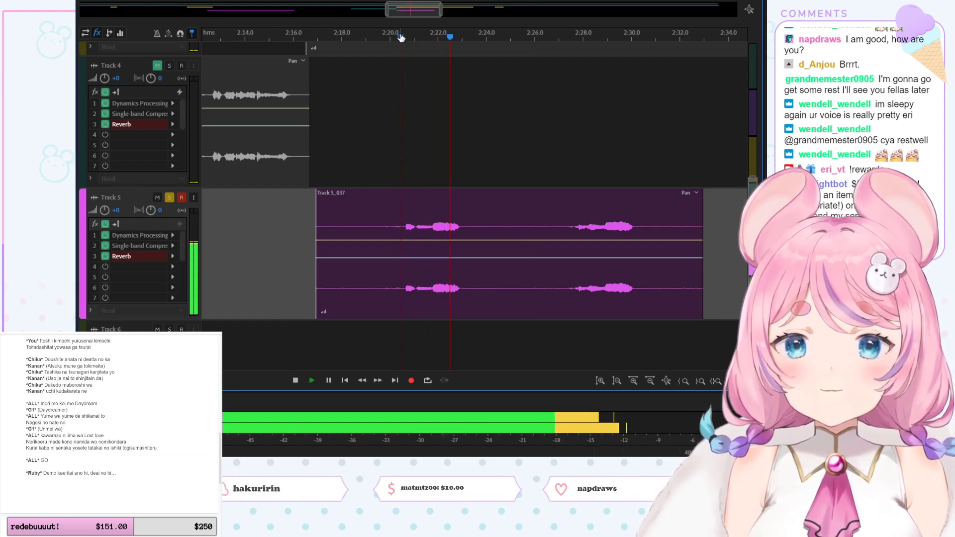
left_click(564, 38)
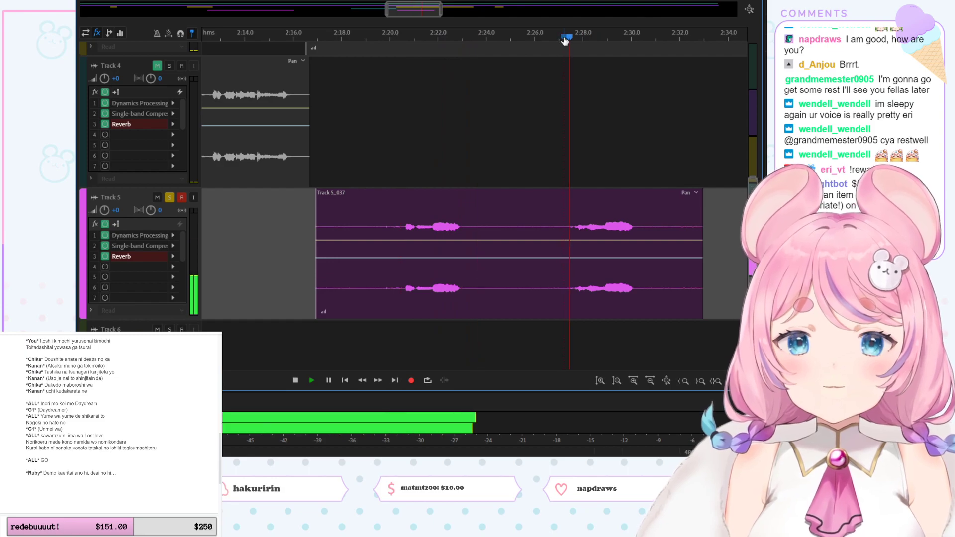
left_click(565, 38)
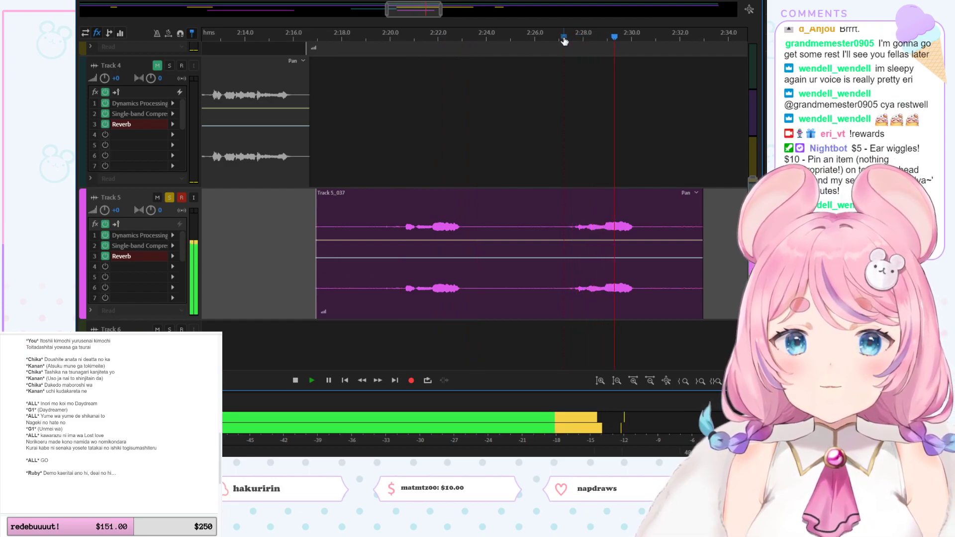
key("space")
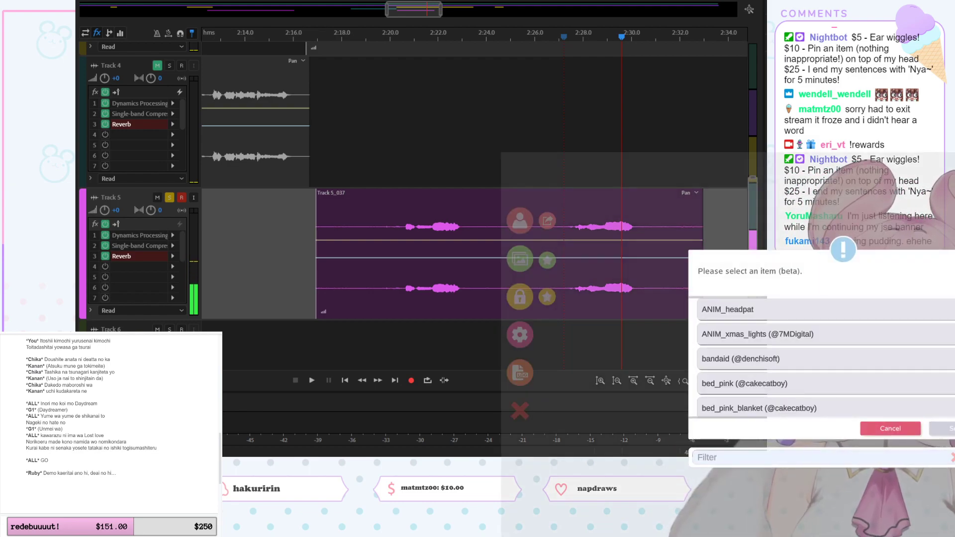
Step: Browse the avatar app's item list from the animations through the head_band entry, picking out dancing_pudding as a candidate
scroll(826, 358, "down", 7)
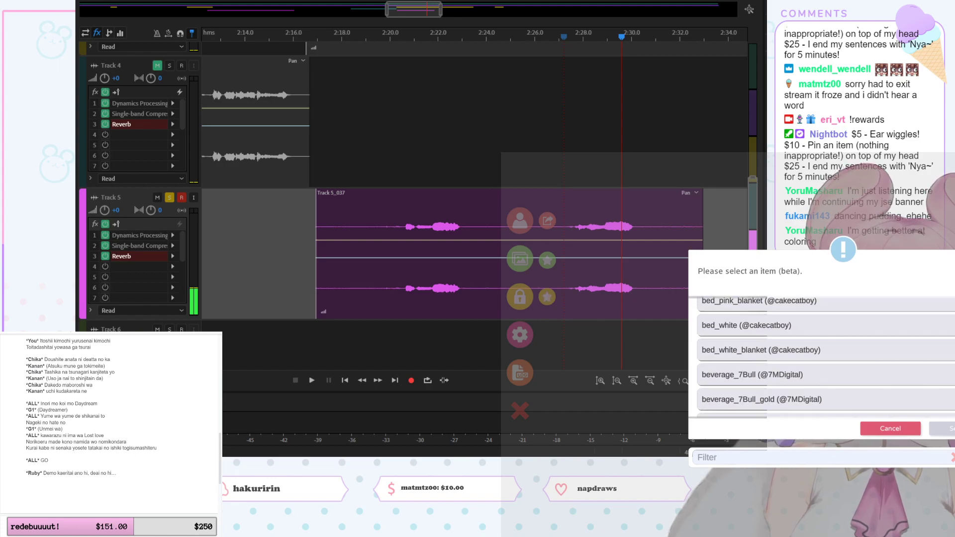
scroll(826, 358, "down", 8)
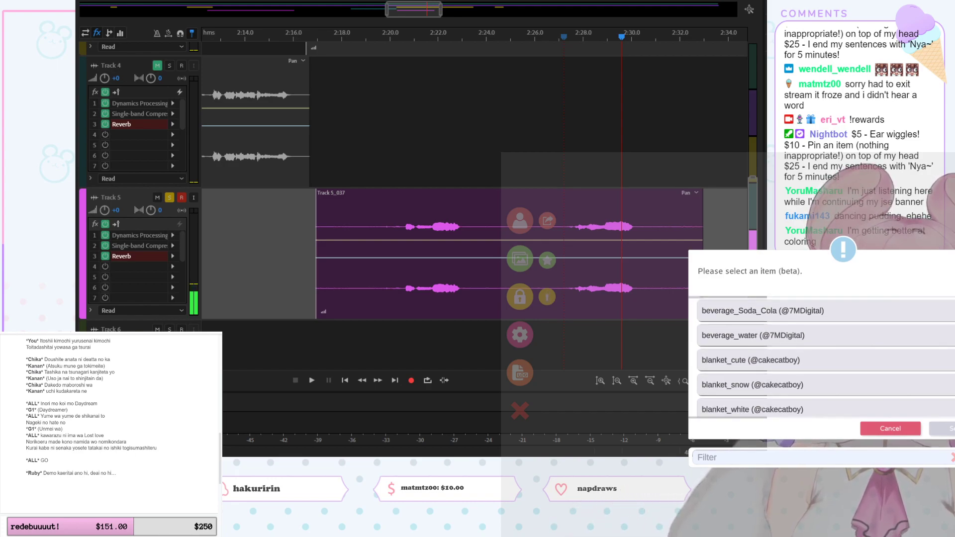
scroll(826, 358, "down", 10)
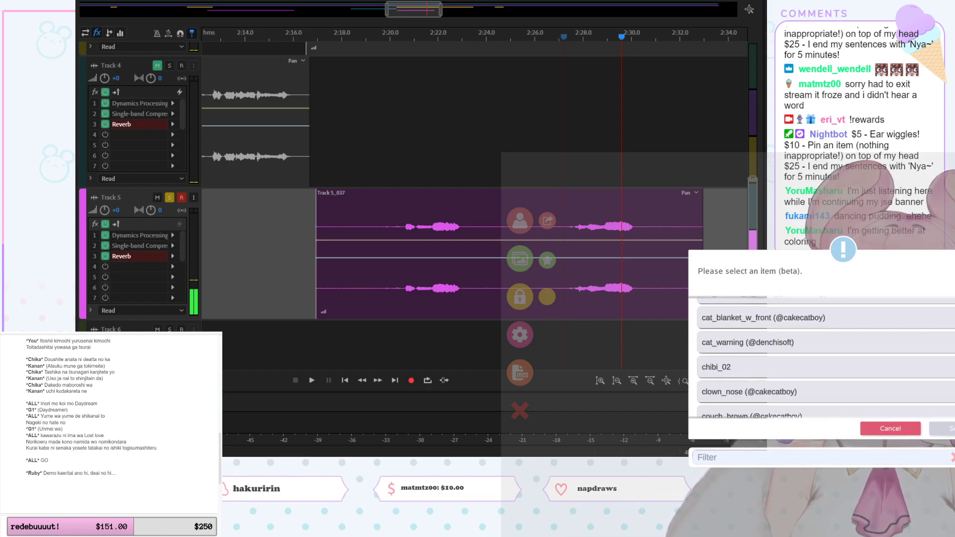
left_click(825, 361)
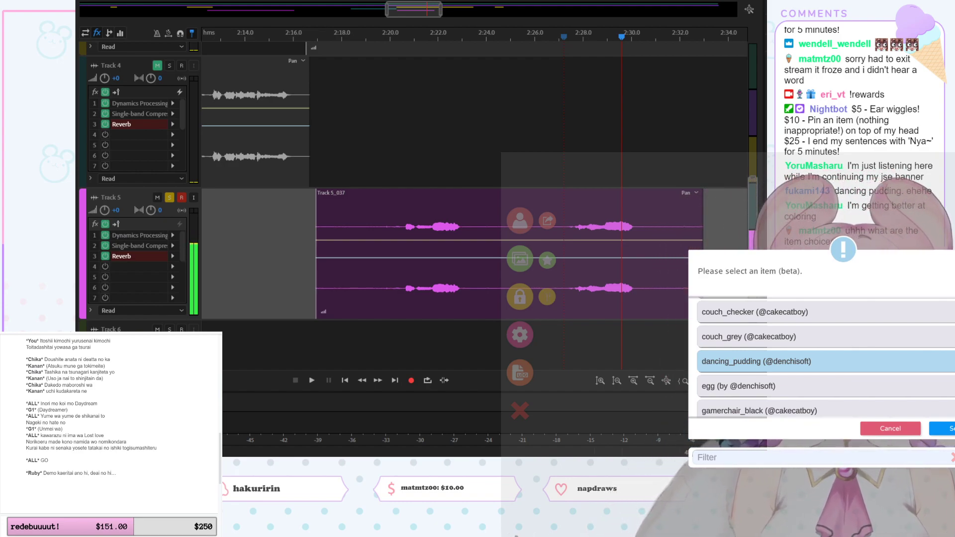
scroll(826, 359, "down", 3)
scroll(826, 358, "down", 4)
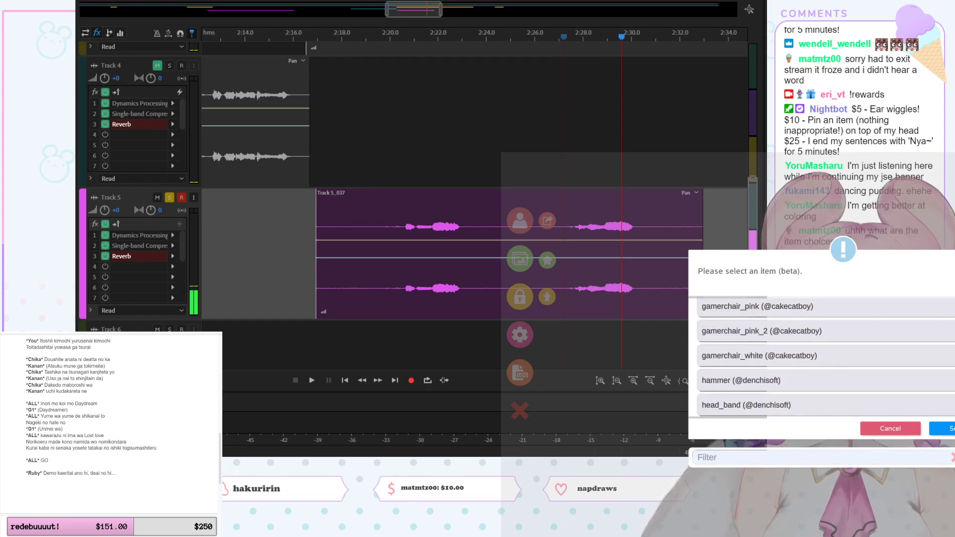
scroll(826, 358, "up", 5)
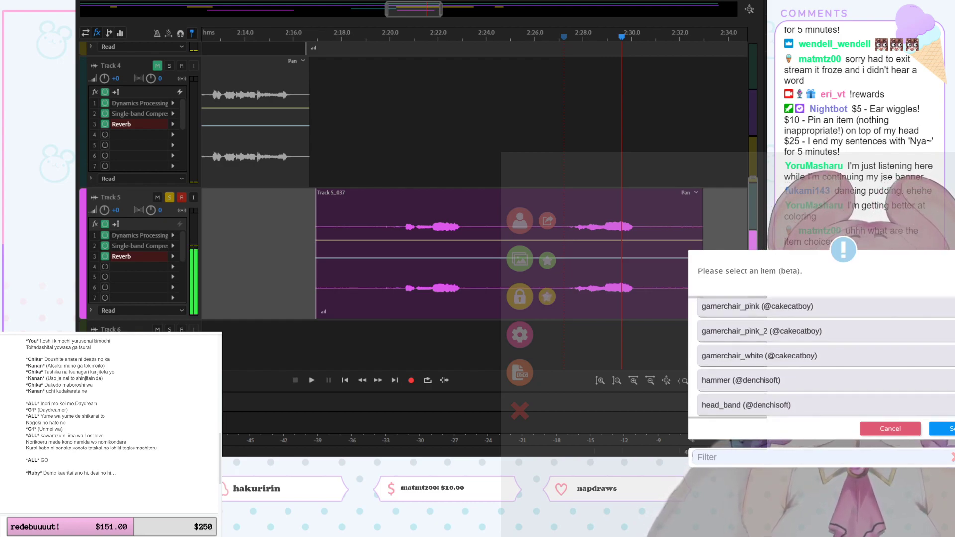
scroll(825, 358, "up", 6)
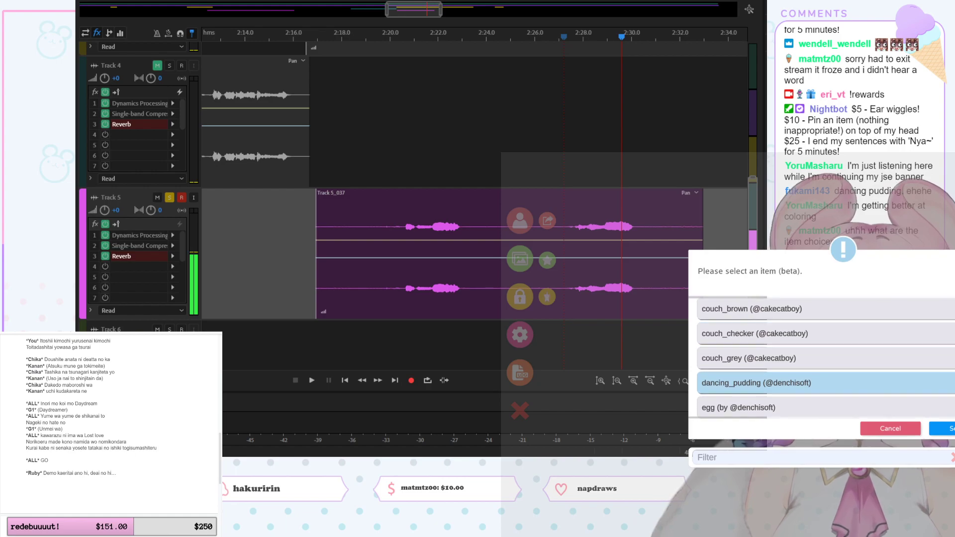
scroll(826, 358, "up", 5)
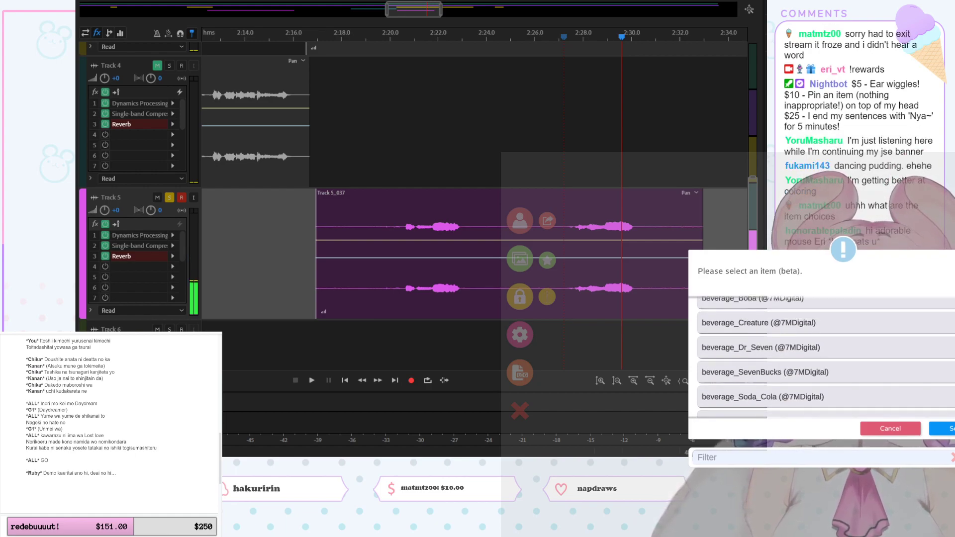
scroll(826, 358, "up", 2)
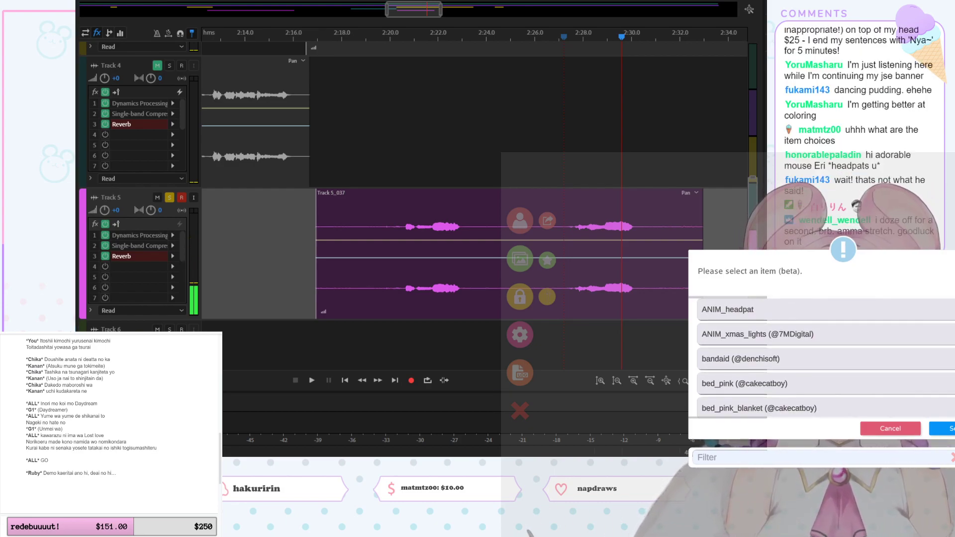
left_click(756, 334)
scroll(826, 357, "down", 5)
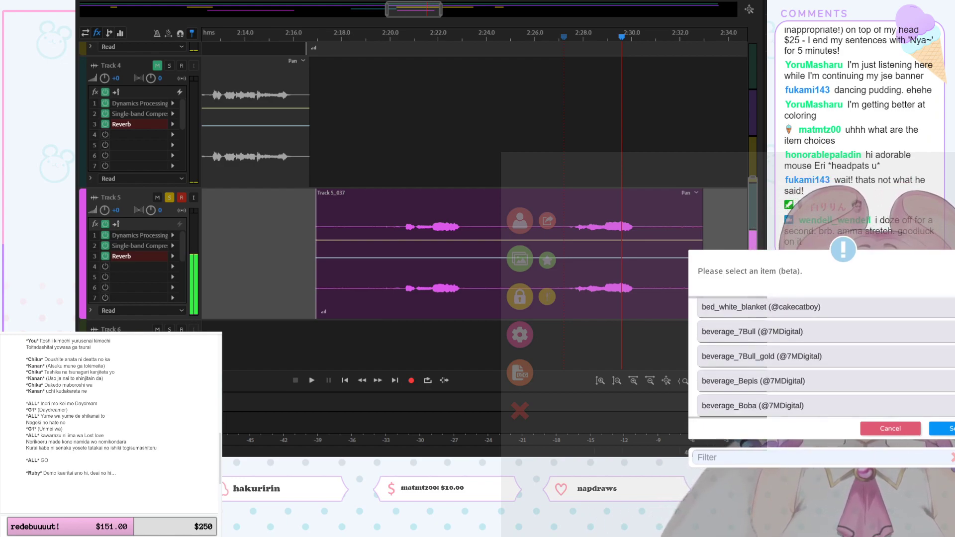
left_click(756, 341)
scroll(825, 358, "up", 1)
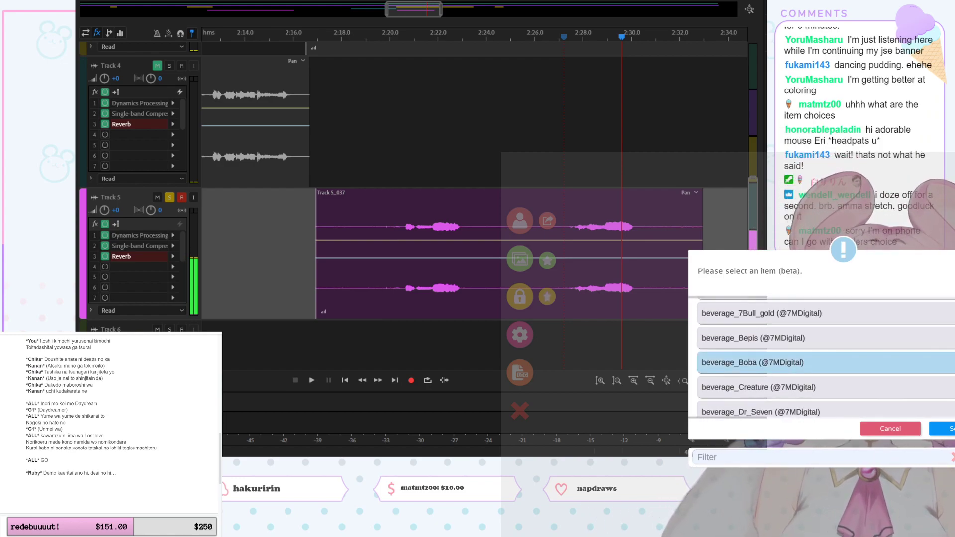
left_click(756, 341)
scroll(756, 341, "up", 2)
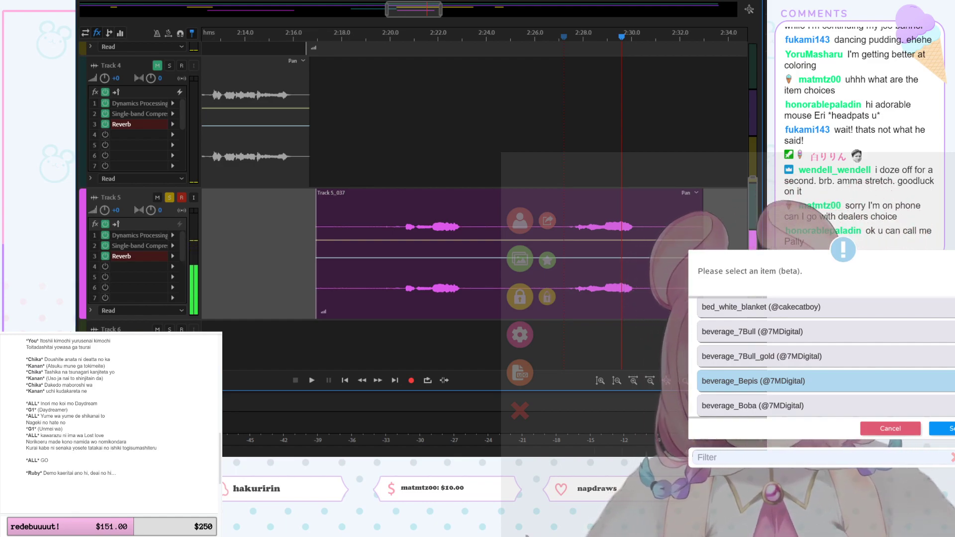
scroll(826, 358, "down", 1)
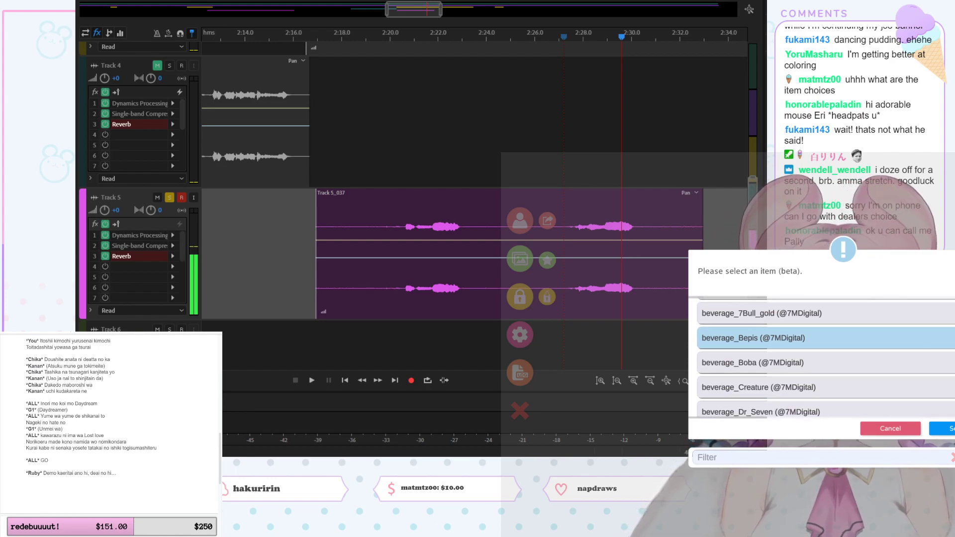
Step: Add the dancing_pudding item to the avatar scene with its default item settings
scroll(826, 358, "down", 10)
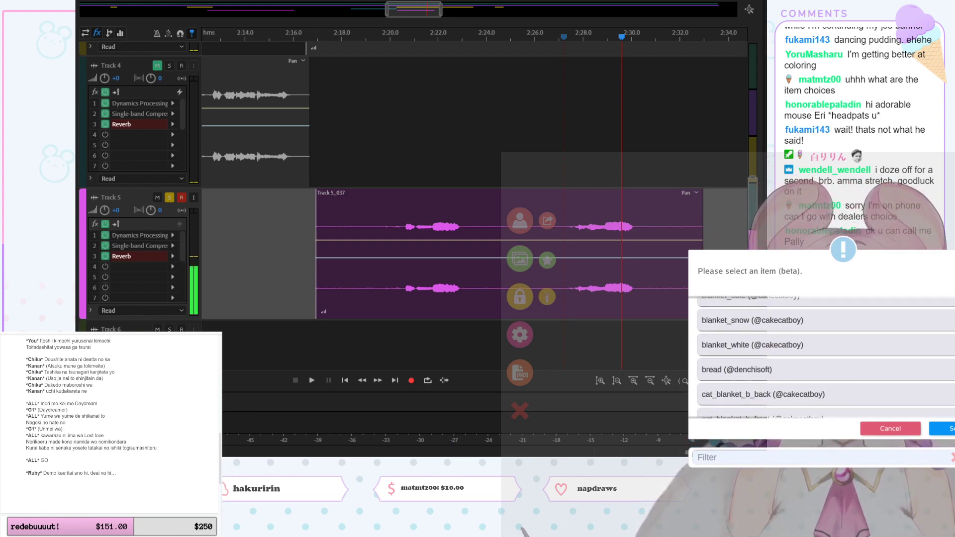
scroll(826, 358, "down", 7)
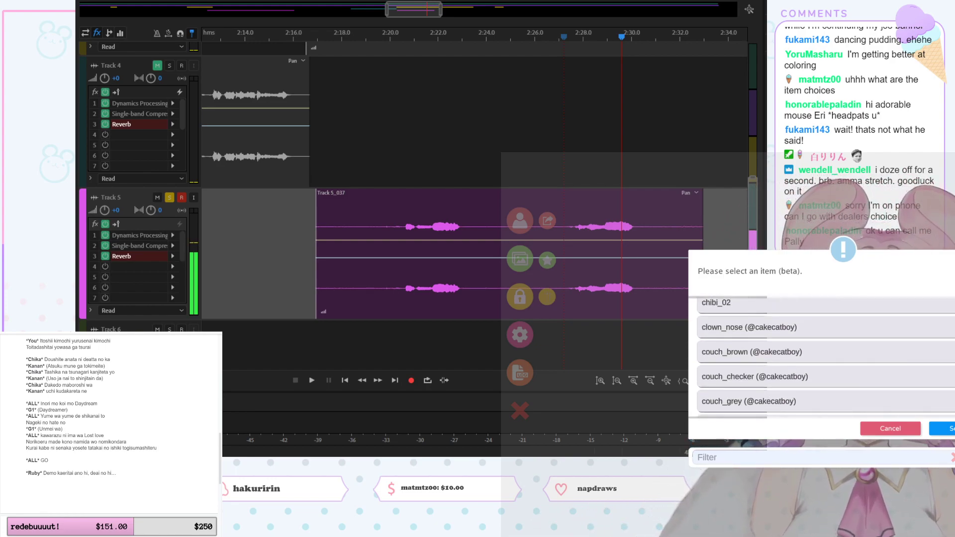
key("Return")
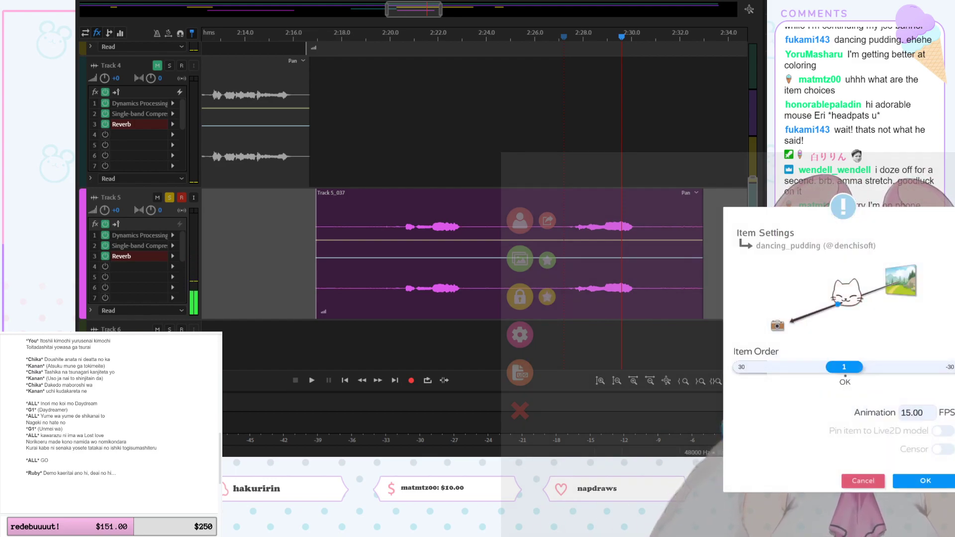
key("Return")
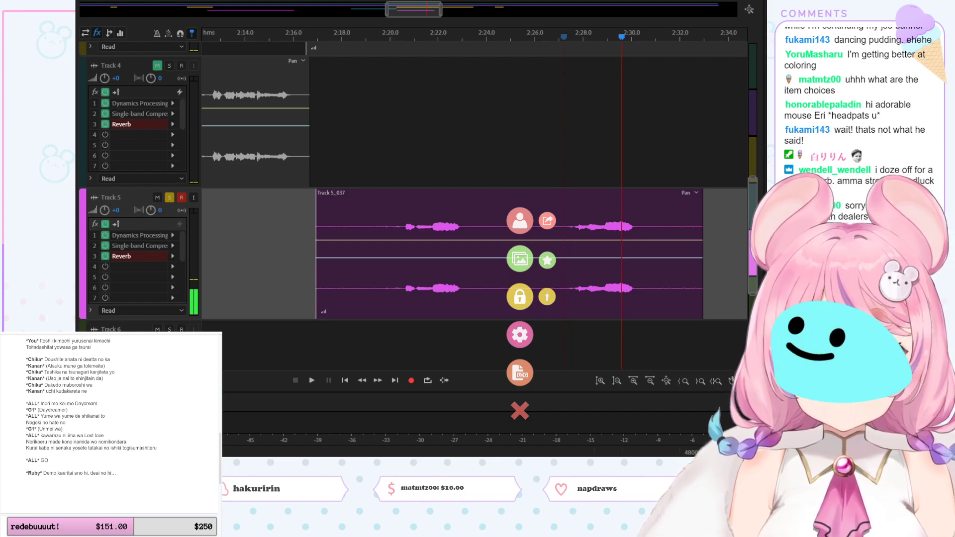
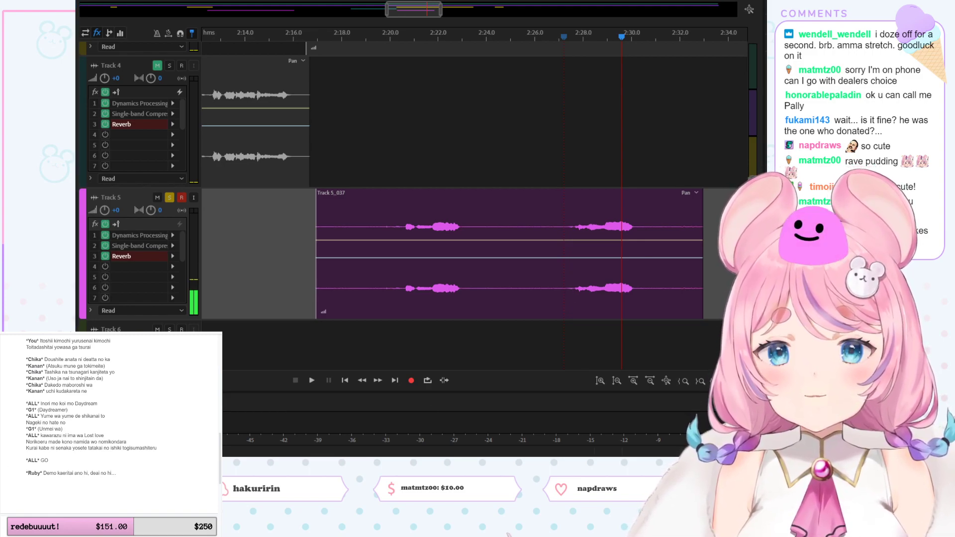
Step: Return to the audio session and play the soloed Track 5 take from about 2:20 to 2:23
left_click(389, 177)
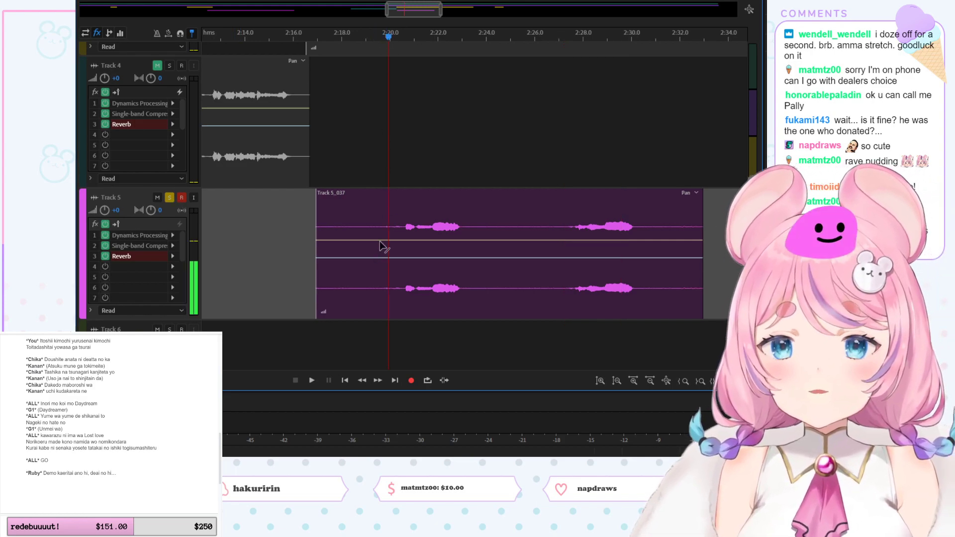
key("space")
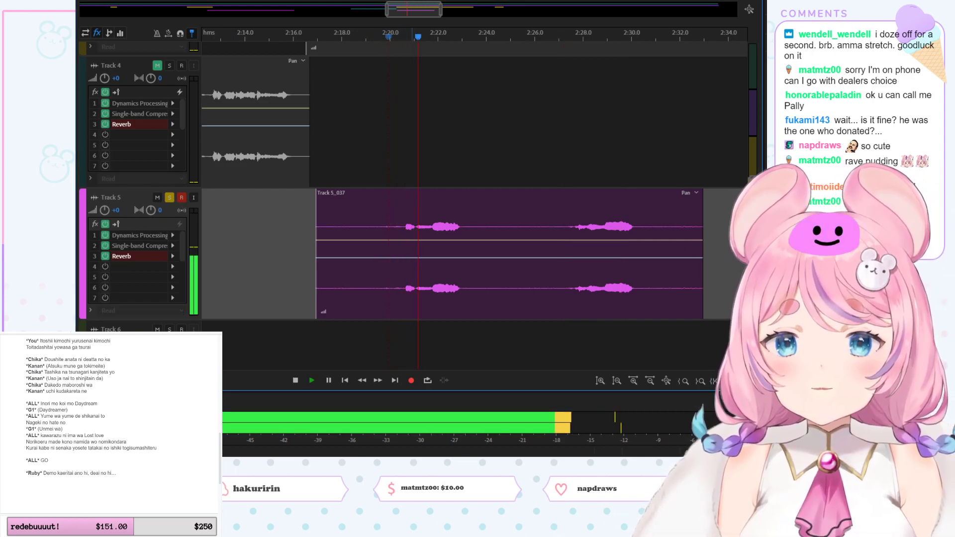
scroll(469, 193, "up", 3)
key("space")
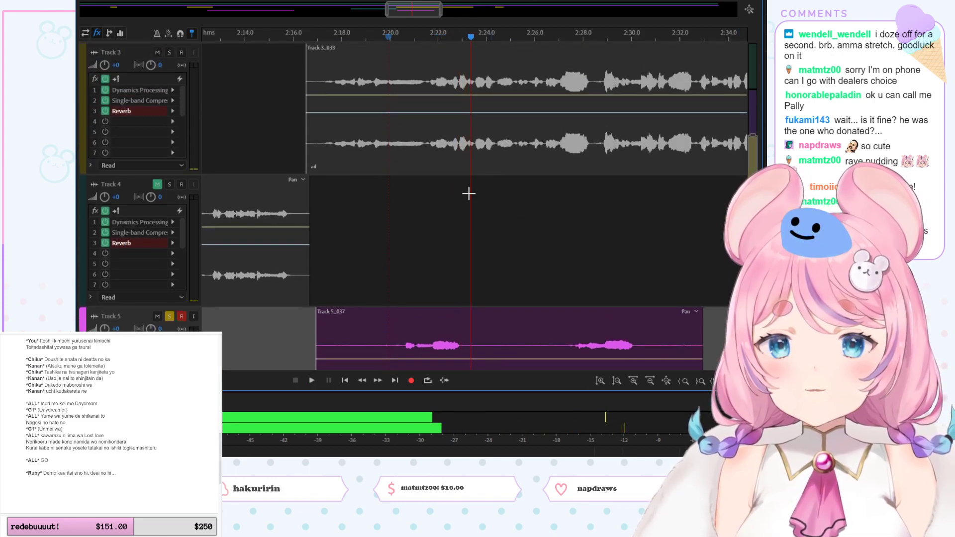
Step: Solo Track 3 as well and play the section from about 2:17 to hear its vocal with Track 5
scroll(591, 211, "up", 2)
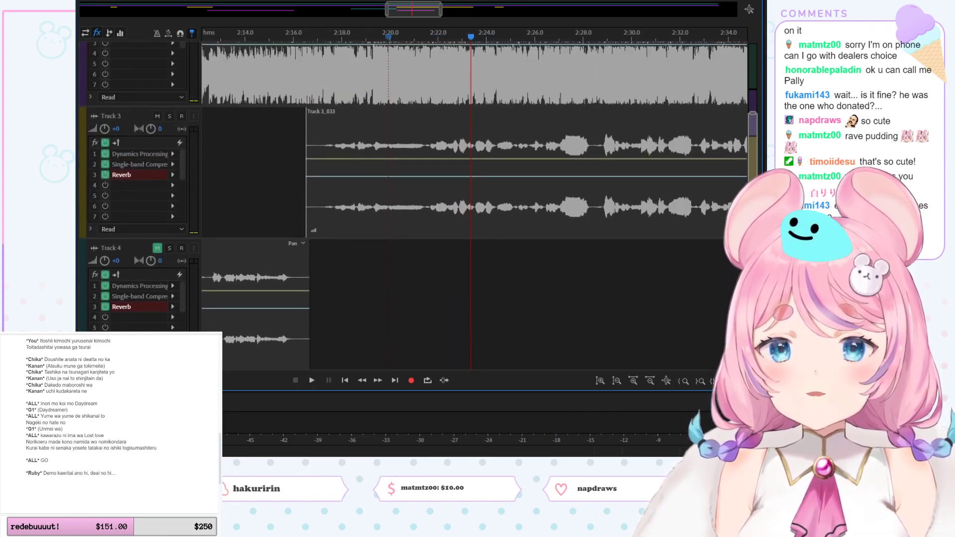
left_click(169, 118)
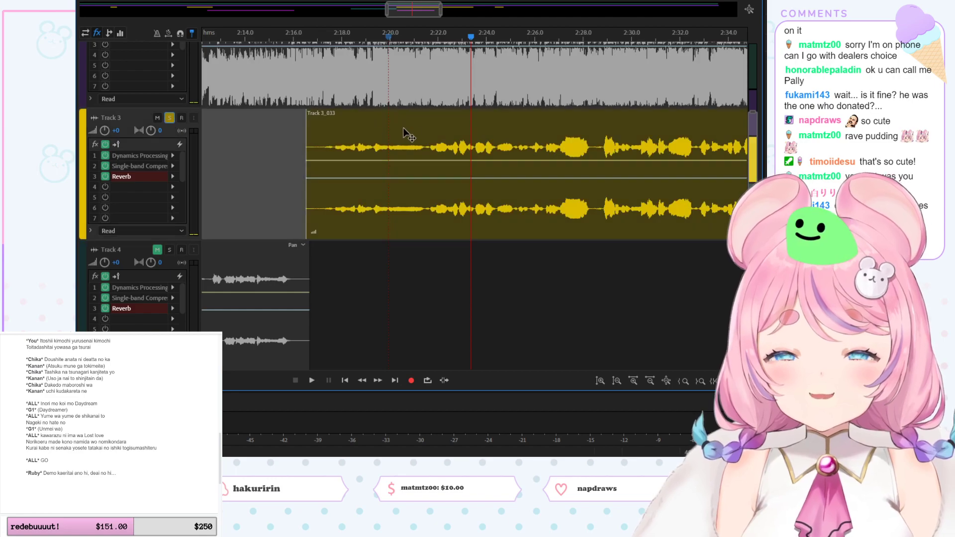
left_click(324, 39)
key("space")
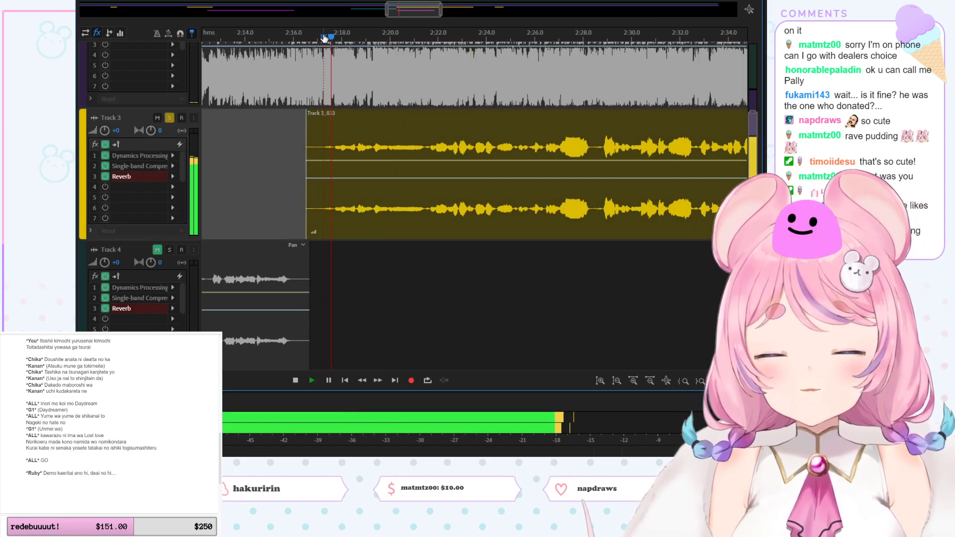
Step: Stop the playback and replay the soloed Track 3 and Track 5 vocals from about 2:17, following the section past 2:26
scroll(412, 199, "down", 4)
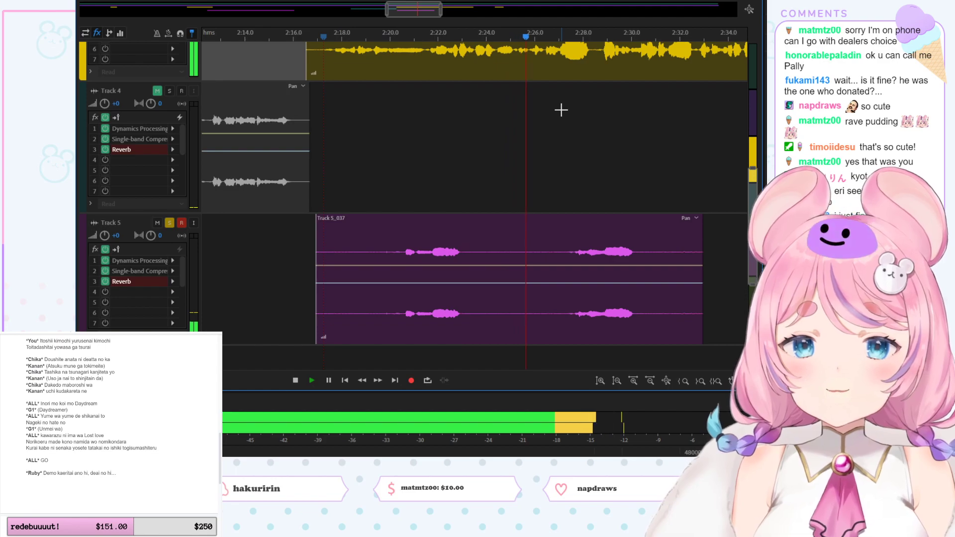
key("space")
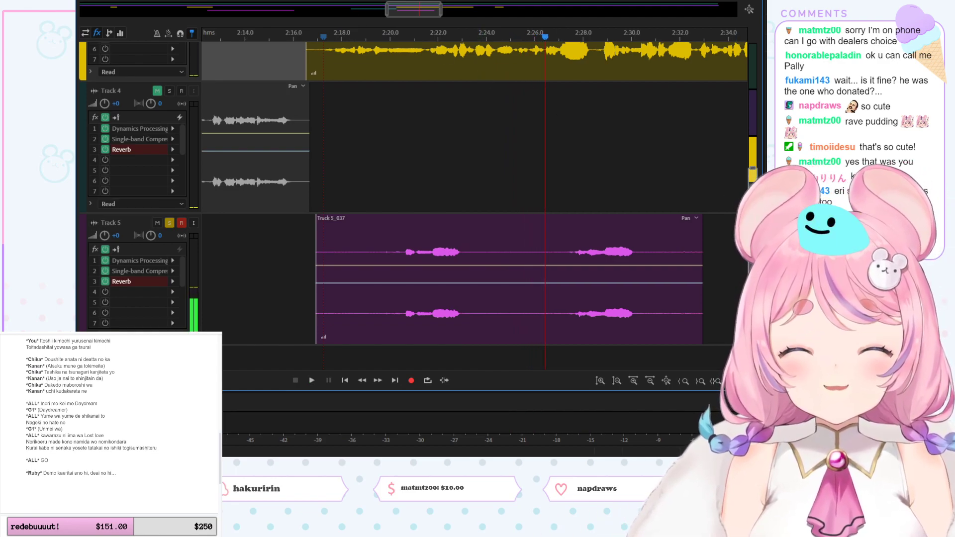
scroll(752, 205, "up", 2)
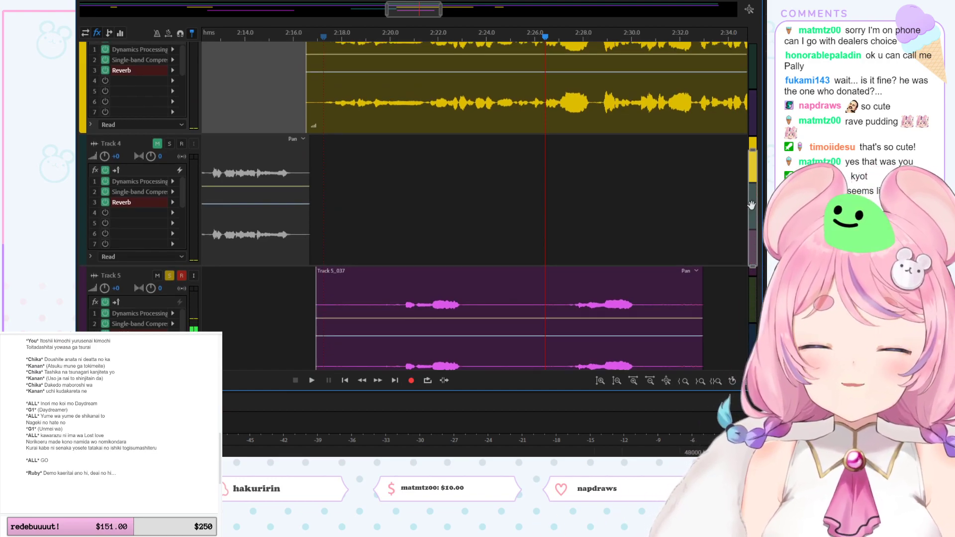
scroll(751, 199, "up", 2)
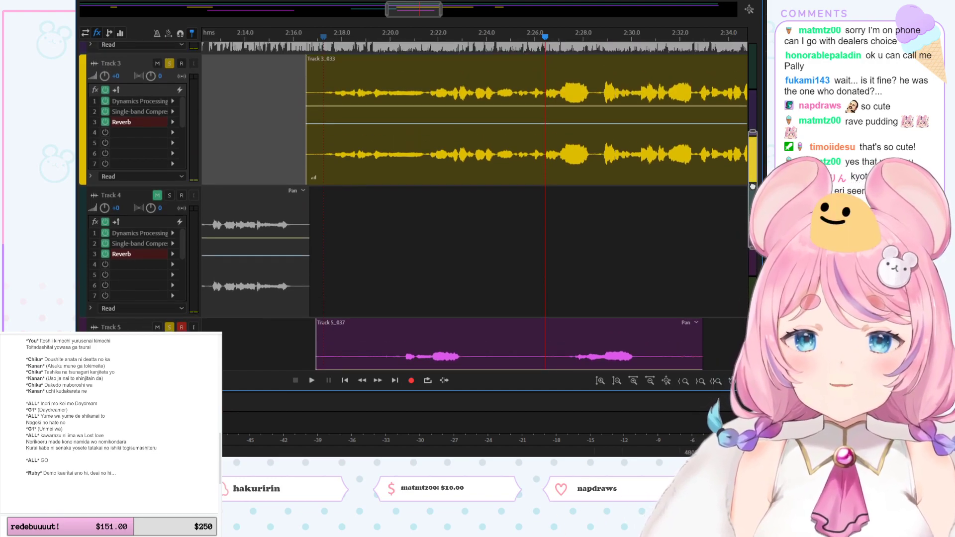
scroll(752, 186, "up", 1)
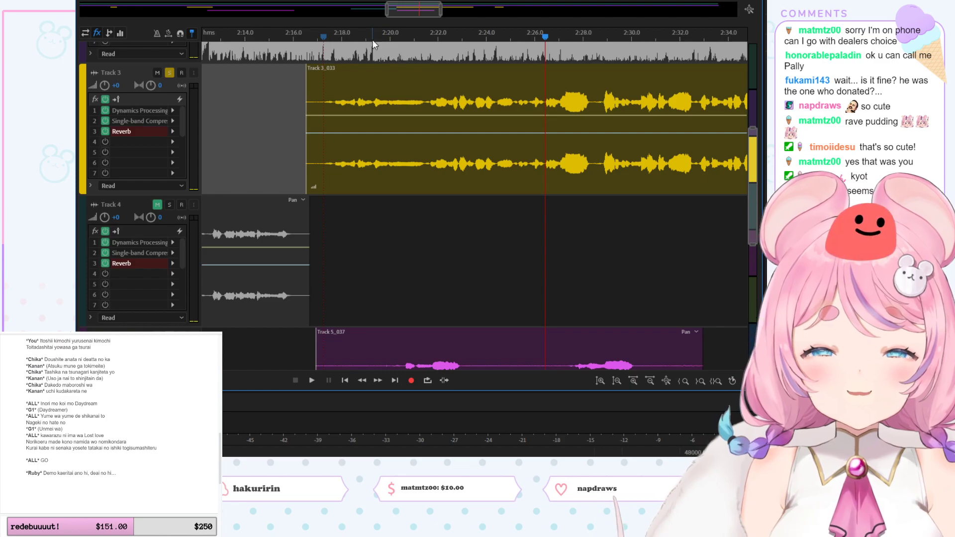
left_click(324, 37)
key("space")
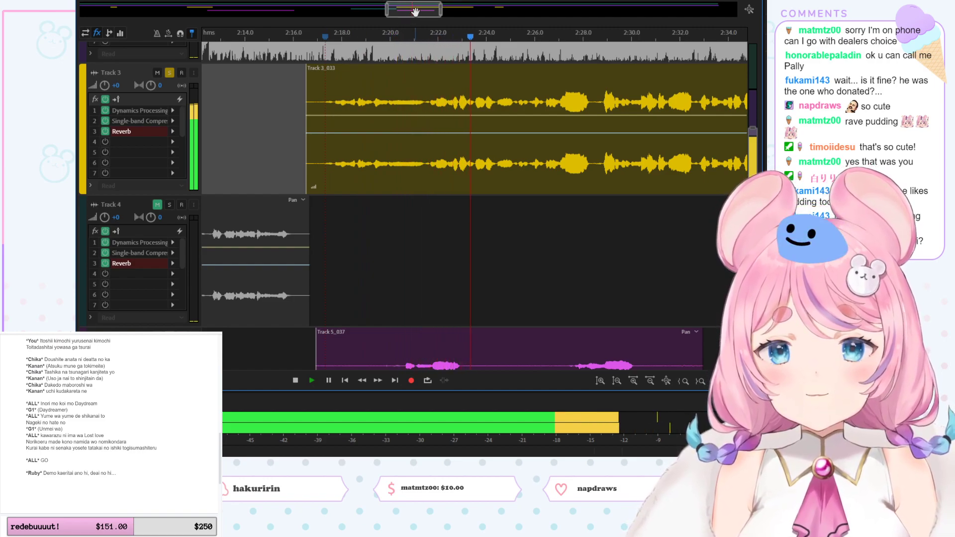
left_click_drag(439, 20, 453, 20)
Step: Stop the playback at about 2:33 and turn off the solos on Track 5 and Track 3
scroll(715, 159, "down", 3)
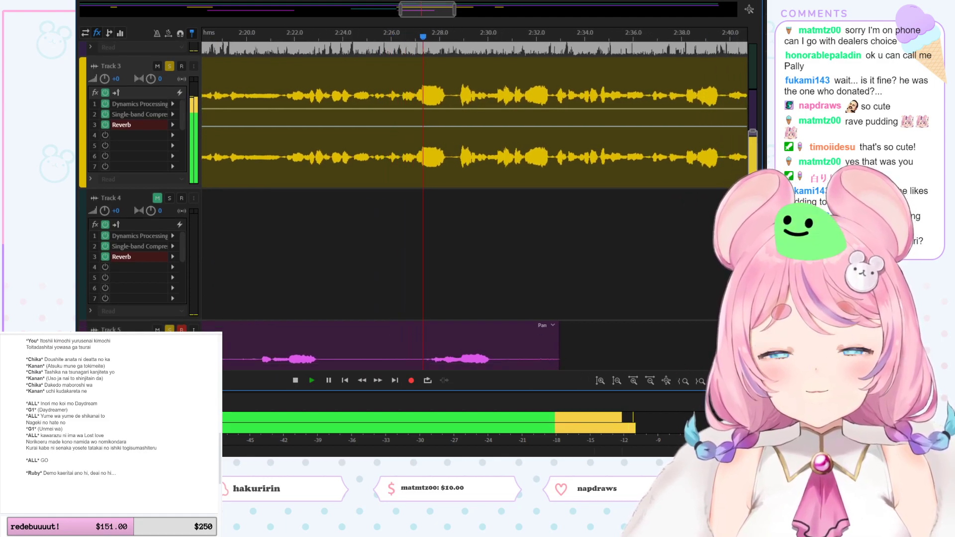
scroll(225, 80, "up", 3)
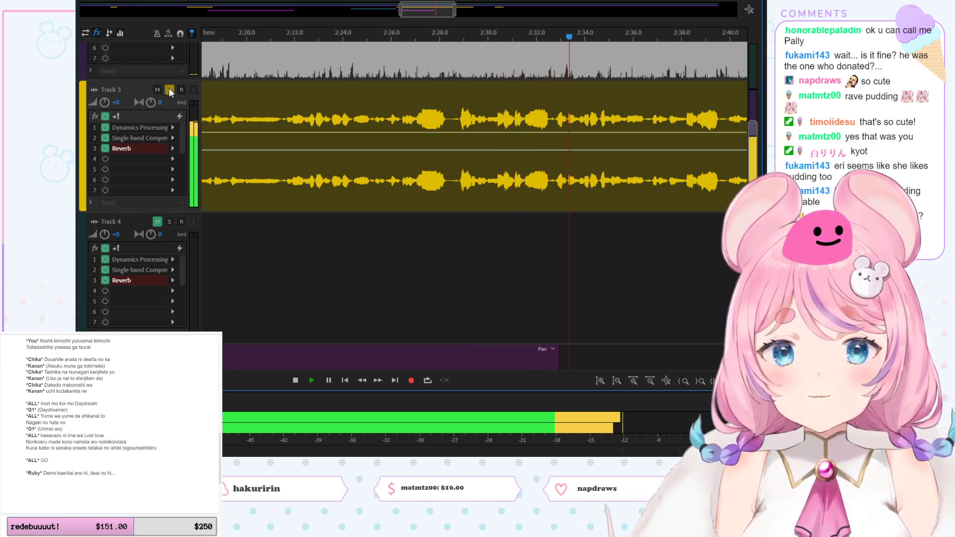
key("space")
left_click(170, 90)
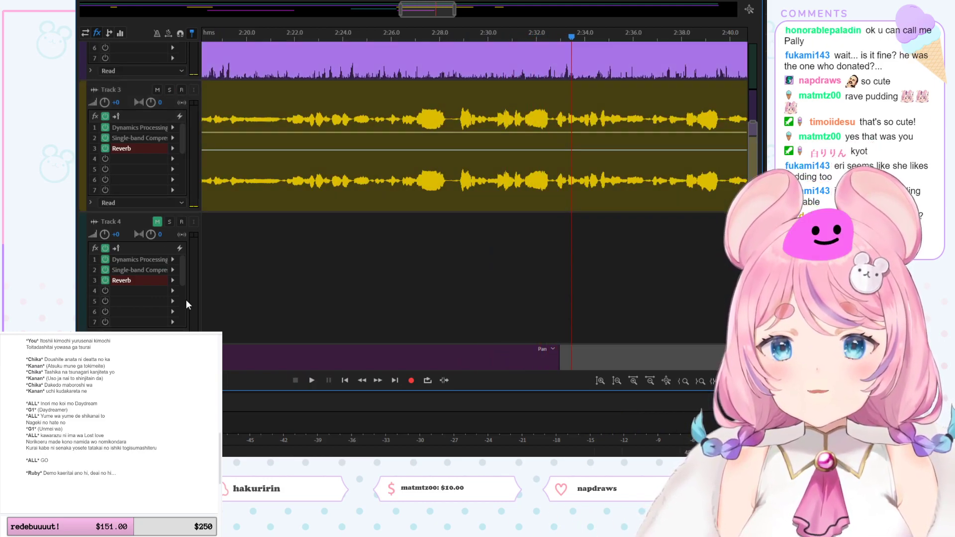
Step: Look ahead to the session section from about 2:44 and read the lyrics sheet's final page for the remaining group and Kanan lines
left_click_drag(418, 17, 491, 22)
scroll(473, 70, "up", 3)
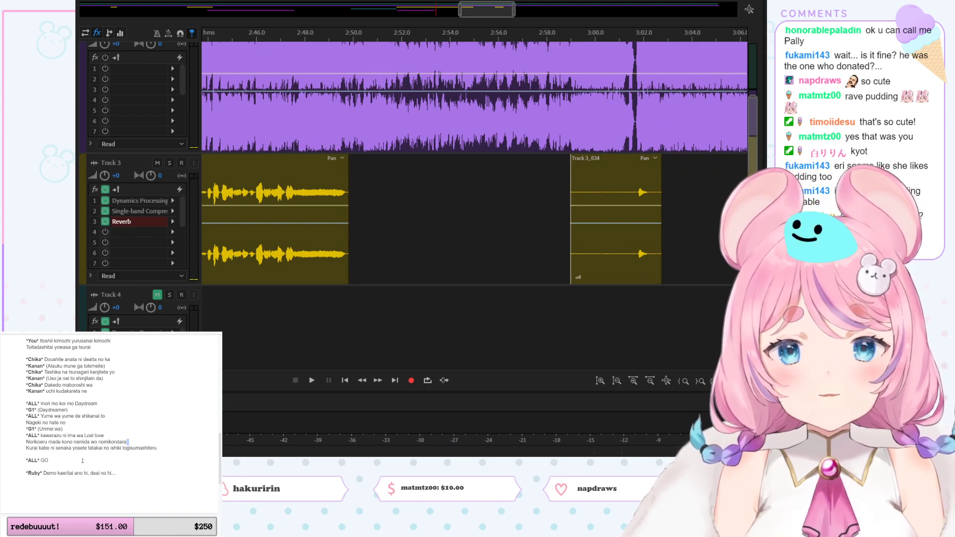
scroll(83, 464, "down", 1)
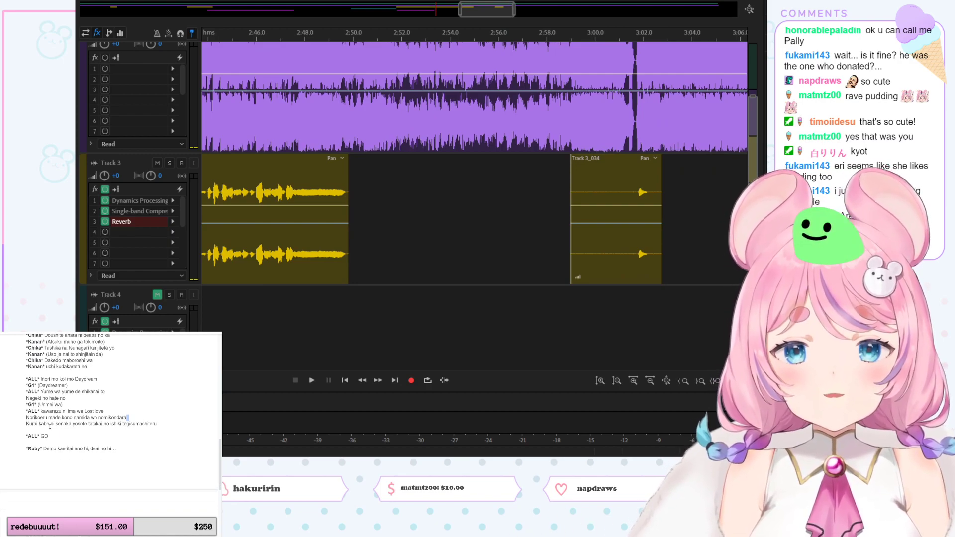
scroll(50, 427, "down", 2)
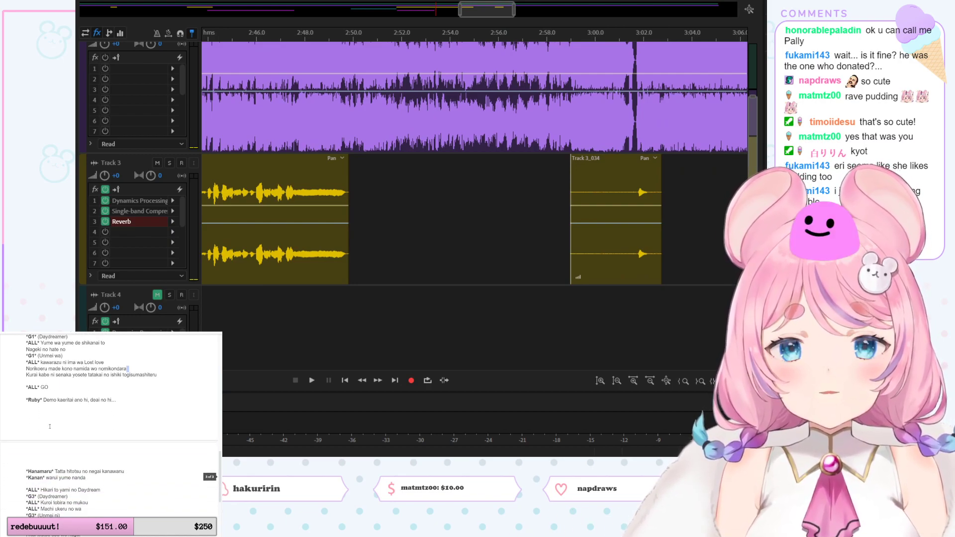
scroll(50, 426, "down", 1)
scroll(57, 430, "down", 1)
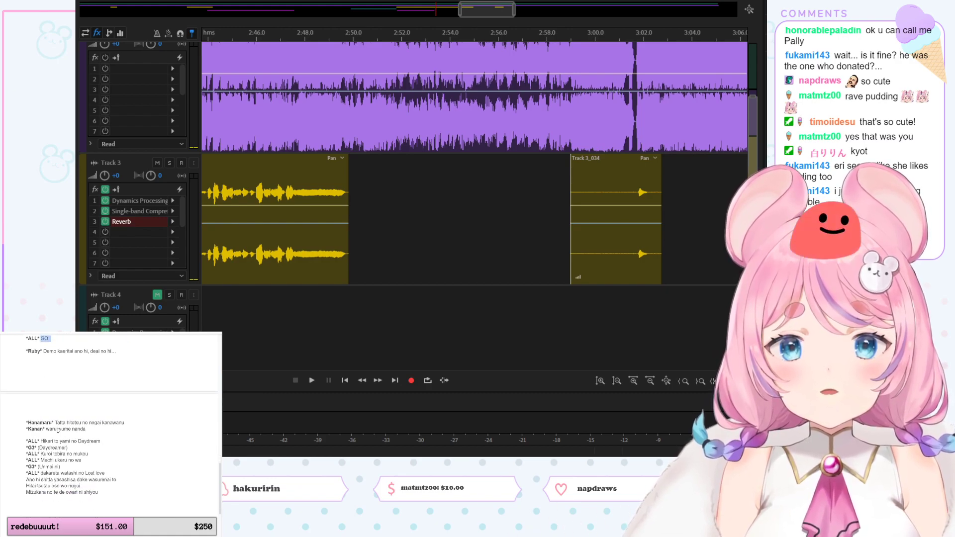
left_click_drag(42, 440, 124, 492)
left_click(124, 494)
Step: Check the Additional Roles list and the opening lyrics for the "Everyone except Riko" and Kanan lines
scroll(79, 479, "up", 10)
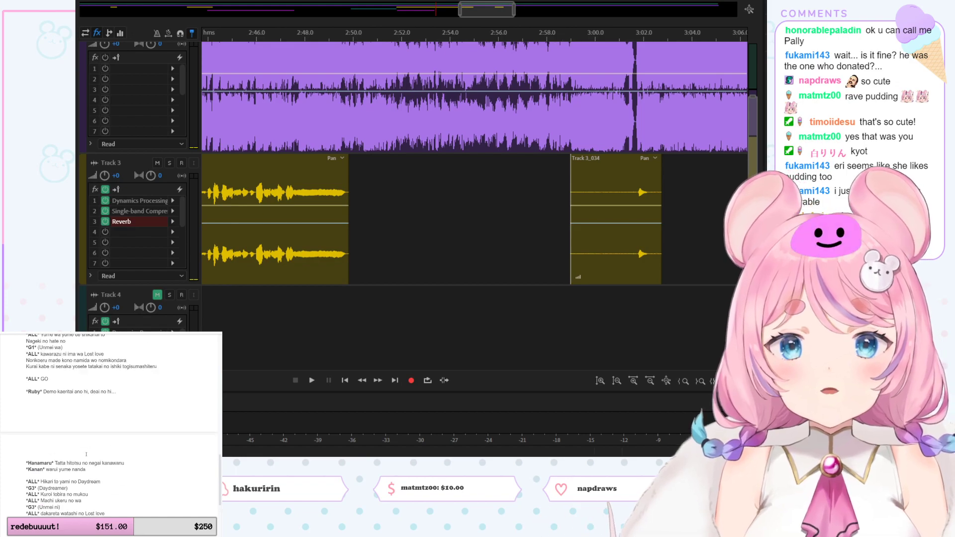
scroll(79, 479, "up", 2)
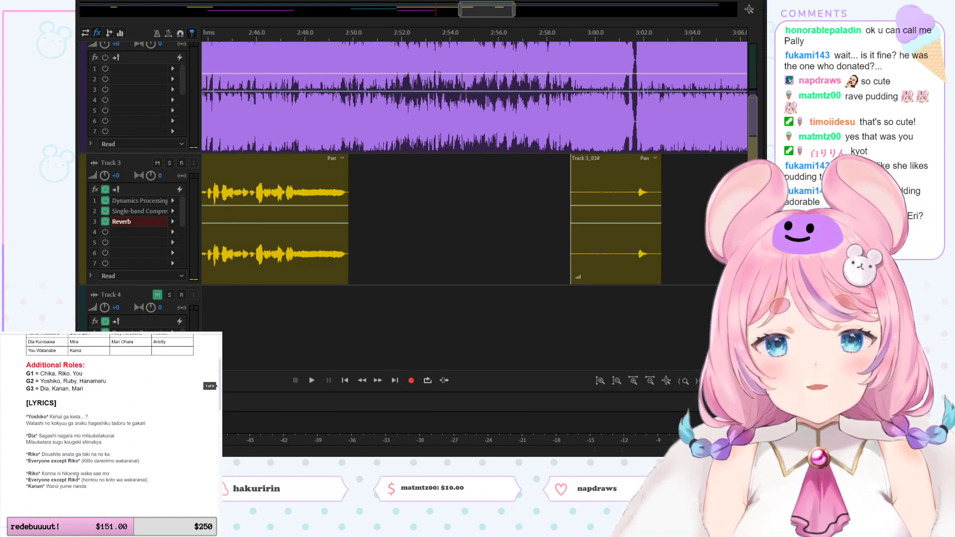
scroll(77, 478, "down", 3)
scroll(77, 478, "down", 2)
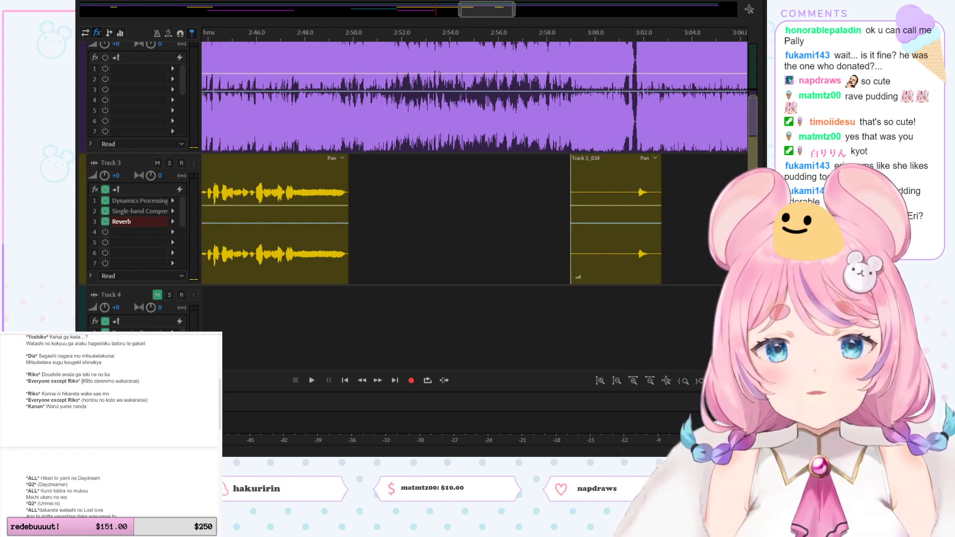
left_click_drag(83, 381, 141, 405)
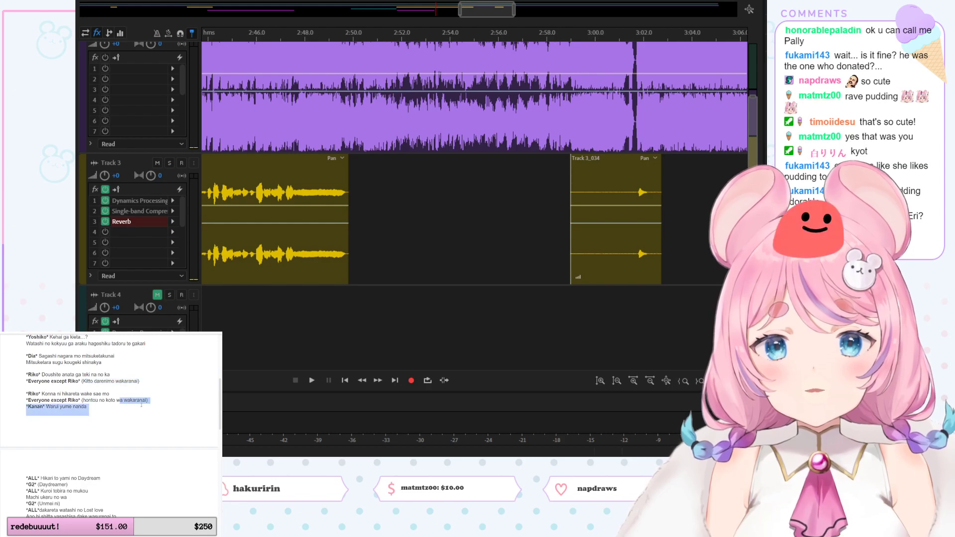
left_click(111, 411)
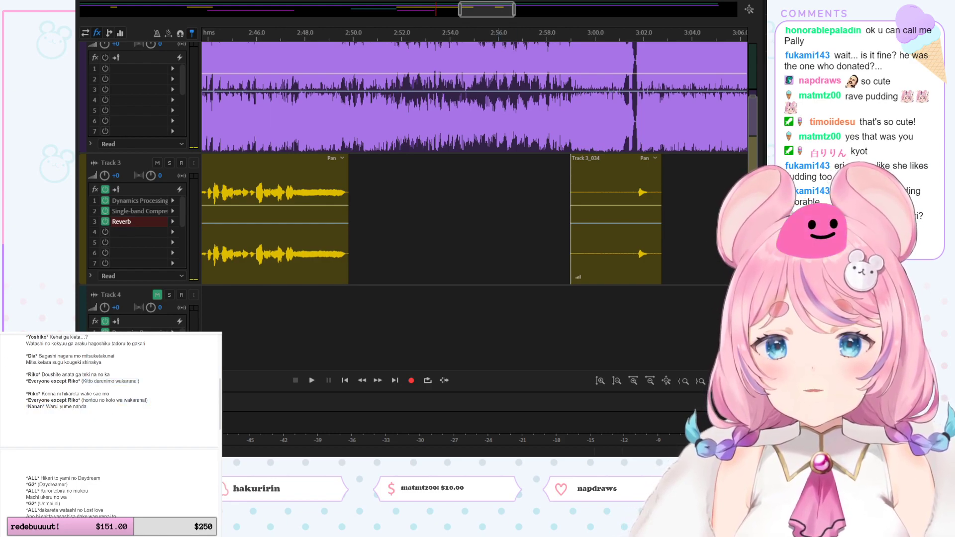
Step: Play the short Track 3 clip from about 3:01 with Track 3 soloed, and turn that solo off again
left_click(492, 11)
left_click_drag(491, 11, 505, 13)
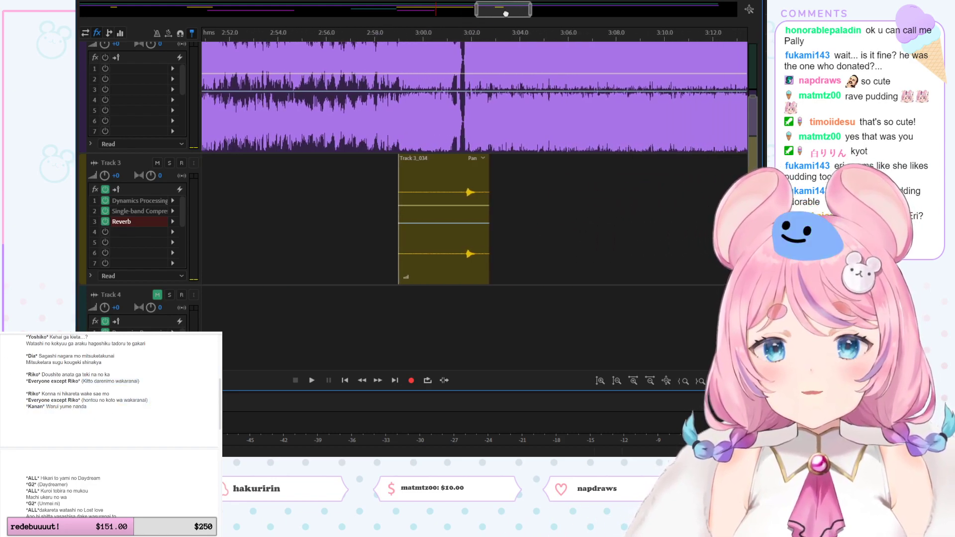
left_click(460, 38)
left_click(169, 166)
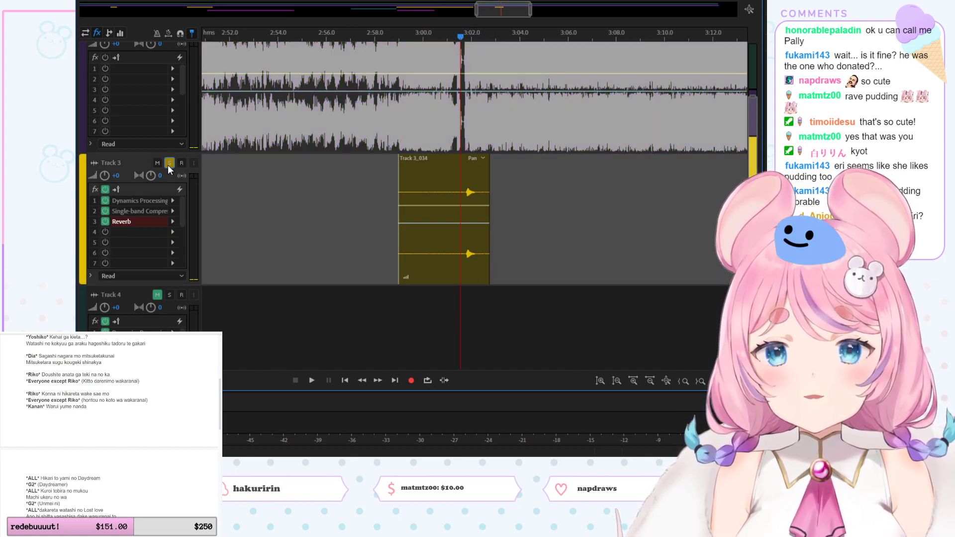
key("space")
left_click(170, 163)
key("space")
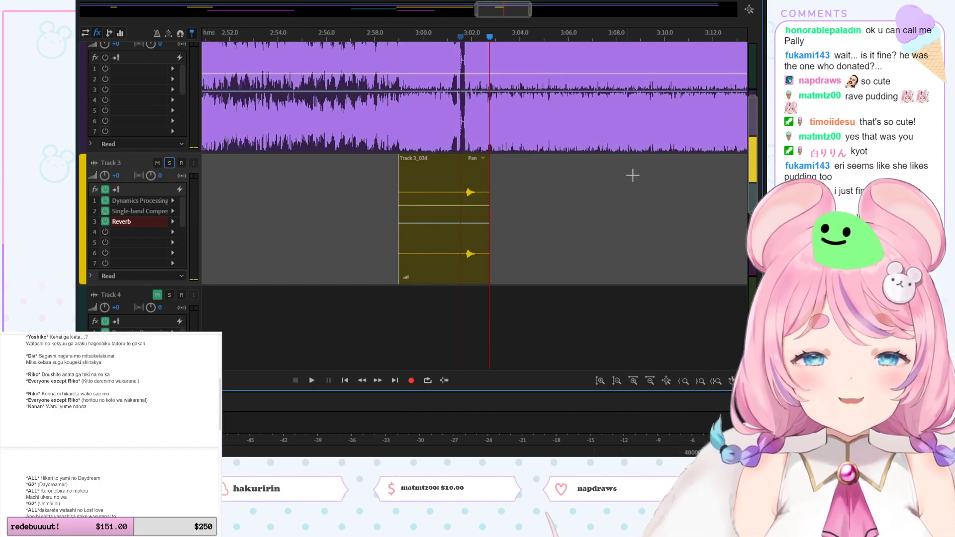
Step: Play the full mix from about 3:08 while looking through the lyrics sheet for the matching section
left_click_drag(496, 9, 523, 7)
left_click(520, 34)
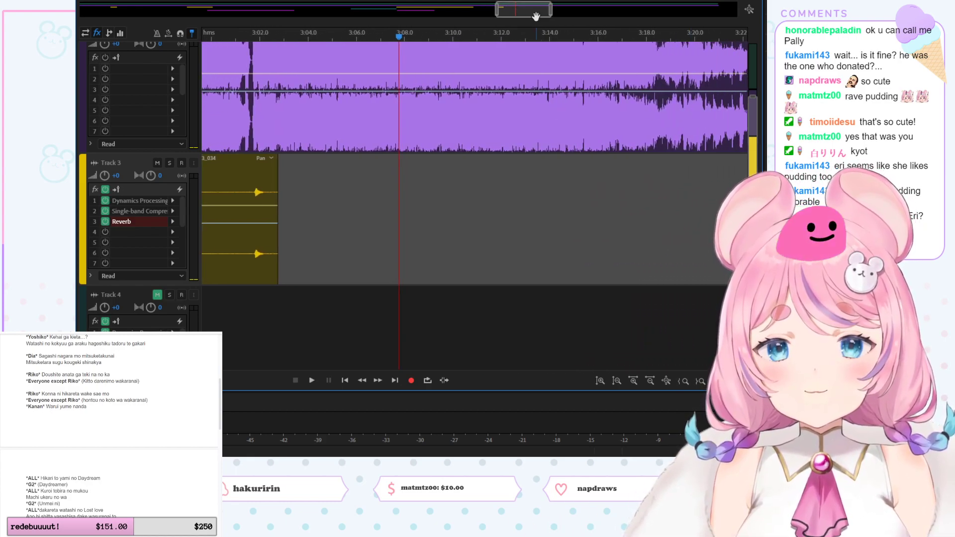
key("space")
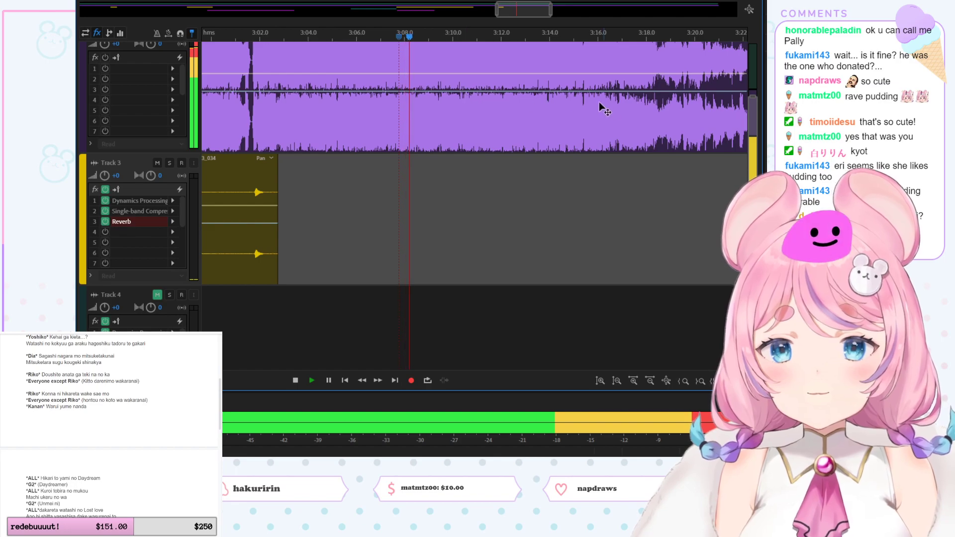
left_click(110, 423)
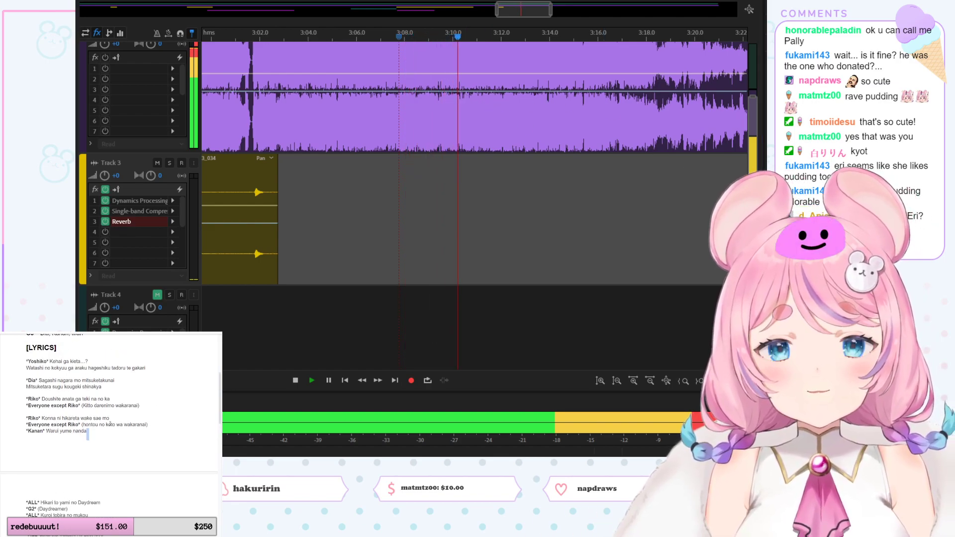
scroll(99, 447, "up", 3)
scroll(92, 467, "down", 3)
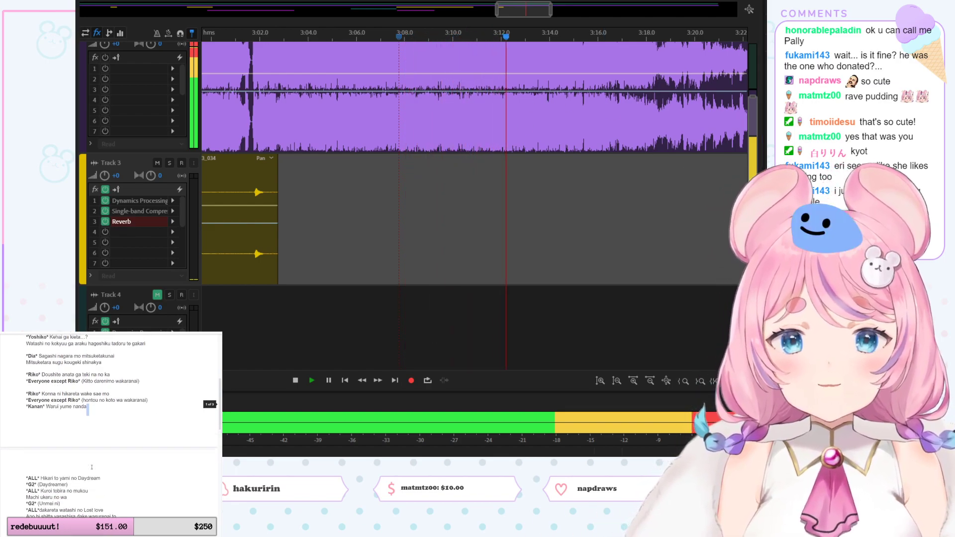
scroll(91, 467, "down", 1)
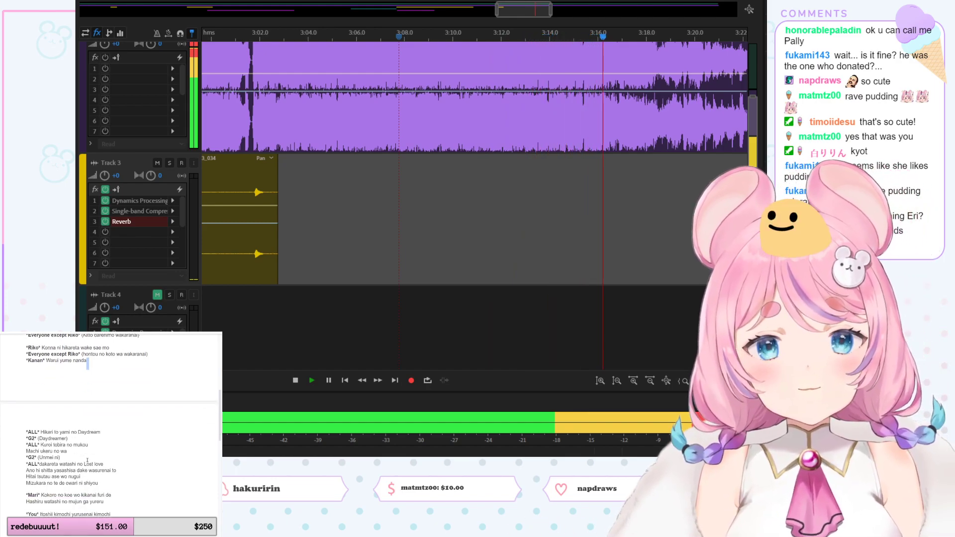
scroll(88, 460, "down", 1)
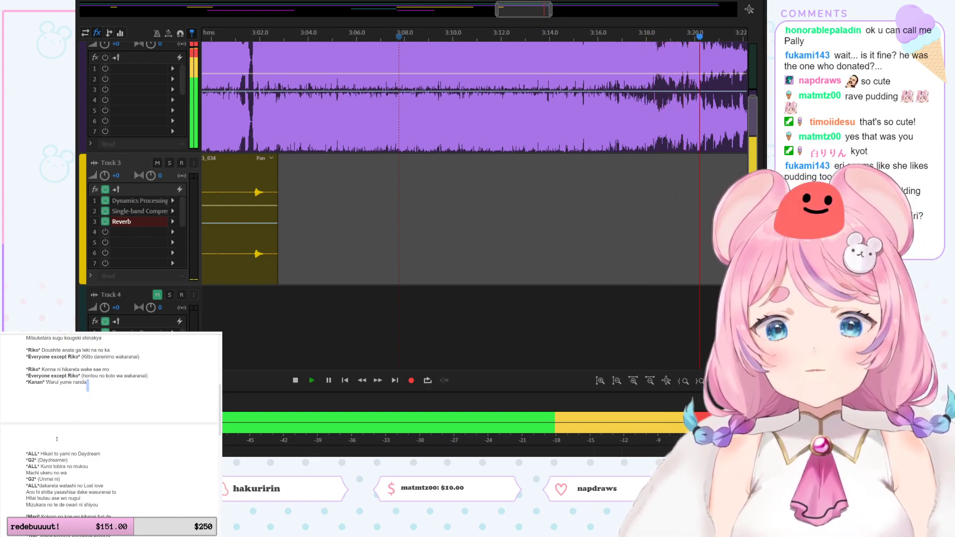
Step: Follow the playback on the last lyrics page and mark Kanan's line "warui yume nanda" as it comes up
scroll(57, 439, "down", 3)
scroll(56, 438, "down", 12)
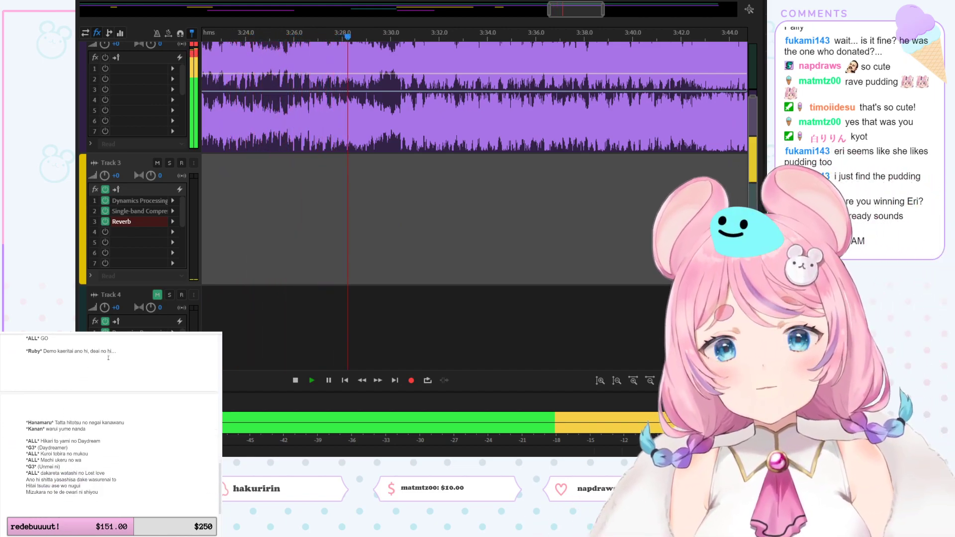
scroll(76, 391, "down", 3)
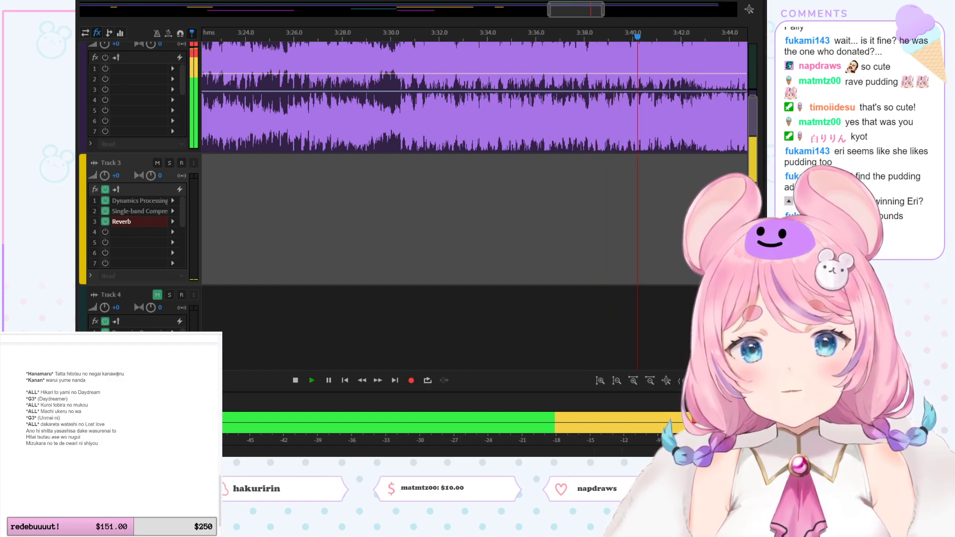
left_click_drag(117, 374, 128, 374)
left_click_drag(46, 380, 80, 380)
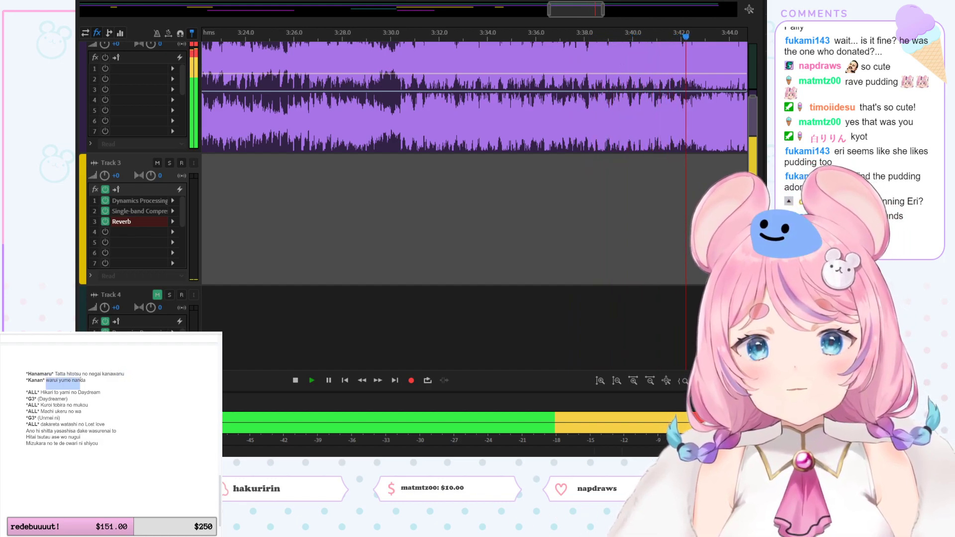
left_click(59, 396)
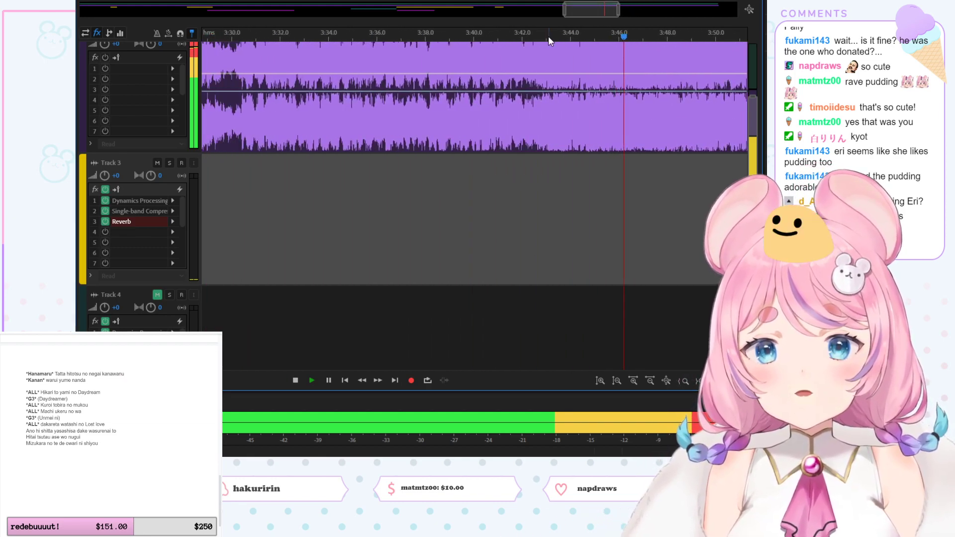
Step: Replay the full mix repeatedly from about 3:41 and then from slightly earlier points back to 3:40 to hear the cue for Kanan's line
key("space")
left_click(494, 34)
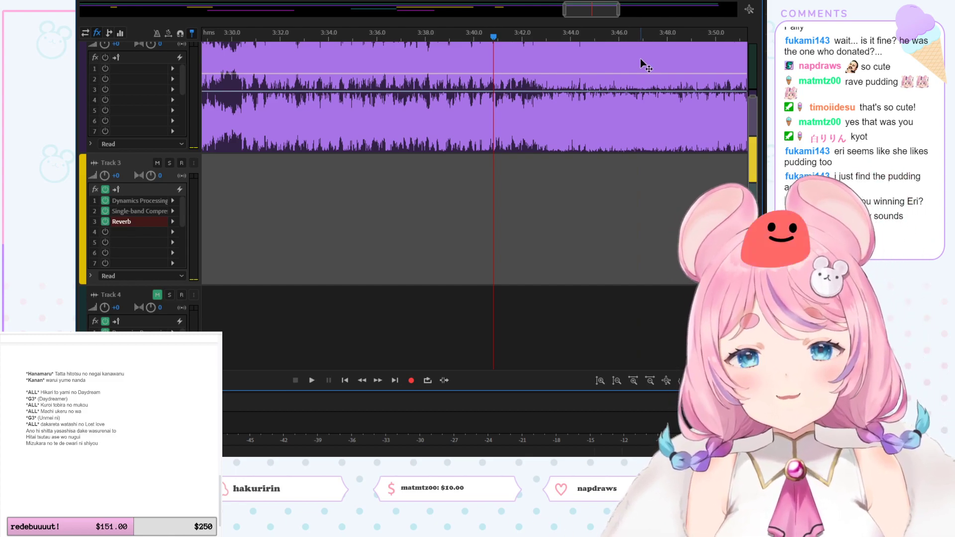
key("space")
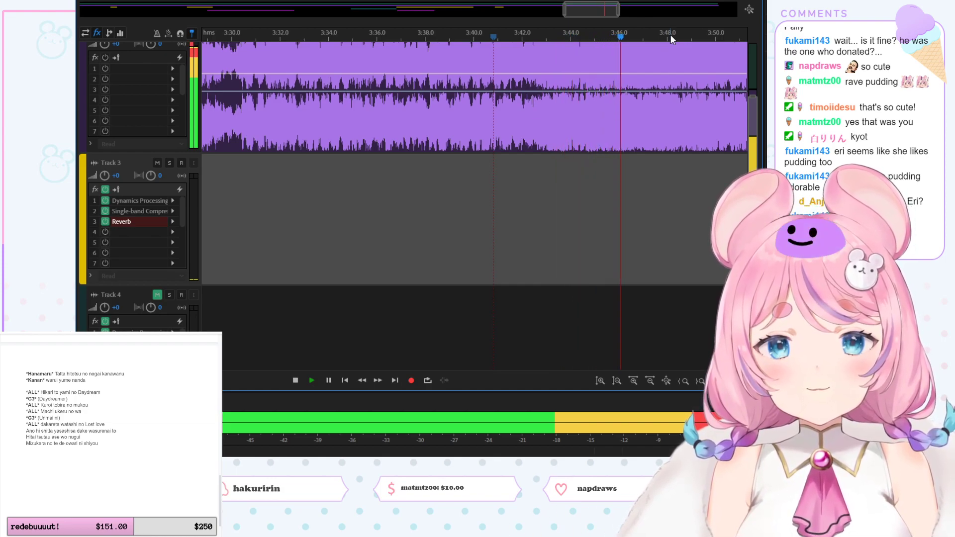
left_click(484, 39)
key("space")
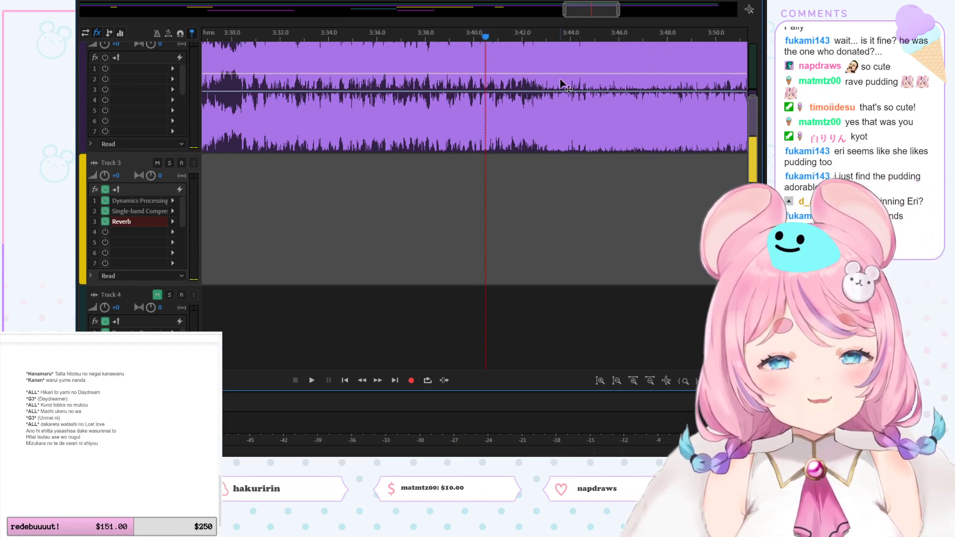
left_click(471, 40)
key("space")
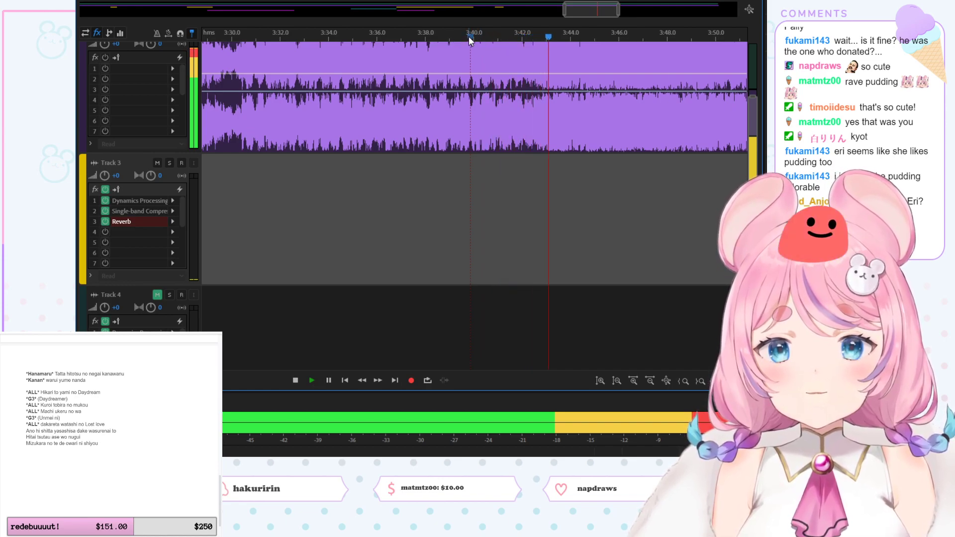
Step: Replay the mix from about 3:40 and mark the ALL and G3 lines from "Hikari to yami no Daydream" through the end of the lyrics
left_click(469, 38)
key("space")
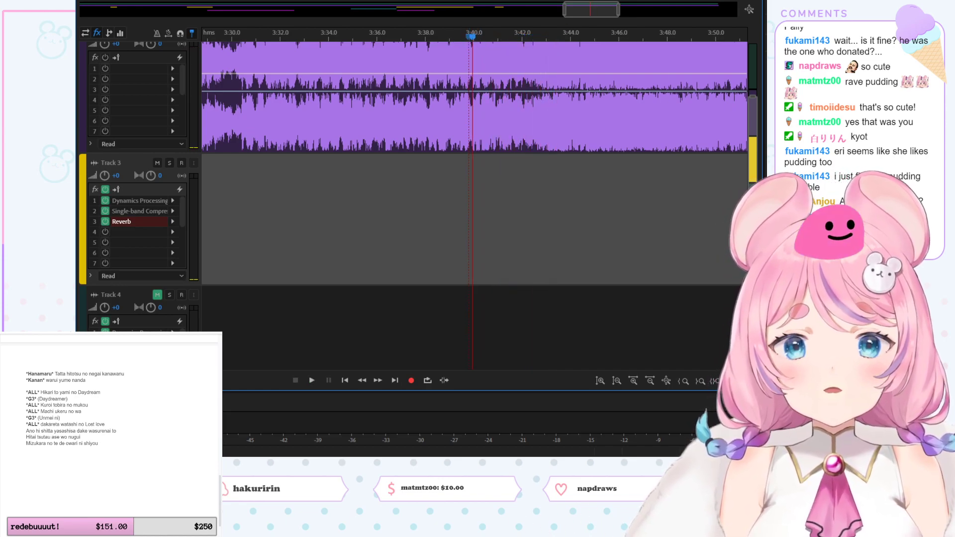
left_click(152, 415)
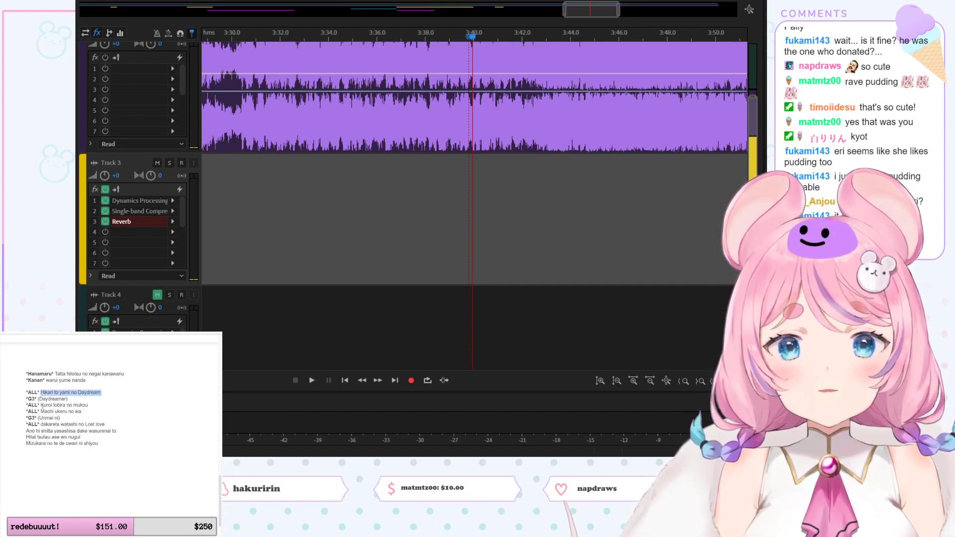
left_click_drag(40, 405, 64, 406)
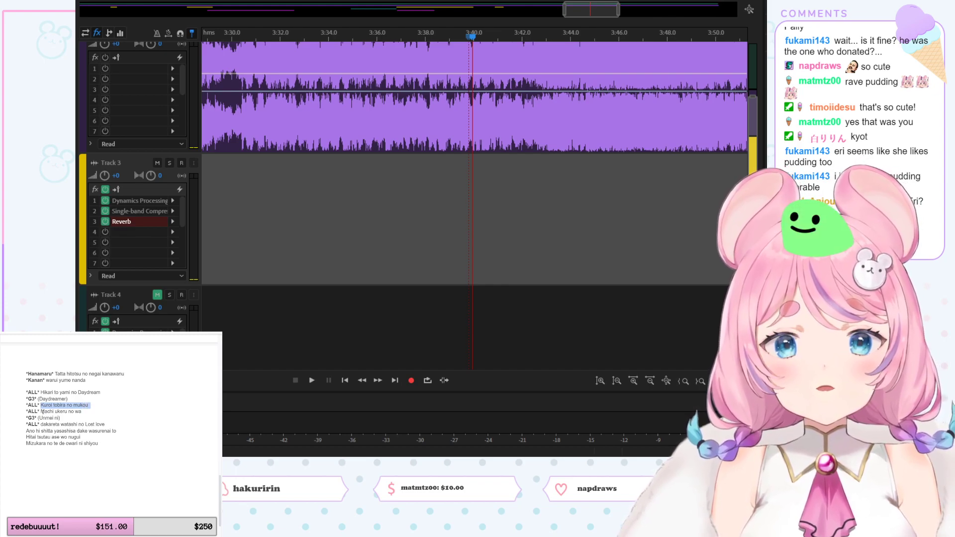
left_click_drag(41, 411, 68, 411)
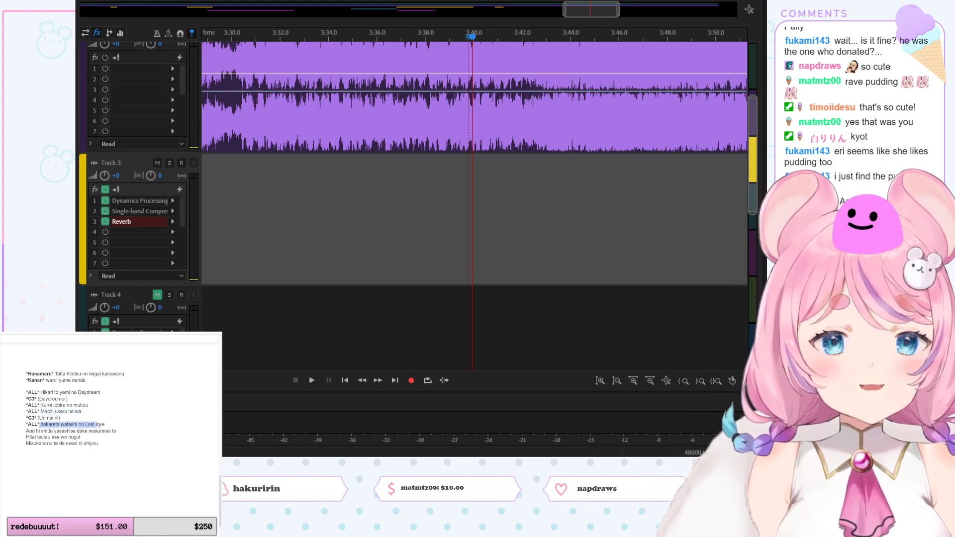
left_click_drag(27, 431, 44, 393)
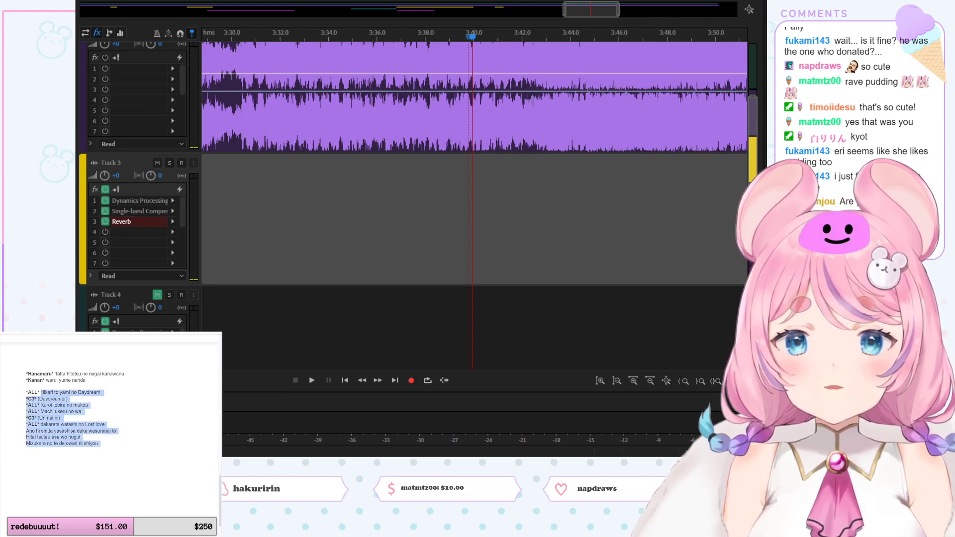
Step: Play the full mix from about 3:39.5 through the closing section to about 4:16, and clear the lyrics selection
left_click(461, 36)
key("space")
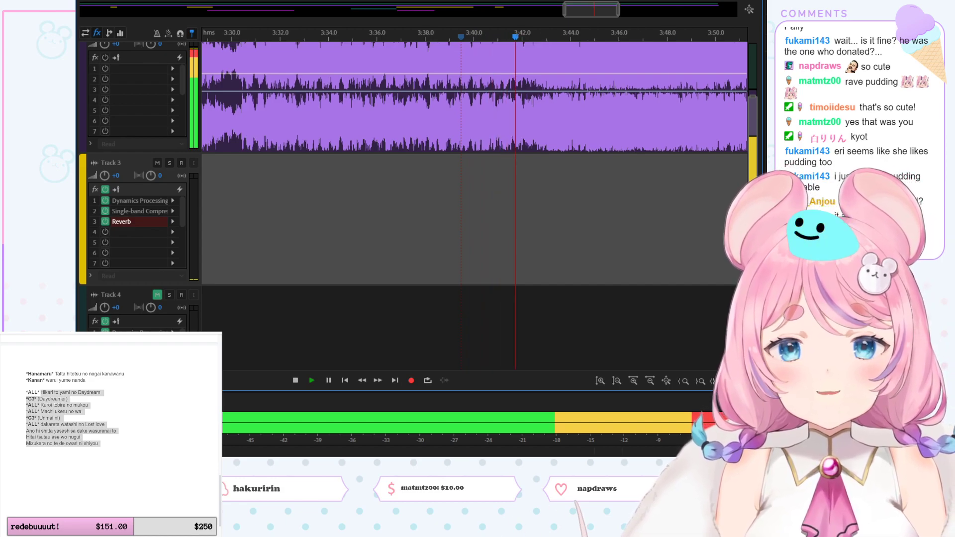
left_click(168, 400)
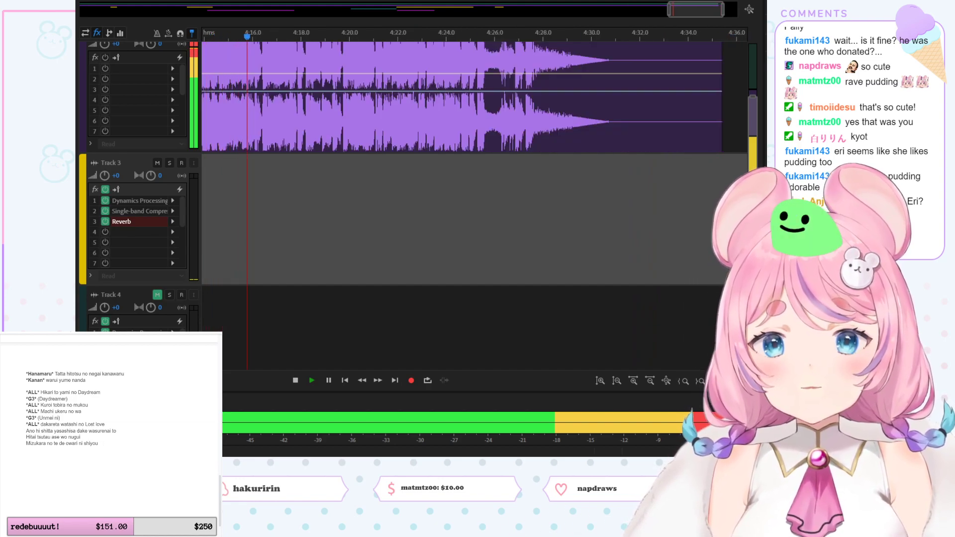
key("space")
Step: Look through the vocal tracks from the start to about 2:24 for an earlier take of the chorus
left_click_drag(695, 9, 427, 9)
scroll(418, 44, "left", 10)
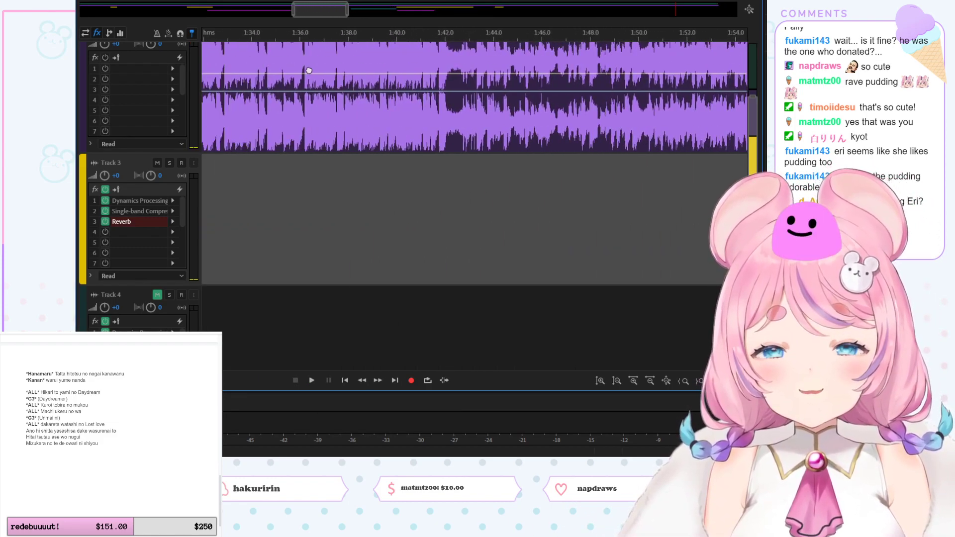
scroll(203, 84, "left", 3)
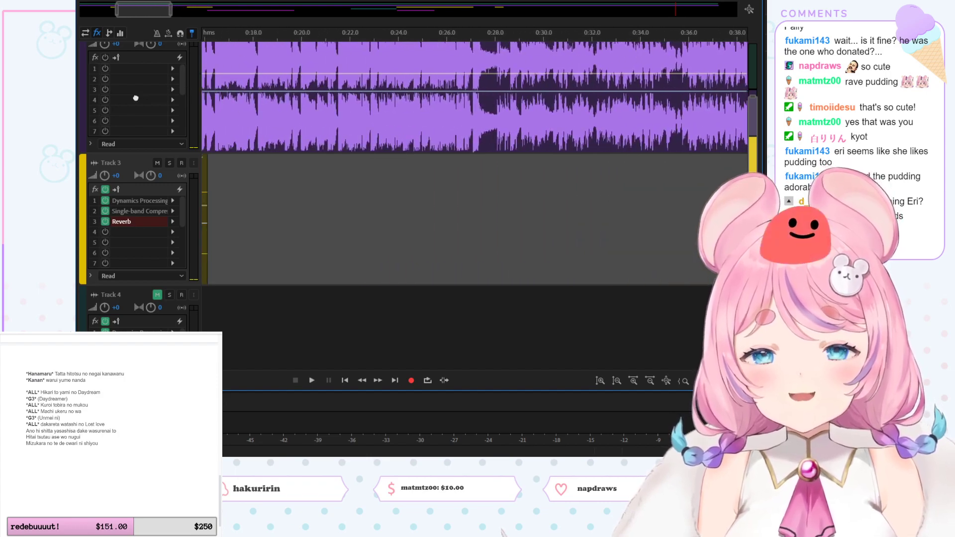
scroll(334, 95, "right", 10)
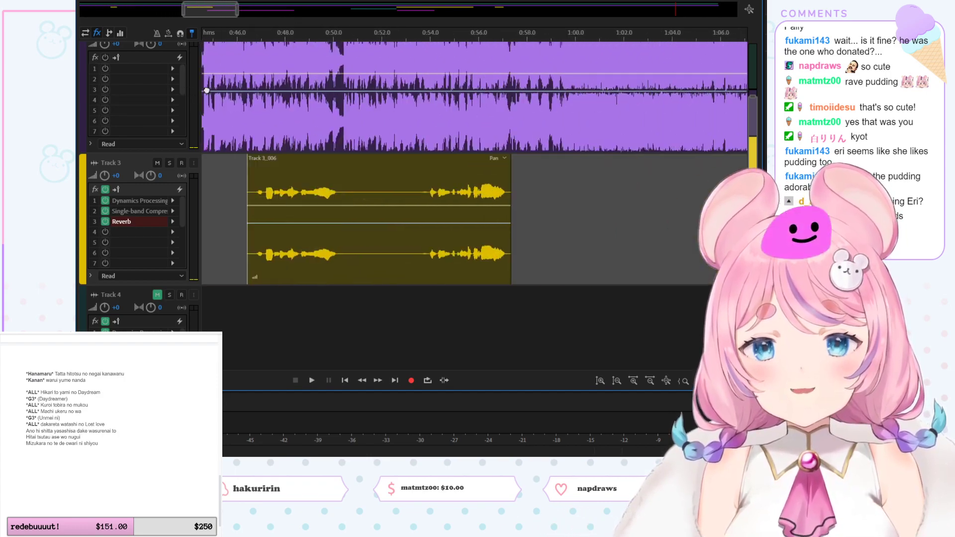
scroll(334, 95, "right", 5)
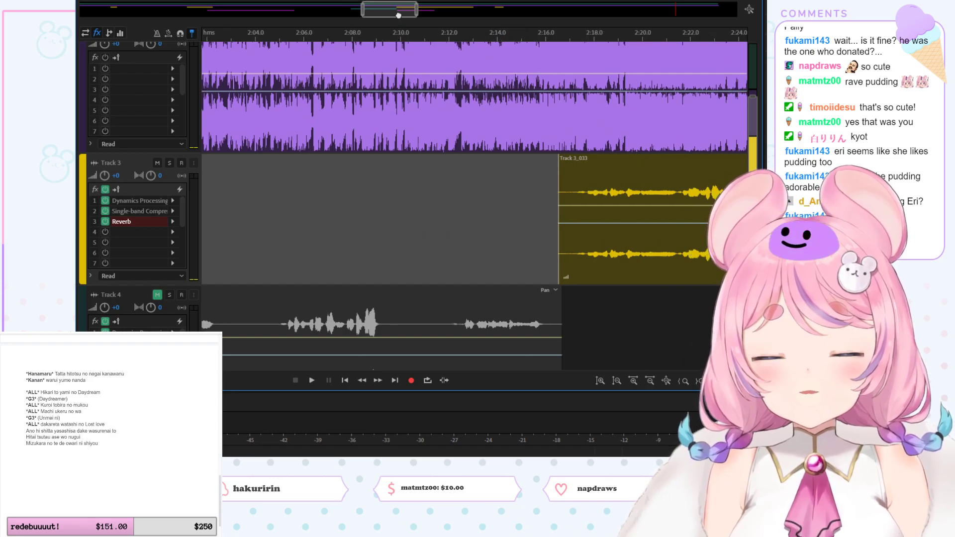
scroll(592, 136, "left", 15)
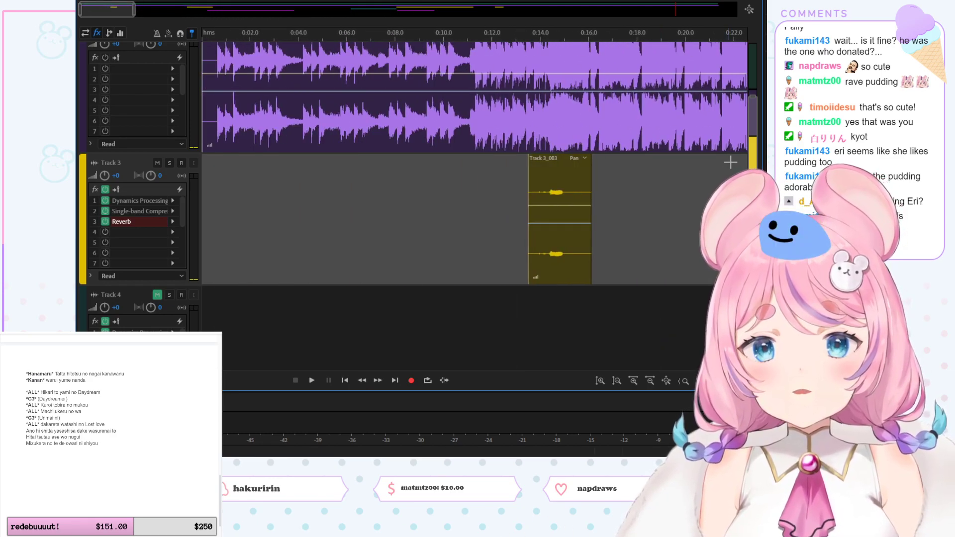
scroll(413, 164, "down", 5)
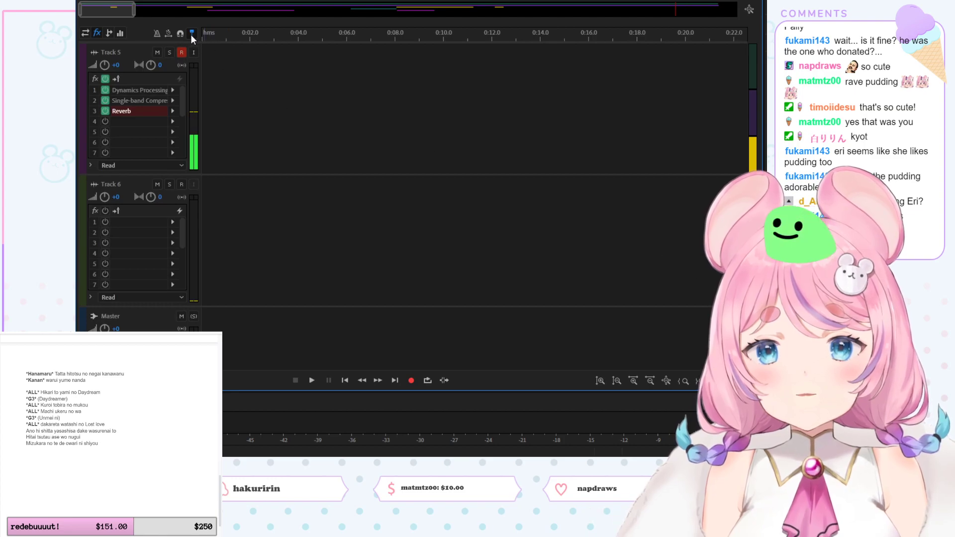
Step: Play the Track 5 clip from about 0:59 with Track 5 soloed, and copy that clip
left_click_drag(106, 11, 233, 10)
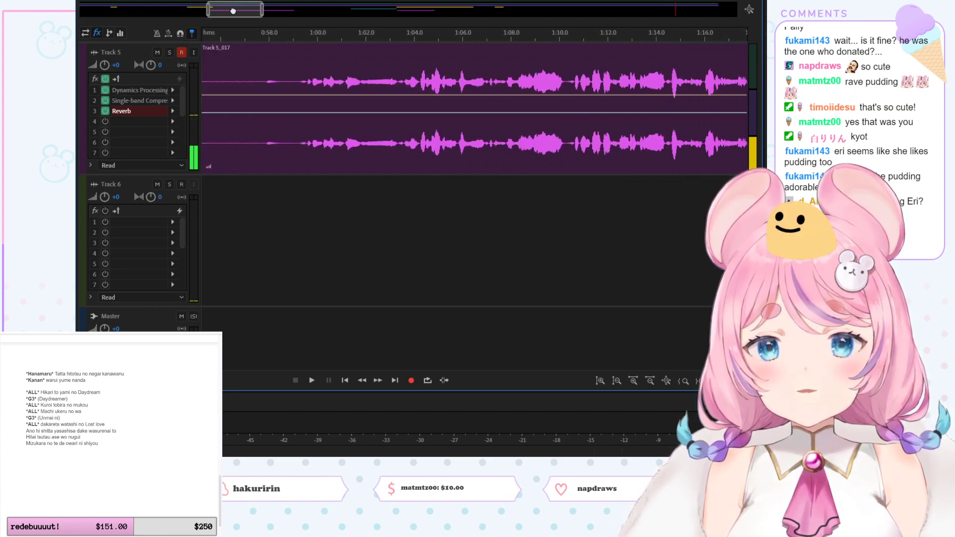
key("space")
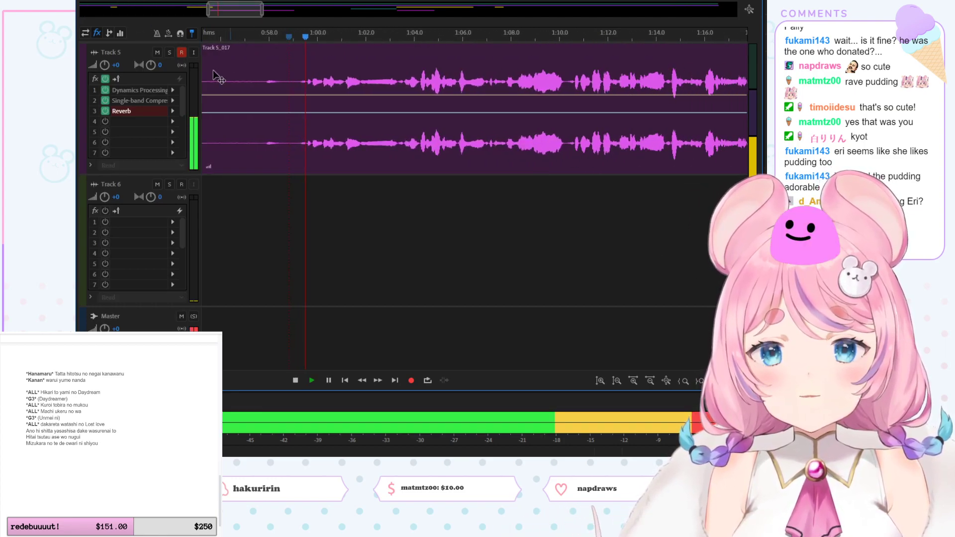
left_click(169, 53)
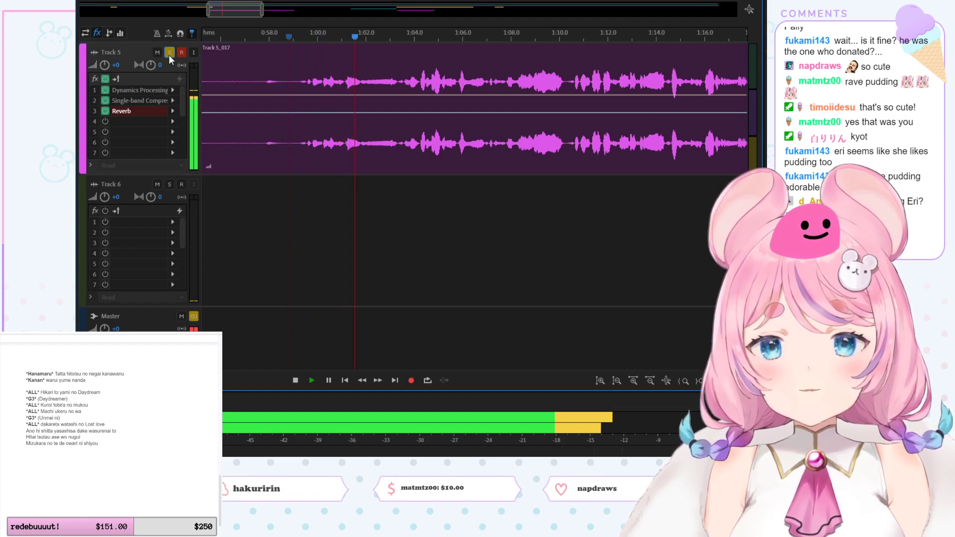
key("space")
left_click(331, 67)
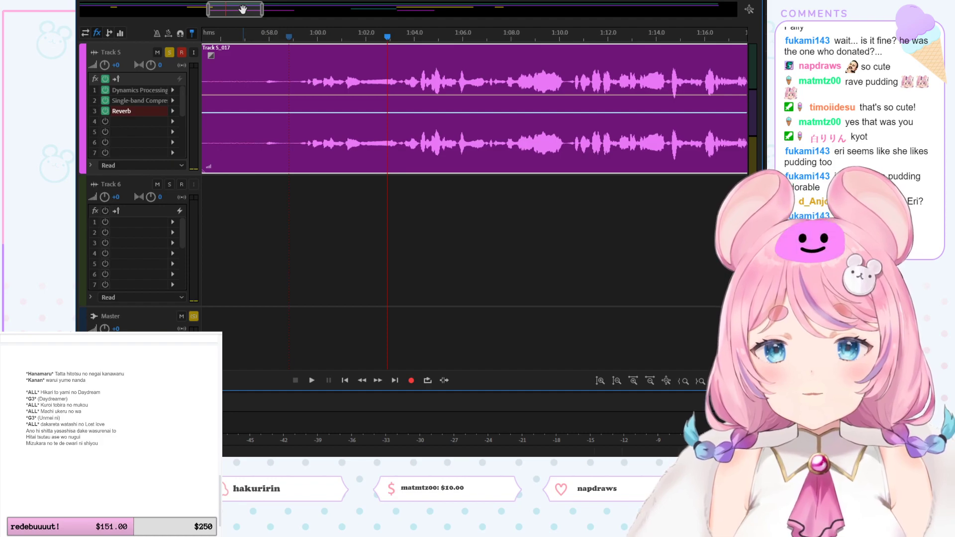
Step: Return to the section around 3:12 and turn off the solo on Track 5
left_click_drag(243, 10, 556, 9)
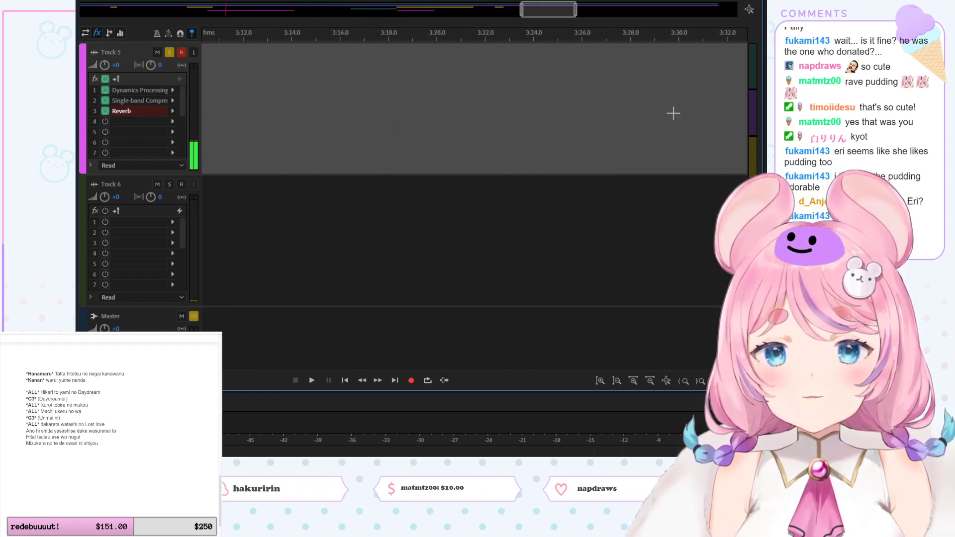
scroll(747, 86, "up", 6)
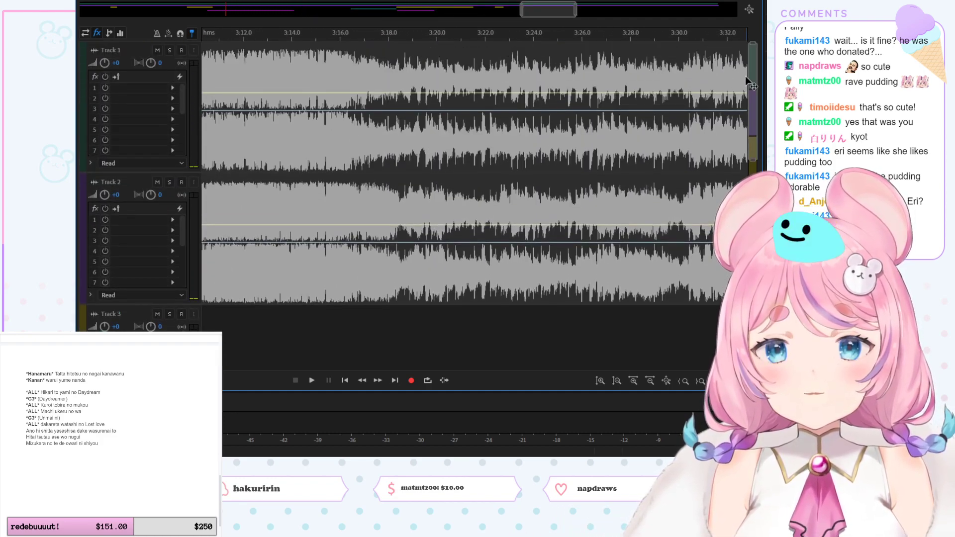
scroll(746, 107, "down", 4)
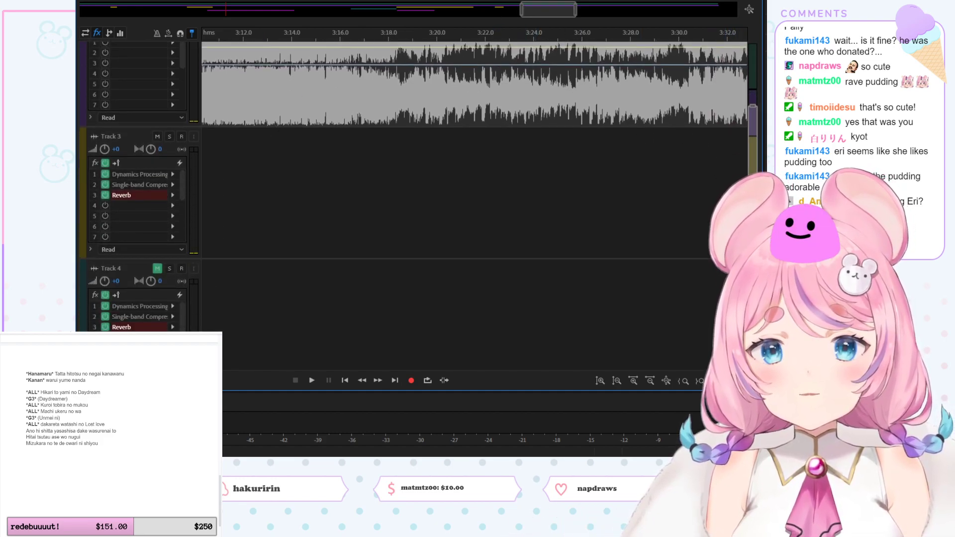
scroll(355, 156, "down", 6)
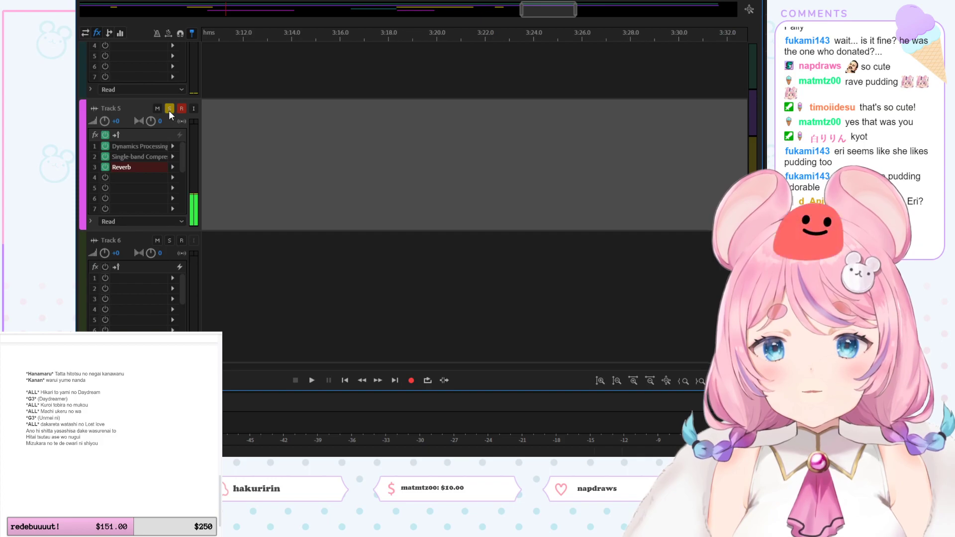
scroll(473, 150, "up", 8)
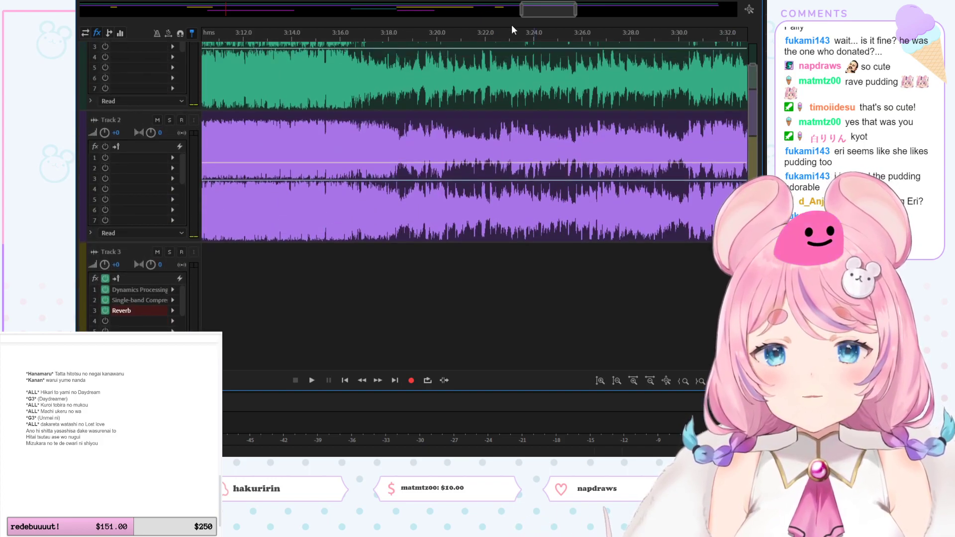
Step: Play the full mix from about 3:16, 3:27 and 3:39 to locate where the final chorus starts
left_click(330, 34)
key("space")
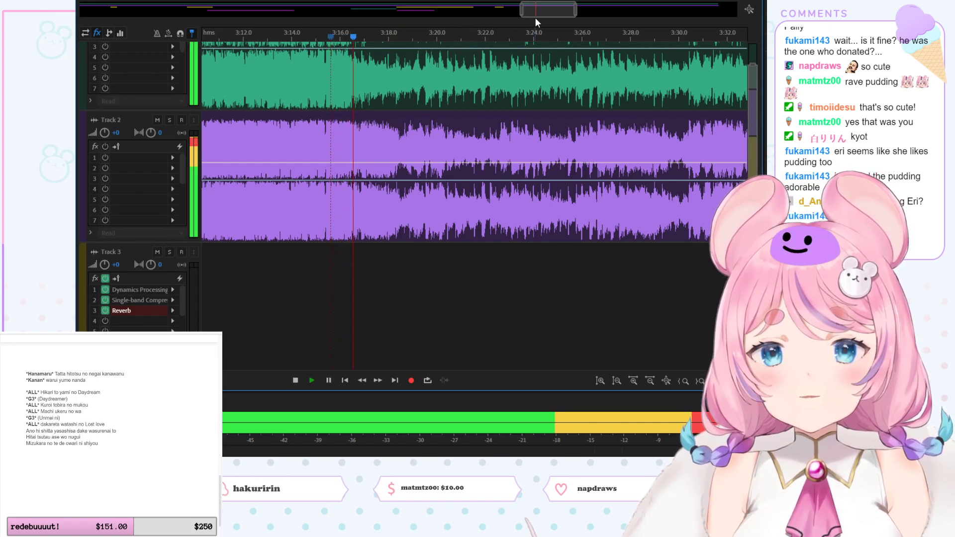
scroll(537, 20, "right", 5)
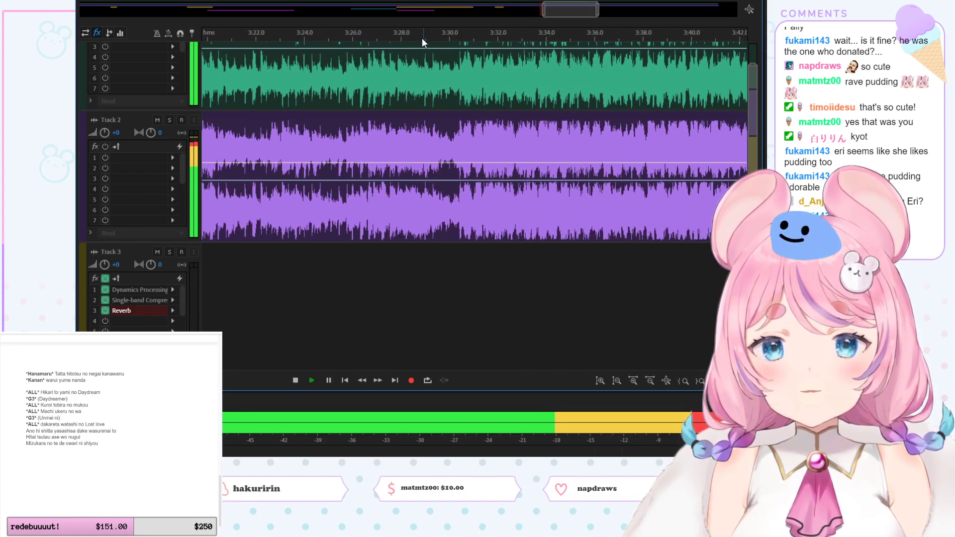
left_click(388, 35)
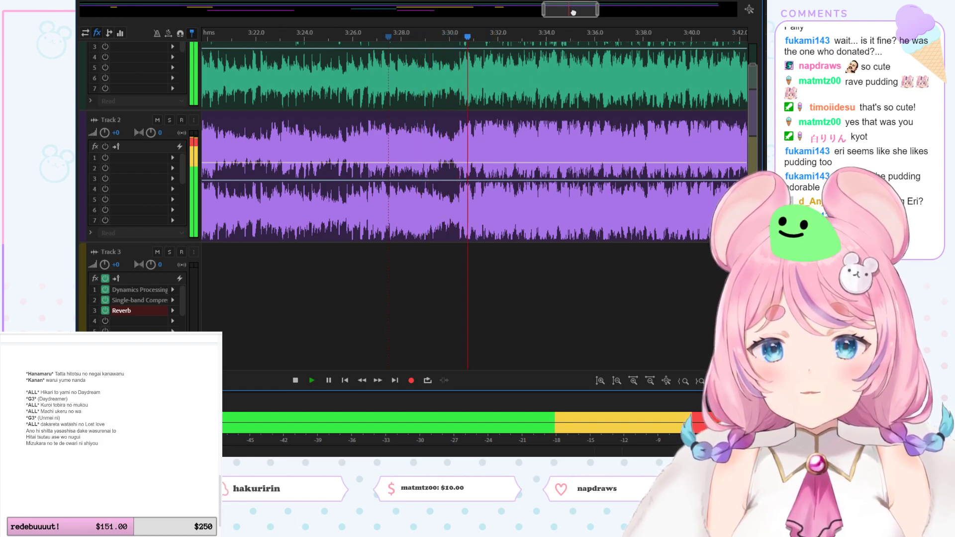
left_click_drag(573, 12, 592, 13)
left_click(461, 37)
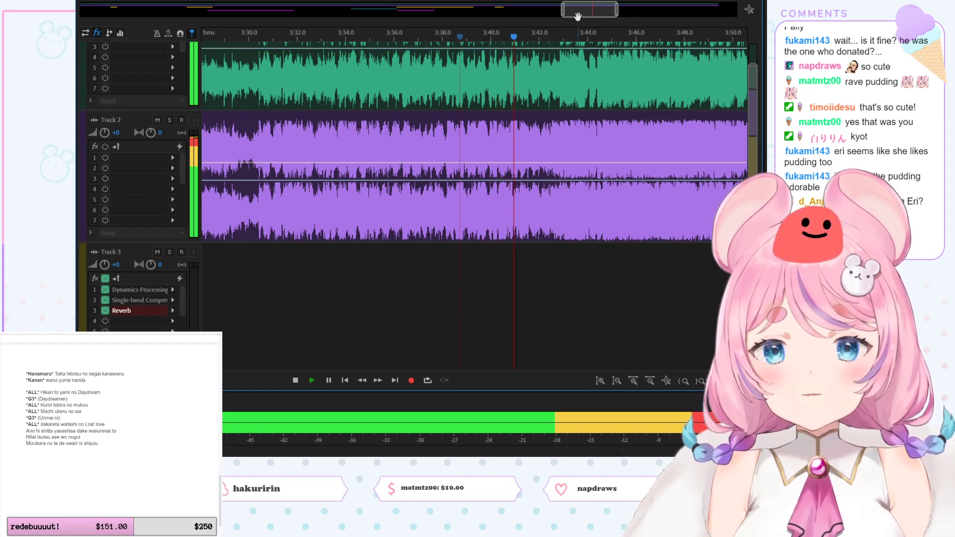
left_click_drag(577, 17, 587, 16)
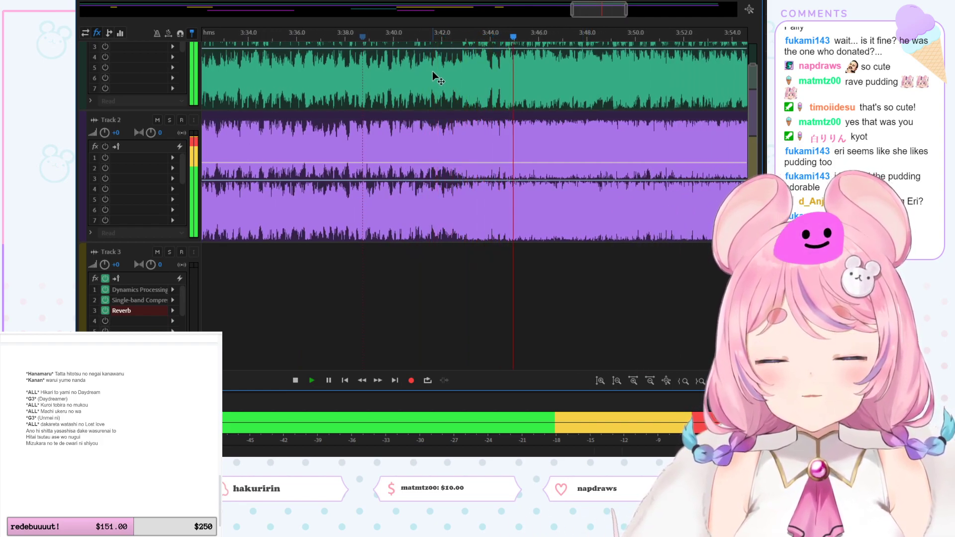
key("space")
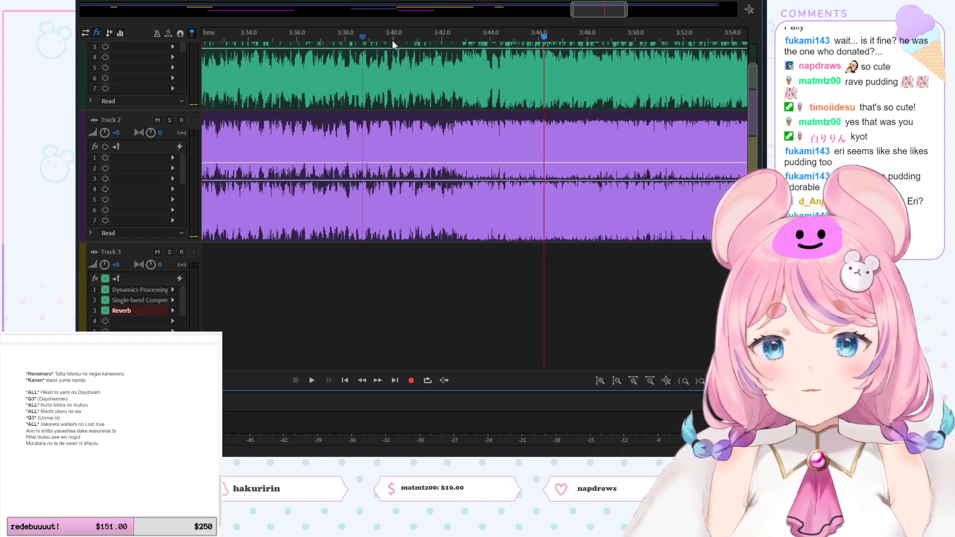
Step: Mute Track 2 and play the remaining tracks from about 3:39 to hear the chorus entry
left_click(371, 40)
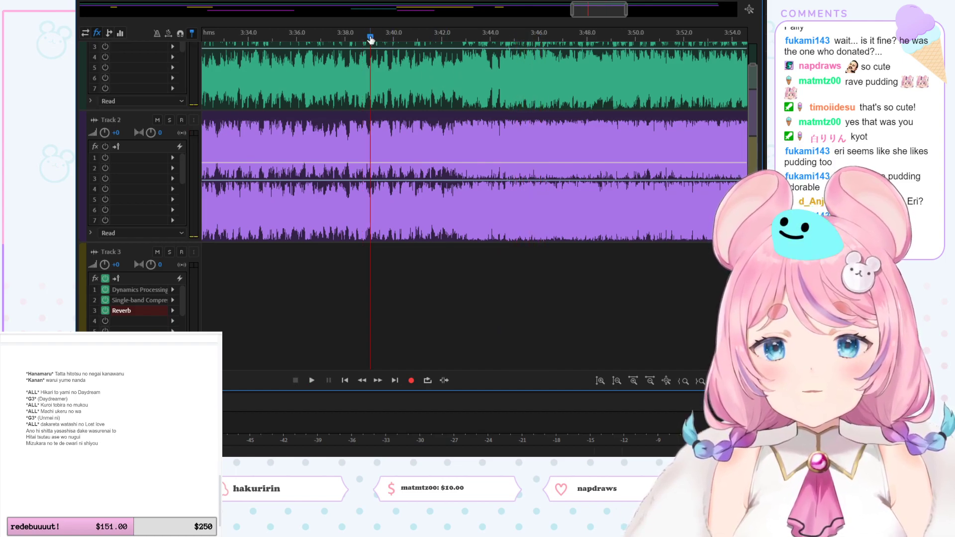
left_click(158, 120)
key("space")
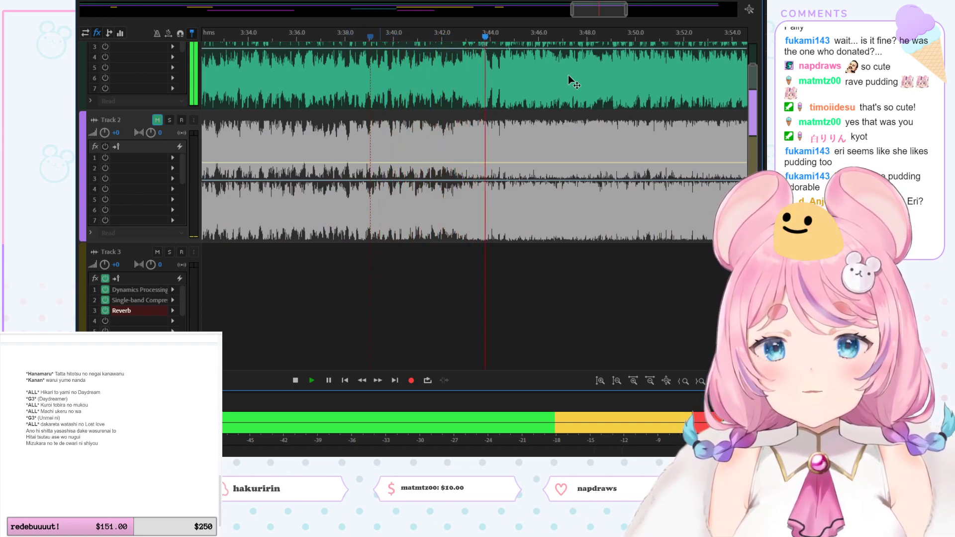
scroll(752, 122, "down", 1)
key("space")
Step: Paste the copied Track 5 chorus clip onto Track 3 at about 3:37.5
scroll(752, 122, "down", 10)
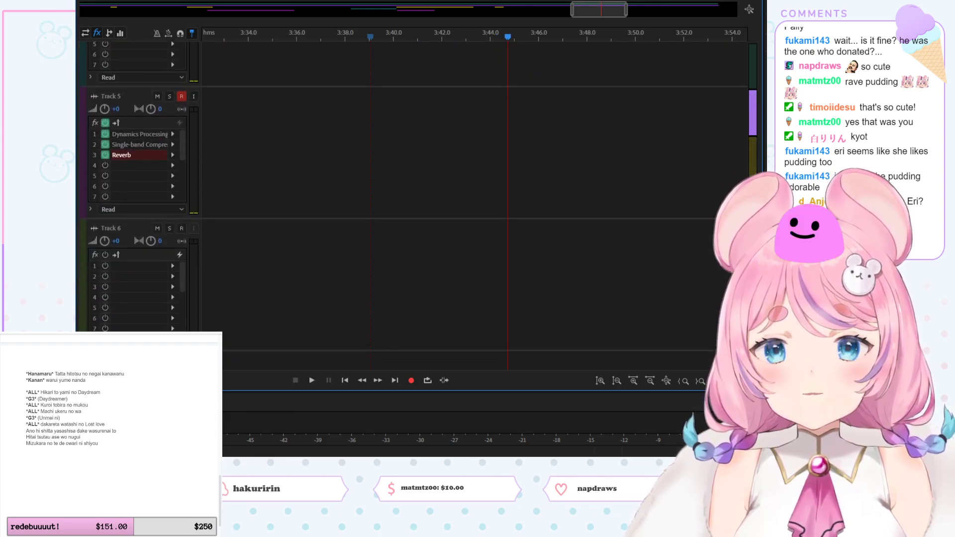
scroll(562, 133, "up", 10)
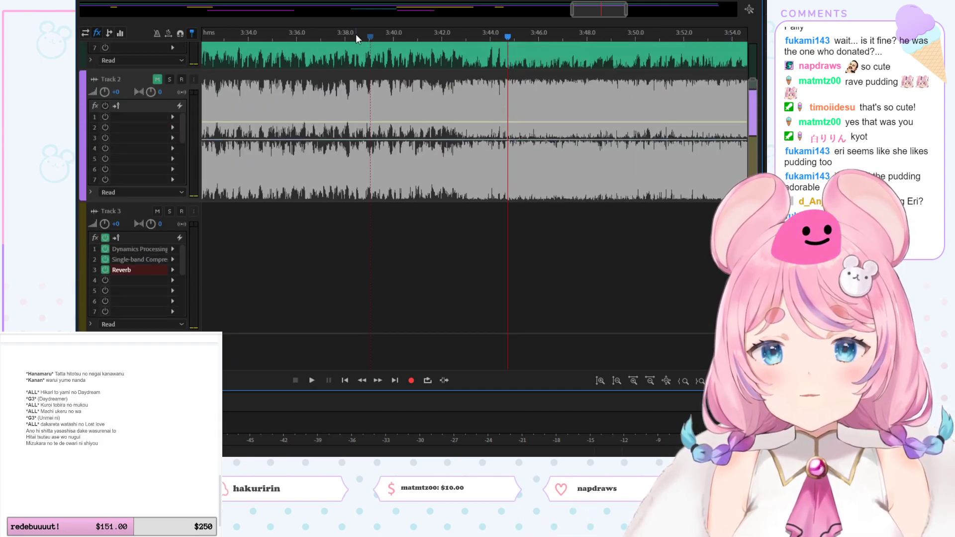
left_click(457, 259)
key("ctrl+v")
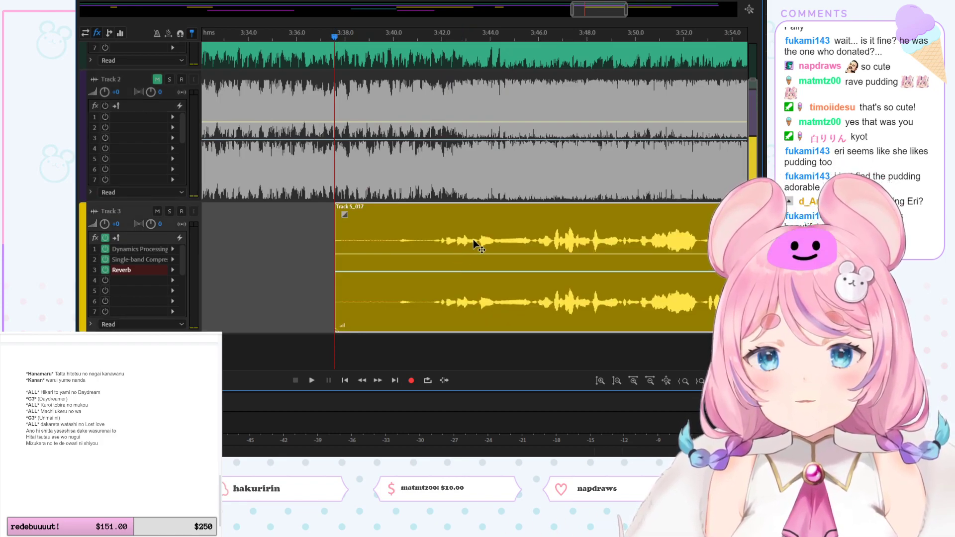
Step: Check the pasted Track 3 clip's timing by playback and shift it to start at about 3:40.7
mouse_move(343, 259)
left_mouse_down()
mouse_move(295, 261)
mouse_move(331, 247)
left_mouse_up()
key("space")
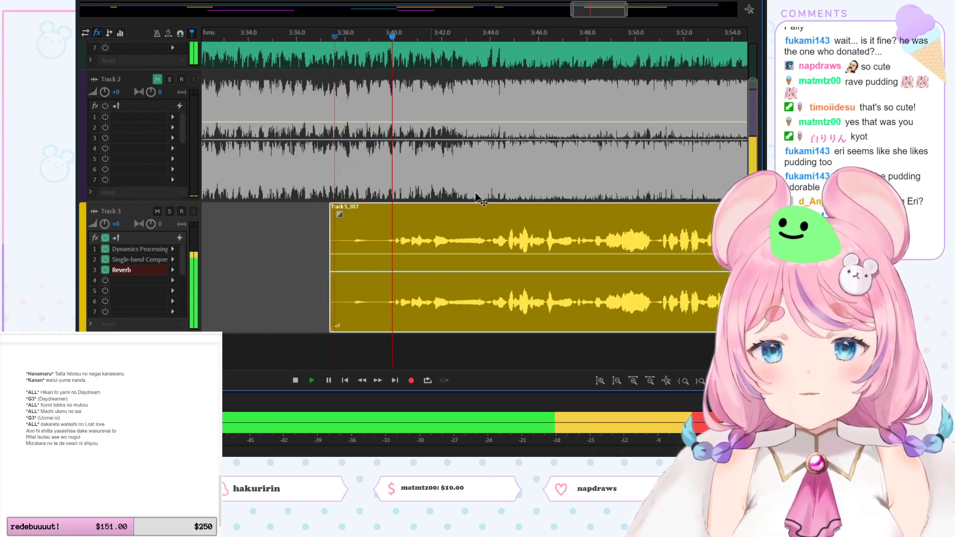
left_click_drag(485, 238, 560, 243)
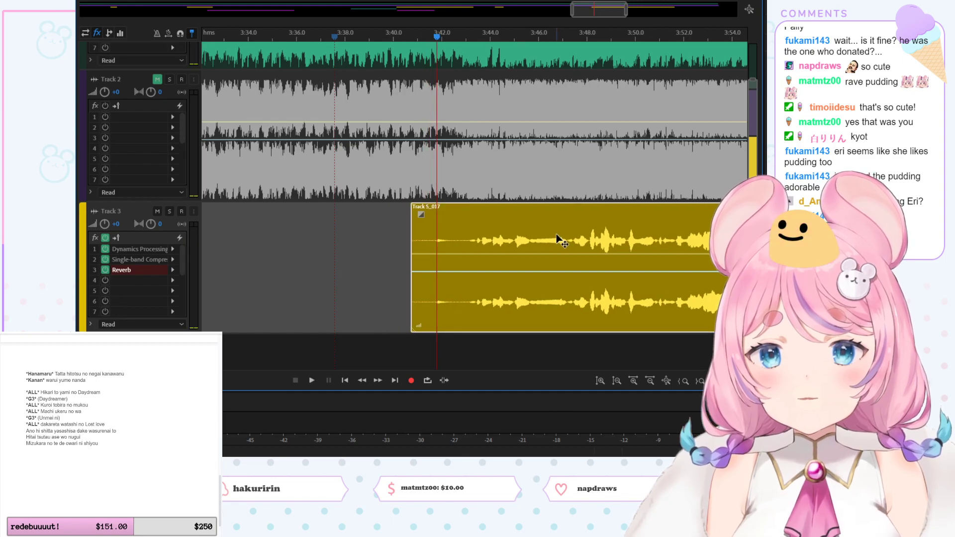
Step: Try the Track 3 clip's start at about 3:42.4 and 3:41.2, playing from about 3:41 to check each timing
left_click_drag(505, 227, 545, 228)
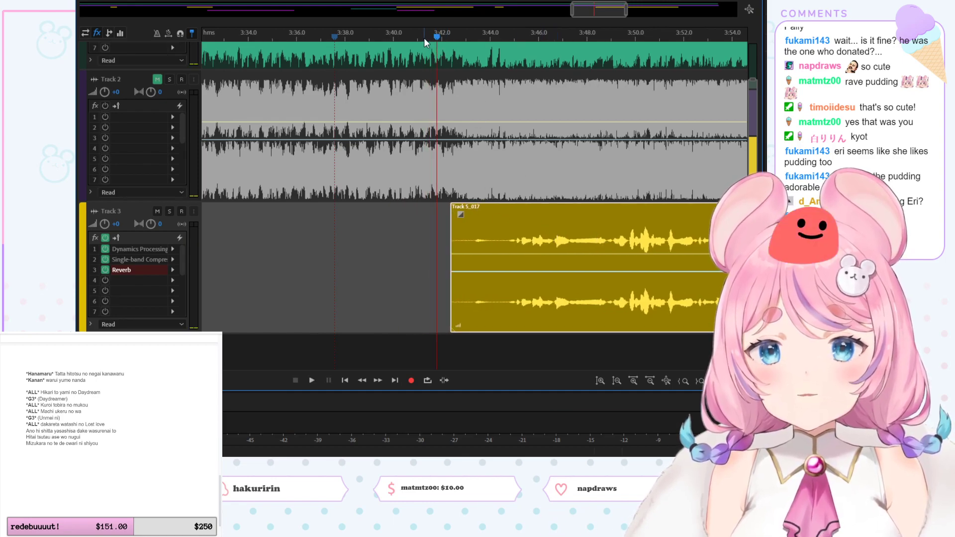
left_click(423, 37)
key("space")
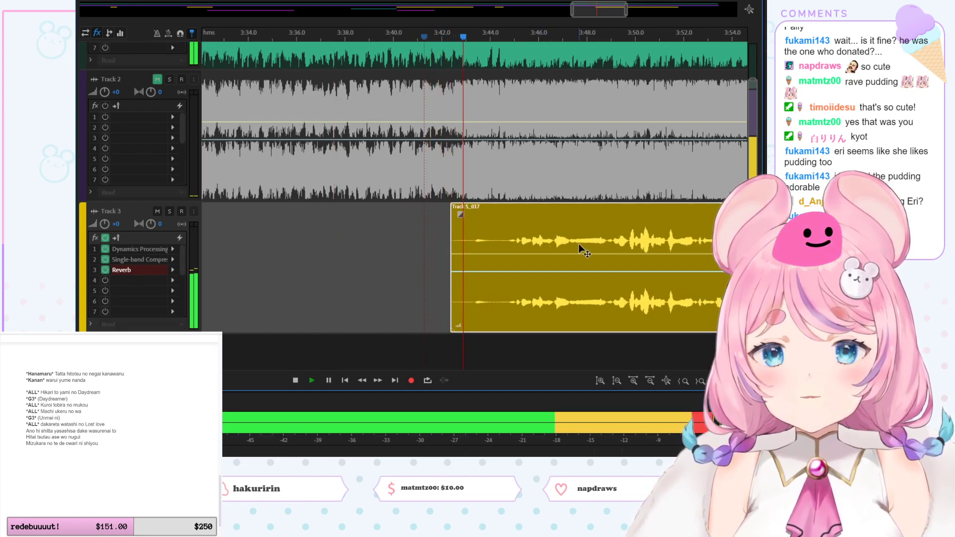
left_click_drag(584, 246, 554, 244)
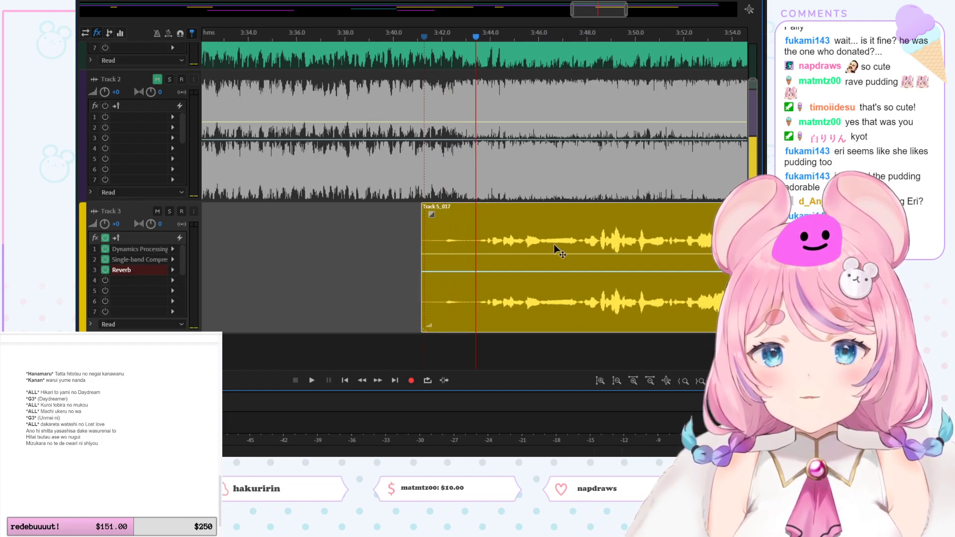
left_click(423, 38)
key("space")
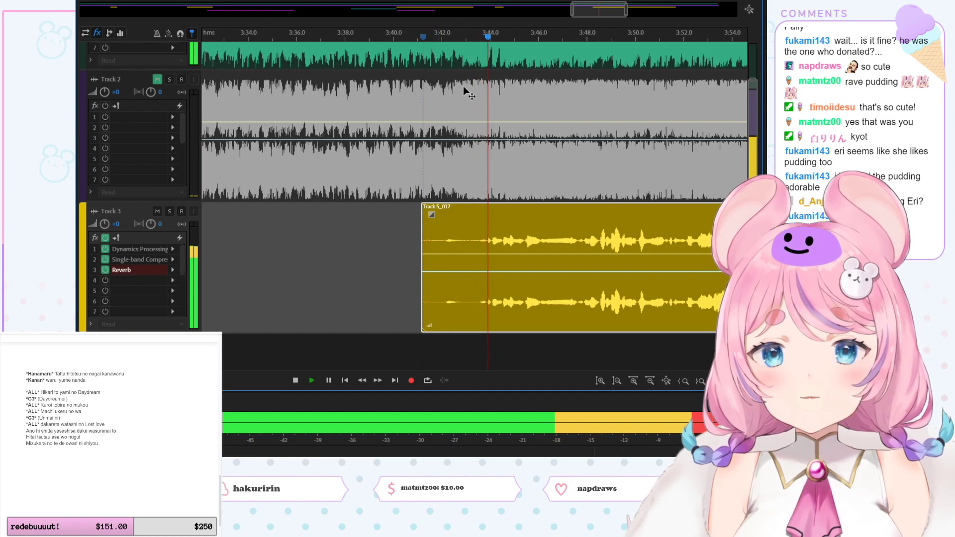
key("space")
Step: Try the Track 3 clip's start at about 3:42.0 and replay the chorus entry from about 3:41
left_click_drag(532, 244, 554, 243)
left_click(418, 37)
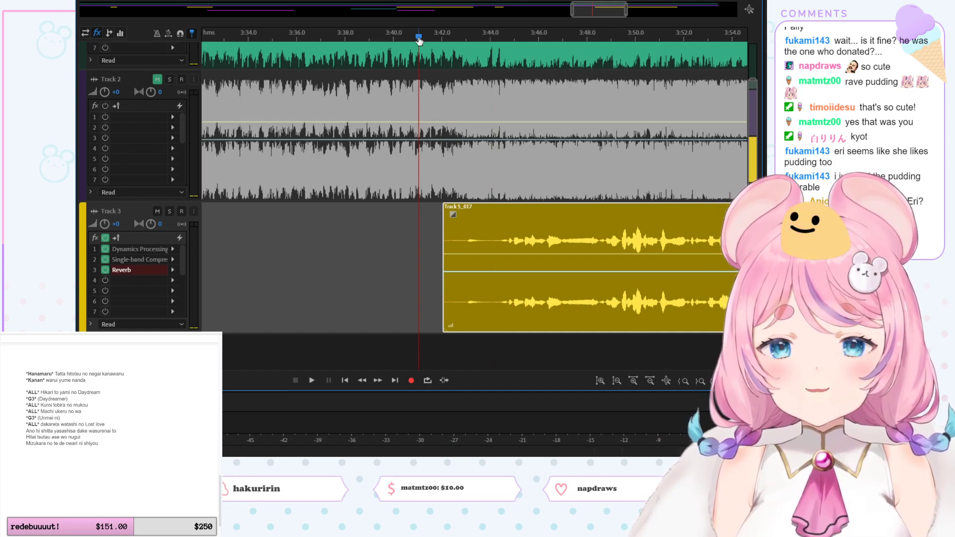
key("space")
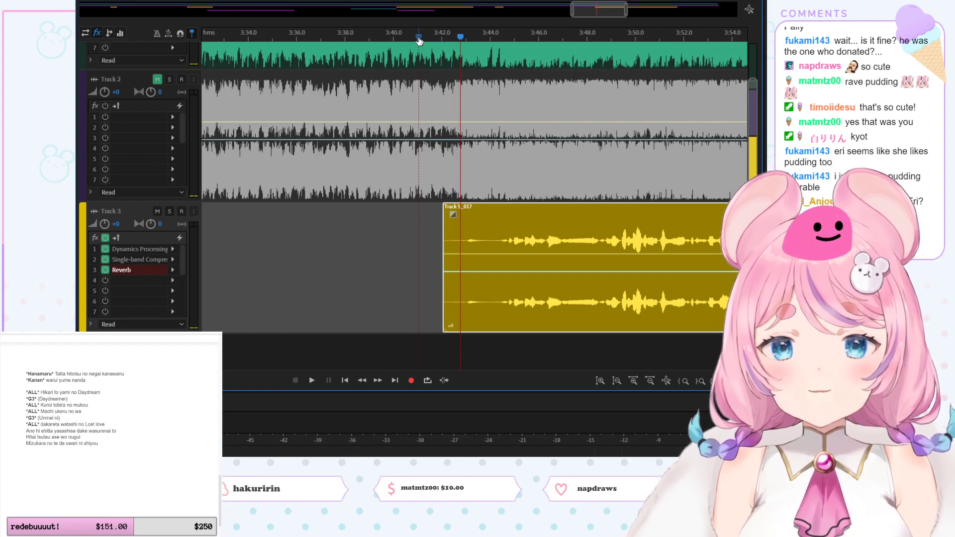
key("space")
key("space")
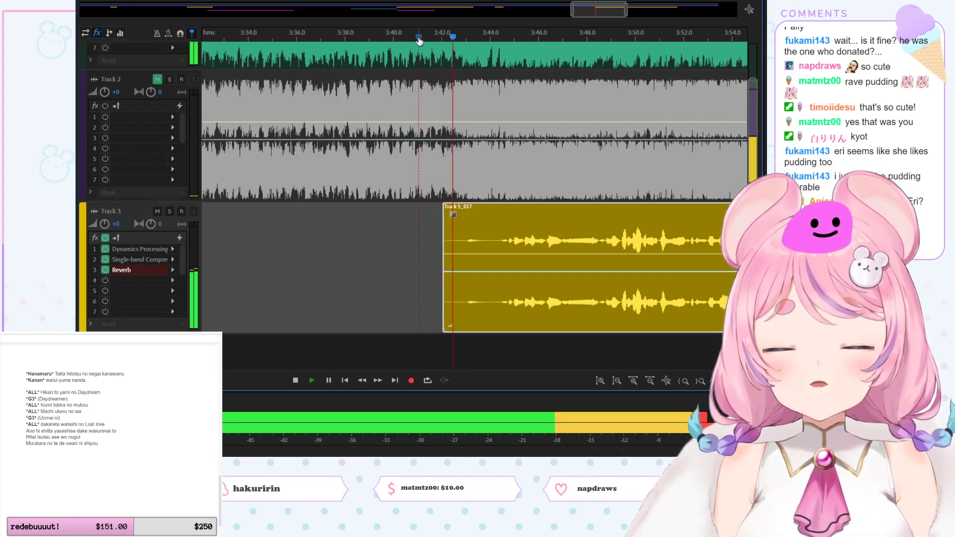
key("space")
Step: Try the Track 3 clip's start at about 3:41.0 and check its timing against the instrumental by playback
left_click_drag(527, 229, 496, 229)
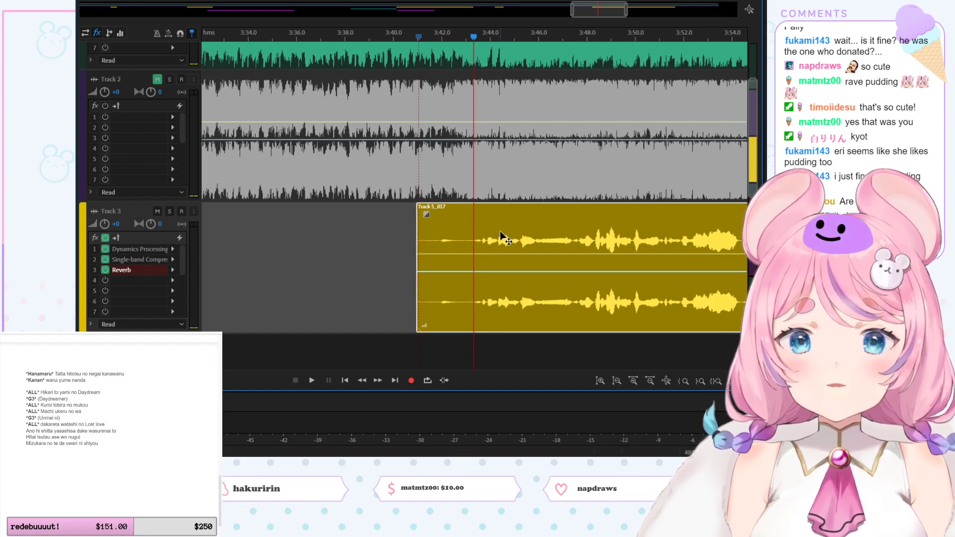
left_click(419, 38)
key("space")
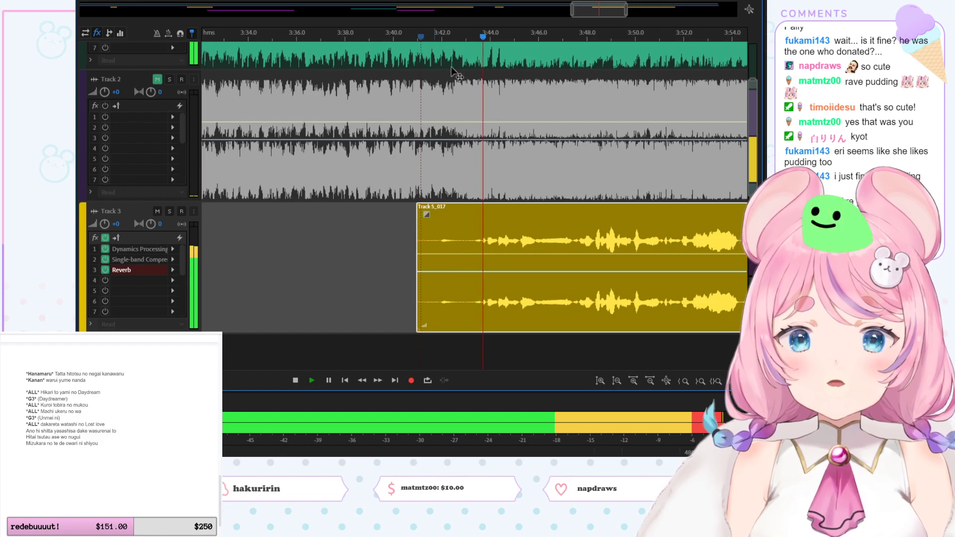
key("space")
Step: Nudge the Track 3 clip earlier to start at about 3:40.4, checking its timing by playback between moves
left_click_drag(525, 240, 516, 240)
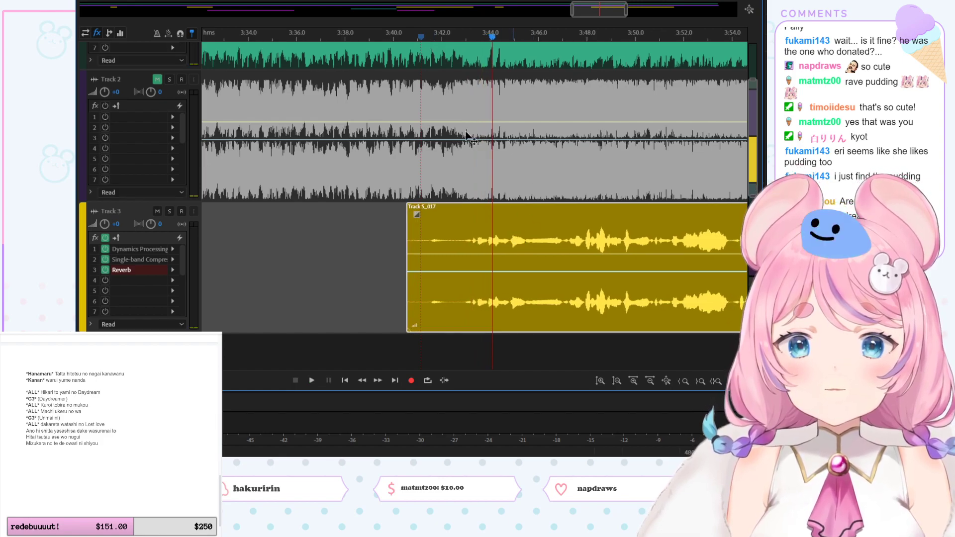
left_click(427, 37)
key("space")
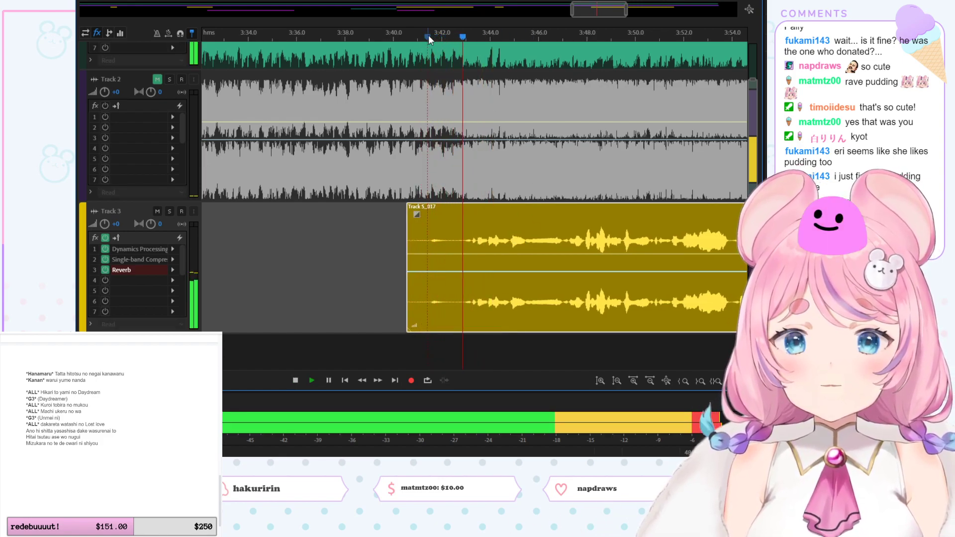
key("space")
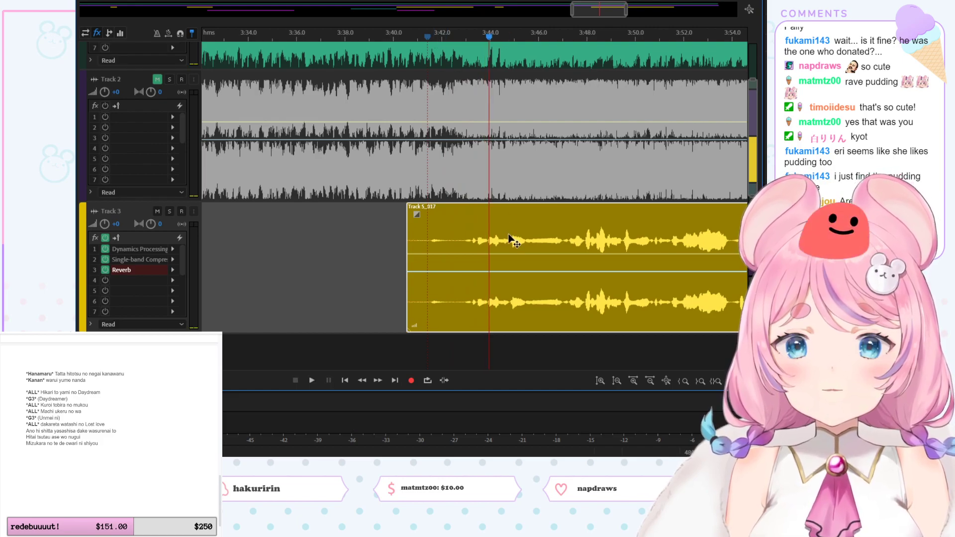
left_click_drag(508, 236, 500, 225)
key("space")
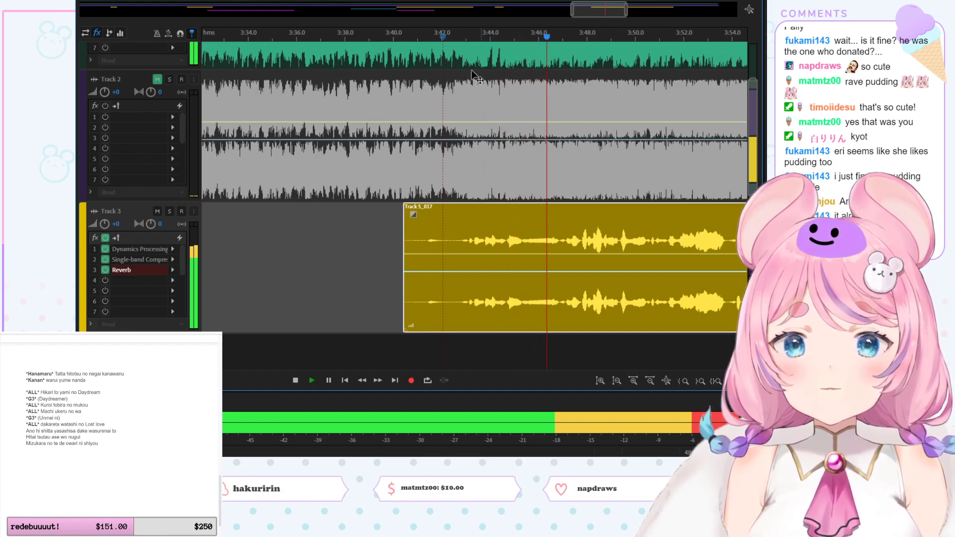
left_click(418, 35)
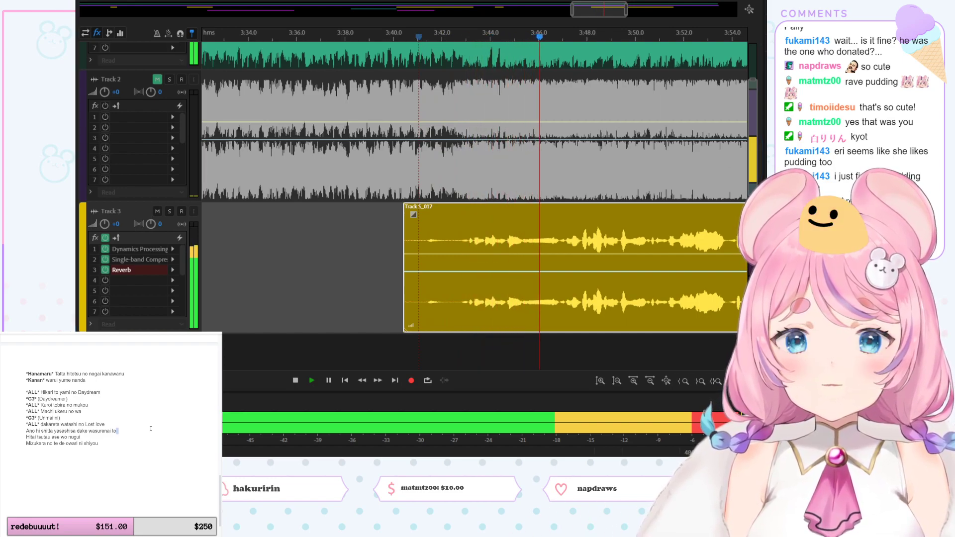
key("space")
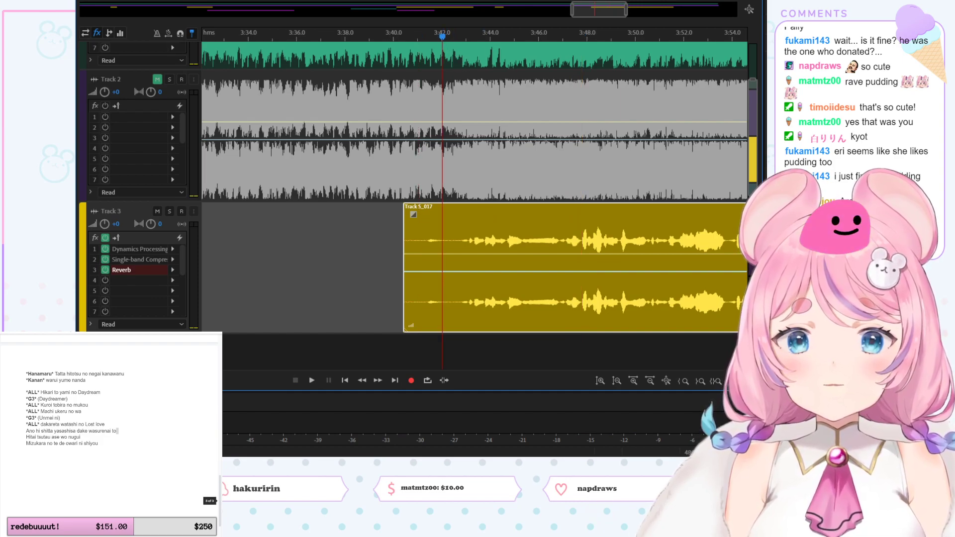
Step: Check the chorus lyrics, solo Track 3 and play it from about 3:41.4
scroll(112, 433, "up", 5)
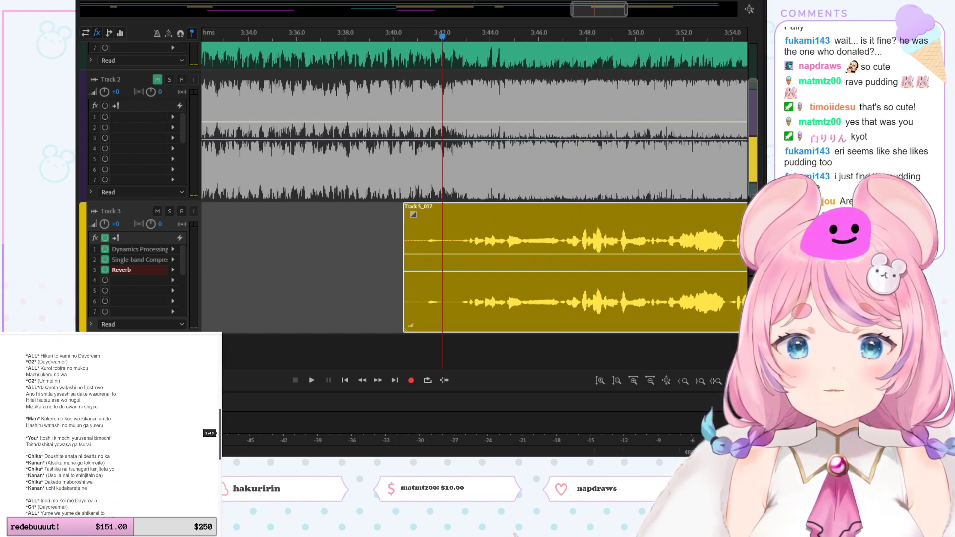
scroll(33, 449, "down", 5)
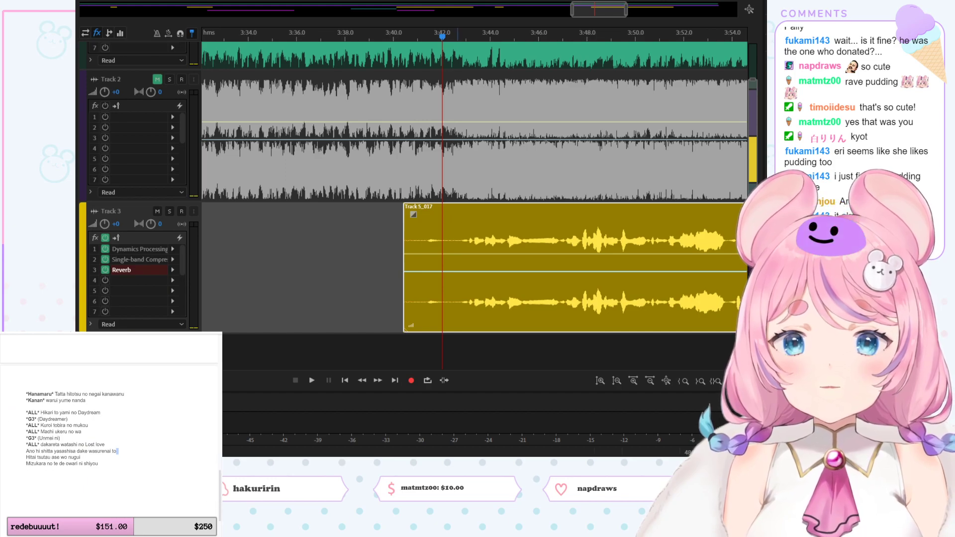
left_click(429, 34)
left_click(170, 213)
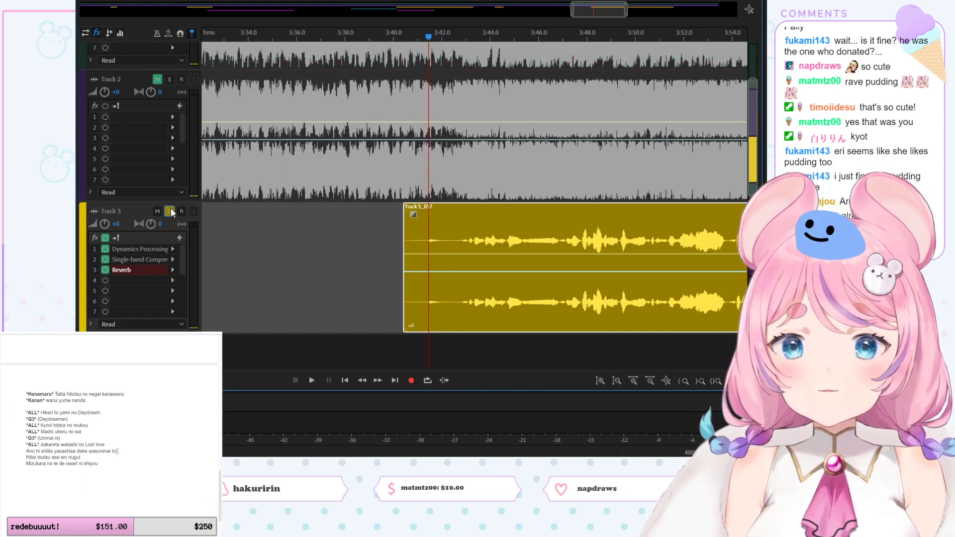
key("space")
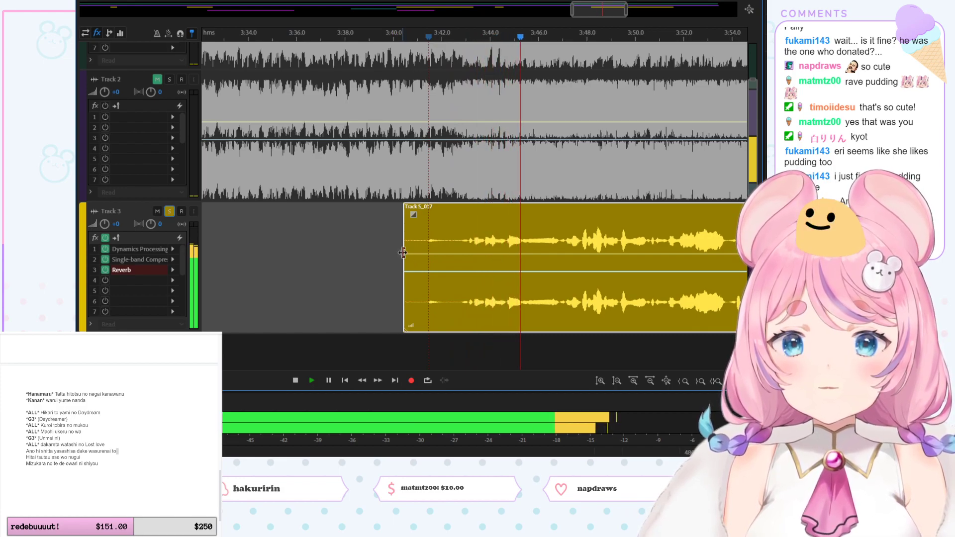
Step: Trim the start of the Track 3 clip to about 3:42.4, unsolo the track and play the mix from there
left_click_drag(405, 255, 451, 255)
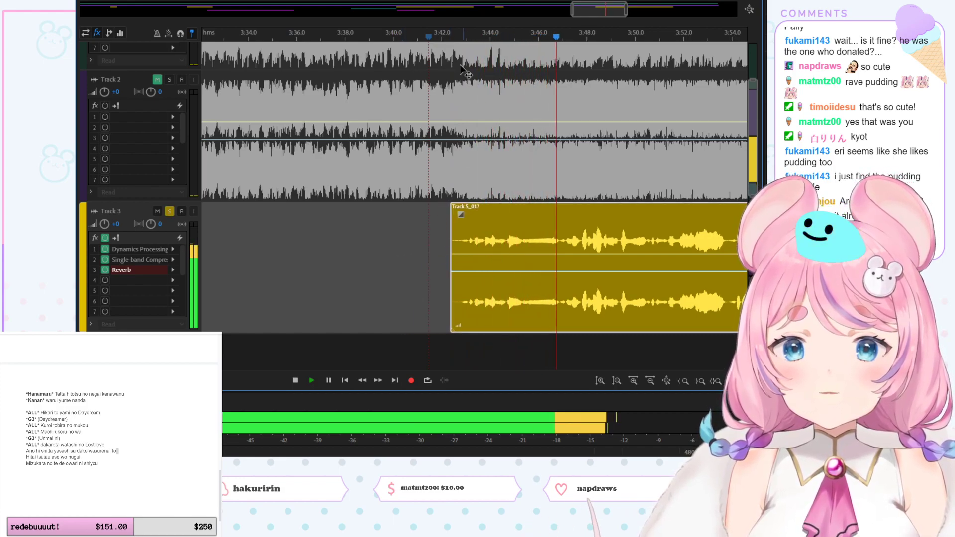
left_click(445, 35)
key("space")
left_click(169, 214)
key("space")
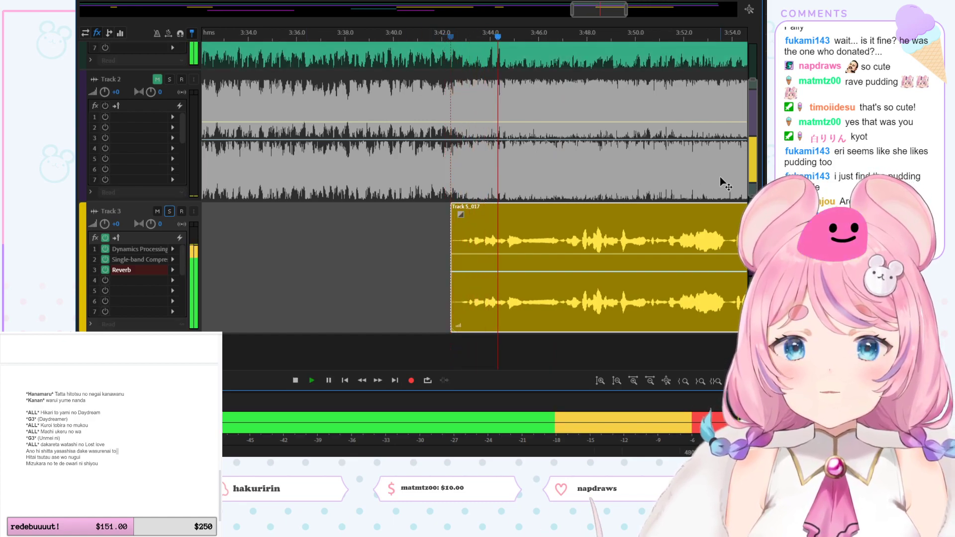
Step: Lower Track 1's volume to -9.6 dB and check the vocal balance by playing from about 3:41
scroll(378, 100, "up", 3)
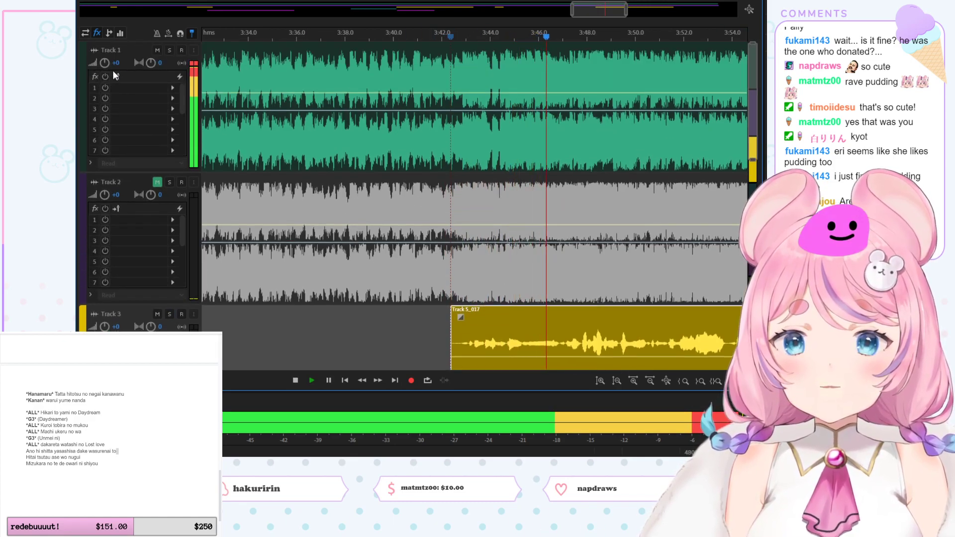
left_click_drag(104, 63, 65, 61)
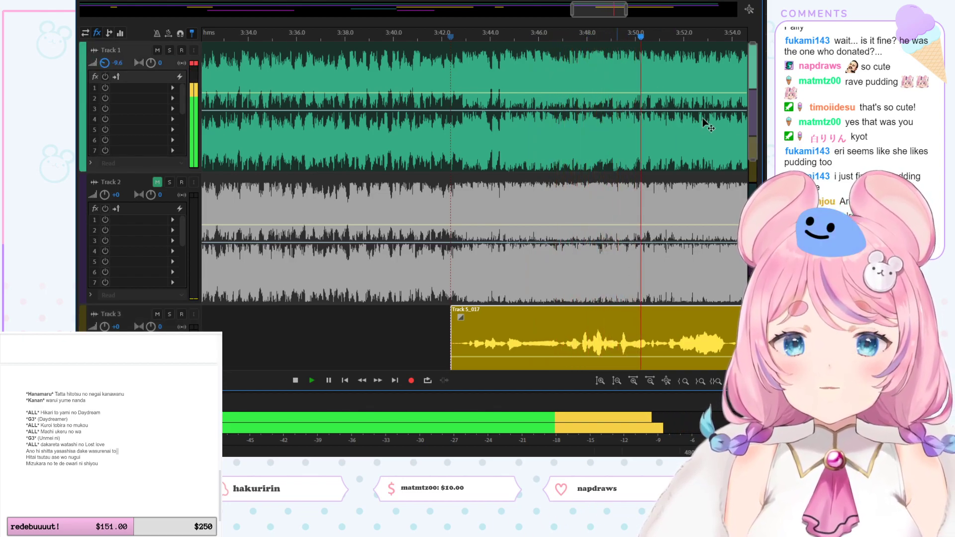
scroll(756, 163, "down", 3)
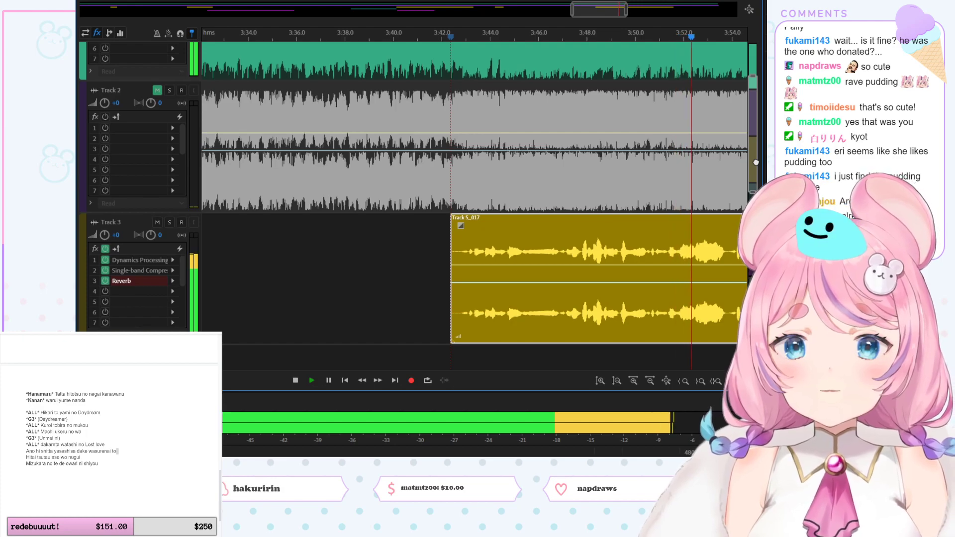
scroll(756, 163, "down", 1)
key("space")
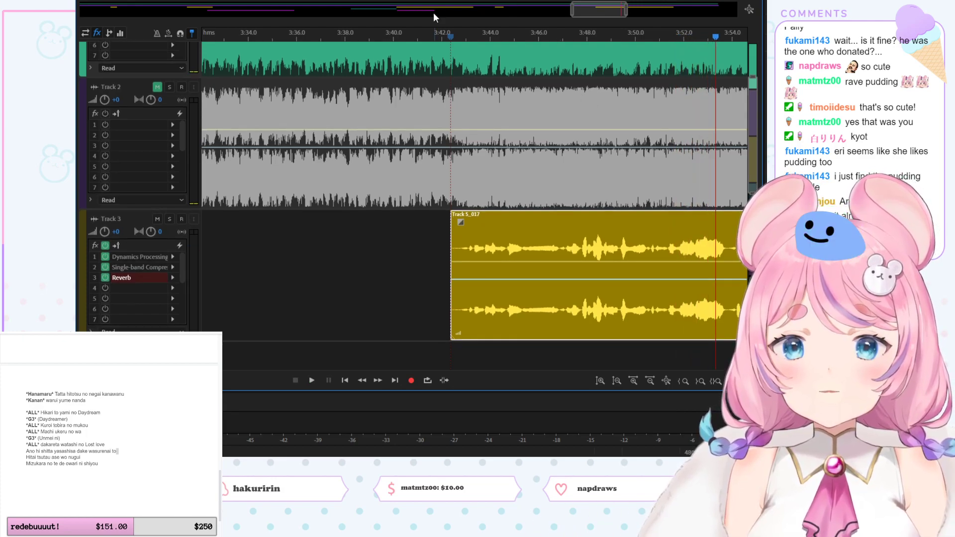
left_click(419, 38)
key("space")
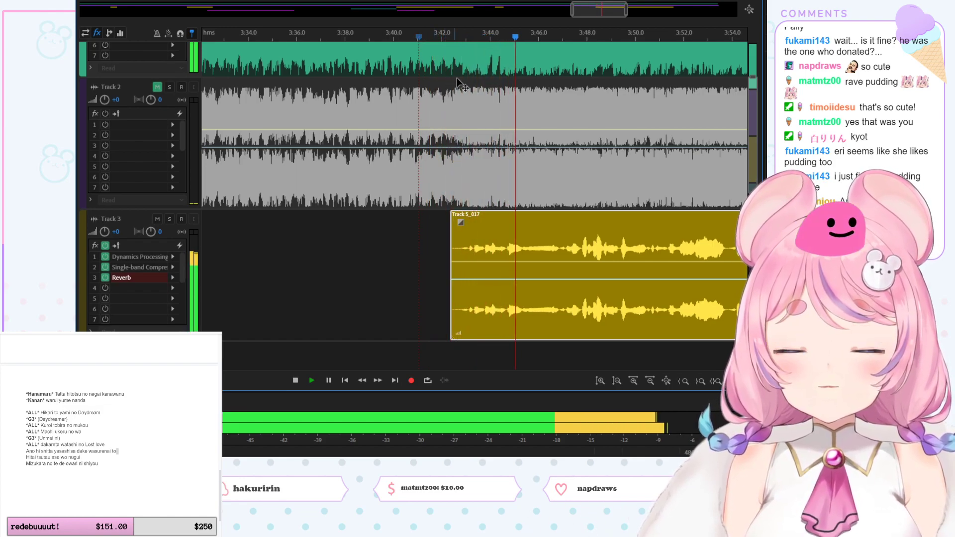
key("space")
Step: Solo Track 3 and arm Track 4 for recording
scroll(730, 130, "down", 2)
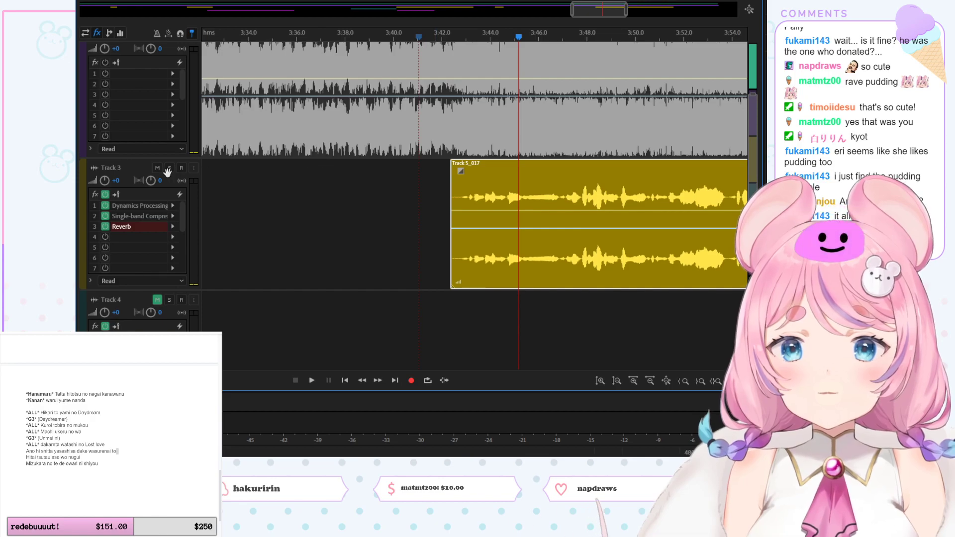
left_click(169, 168)
left_click(182, 300)
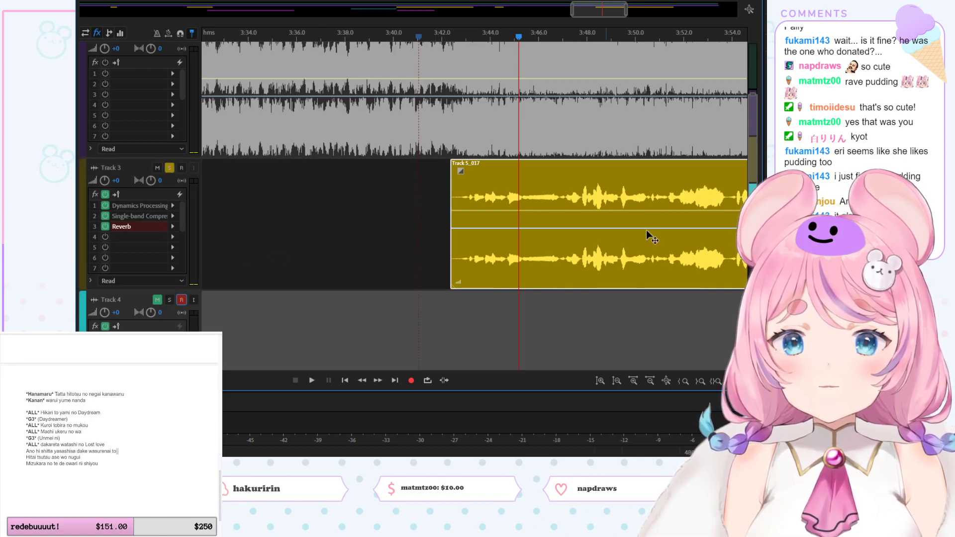
scroll(740, 193, "down", 5)
left_click(181, 171)
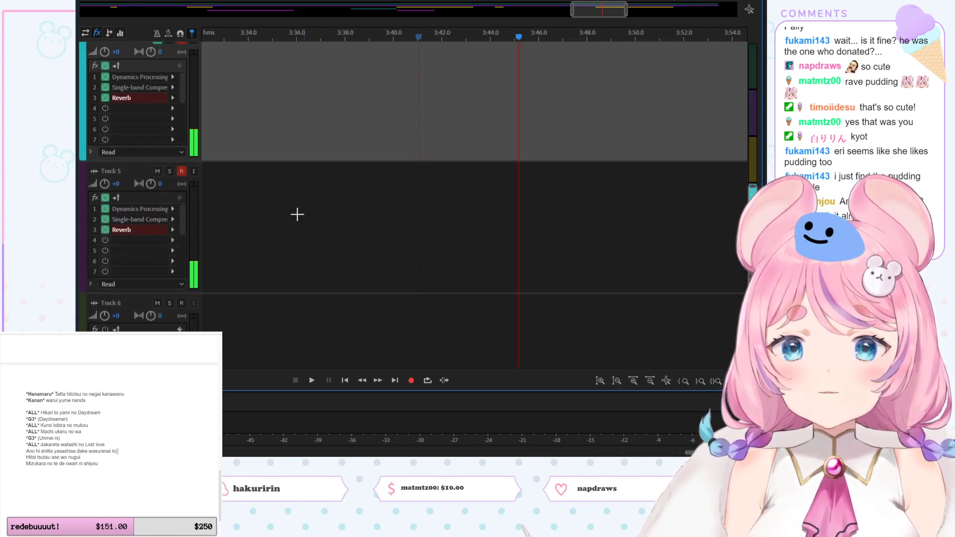
left_click(181, 175)
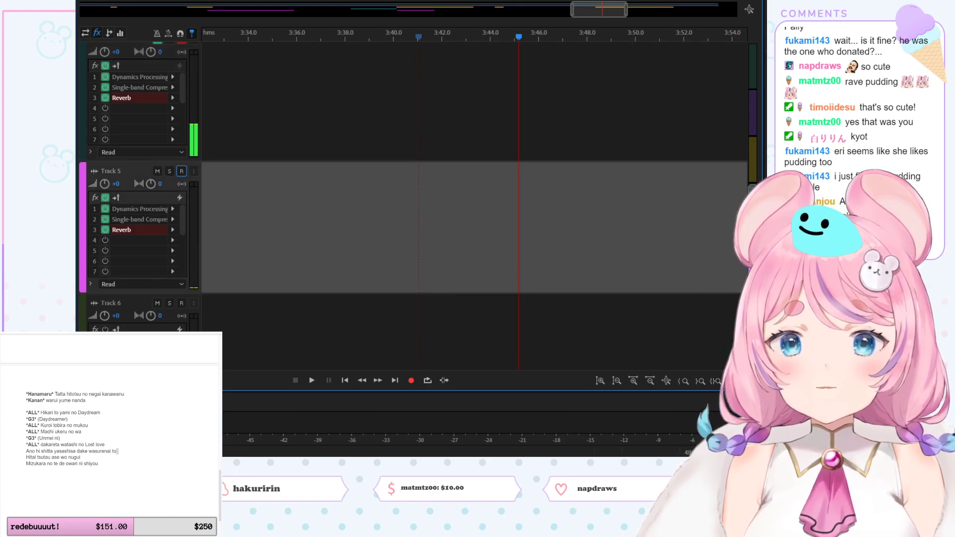
scroll(734, 179, "up", 5)
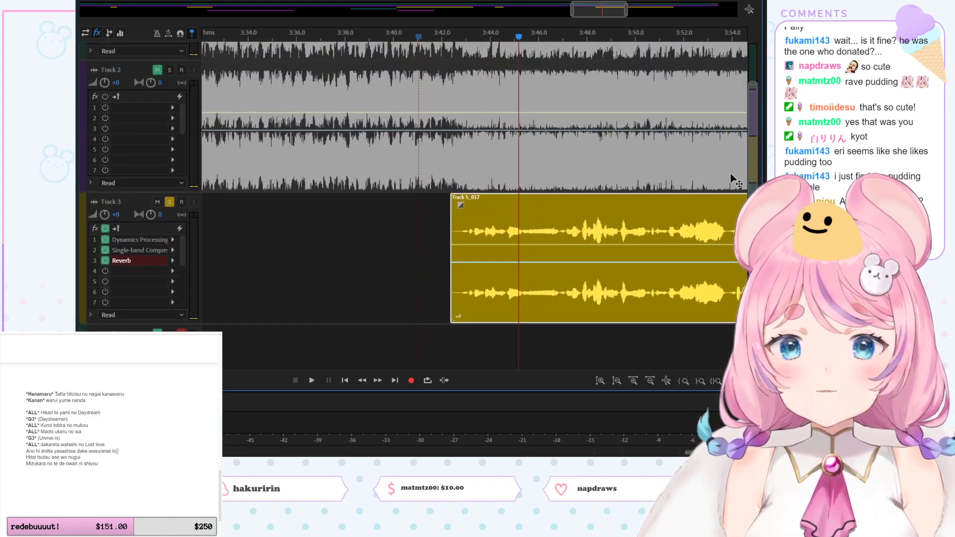
Step: Unmute Tracks 2 and 4, unsolo and mute Track 3, and play from about 3:41
left_click(157, 70)
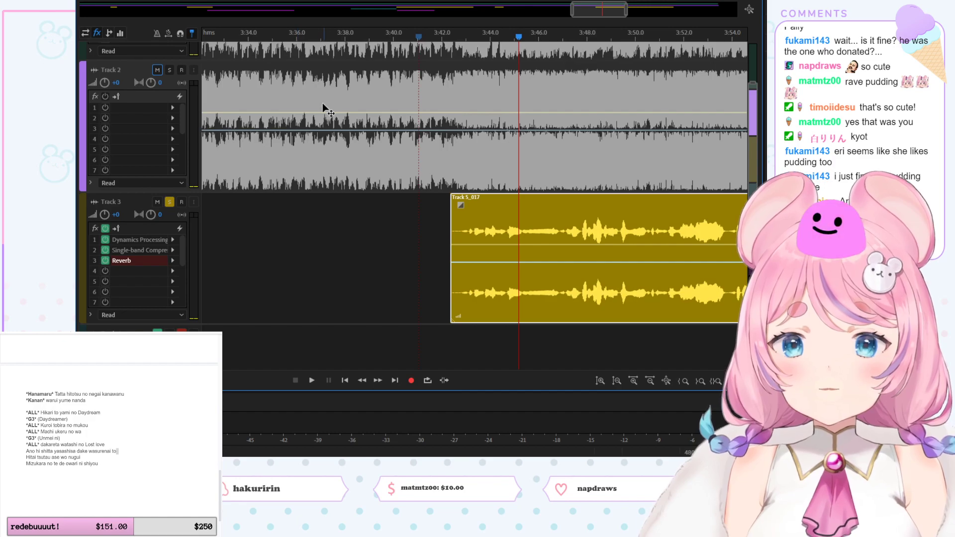
left_click(170, 203)
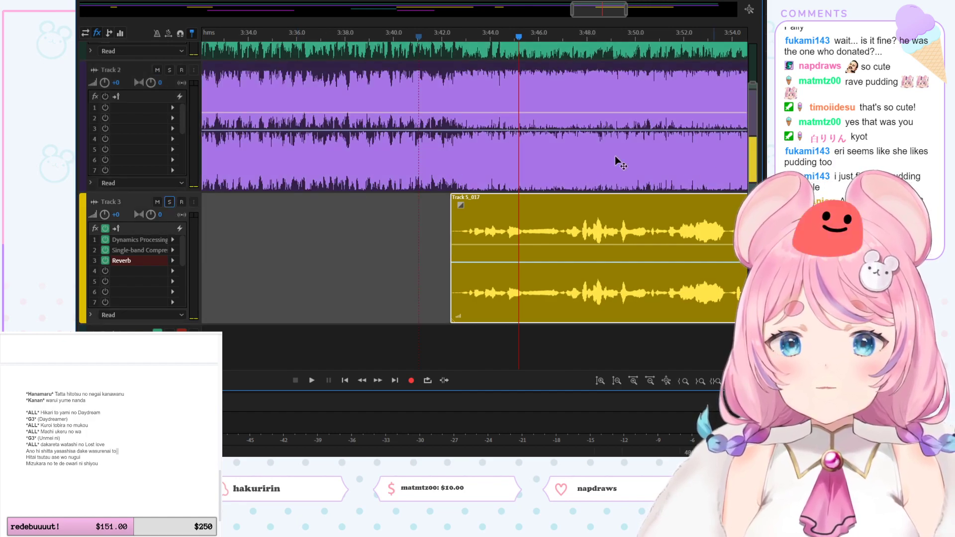
left_click(158, 330)
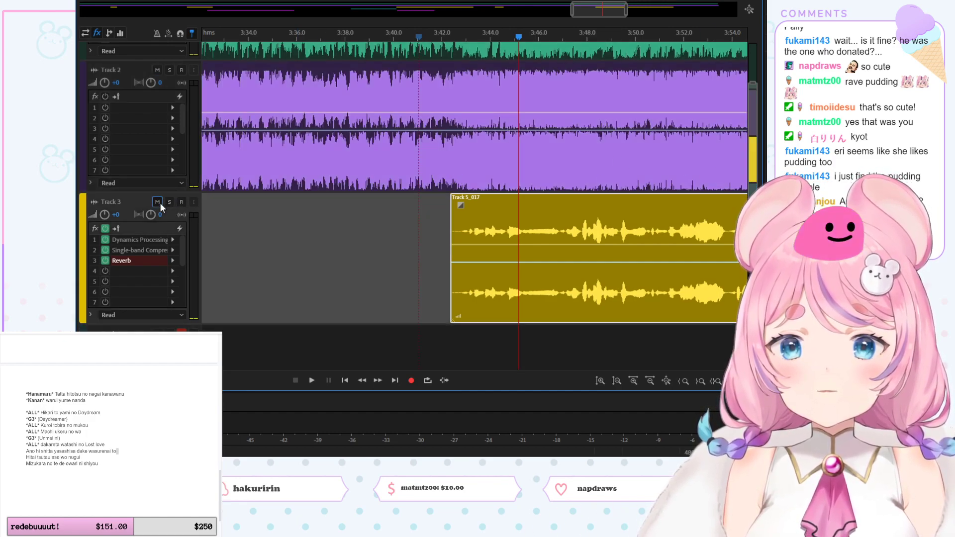
left_click(158, 202)
left_click(422, 39)
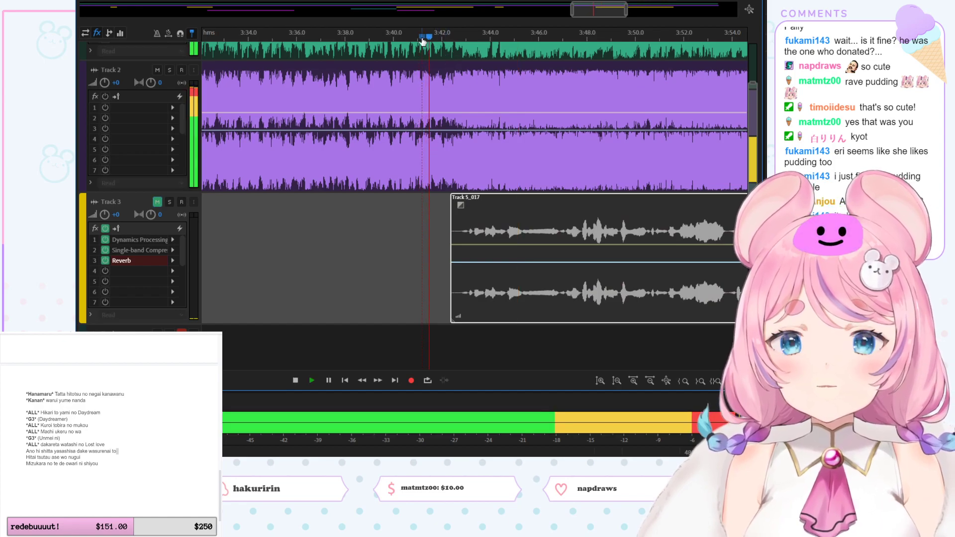
Step: Record a vocal take on the armed Track 4 from about 3:41 to about 3:46.5
scroll(753, 182, "down", 2)
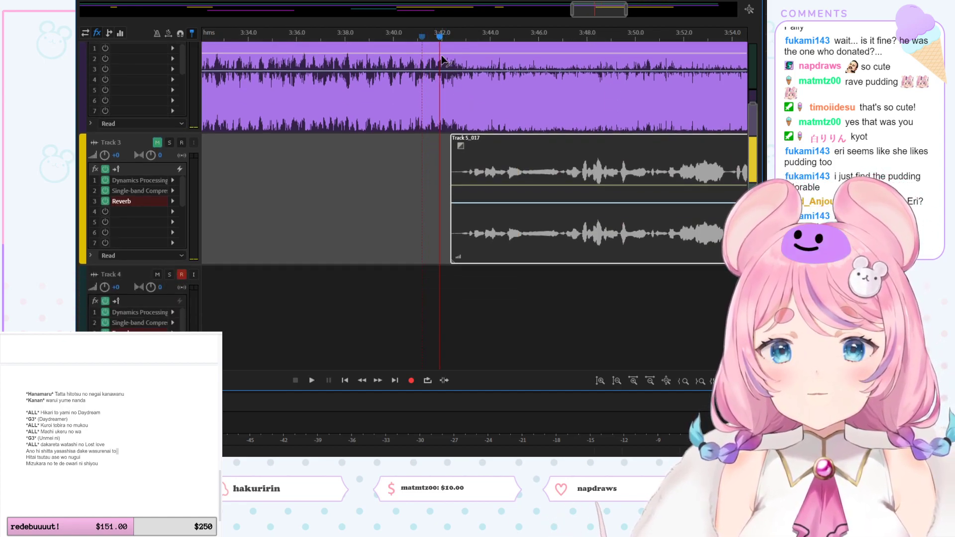
key("space")
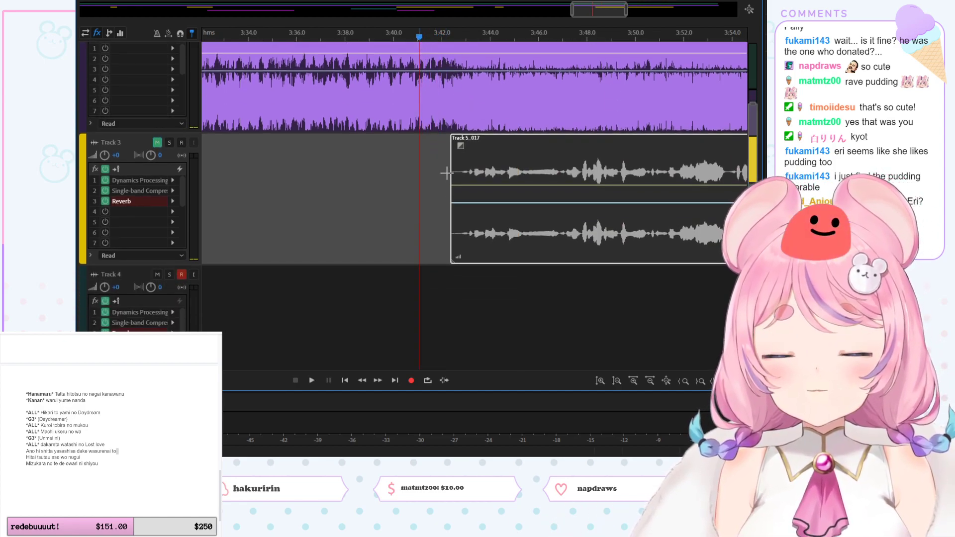
left_click(410, 381)
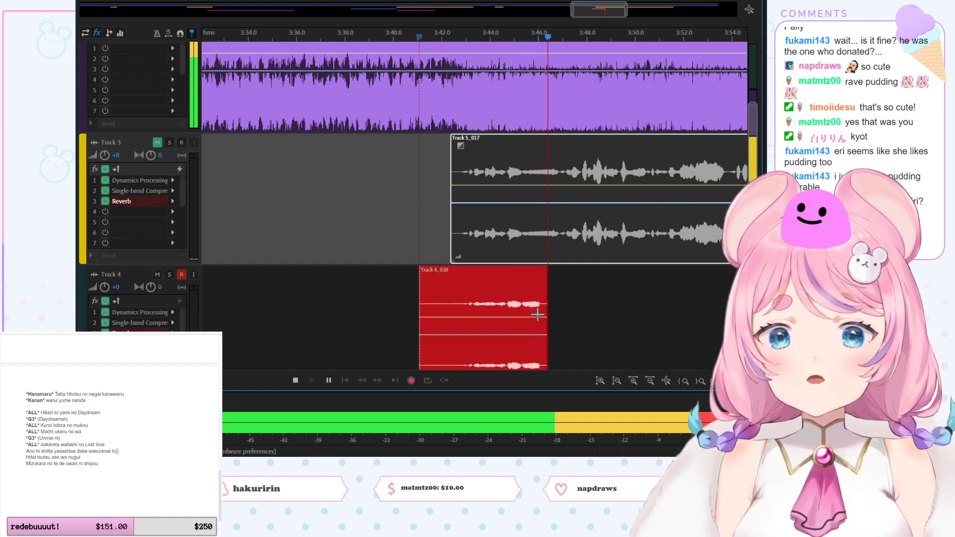
key("space")
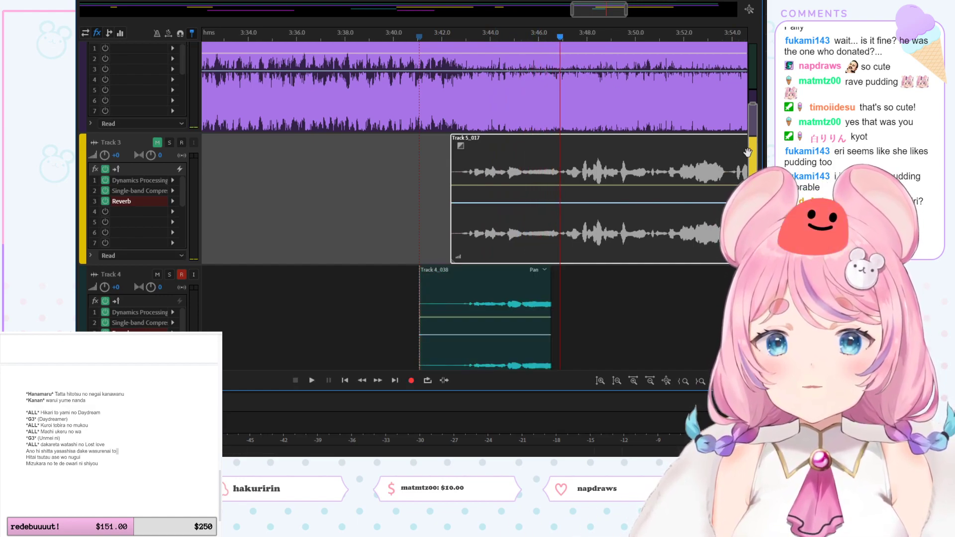
Step: Solo Tracks 3 and 4, unmute Track 3, and play both vocals together from about 3:42
scroll(744, 174, "down", 3)
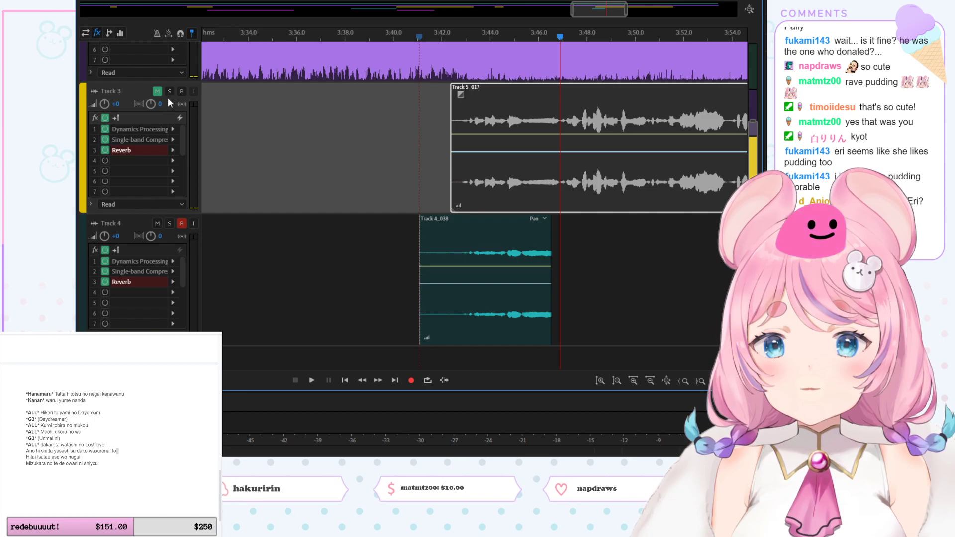
left_click(168, 92)
left_click(169, 223)
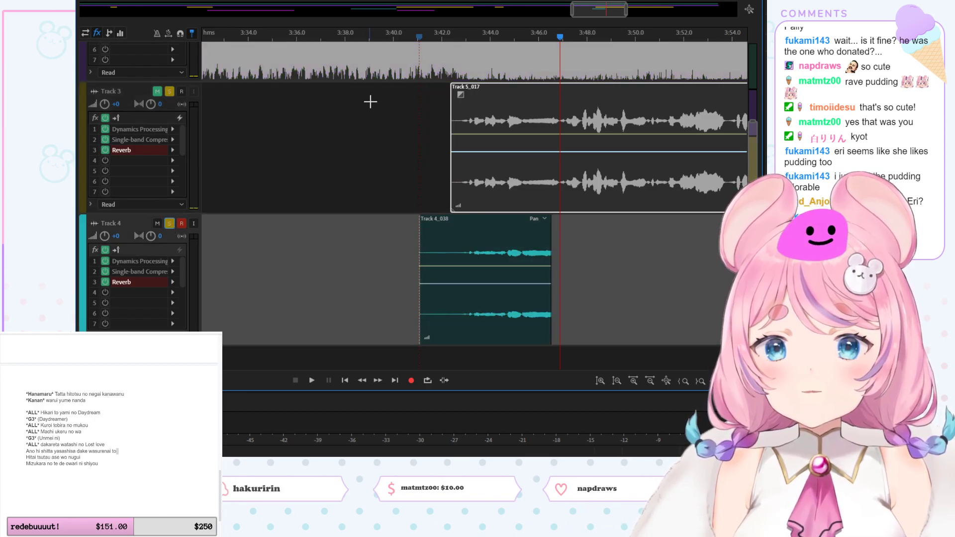
left_click(261, 85)
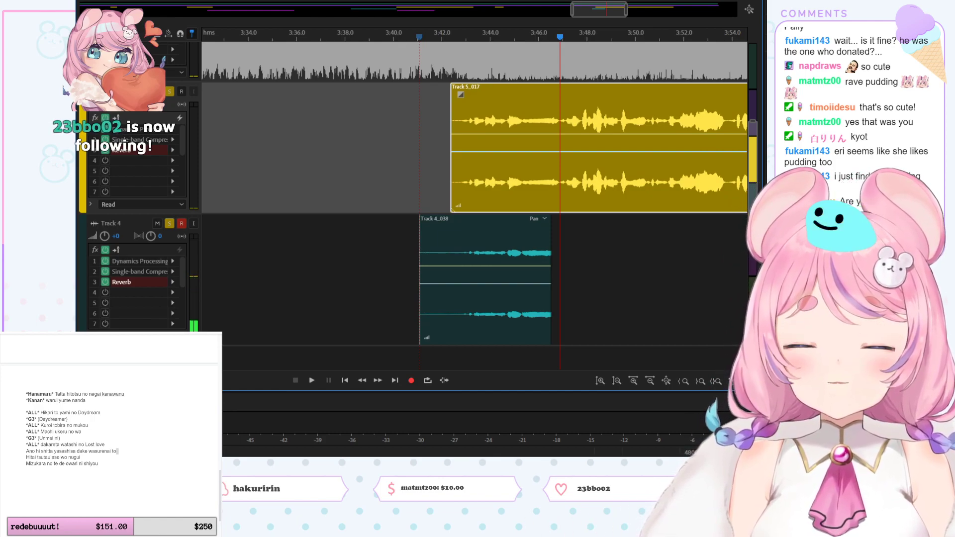
left_click(439, 35)
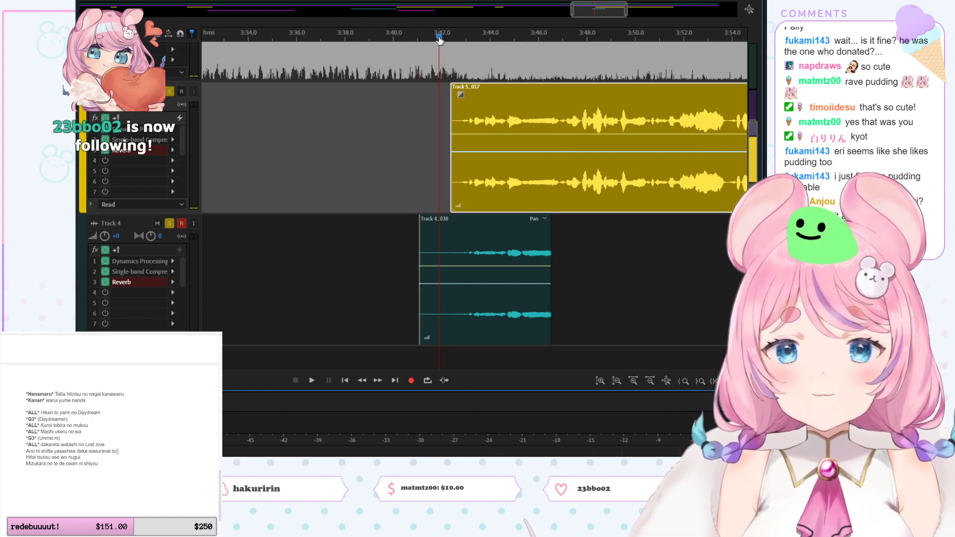
key("space")
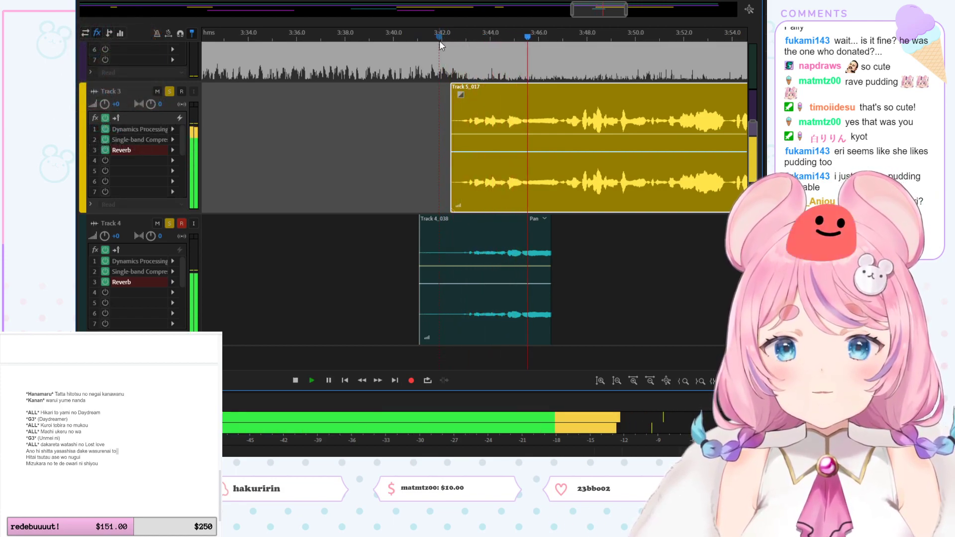
left_click(440, 37)
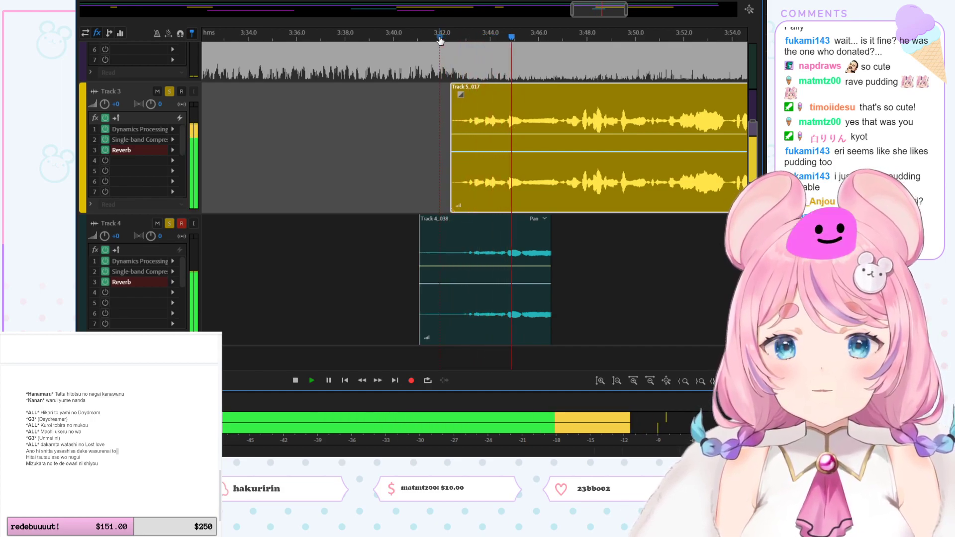
key("space")
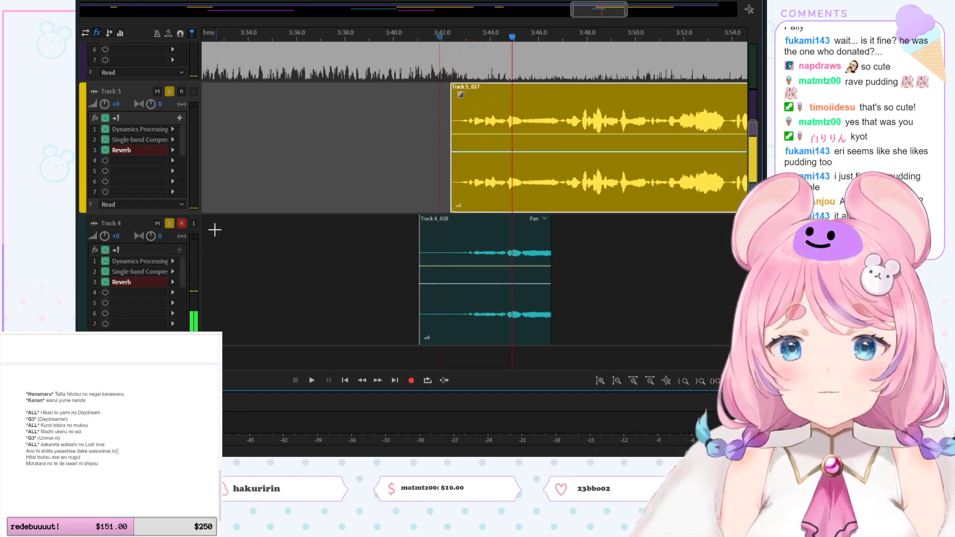
Step: Unsolo Track 3 and listen to the Track 4 take alone from about 3:42
left_click(169, 91)
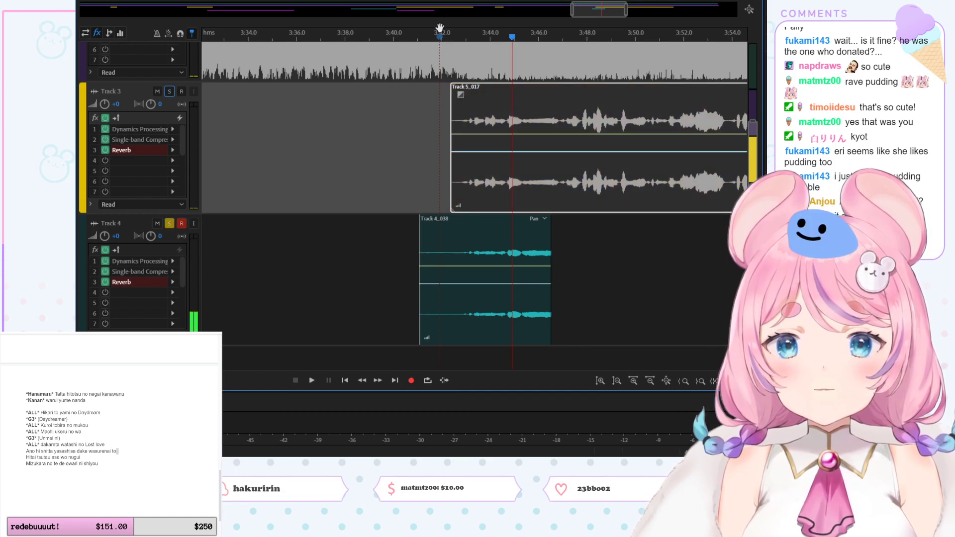
left_click(442, 36)
key("space")
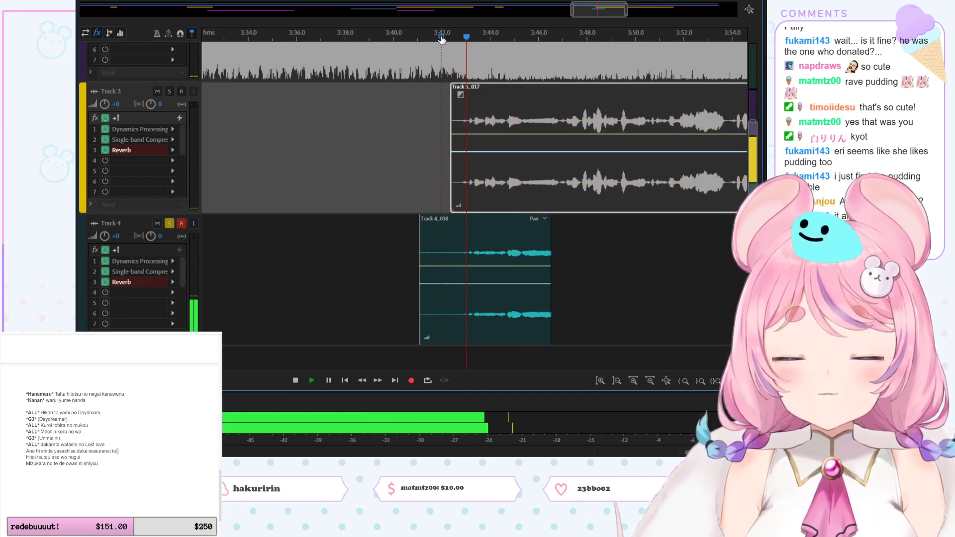
key("space")
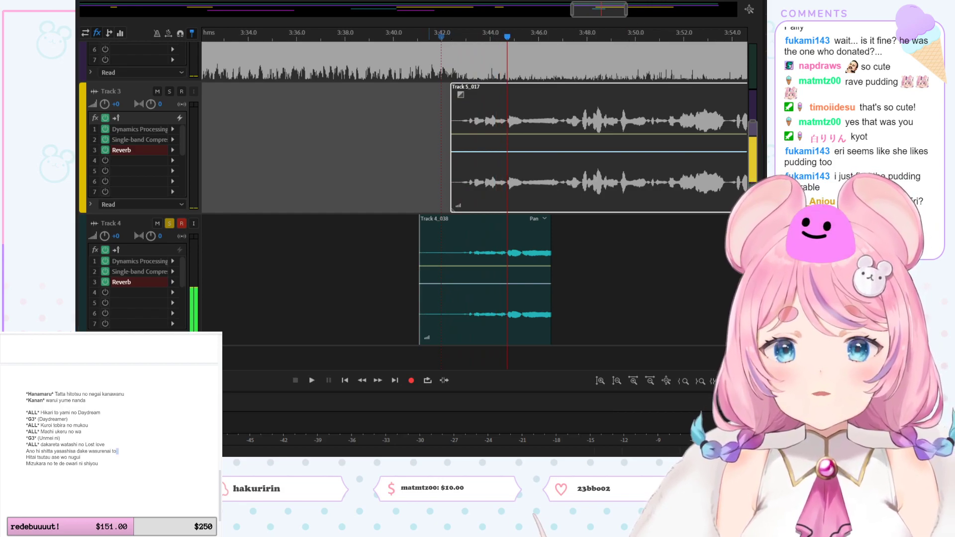
key("space")
Step: Delete the recorded take from Track 4 and unsolo the track
left_click(459, 230)
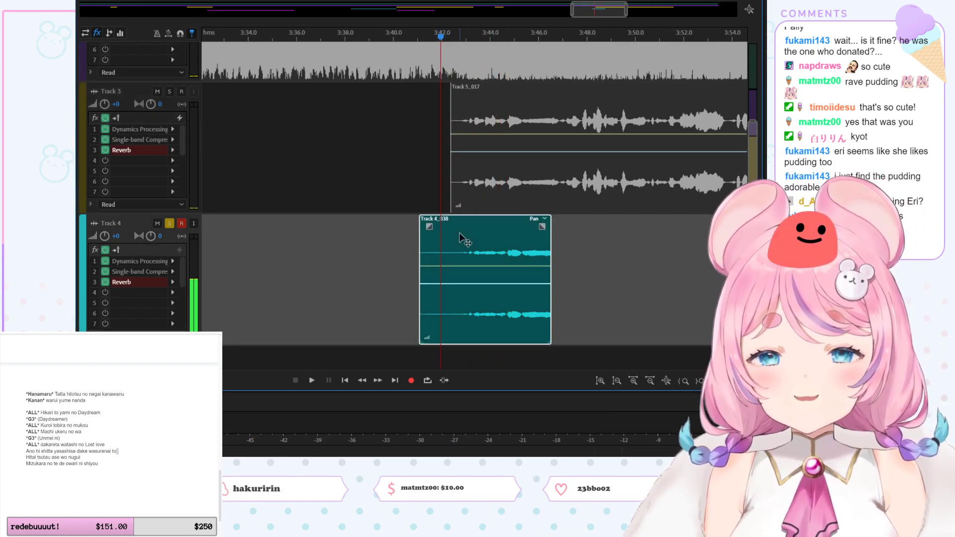
key("Delete")
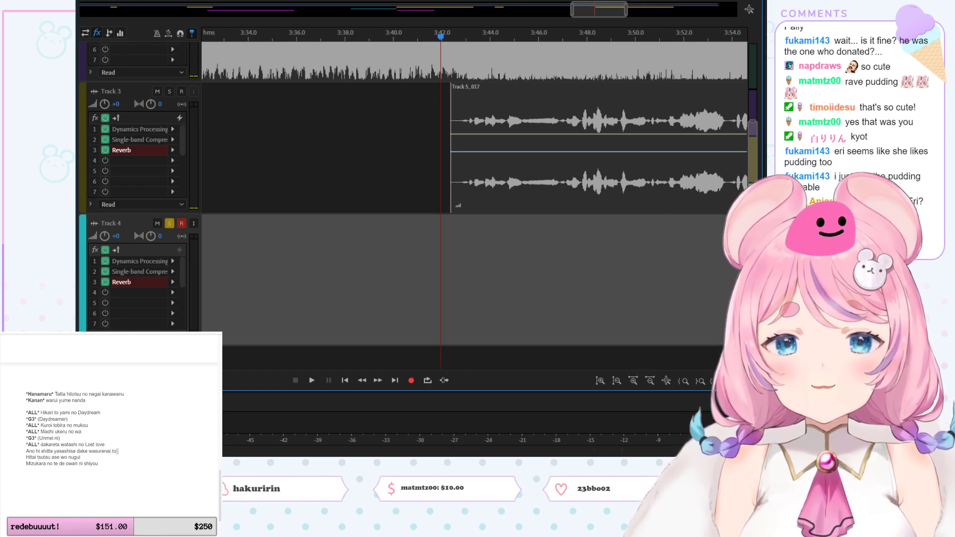
scroll(744, 208, "up", 2)
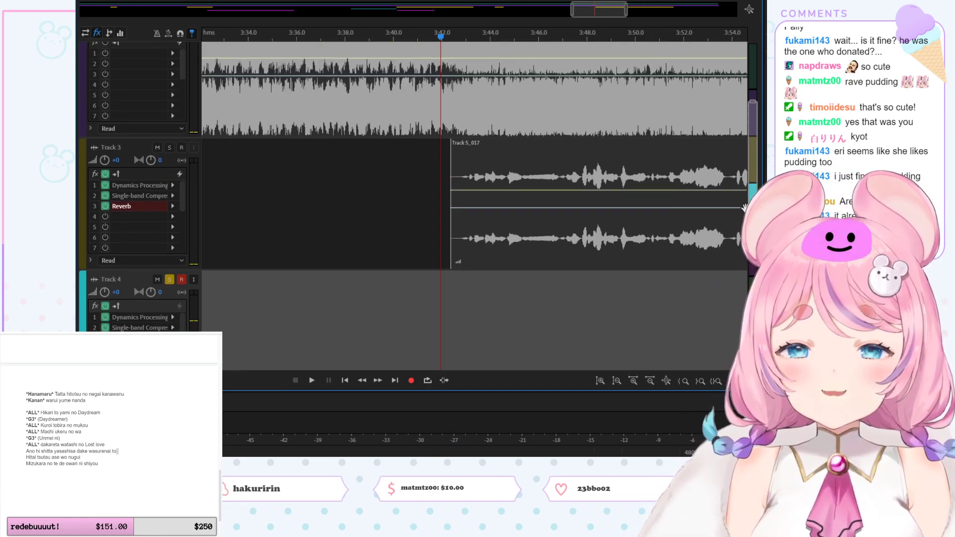
left_click(169, 280)
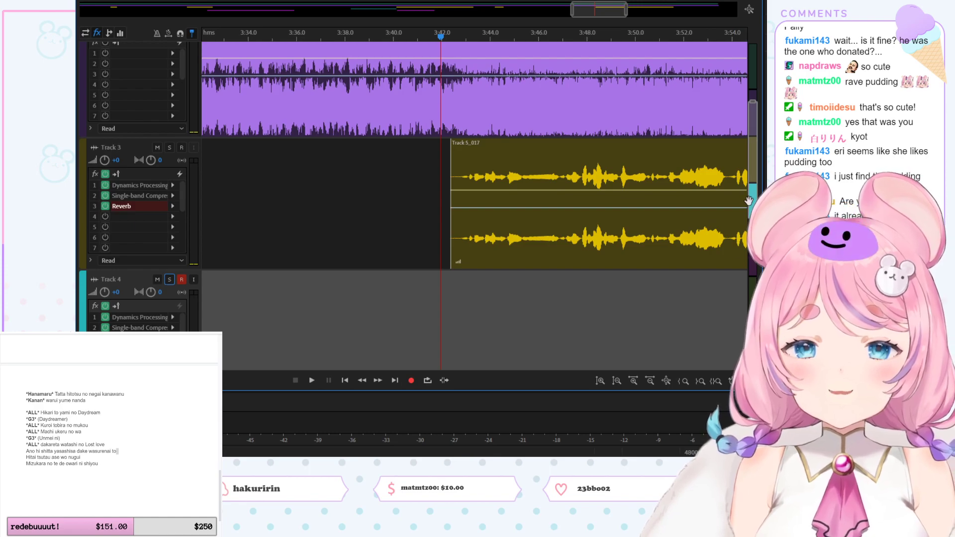
Step: Play the mix briefly from about 3:42 and mute Track 3
left_click_drag(748, 201, 752, 132)
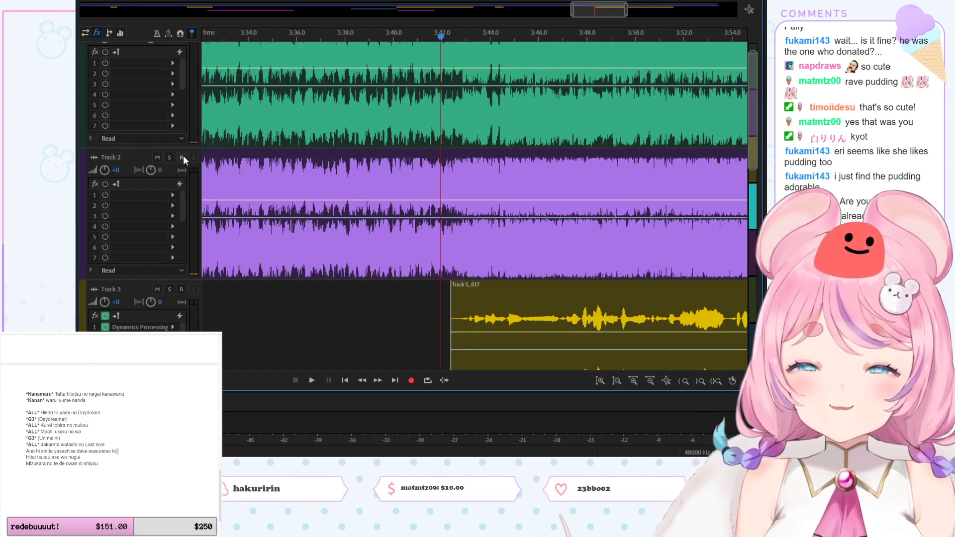
key("space")
key("space")
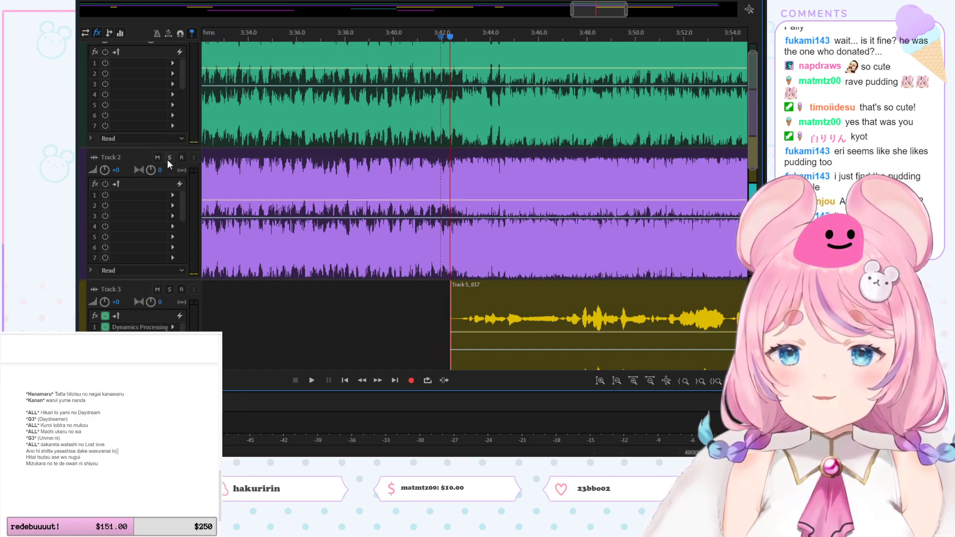
left_click(158, 290)
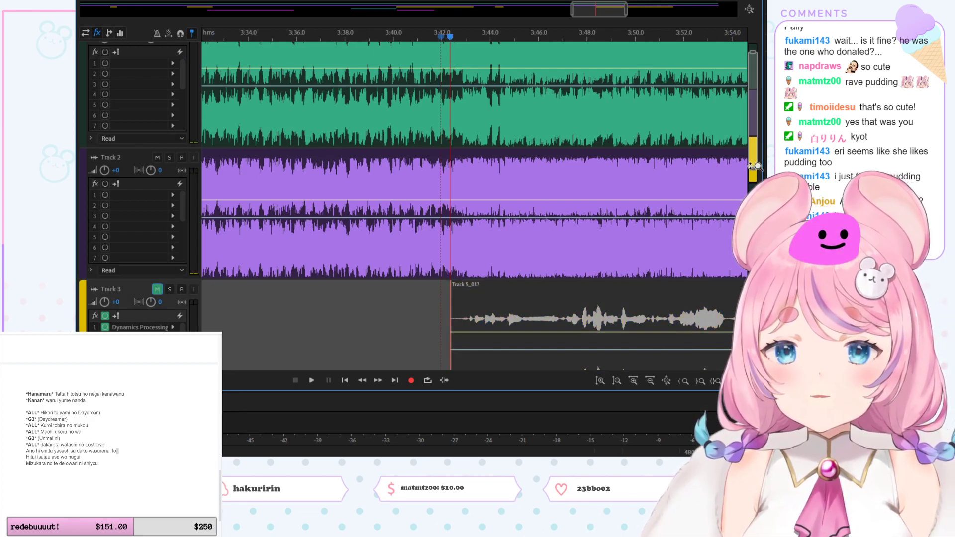
Step: Record another take on Track 4 from about 3:40.3, stop near 3:44.5 and delete it
scroll(293, 232, "down", 5)
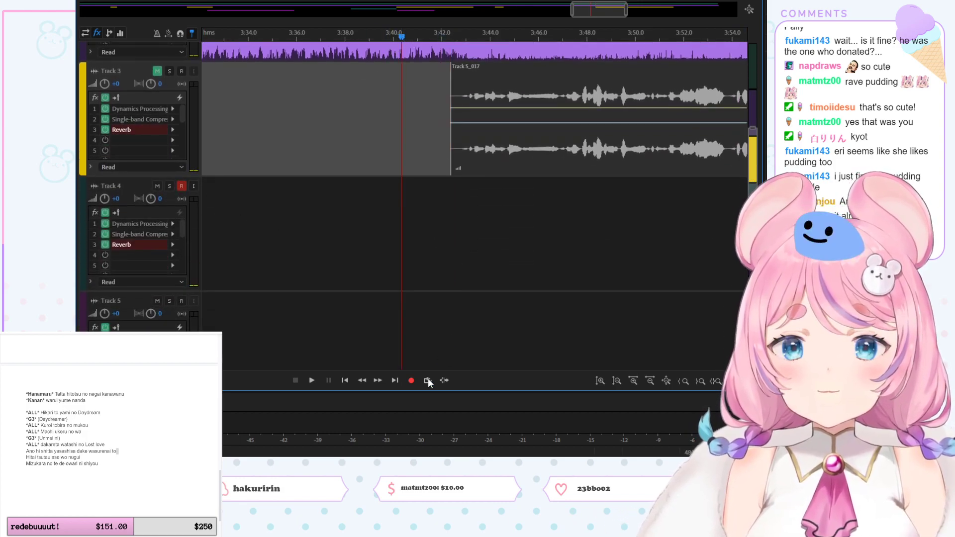
left_click(411, 381)
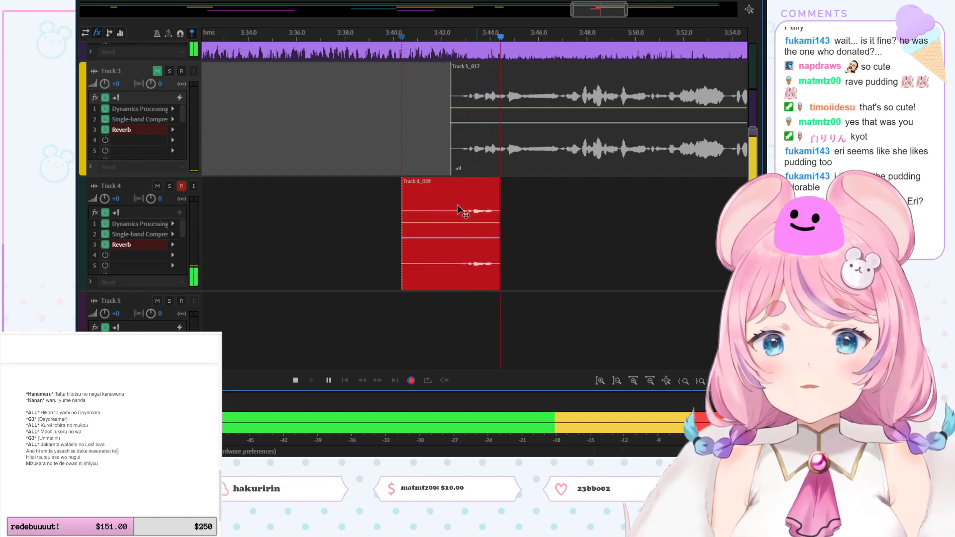
key("space")
key("Delete")
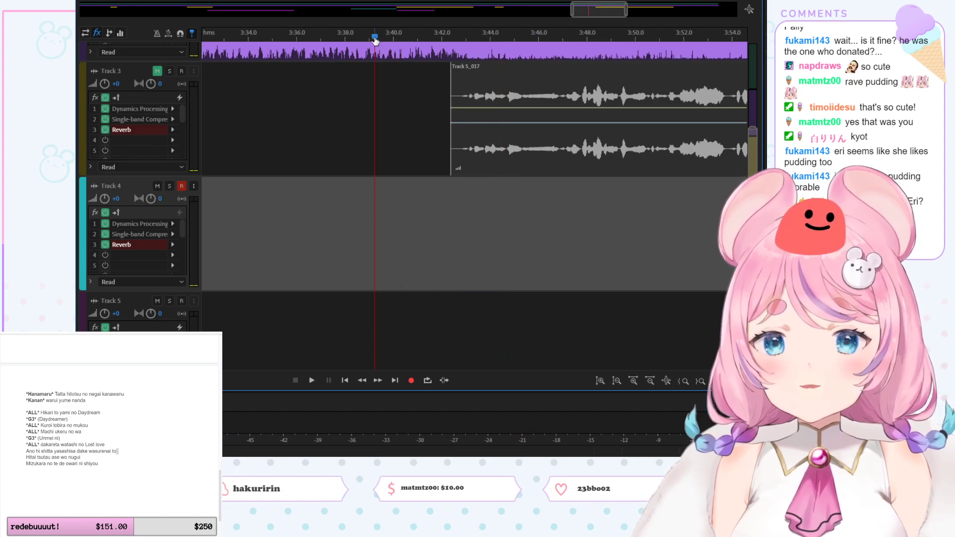
Step: Record a new vocal take on Track 4 from about 3:39 to about 3:48
key("shift+space")
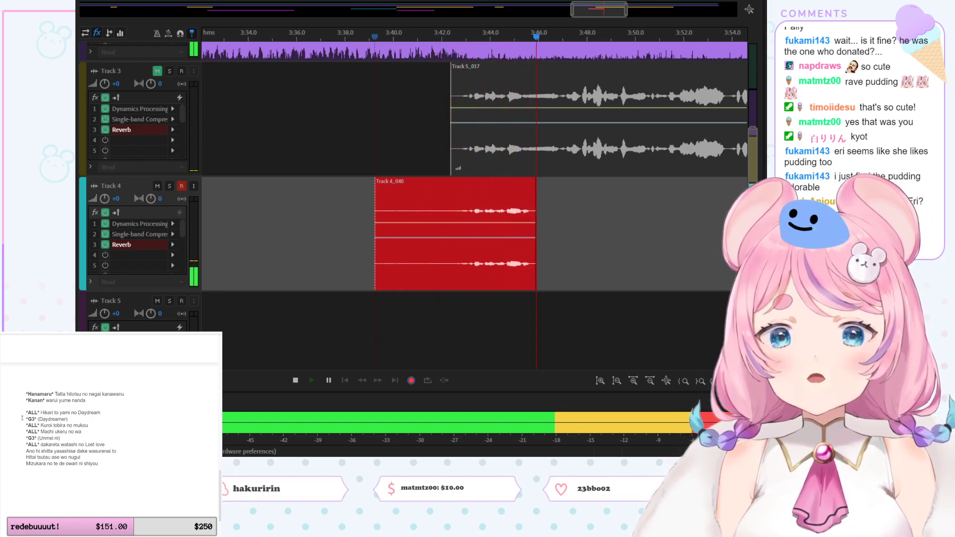
left_click(480, 209)
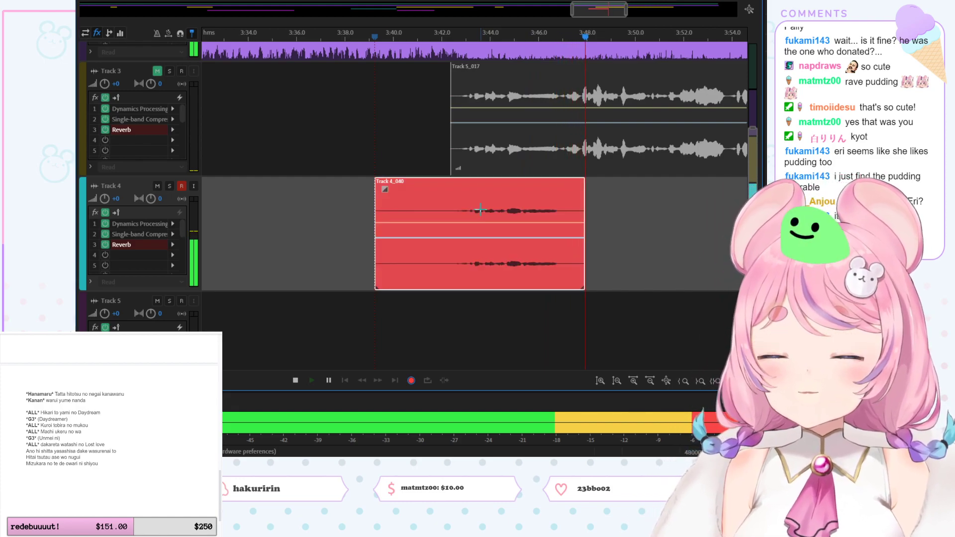
key("space")
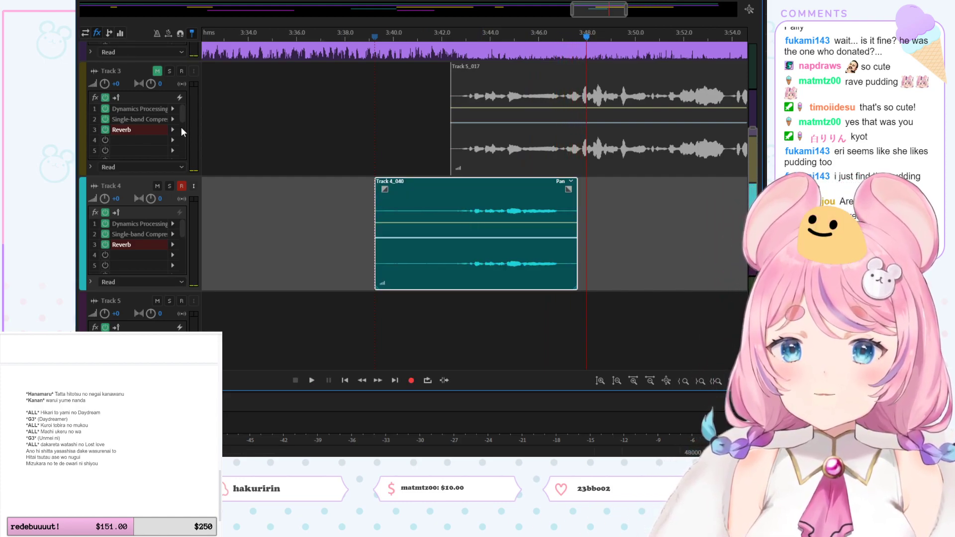
Step: Solo Tracks 3 and 4, unmute Track 3, and compare both vocals by playing from about 3:42.5 and again from about 3:41
left_click(170, 71)
left_click(170, 188)
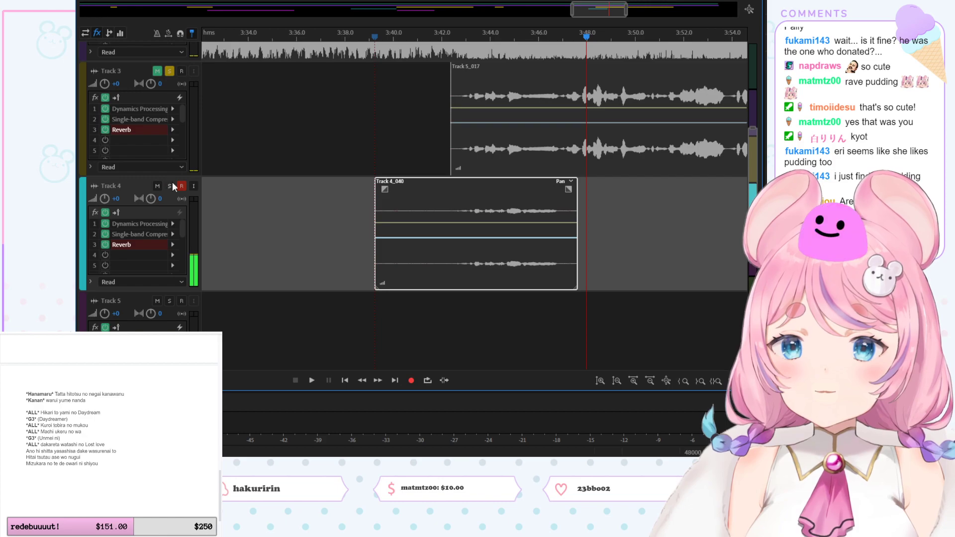
left_click(170, 187)
left_click(157, 71)
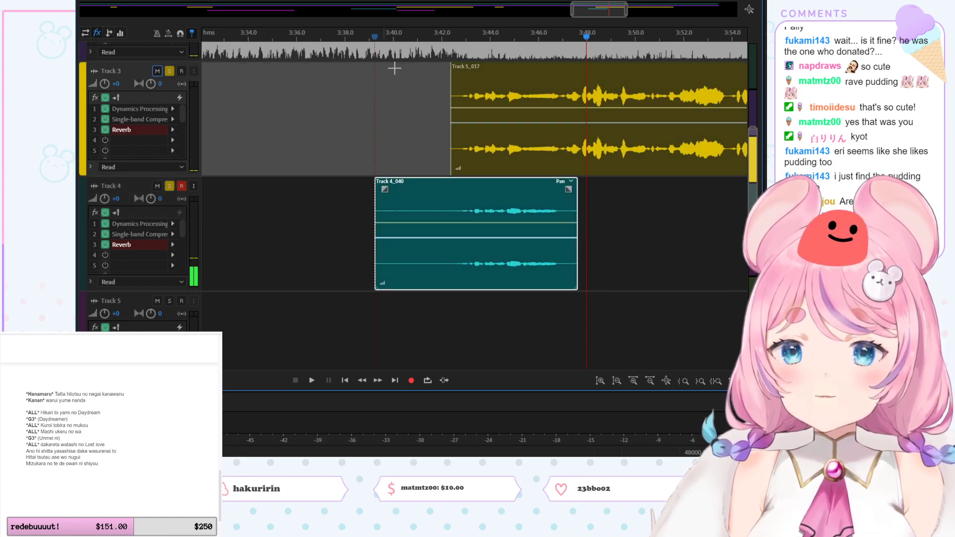
left_click(454, 39)
key("space")
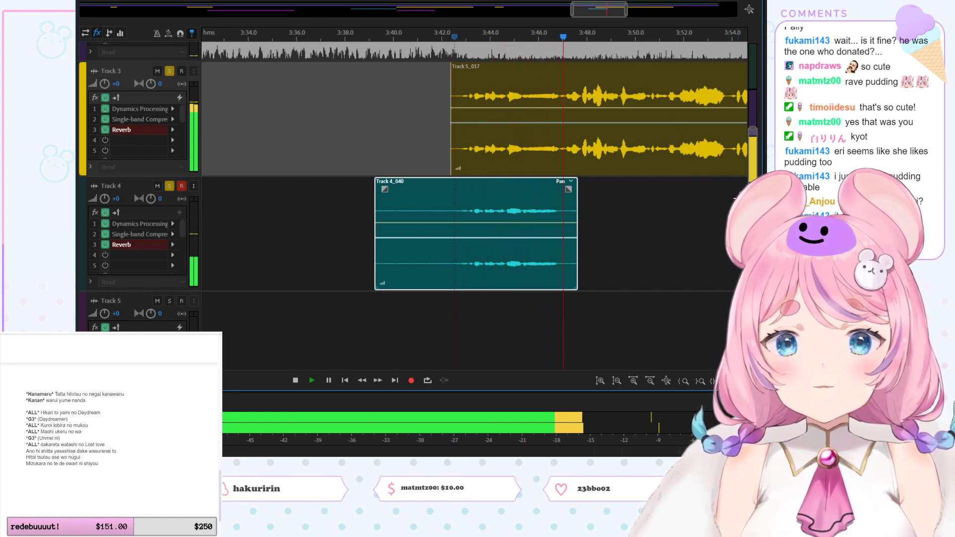
scroll(527, 133, "up", 2)
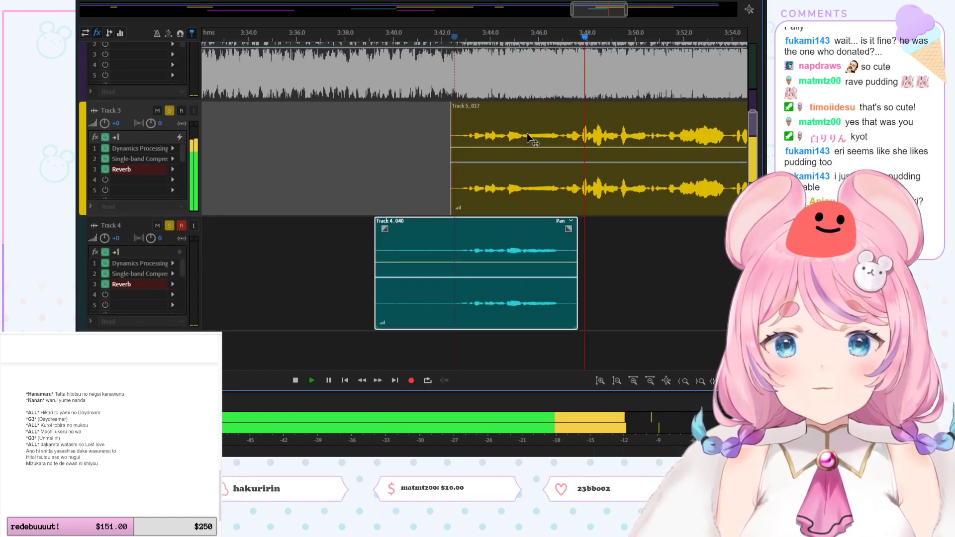
left_click(423, 34)
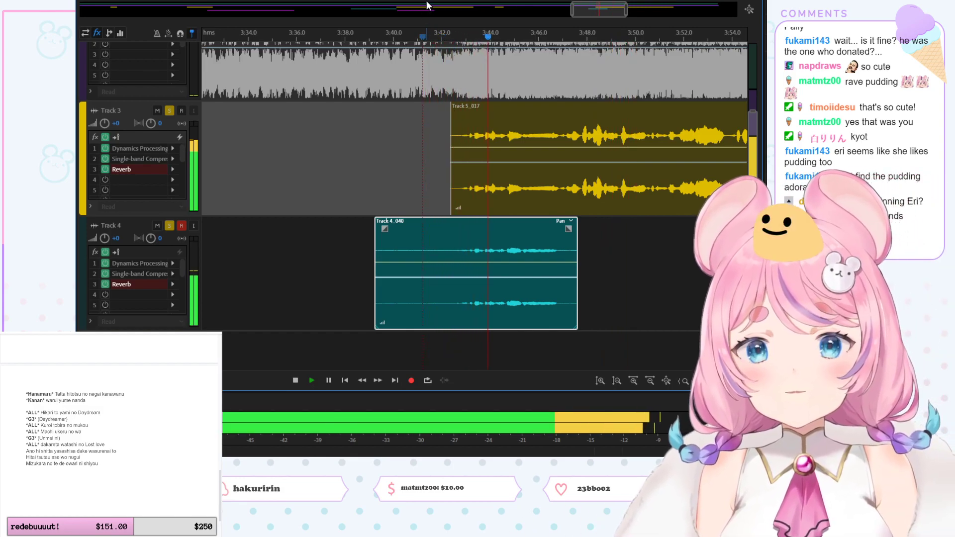
left_click(419, 37)
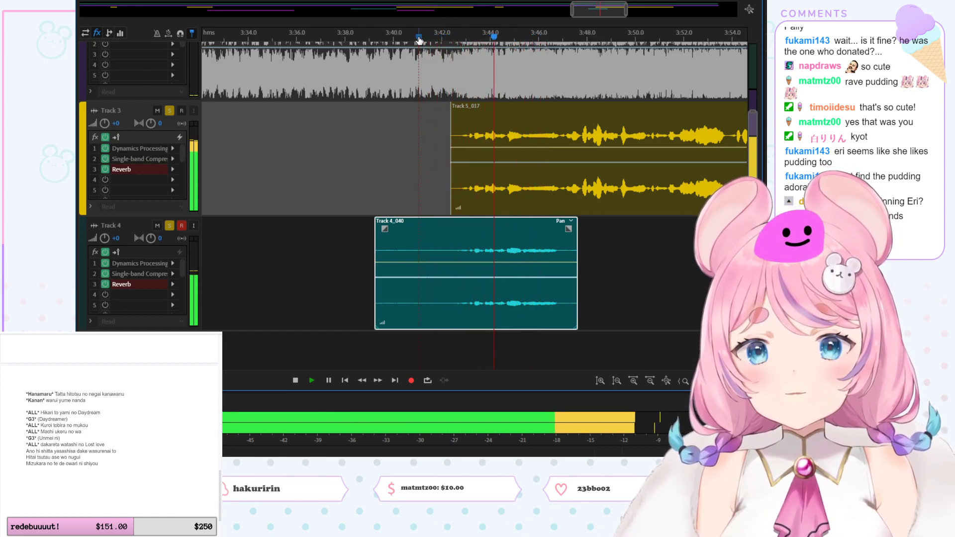
Step: Unsolo Track 3 and play the new Track 4 take alone from about 3:41
left_click(170, 111)
left_click(421, 37)
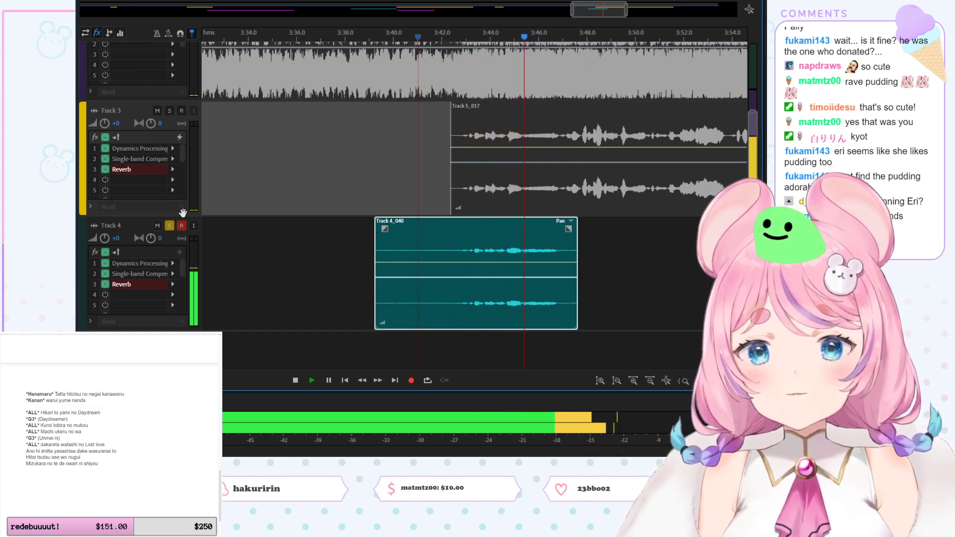
key("space")
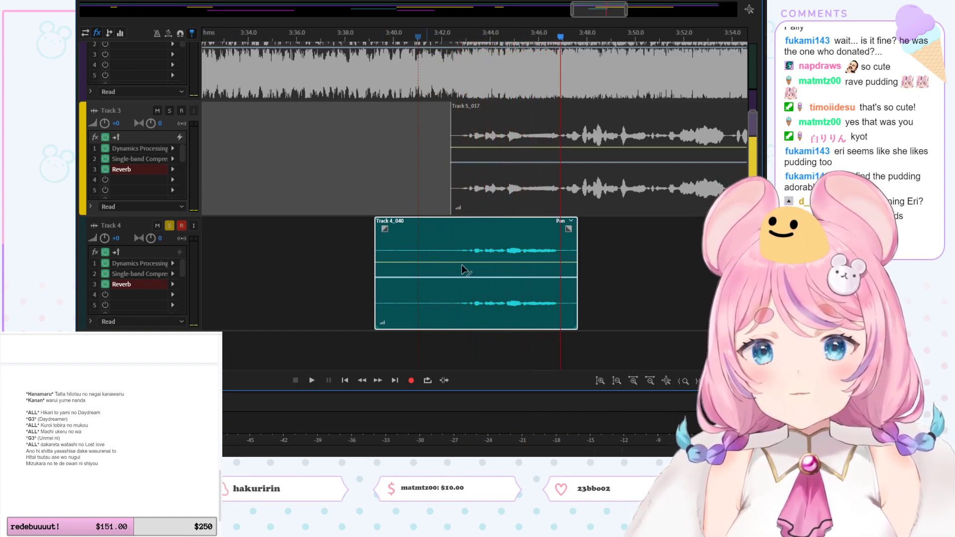
Step: Solo Track 3 in place of Track 4 and play its chorus opening from about 3:42.7
left_click(464, 248)
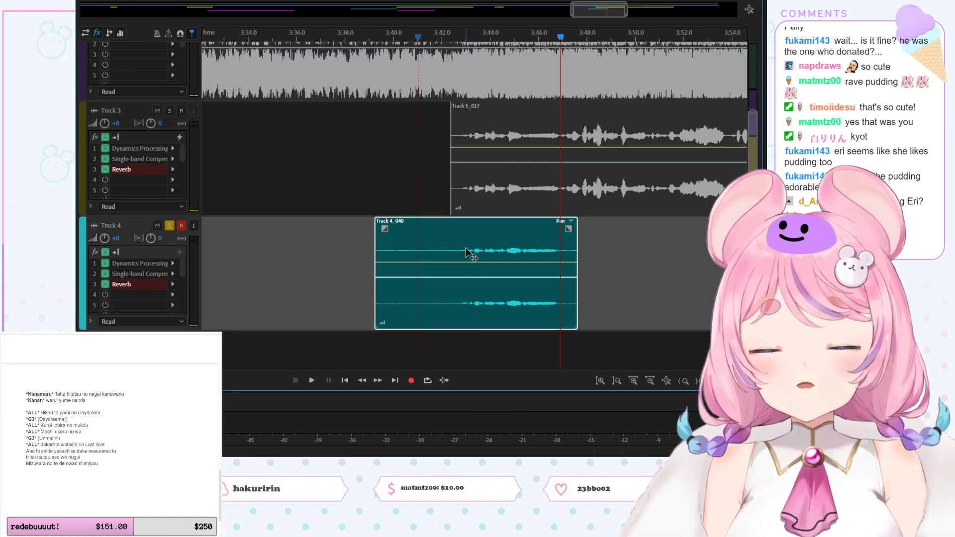
left_click(169, 110)
left_click(169, 225)
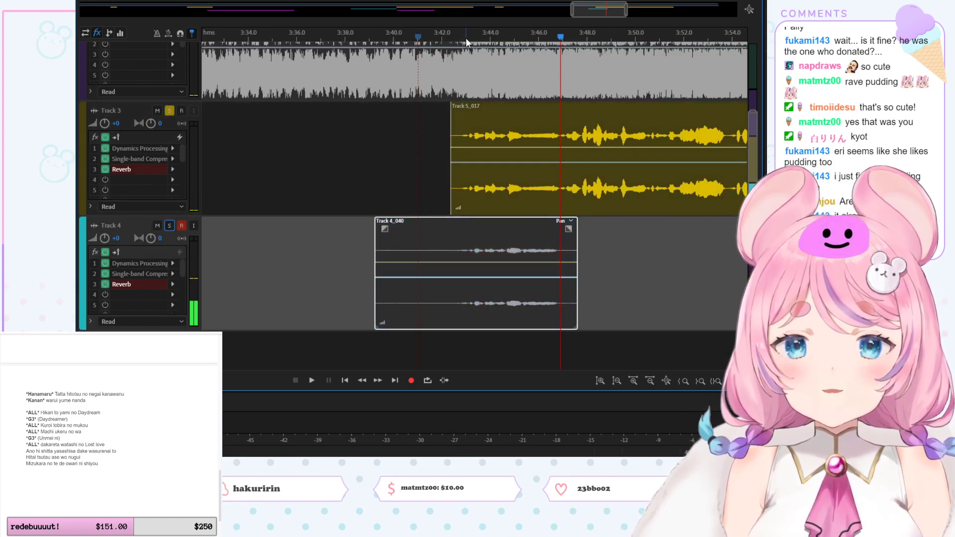
key("space")
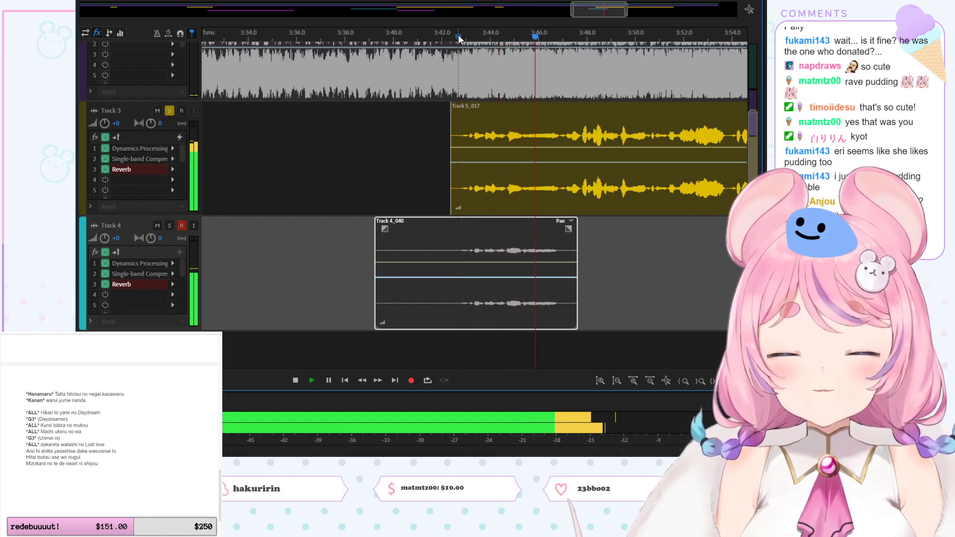
key("space")
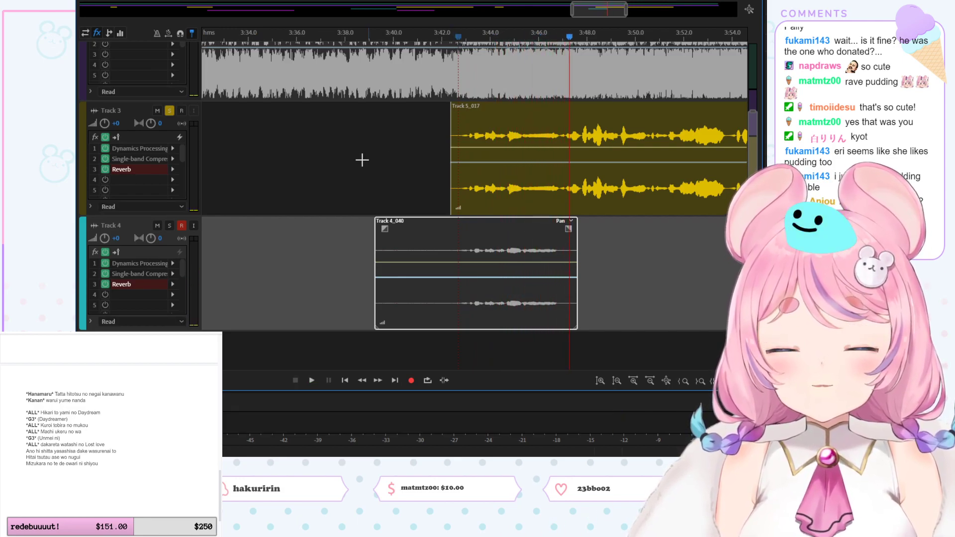
Step: Switch the solo to Track 4 and play its take from about 3:42.7, then again from about 3:42.4
left_click(169, 111)
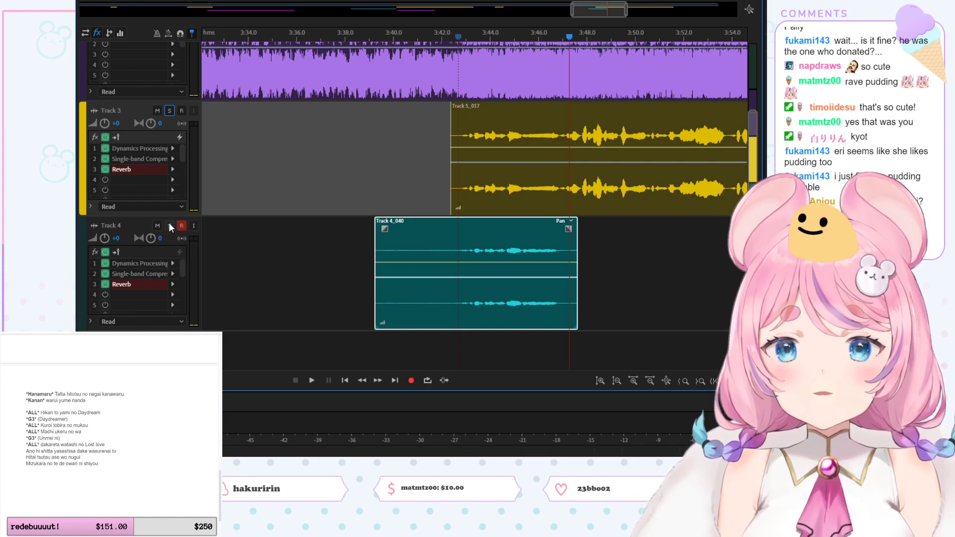
left_click(170, 226)
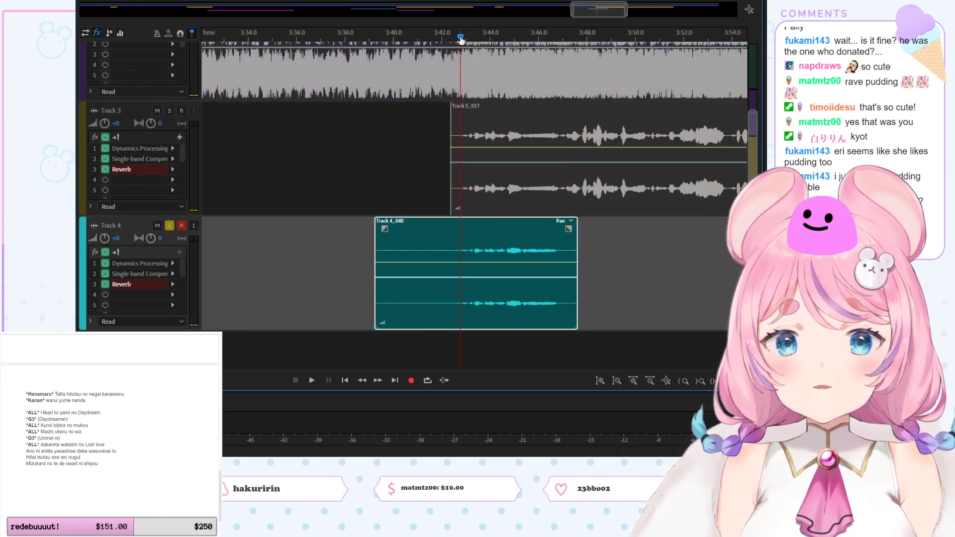
key("space")
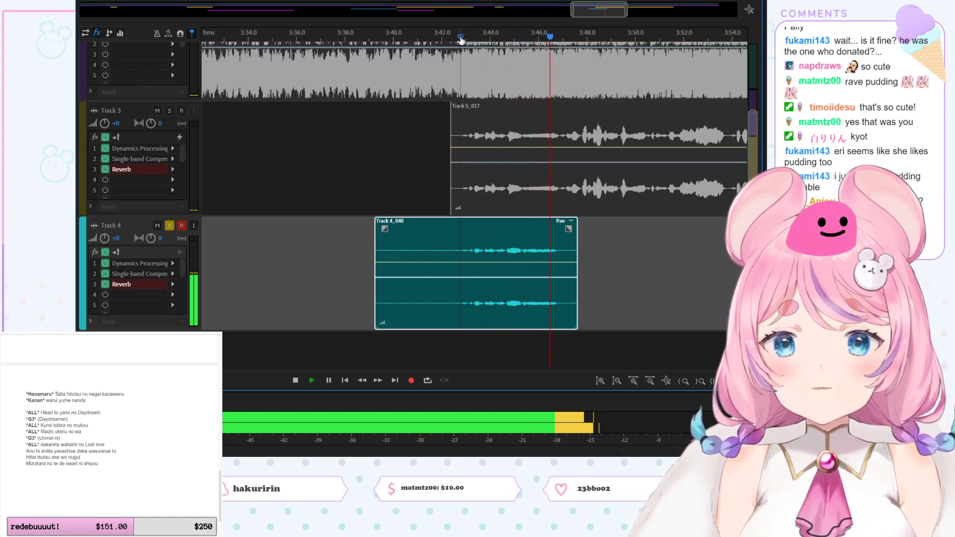
key("space")
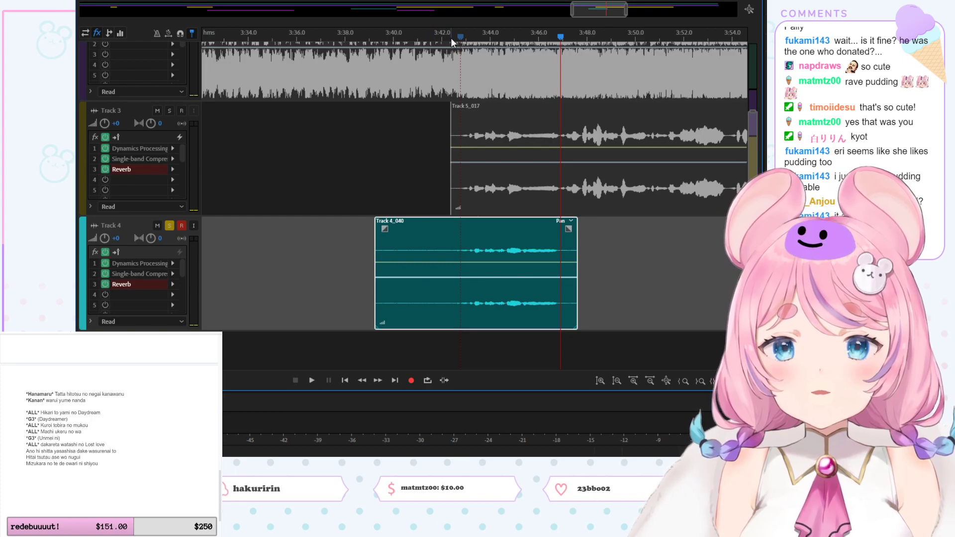
left_click(452, 38)
key("space")
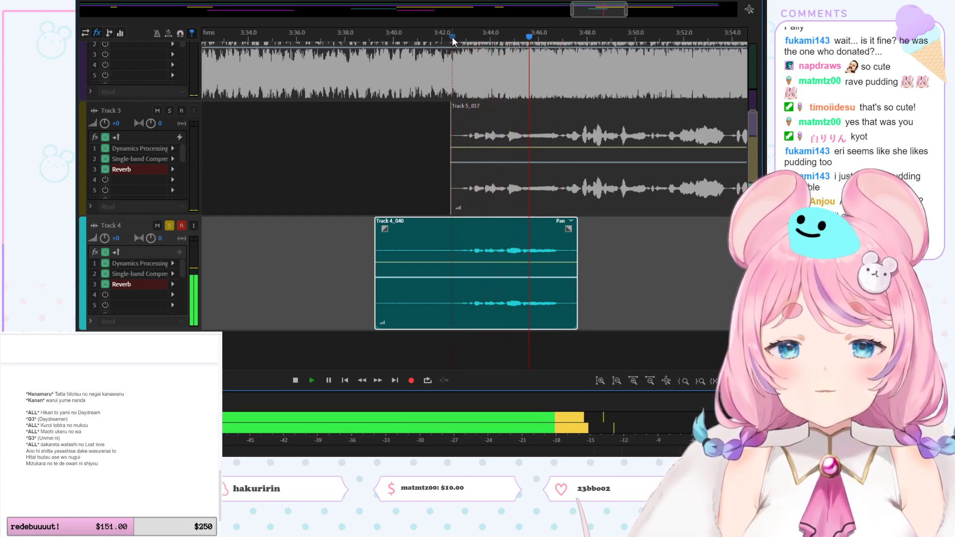
key("space")
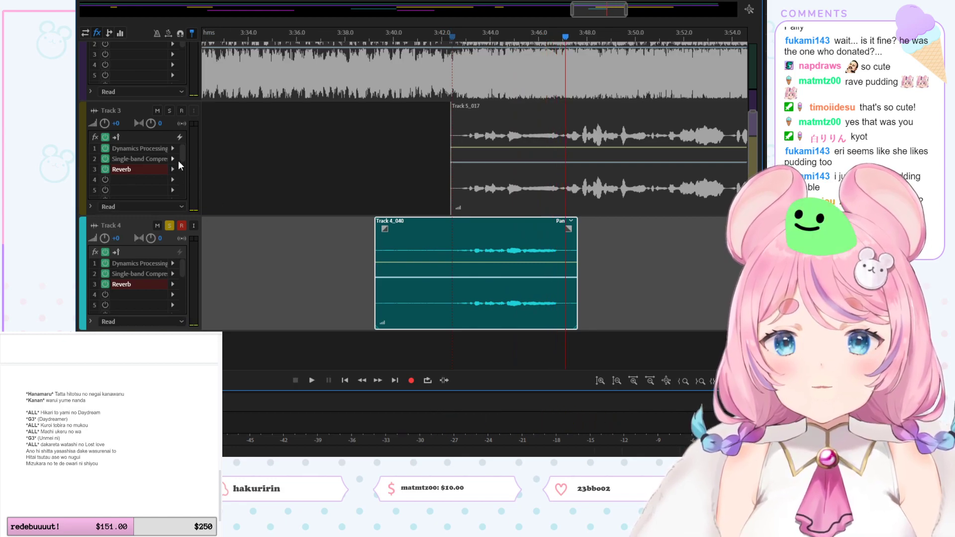
Step: Return the solo to Track 3 and replay its vocal from about 3:42.5 for comparison
left_click(170, 110)
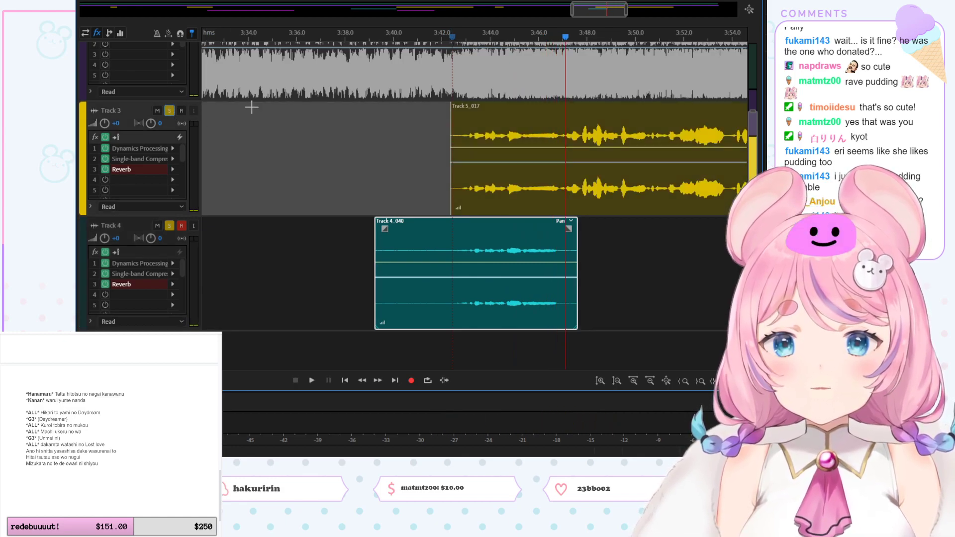
left_click(169, 226)
left_click(455, 37)
key("space")
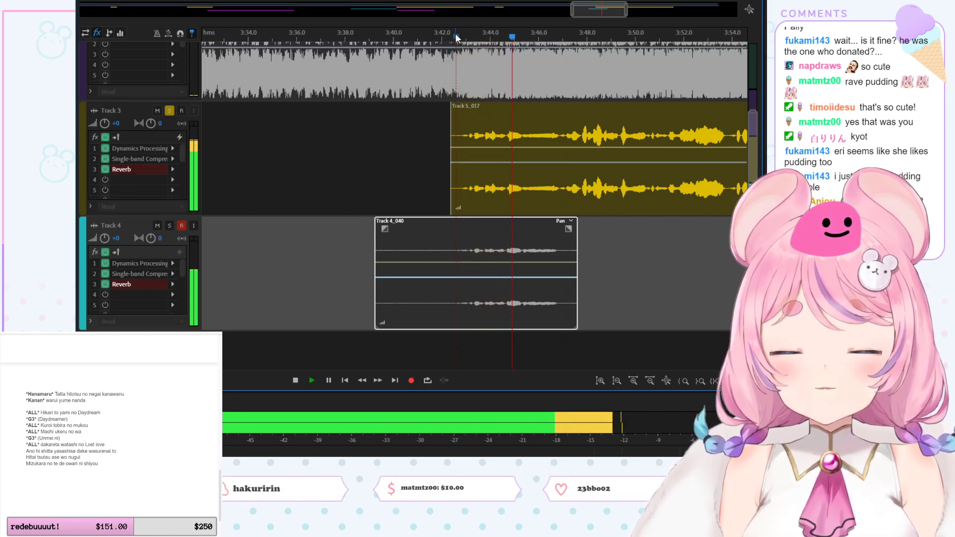
key("space")
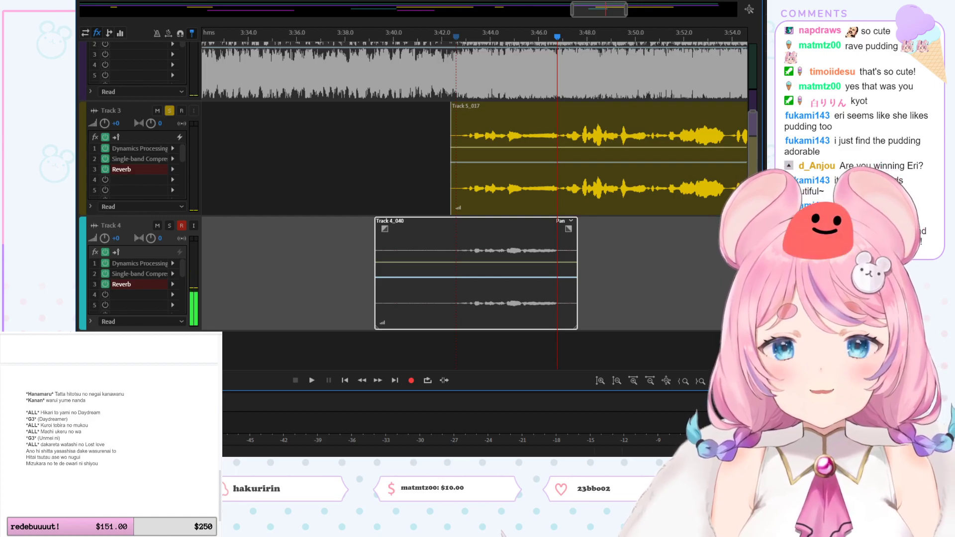
Step: Delete the selected Track 4 take, and mute and unsolo Track 3 for recording from about 3:39.7
key("Delete")
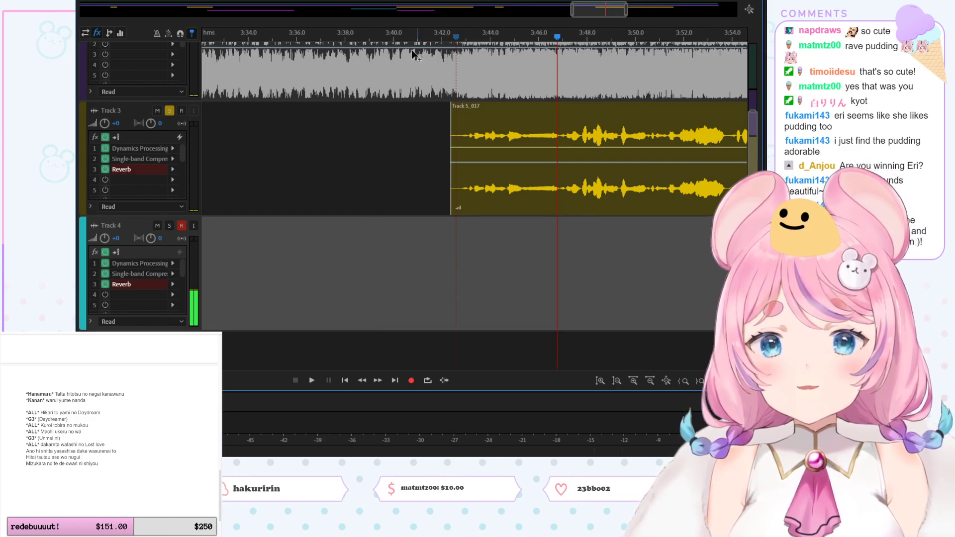
left_click(387, 33)
left_click(158, 110)
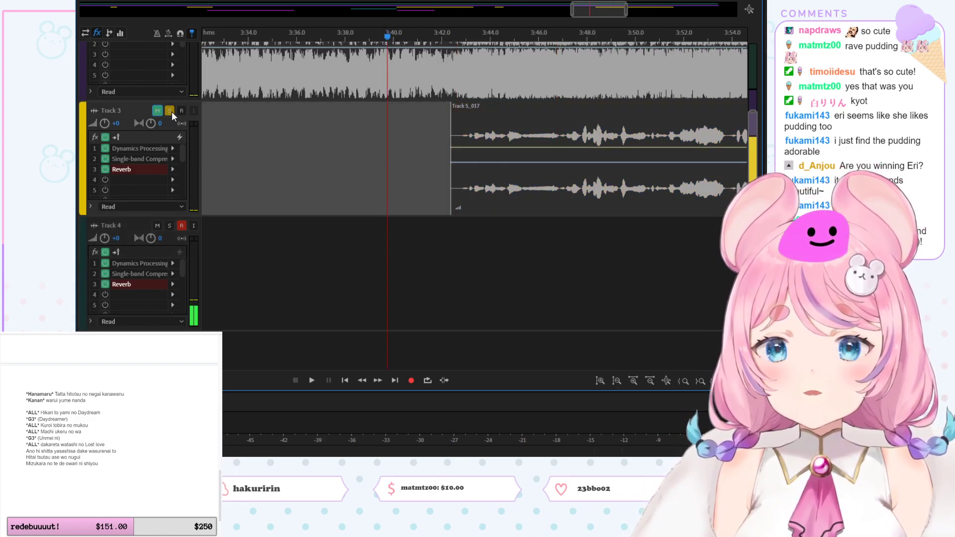
left_click(170, 111)
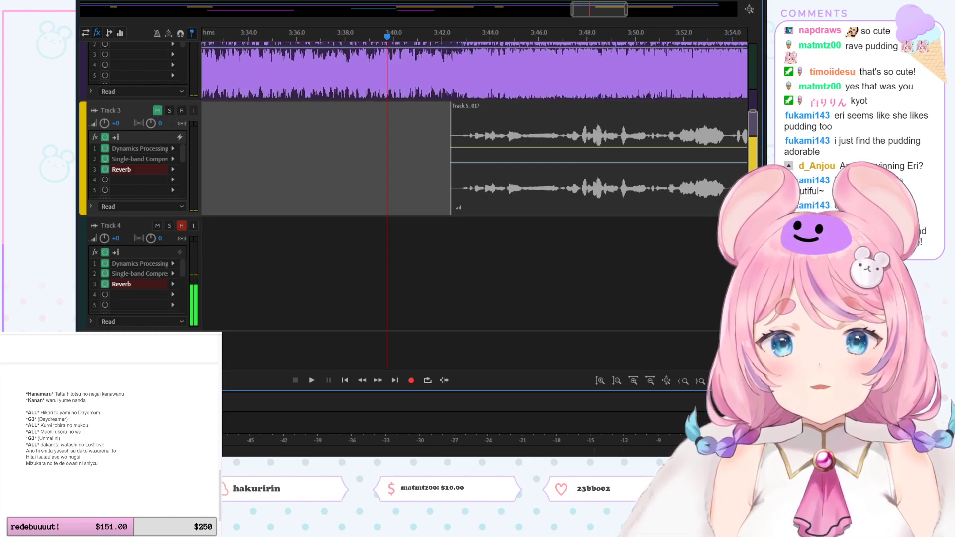
Step: Record a full final-chorus vocal take on Track 4 from about 3:39.7 to about 4:16.6
scroll(733, 170, "up", 2)
scroll(734, 171, "up", 2)
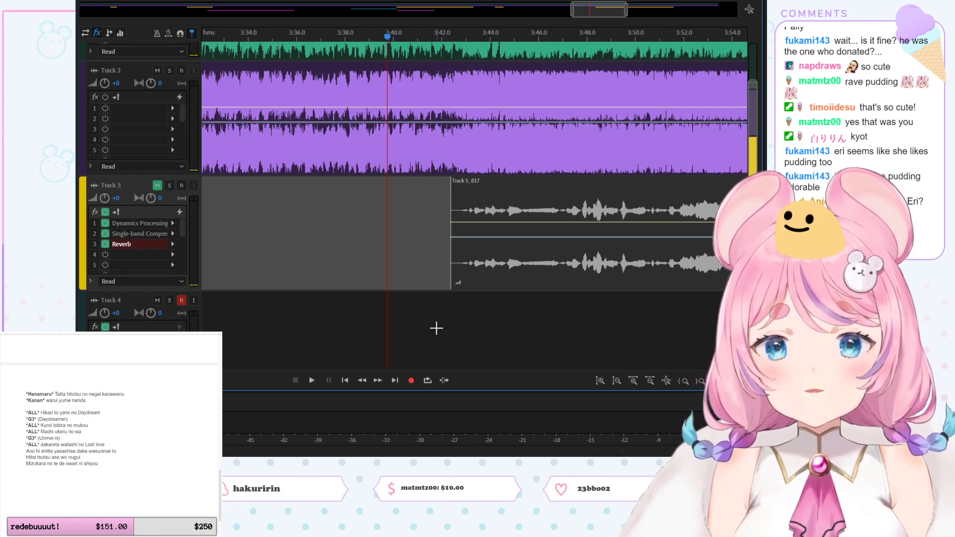
left_click(411, 380)
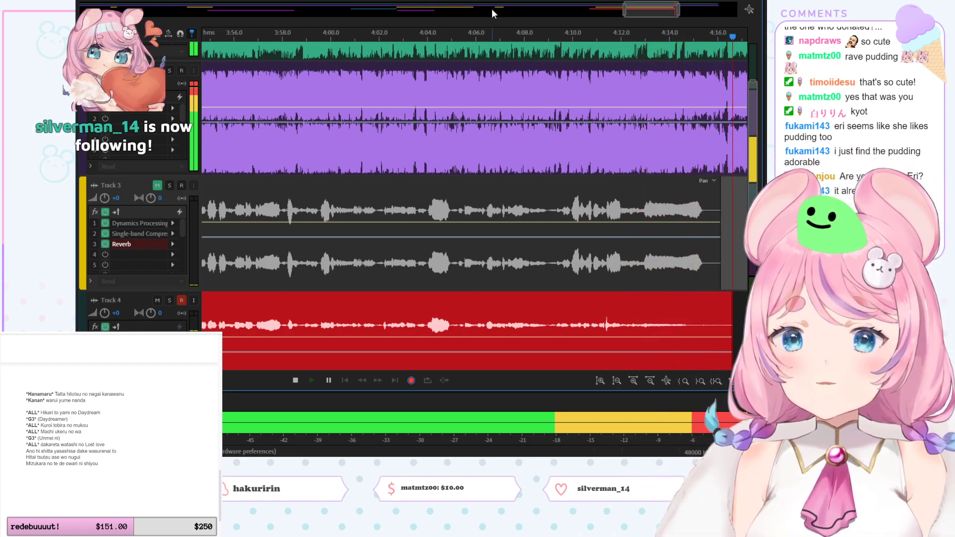
key("space")
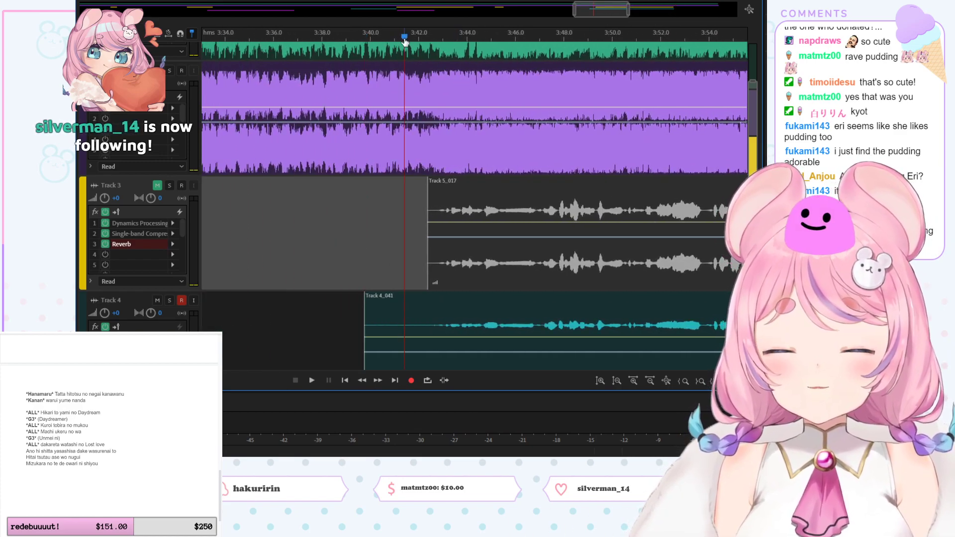
Step: Play the new Track 4 take from about 3:41.4, solo the track, and restart playback from about 3:41.5
key("space")
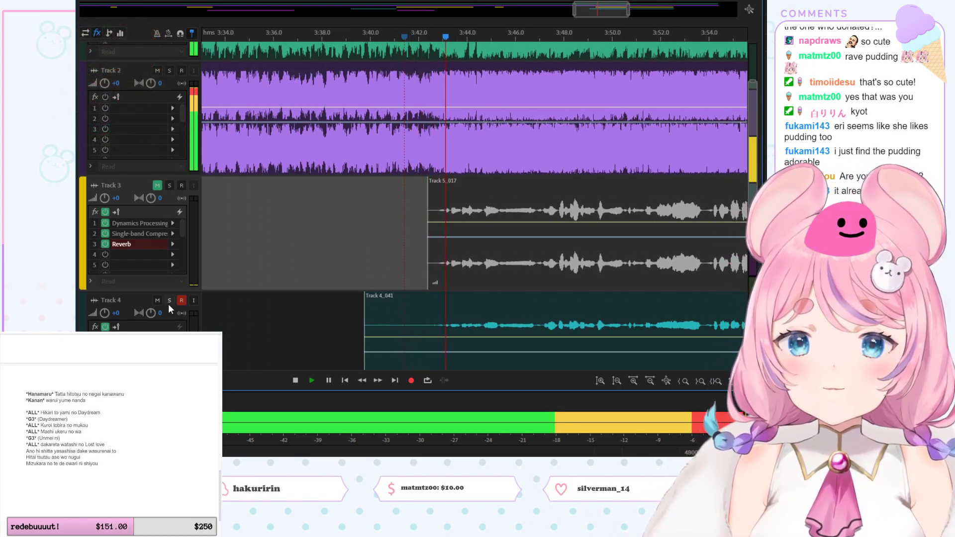
left_click(169, 301)
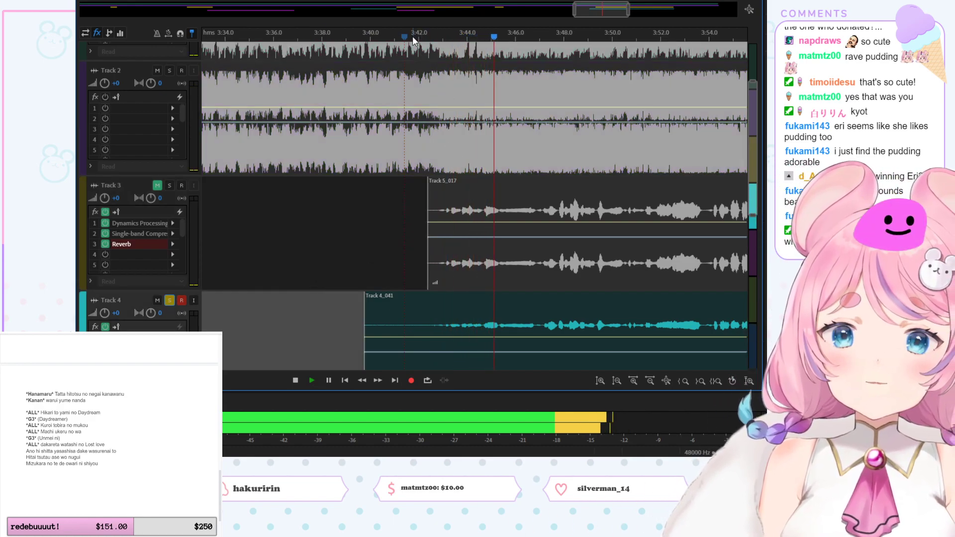
left_click(406, 32)
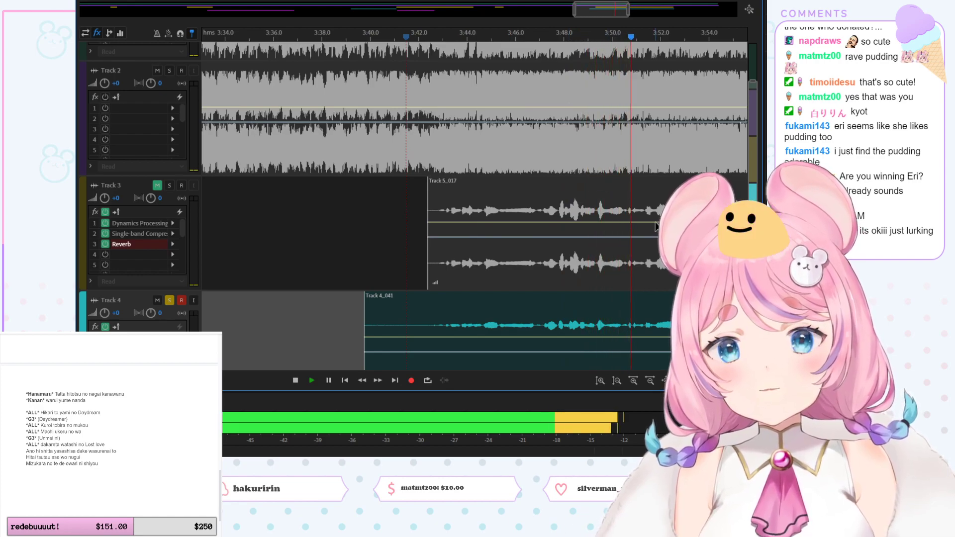
Step: Unmute and solo Track 3 alongside Track 4, and listen to both vocals, replaying from about 3:56
left_click(158, 186)
left_click(168, 185)
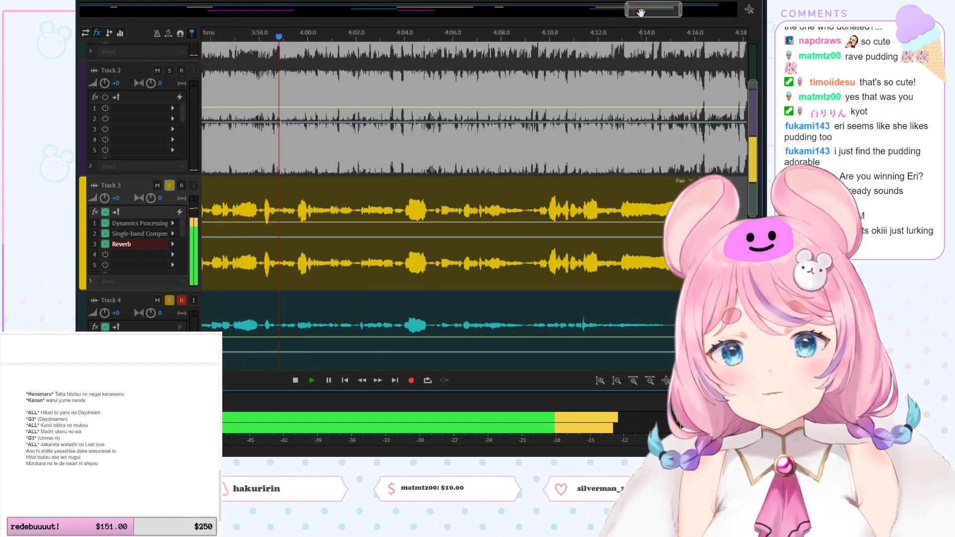
scroll(497, 79, "left", 3)
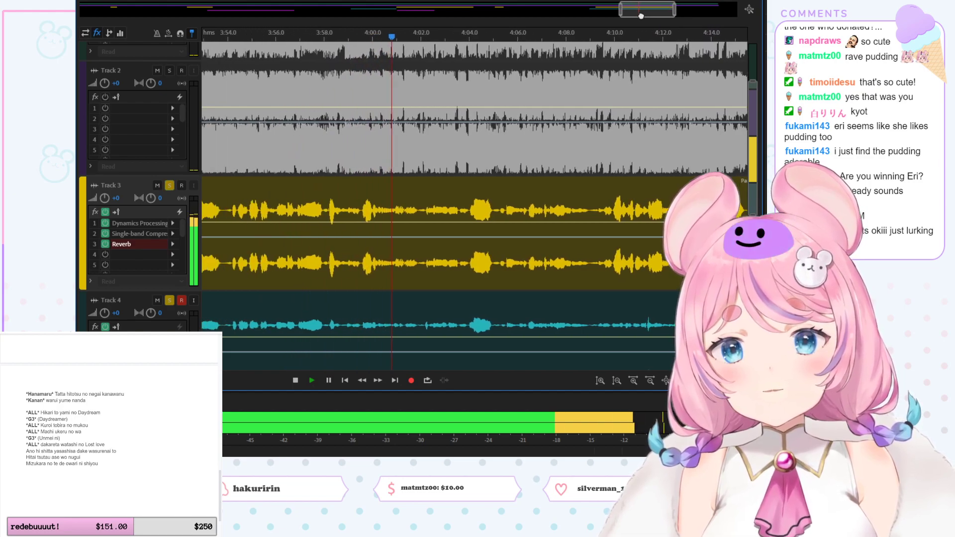
left_click(347, 36)
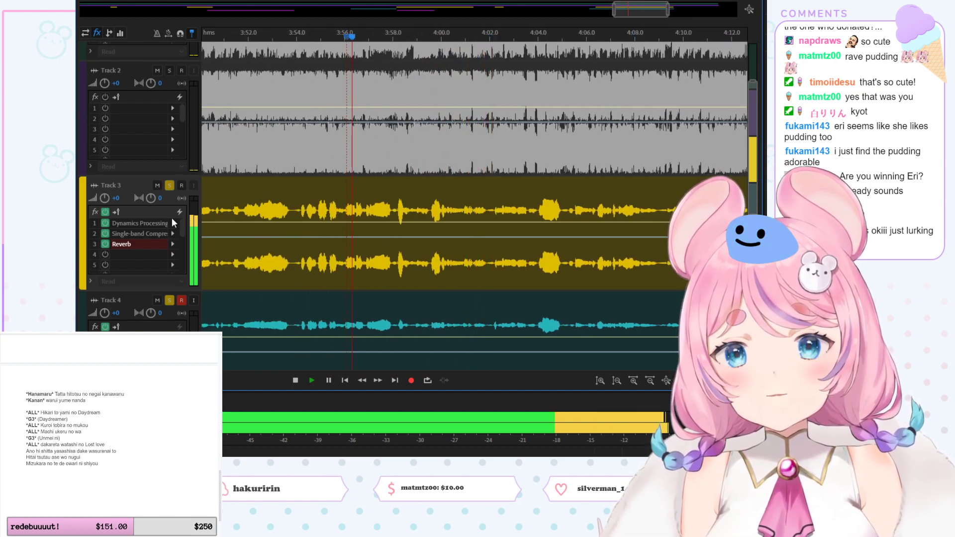
Step: Unsolo Track 3 and replay the Track 4 vocal alone from about 3:56
left_click(169, 186)
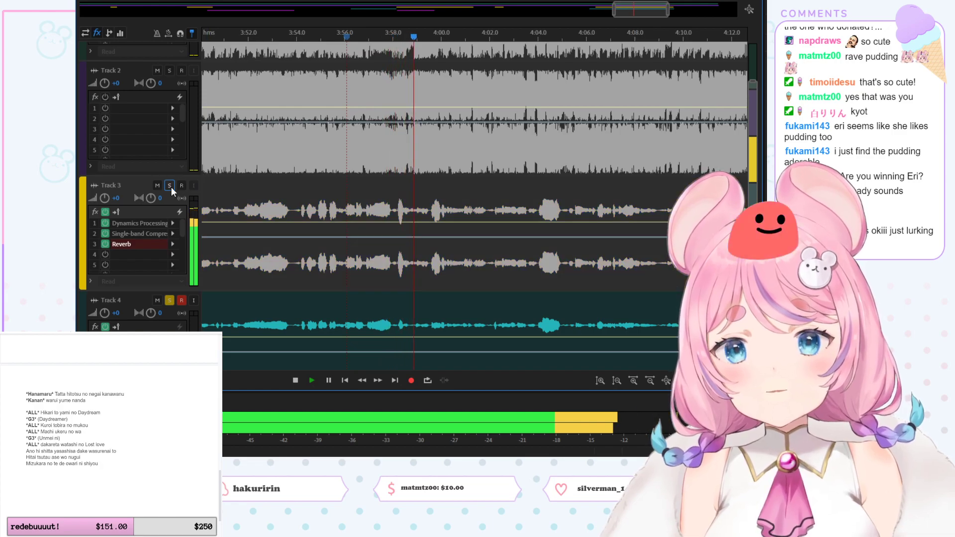
left_click(342, 38)
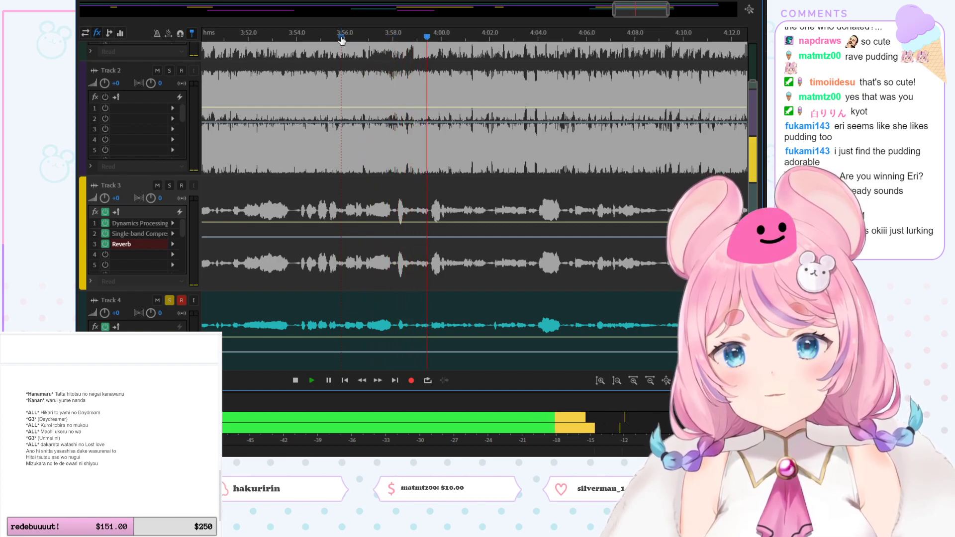
key("space")
key("space")
Step: Swap the solo from Track 4 to Track 3 and listen to Track 3 alone until about 4:05
left_click(170, 301)
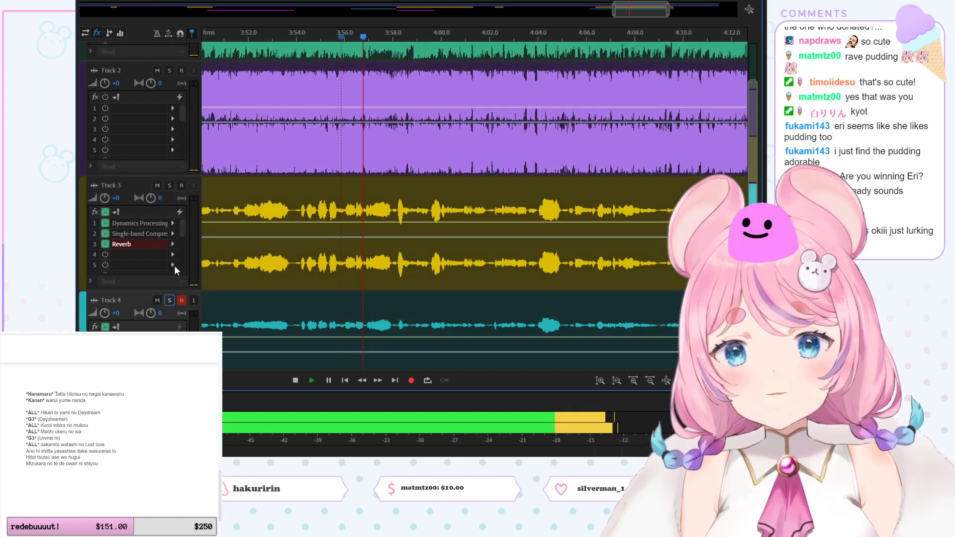
left_click(169, 186)
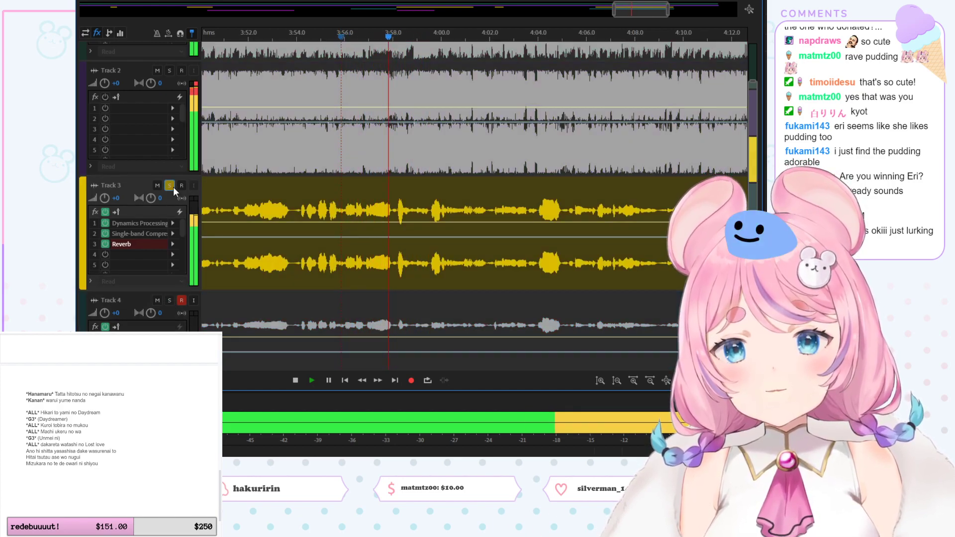
left_click(336, 37)
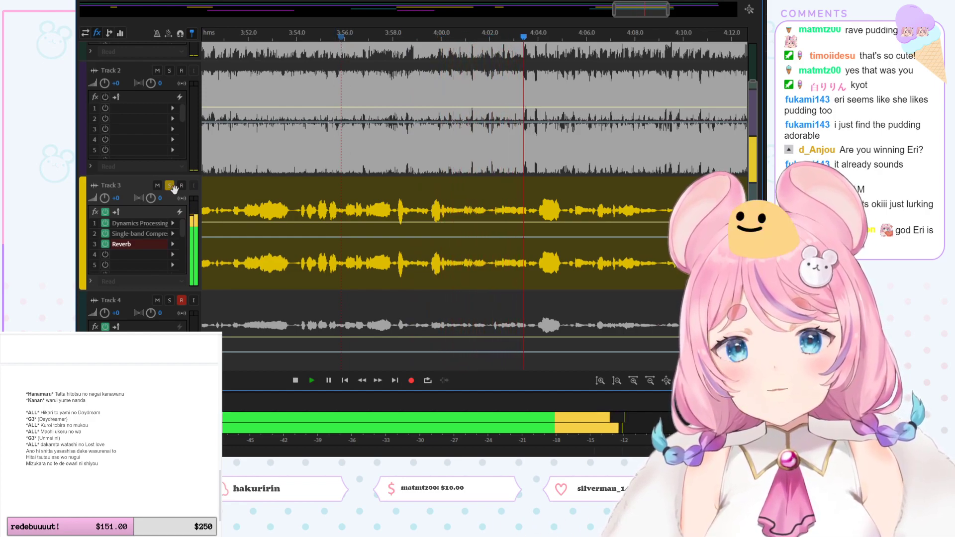
key("space")
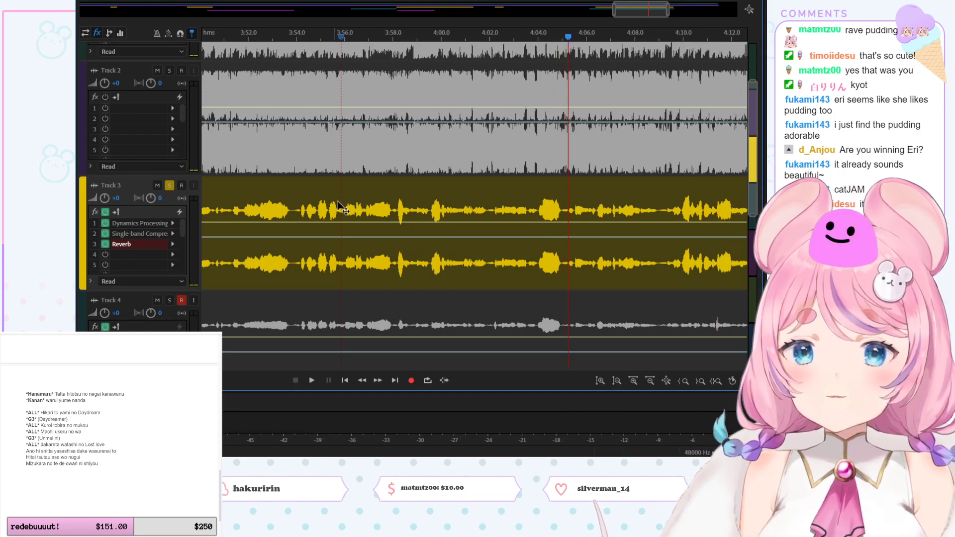
Step: Delete the full chorus take from Track 4 and unsolo Track 3
left_click(265, 332)
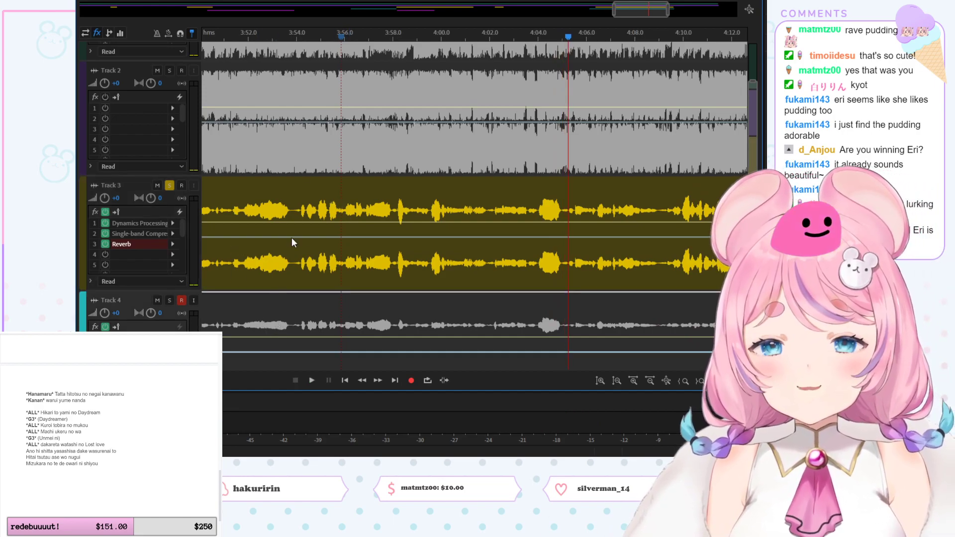
key("Delete")
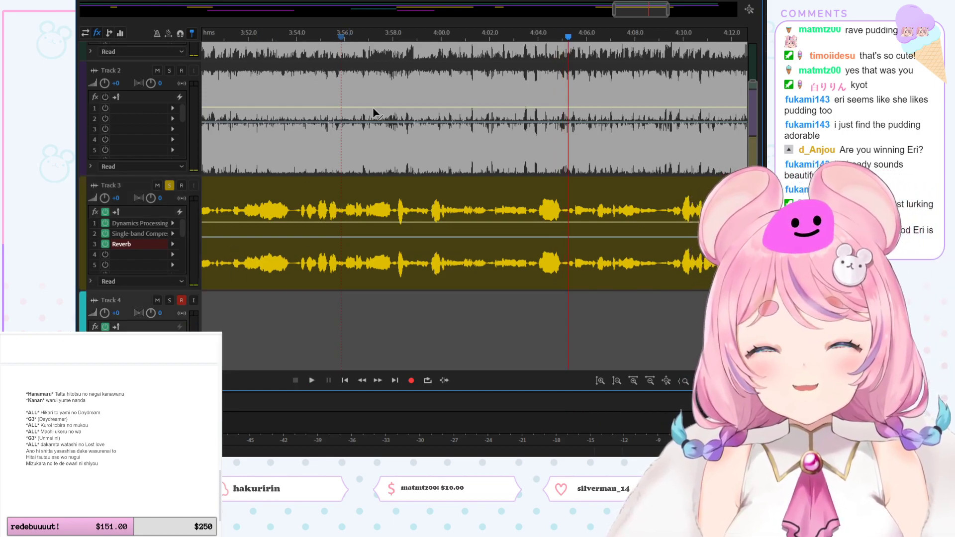
left_click(169, 185)
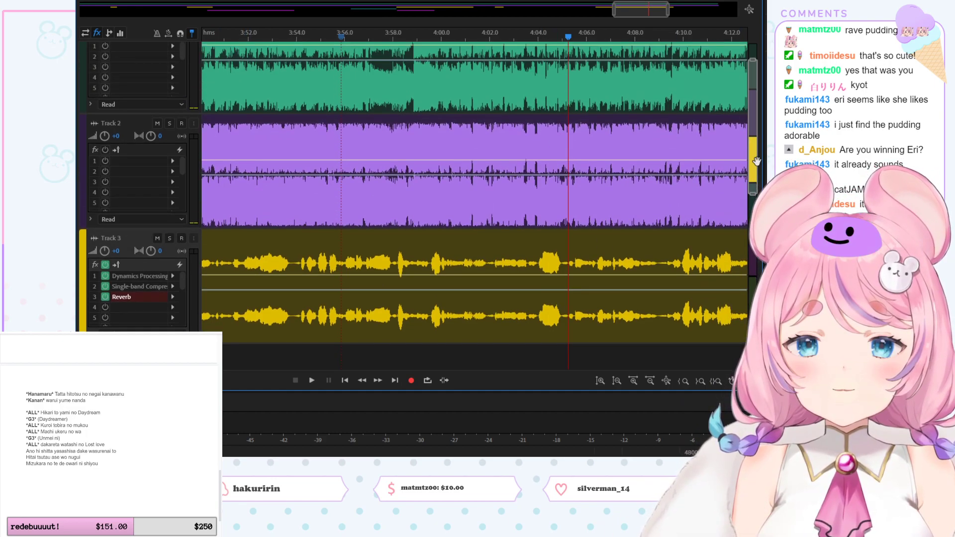
Step: Play the mix past 4:05, then solo Track 3 and replay its closing vocal from about 4:12
scroll(744, 179, "up", 2)
key("space")
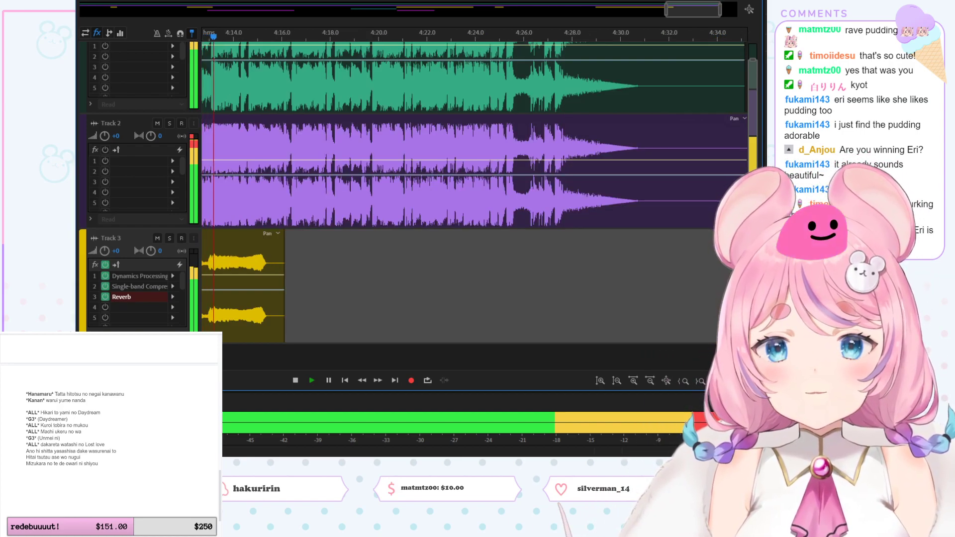
left_click_drag(678, 10, 658, 12)
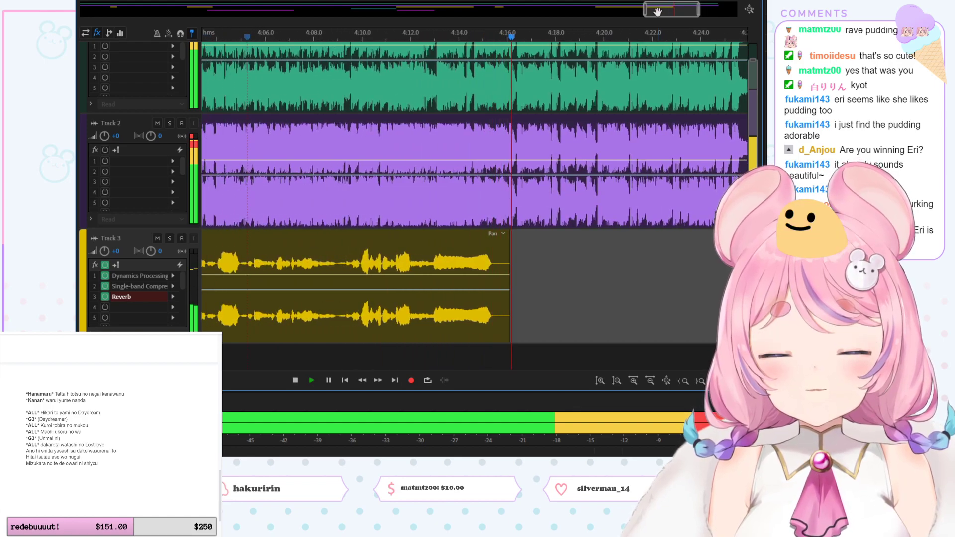
left_click(426, 34)
left_click(169, 238)
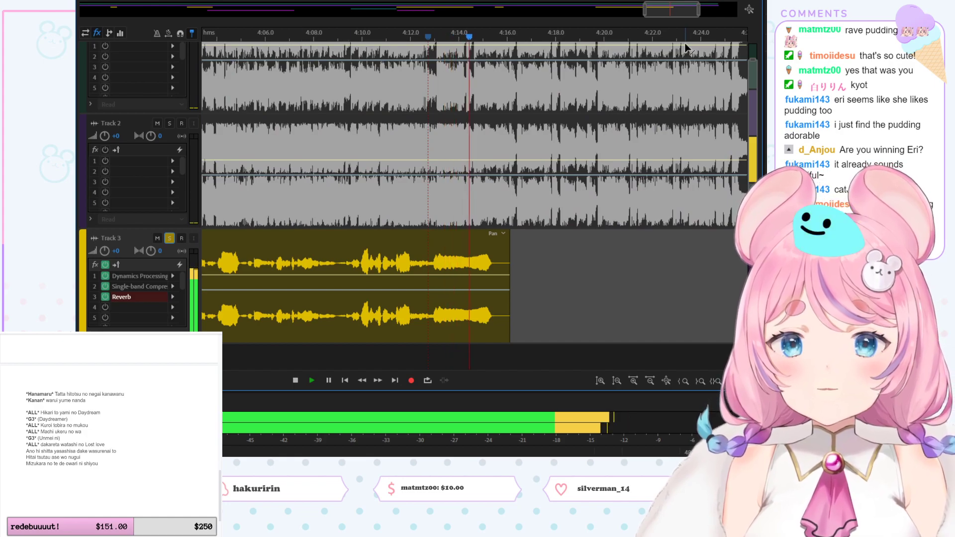
Step: Listen to the soloed Track 3 chorus from about 3:52 through its final note
left_click_drag(647, 10, 633, 15)
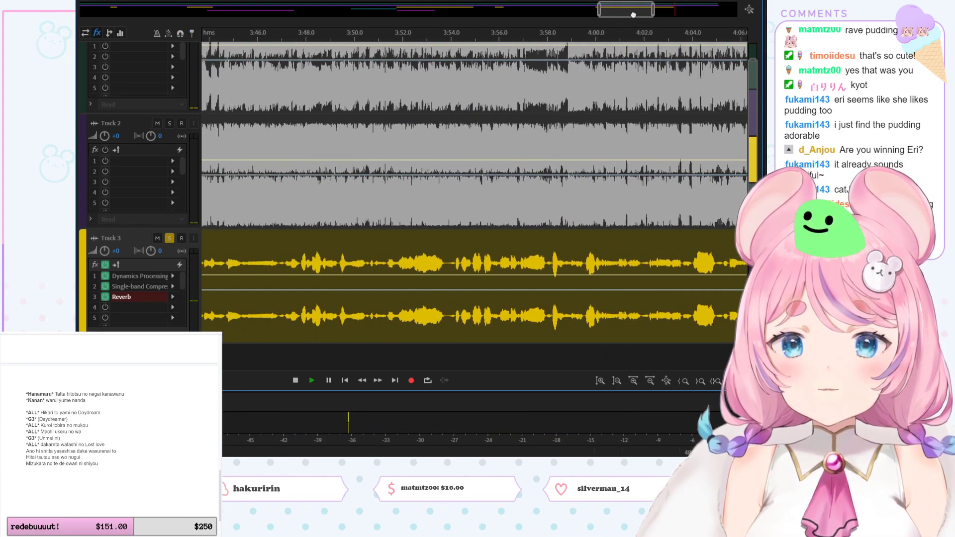
left_click(402, 38)
key("space")
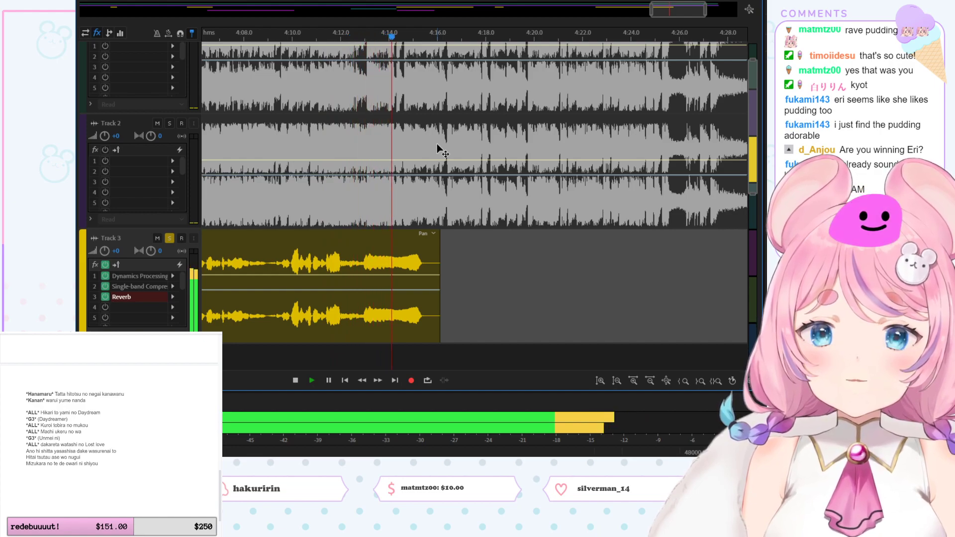
Step: Unsolo Track 3 and replay its final held note with the backing from about 4:13, then stop playback
left_click(375, 34)
left_click(170, 239)
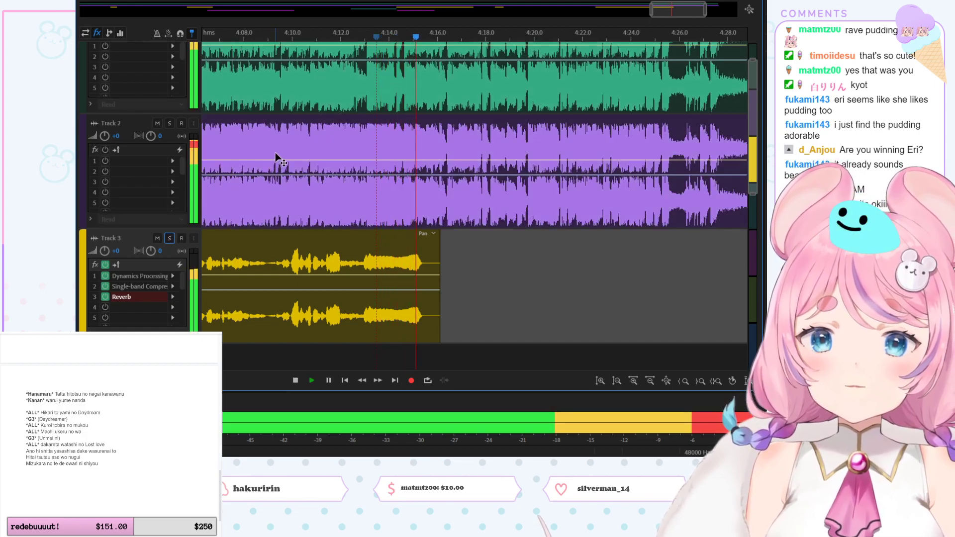
left_click(378, 37)
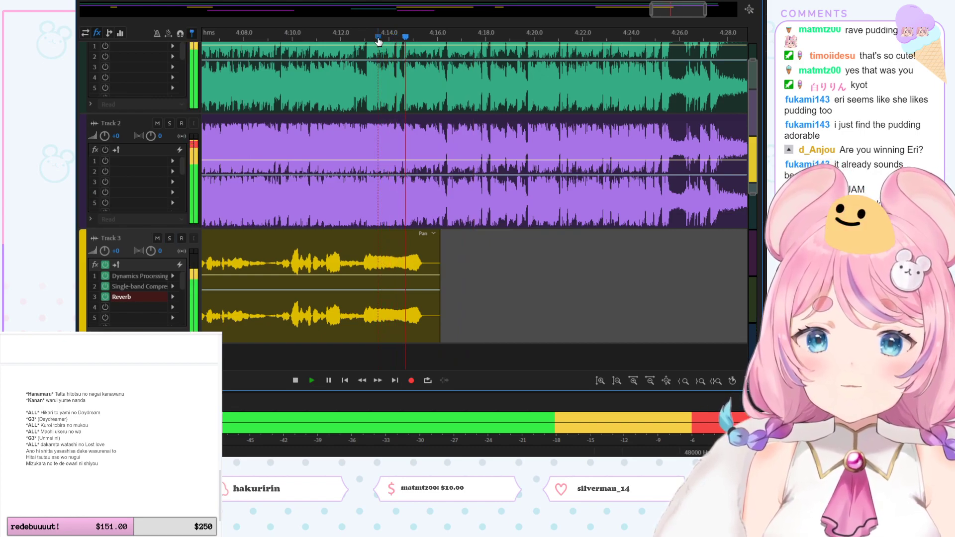
key("space")
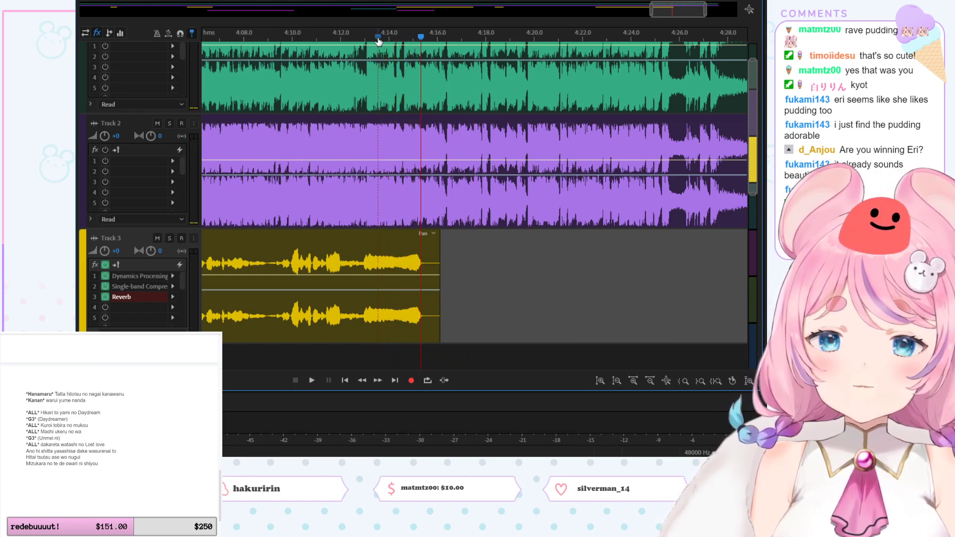
Step: Check the passage around Track 3's final note at about 4:13, then play the song's ending from about 4:22
left_click_drag(751, 149, 751, 139)
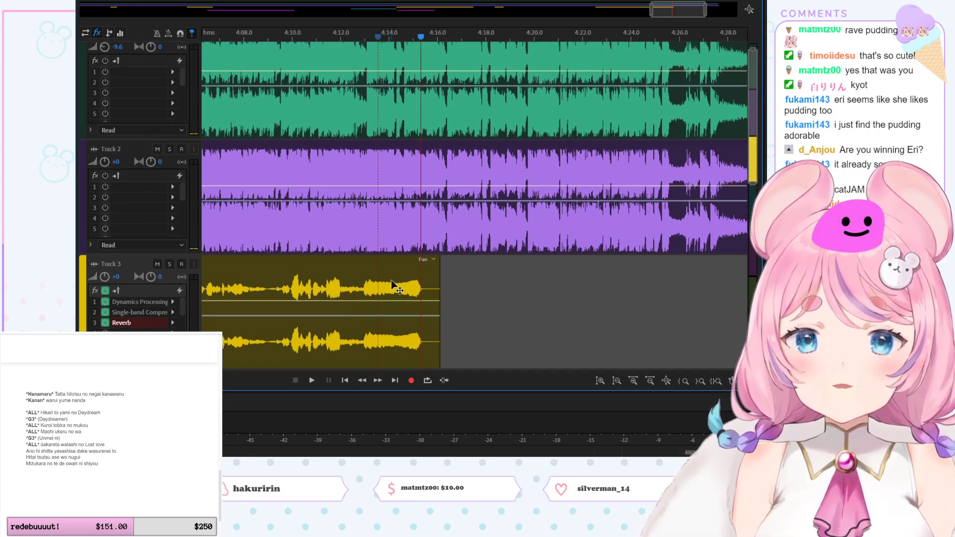
left_click_drag(654, 10, 641, 10)
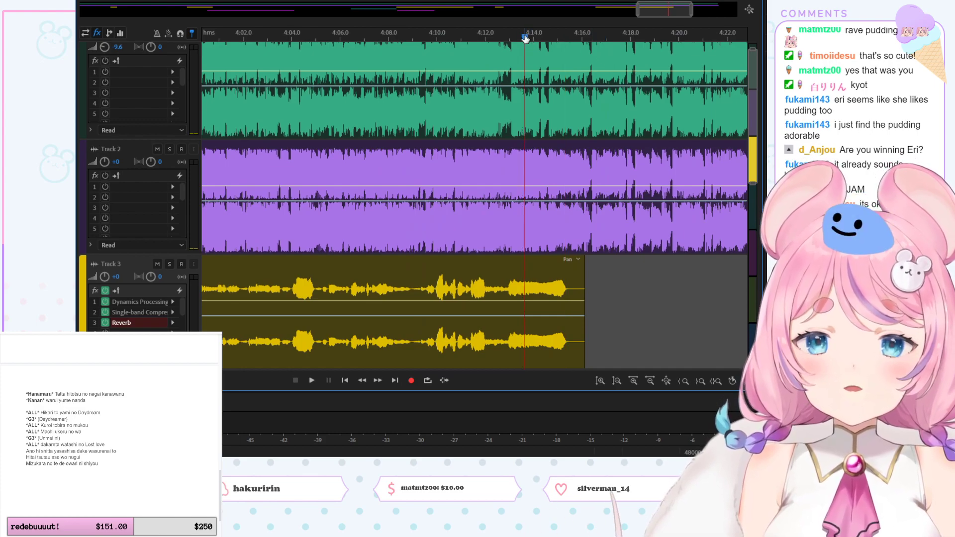
left_click(524, 35)
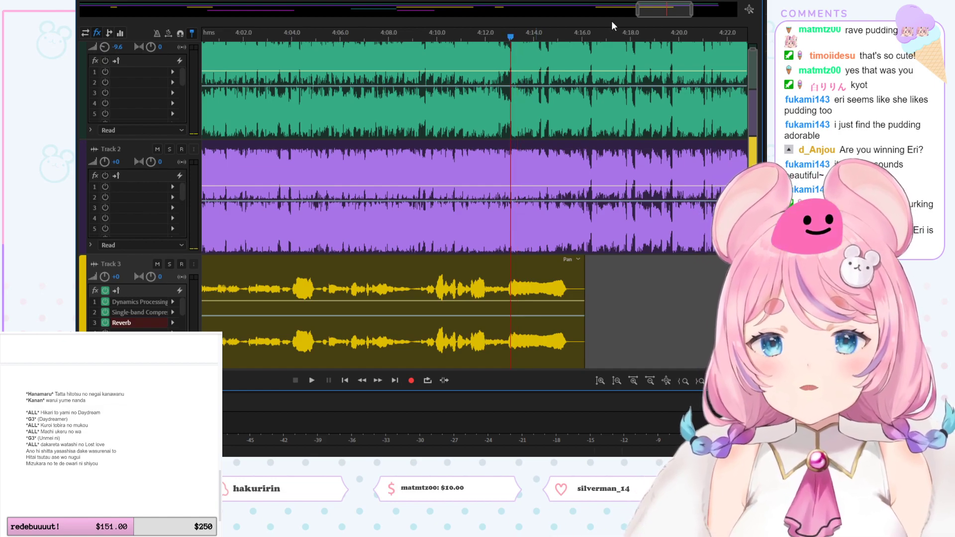
left_click_drag(650, 13, 668, 15)
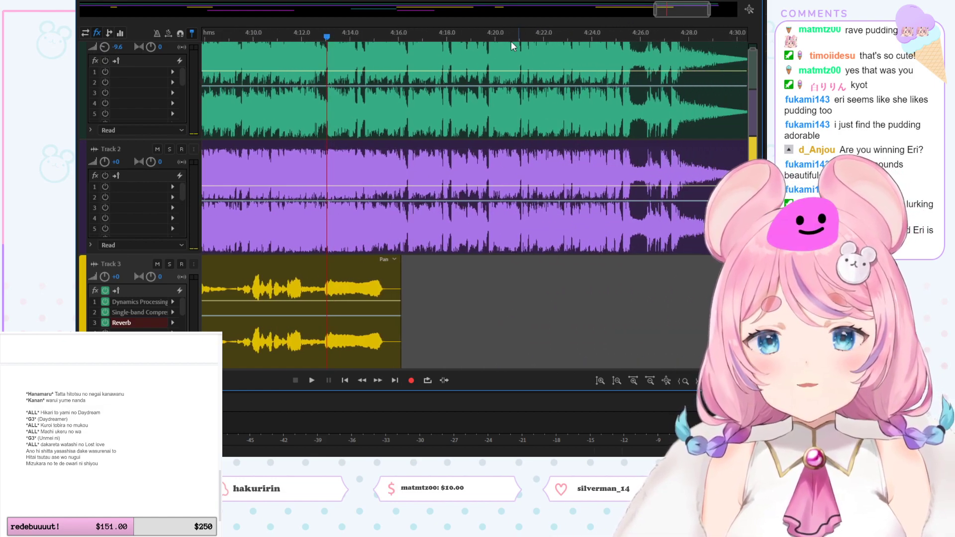
left_click(430, 36)
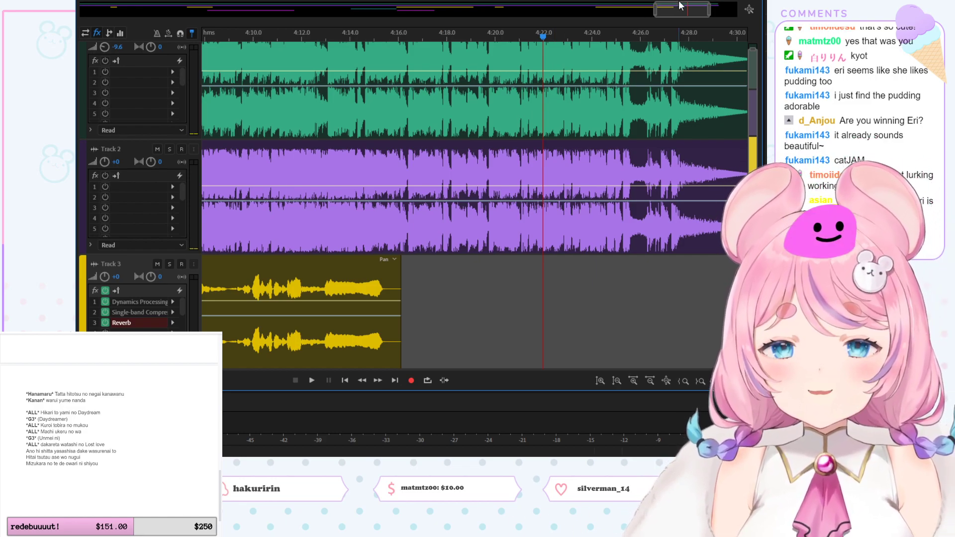
left_click_drag(675, 10, 661, 17)
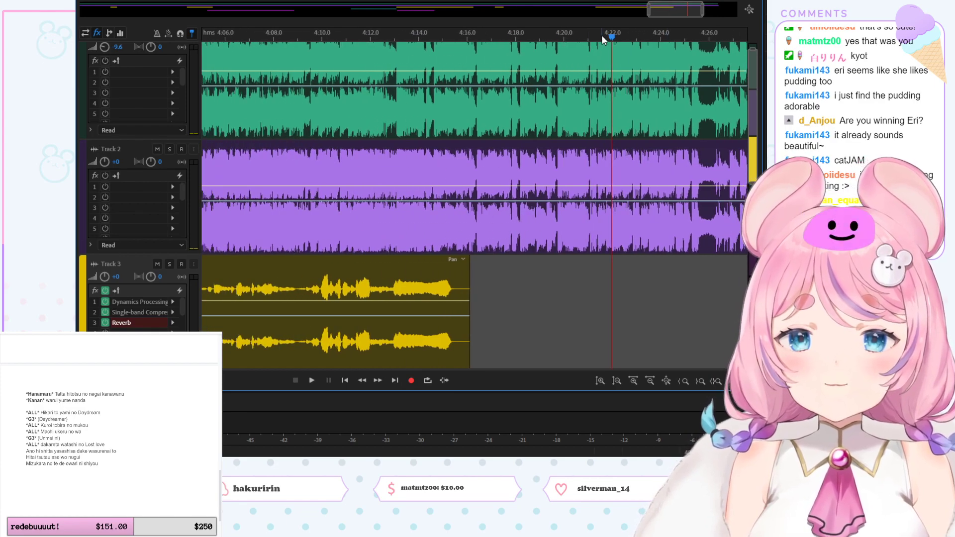
key("space")
key("space")
key("space")
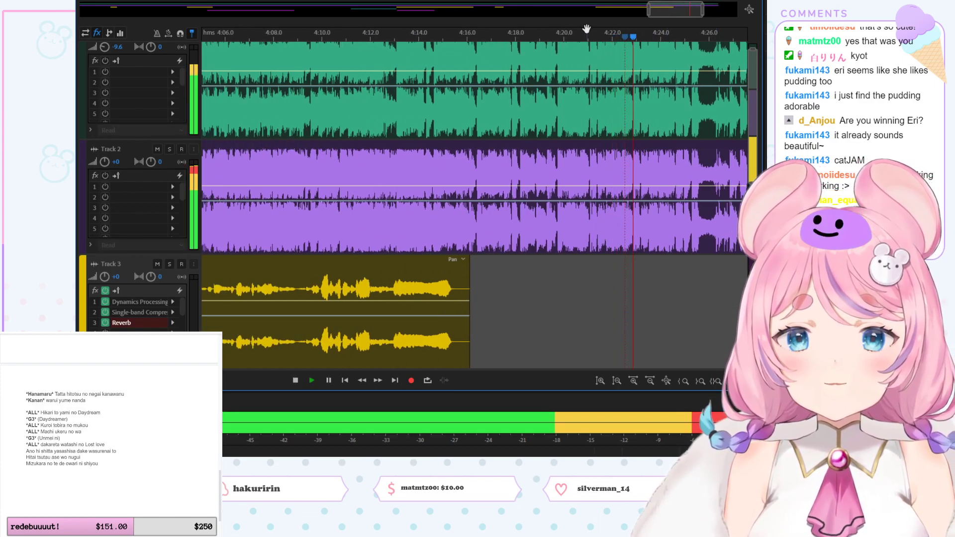
Step: Replay the passage after the last vocal from about 4:16, then Track 3's final note from about 4:13, and stop playback
left_click_drag(674, 10, 691, 15)
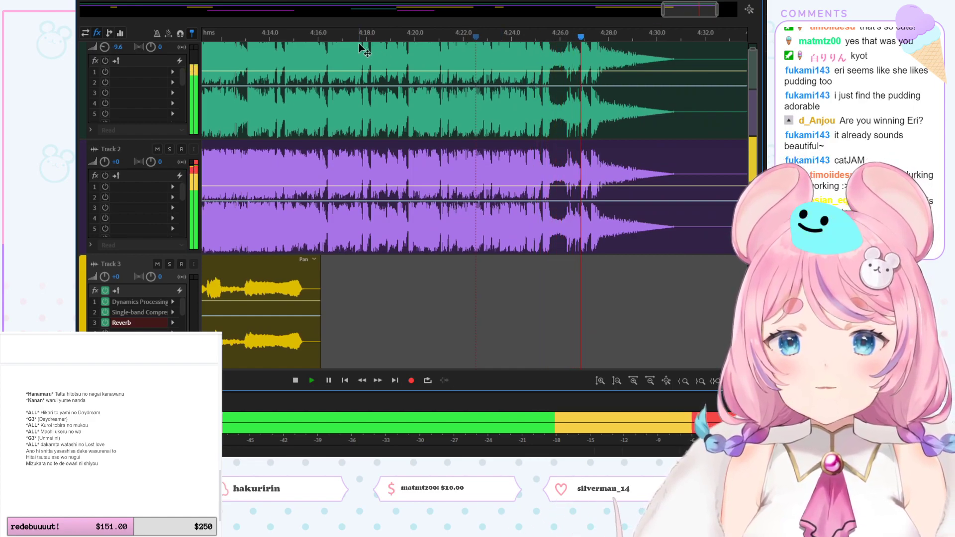
left_click(330, 35)
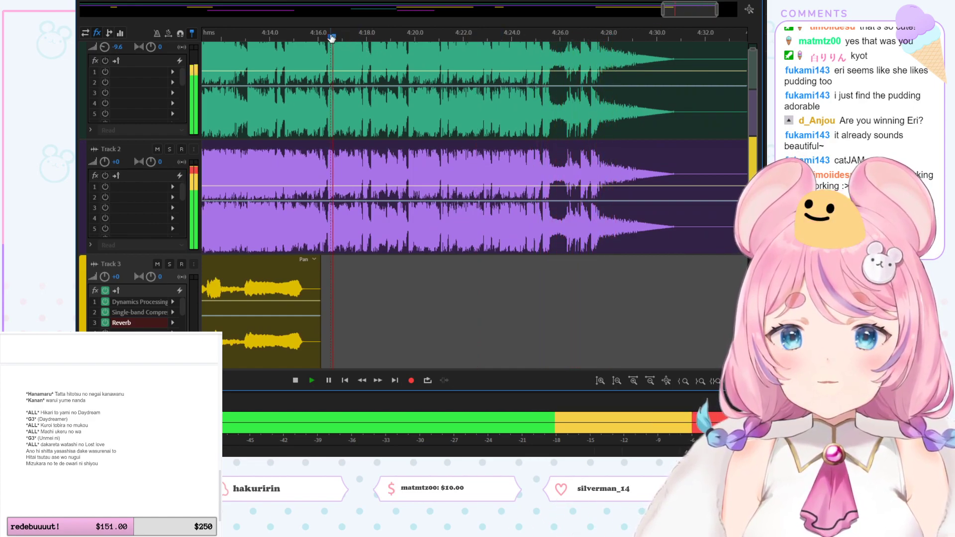
key("space")
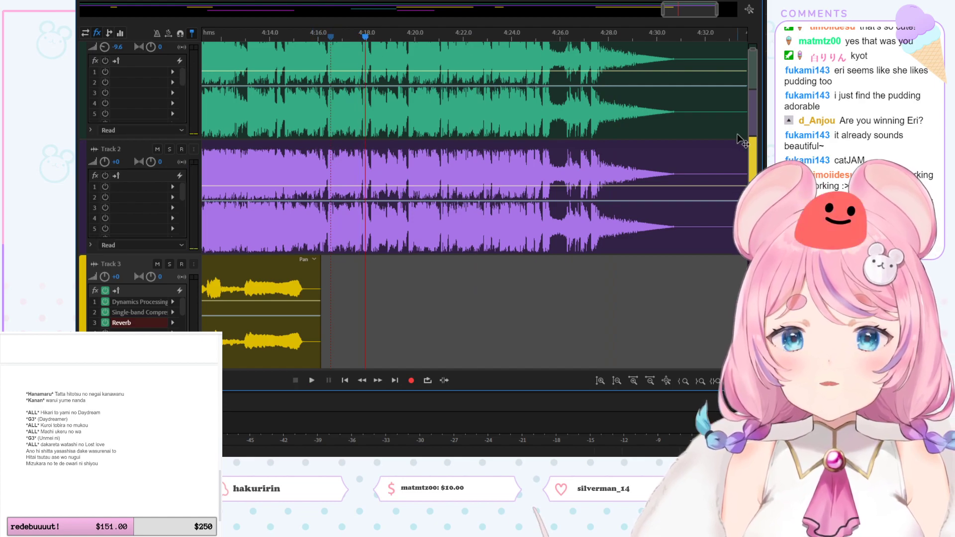
left_click_drag(690, 13, 680, 13)
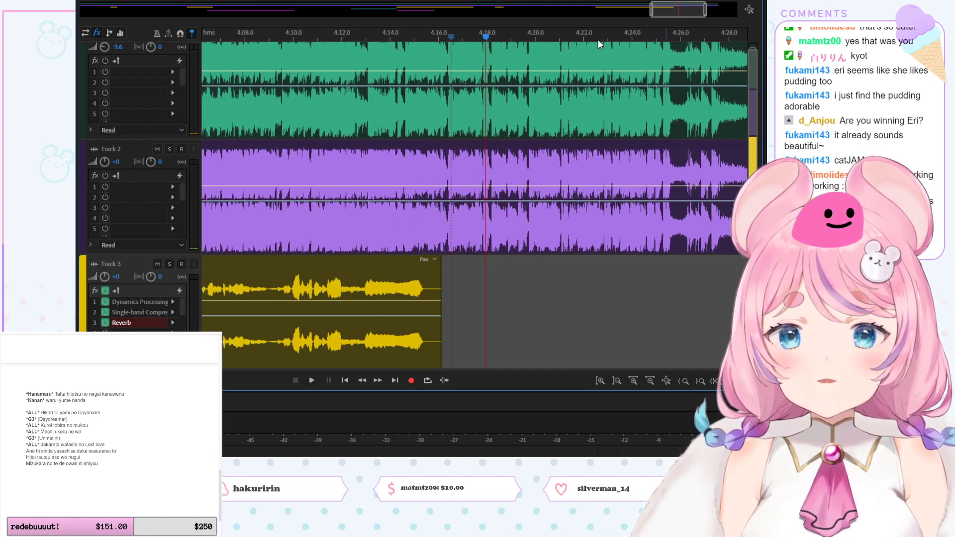
left_click(368, 35)
key("space")
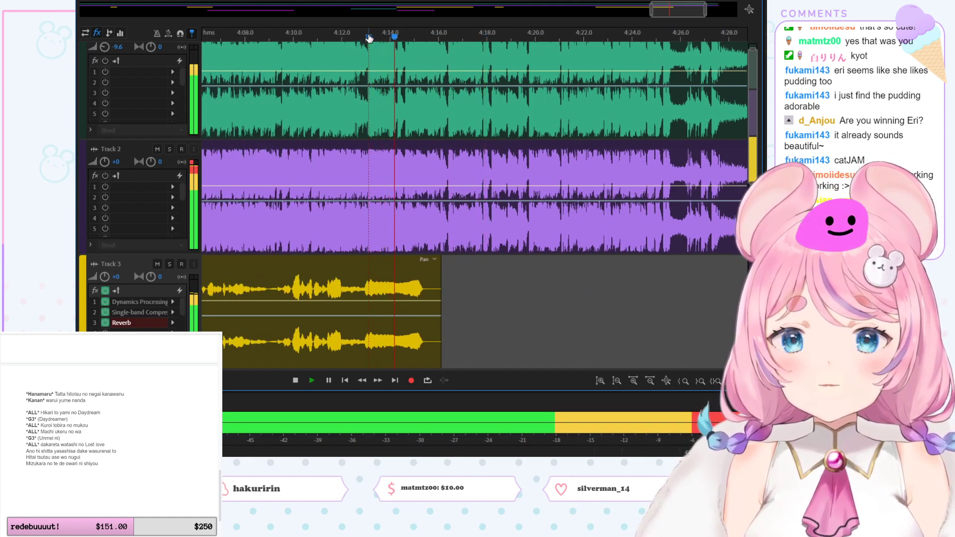
key("space")
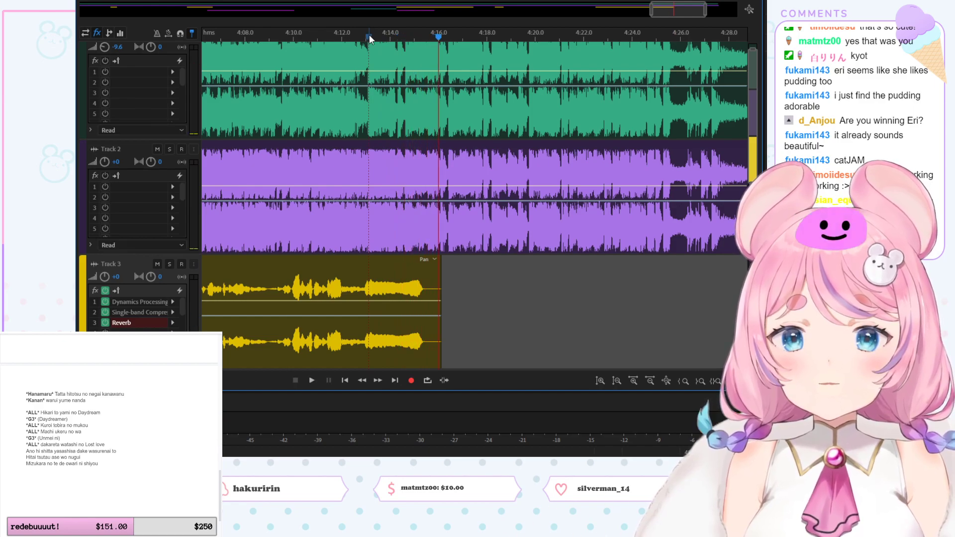
Step: Return to the start of the song and play Track 3's first vocal clip from about 0:13
left_click_drag(671, 14, 95, 312)
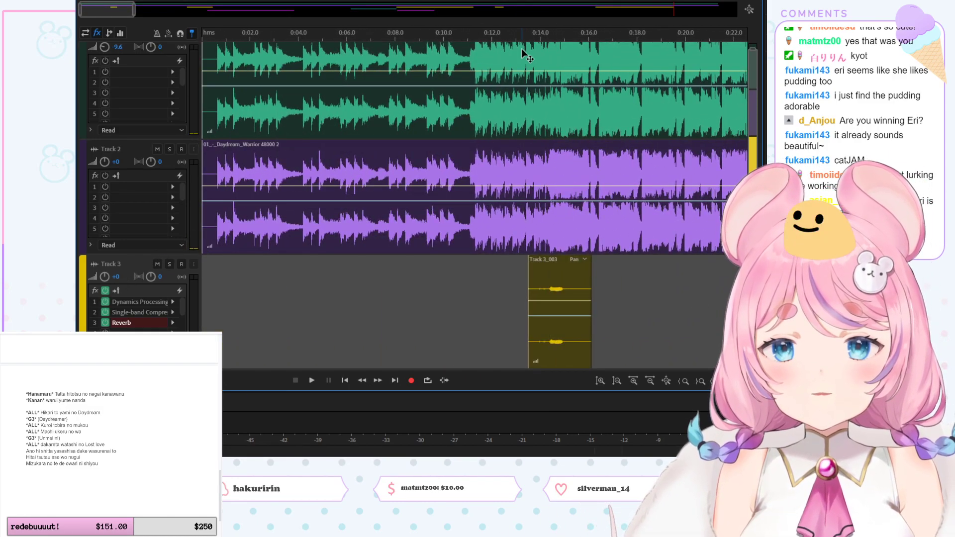
left_click(518, 44)
key("space")
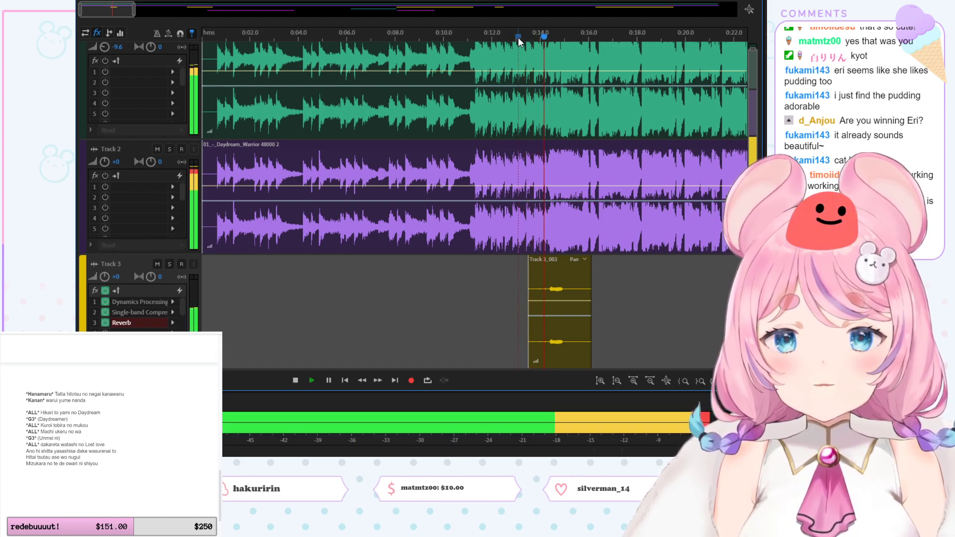
left_click_drag(102, 11, 126, 18)
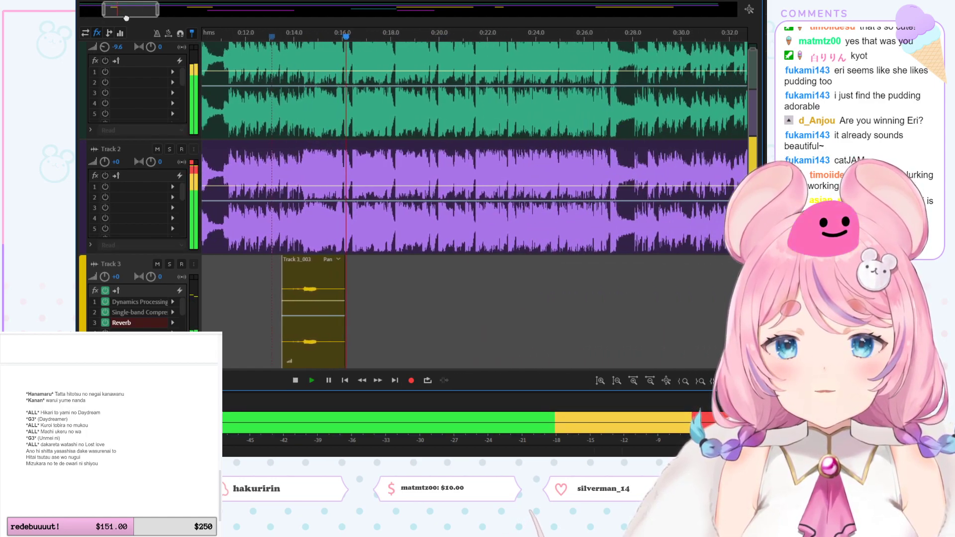
Step: Look over the lower tracks, then skip playback to about 0:40 and listen up to Track 3's next clip
scroll(749, 172, "down", 5)
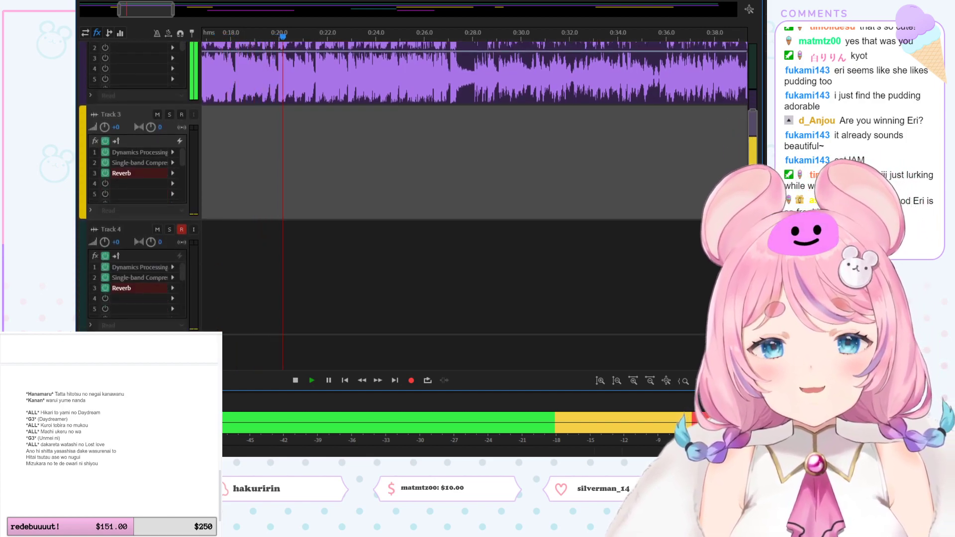
left_click_drag(152, 17, 158, 17)
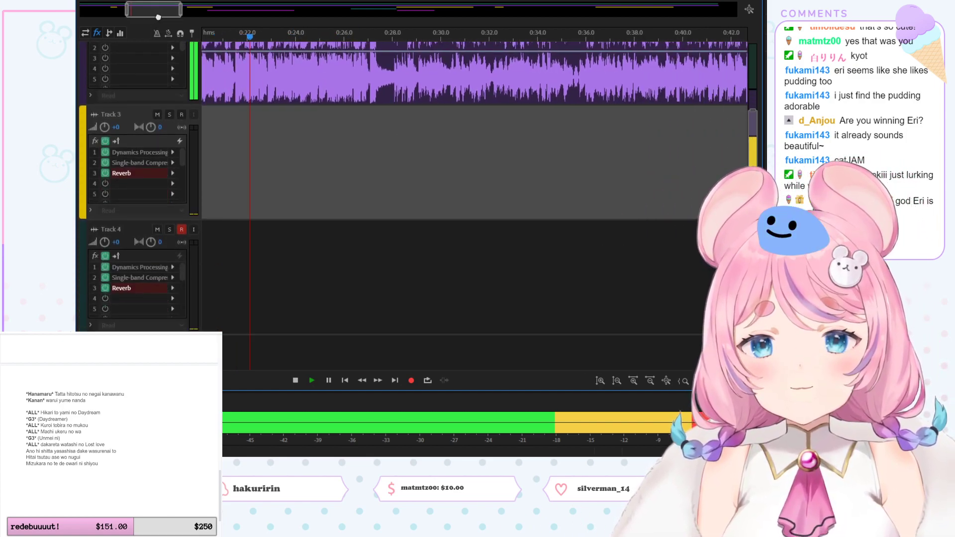
scroll(486, 149, "down", 5)
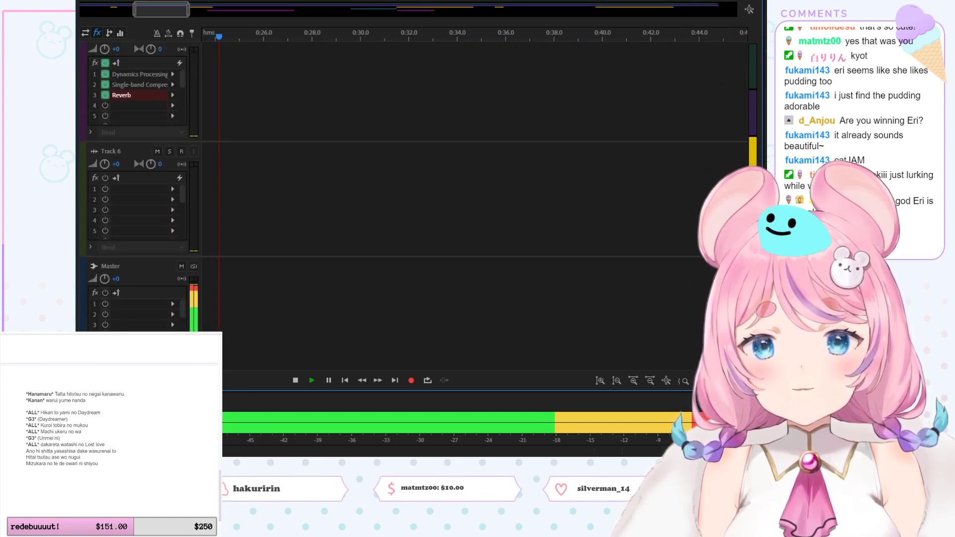
scroll(486, 149, "up", 8)
left_click(608, 37)
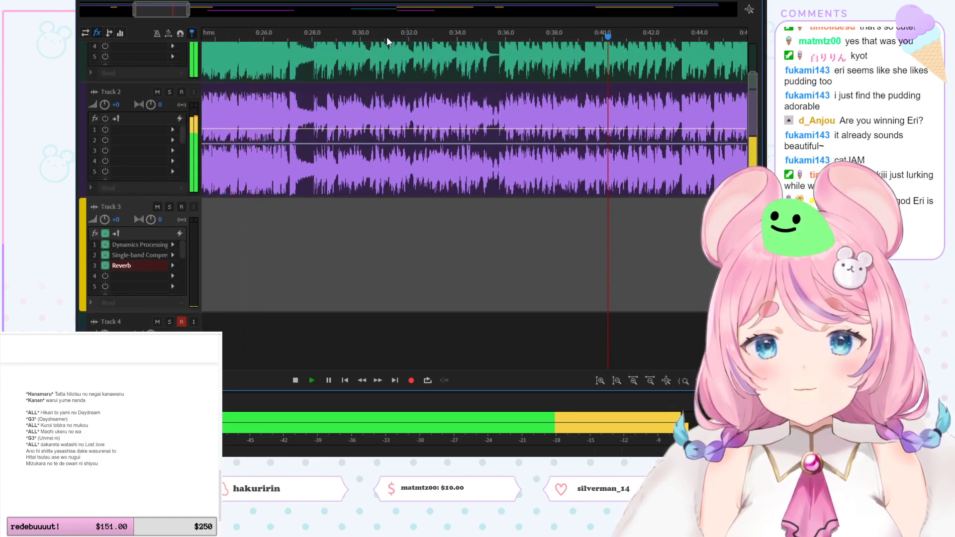
left_click_drag(161, 10, 196, 19)
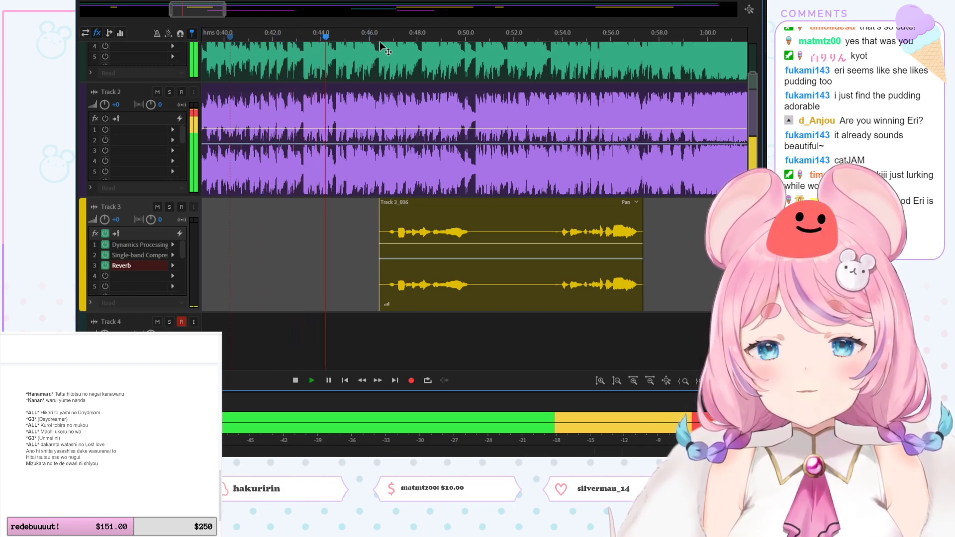
scroll(755, 147, "down", 1)
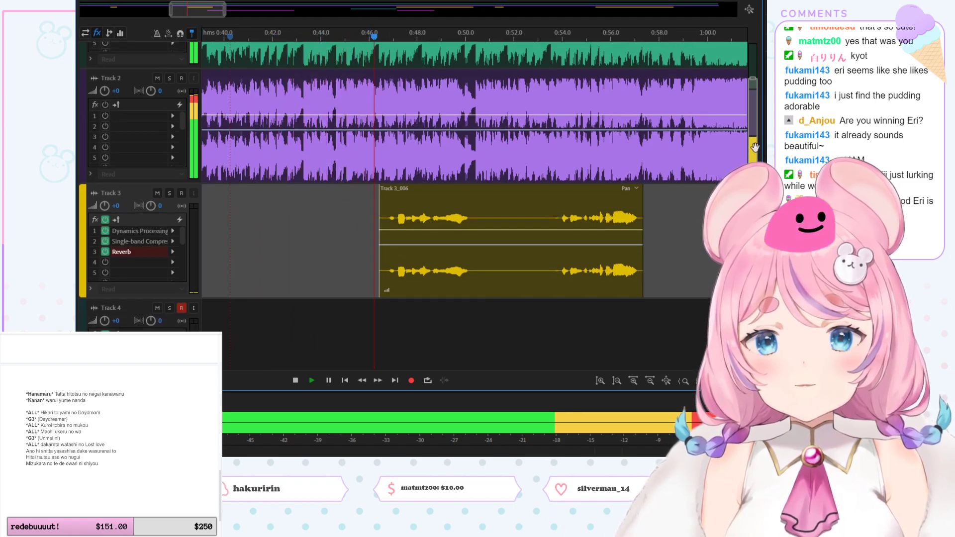
Step: Solo Track 3 and listen to its clip alone from about 0:46
left_click(170, 193)
left_click(379, 35)
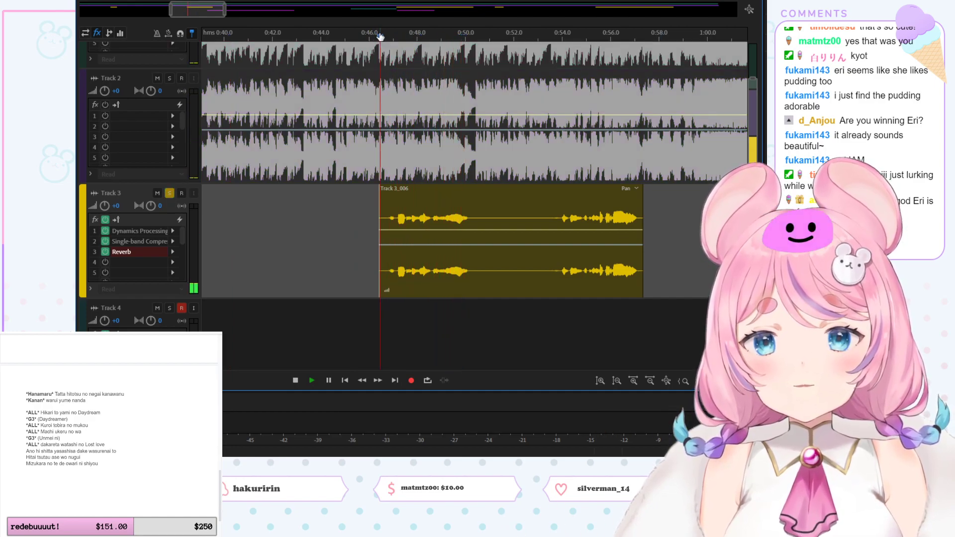
key("space")
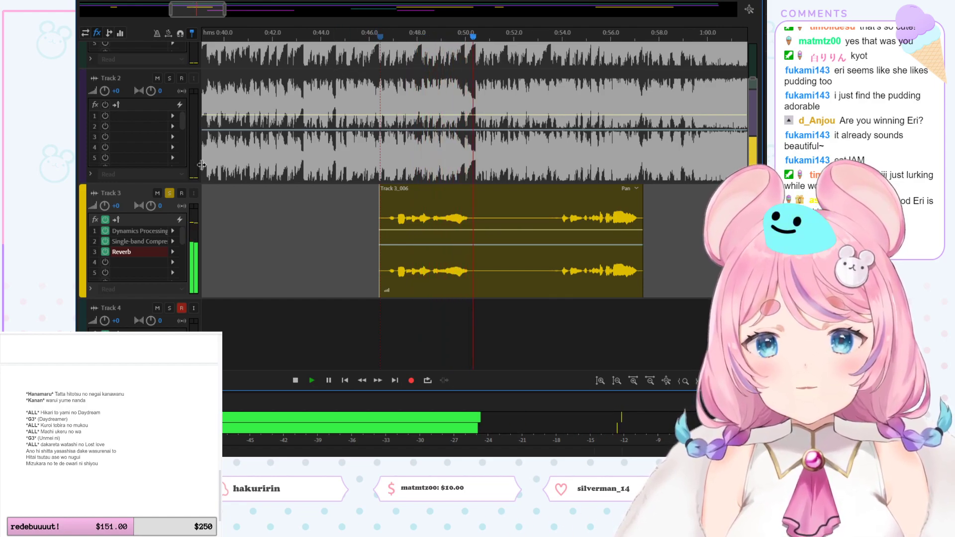
Step: Unsolo Track 3 and play the full mix from about 0:54 into the Track 5 vocal
left_click(169, 193)
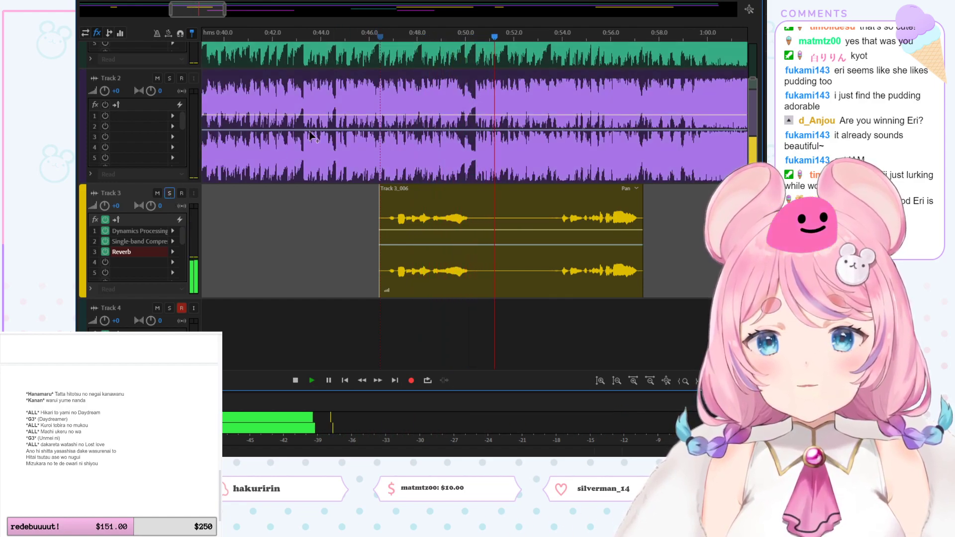
left_click(557, 38)
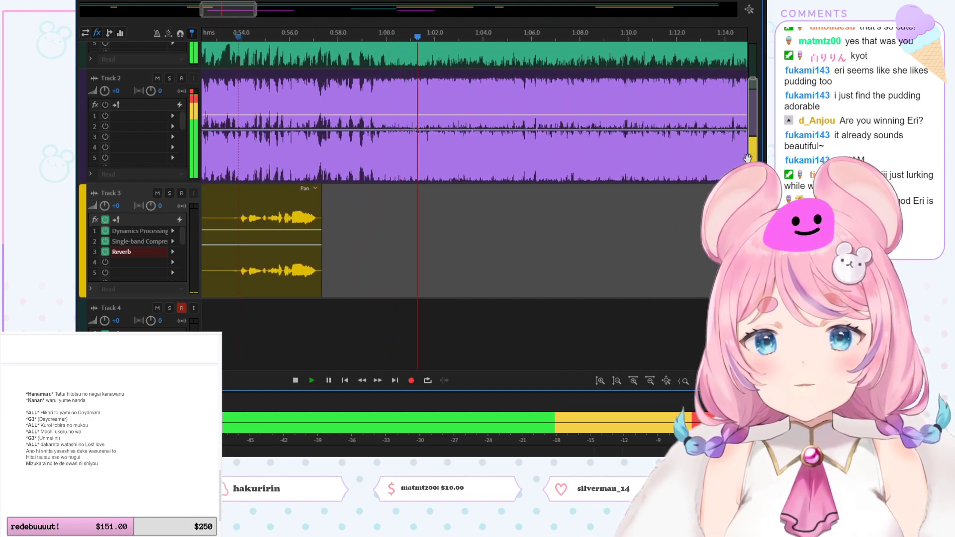
scroll(748, 158, "down", 5)
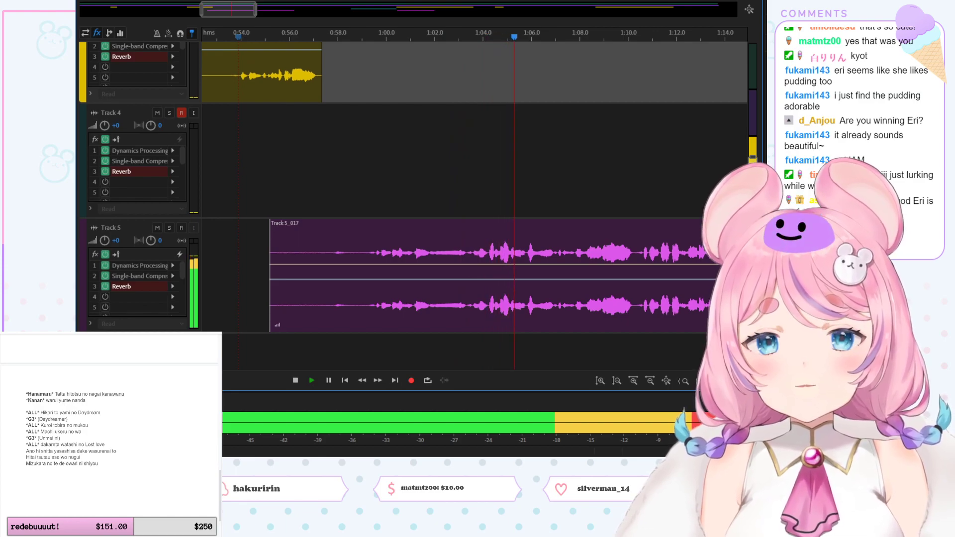
Step: Lower Track 2's volume to -5.1 dB while the full mix keeps playing
scroll(748, 158, "up", 2)
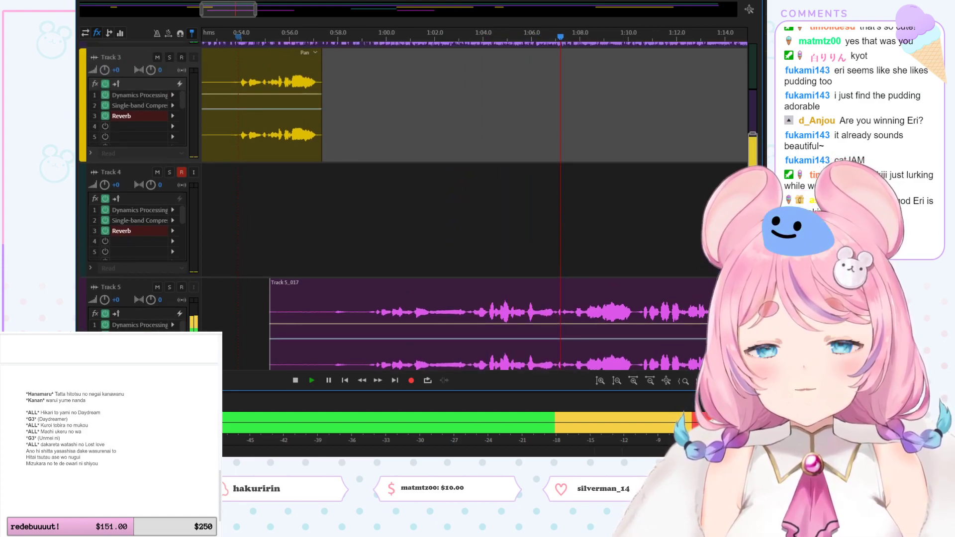
scroll(748, 158, "up", 5)
left_click(103, 142)
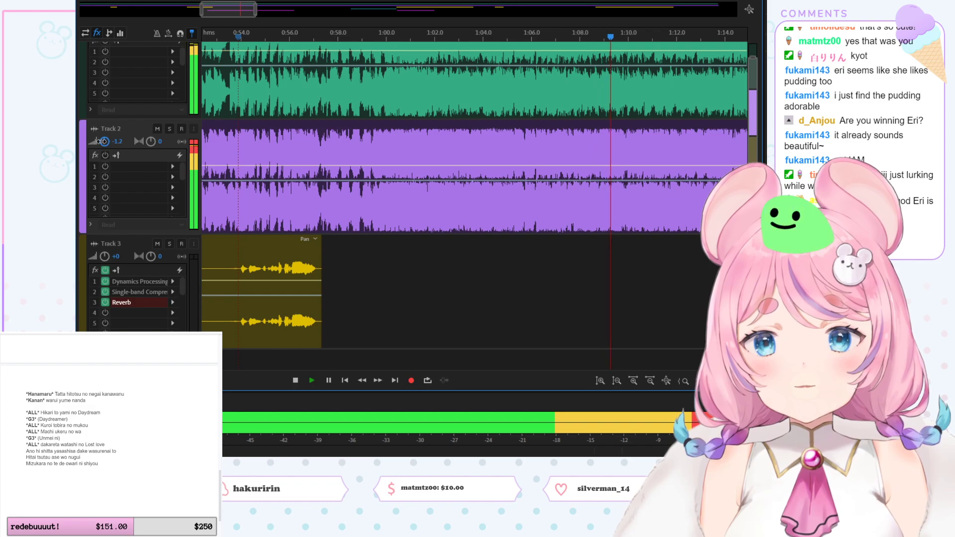
left_click_drag(103, 141, 103, 147)
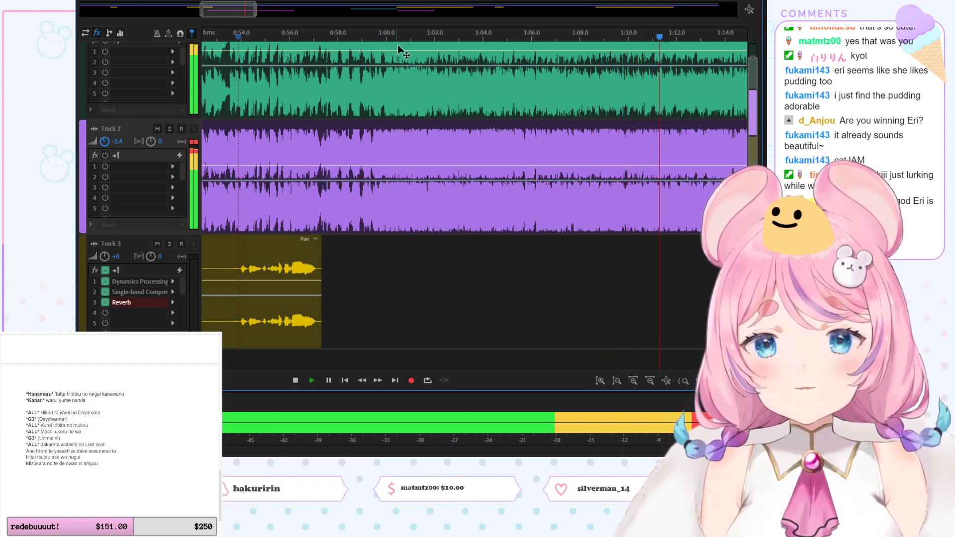
scroll(627, 198, "down", 5)
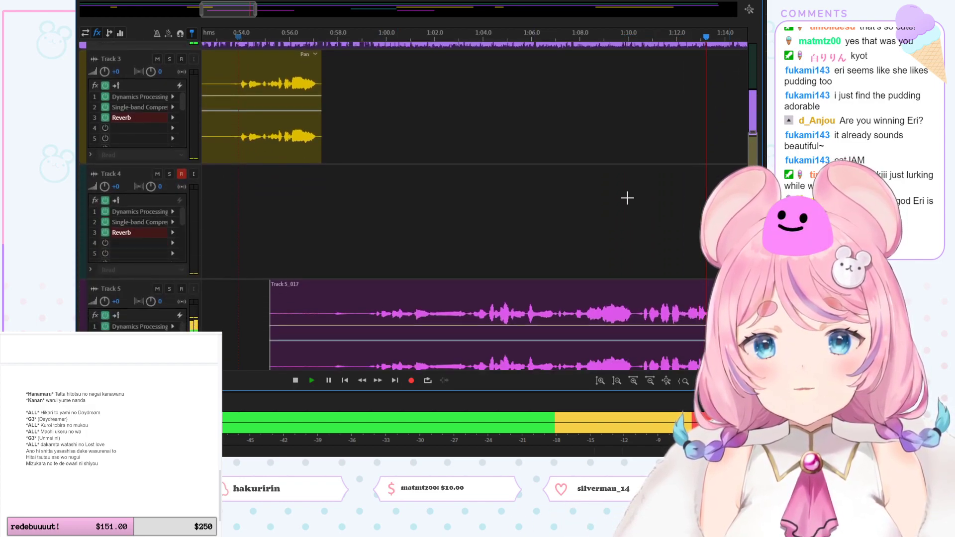
scroll(246, 130, "up", 5)
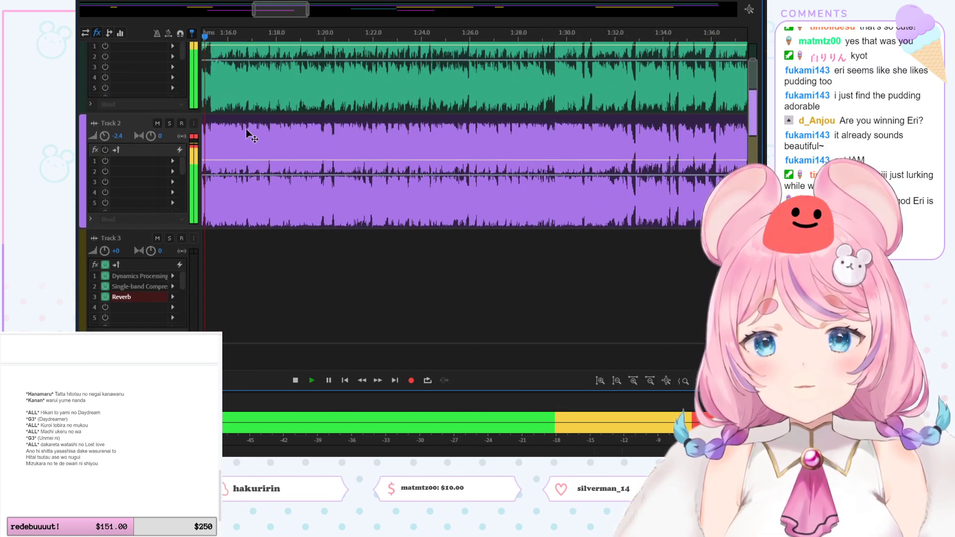
left_click_drag(105, 136, 93, 134)
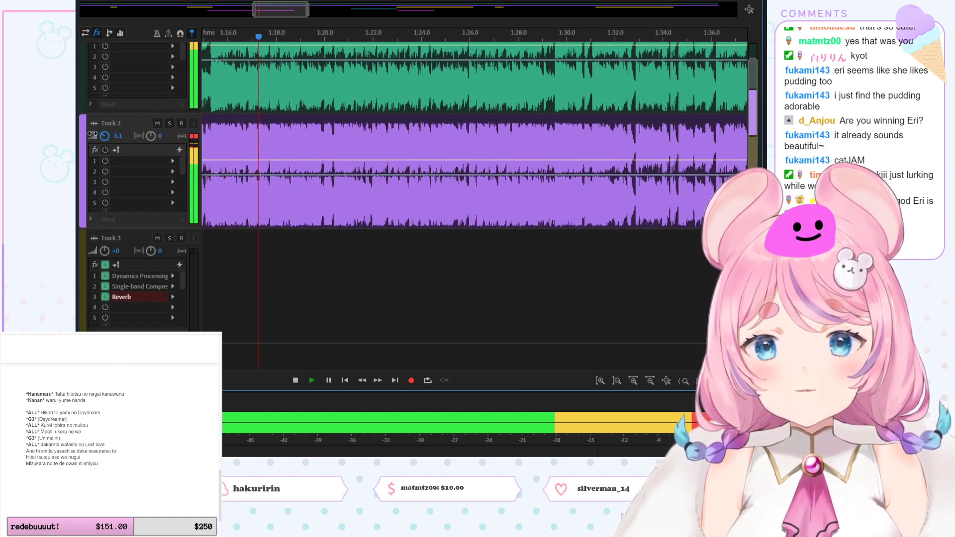
Step: Replay the full mix from about 0:59, follow the Track 5 vocal to its end, and stop playback at about 1:33
left_click_drag(284, 18, 251, 18)
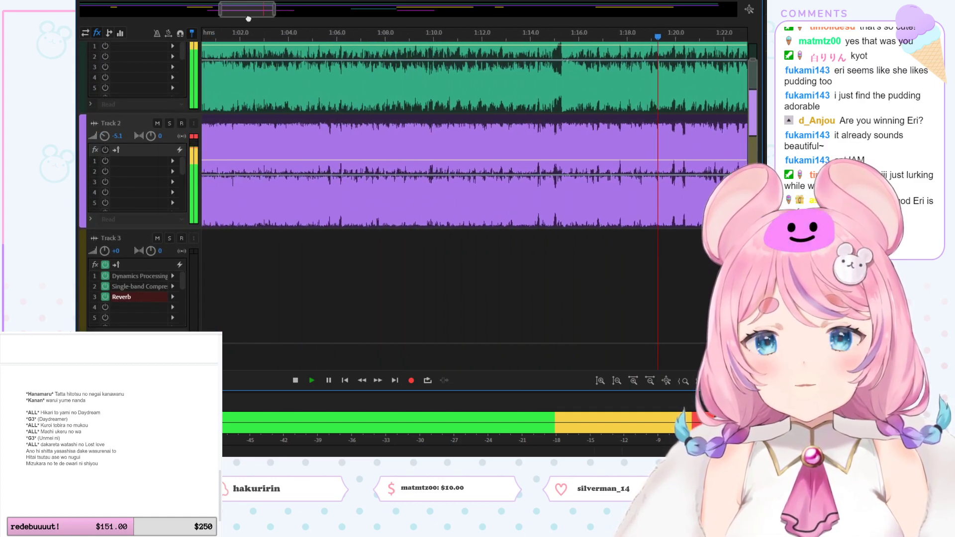
scroll(756, 157, "down", 1)
scroll(756, 157, "down", 5)
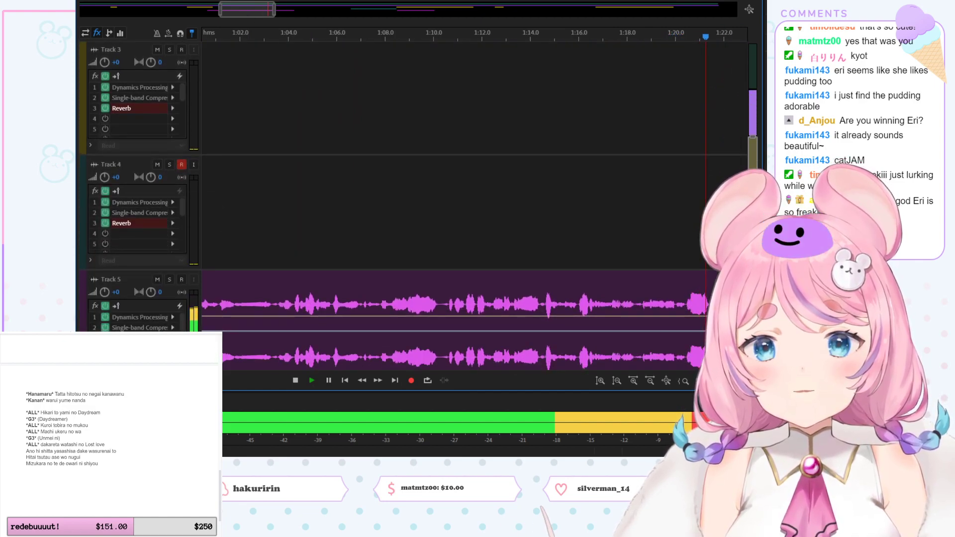
left_click_drag(255, 11, 238, 11)
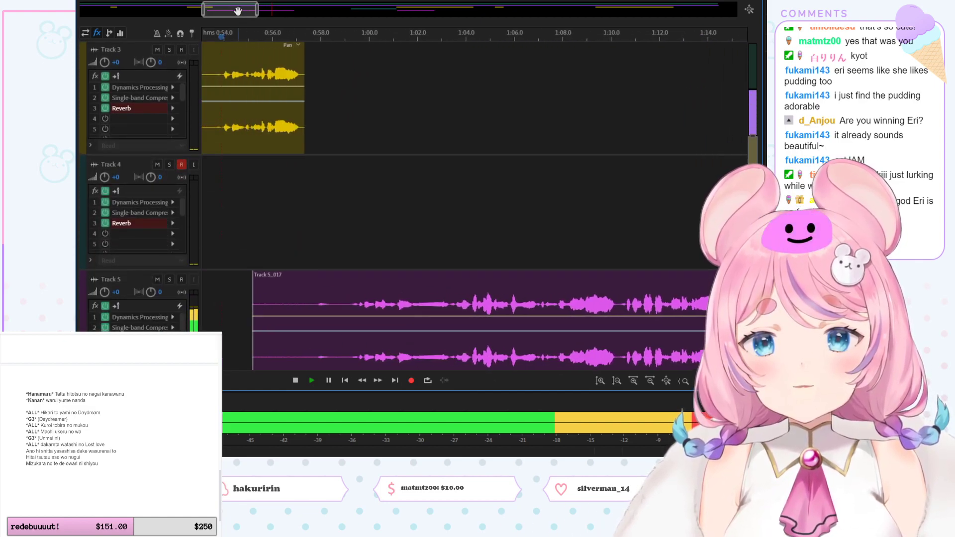
left_click(338, 40)
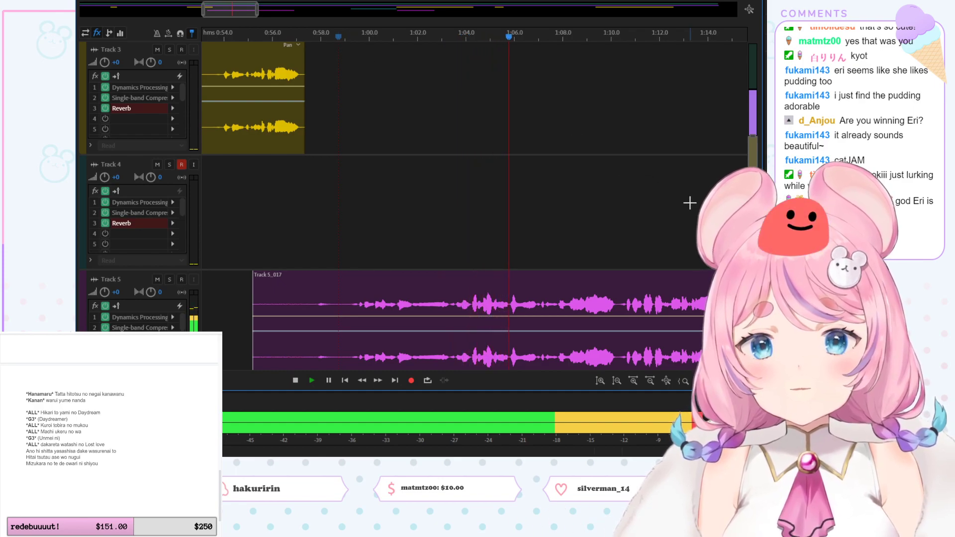
left_click_drag(237, 16, 247, 18)
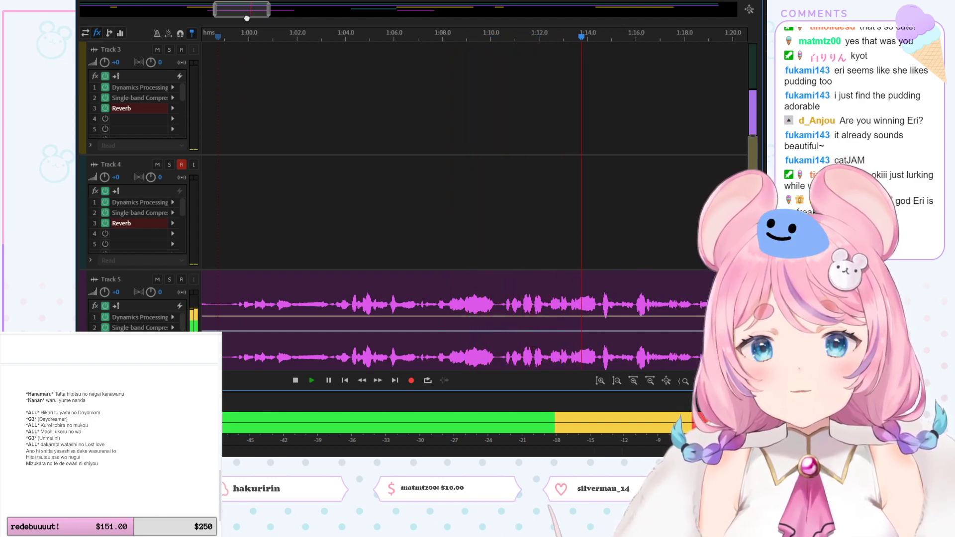
left_click_drag(247, 18, 266, 19)
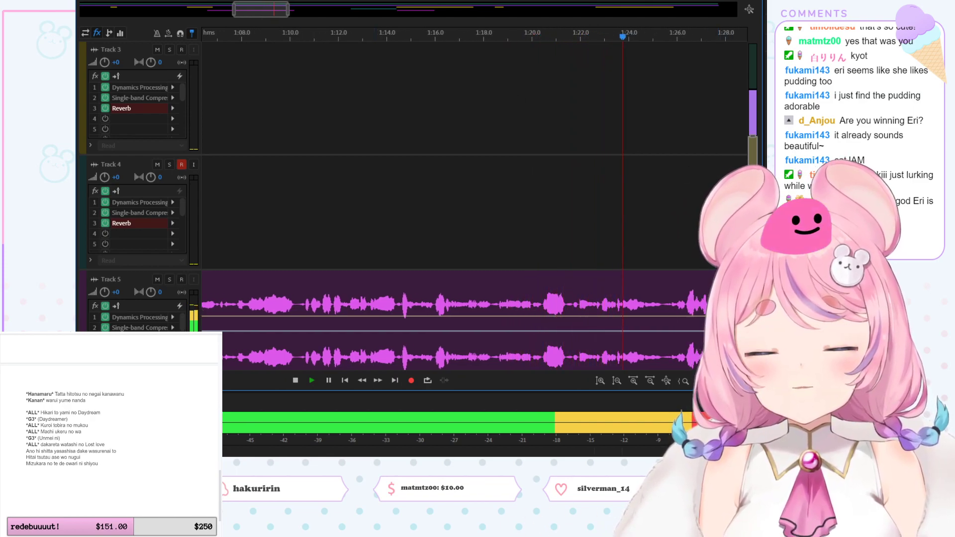
scroll(545, 154, "down", 1)
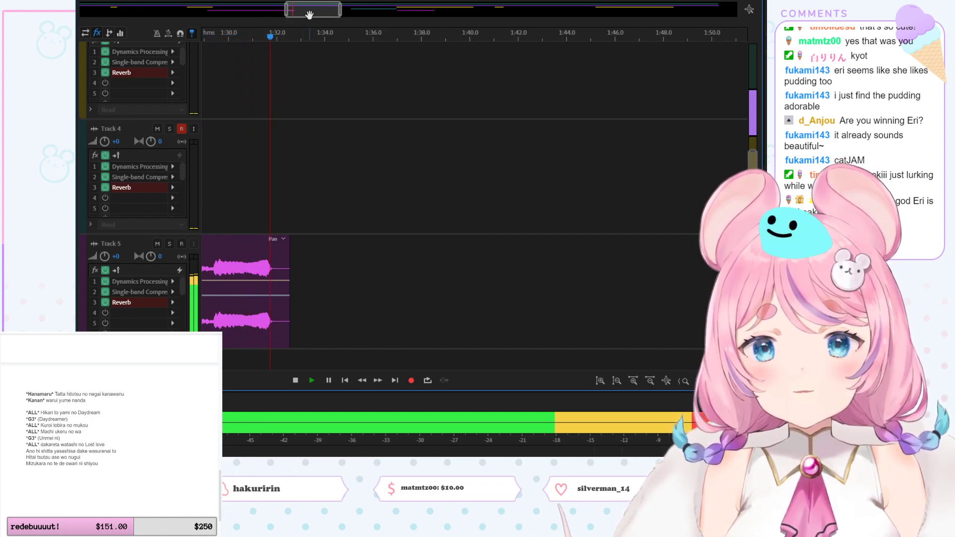
key("space")
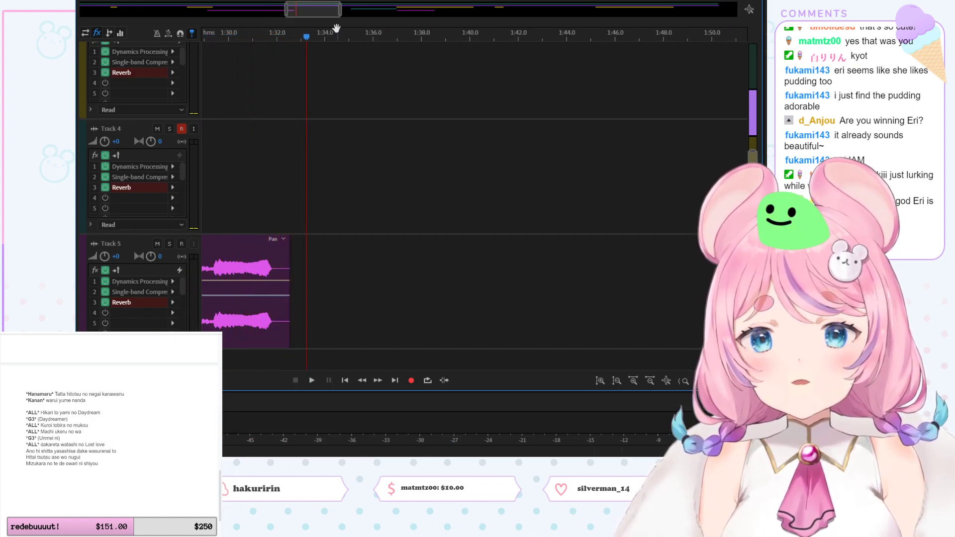
Step: Find Track 4's vocal clip and play the full mix from about 1:58
left_click_drag(321, 14, 286, 9)
left_click_drag(274, 6, 184, 20)
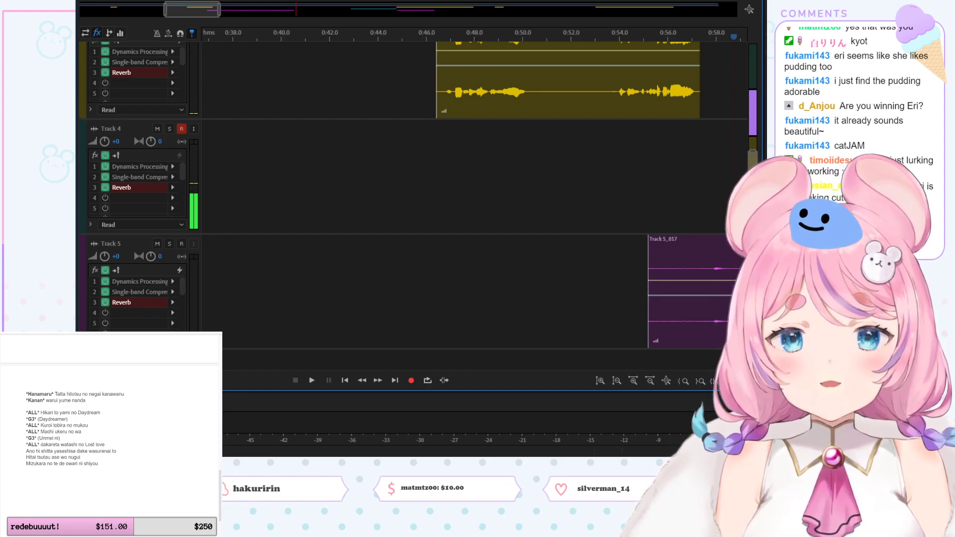
left_click_drag(205, 16, 369, 15)
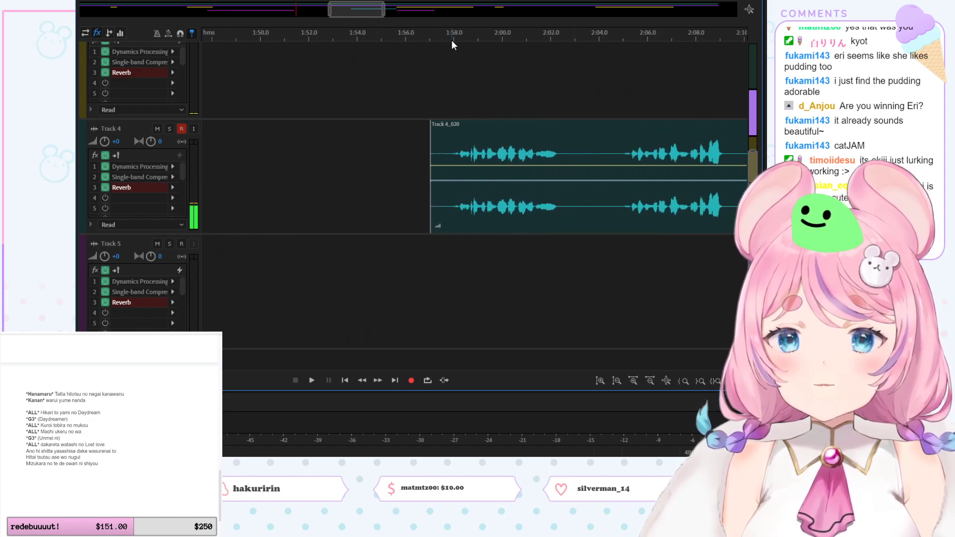
key("space")
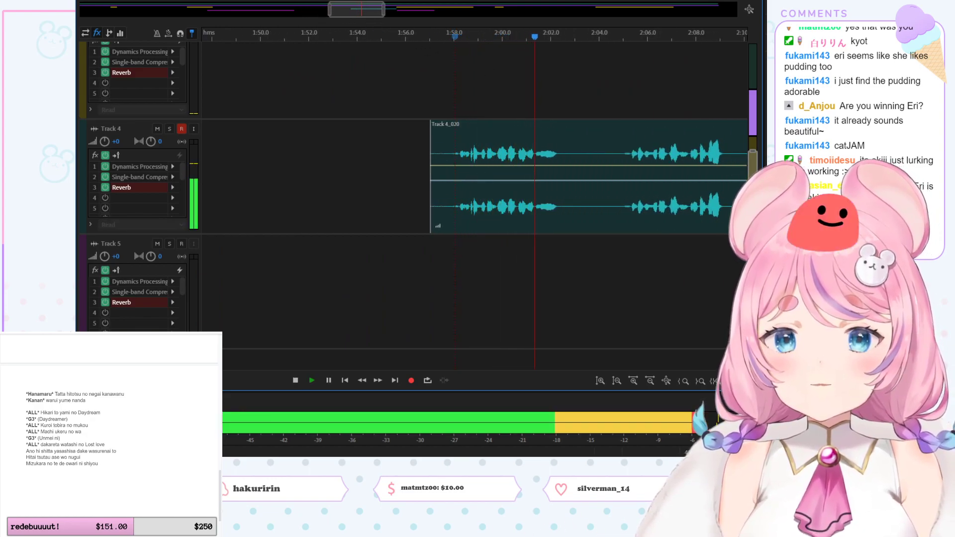
Step: Solo Track 4 and replay its vocal clip alone from about 1:58
scroll(752, 153, "up", 3)
scroll(752, 153, "up", 1)
left_click(169, 221)
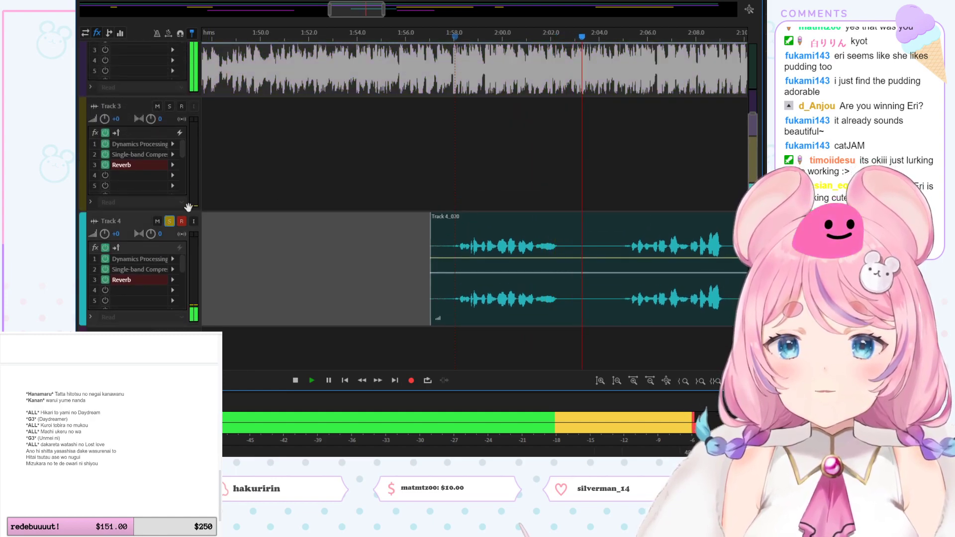
left_click(455, 36)
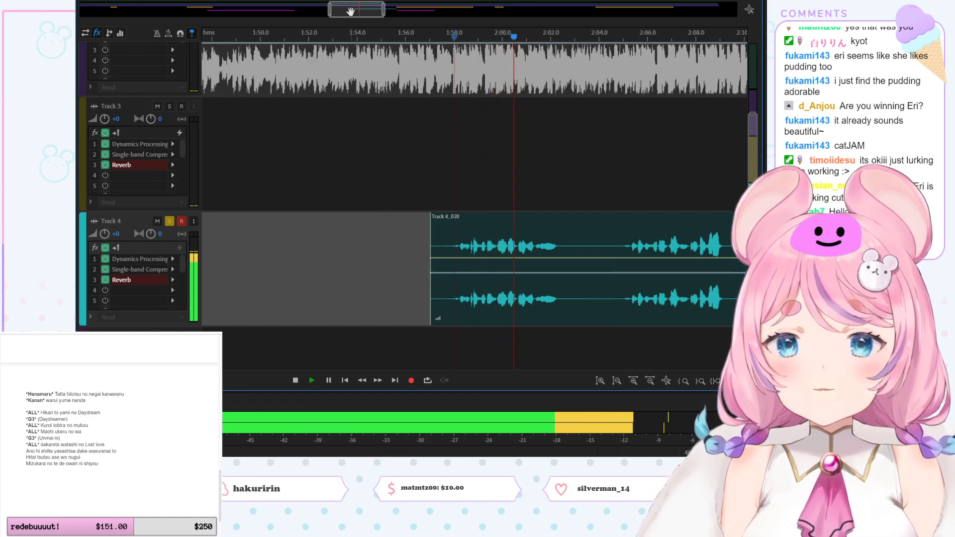
Step: Audition the soloed Track 4 clip from about 2:04, 2:07 and 2:12, and stop playback near the clip's end
left_click(604, 37)
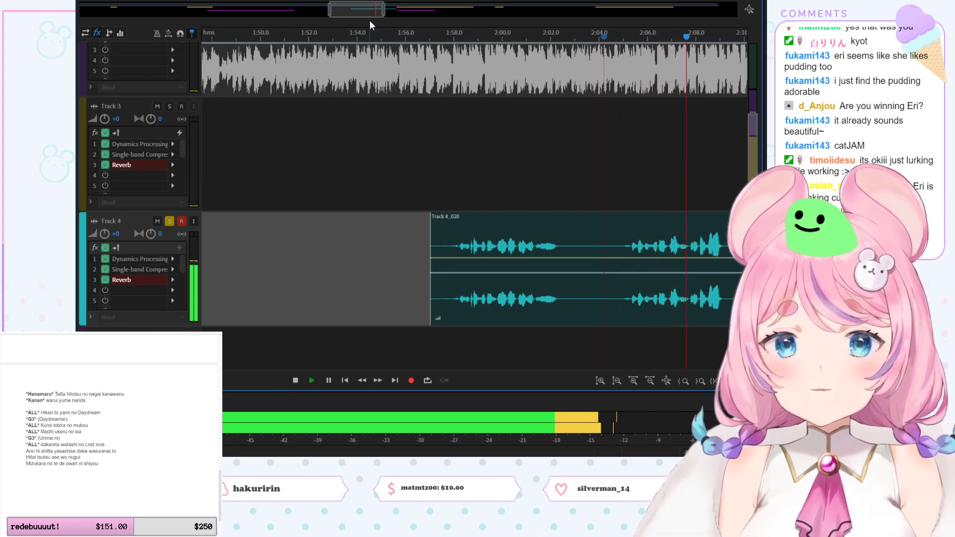
left_click_drag(369, 10, 390, 10)
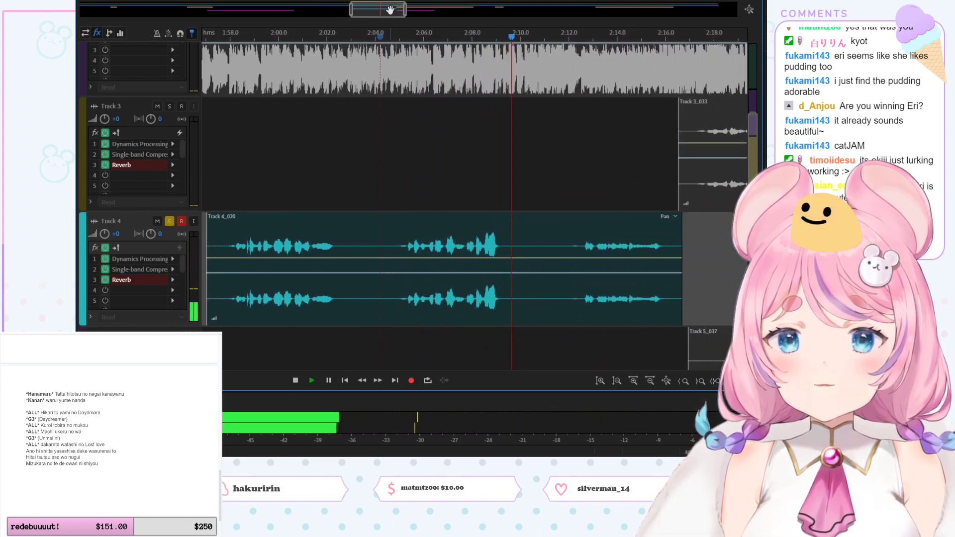
left_click(445, 40)
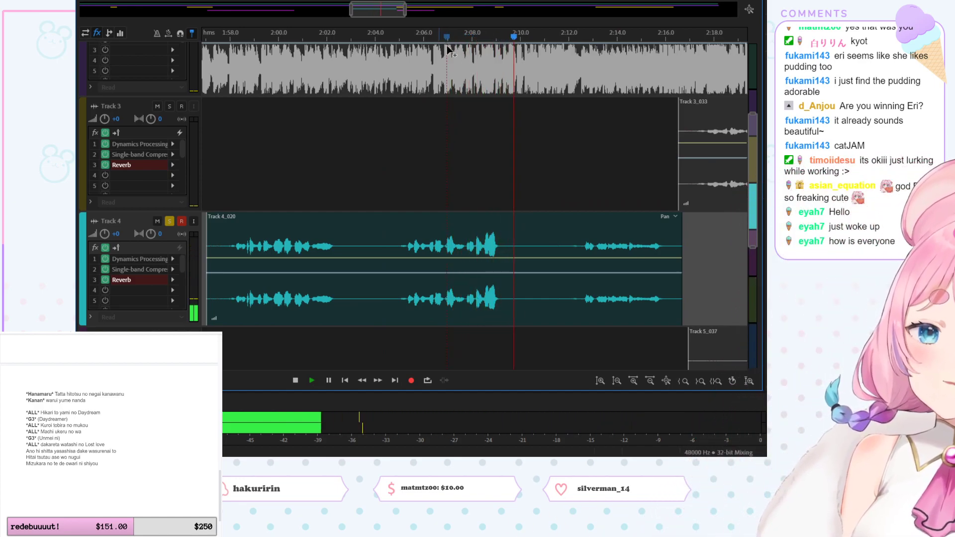
left_click(564, 39)
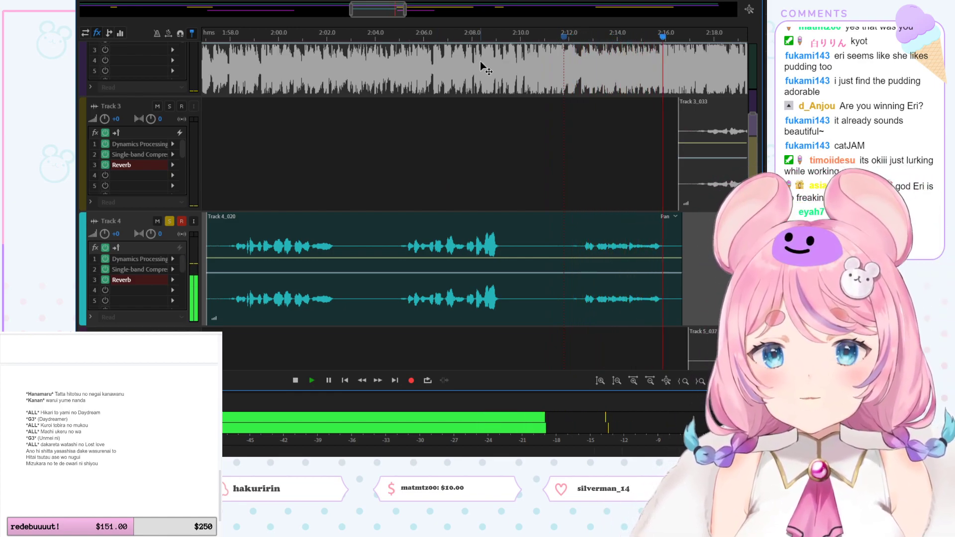
key("space")
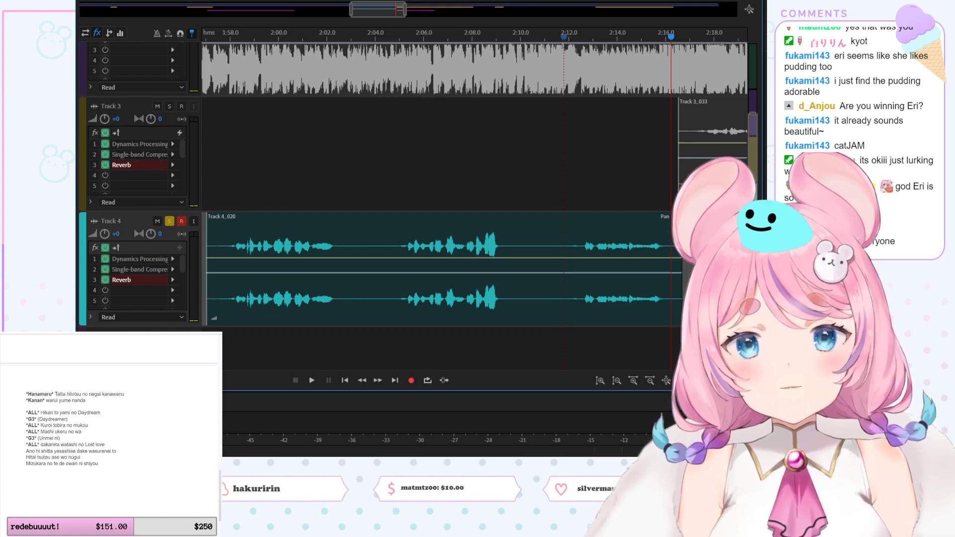
Step: Look through the lyrics document and highlight the line "Dakedo maboroshi wa"
scroll(33, 505, "down", 5)
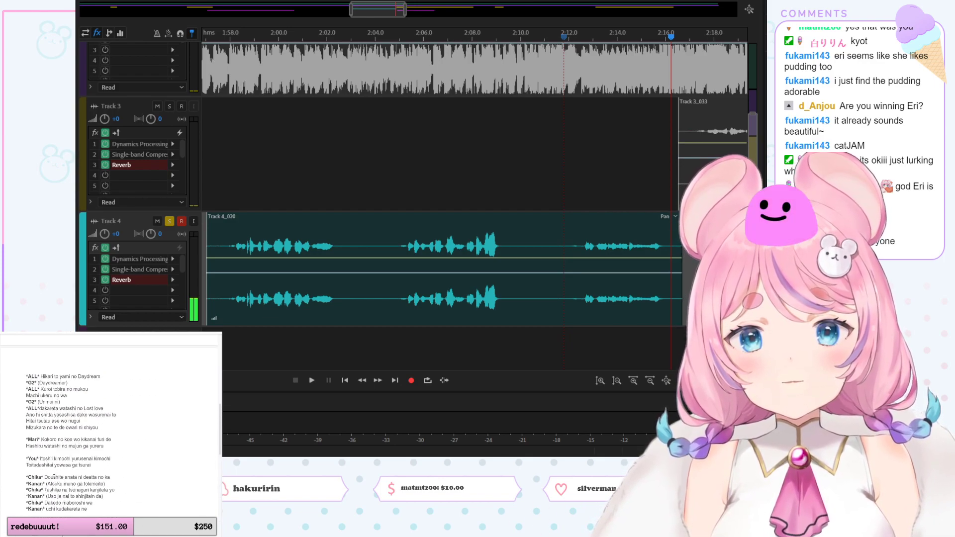
scroll(54, 477, "up", 4)
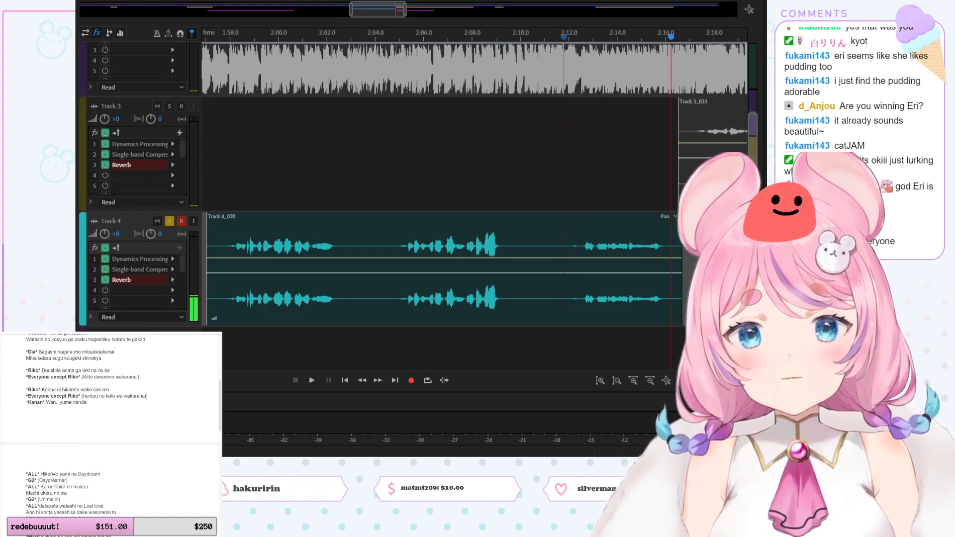
scroll(54, 476, "down", 6)
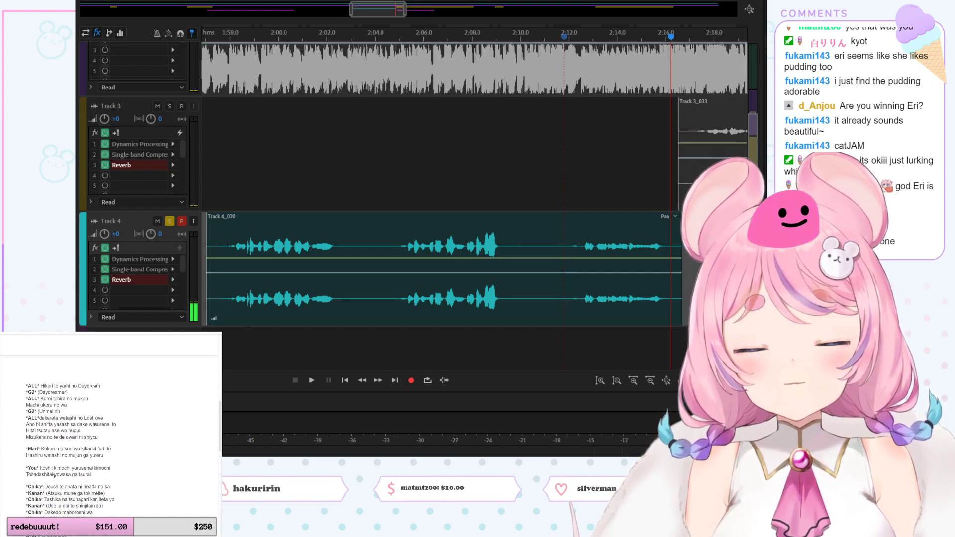
left_click_drag(45, 454, 93, 454)
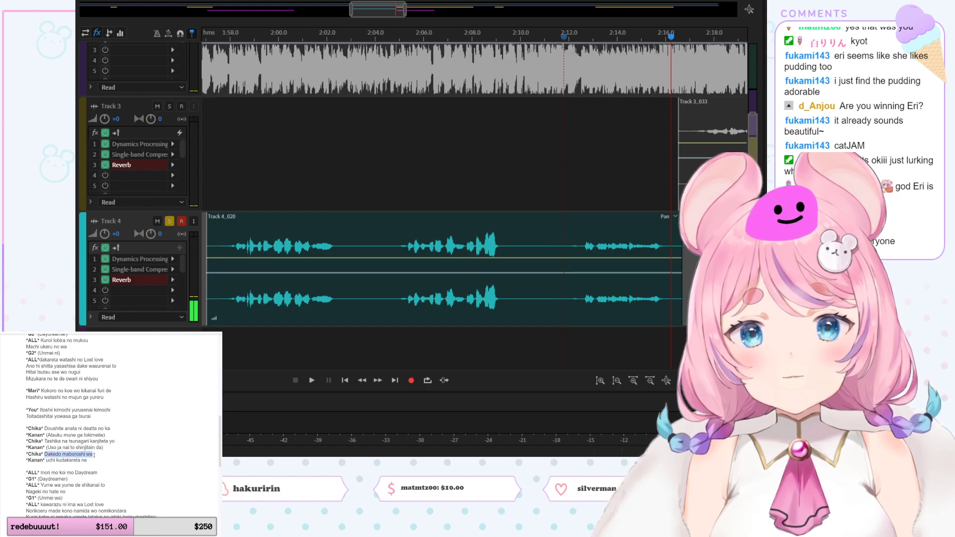
Step: Place the playhead at about 2:19 and select the clip Track 5_037 on Track 5
left_click(702, 40)
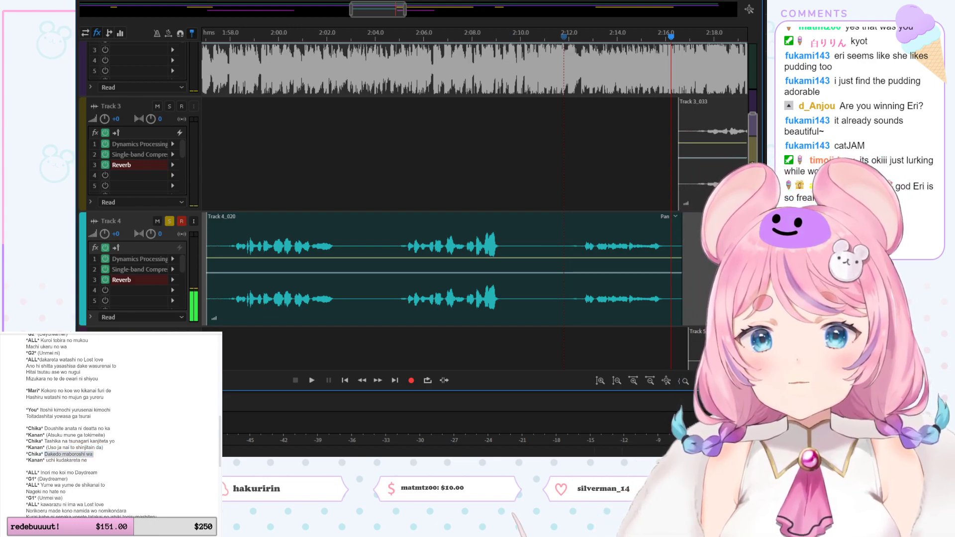
scroll(413, 199, "down", 3)
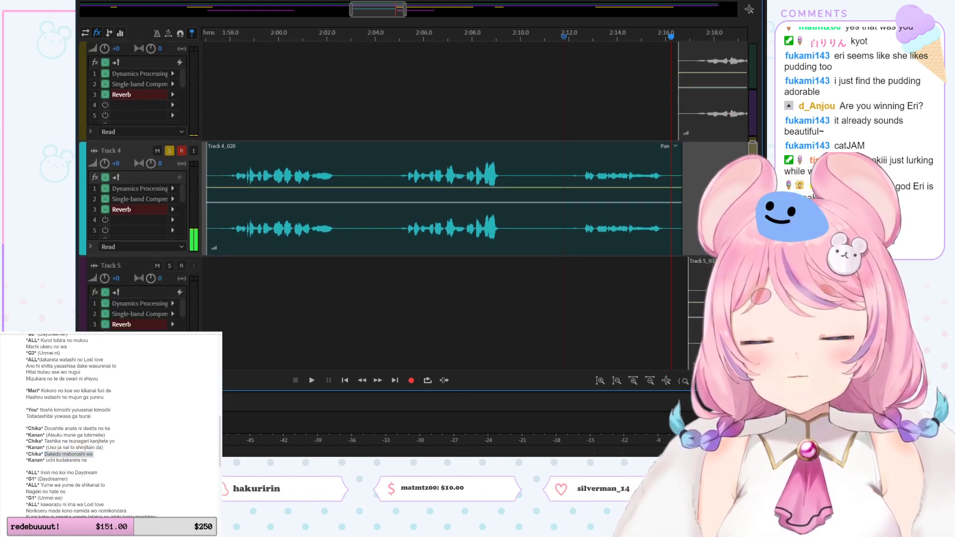
scroll(531, 113, "up", 3)
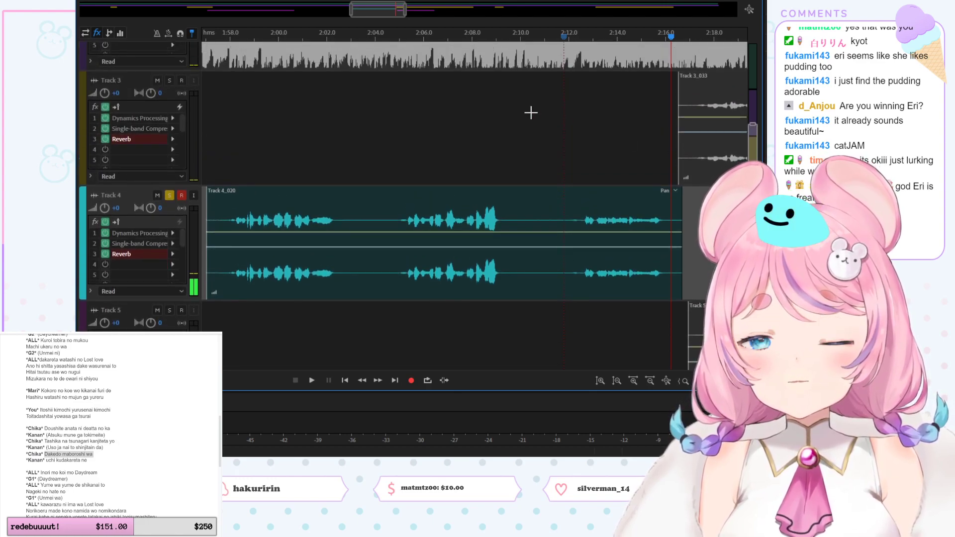
left_click_drag(381, 12, 417, 14)
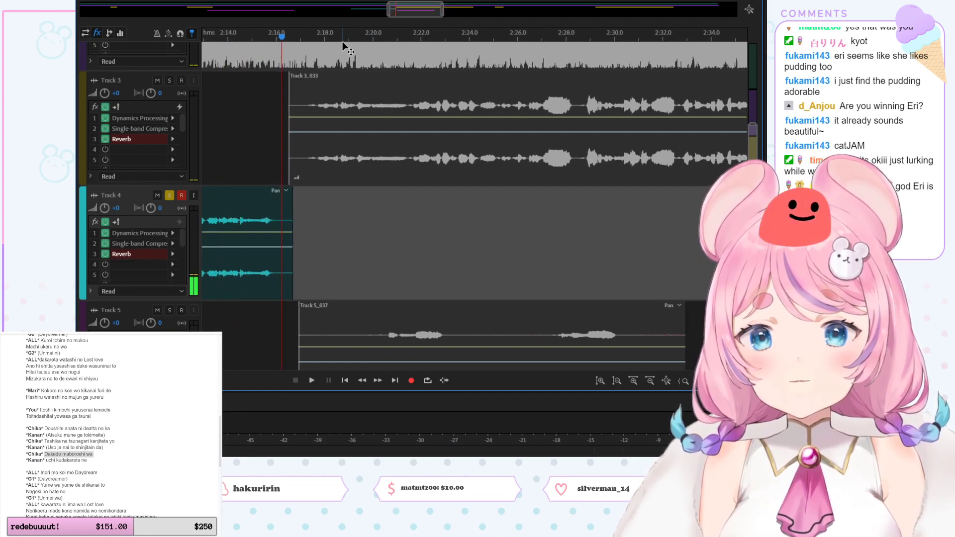
left_click(359, 35)
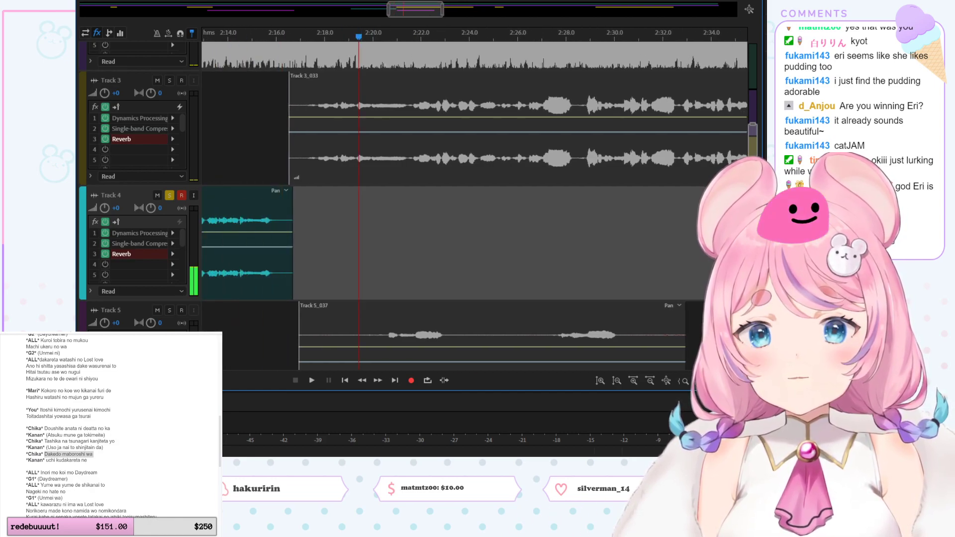
scroll(743, 246, "down", 4)
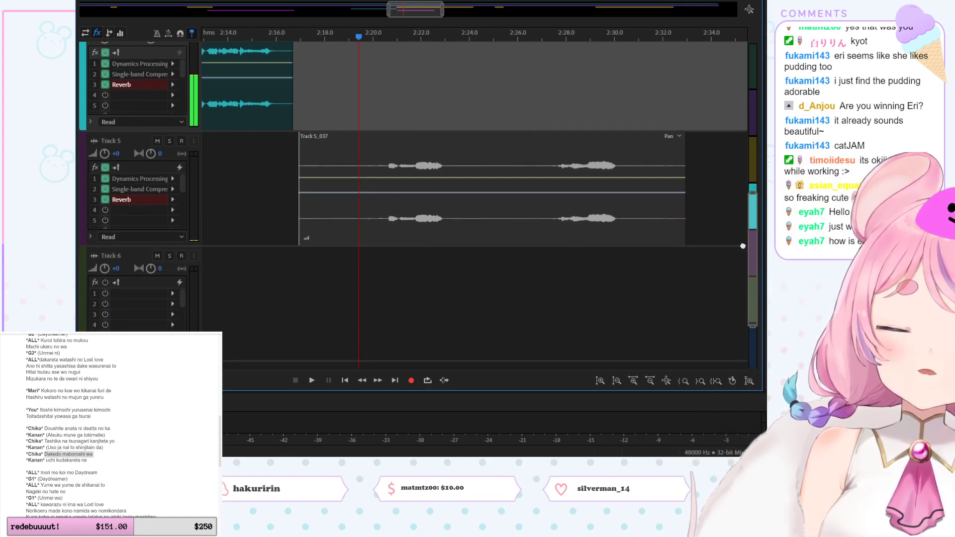
left_click(483, 173)
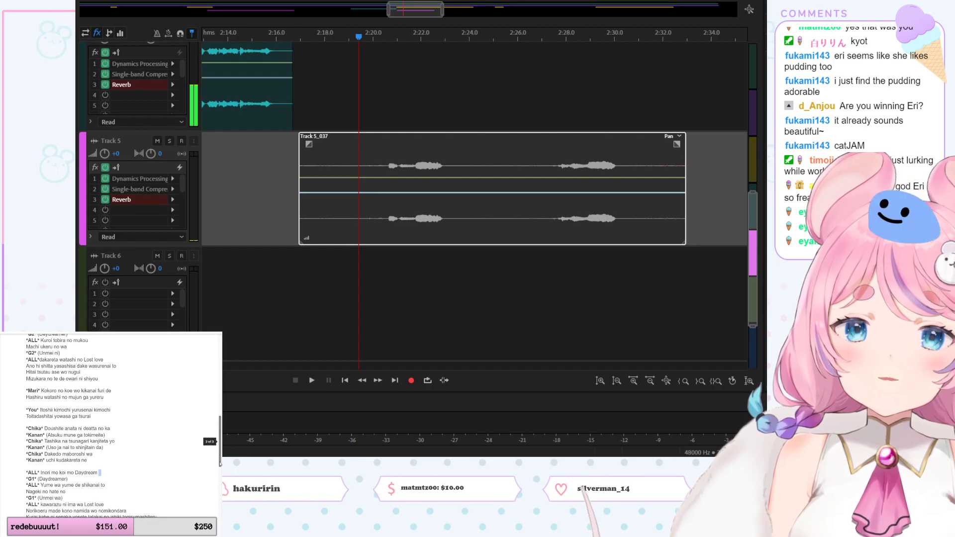
Step: Go back in the lyrics document to the section around "Hikari to yami no Daydream"
scroll(215, 452, "up", 2)
left_click_drag(215, 451, 217, 431)
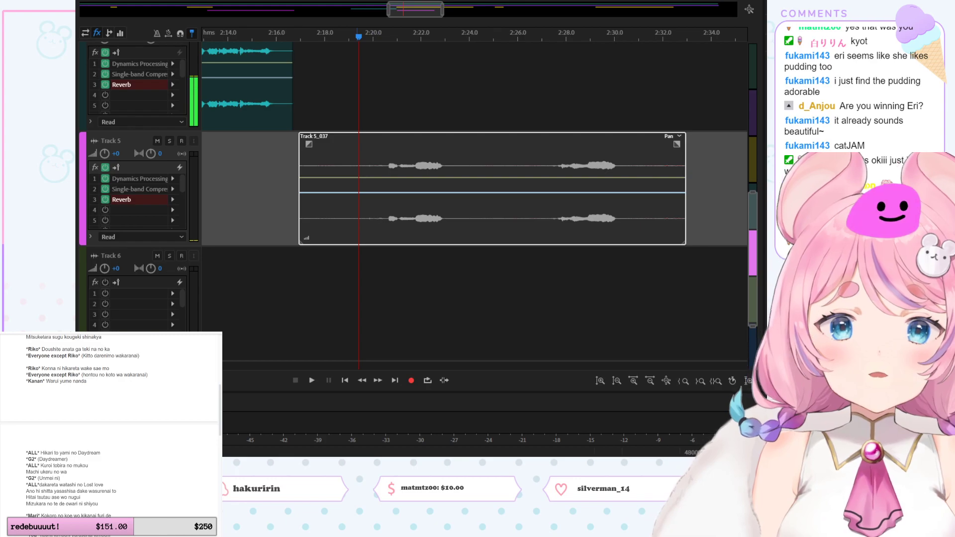
left_click(357, 165)
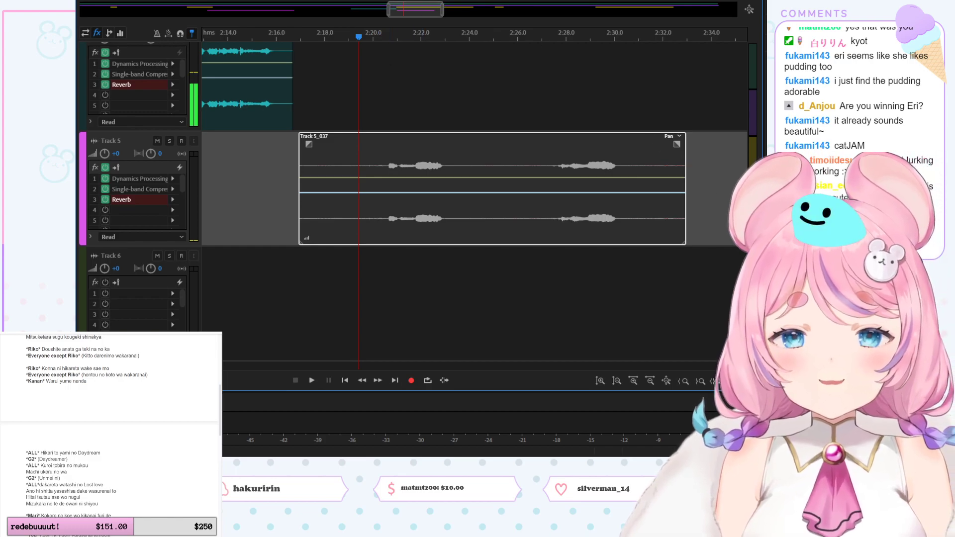
Step: Select the clip Track 3_033 on Track 3 and turn off the solo on Track 4
scroll(385, 66, "up", 5)
scroll(386, 66, "down", 2)
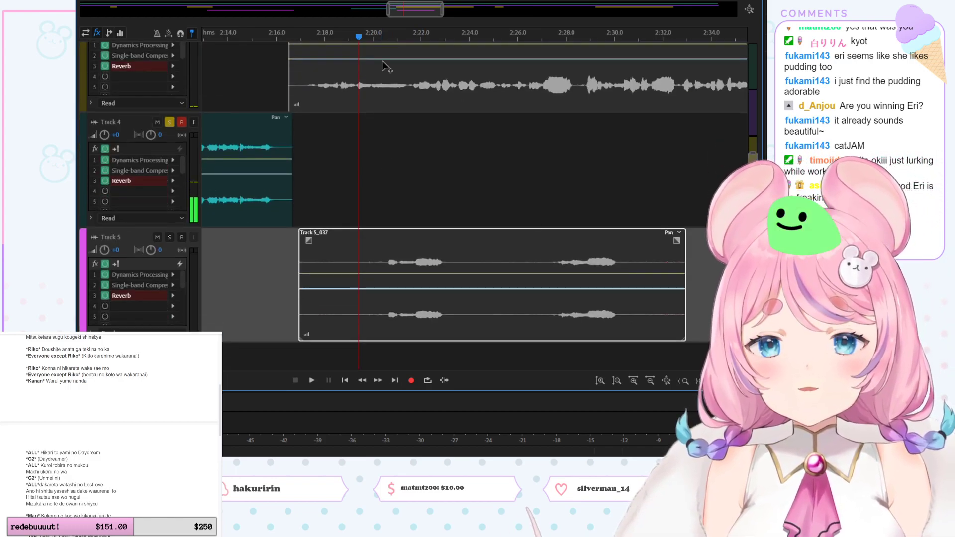
left_click(398, 77)
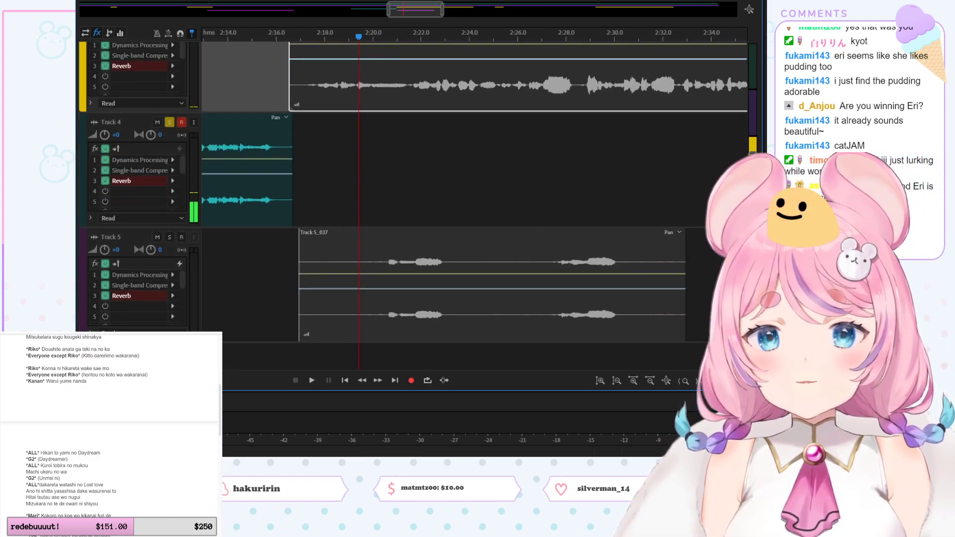
scroll(179, 174, "up", 3)
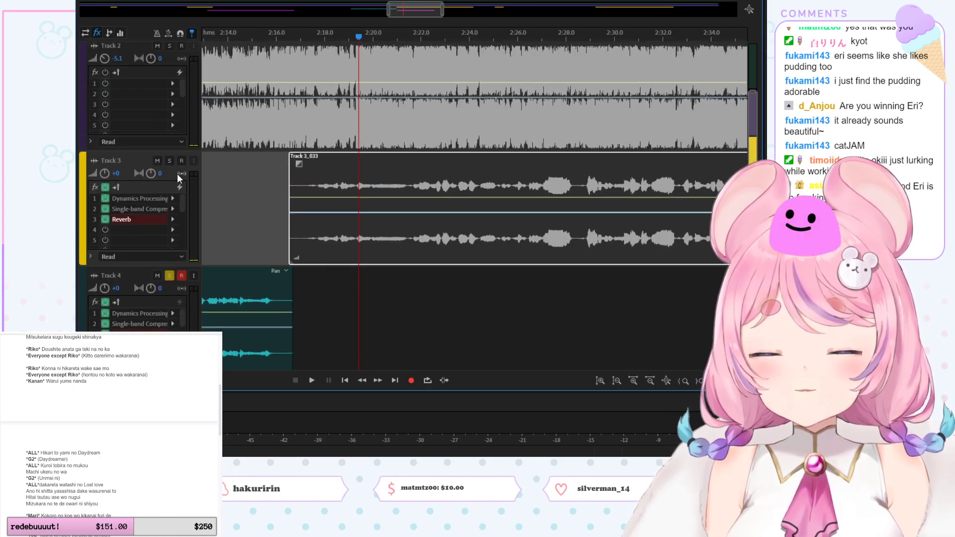
left_click(169, 276)
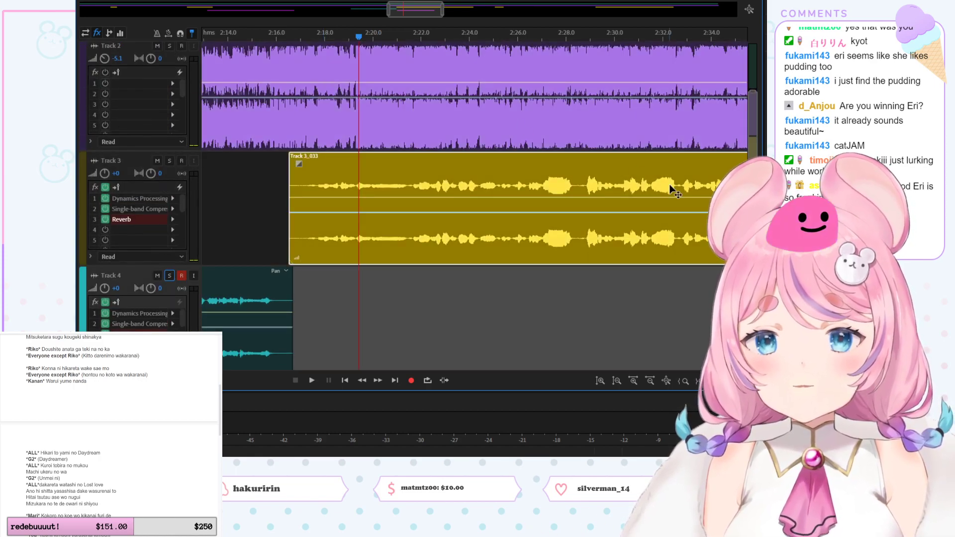
scroll(413, 198, "down", 5)
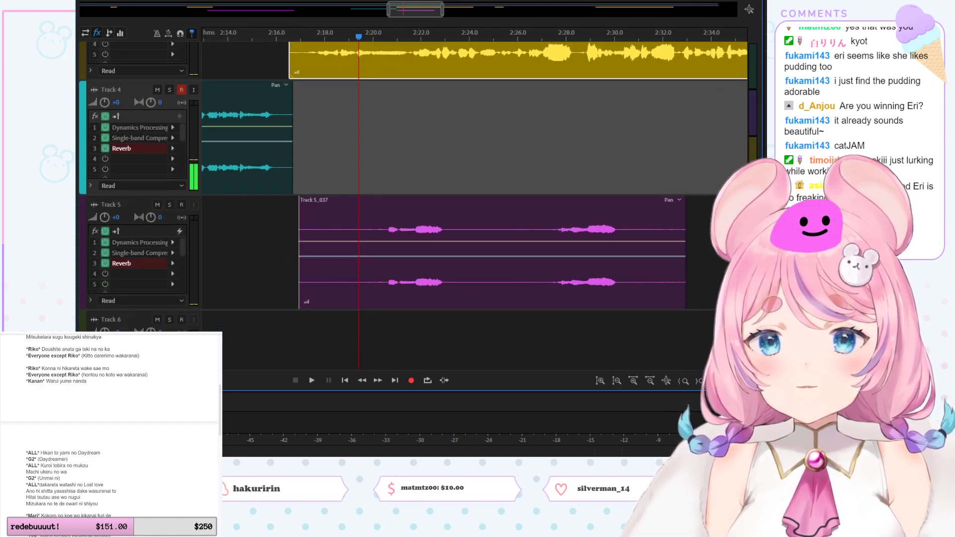
Step: Trim the start of the clip Track 5_017 to about 0:57.5 and briefly play from there
left_click(406, 231)
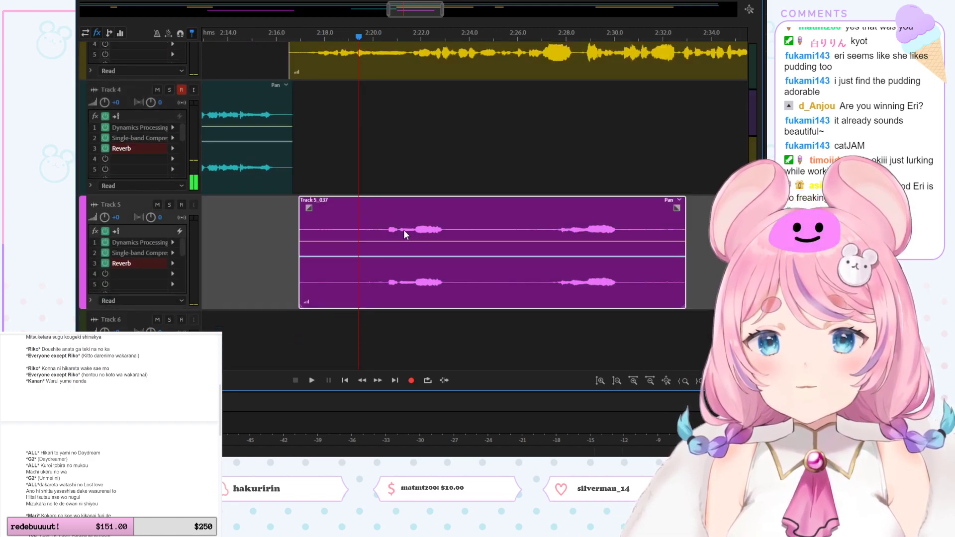
left_click(433, 40)
left_click_drag(410, 15, 214, 41)
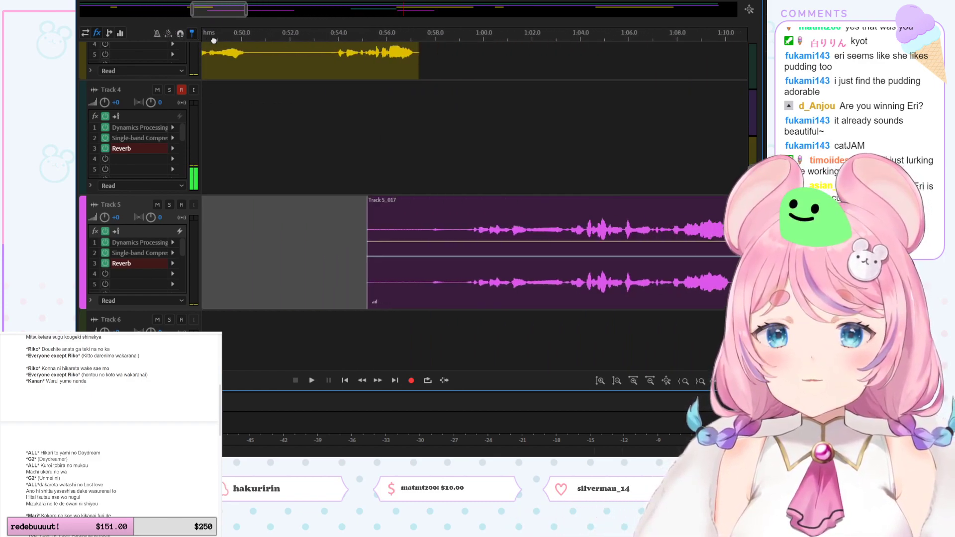
left_click_drag(368, 244, 425, 244)
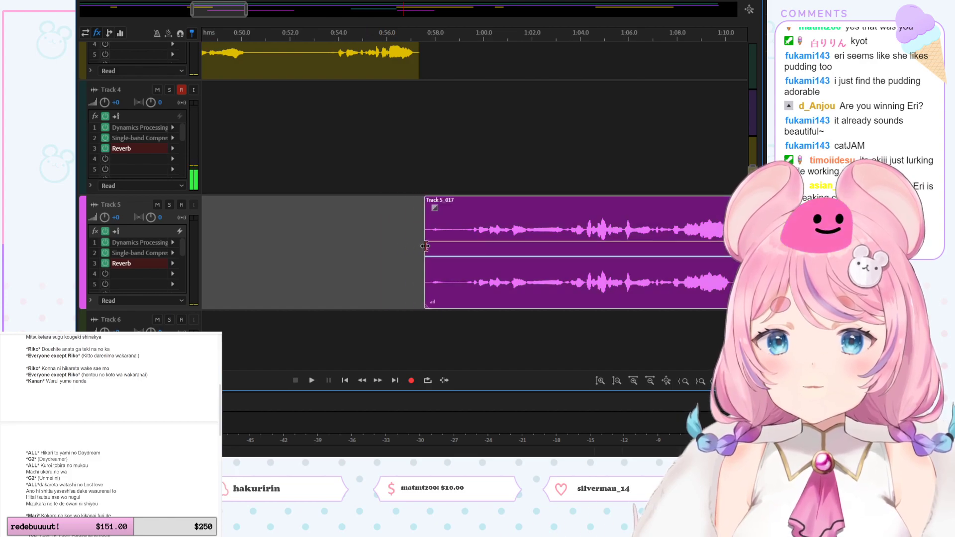
left_click(430, 40)
key("space")
Step: Mute the two backing tracks, Track 1 and Track 2
scroll(597, 149, "up", 5)
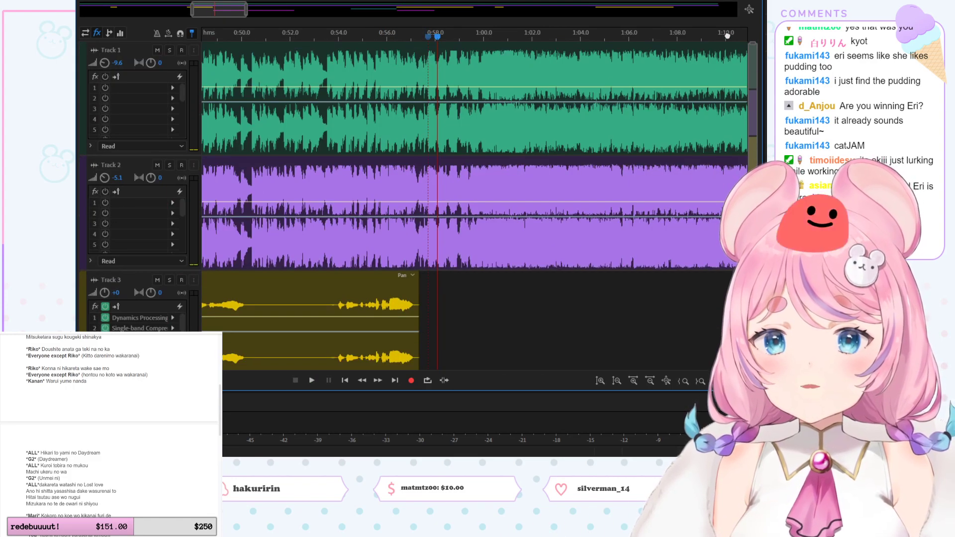
left_click(157, 50)
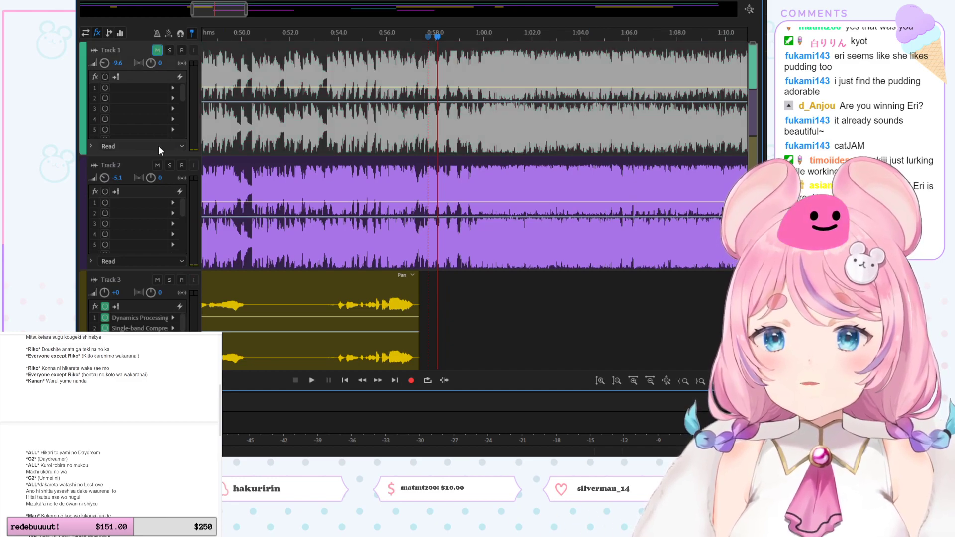
left_click(157, 166)
Step: Locate the first vocal clip, Track 3_003 on Track 3, near the start of the song
left_click_drag(219, 9, 107, 9)
scroll(418, 199, "down", 5)
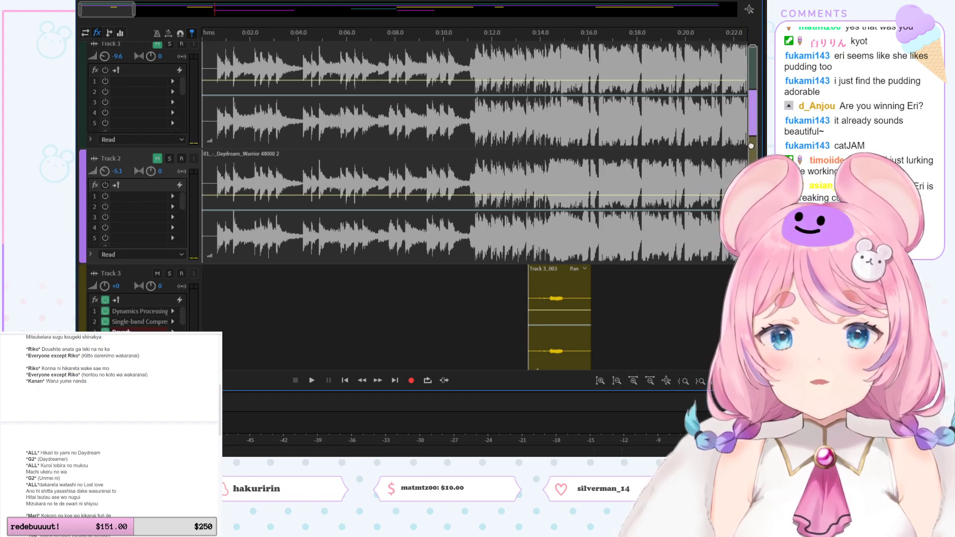
scroll(512, 90, "down", 1)
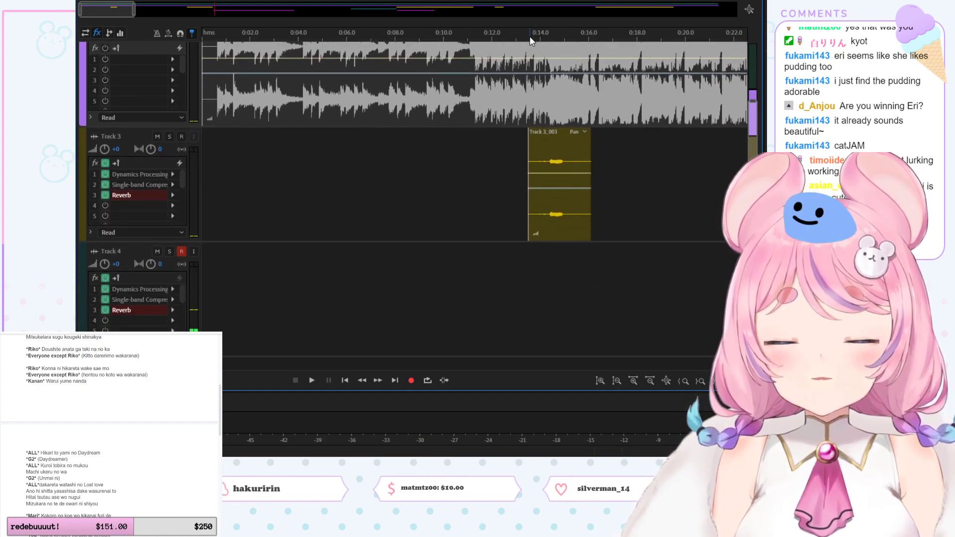